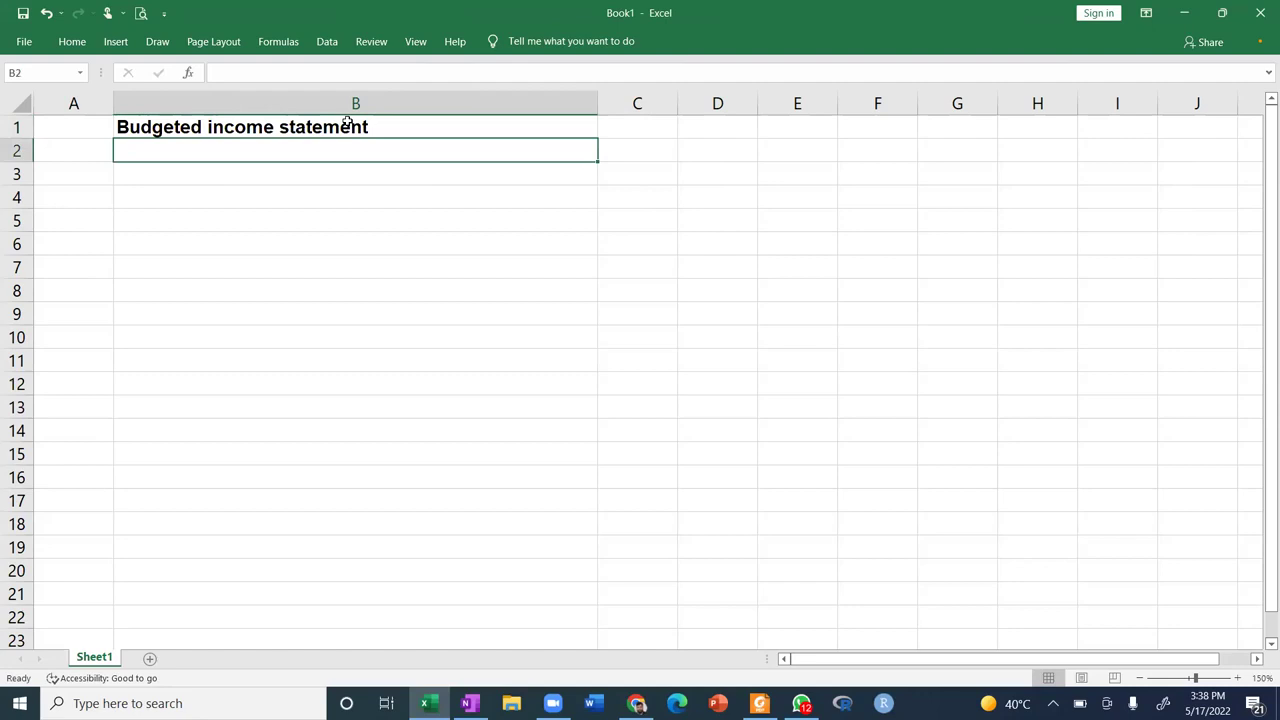
# Enter "Trading business" in cell B2 and "Service business" in cell B3 under the heading.
pyautogui.press('BackSpace')
pyautogui.press('BackSpace')
pyautogui.press('BackSpace')
pyautogui.write('ding business')
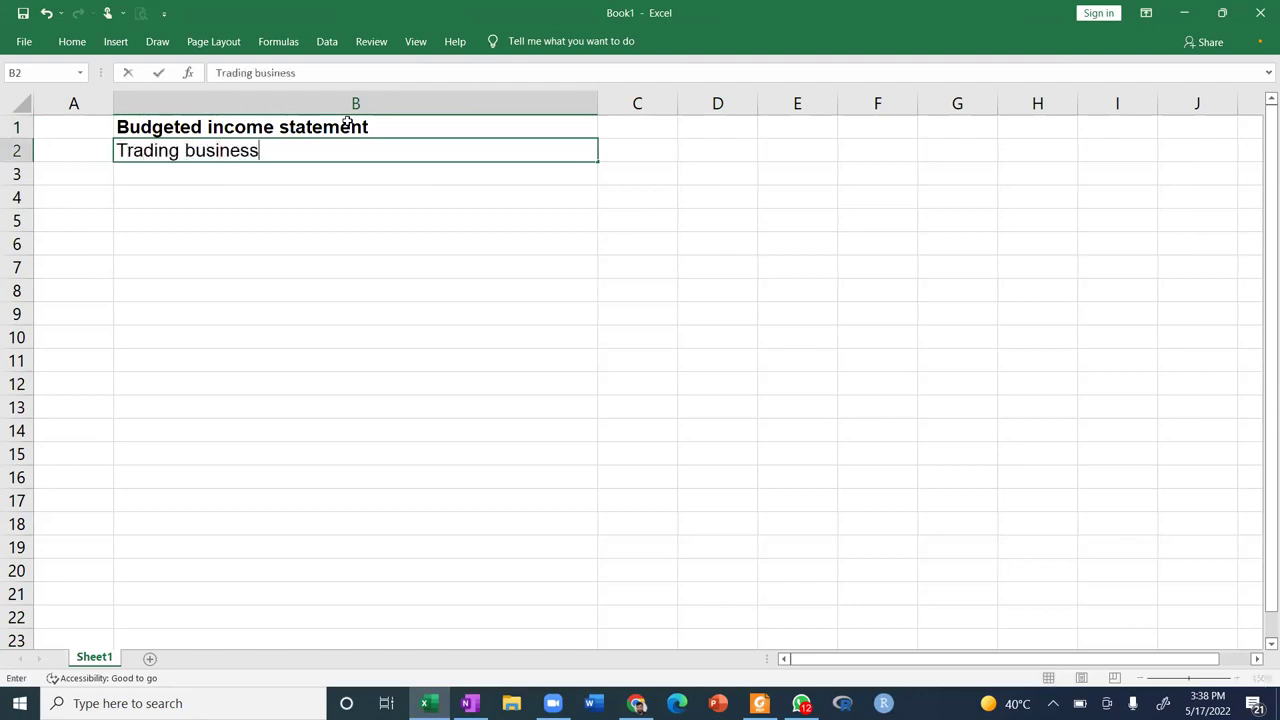
pyautogui.press('Return')
pyautogui.write('Service business')
pyautogui.press('Return')
# Enter "Manufacturing business" in cell B4.
pyautogui.write('Manufacturinb bu')
pyautogui.press('BackSpace')
pyautogui.press('BackSpace')
pyautogui.press('BackSpace')
pyautogui.press('BackSpace')
pyautogui.write('g business')
pyautogui.press('Return')
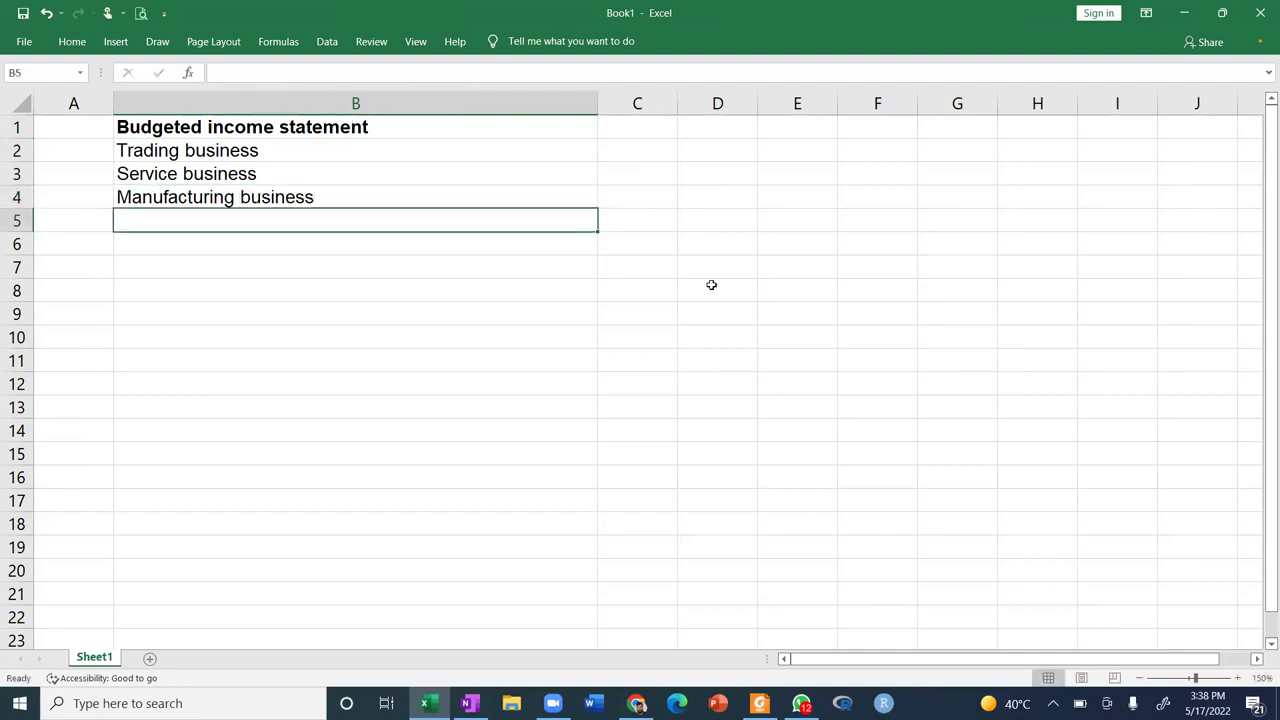
# Move the "Service business" entry from cell B3 to cell B5, below the manufacturing entry.
pyautogui.click(1239, 678)
pyautogui.click(1239, 678)
pyautogui.click(1239, 678)
pyautogui.click(1239, 678)
pyautogui.click(1239, 678)
pyautogui.click(727, 505)
pyautogui.press('Up')
pyautogui.press('Up')
pyautogui.press('Up')
pyautogui.press('Up')
pyautogui.press('Up')
pyautogui.press('Up')
pyautogui.press('Up')
pyautogui.press('Up')
pyautogui.press('Up')
pyautogui.press('Up')
pyautogui.press('Up')
pyautogui.press('Up')
pyautogui.press('Down')
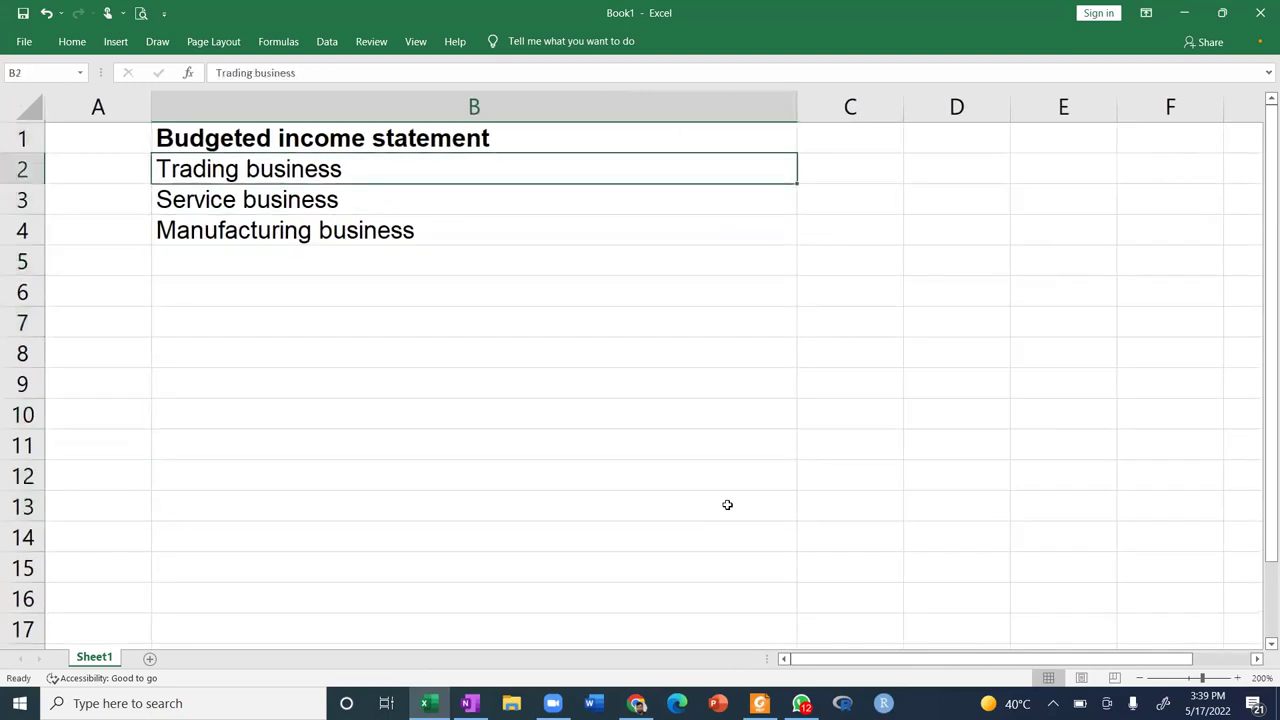
pyautogui.press('Down')
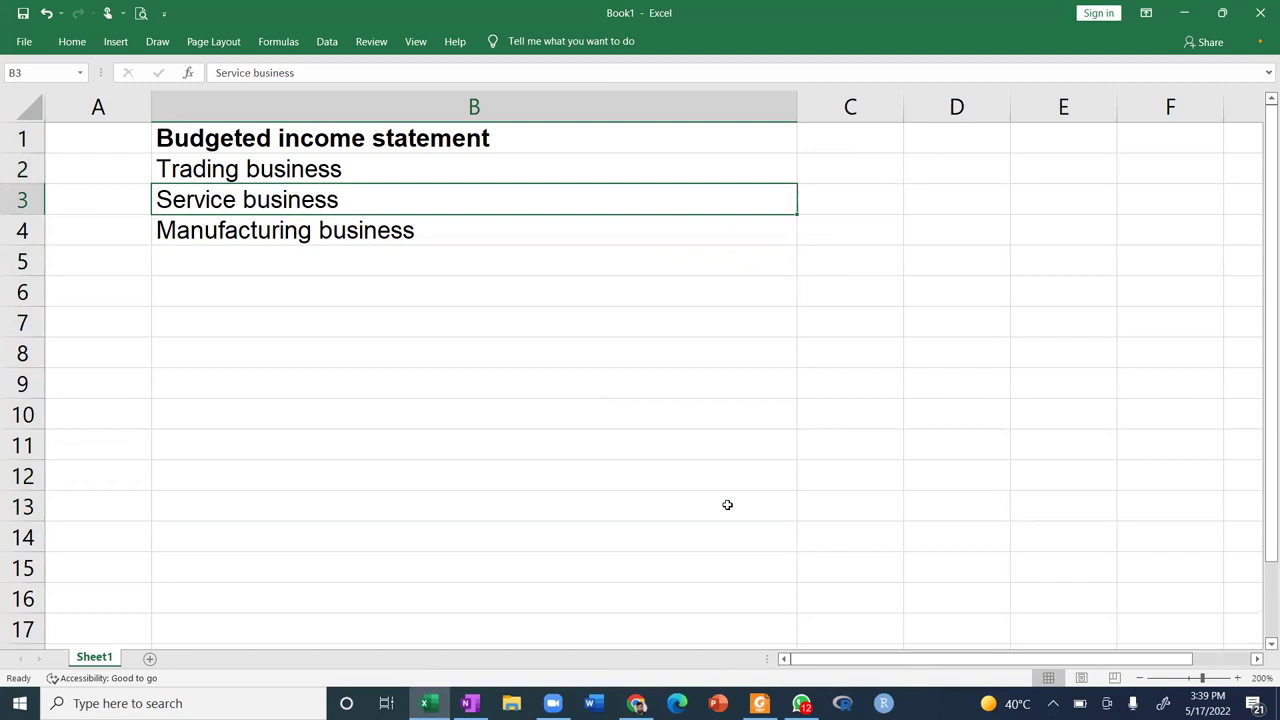
pyautogui.hotkey('ctrl', 'c')
pyautogui.press('Down')
pyautogui.press('Down')
pyautogui.hotkey('ctrl', 'v')
# Fill "Trading business" from B2 down into B3 and clear cell B2.
pyautogui.press('Up')
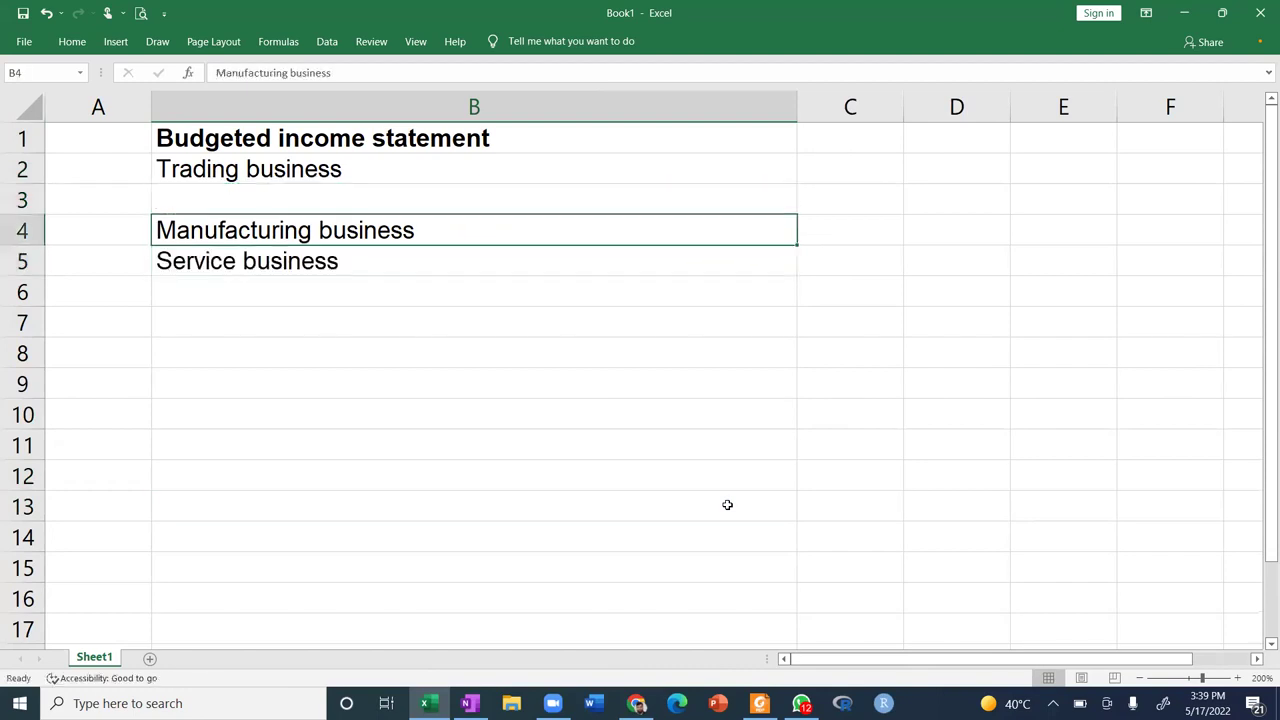
pyautogui.press('Up')
pyautogui.press('Up')
pyautogui.hotkey('shift', 'Down')
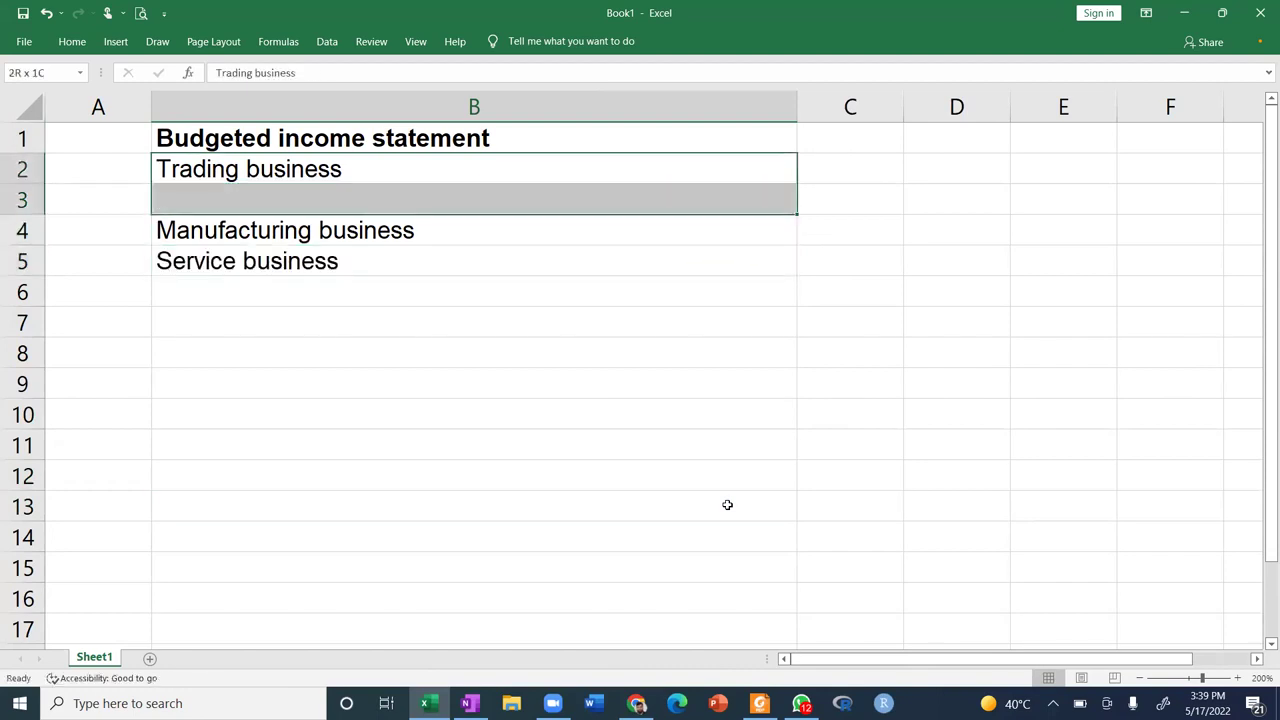
pyautogui.hotkey('ctrl', 'd')
pyautogui.press('Down')
pyautogui.press('Up')
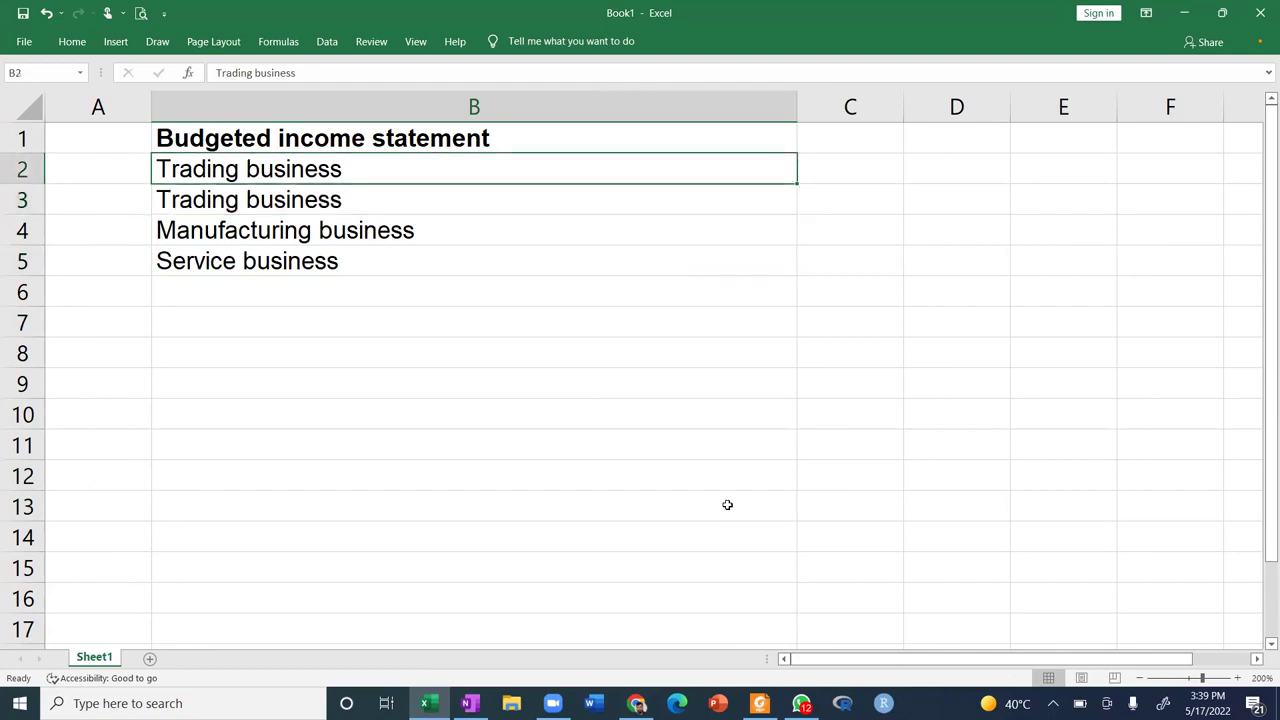
pyautogui.press('Delete')
# Move the "Service business" entry from cell B5 to the empty cell B2.
pyautogui.press('Down')
pyautogui.press('Down')
pyautogui.press('Down')
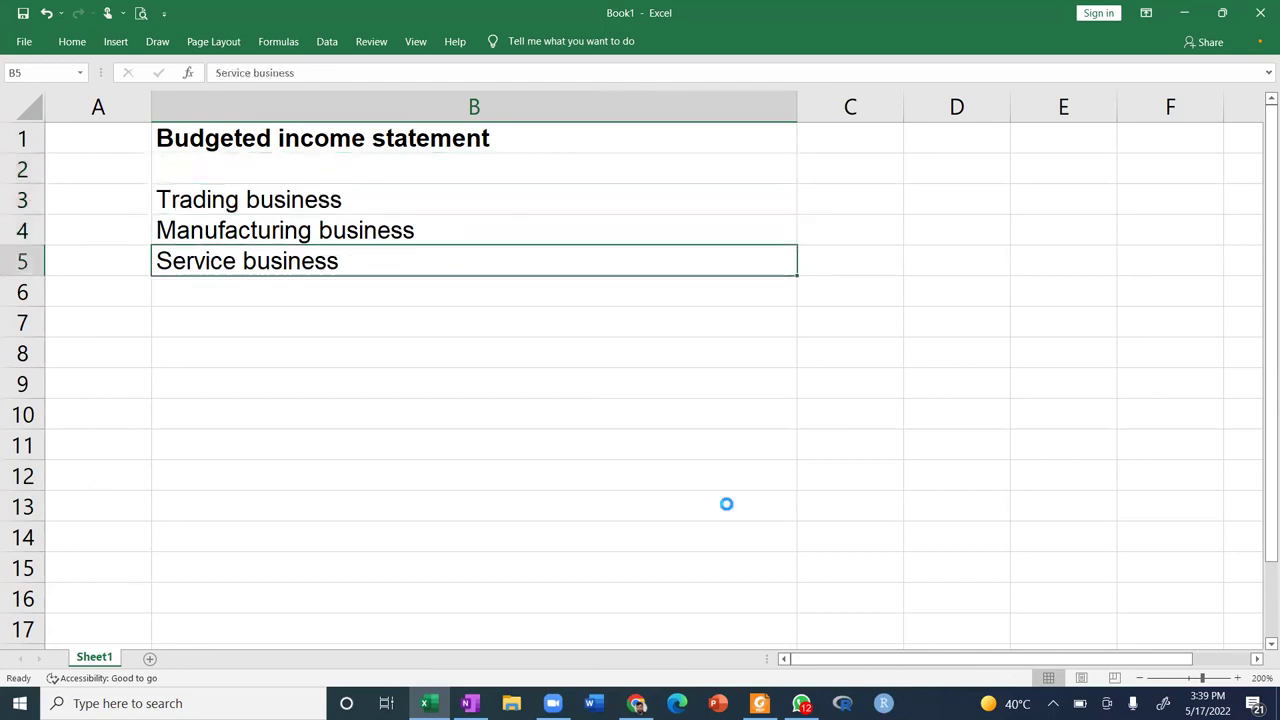
pyautogui.hotkey('ctrl', 'c')
pyautogui.press('Up')
pyautogui.press('Up')
pyautogui.press('Up')
pyautogui.hotkey('ctrl', 'v')
pyautogui.press('Down')
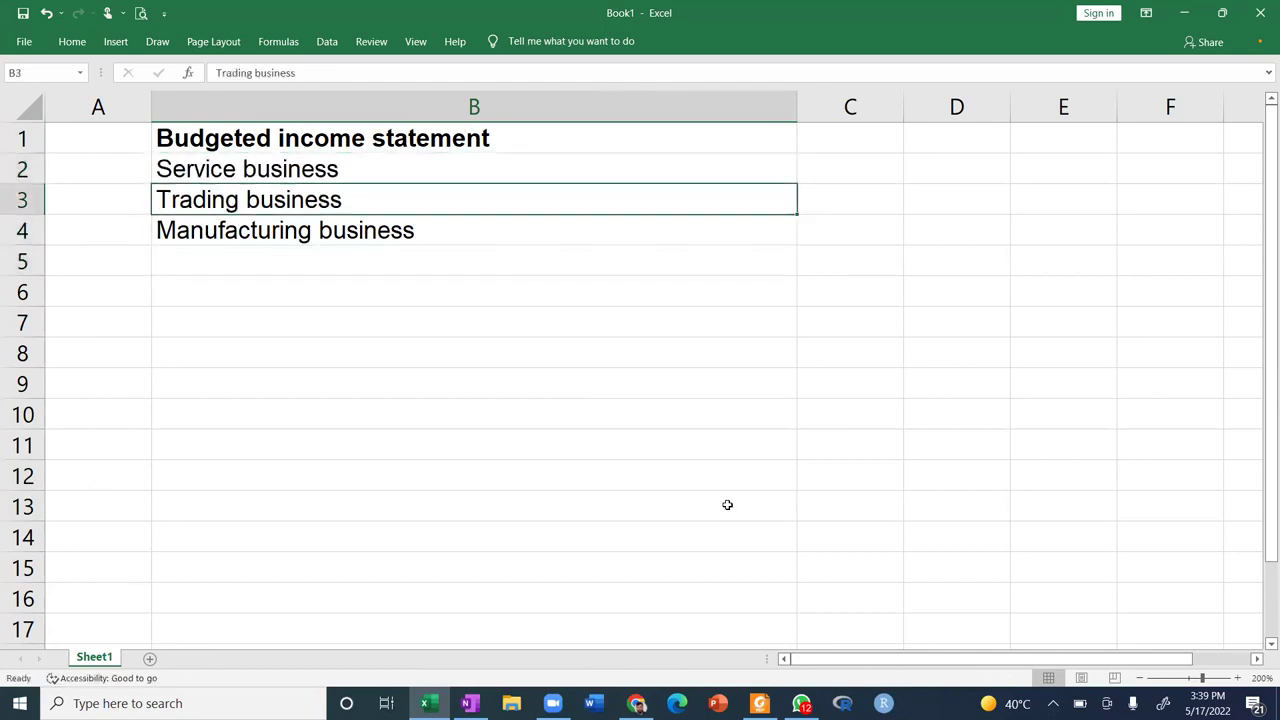
# Make column A slightly narrower.
pyautogui.press('Left')
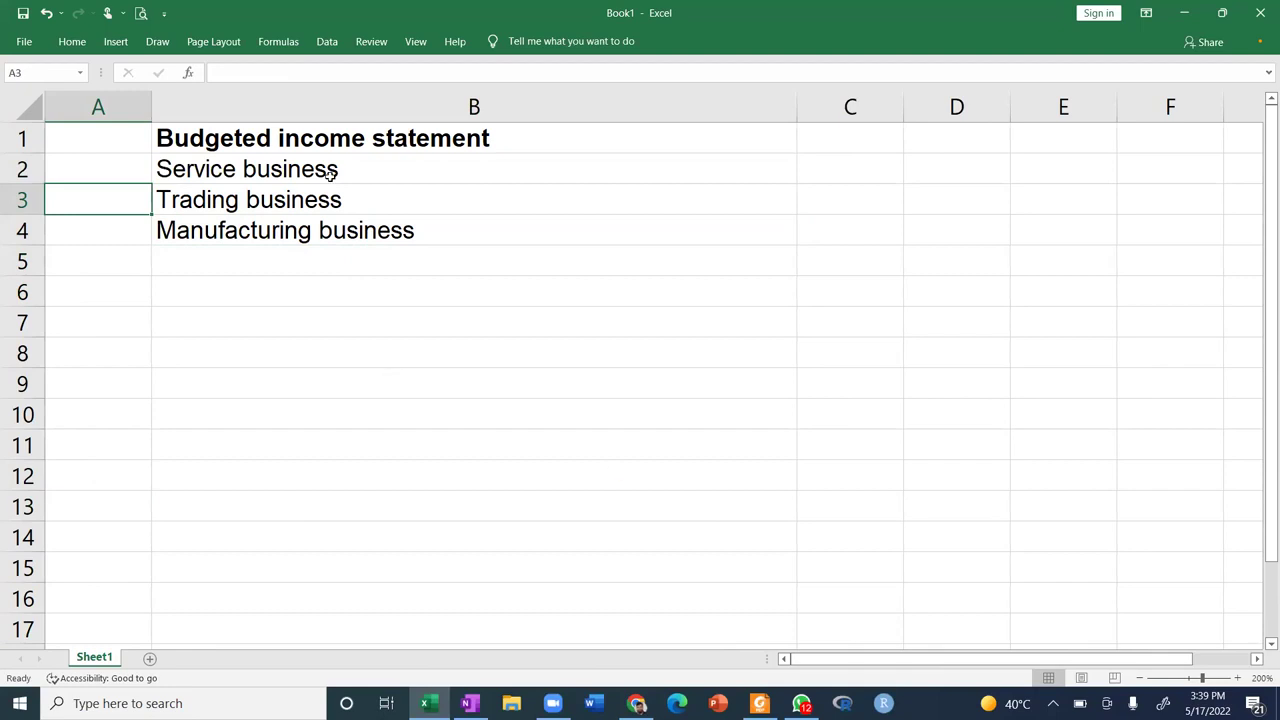
pyautogui.moveTo(148, 101); pyautogui.dragTo(126, 100)
pyautogui.press('Down')
pyautogui.press('Right')
pyautogui.press('Down')
pyautogui.press('Up')
pyautogui.press('Up')
pyautogui.press('Up')
# Enter the statement titles "X Limited" in cell B6 and "Budgeted income statement" in cell B7.
pyautogui.press('Down')
pyautogui.press('Down')
pyautogui.press('Down')
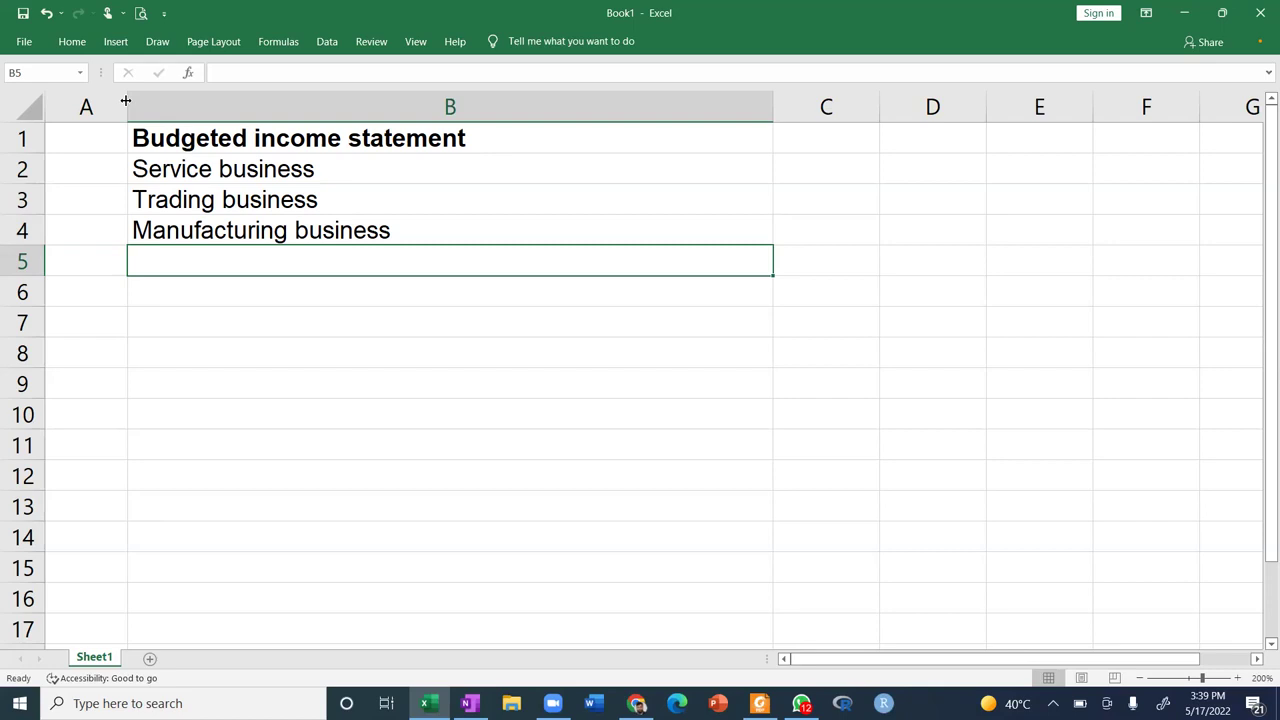
pyautogui.press('Down')
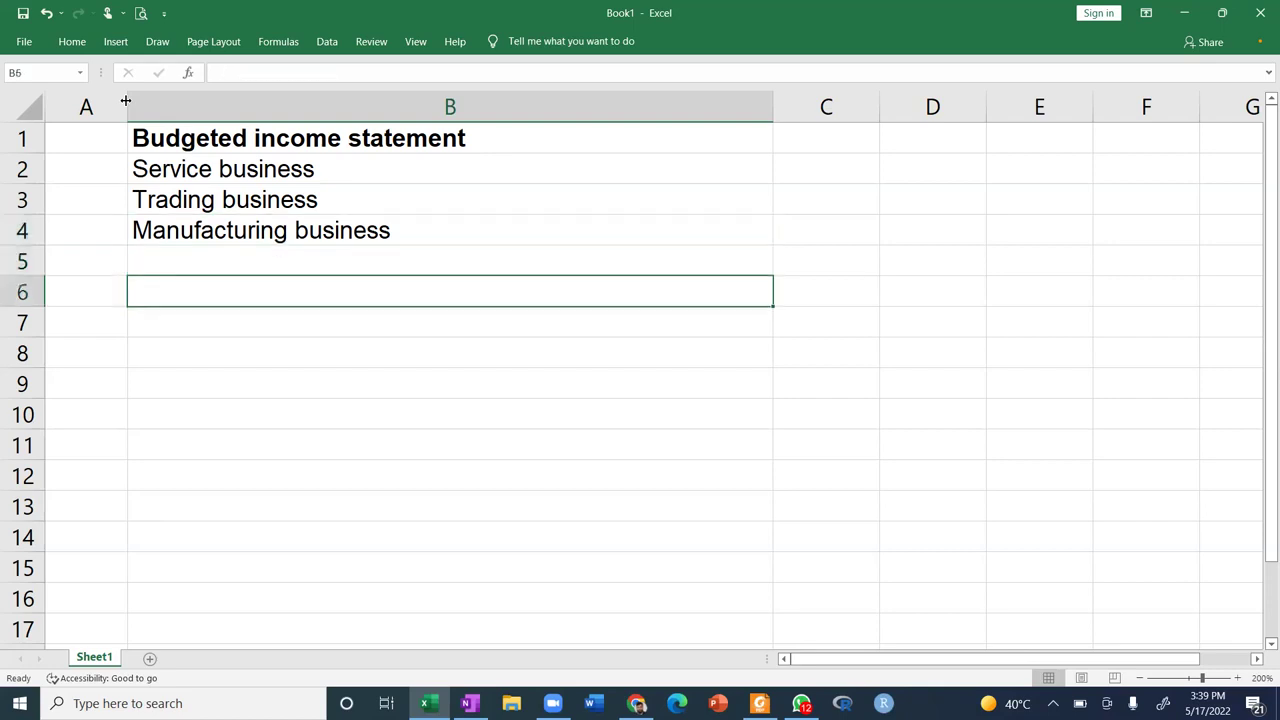
pyautogui.write('X Limited')
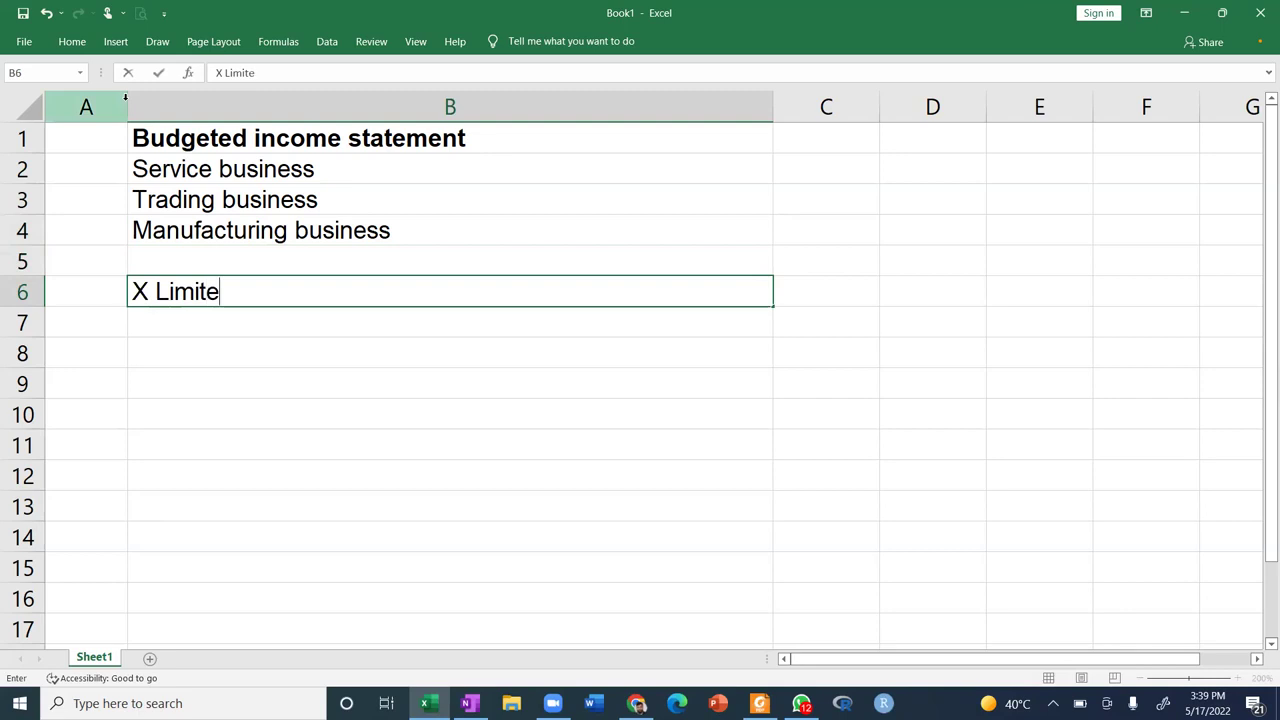
pyautogui.press('Return')
pyautogui.write('Budget')
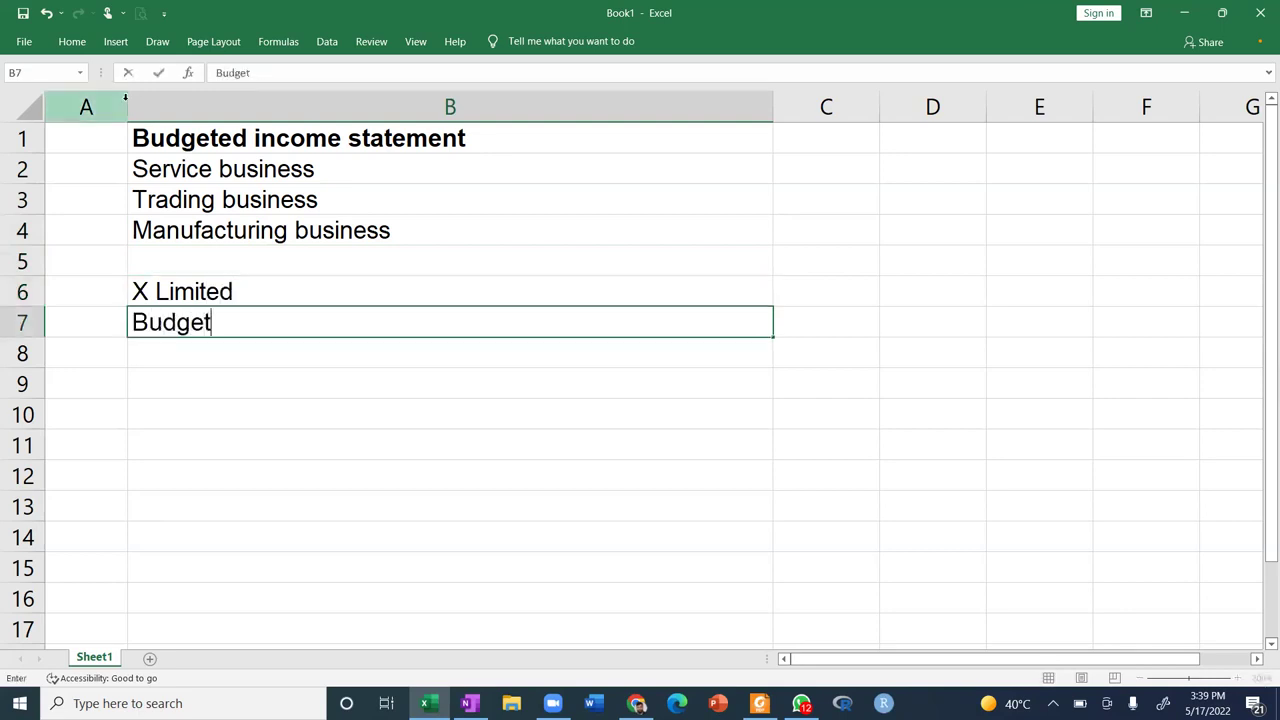
pyautogui.write('ed income ')
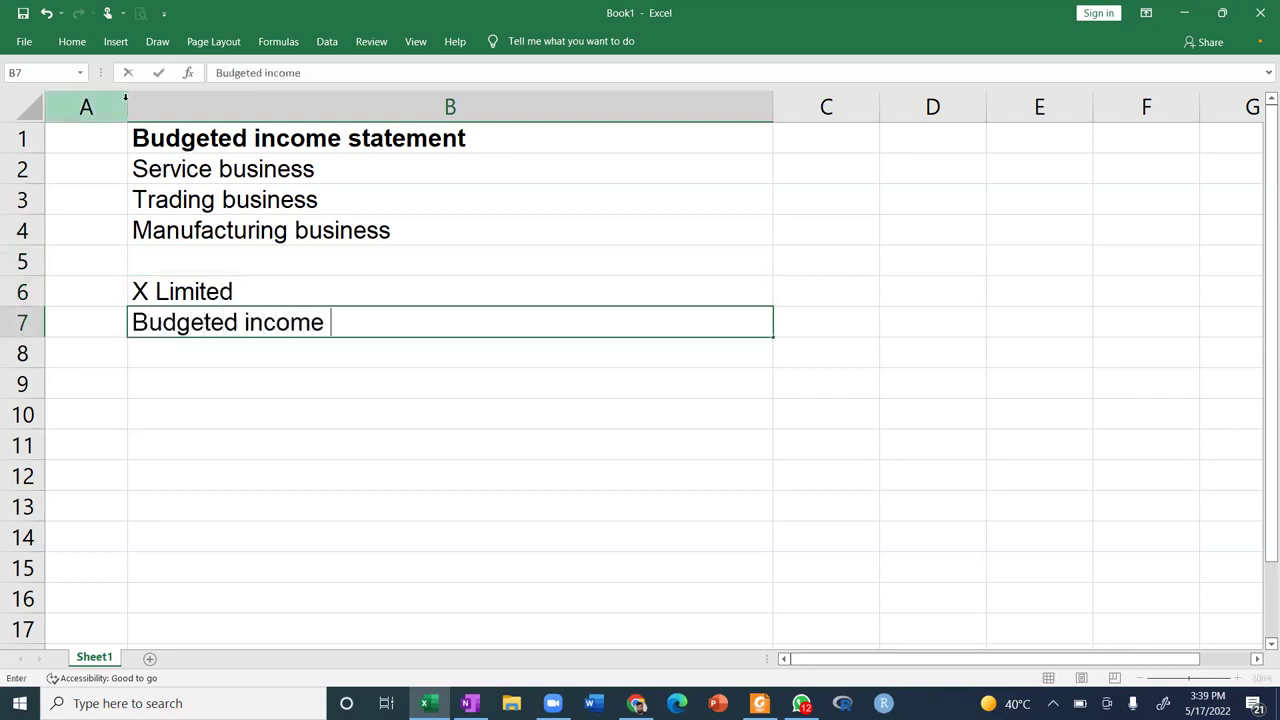
pyautogui.write('statement')
pyautogui.press('Return')
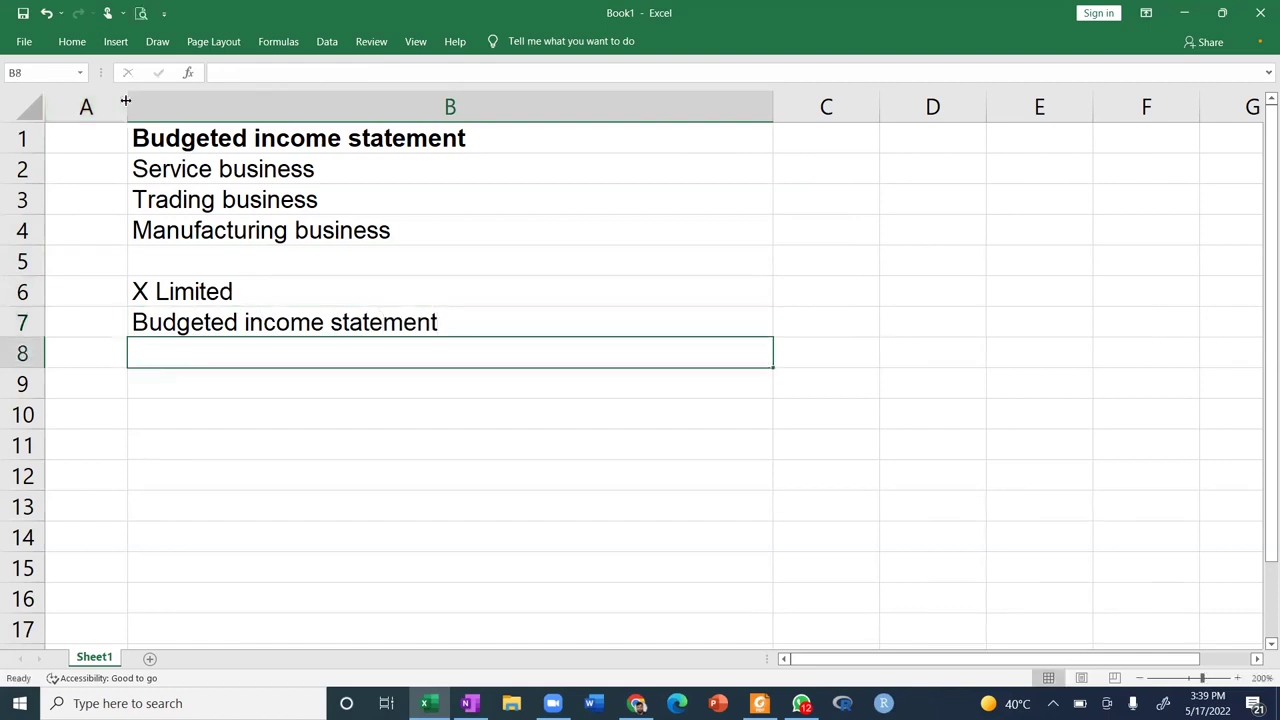
# Enter "Fee income" in cell B8 as the first statement line.
pyautogui.write('Fee i')
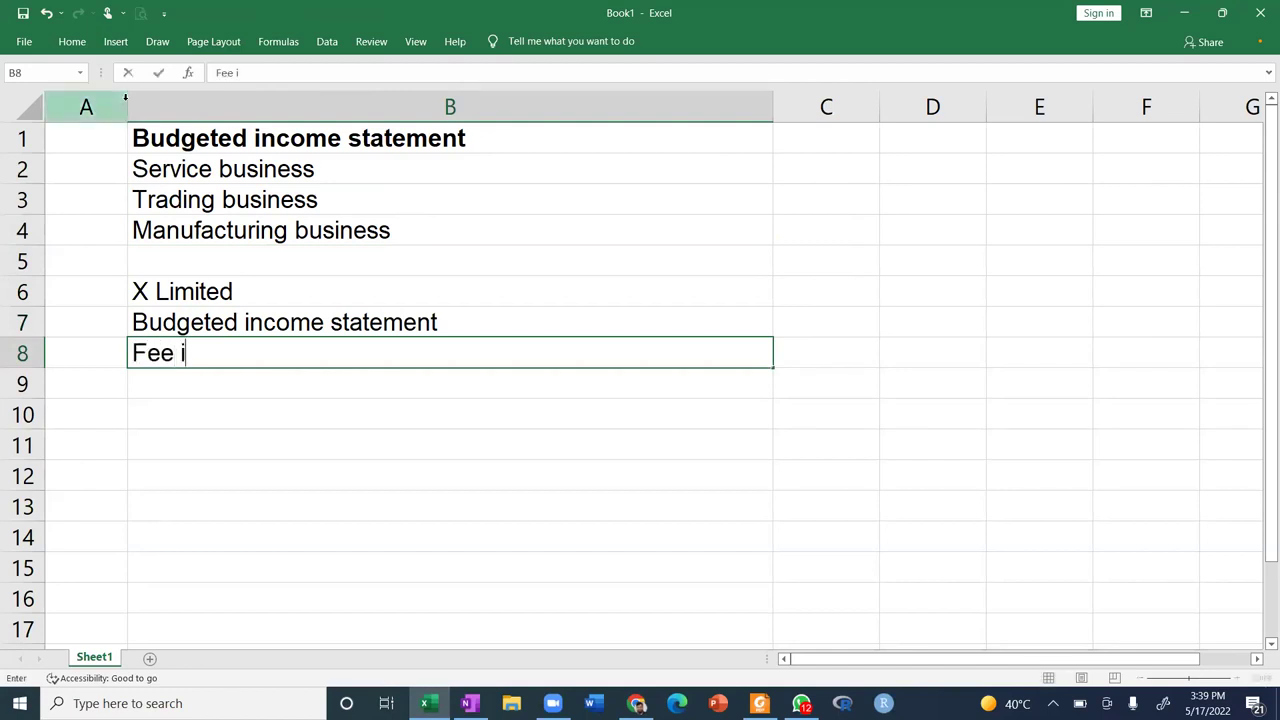
pyautogui.write('ncome')
pyautogui.press('Return')
# Make the two statement titles in cells B6 and B7 bold.
pyautogui.press('Up')
pyautogui.press('Up')
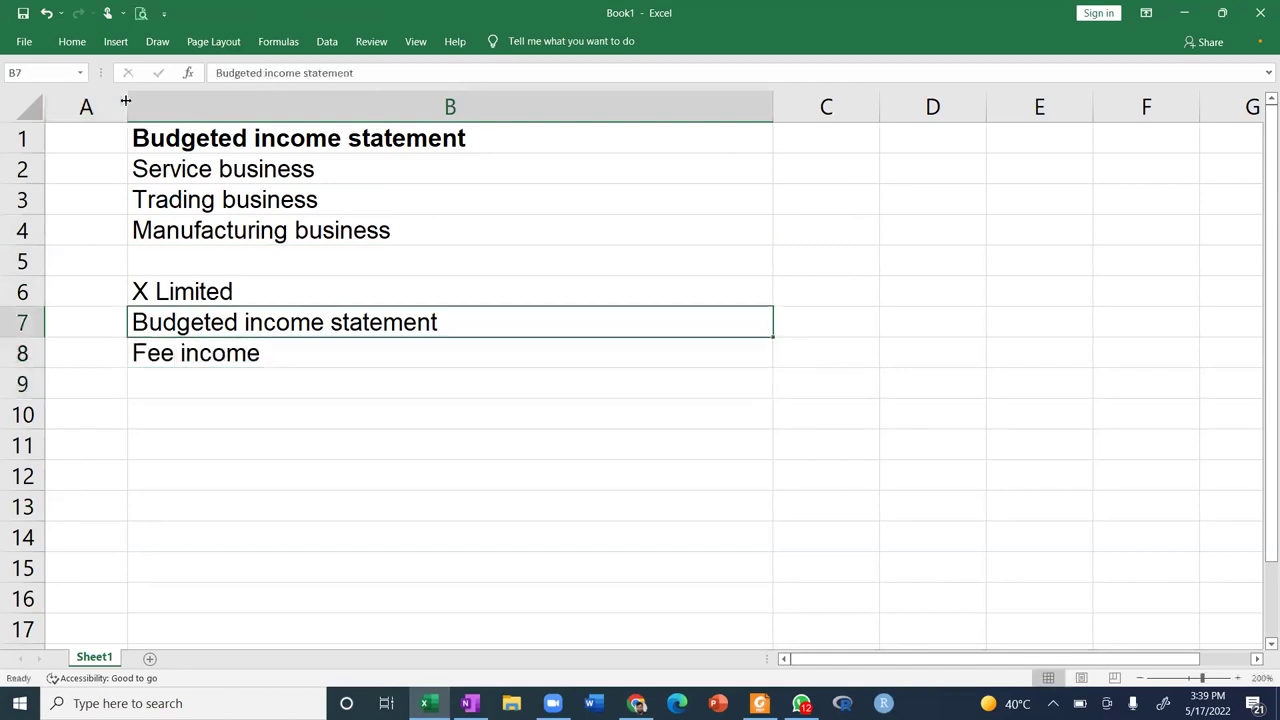
pyautogui.press('Up')
pyautogui.hotkey('shift', 'Down')
pyautogui.hotkey('ctrl', 'b')
pyautogui.press('Down')
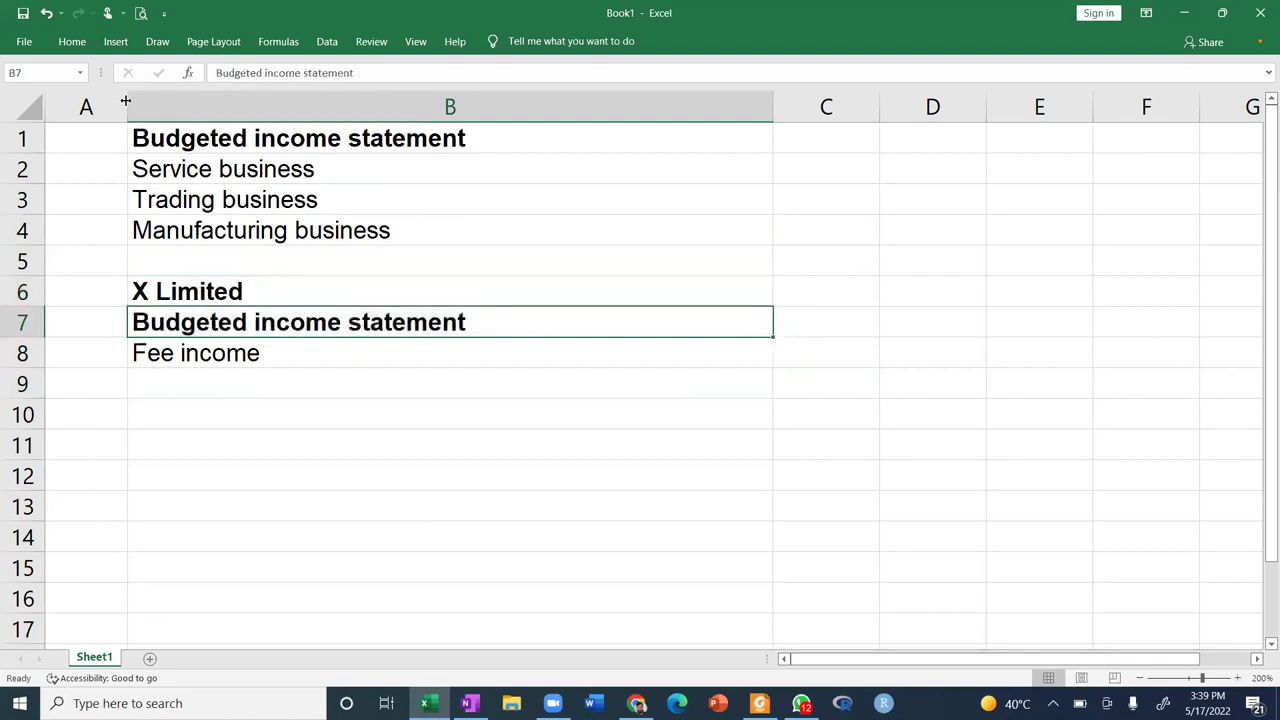
# Replace the text in cell B8 with "Budgeted fee income".
pyautogui.press('Down')
pyautogui.write('Budget')
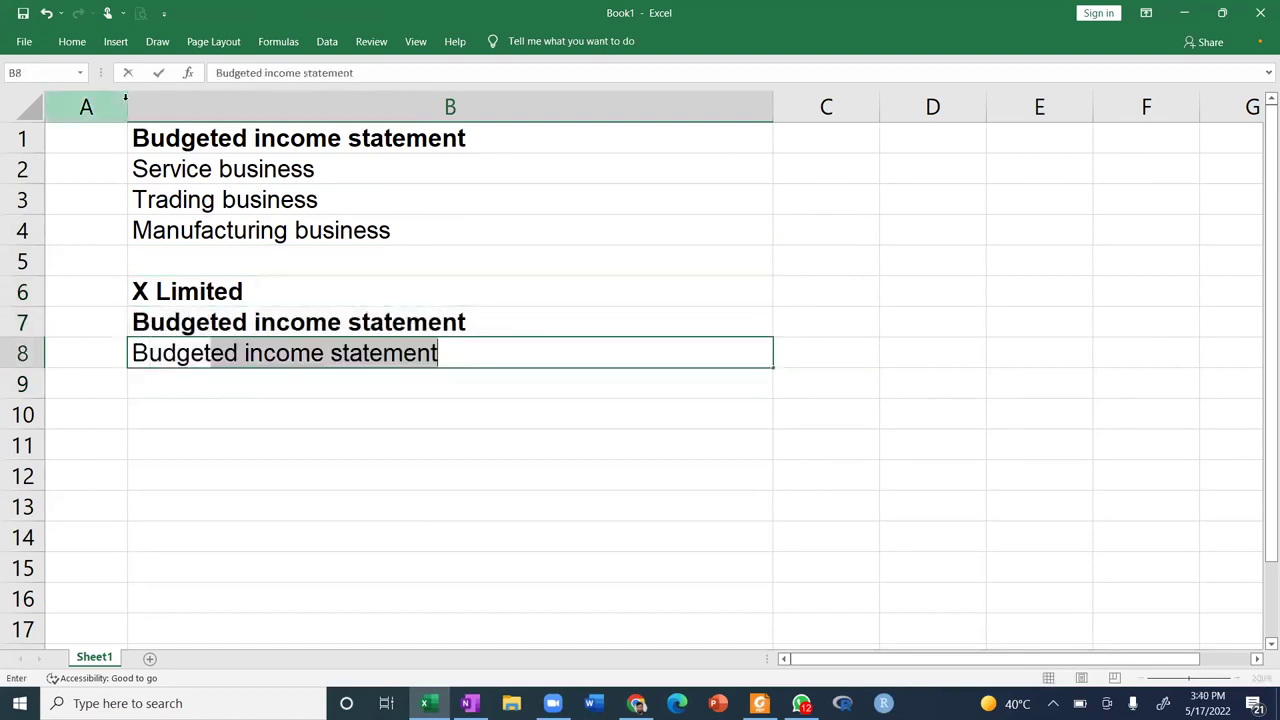
pyautogui.write('ed fr')
pyautogui.press('BackSpace')
pyautogui.write('ee ic')
pyautogui.press('BackSpace')
pyautogui.write('ncom')
pyautogui.press('BackSpace')
pyautogui.press('BackSpace')
pyautogui.write('come')
pyautogui.press('Return')
# Enter the subheading "Less: Budgeted expenses:" in cell B9.
pyautogui.write('Less')
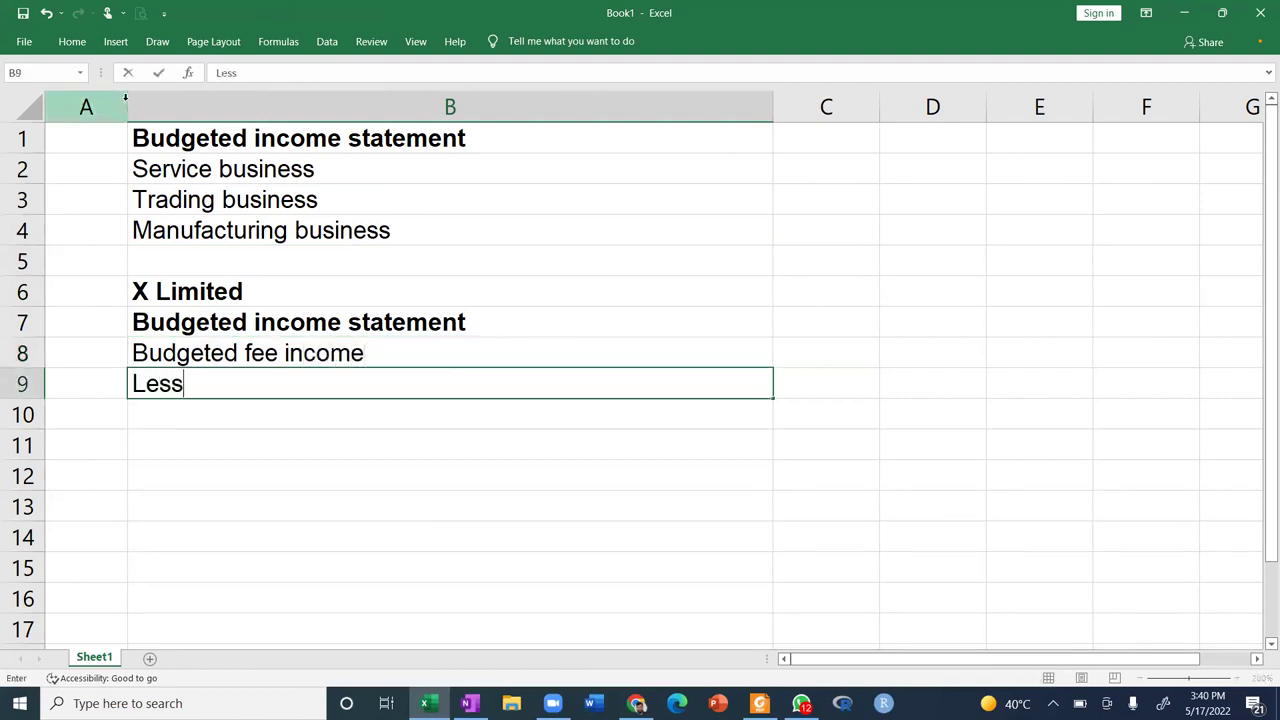
pyautogui.write(': Budgeted')
pyautogui.press('BackSpace')
pyautogui.press('BackSpace')
pyautogui.press('BackSpace')
pyautogui.write('ted expenses:')
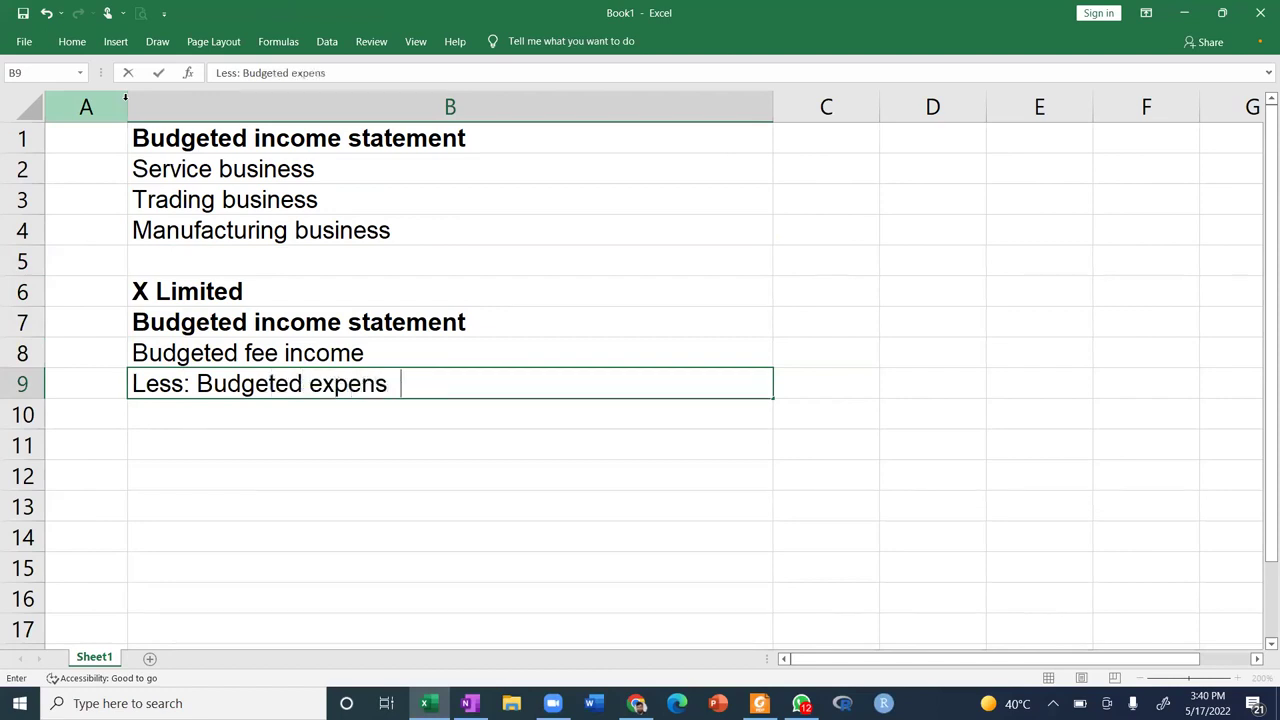
pyautogui.press('Return')
# Enter the placeholder "x" in cell C8 and a bold "Rs." column heading in C7.
pyautogui.press('Up')
pyautogui.press('Right')
pyautogui.press('Right')
pyautogui.press('Left')
pyautogui.press('Up')
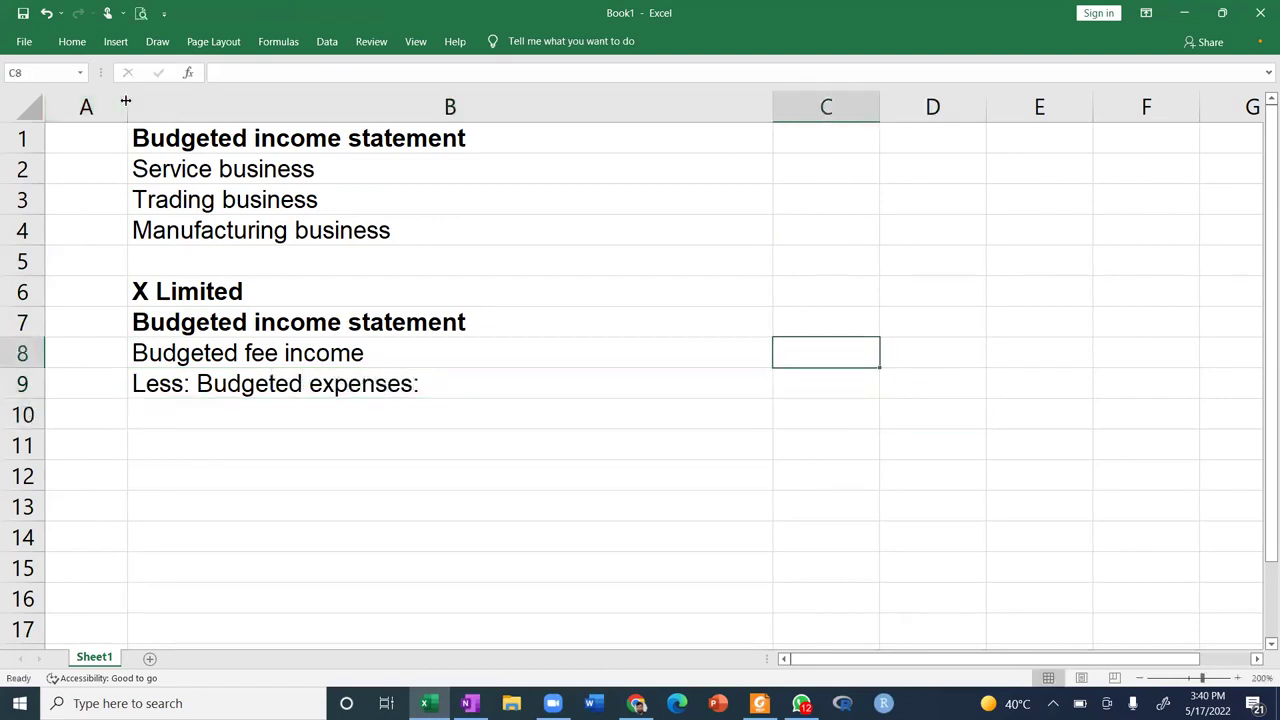
pyautogui.write('x')
pyautogui.press('Up')
pyautogui.write('Rs.')
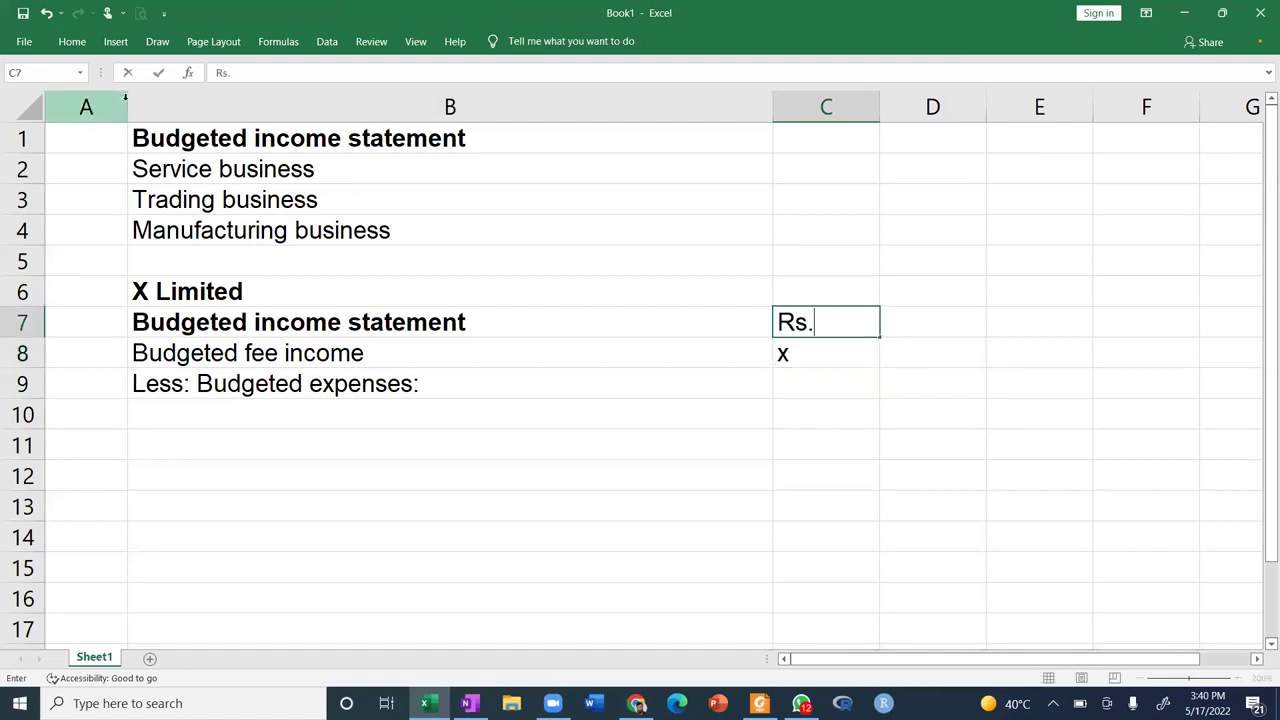
pyautogui.hotkey('ctrl', 'Return')
pyautogui.hotkey('ctrl', 'b')
# Underline the "Less: Budgeted expenses:" subheading in cell B9.
pyautogui.press('Left')
pyautogui.press('Down')
pyautogui.press('Down')
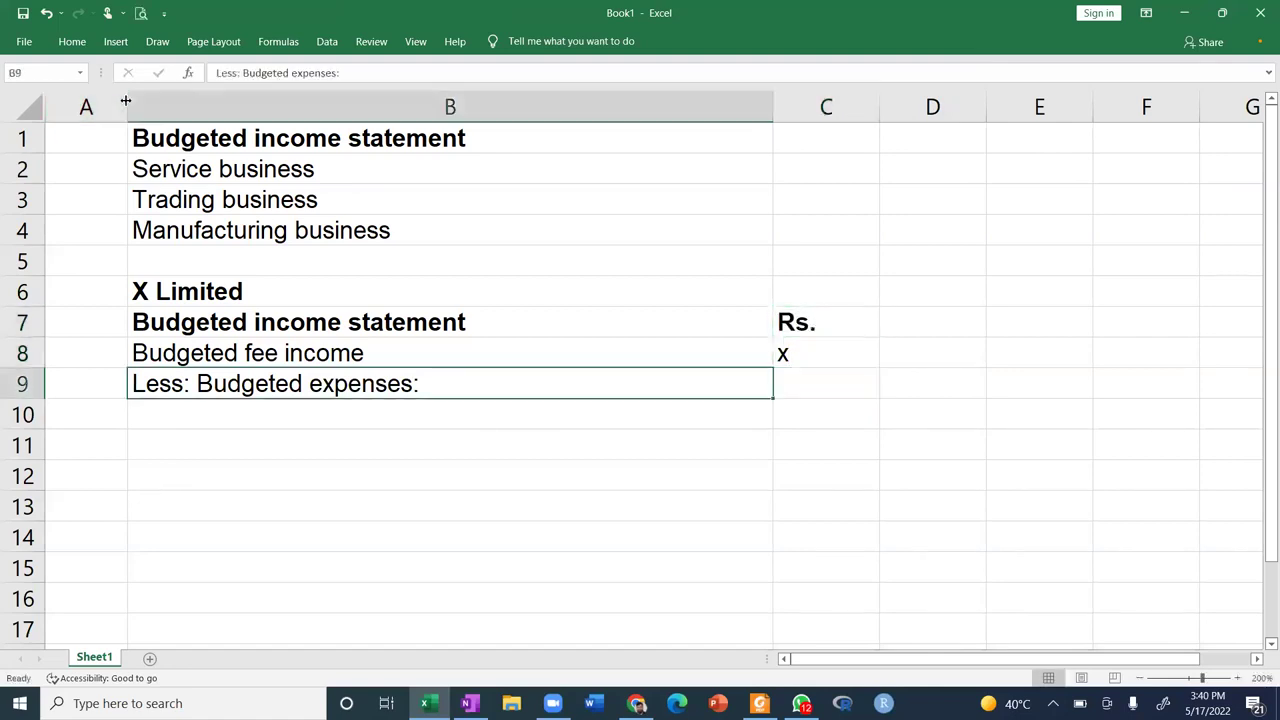
pyautogui.hotkey('ctrl', 'u')
pyautogui.press('Down')
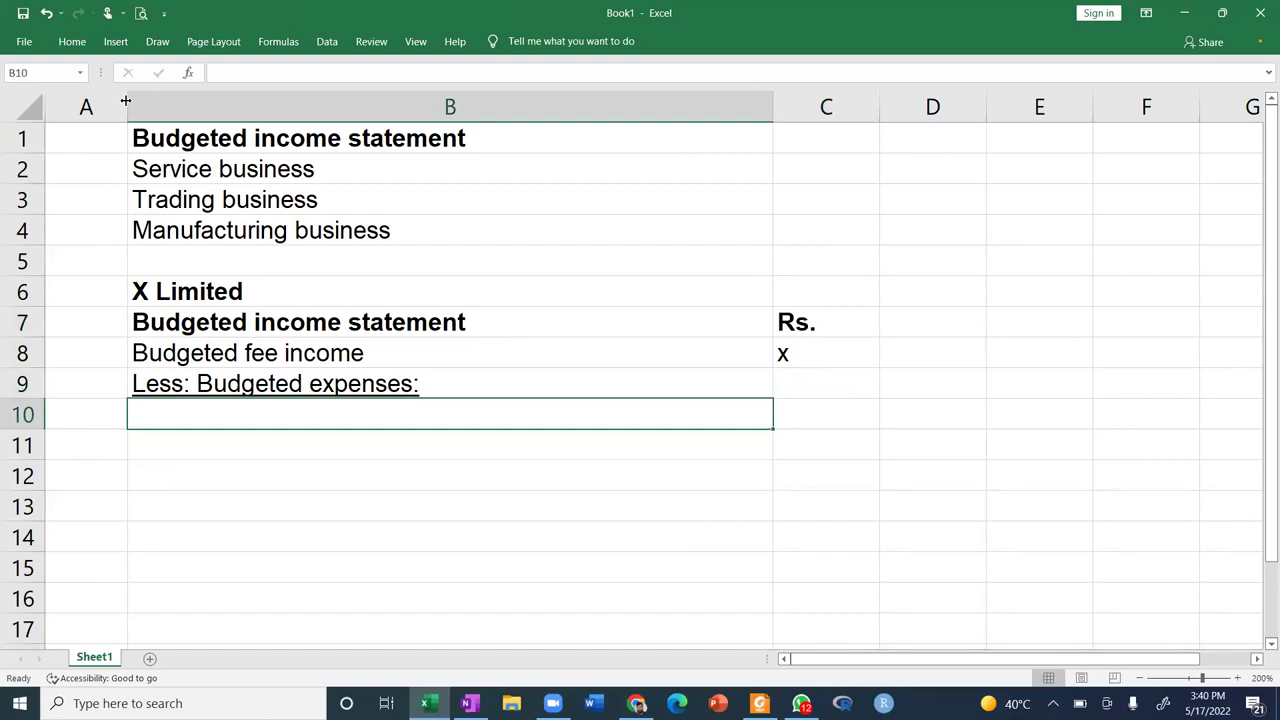
# Add the expense line "Wages and salaries" in row 10 with the placeholder "(x)" in column C.
pyautogui.write('Wages and salaries')
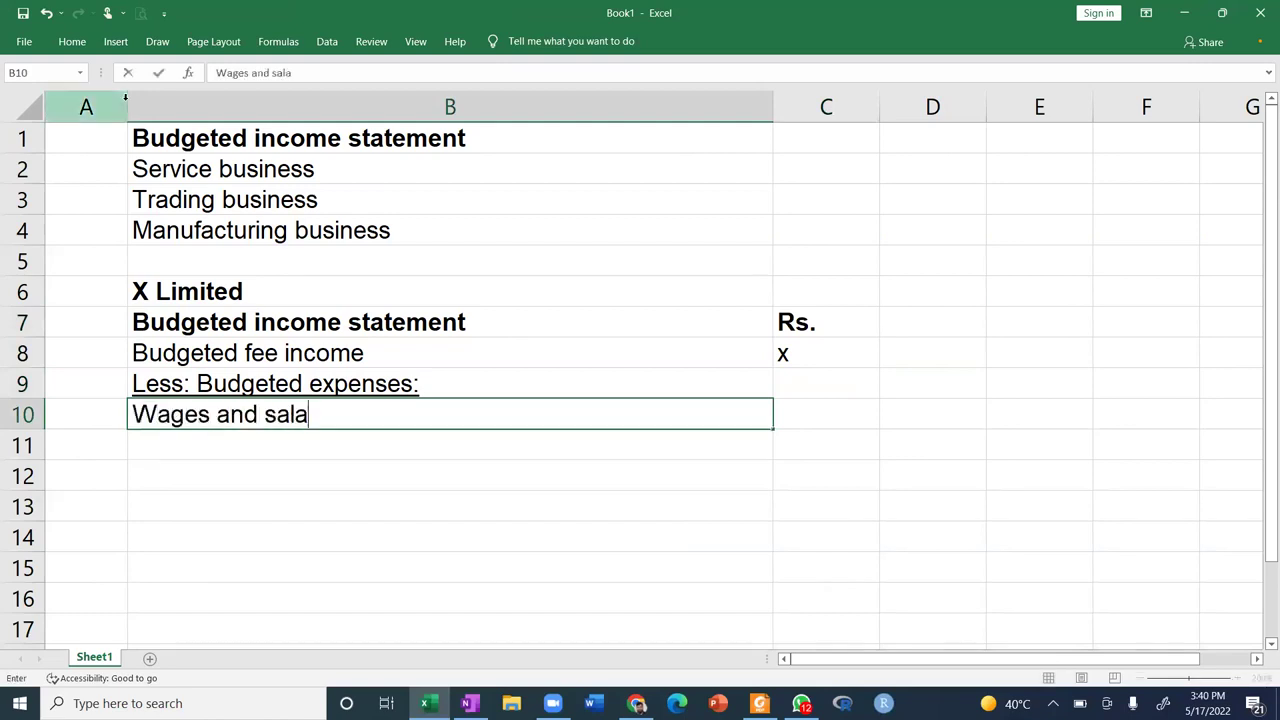
pyautogui.press('Tab')
pyautogui.write('(x)')
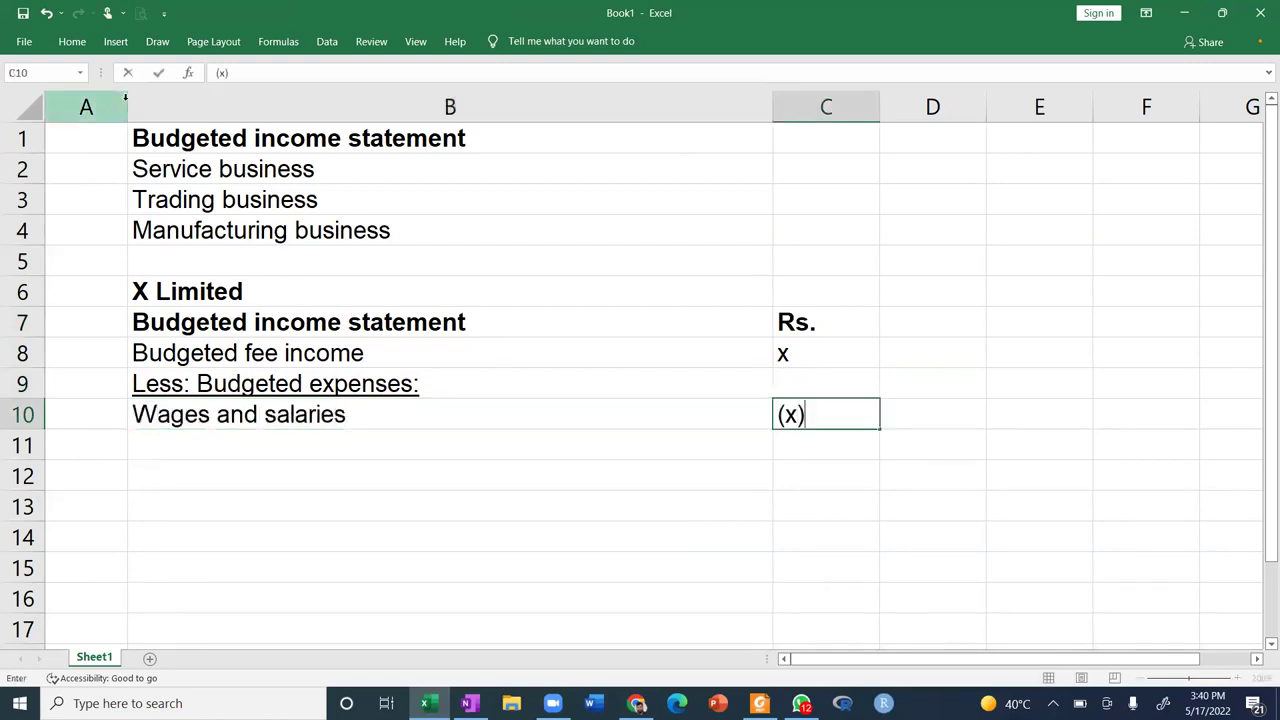
pyautogui.press('Return')
# Add the expense line "Rent and insurance" in row 11 with the placeholder "(x)" in column C.
pyautogui.write('Rent an din')
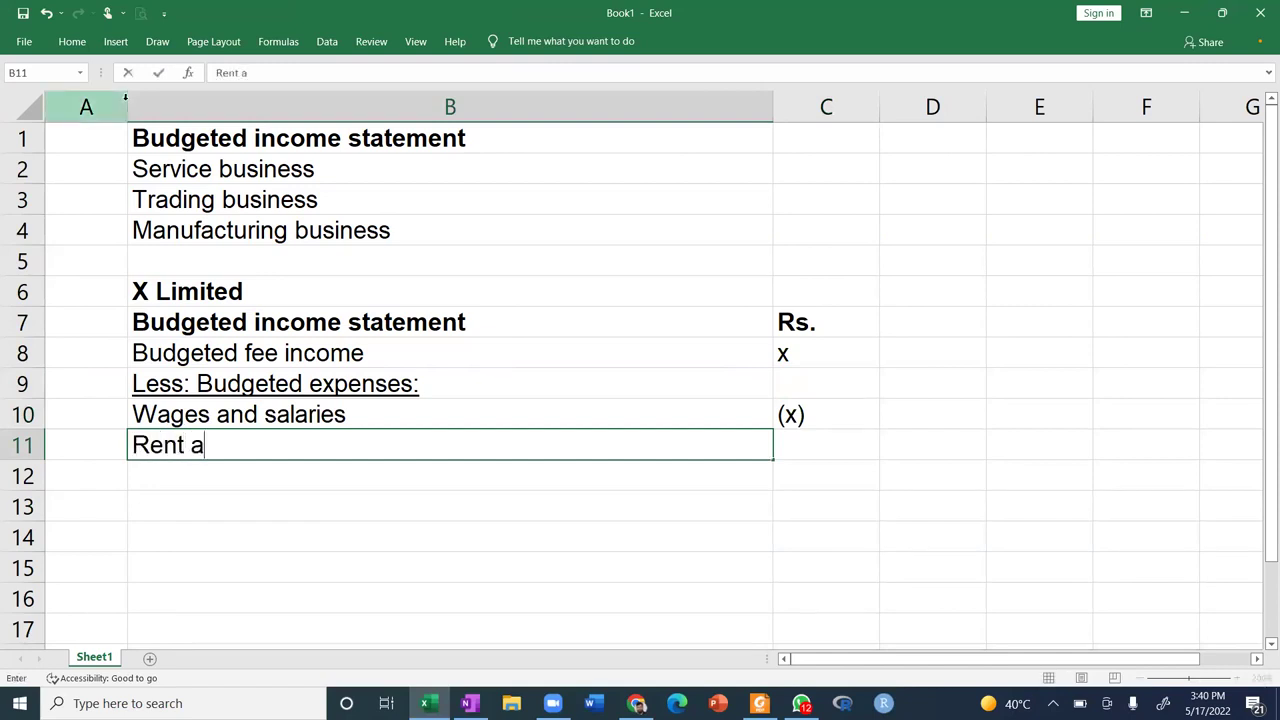
pyautogui.press('BackSpace')
pyautogui.press('BackSpace')
pyautogui.press('BackSpace')
pyautogui.write('d')
pyautogui.press('BackSpace')
pyautogui.press('BackSpace')
pyautogui.write('d insurance')
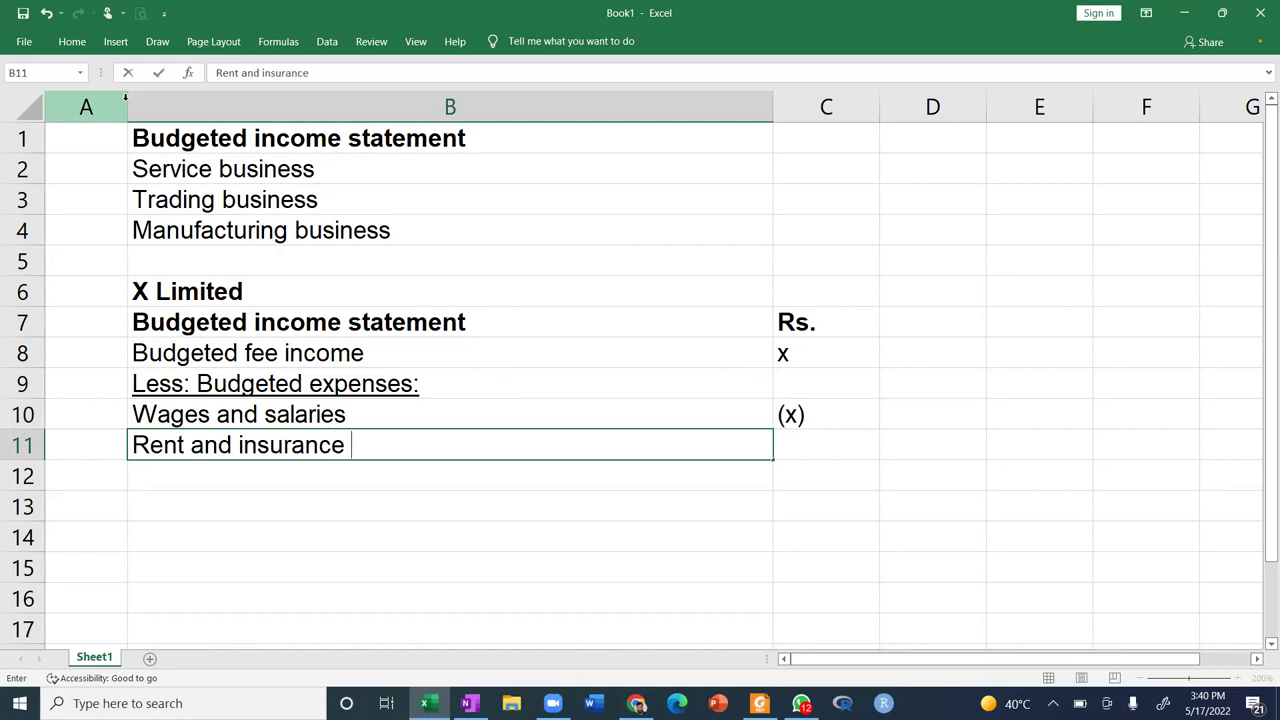
pyautogui.press('Tab')
pyautogui.write('(x)')
pyautogui.press('Return')
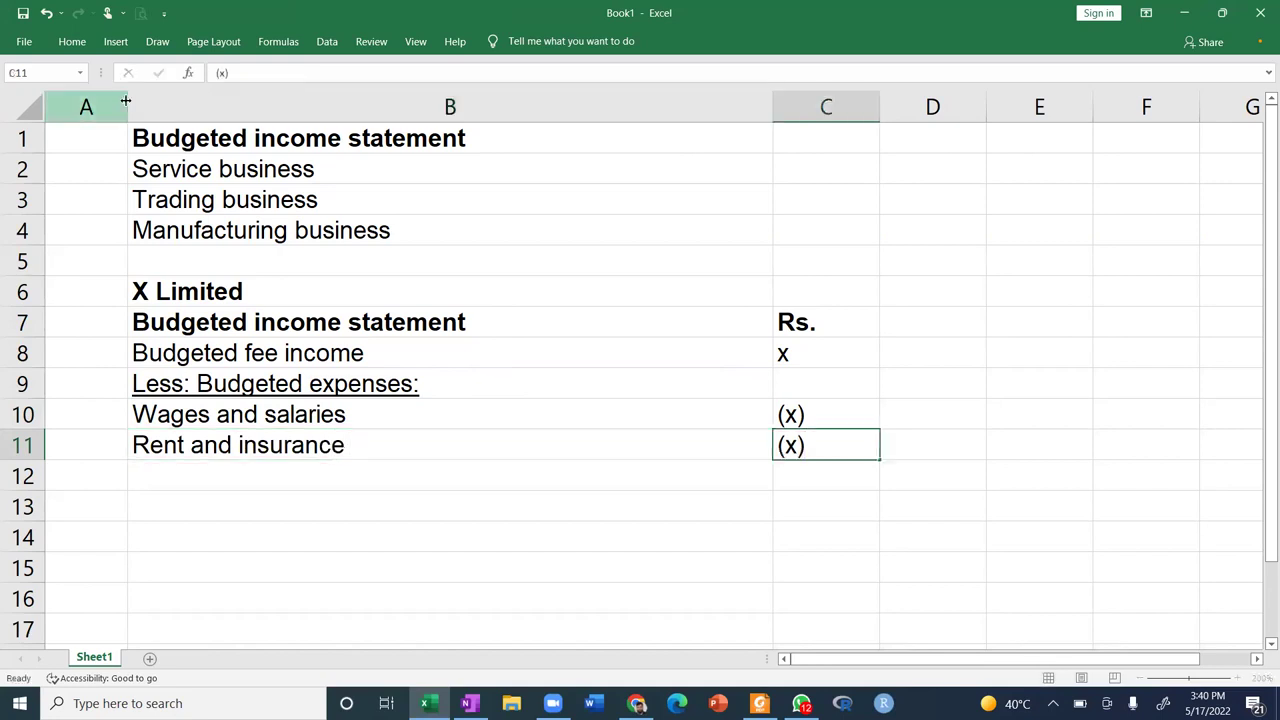
# Add the expense line "Marekting and selling expenses" in row 12 with the placeholder "(X)" in column C.
pyautogui.write('Marekting an')
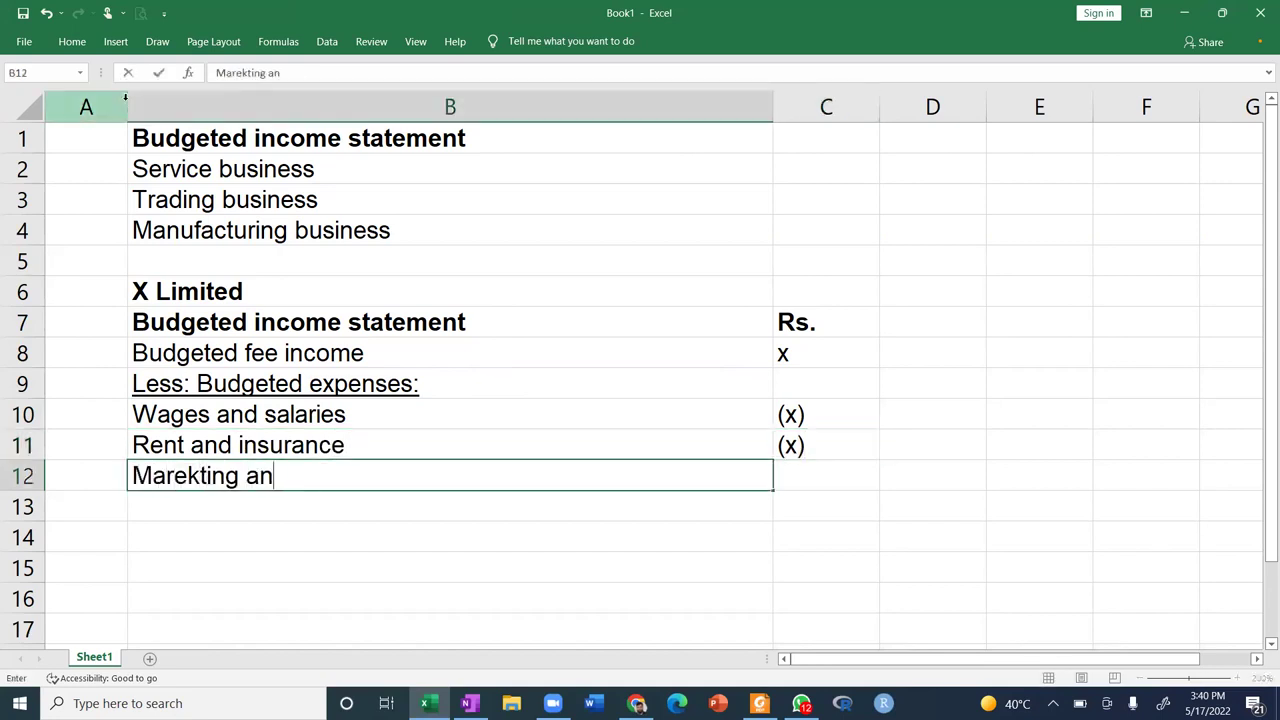
pyautogui.write('d selling expenses')
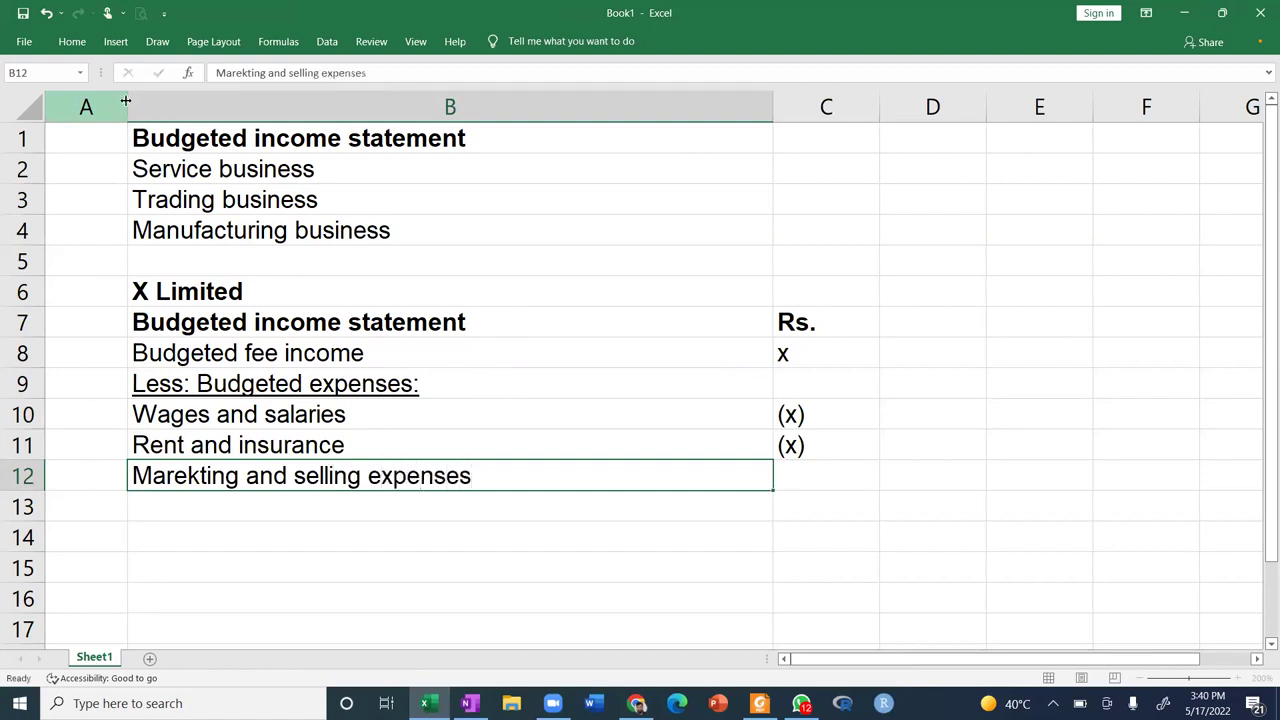
pyautogui.press('Tab')
pyautogui.write('(X)')
pyautogui.press('Return')
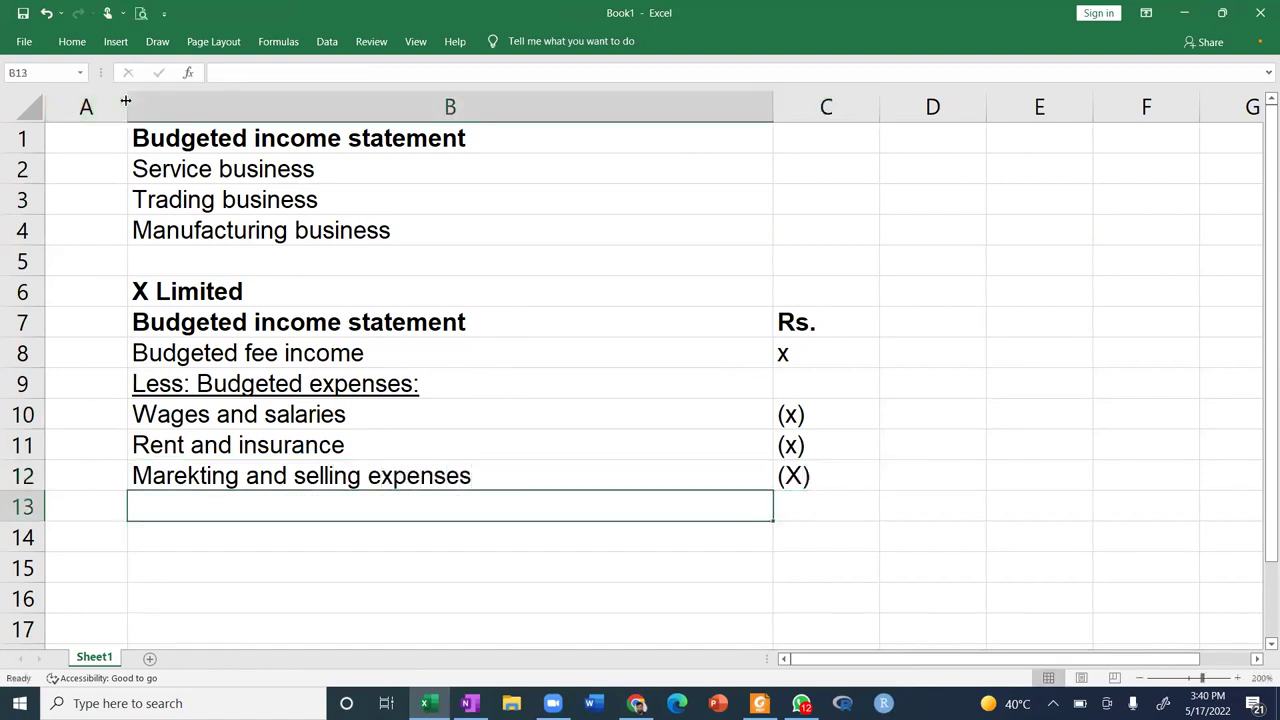
# Add the expense line "Administration expenses" in row 13 with the placeholder "(x)" in column C.
pyautogui.write('Administratio exp')
pyautogui.press('BackSpace')
pyautogui.press('BackSpace')
pyautogui.press('BackSpace')
pyautogui.press('BackSpace')
pyautogui.write('n expn')
pyautogui.press('BackSpace')
pyautogui.write('enses')
pyautogui.press('Right')
pyautogui.press('Right')
pyautogui.press('Left')
pyautogui.write('(x)')
pyautogui.press('Return')
pyautogui.press('Up')
pyautogui.press('Up')
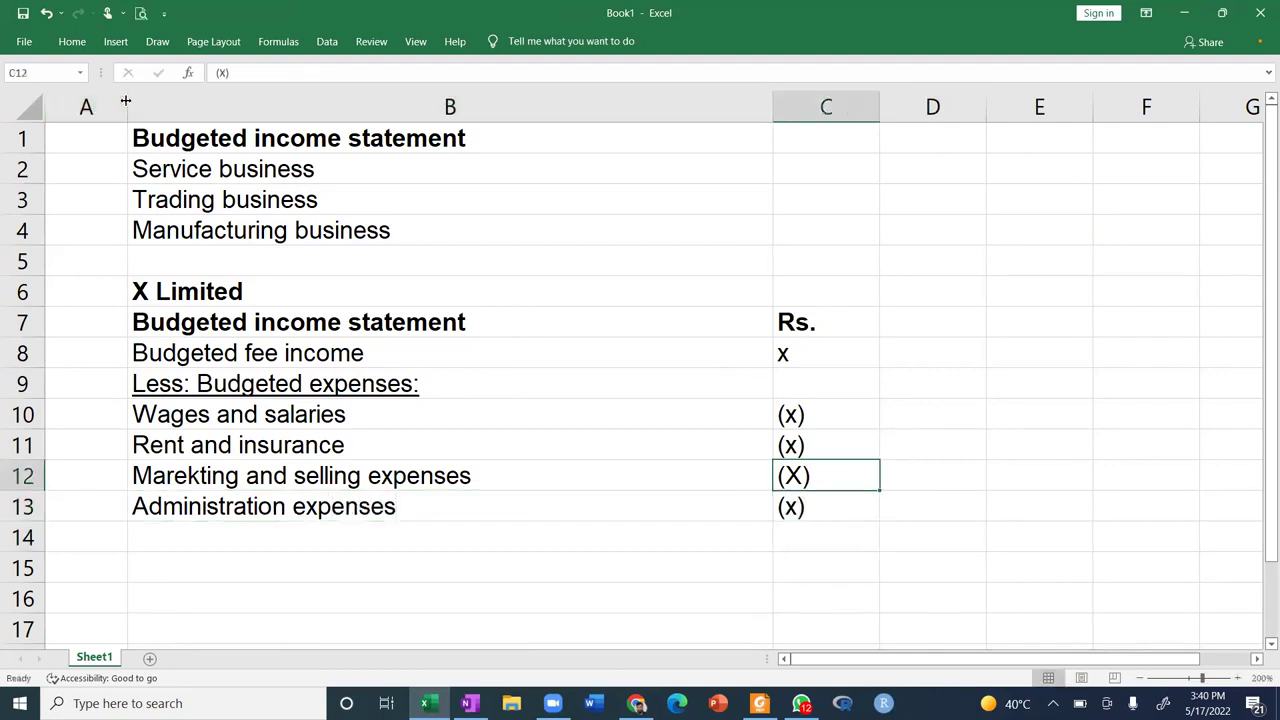
# Replace the placeholder for marketing and selling expenses in C12 with "(x)".
pyautogui.write('(x)')
pyautogui.press('Return')
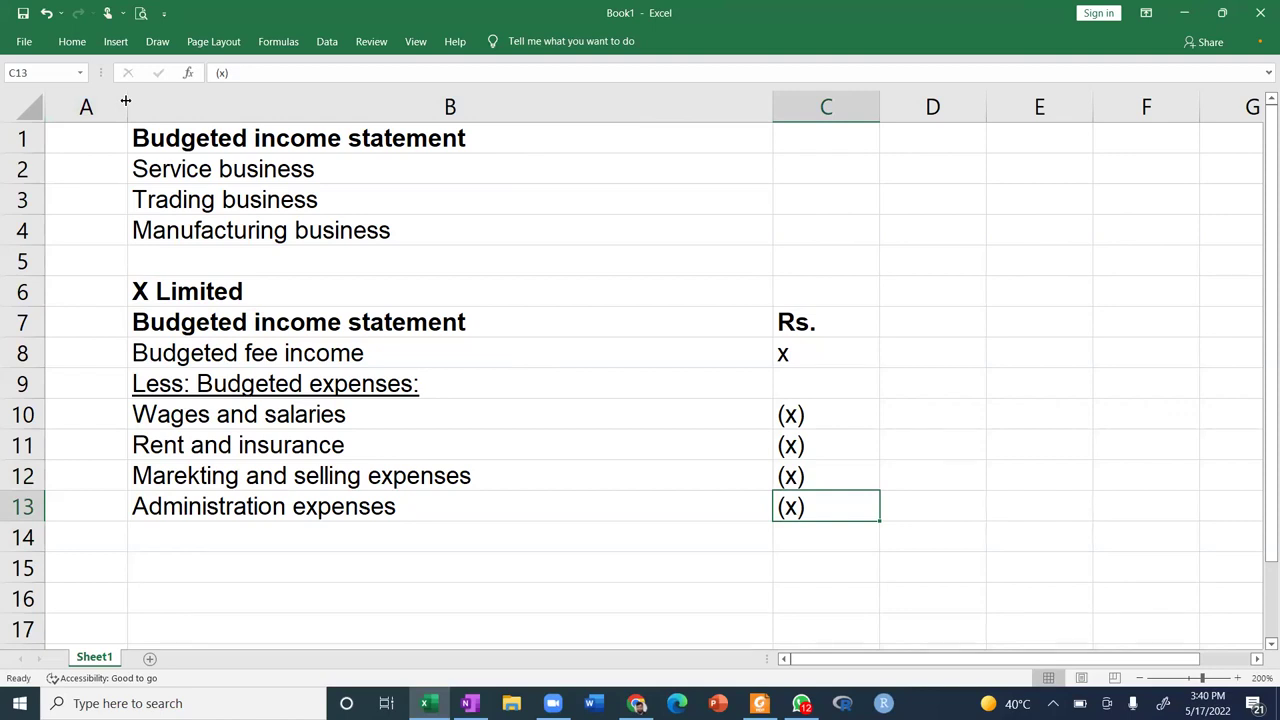
pyautogui.press('Up')
pyautogui.press('Up')
pyautogui.press('Left')
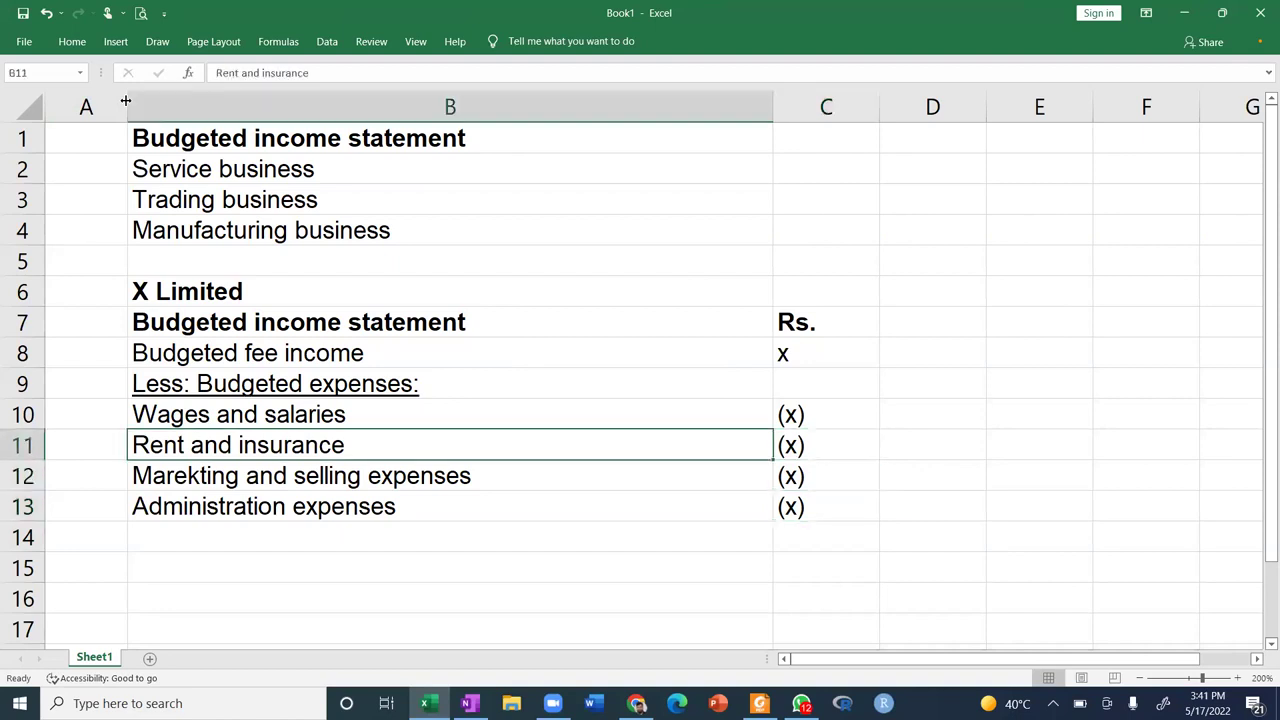
pyautogui.press('Up')
pyautogui.press('Up')
pyautogui.press('Up')
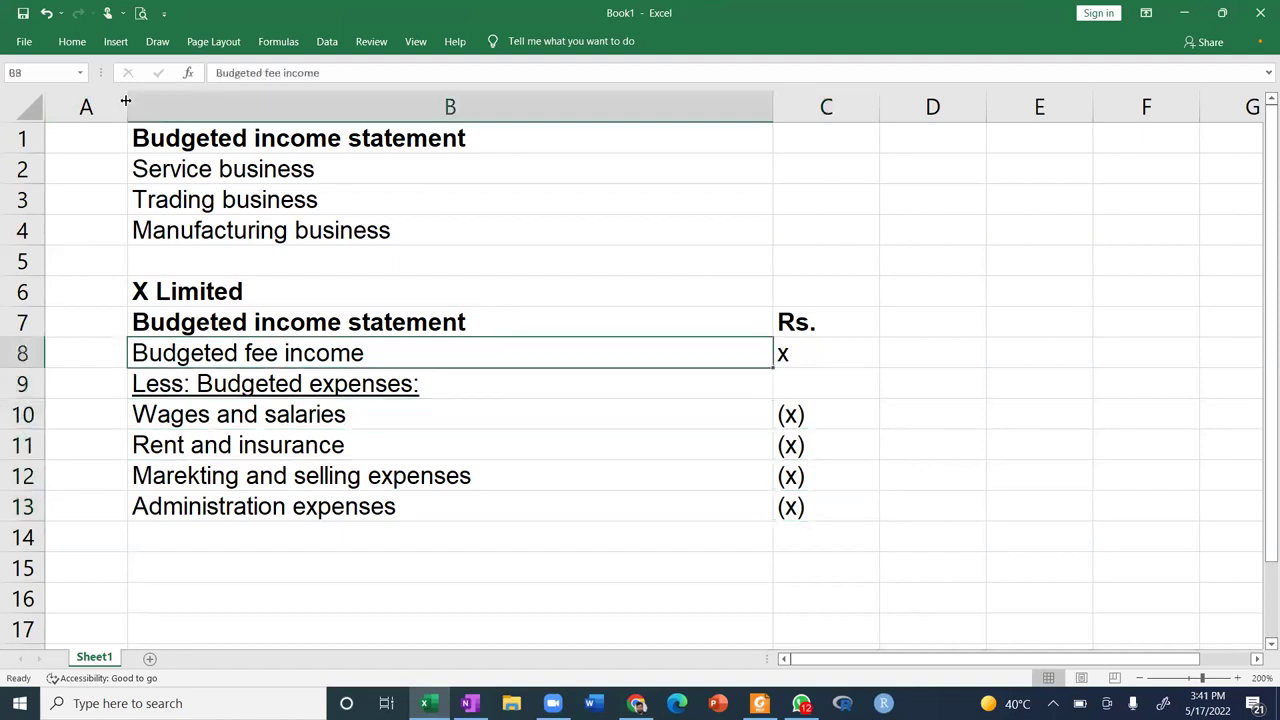
pyautogui.press('Down')
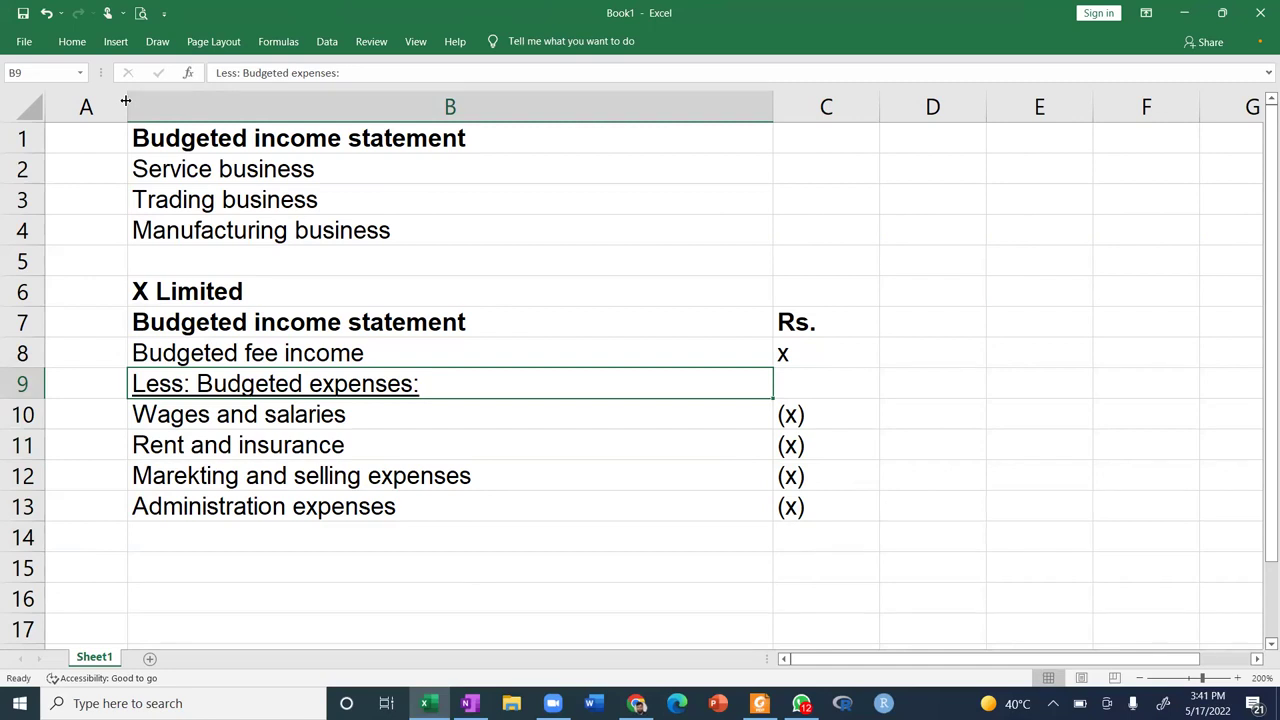
# Apply a top and double bottom border to cell C15.
pyautogui.press('Right')
pyautogui.press('Down')
pyautogui.press('Down')
pyautogui.press('Down')
pyautogui.press('Down')
pyautogui.press('Down')
pyautogui.press('Down')
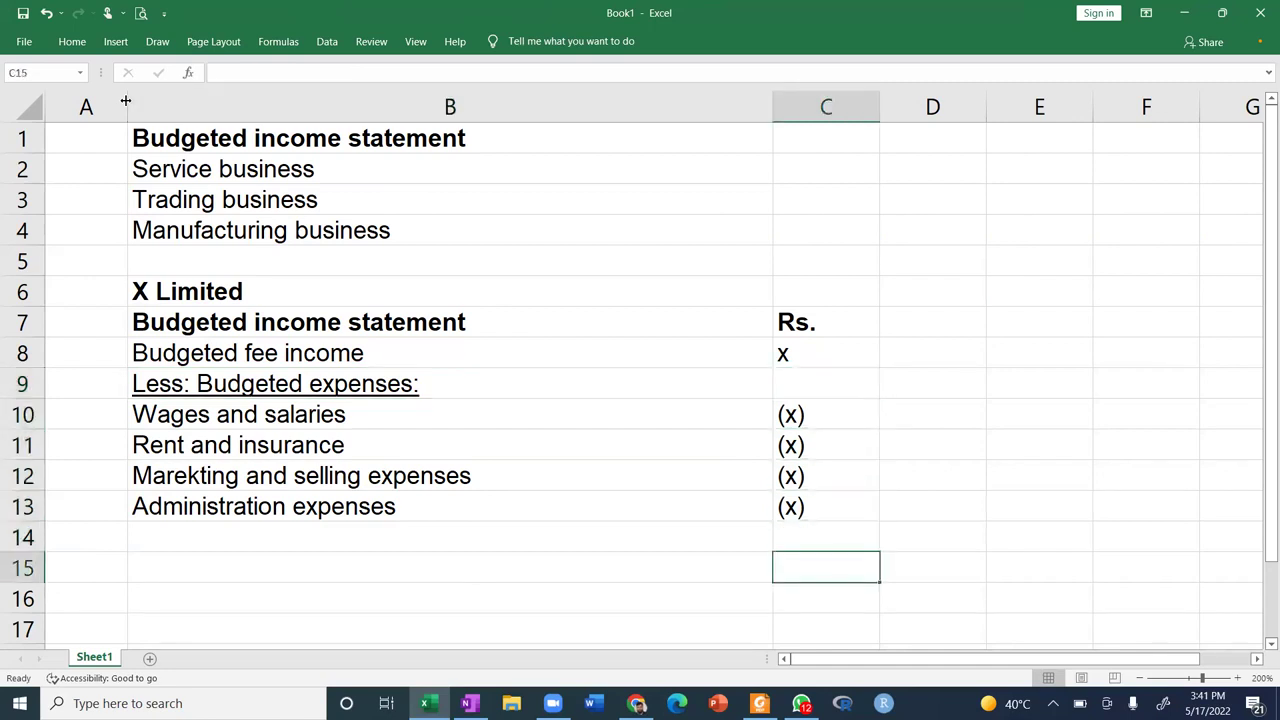
pyautogui.click(72, 41)
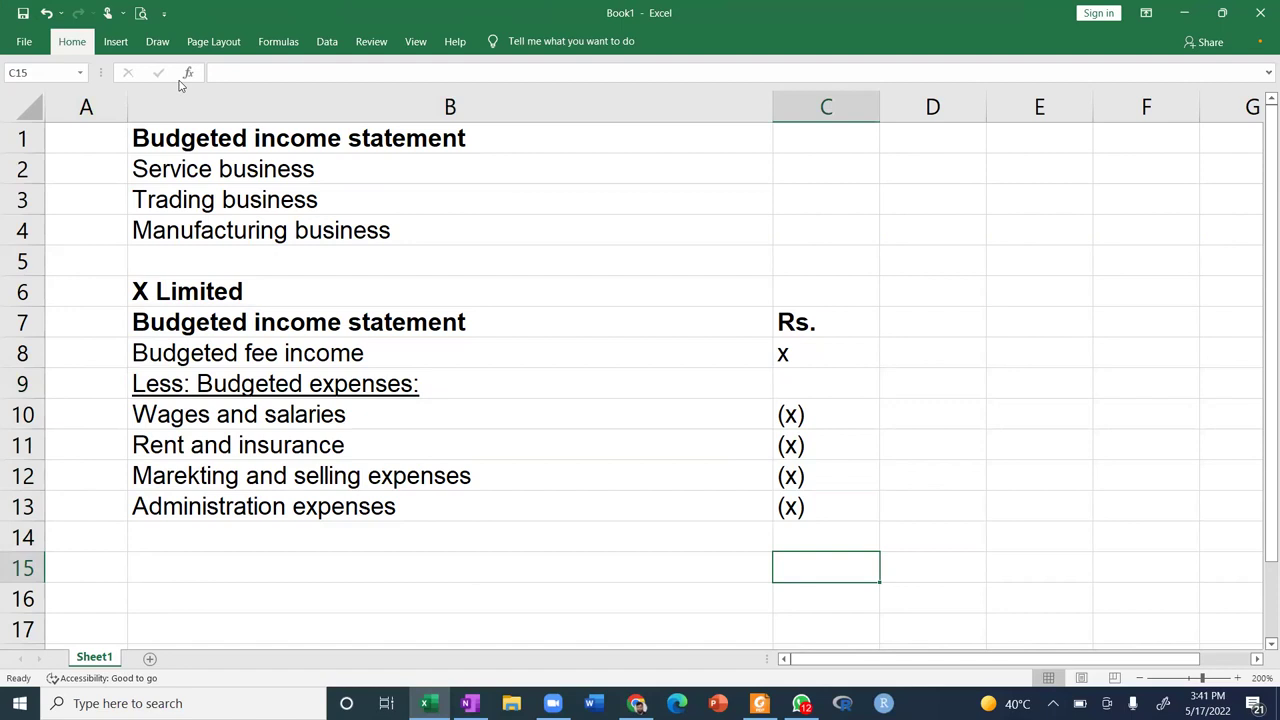
pyautogui.click(244, 99)
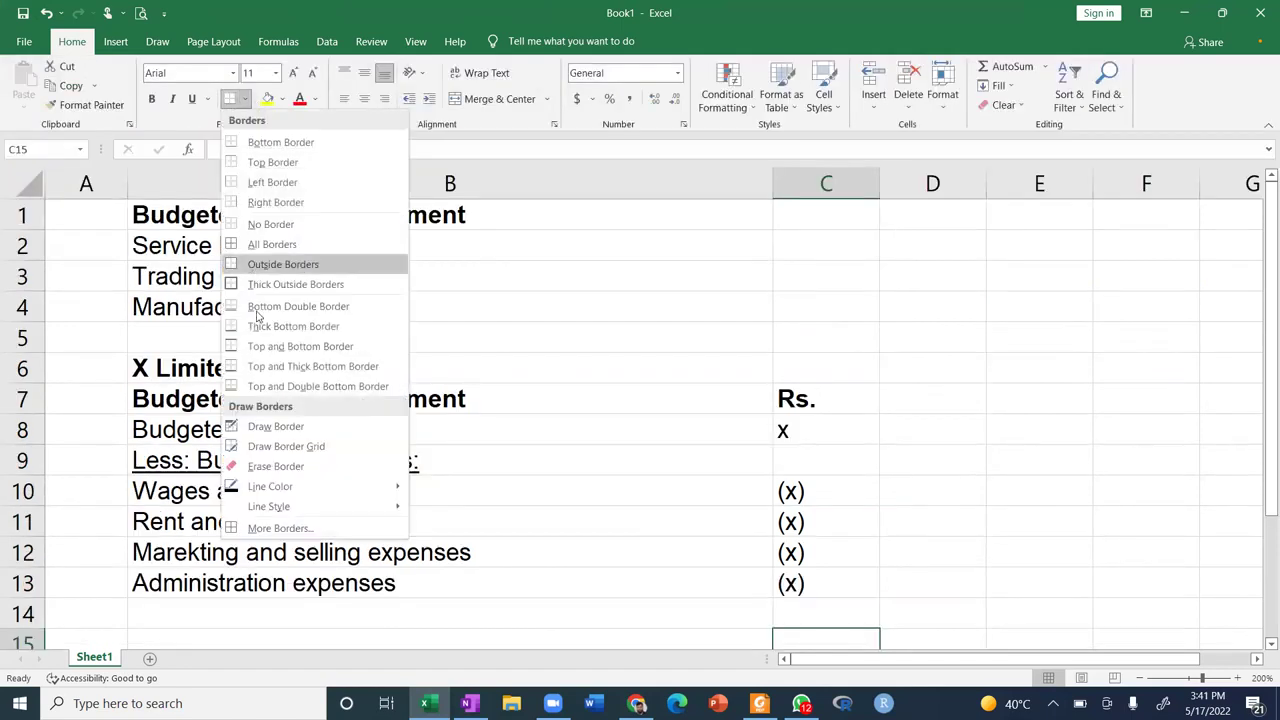
pyautogui.click(257, 388)
# Add the line "Budgeted net profit" in B15 with the placeholder "x" in C15.
pyautogui.scroll(-2, 258, 383)
pyautogui.press('Left')
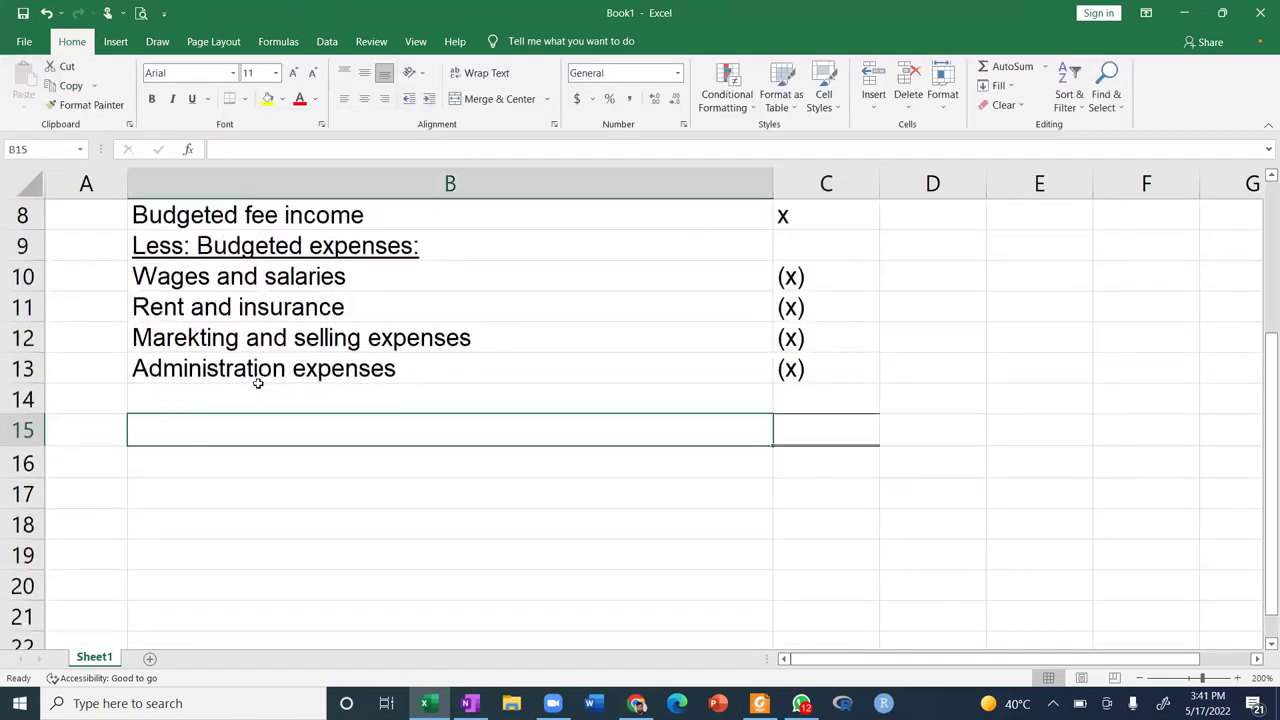
pyautogui.write('Budgeted ')
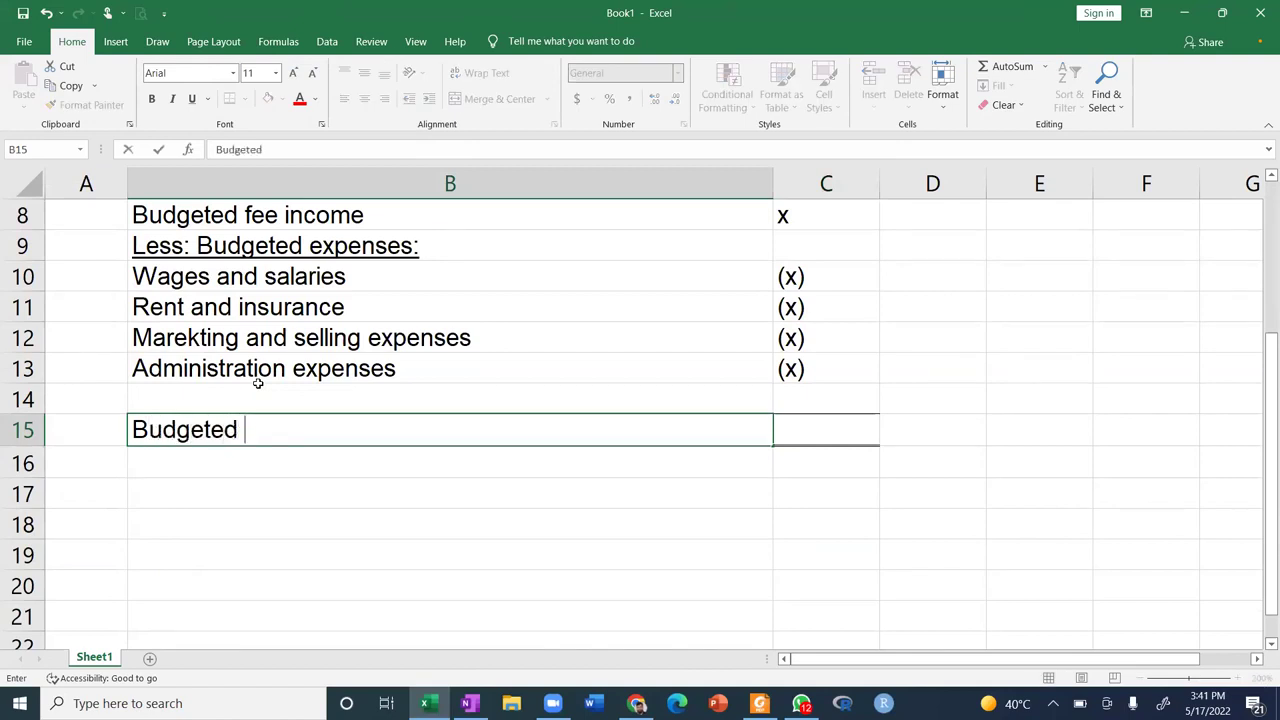
pyautogui.write('net profit')
pyautogui.press('Return')
pyautogui.press('Up')
pyautogui.press('Right')
pyautogui.write('x')
pyautogui.press('Up')
pyautogui.press('Up')
pyautogui.press('Up')
pyautogui.press('Up')
pyautogui.press('Up')
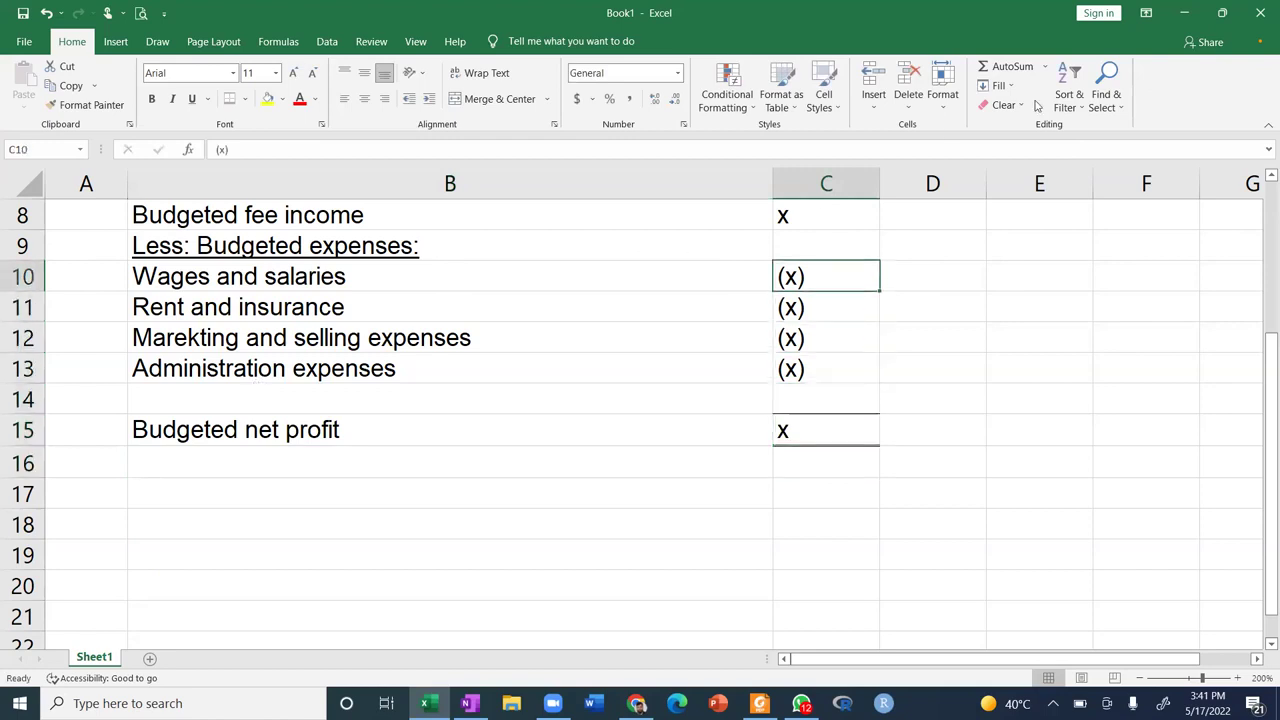
# Collapse the ribbon and add a bottom border to the "Budgeted income statement" heading in B7.
pyautogui.click(1265, 128)
pyautogui.press('Up')
pyautogui.press('Up')
pyautogui.press('Up')
pyautogui.press('Left')
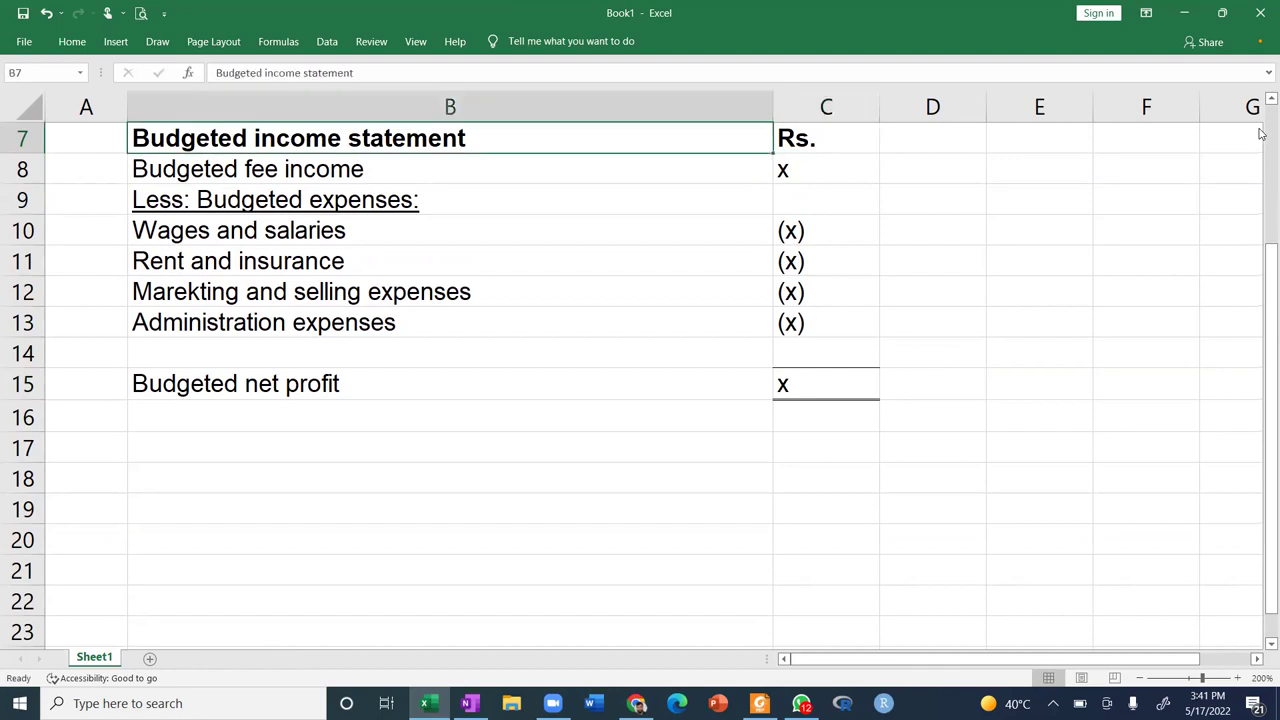
pyautogui.scroll(1, 1262, 133)
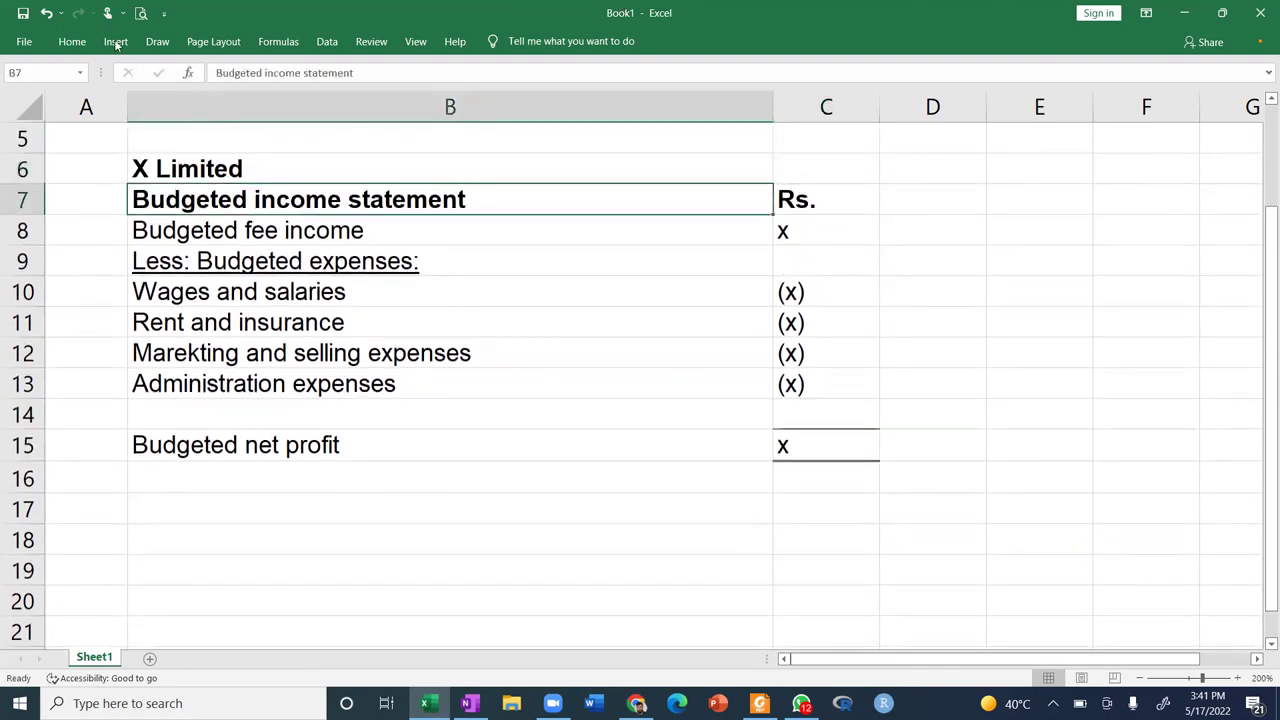
pyautogui.click(72, 41)
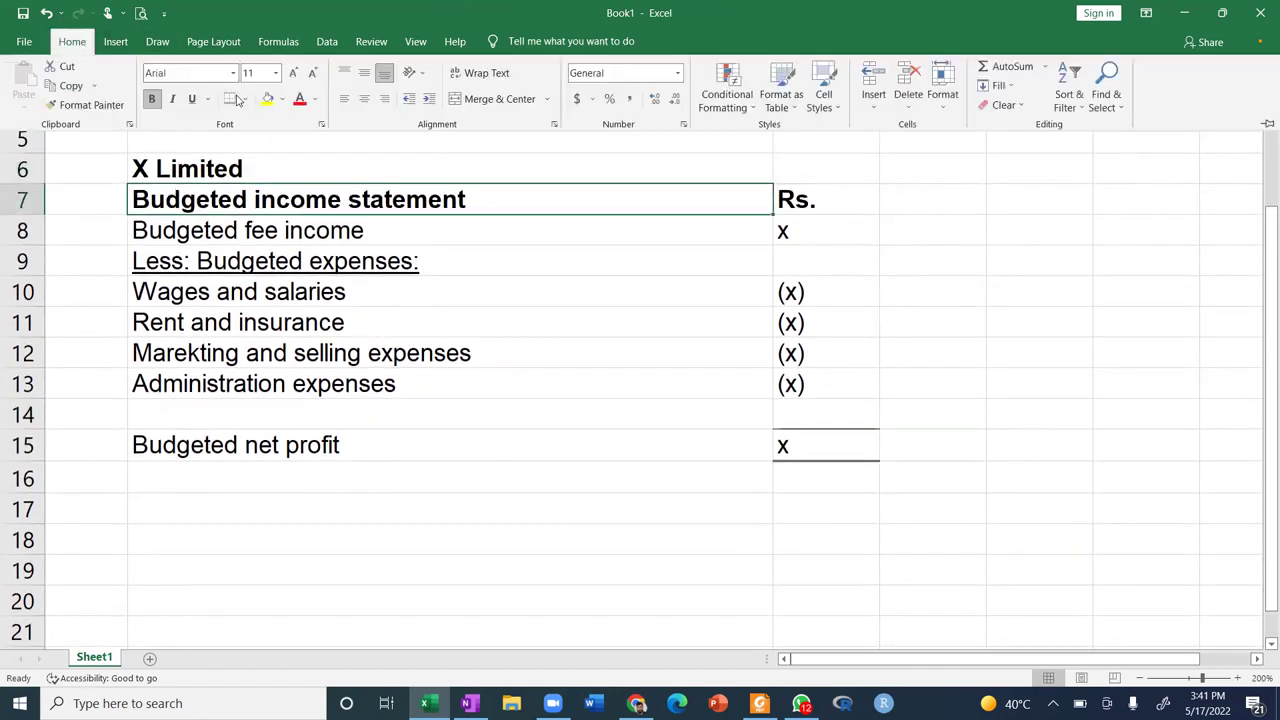
pyautogui.click(244, 99)
pyautogui.click(252, 143)
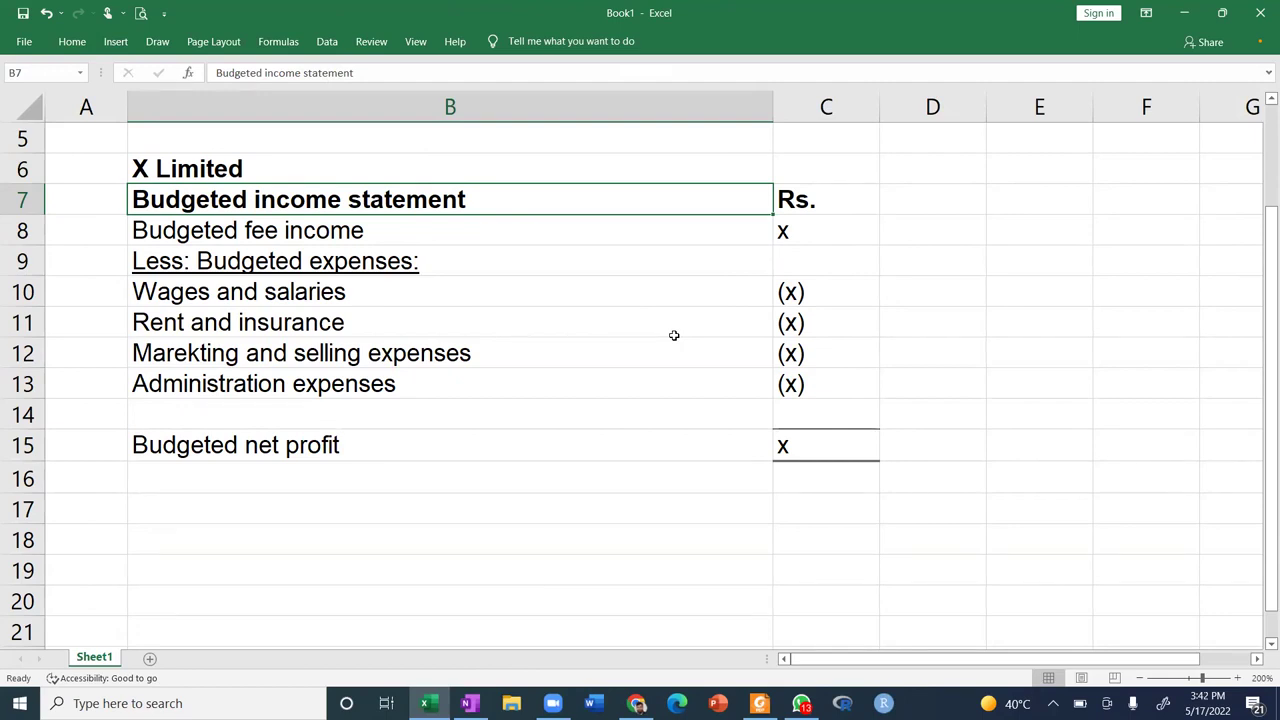
pyautogui.press('Down')
pyautogui.press('Down')
pyautogui.press('Up')
pyautogui.press('Up')
pyautogui.press('Down')
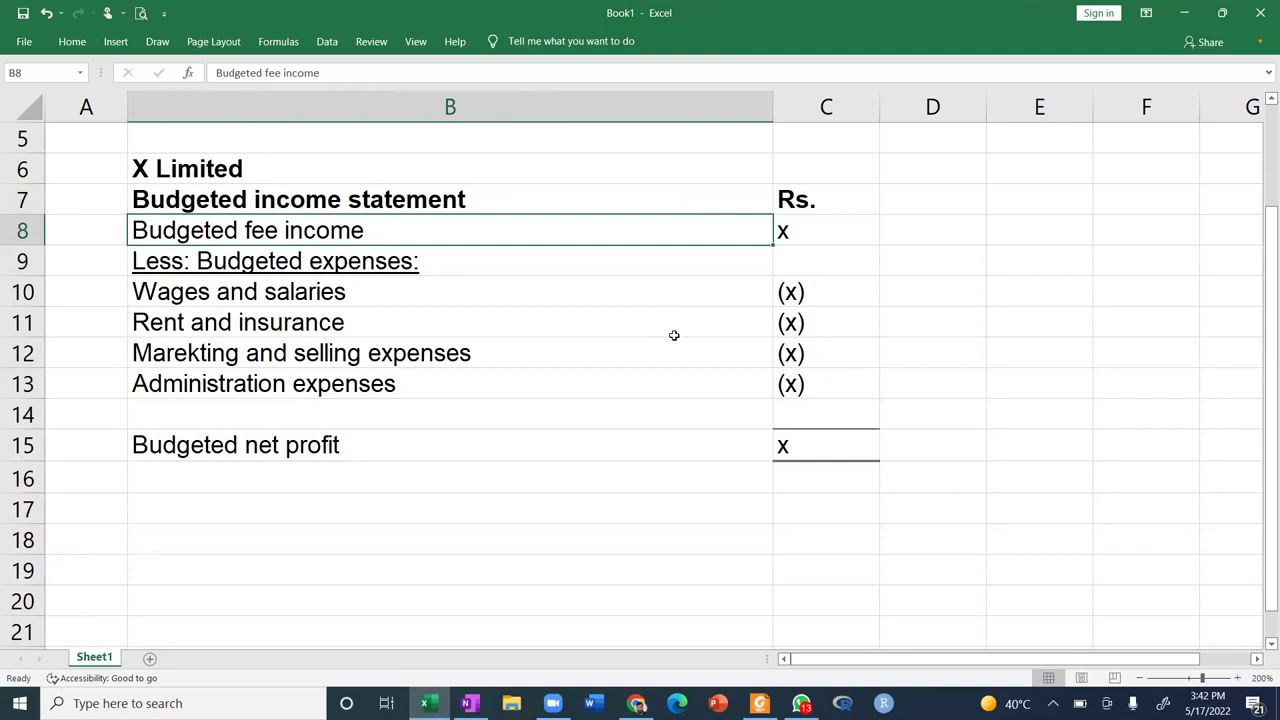
pyautogui.press('Up')
pyautogui.press('Down')
pyautogui.press('Down')
pyautogui.press('Down')
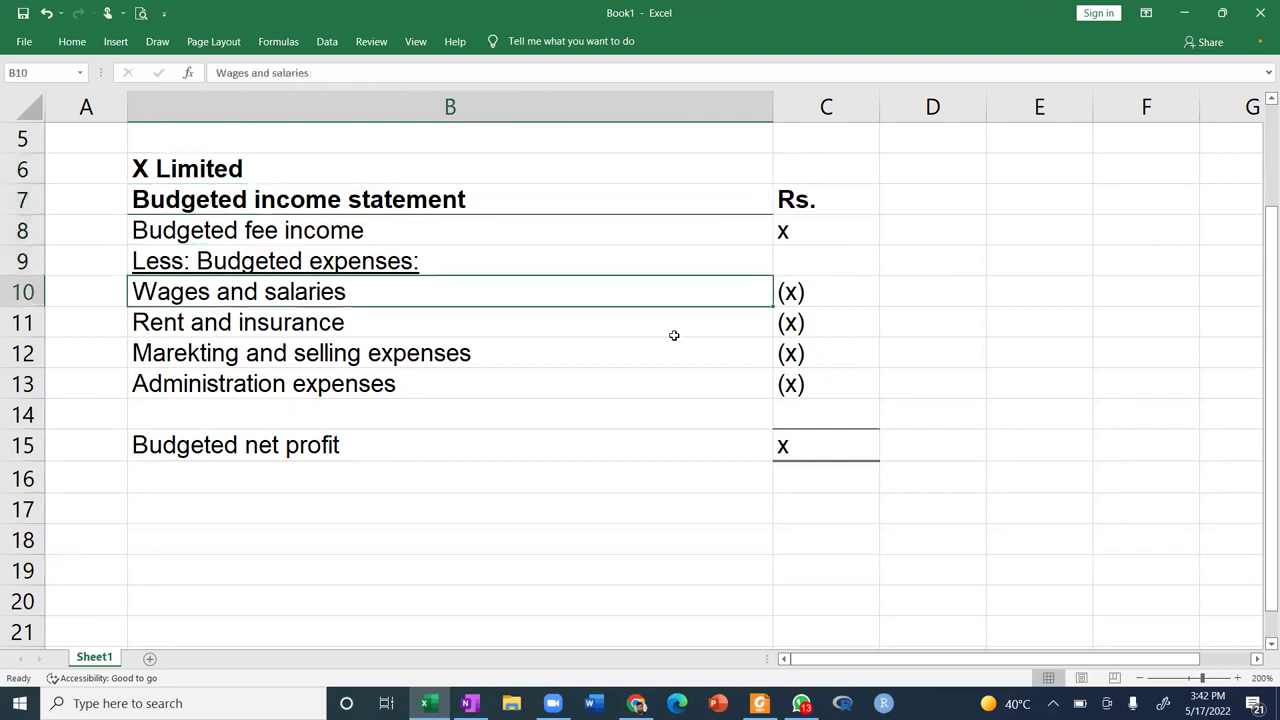
# Add a bottom border to the "Rs." heading in C7.
pyautogui.press('Down')
pyautogui.press('Right')
pyautogui.press('Right')
pyautogui.press('Up')
pyautogui.press('Up')
pyautogui.press('Up')
pyautogui.press('Up')
pyautogui.press('Left')
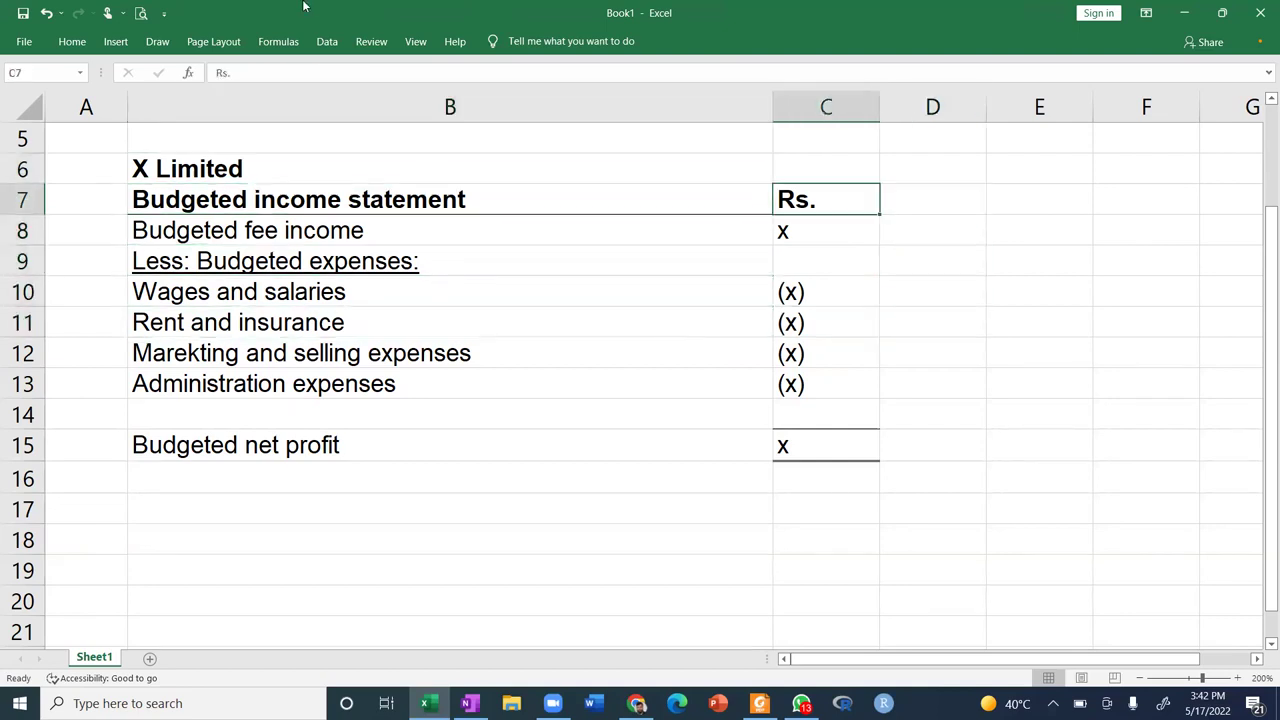
pyautogui.click(72, 41)
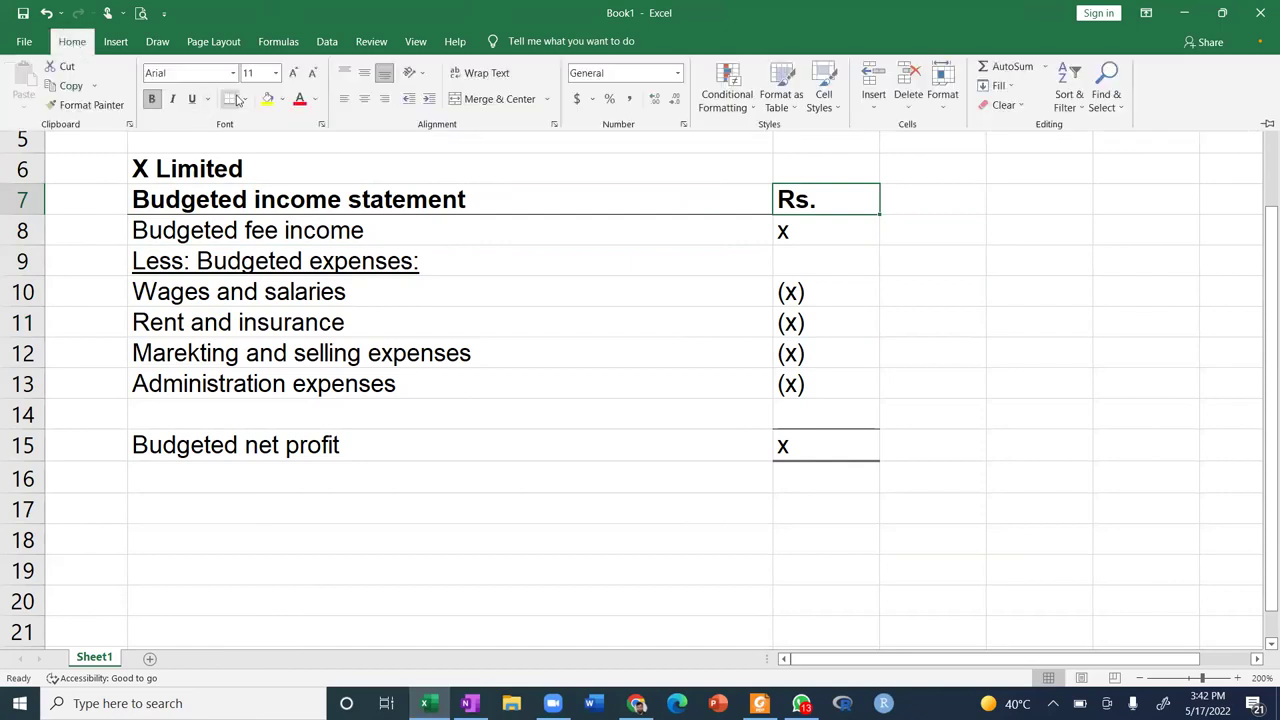
pyautogui.press('Escape')
pyautogui.press('Down')
pyautogui.press('Up')
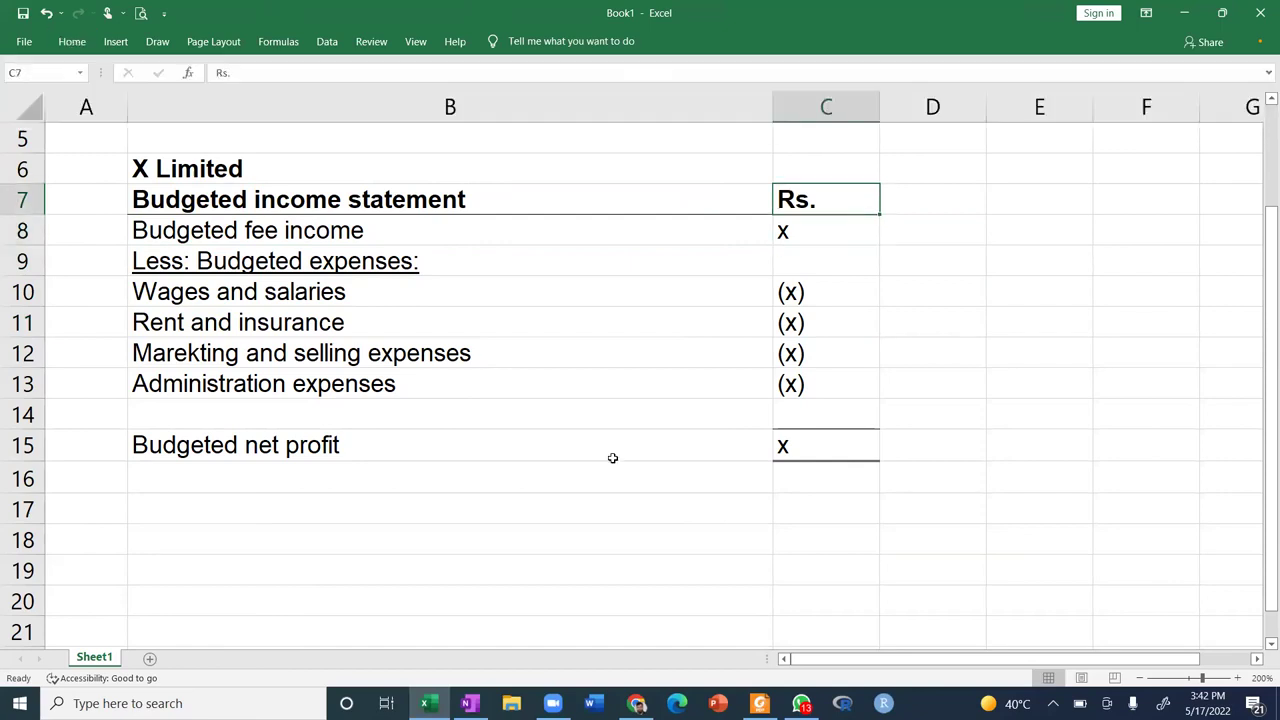
# Right-align the whole of column C and make column A slightly narrower.
pyautogui.click(835, 103)
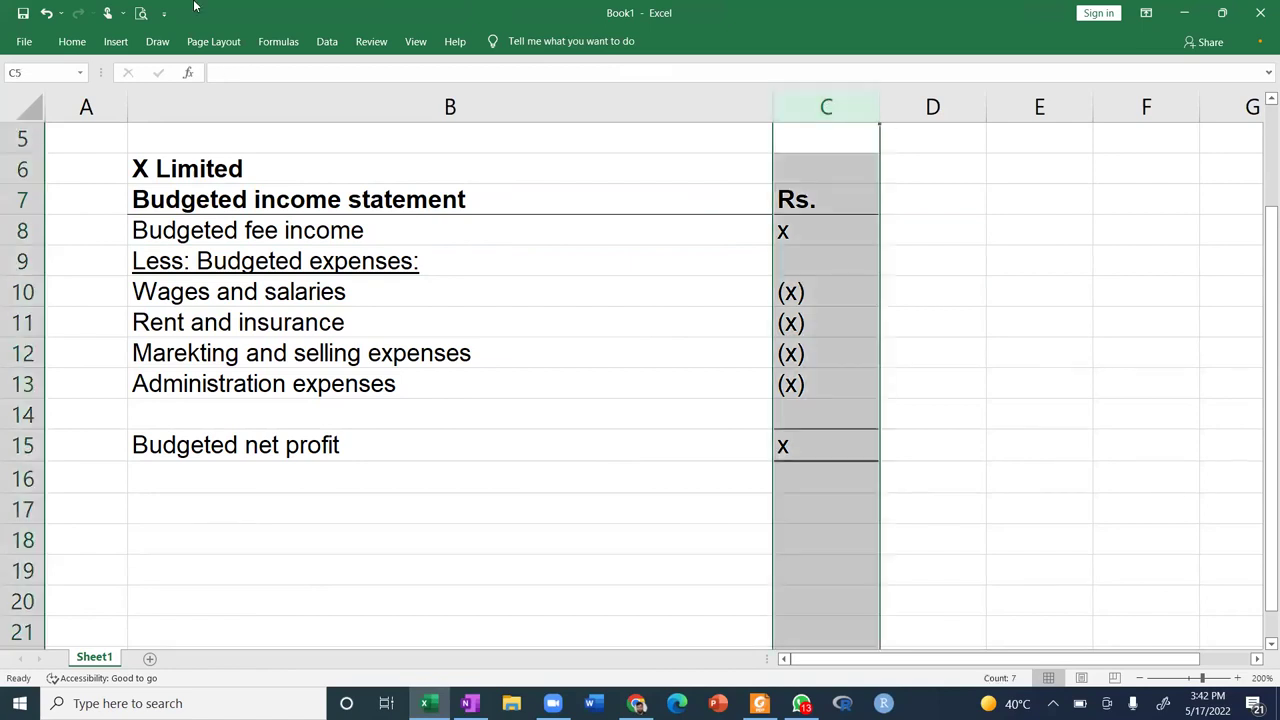
pyautogui.click(72, 41)
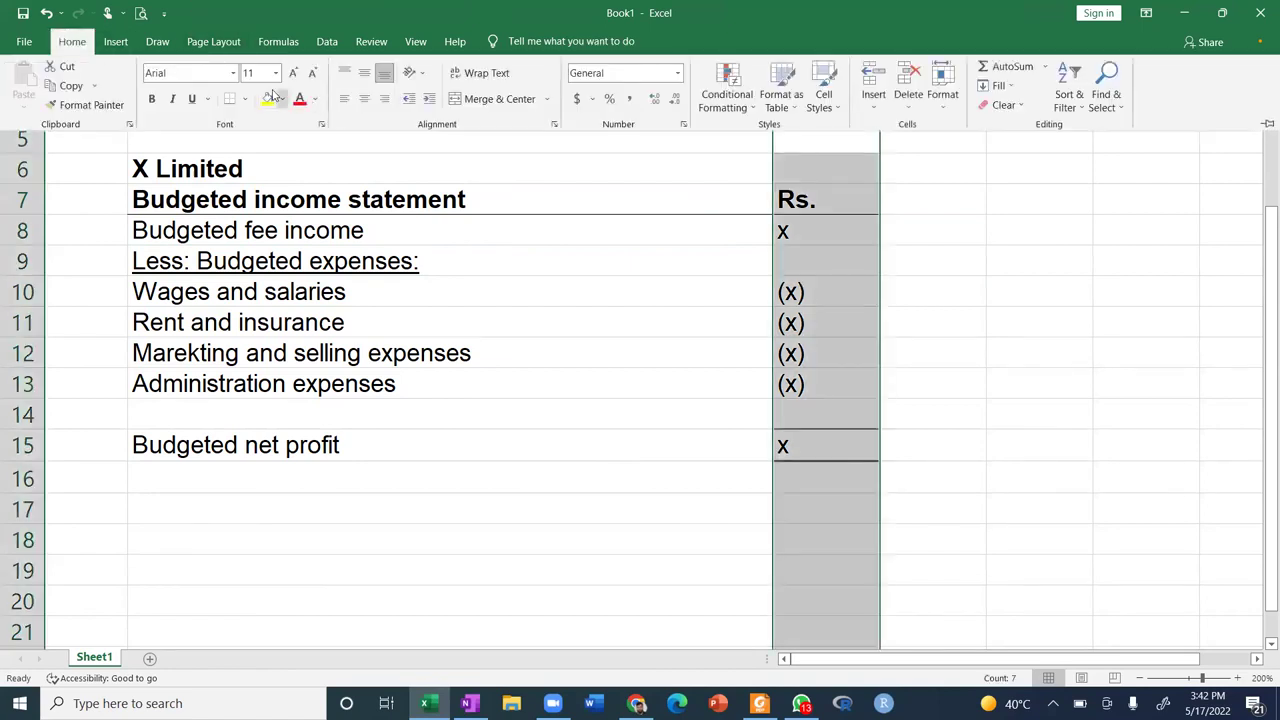
pyautogui.click(384, 98)
pyautogui.press('Down')
pyautogui.press('Down')
pyautogui.press('Up')
pyautogui.press('Left')
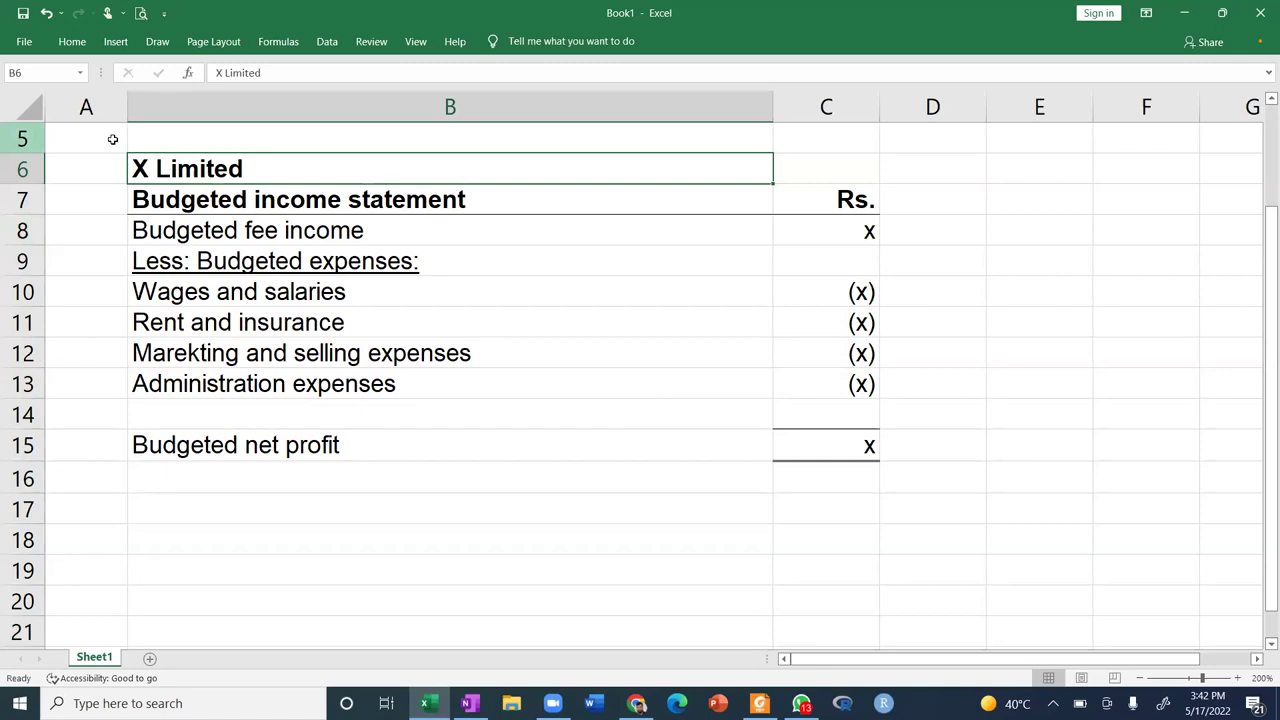
pyautogui.moveTo(123, 114); pyautogui.dragTo(108, 113)
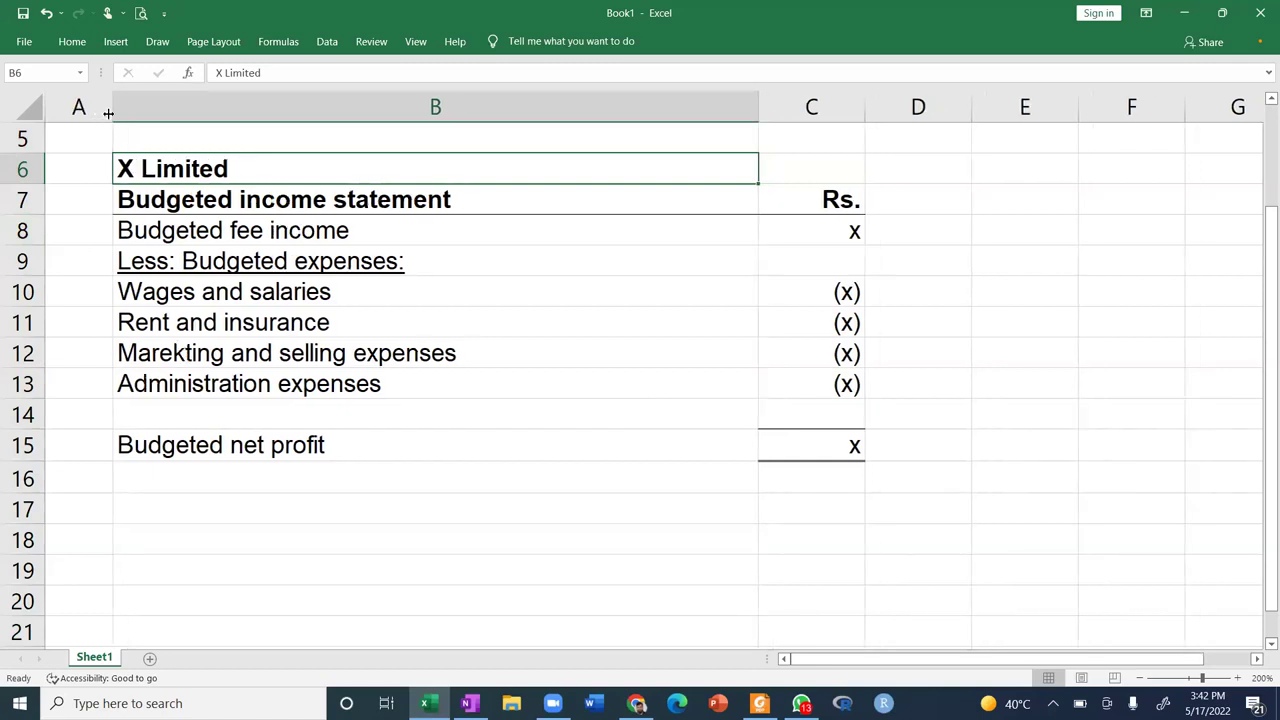
# Enter "=" as text in A15, beside the "Budgeted net profit" line.
pyautogui.press('Down')
pyautogui.press('Down')
pyautogui.press('Down')
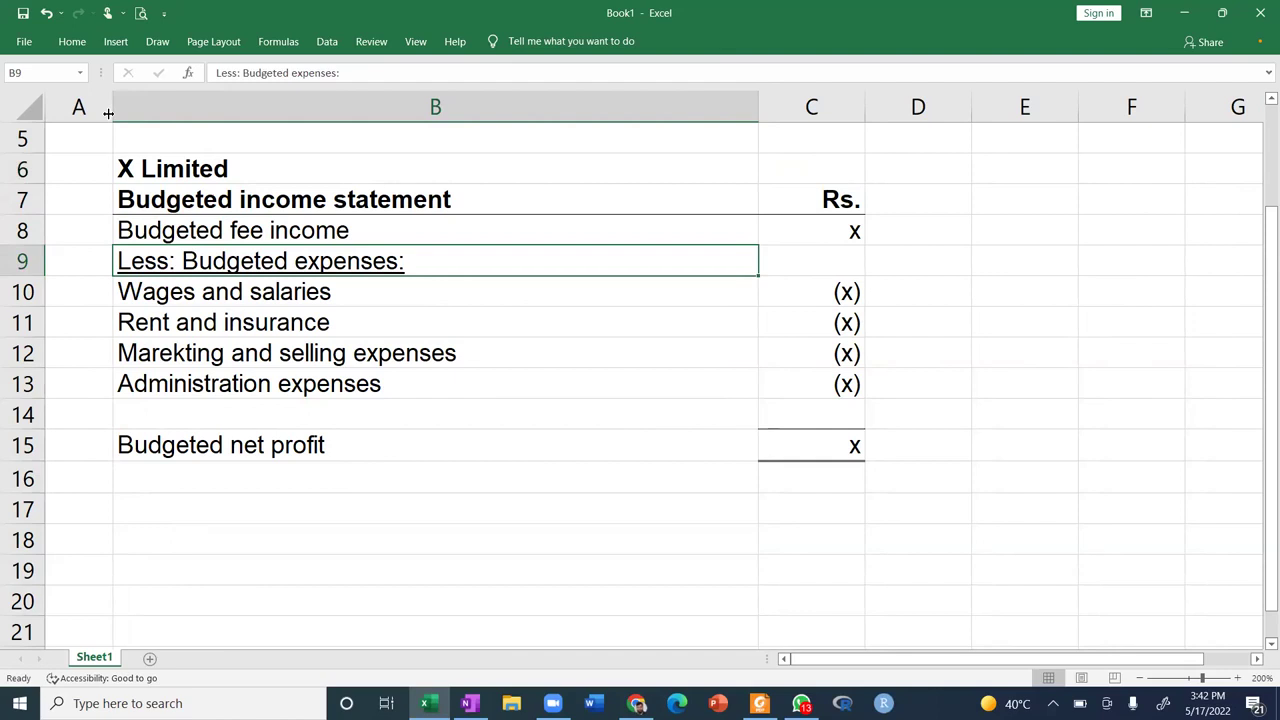
pyautogui.press('Down')
pyautogui.press('Down')
pyautogui.press('Down')
pyautogui.press('Down')
pyautogui.press('Down')
pyautogui.press('Down')
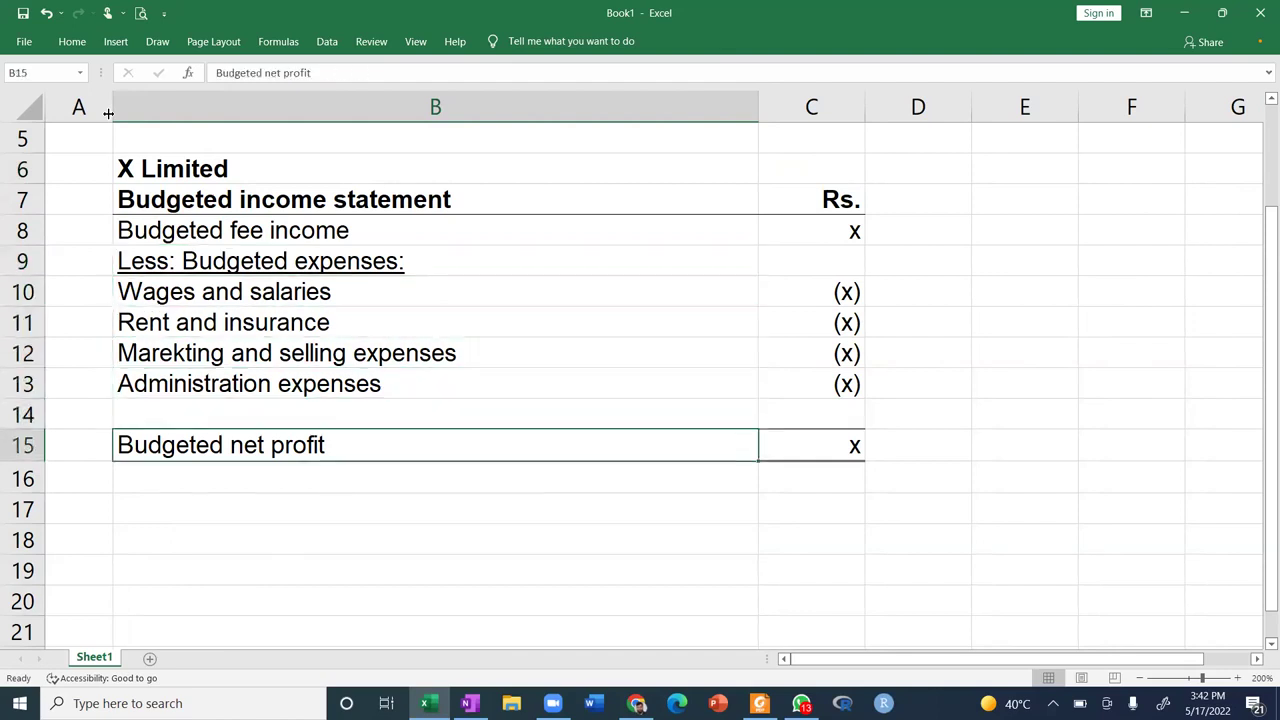
pyautogui.press('Left')
pyautogui.write('=')
pyautogui.press('Return')
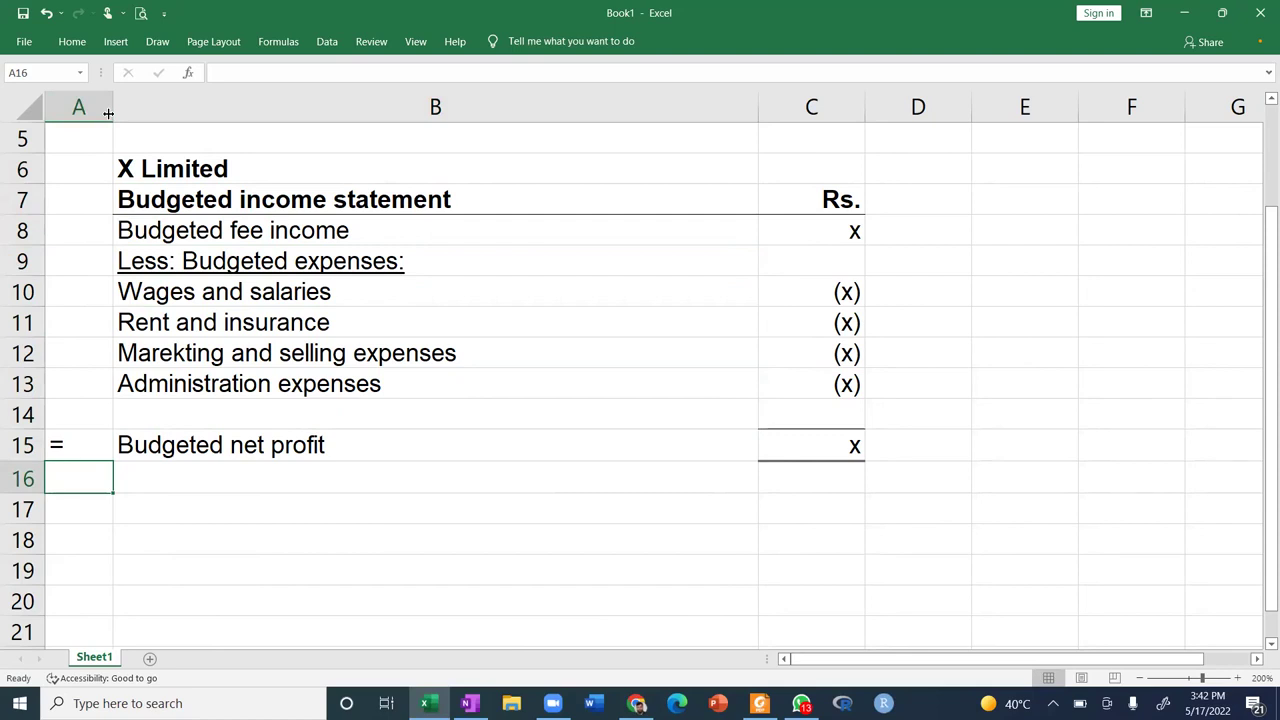
# Right-align the "=" sign in cell A15.
pyautogui.press('Down')
pyautogui.press('Up')
pyautogui.press('Up')
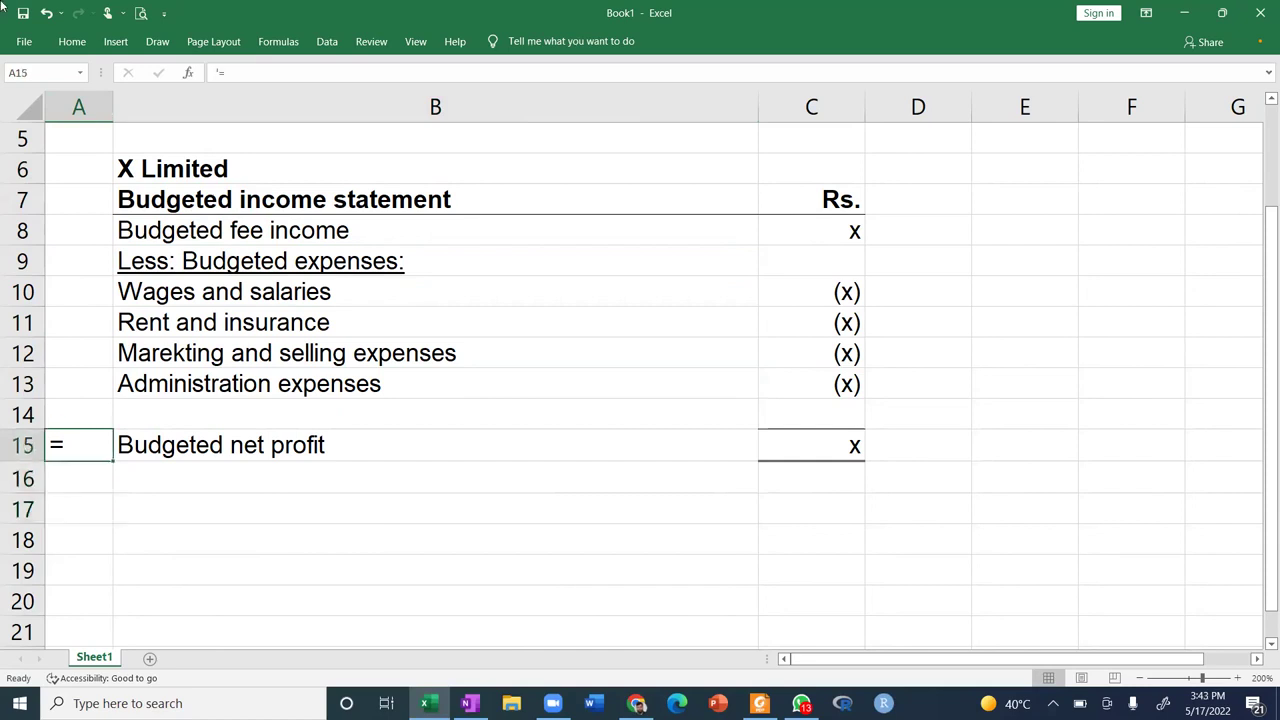
pyautogui.click(72, 41)
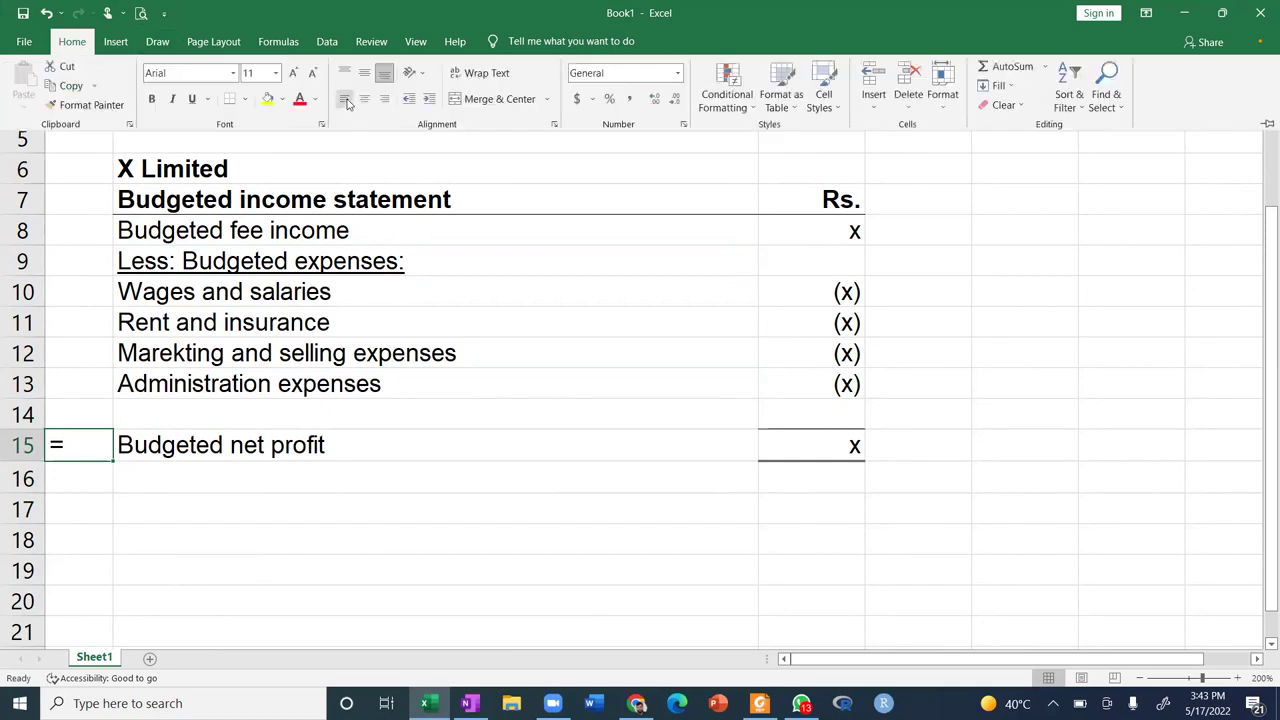
pyautogui.click(384, 98)
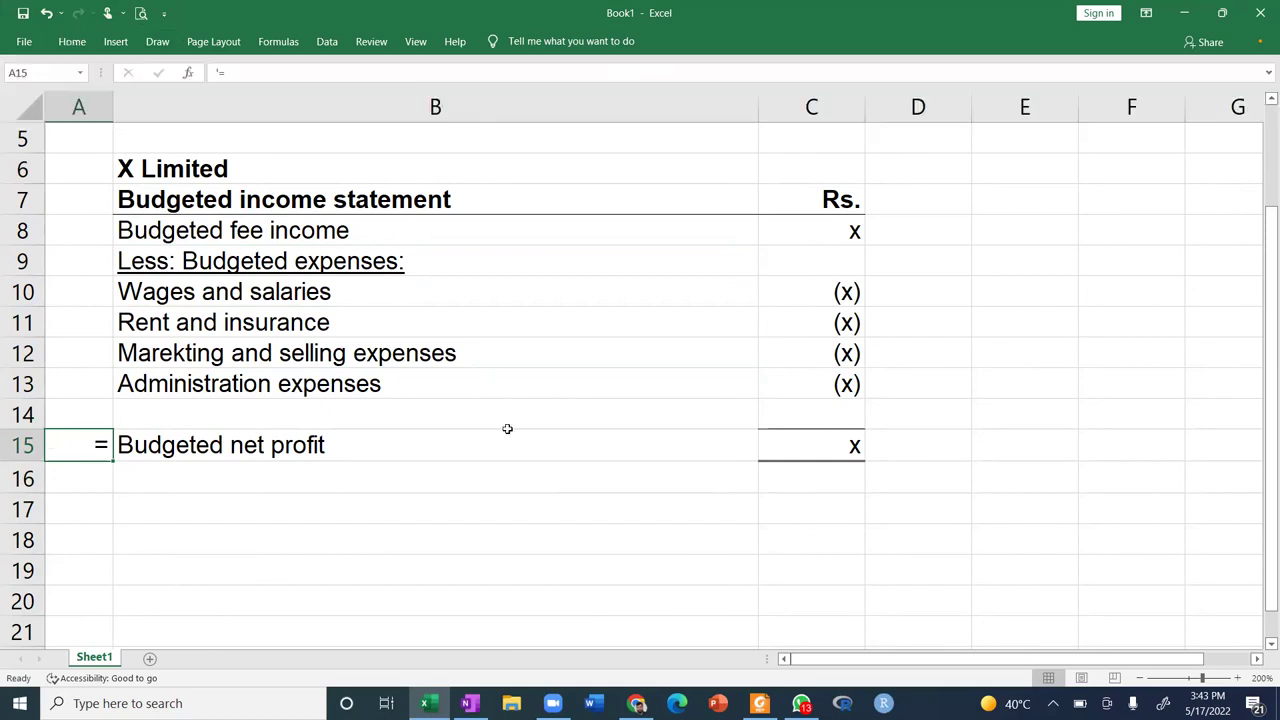
# Extend the heading in B7 to read "Budgeted income statement - Service organisation".
pyautogui.press('Down')
pyautogui.press('Down')
pyautogui.press('Right')
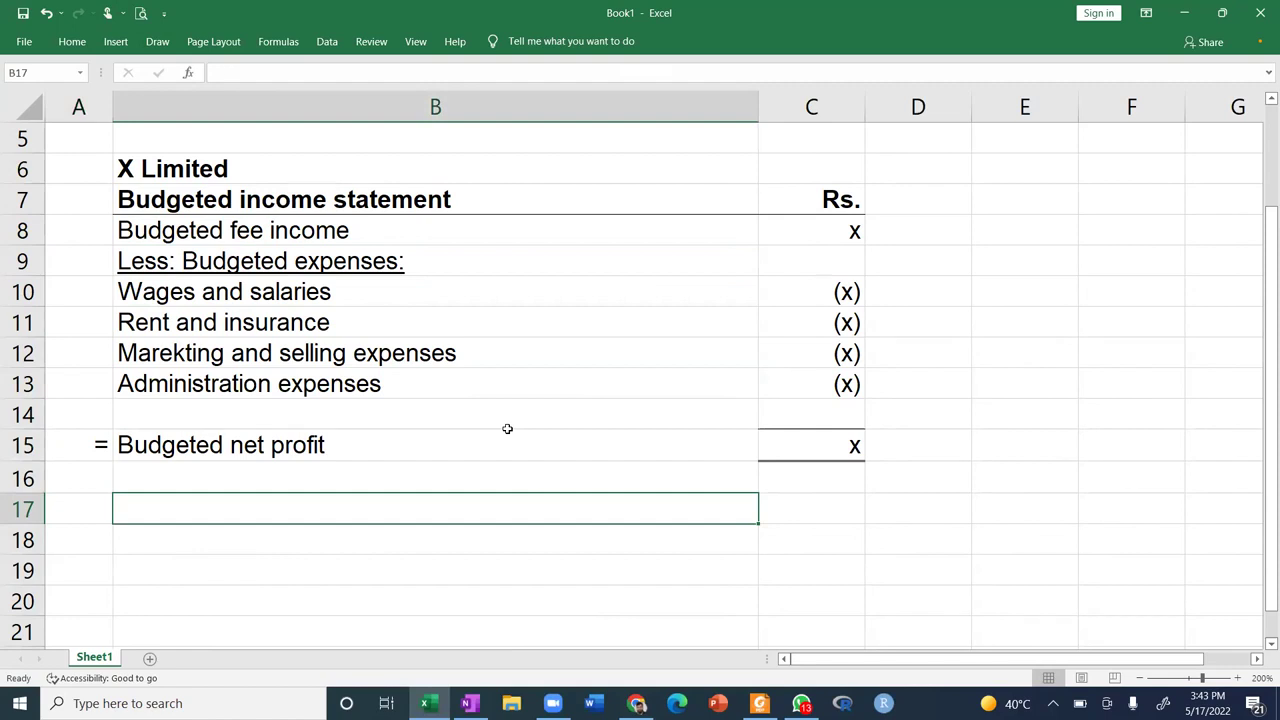
pyautogui.press('Up')
pyautogui.press('Up')
pyautogui.press('Up')
pyautogui.press('Up')
pyautogui.press('Up')
pyautogui.press('Up')
pyautogui.press('Up')
pyautogui.press('Up')
pyautogui.press('Up')
pyautogui.press('Up')
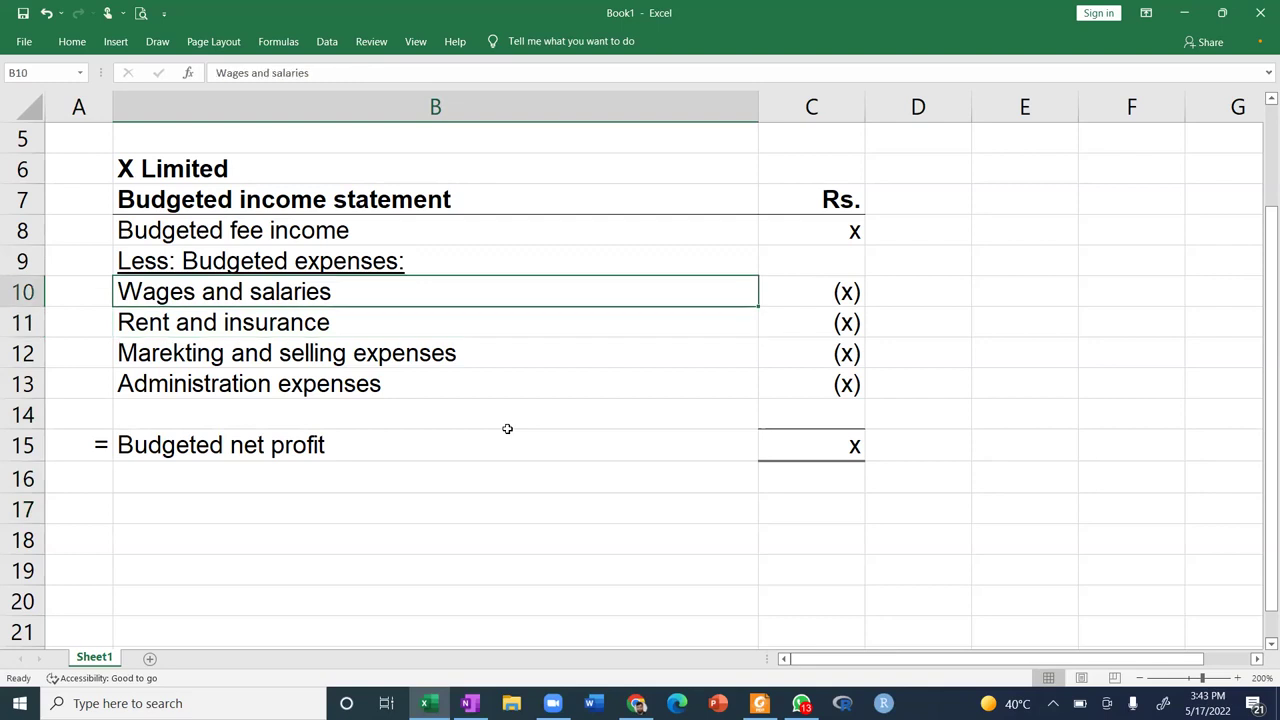
pyautogui.press('F2')
pyautogui.write('- ')
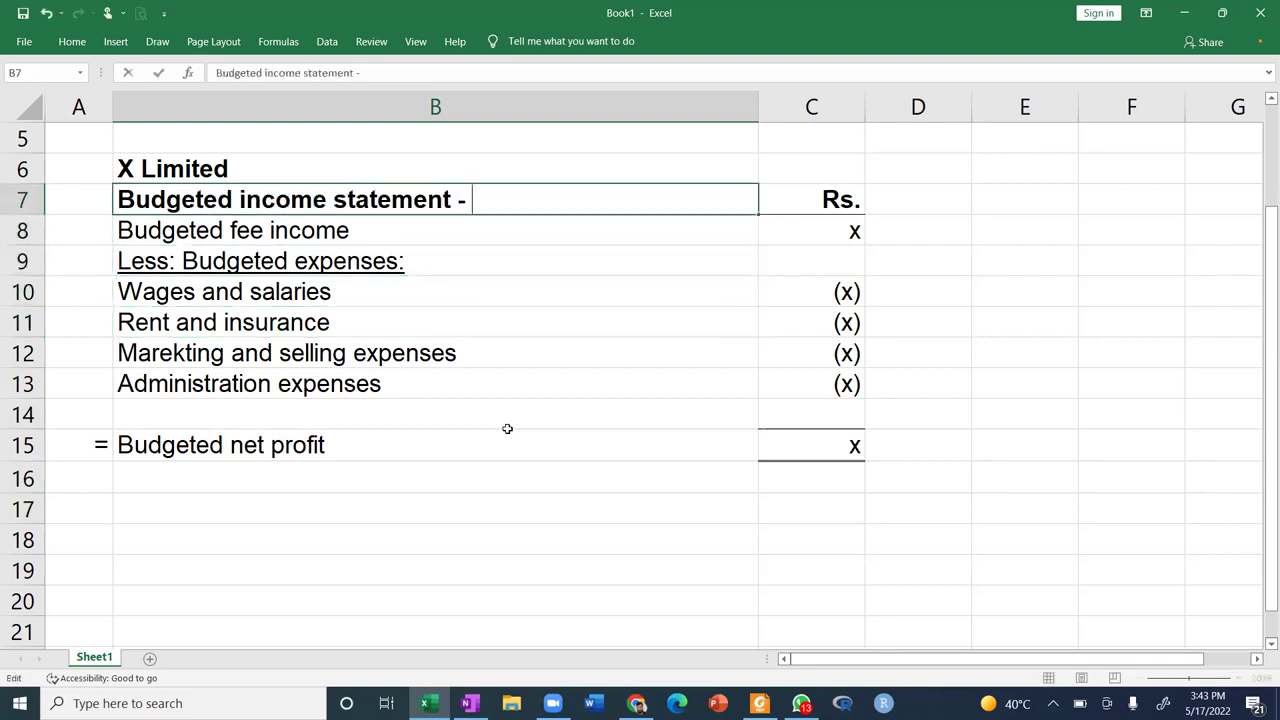
pyautogui.write('Service organisation')
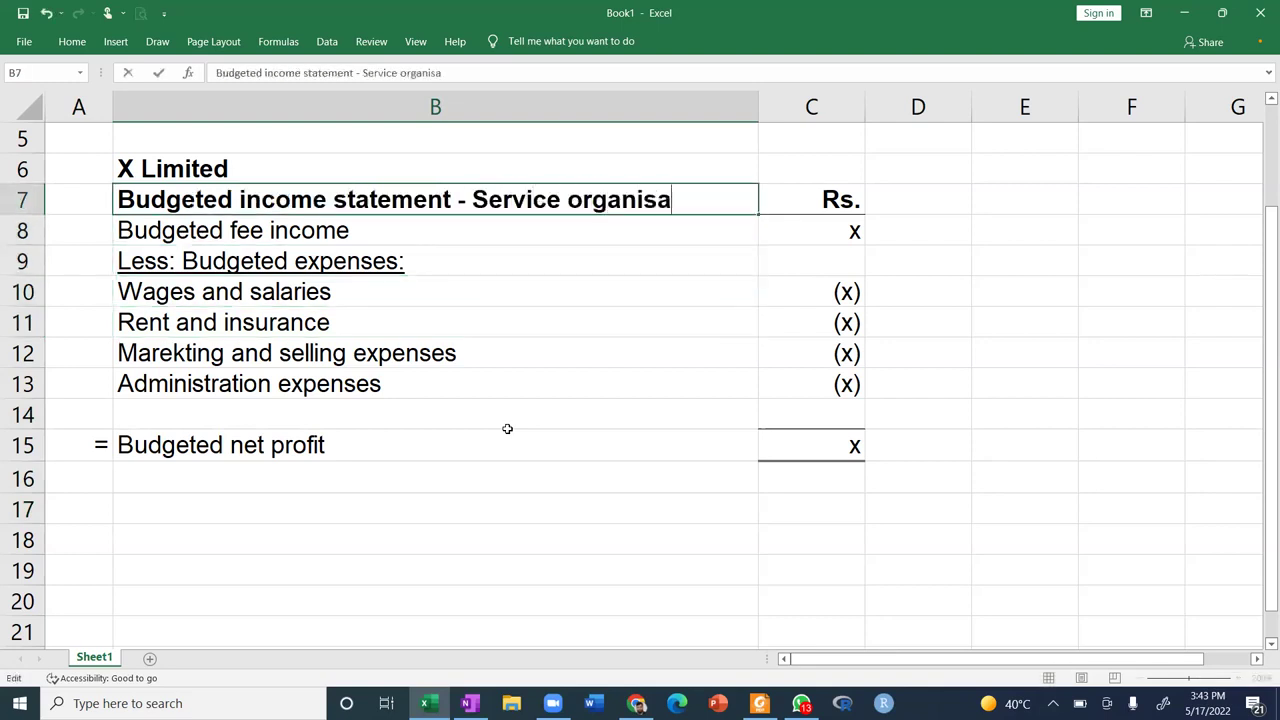
pyautogui.press('Return')
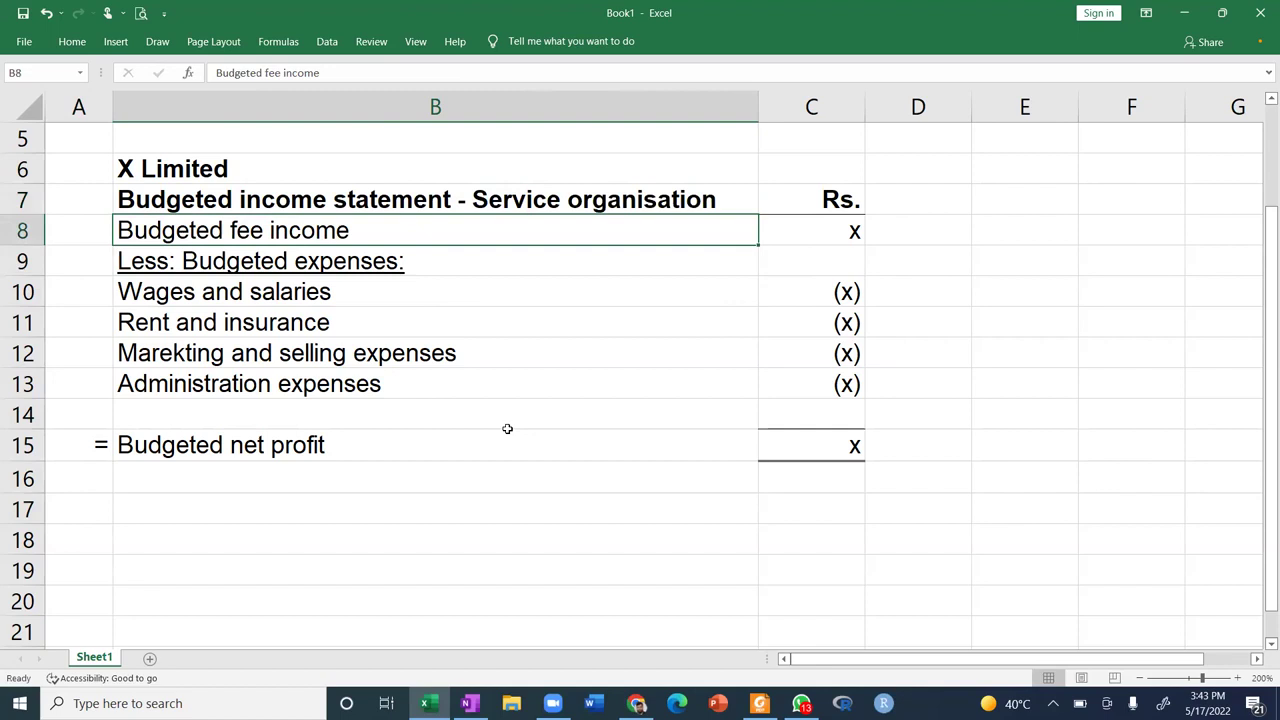
# Highlight the service organisation statement from A6 to C16 to review the complete layout.
pyautogui.press('Up')
pyautogui.press('Up')
pyautogui.press('Left')
pyautogui.hotkey('shift', 'Right')
pyautogui.hotkey('shift', 'Right')
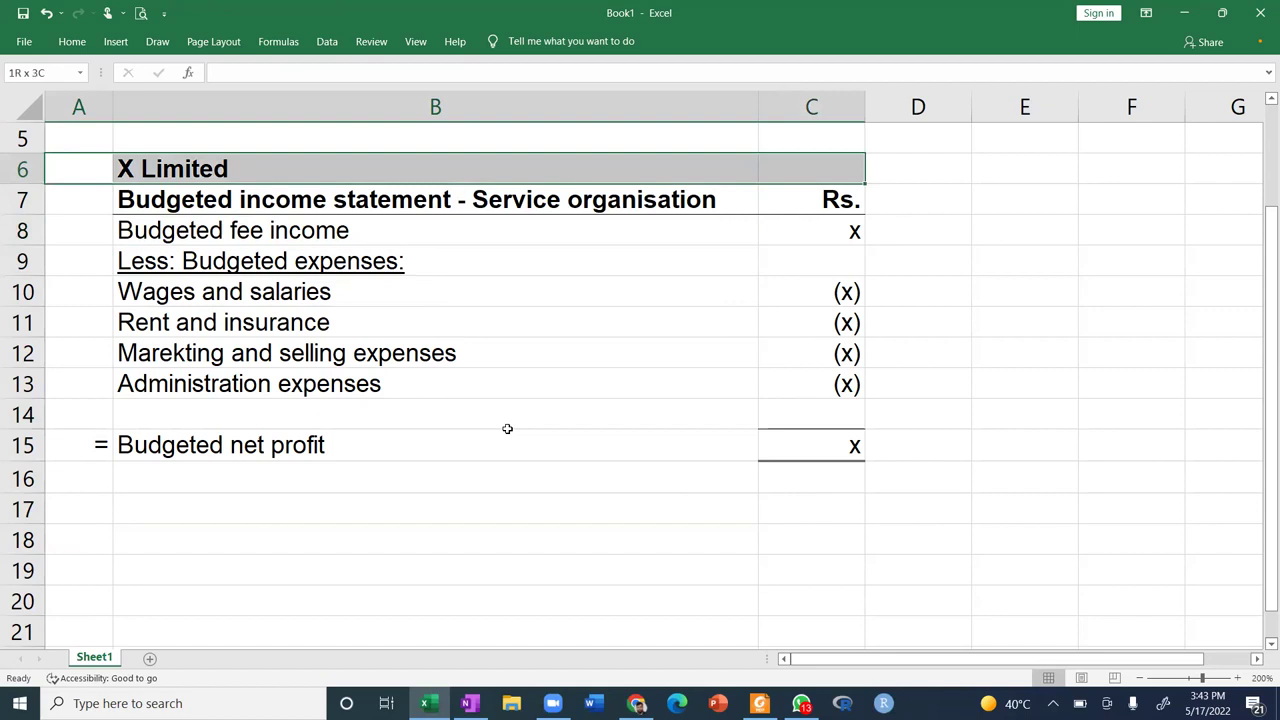
pyautogui.hotkey('shift', 'Down')
pyautogui.hotkey('shift', 'Down')
pyautogui.hotkey('shift', 'Down')
pyautogui.hotkey('shift', 'Down')
pyautogui.hotkey('shift', 'Down')
pyautogui.hotkey('shift', 'Down')
pyautogui.hotkey('shift', 'Down')
pyautogui.hotkey('shift', 'Down')
pyautogui.hotkey('shift', 'Down')
pyautogui.hotkey('shift', 'Down')
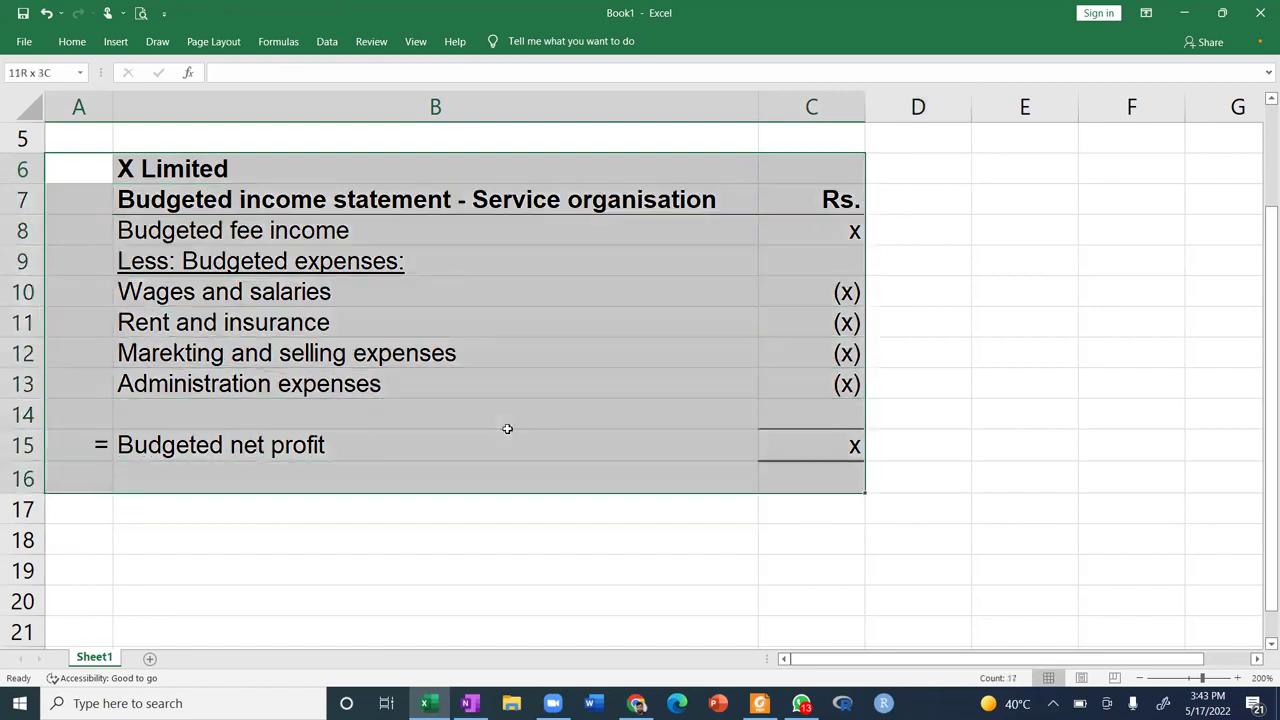
pyautogui.press('Up')
pyautogui.press('Up')
pyautogui.press('Down')
pyautogui.press('Down')
pyautogui.press('Up')
pyautogui.press('Right')
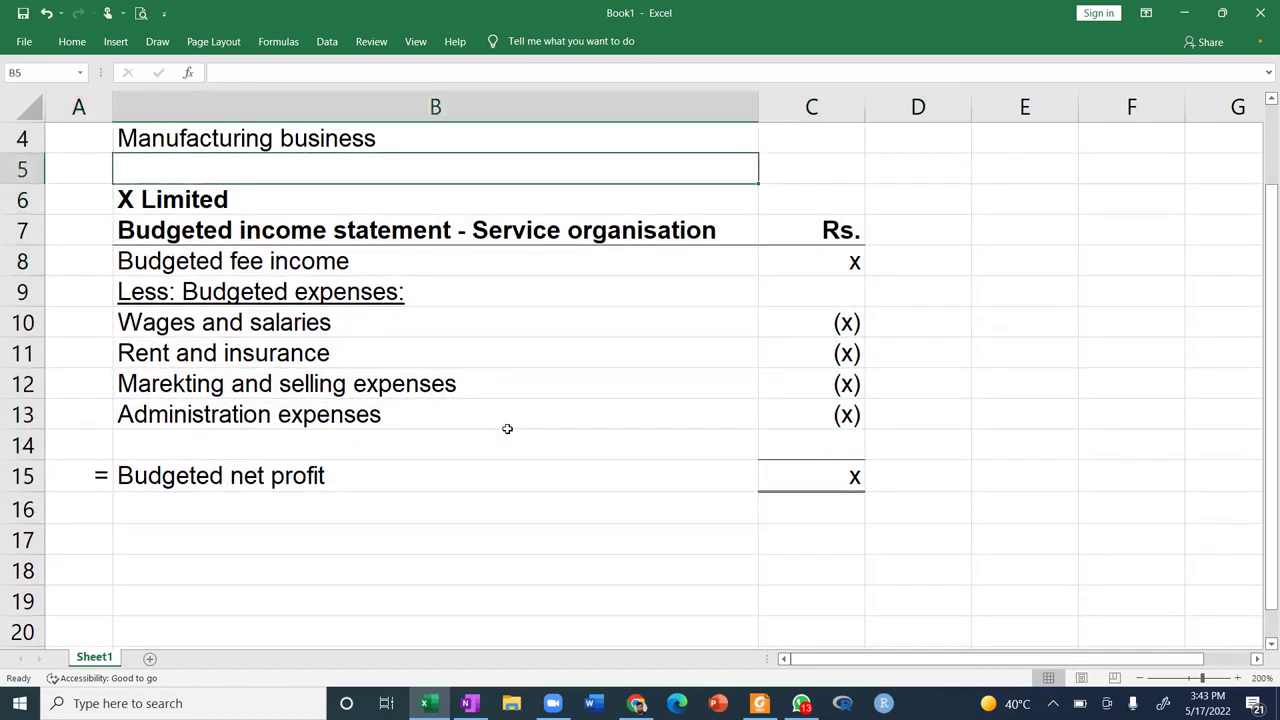
# Enter the company name "X Limited" in B17, below the service organisation statement.
pyautogui.press('Down')
pyautogui.press('Down')
pyautogui.press('Down')
pyautogui.press('Down')
pyautogui.press('Down')
pyautogui.press('Down')
pyautogui.press('Down')
pyautogui.press('Down')
pyautogui.press('Down')
pyautogui.press('Down')
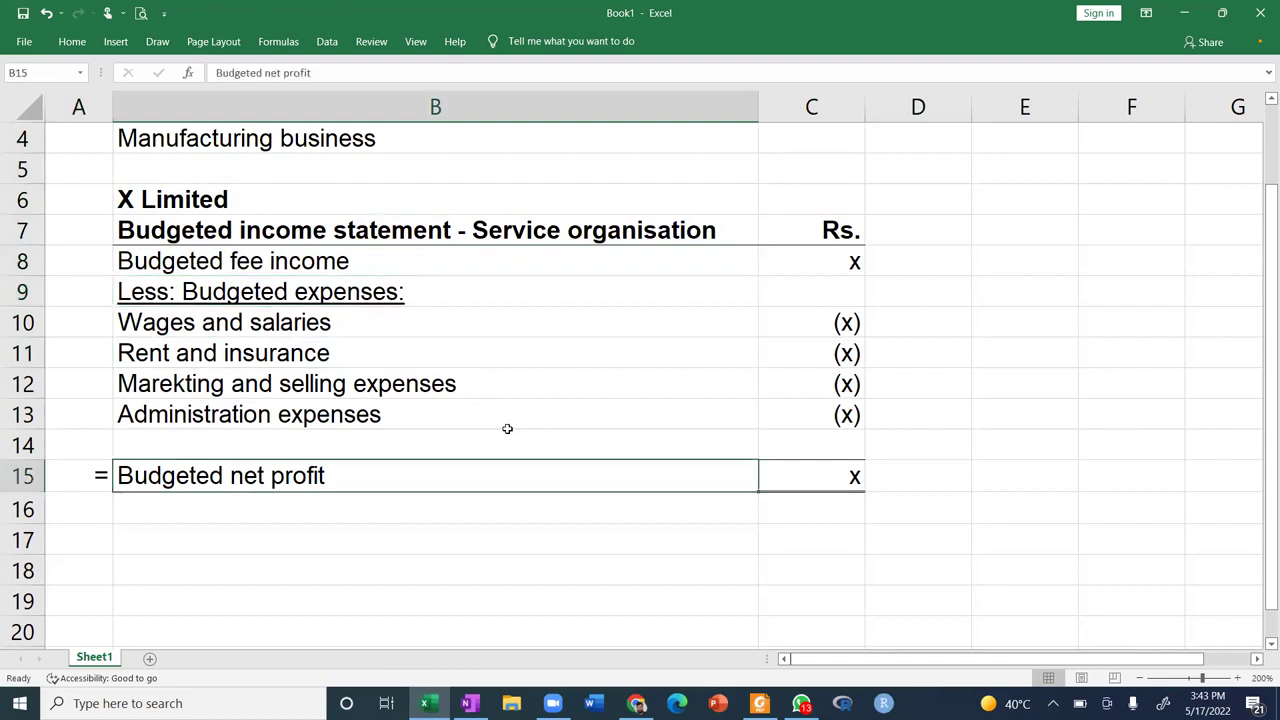
pyautogui.press('Down')
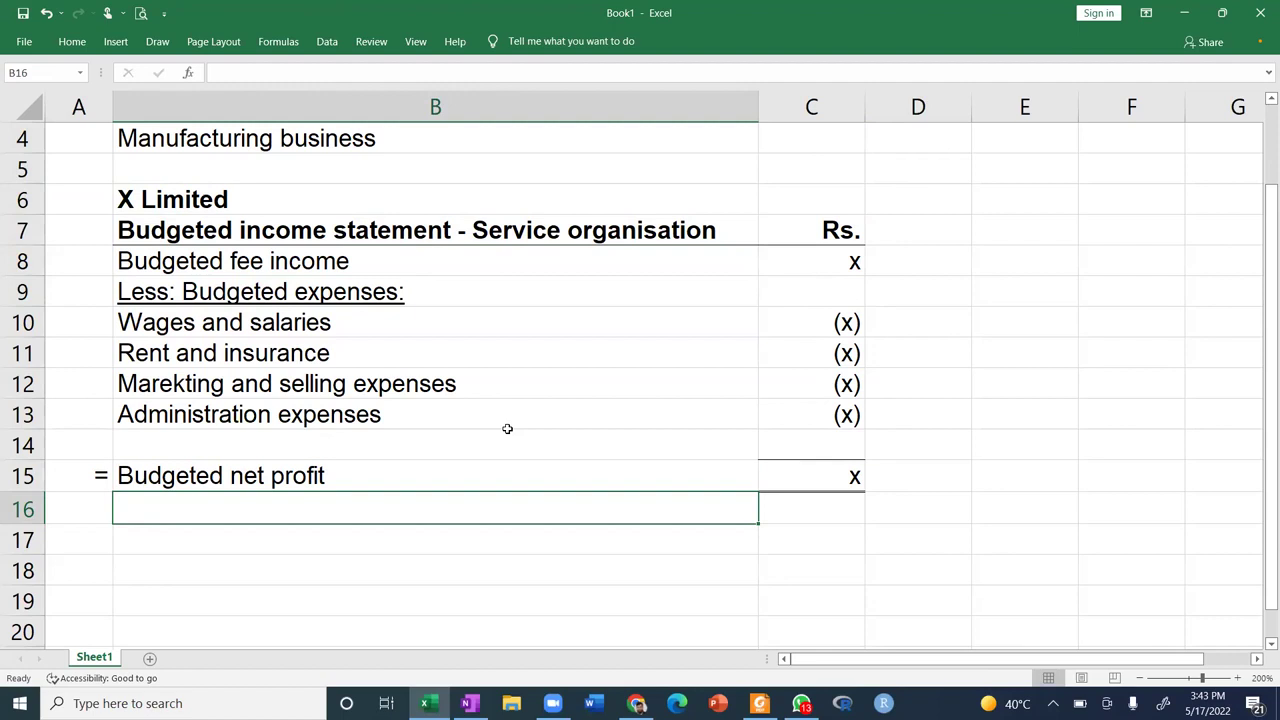
pyautogui.press('Down')
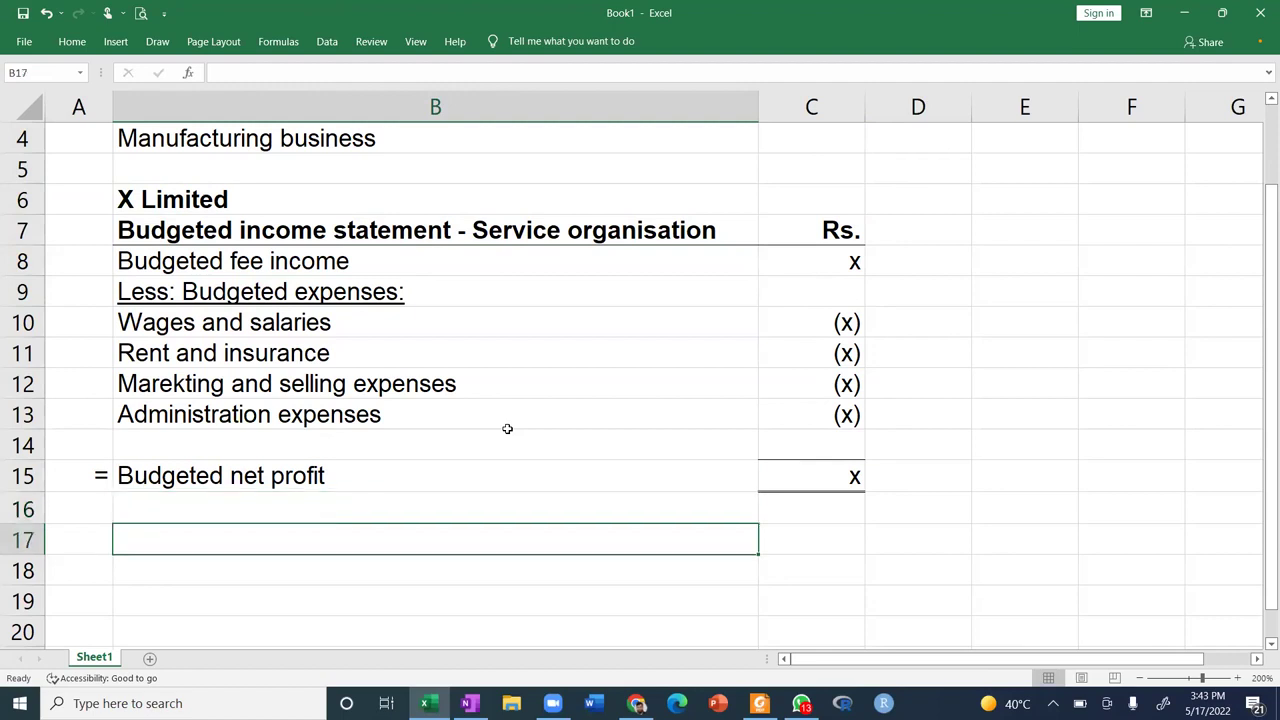
pyautogui.write('X Limite')
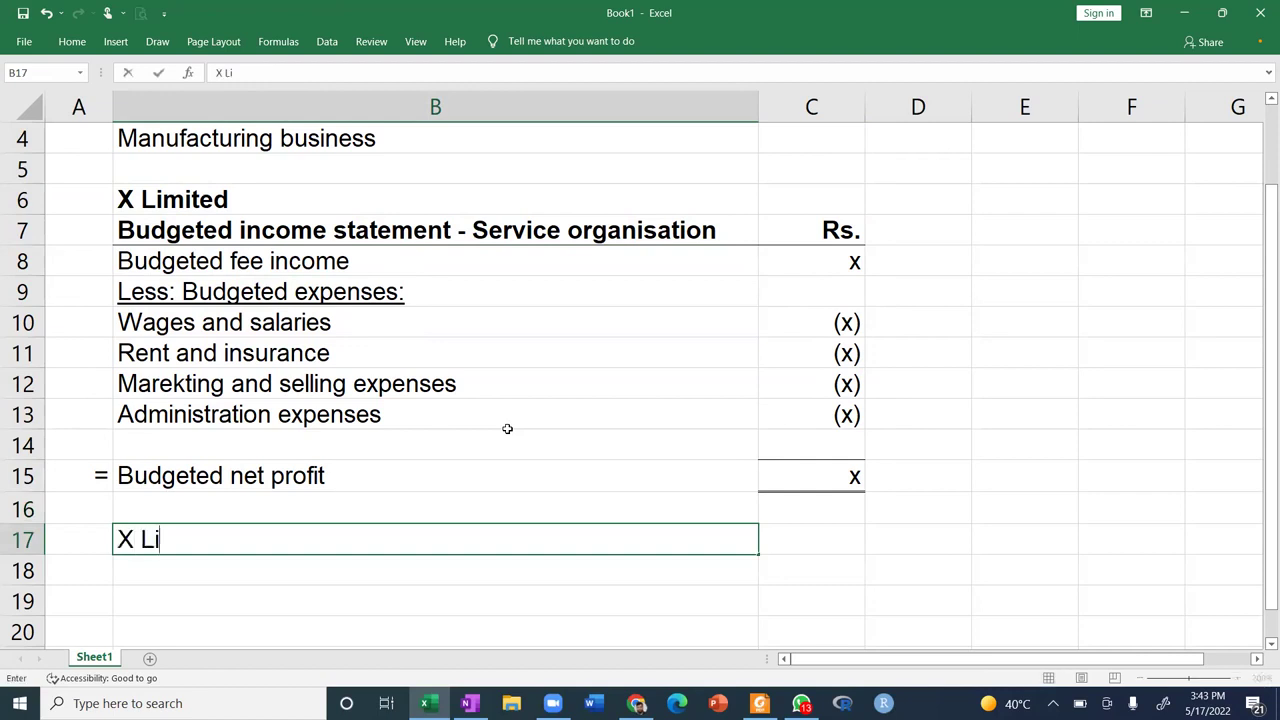
pyautogui.press('BackSpace')
pyautogui.press('BackSpace')
pyautogui.press('BackSpace')
pyautogui.press('BackSpace')
pyautogui.press('BackSpace')
pyautogui.press('BackSpace')
pyautogui.write('Limited')
pyautogui.press('Return')
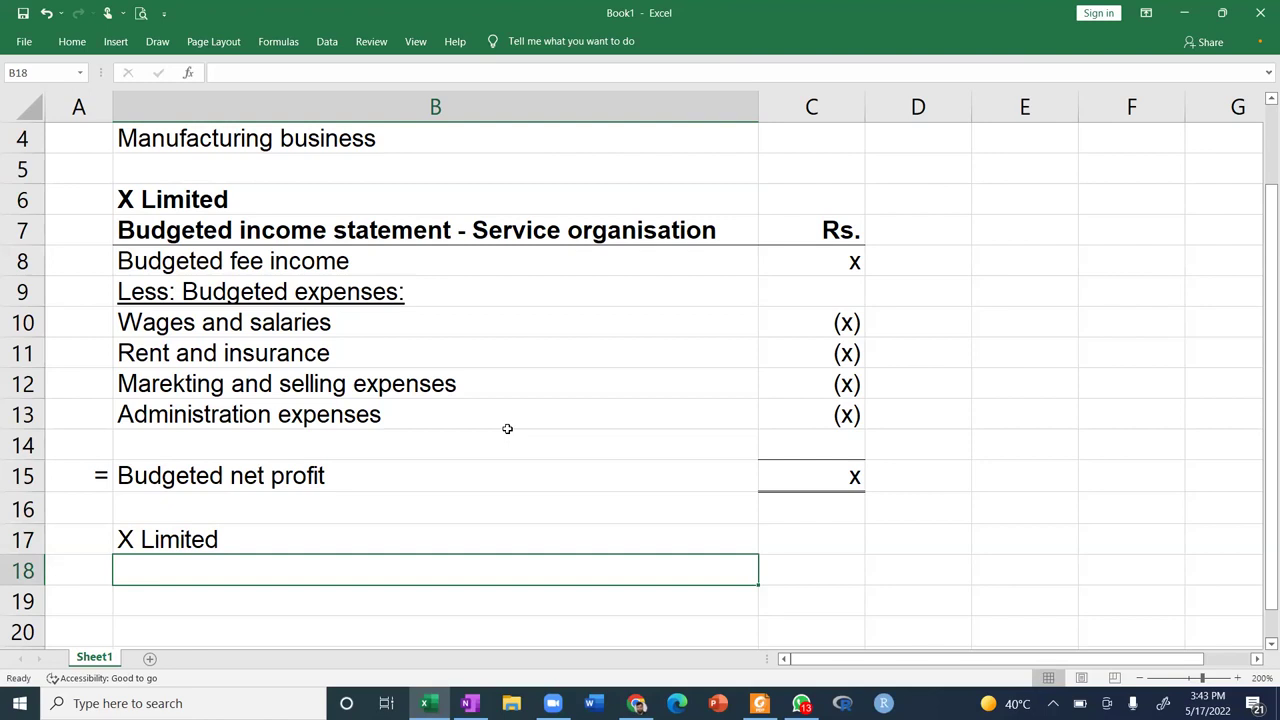
# Enter the heading "Budgeted income statement - Trading organisation" in B18.
pyautogui.write('Budgeted inco')
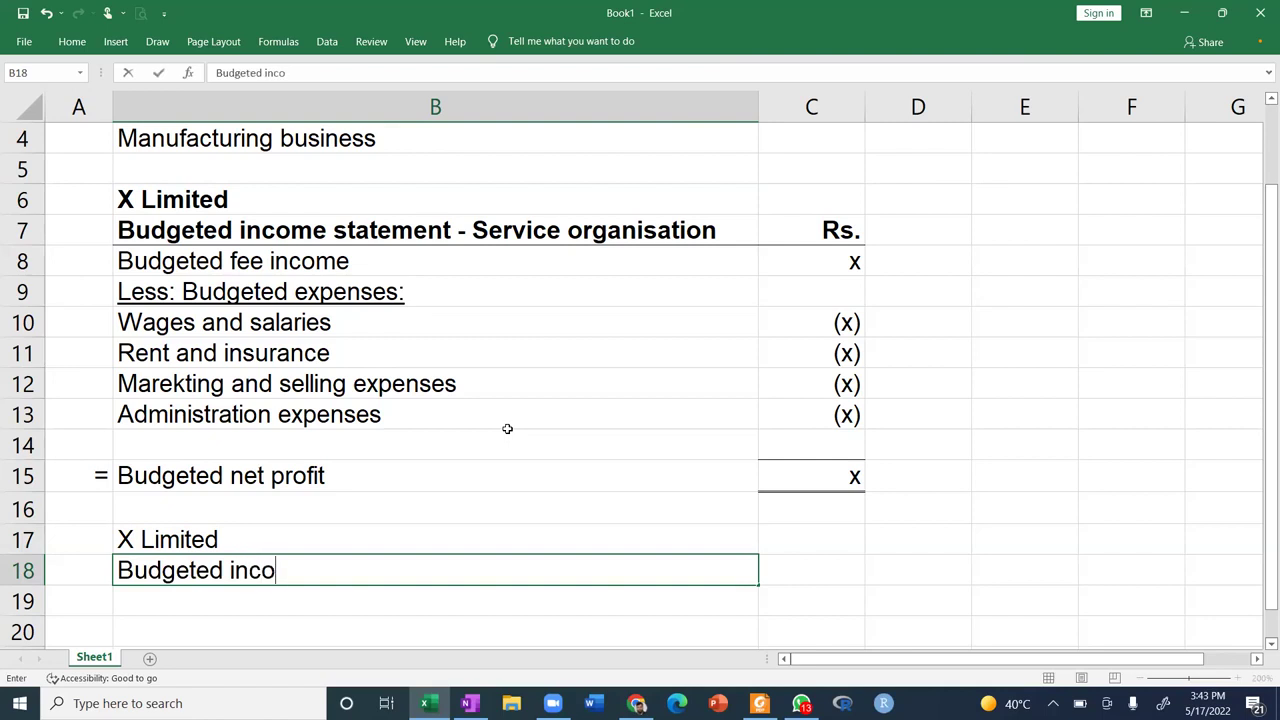
pyautogui.write('me statement - ')
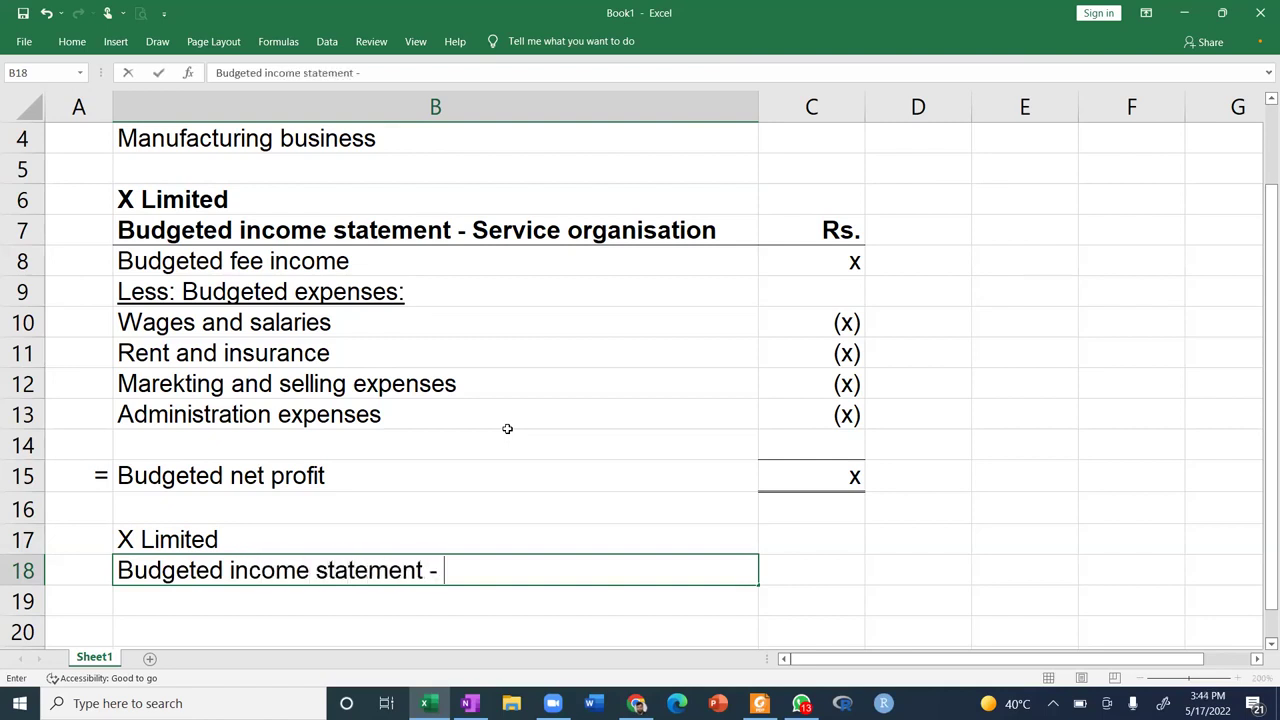
pyautogui.write('Trading ')
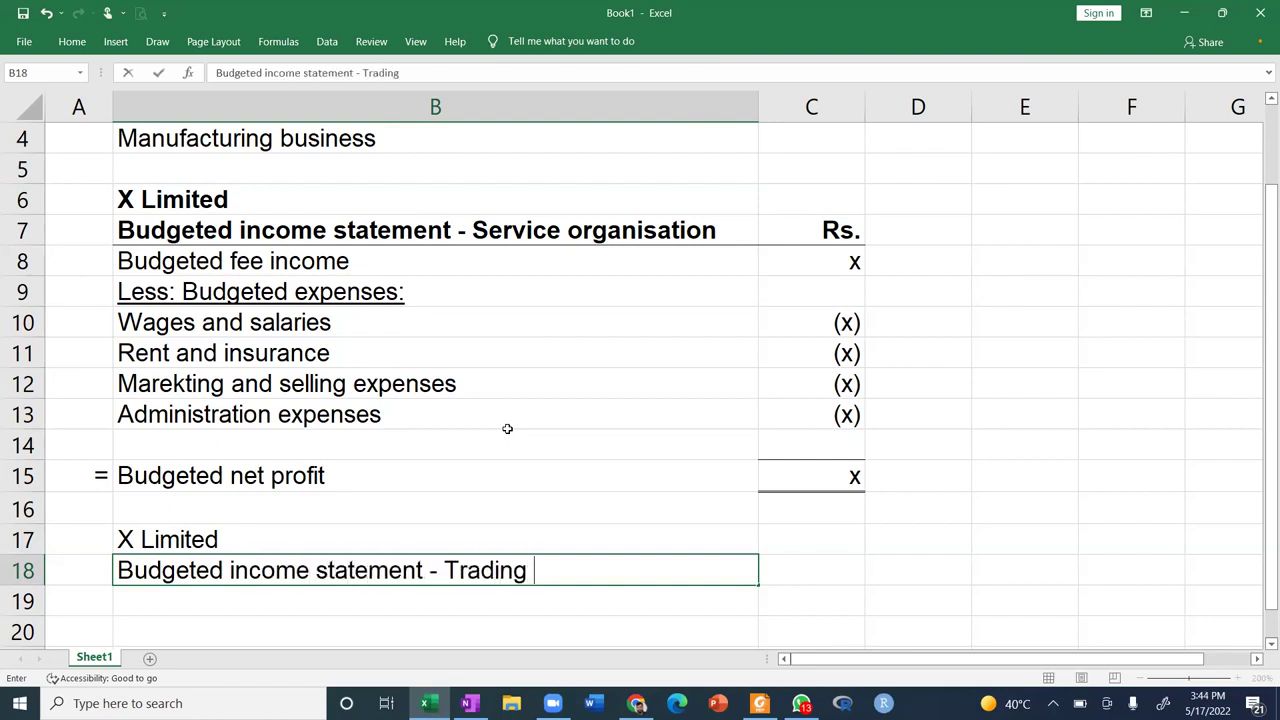
pyautogui.write('organisation')
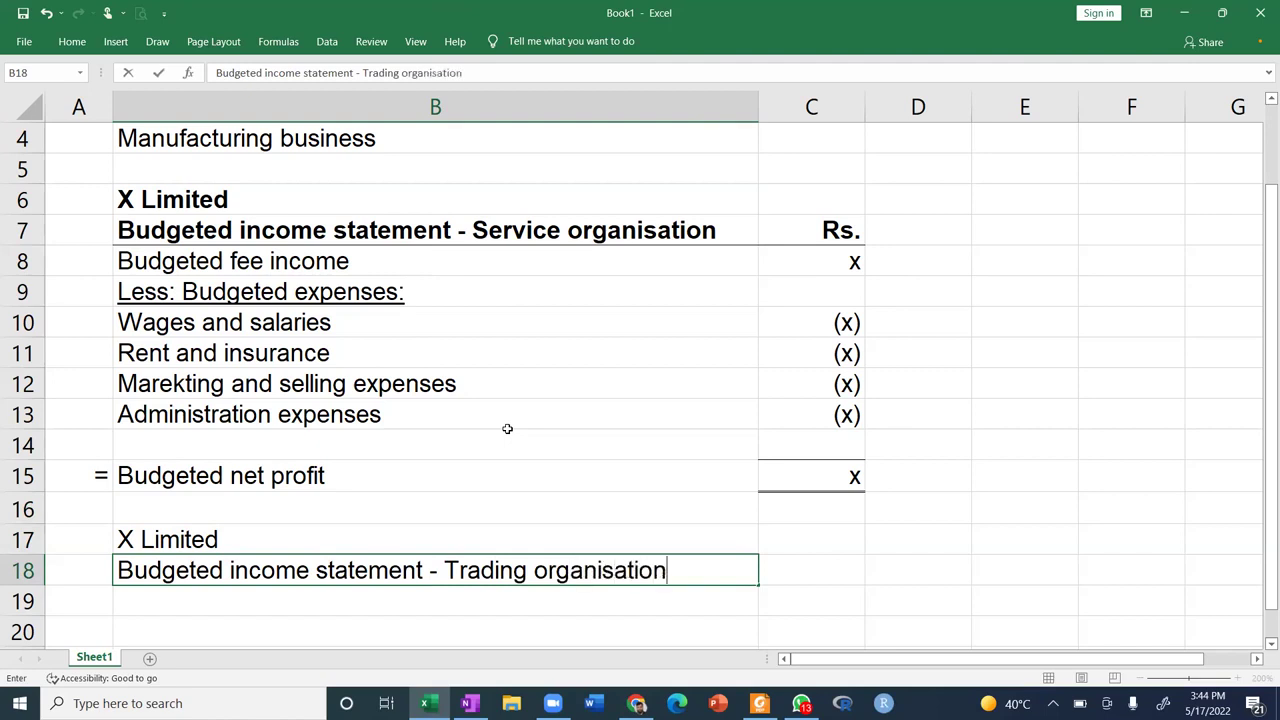
pyautogui.press('Return')
# Copy the "Rs." column heading from C7 into C18.
pyautogui.press('Right')
pyautogui.press('Right')
pyautogui.press('Left')
pyautogui.press('Up')
pyautogui.press('Up')
pyautogui.press('Up')
pyautogui.press('Up')
pyautogui.press('Up')
pyautogui.press('Up')
pyautogui.press('Up')
pyautogui.press('Up')
pyautogui.press('Up')
pyautogui.press('Up')
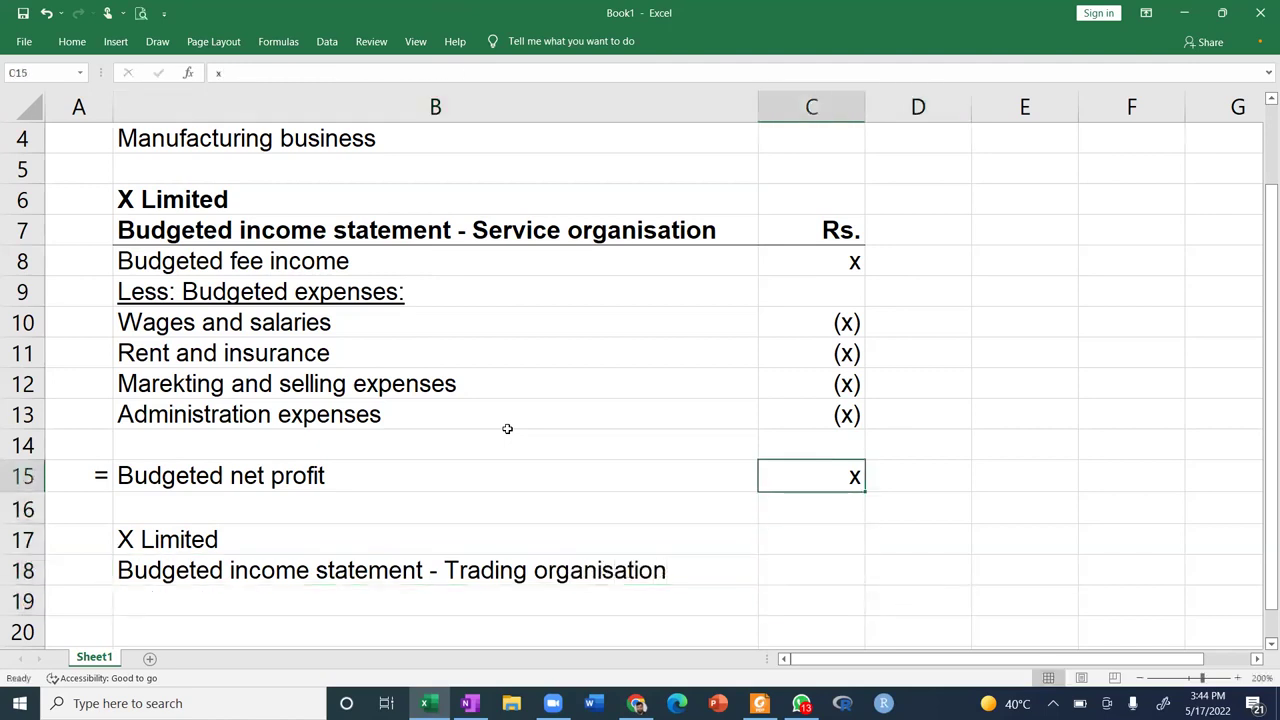
pyautogui.press('Up')
pyautogui.press('Up')
pyautogui.hotkey('ctrl', 'c')
pyautogui.press('Down')
pyautogui.press('Down')
pyautogui.press('Down')
pyautogui.press('Down')
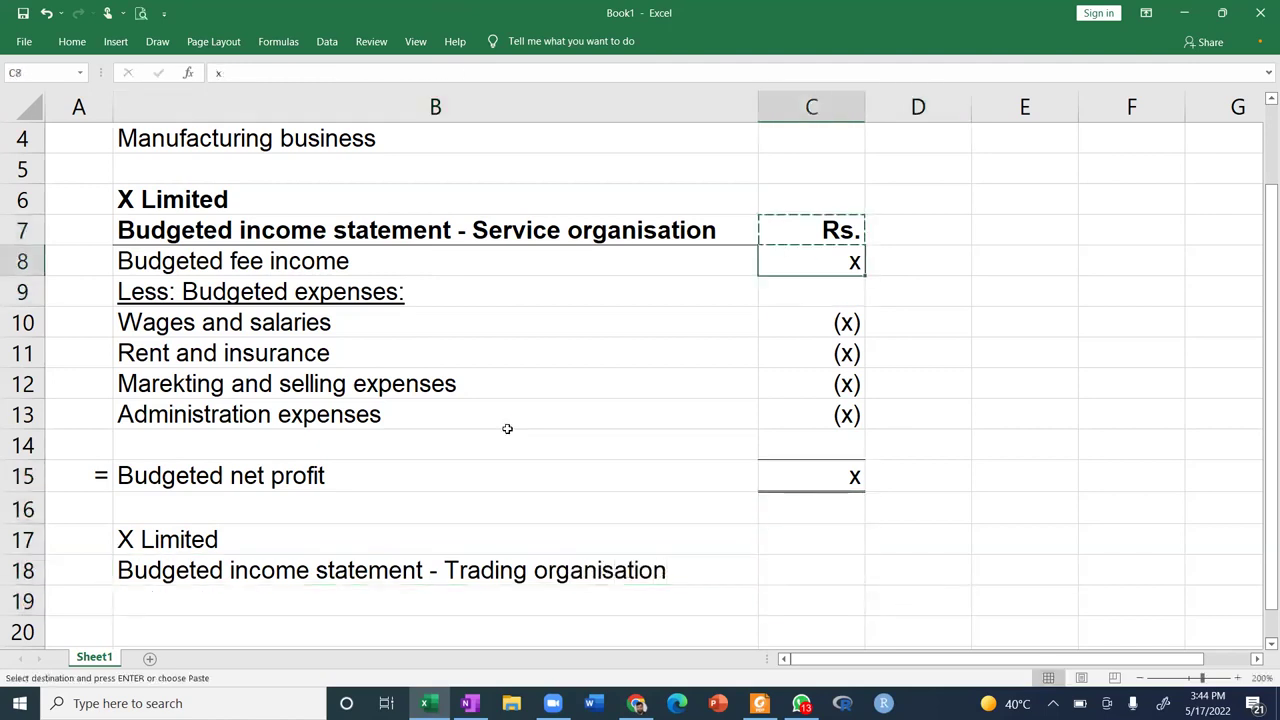
pyautogui.press('Down')
pyautogui.press('Down')
pyautogui.press('Down')
pyautogui.press('Down')
pyautogui.press('Down')
pyautogui.press('Down')
pyautogui.press('Down')
pyautogui.press('Down')
pyautogui.press('Up')
pyautogui.hotkey('ctrl', 'v')
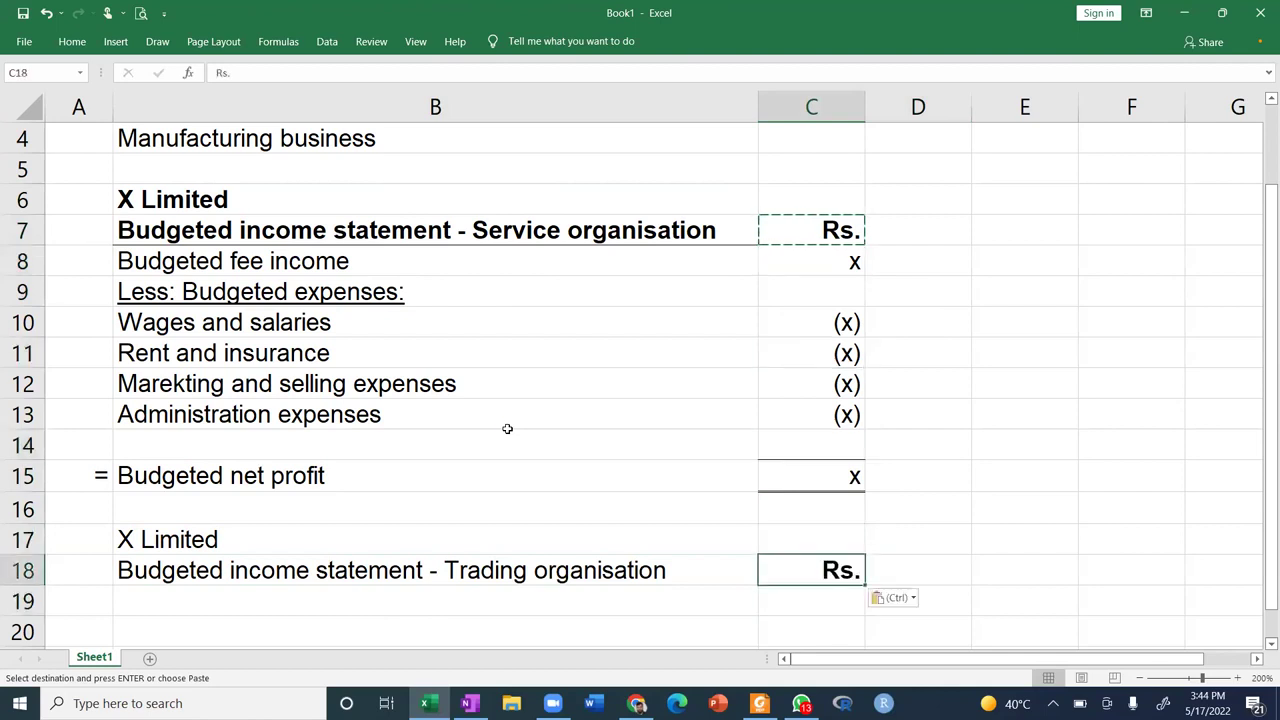
# Make the trading statement's heading in B18 and the company name in B17 bold.
pyautogui.press('Left')
pyautogui.press('Left')
pyautogui.press('Right')
pyautogui.hotkey('ctrl', 'b')
pyautogui.press('Up')
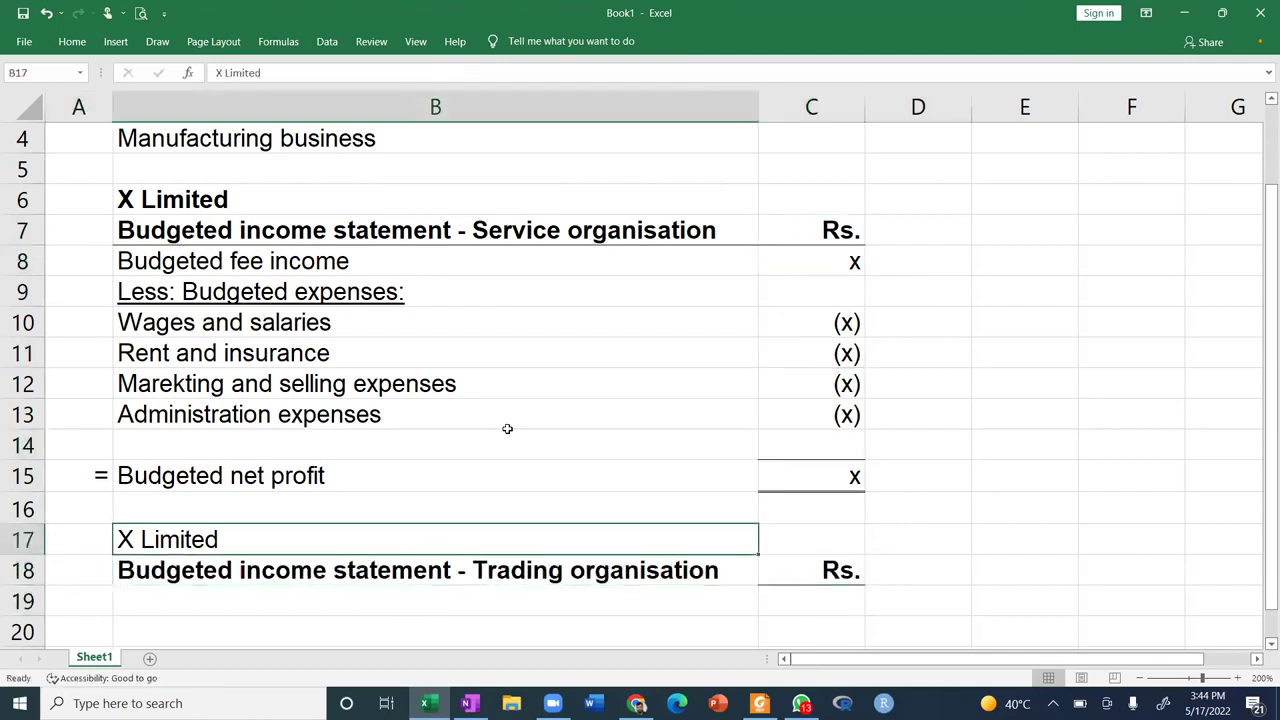
pyautogui.hotkey('ctrl', 'b')
# Add a bottom border to the trading organisation heading in B18.
pyautogui.press('Down')
pyautogui.press('Down')
pyautogui.press('Down')
pyautogui.press('Down')
pyautogui.press('Down')
pyautogui.press('Down')
pyautogui.press('Down')
pyautogui.press('Down')
pyautogui.press('Down')
pyautogui.press('Down')
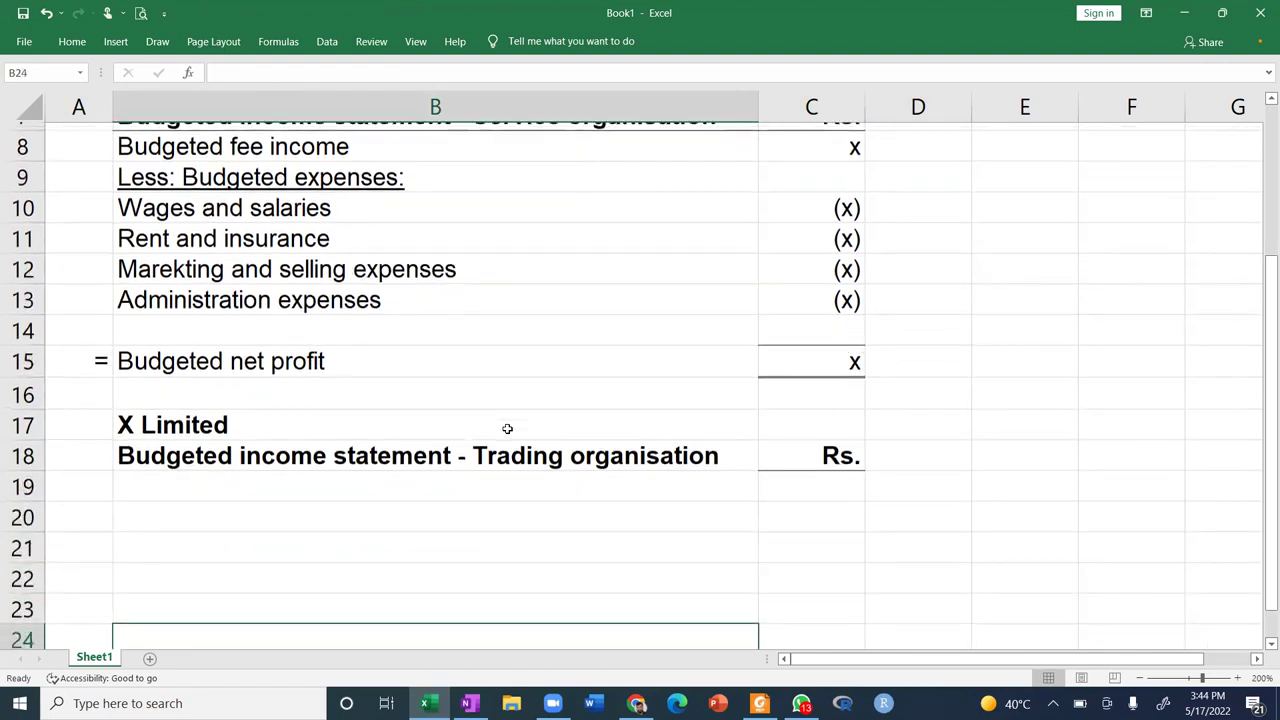
pyautogui.press('Down')
pyautogui.press('Down')
pyautogui.press('Down')
pyautogui.press('Up')
pyautogui.hotkey('ctrl', 'Up')
pyautogui.press('Up')
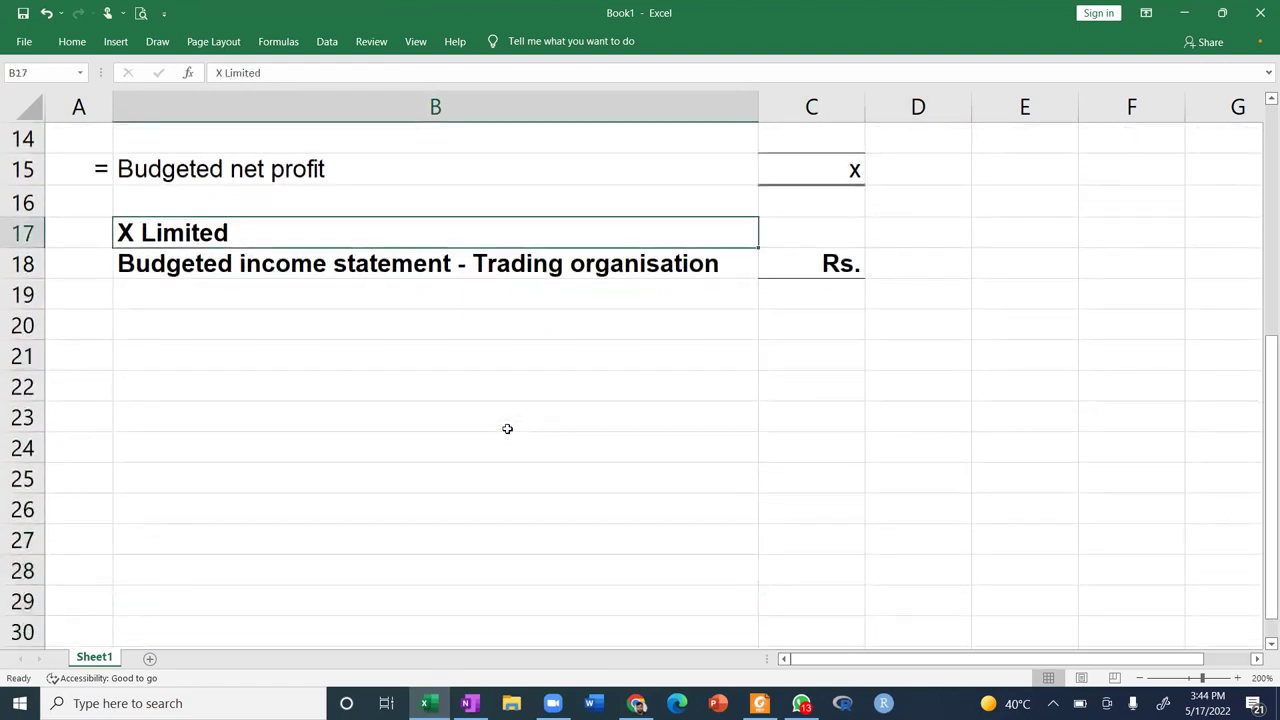
pyautogui.press('Down')
pyautogui.click(72, 41)
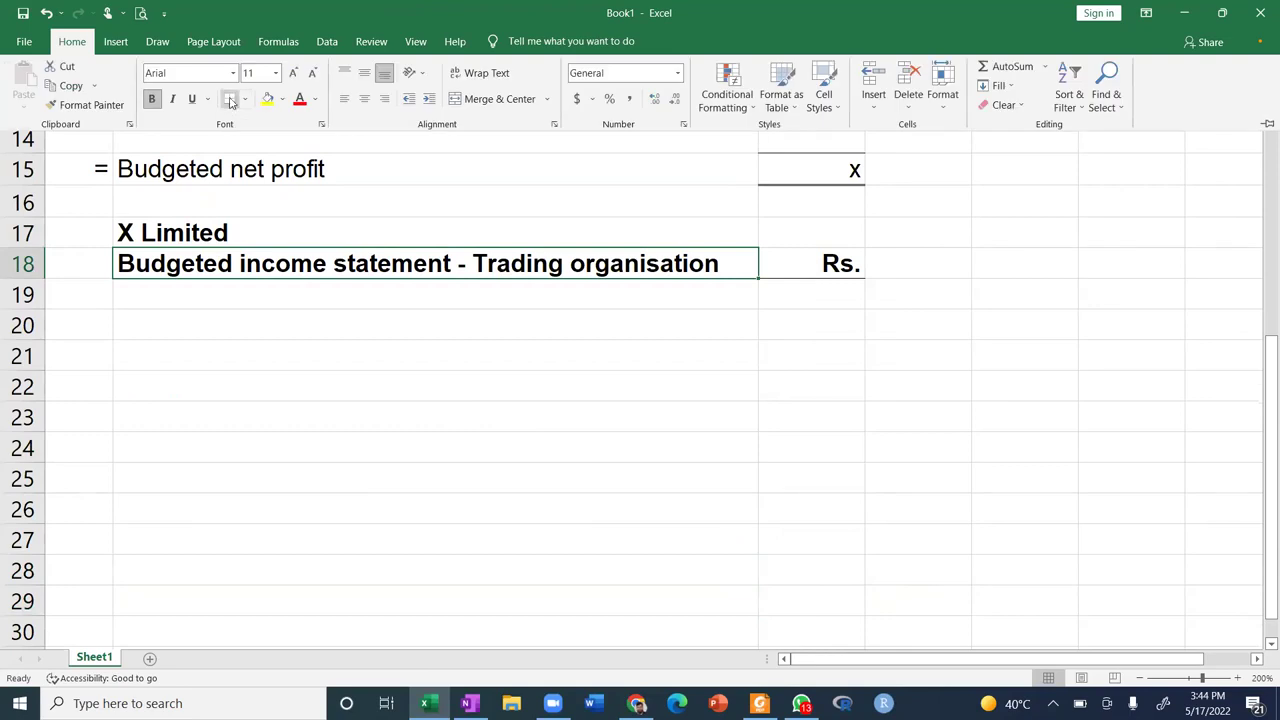
pyautogui.click(314, 318)
# Enter the line "Budgeted sales" in B19 with the placeholder "x" in C19.
pyautogui.press('Down')
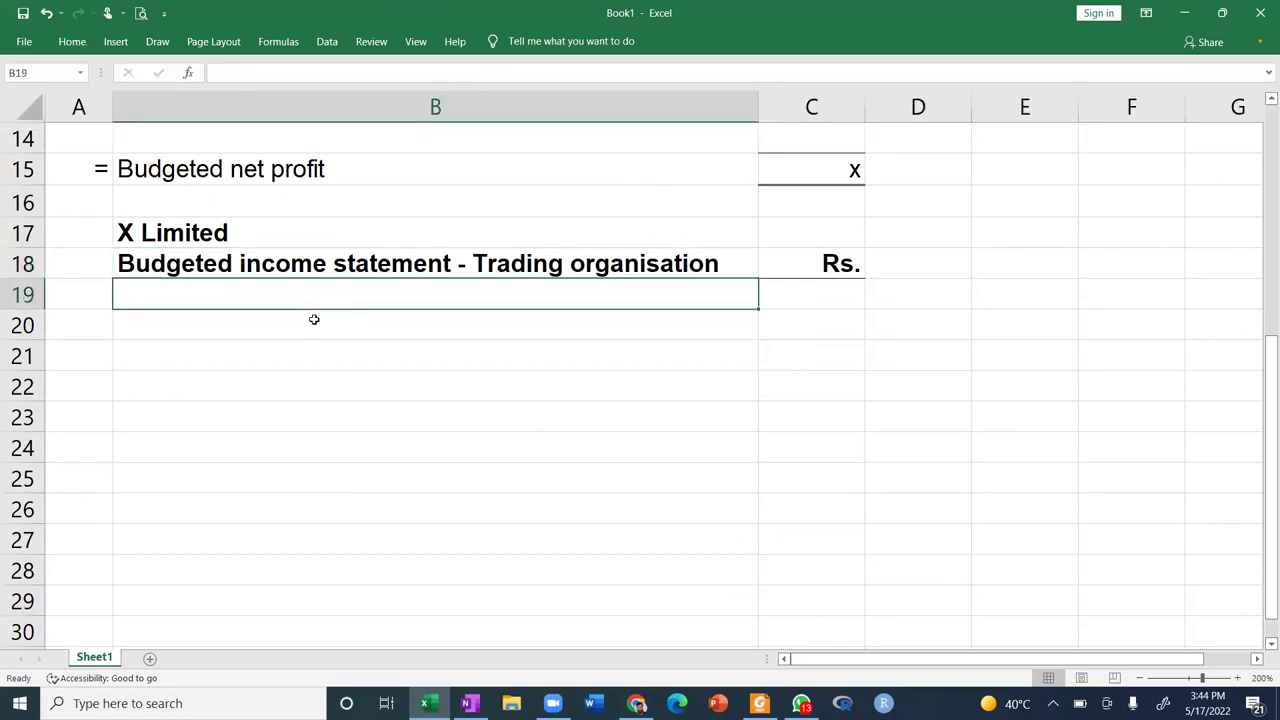
pyautogui.write('Budgeed')
pyautogui.press('BackSpace')
pyautogui.press('BackSpace')
pyautogui.write('ted sales')
pyautogui.press('Tab')
pyautogui.write('x')
pyautogui.press('Down')
# Enter "Less:" in A20 and "Budgeted cost of sales:" in B20.
pyautogui.press('Left')
pyautogui.press('Left')
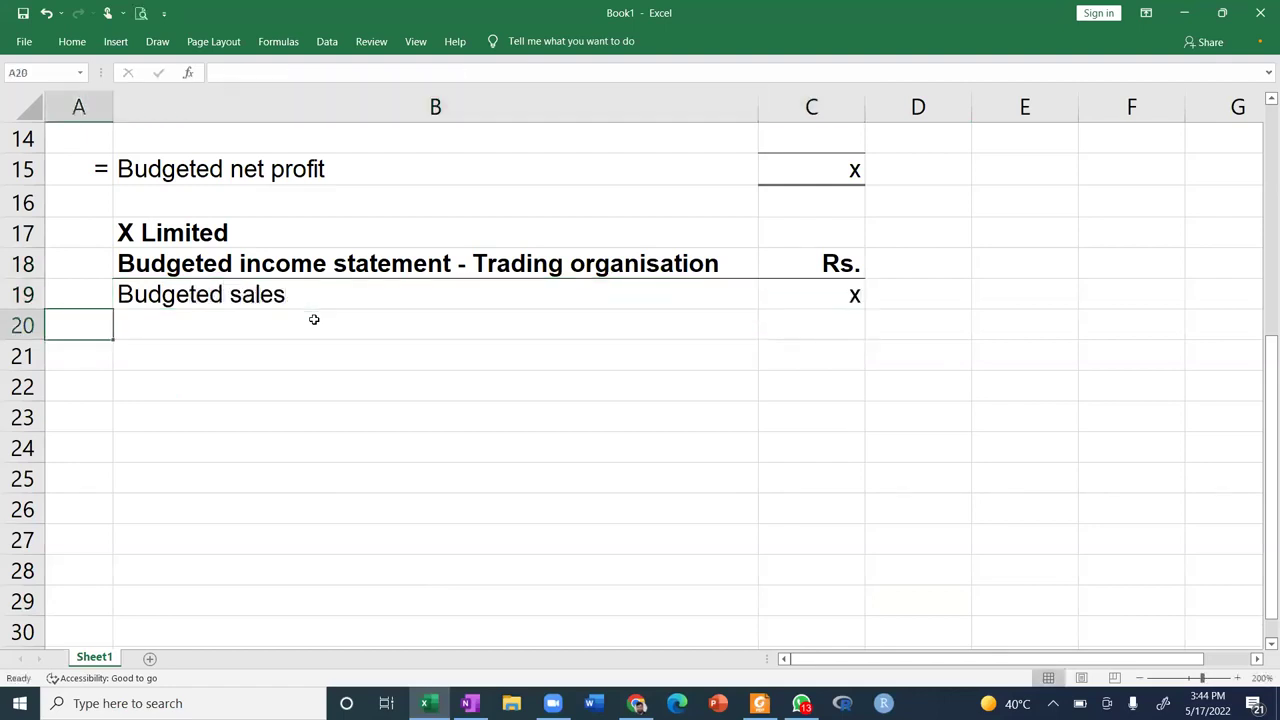
pyautogui.write('Less:')
pyautogui.press('Tab')
pyautogui.write('Bud')
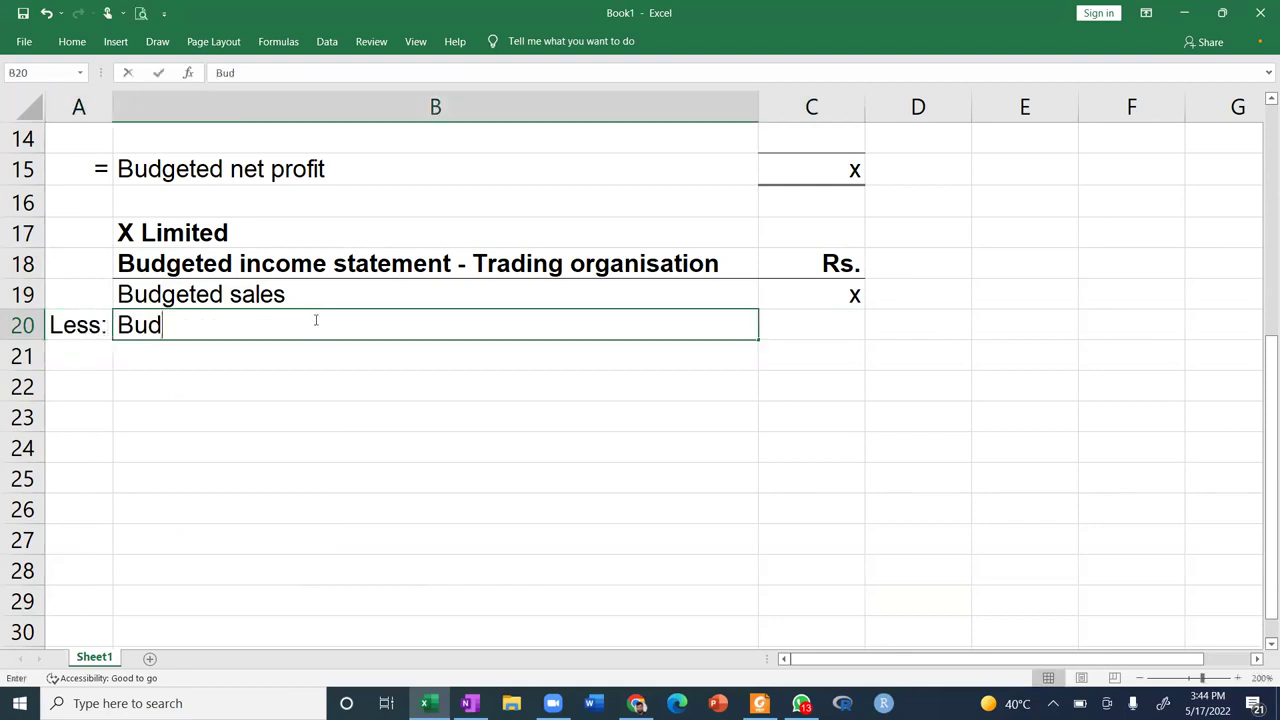
pyautogui.write('geted cost of s')
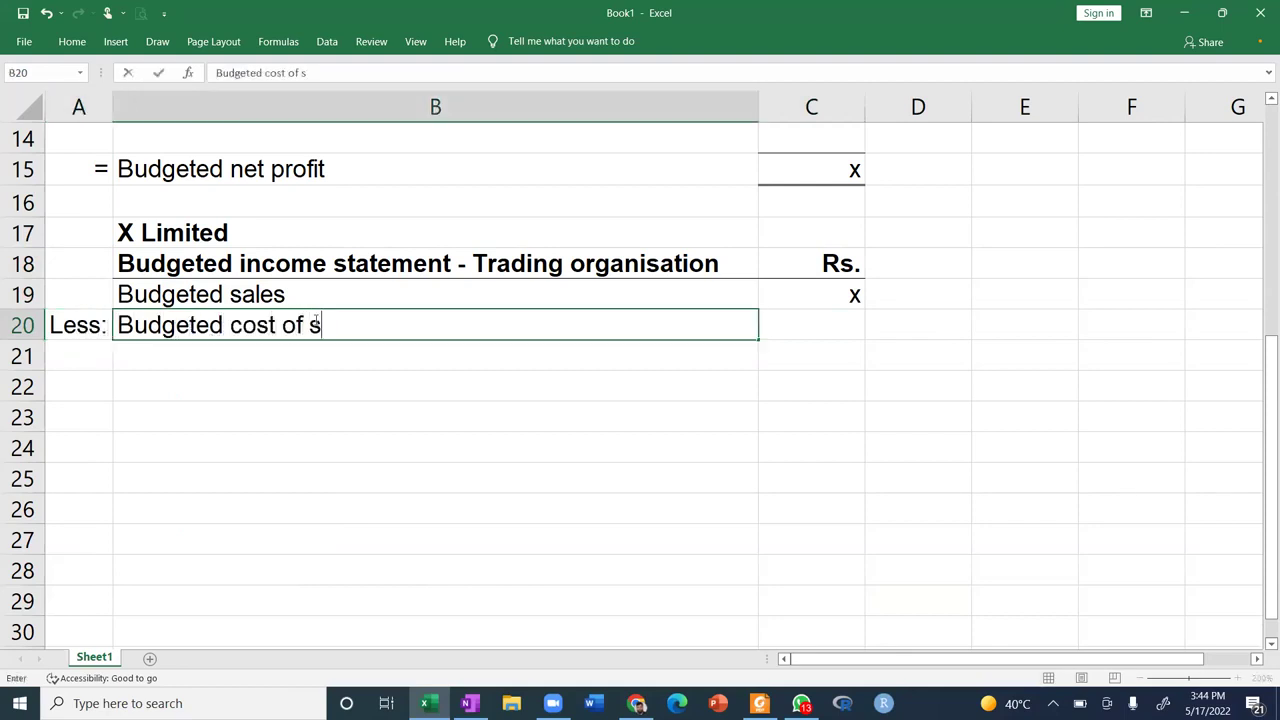
pyautogui.write('ales:')
pyautogui.press('Return')
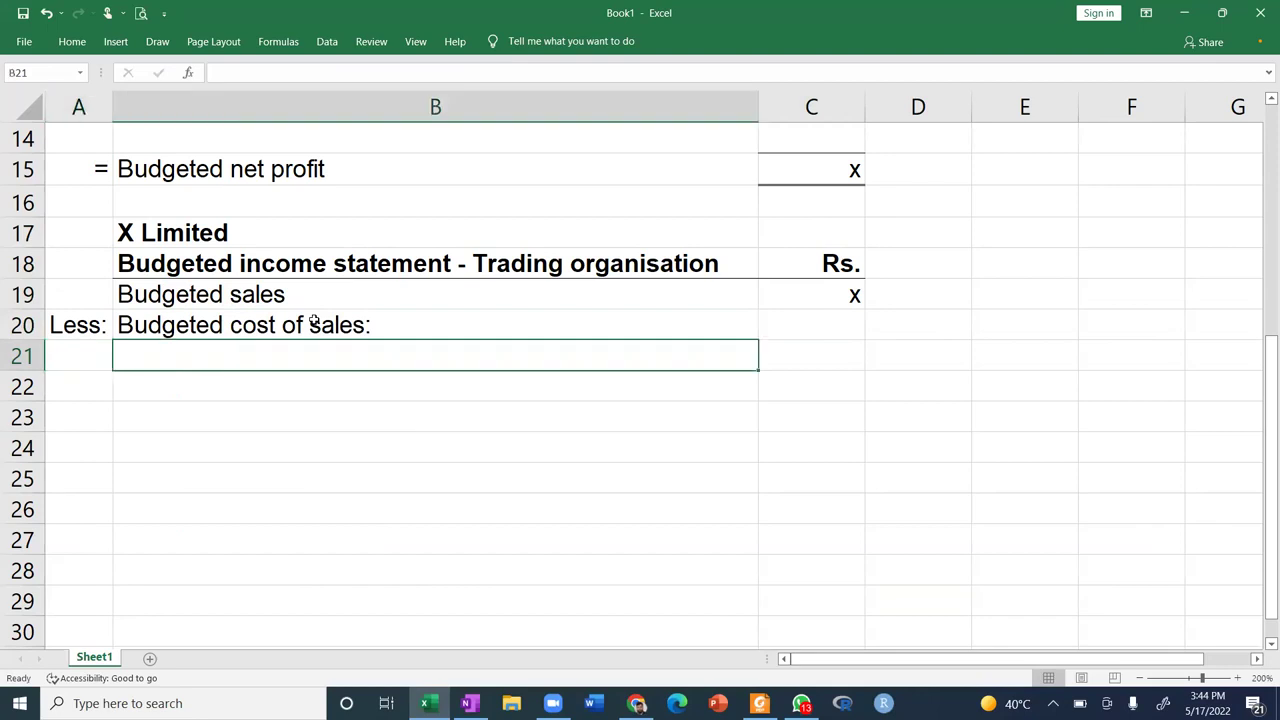
pyautogui.write('Openign stock c')
pyautogui.press('BackSpace')
pyautogui.press('BackSpace')
pyautogui.press('BackSpace')
pyautogui.press('BackSpace')
pyautogui.press('BackSpace')
pyautogui.press('BackSpace')
pyautogui.press('BackSpace')
pyautogui.press('BackSpace')
pyautogui.press('BackSpace')
pyautogui.press('BackSpace')
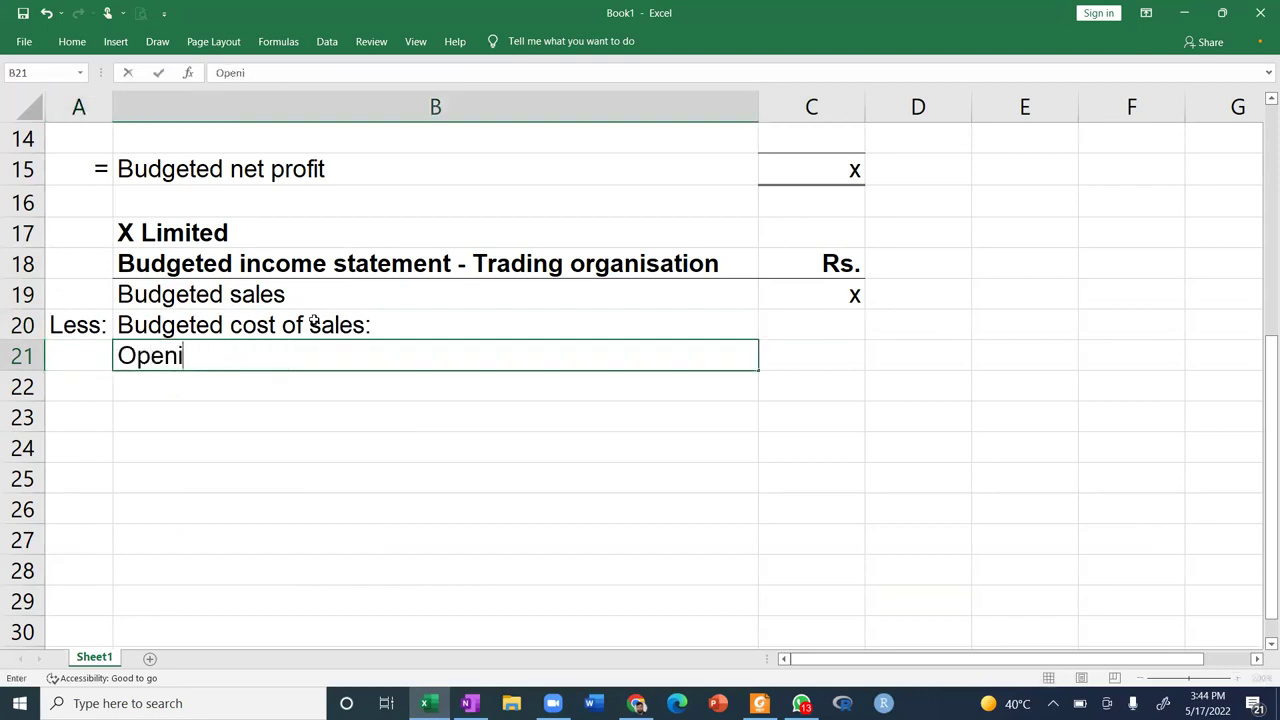
pyautogui.write('ng cos')
pyautogui.press('BackSpace')
pyautogui.press('BackSpace')
pyautogui.press('BackSpace')
pyautogui.press('BackSpace')
pyautogui.press('BackSpace')
pyautogui.press('BackSpace')
pyautogui.press('BackSpace')
pyautogui.press('BackSpace')
pyautogui.press('BackSpace')
pyautogui.press('BackSpace')
pyautogui.press('BackSpace')
# Enter the line "Cost of opening stock" in B21, under the cost of sales heading.
pyautogui.write('Cos tof o')
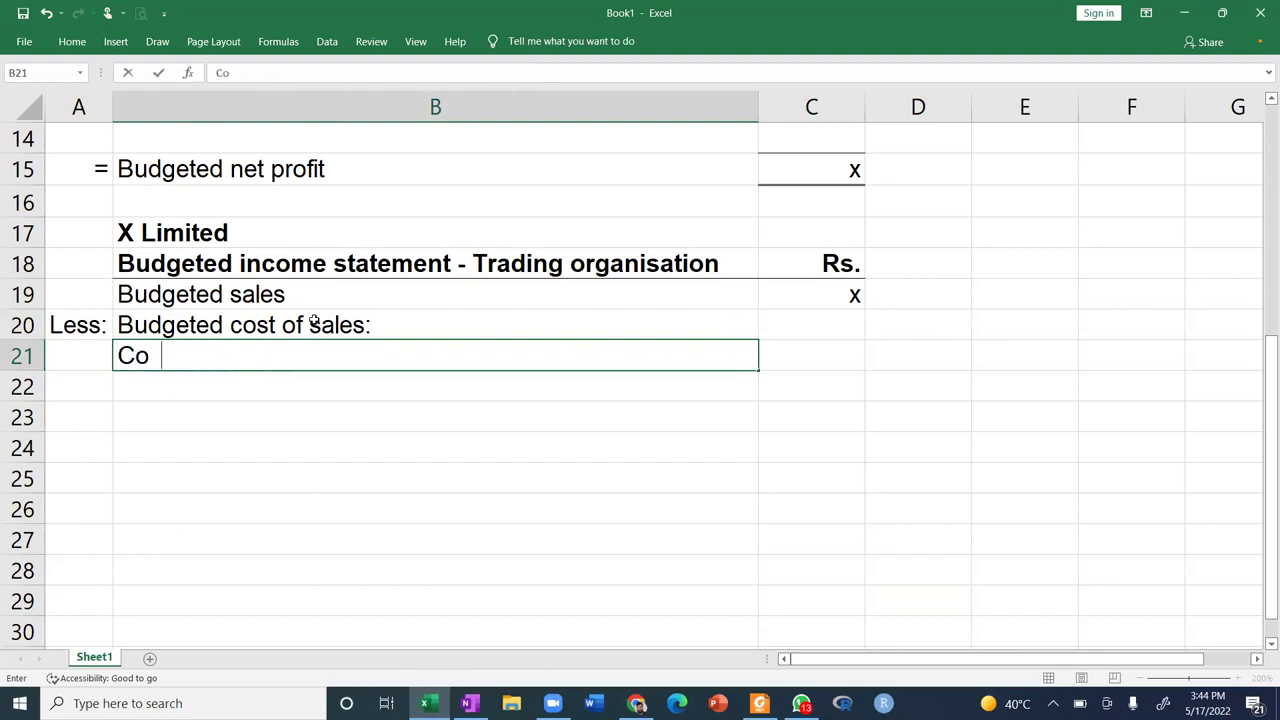
pyautogui.press('BackSpace')
pyautogui.press('BackSpace')
pyautogui.press('BackSpace')
pyautogui.press('BackSpace')
pyautogui.press('BackSpace')
pyautogui.press('BackSpace')
pyautogui.write('t of opening stock')
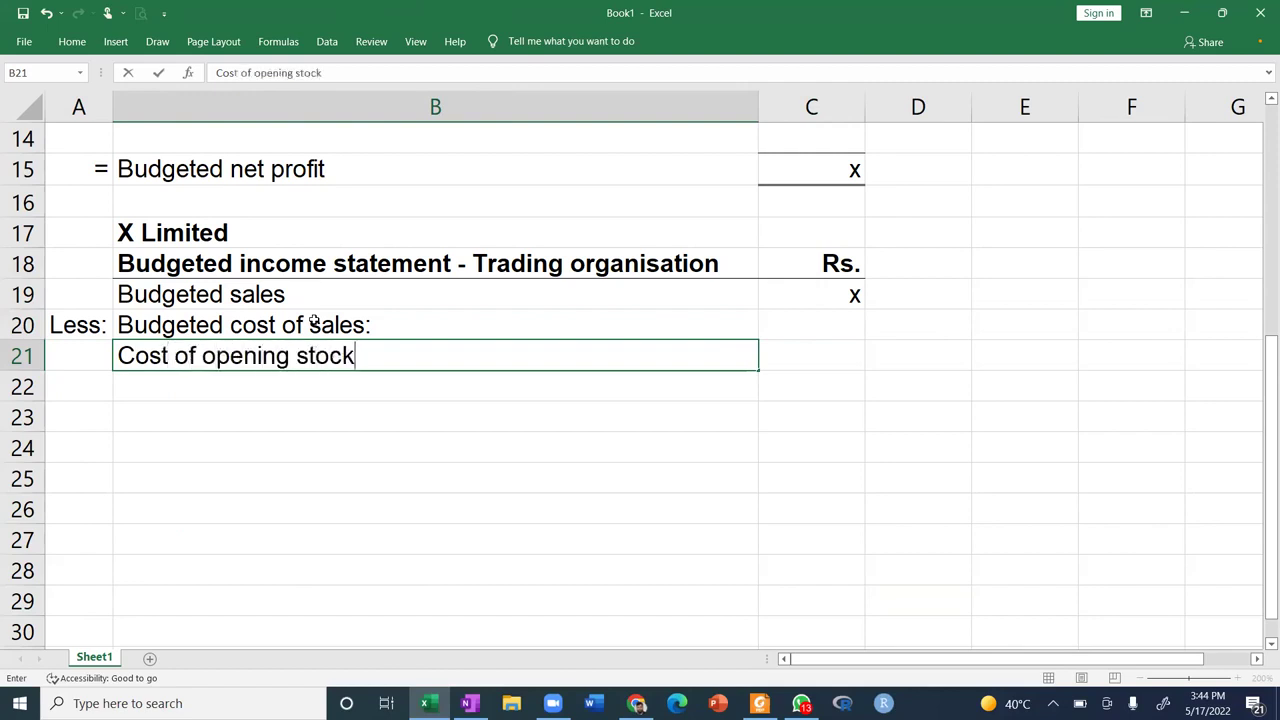
pyautogui.press('Return')
# Enter the line "Add: purchase costs" in B22.
pyautogui.press('Right')
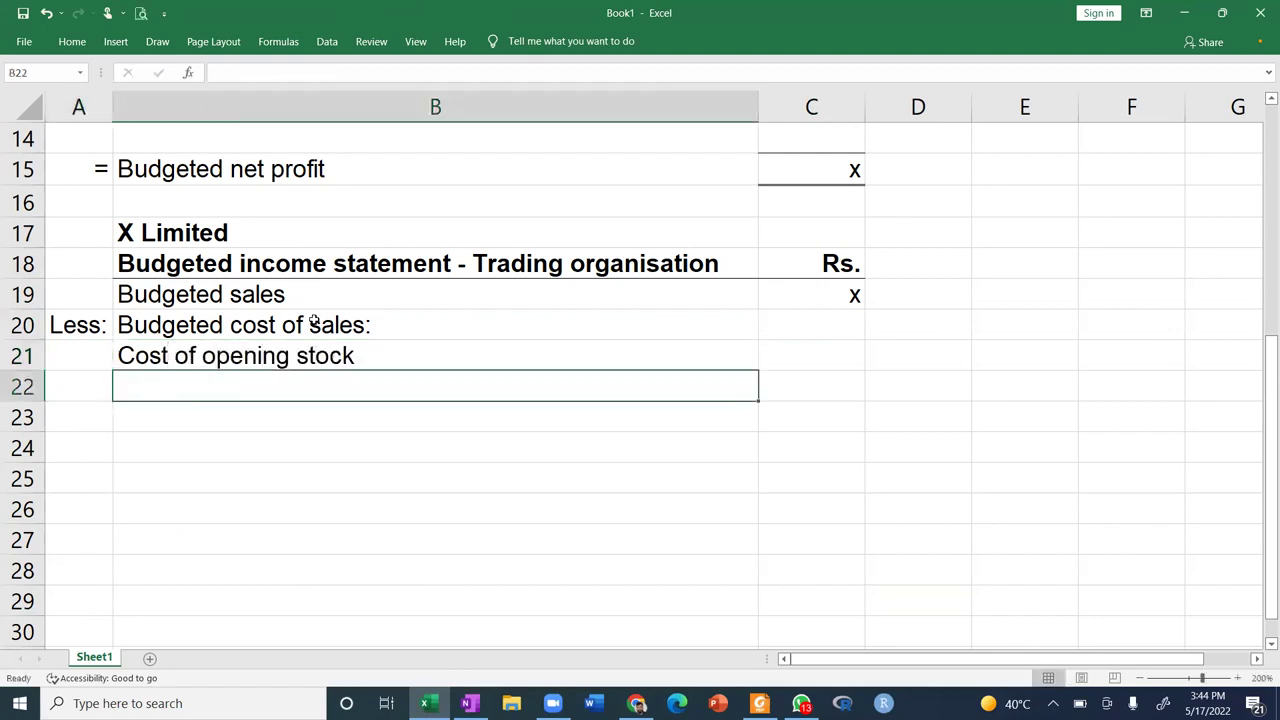
pyautogui.write('Add: purch')
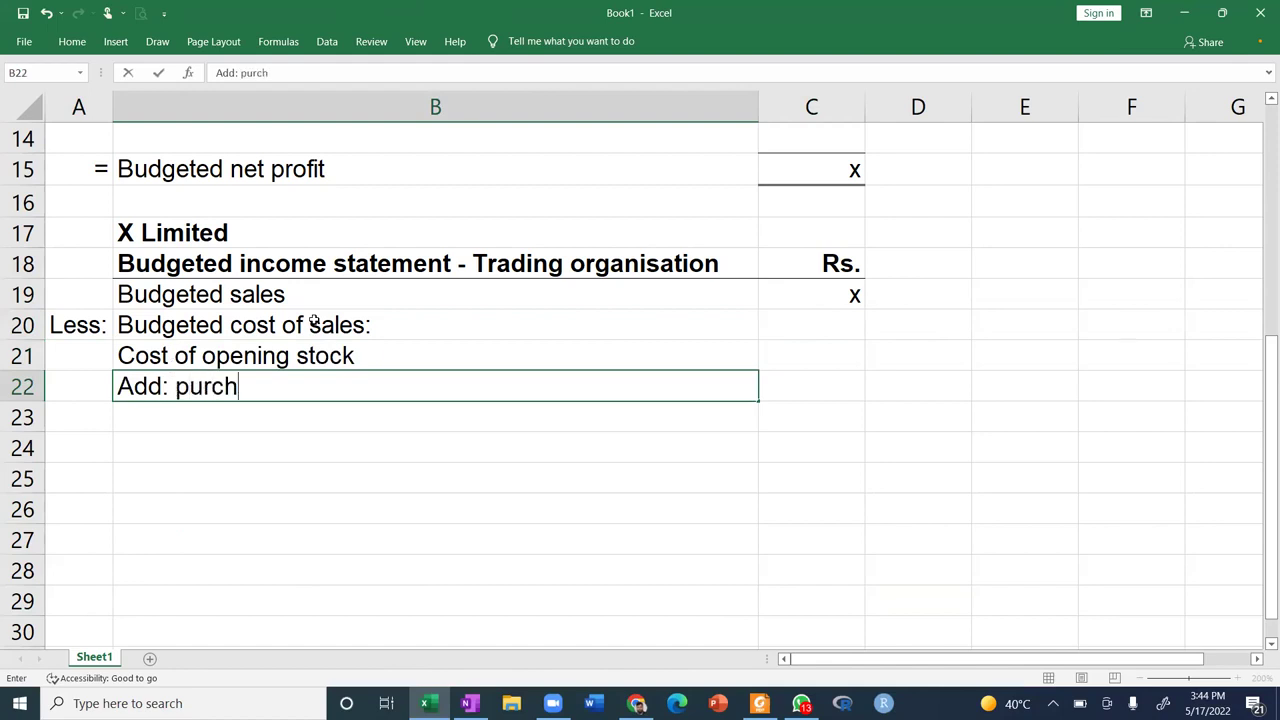
pyautogui.write('ase costs')
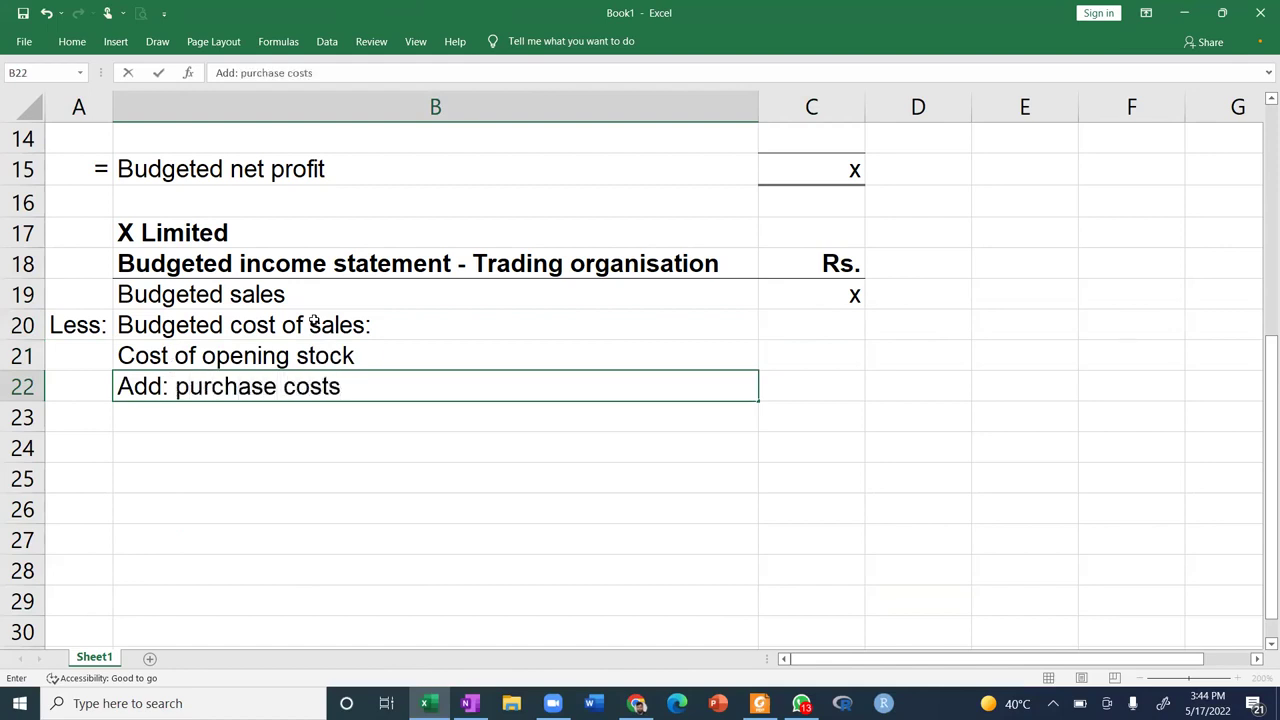
pyautogui.press('Return')
# Enter the line "Less: Cost of ending stock" in B23.
pyautogui.write('L')
pyautogui.press('BackSpace')
pyautogui.press('BackSpace')
pyautogui.press('Right')
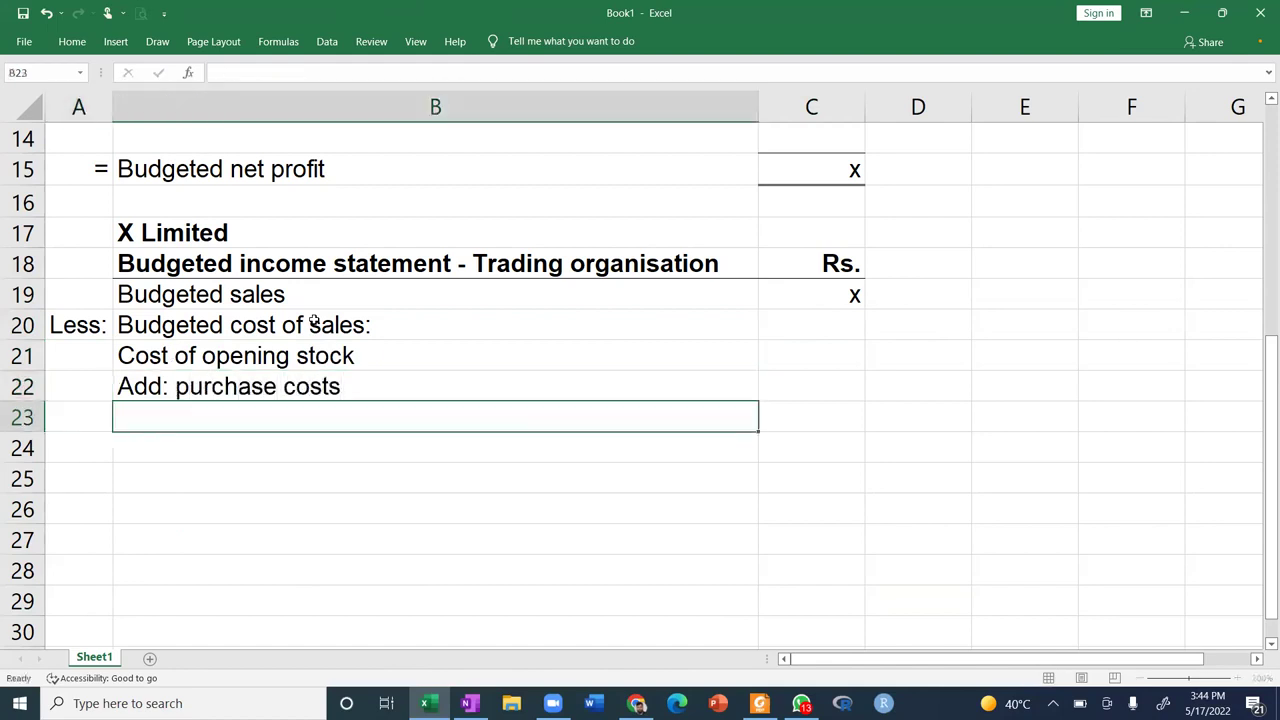
pyautogui.write('Less: Cost ')
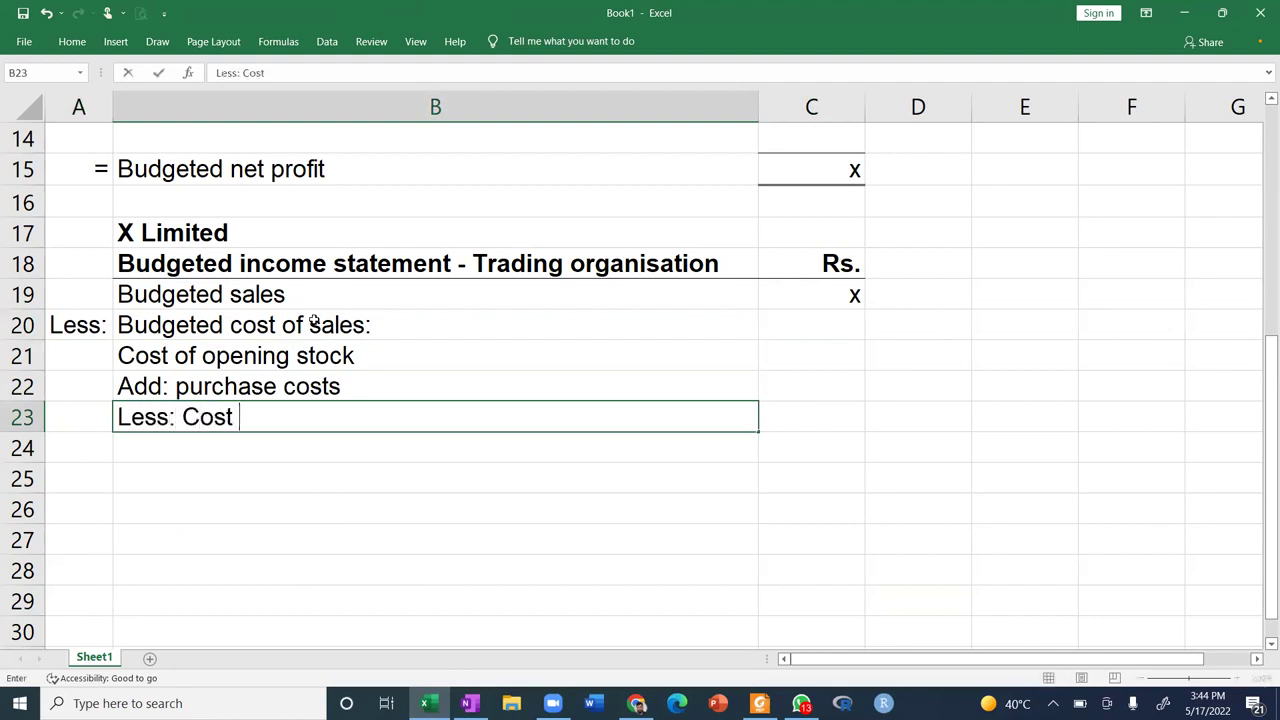
pyautogui.write('of ending sot')
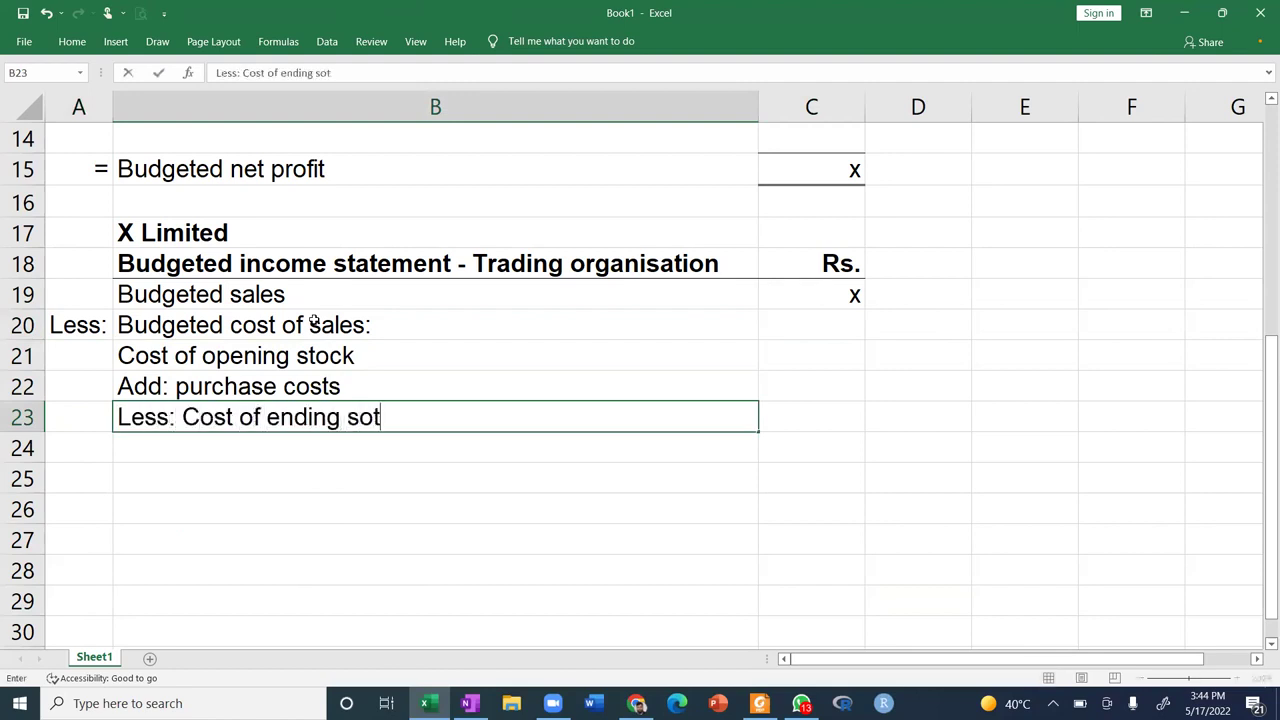
pyautogui.press('BackSpace')
pyautogui.press('BackSpace')
pyautogui.write('tock')
pyautogui.press('Tab')
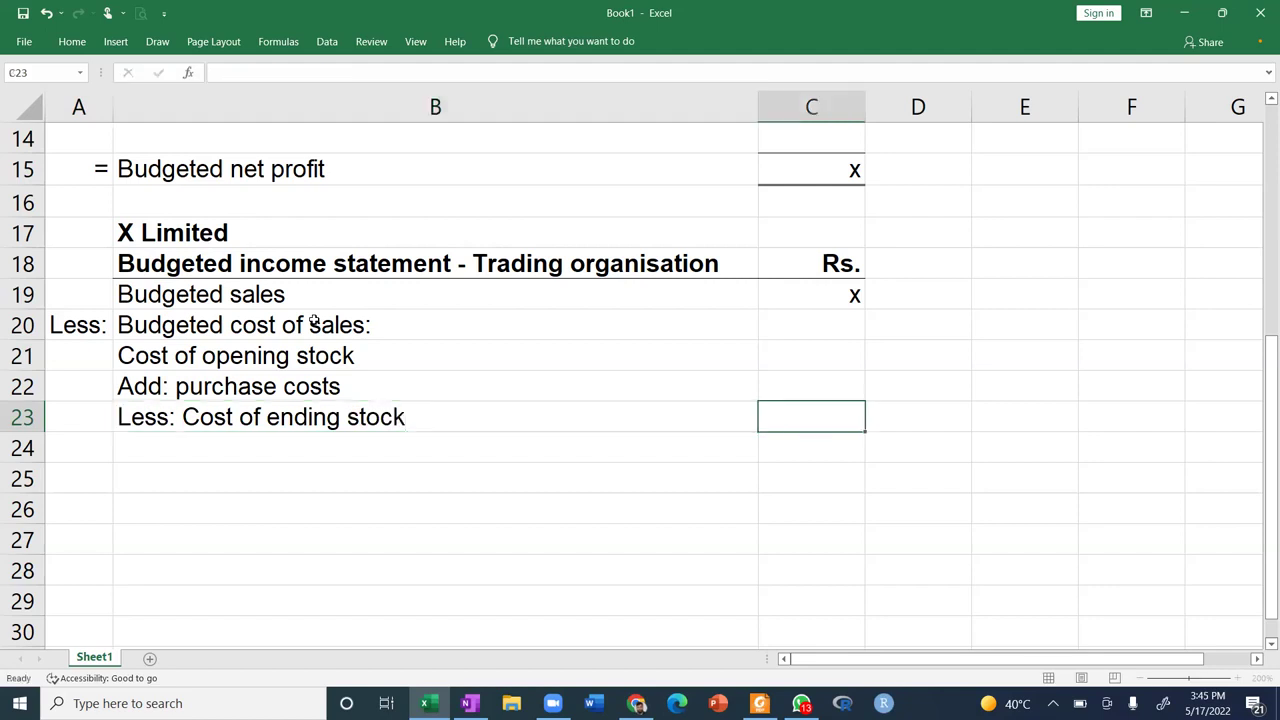
# Underline the heading "Budgeted cost of sales:" in B20.
pyautogui.press('pagedown')
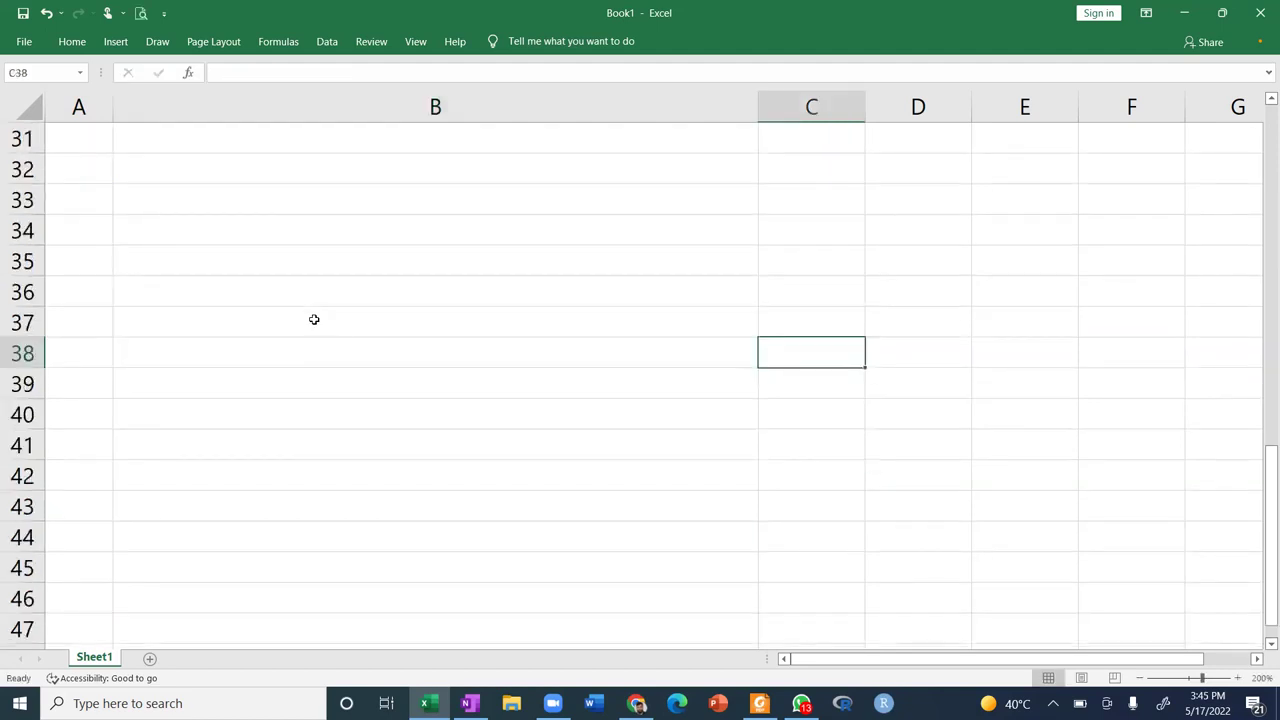
pyautogui.hotkey('ctrl', 'Home')
pyautogui.press('Down')
pyautogui.press('Down')
pyautogui.press('Down')
pyautogui.press('Down')
pyautogui.press('Down')
pyautogui.press('Down')
pyautogui.press('Down')
pyautogui.press('Down')
pyautogui.press('Down')
pyautogui.press('Down')
pyautogui.press('Down')
pyautogui.press('Down')
pyautogui.press('Down')
pyautogui.press('Down')
pyautogui.press('Down')
pyautogui.press('Down')
pyautogui.press('Down')
pyautogui.press('Down')
pyautogui.press('Down')
pyautogui.press('Down')
pyautogui.press('Right')
pyautogui.press('Right')
pyautogui.press('Right')
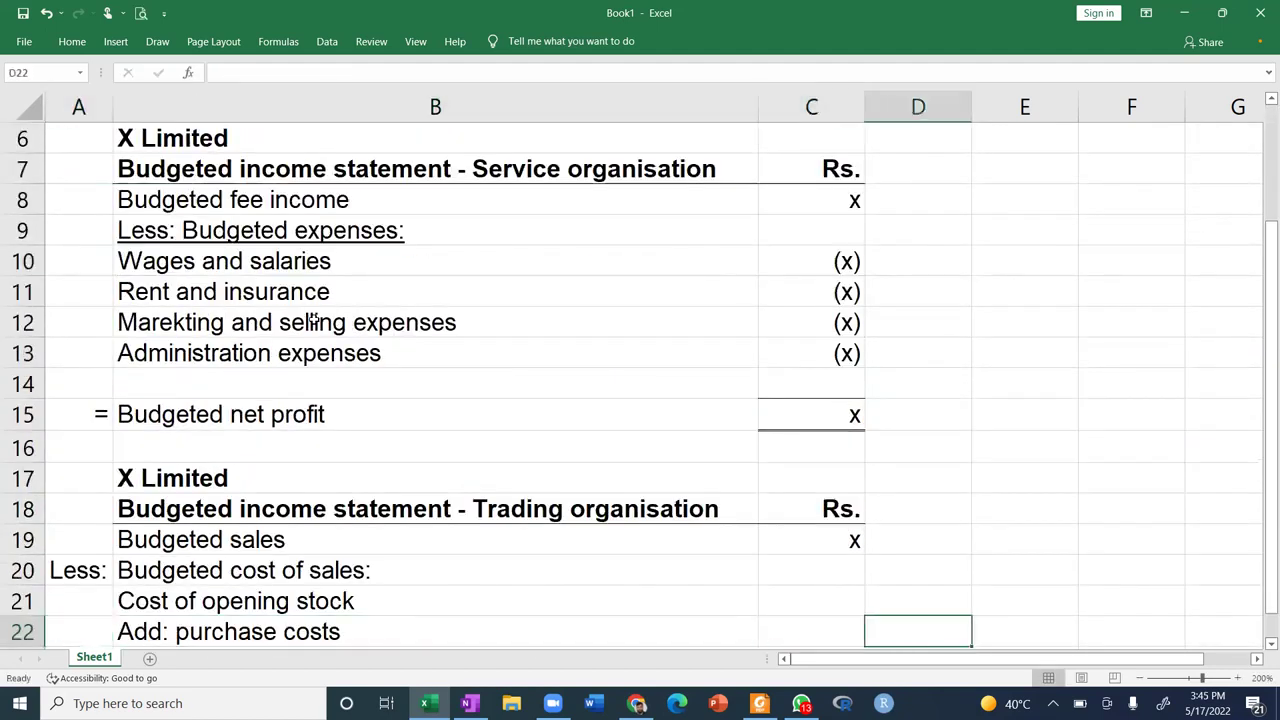
pyautogui.press('Down')
pyautogui.press('Down')
pyautogui.press('Down')
pyautogui.press('Down')
pyautogui.press('Left')
pyautogui.press('Left')
pyautogui.press('Up')
pyautogui.press('Up')
pyautogui.press('Up')
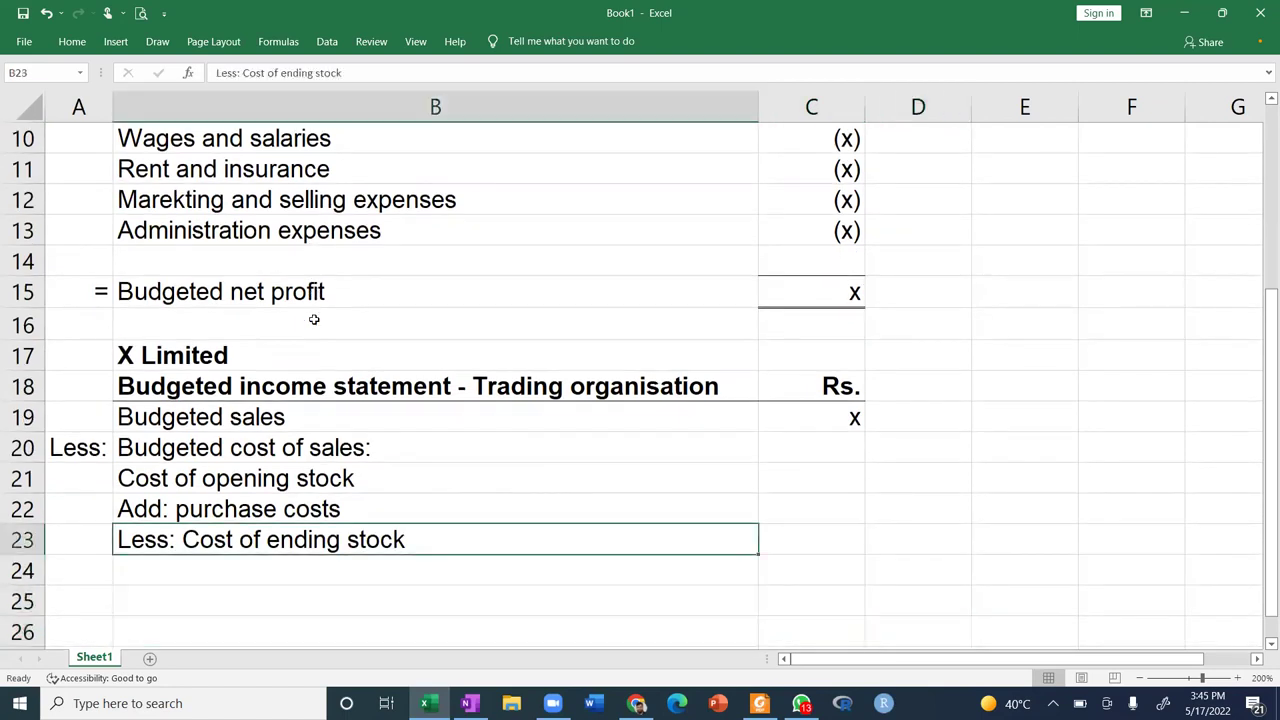
pyautogui.press('Up')
pyautogui.press('Up')
pyautogui.press('Up')
pyautogui.hotkey('ctrl', 'u')
# Copy the "Rs." heading and sales placeholder from C18:C19 to D18:D19, and clear C19.
pyautogui.press('Down')
pyautogui.press('Down')
pyautogui.press('Down')
pyautogui.press('Down')
pyautogui.press('Down')
pyautogui.press('Down')
pyautogui.press('Down')
pyautogui.press('Down')
pyautogui.press('Down')
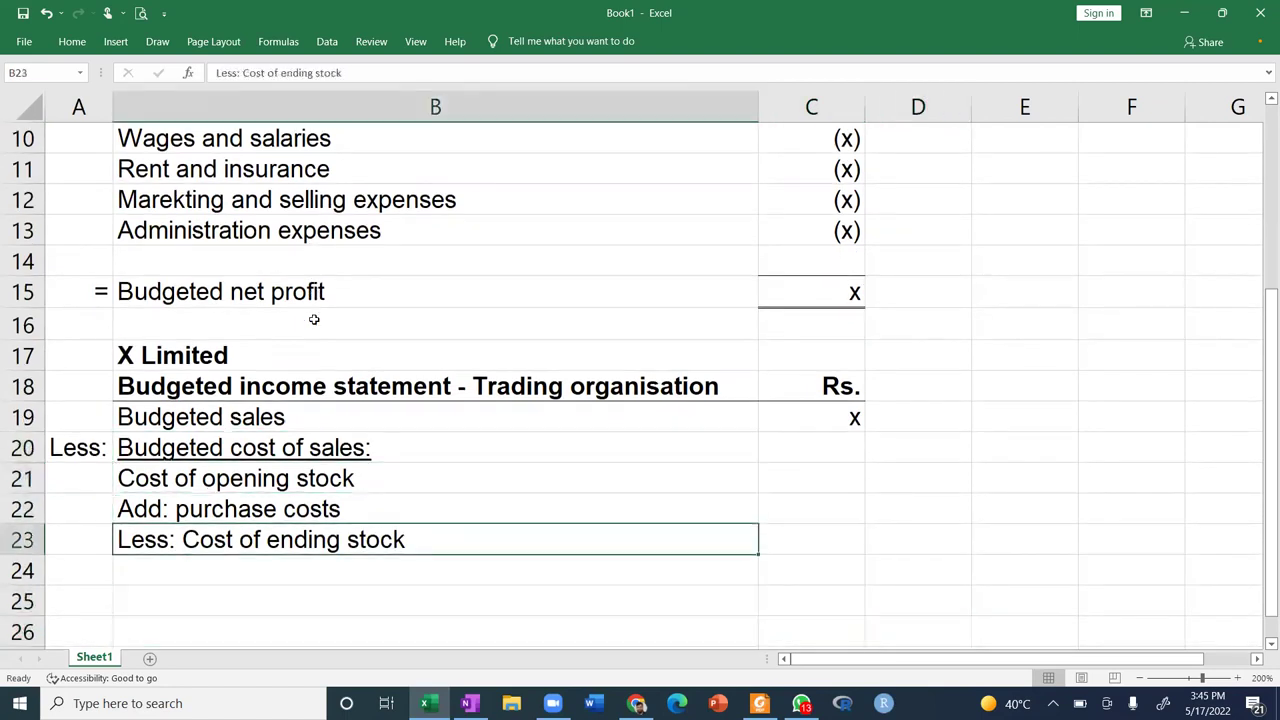
pyautogui.press('Down')
pyautogui.press('Down')
pyautogui.press('Down')
pyautogui.press('Right')
pyautogui.press('Up')
pyautogui.press('Up')
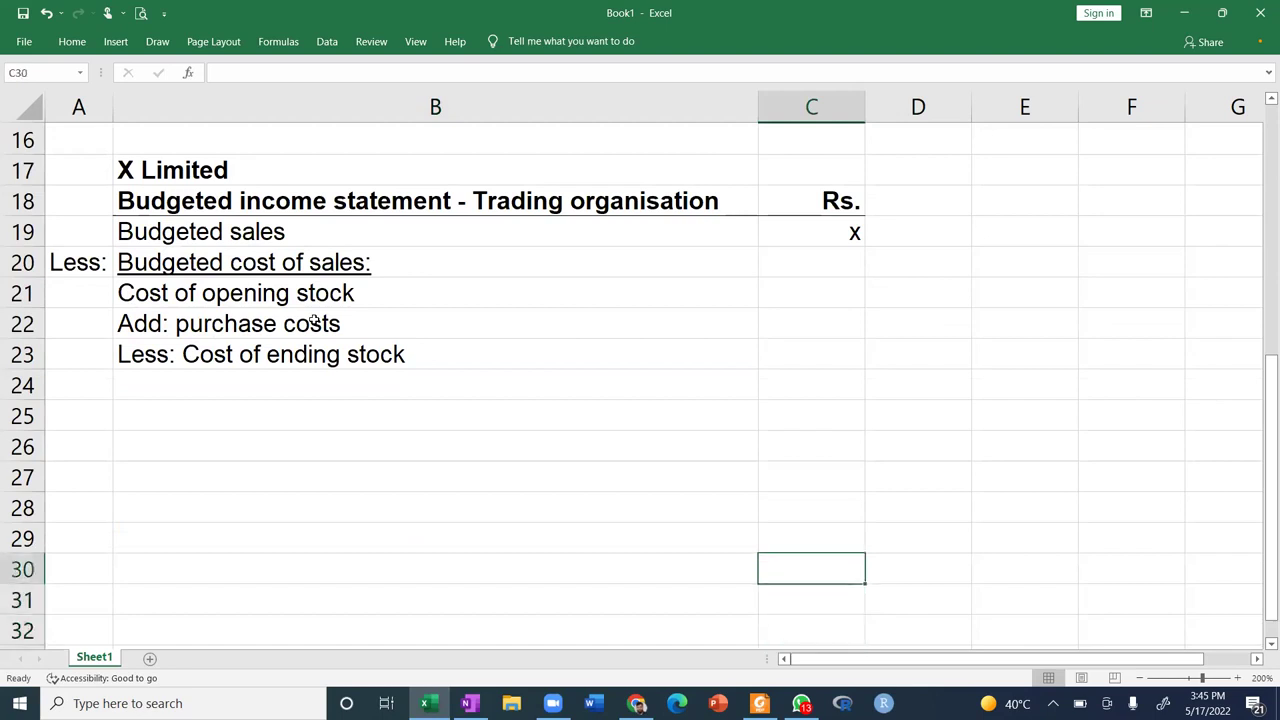
pyautogui.press('Right')
pyautogui.press('Up')
pyautogui.press('Up')
pyautogui.press('Up')
pyautogui.press('Up')
pyautogui.press('Up')
pyautogui.press('Up')
pyautogui.press('Up')
pyautogui.press('Up')
pyautogui.press('Up')
pyautogui.press('Up')
pyautogui.press('Up')
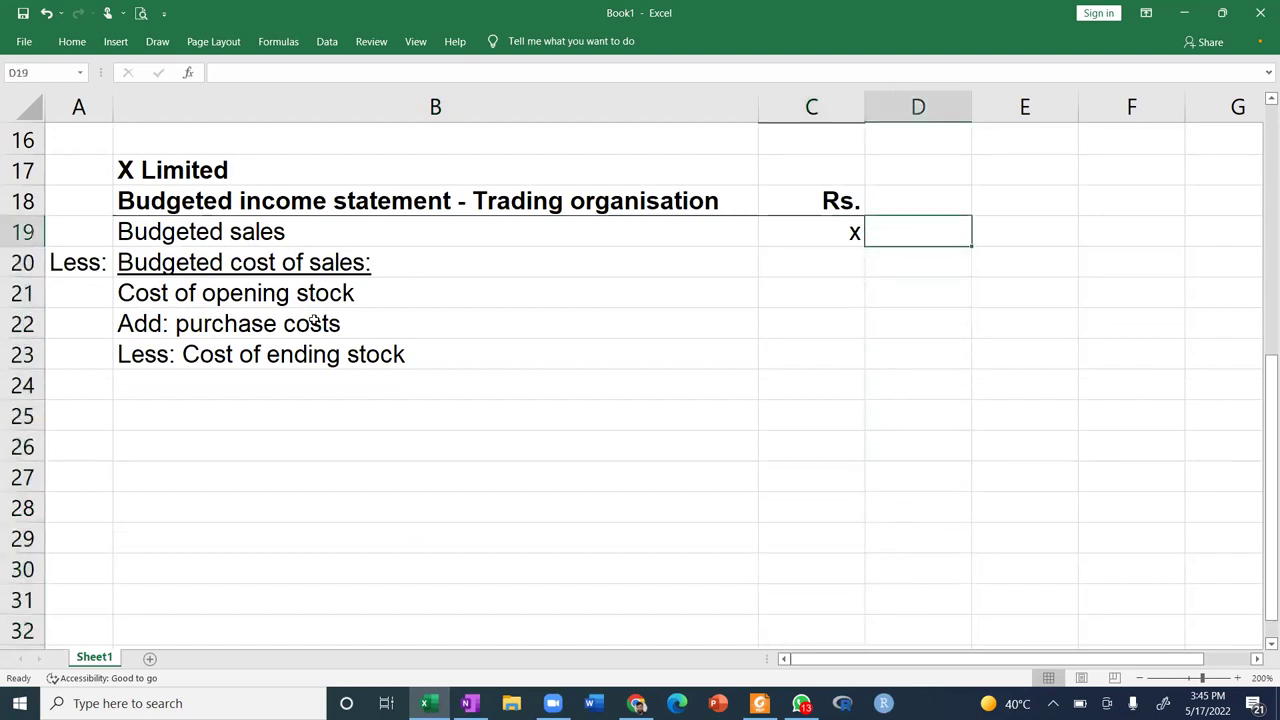
pyautogui.press('Up')
pyautogui.press('Left')
pyautogui.hotkey('shift', 'Down')
pyautogui.hotkey('ctrl', 'c')
pyautogui.press('Right')
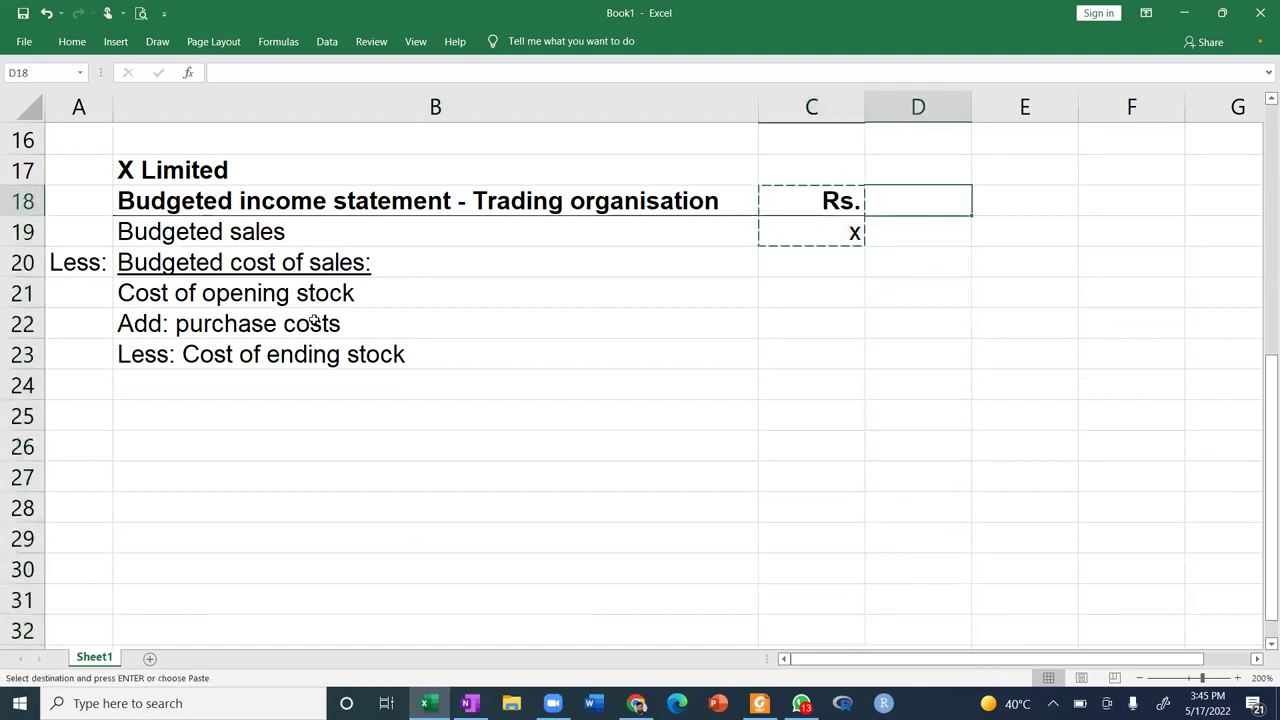
pyautogui.hotkey('ctrl', 'v')
pyautogui.press('Left')
pyautogui.press('Down')
pyautogui.press('Delete')
# Enter the placeholder "x" in C21 and C22 and "(x)" in C23 for the cost of sales lines.
pyautogui.press('Down')
pyautogui.press('Down')
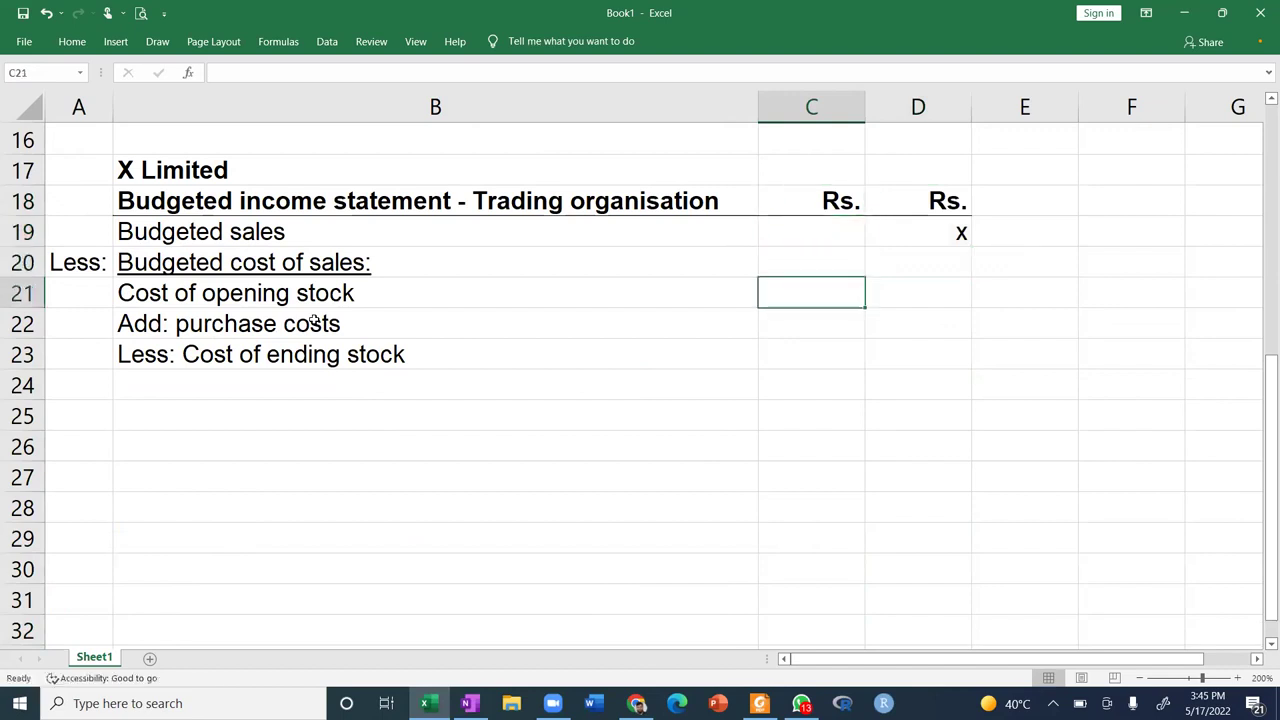
pyautogui.write('x')
pyautogui.press('Return')
pyautogui.write('x')
pyautogui.press('Return')
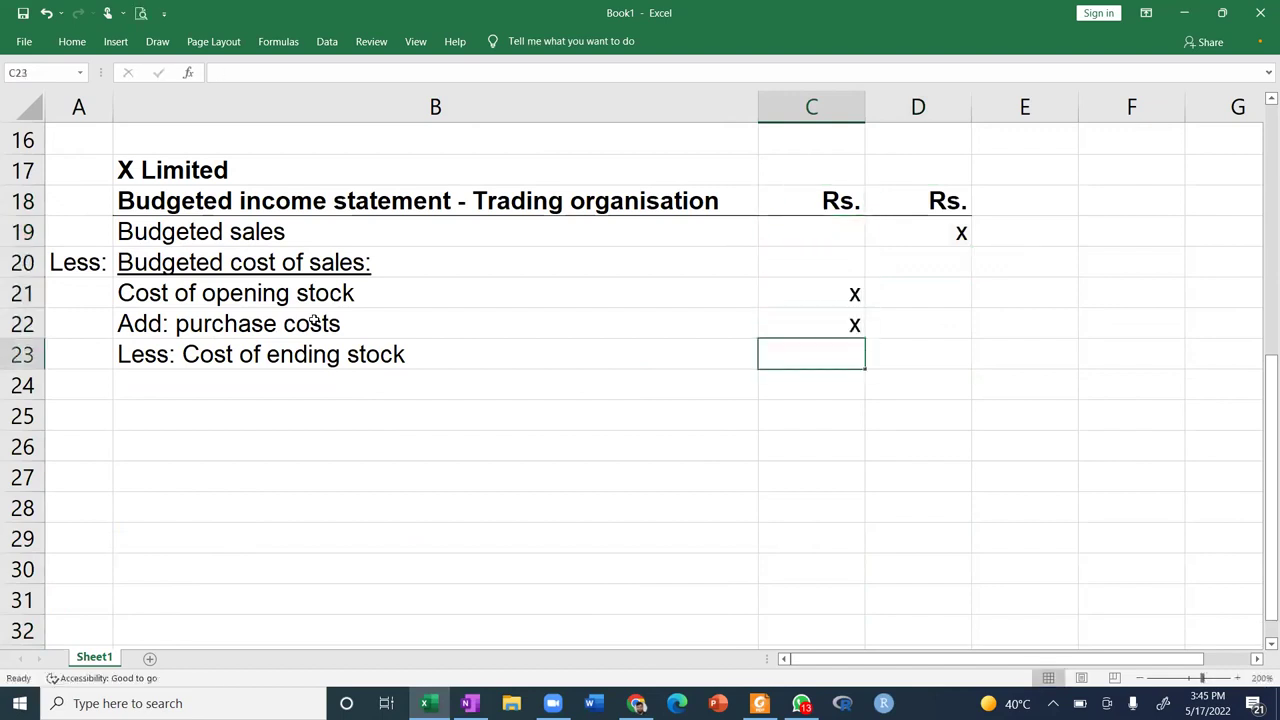
pyautogui.write('(x)')
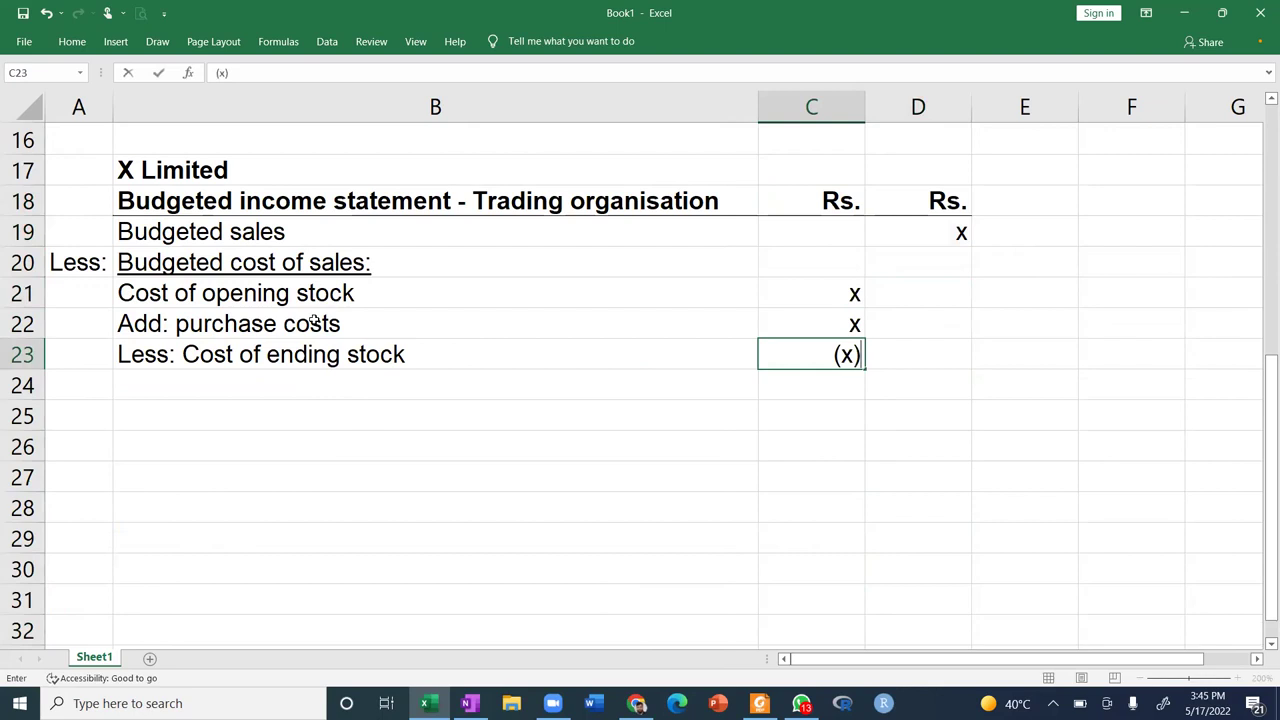
pyautogui.press('Return')
# Enter the cost of sales total placeholder "(x)" in D23 and align it right.
pyautogui.press('Right')
pyautogui.press('Up')
pyautogui.write('(x)')
pyautogui.press('Return')
pyautogui.press('Up')
pyautogui.click(81, 48)
pyautogui.click(385, 104)
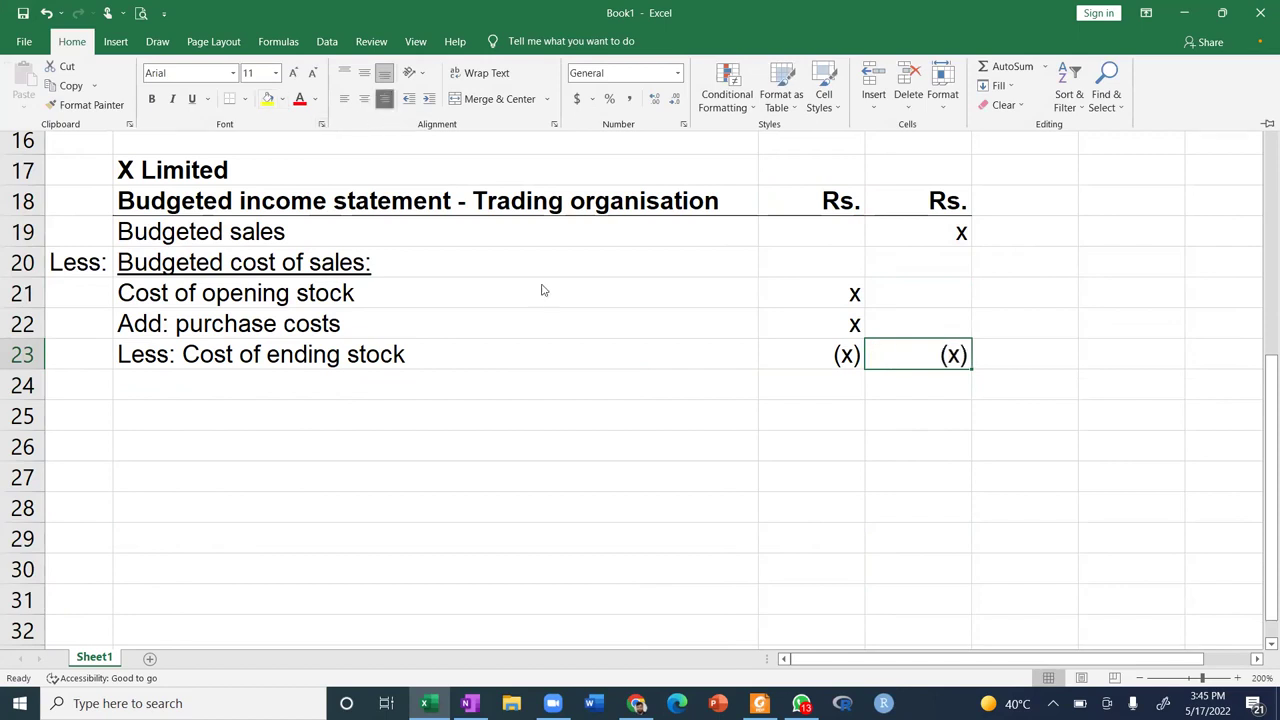
pyautogui.hotkey('ctrl', 'F1')
pyautogui.press('Return')
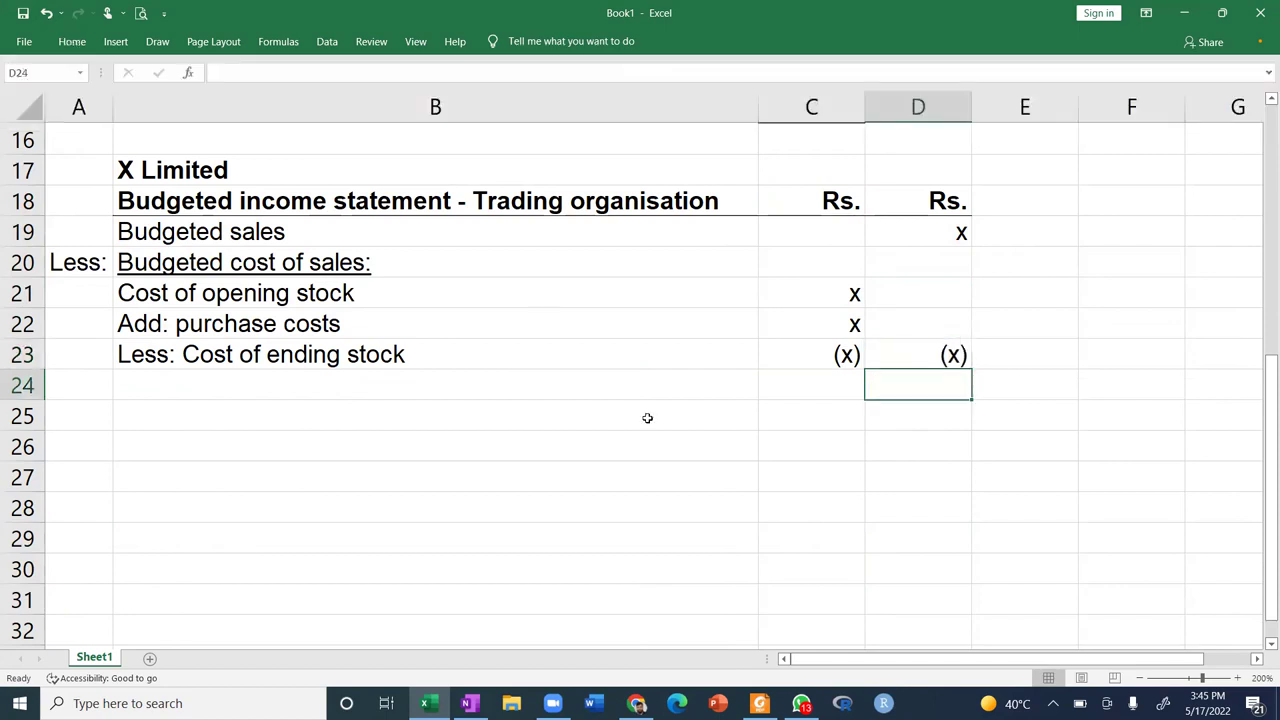
# Add the line "Budgeted gross profit" in B24, with "=" in A24 and the placeholder "x" in D24.
pyautogui.press('Left')
pyautogui.press('Left')
pyautogui.press('Left')
pyautogui.write("'=")
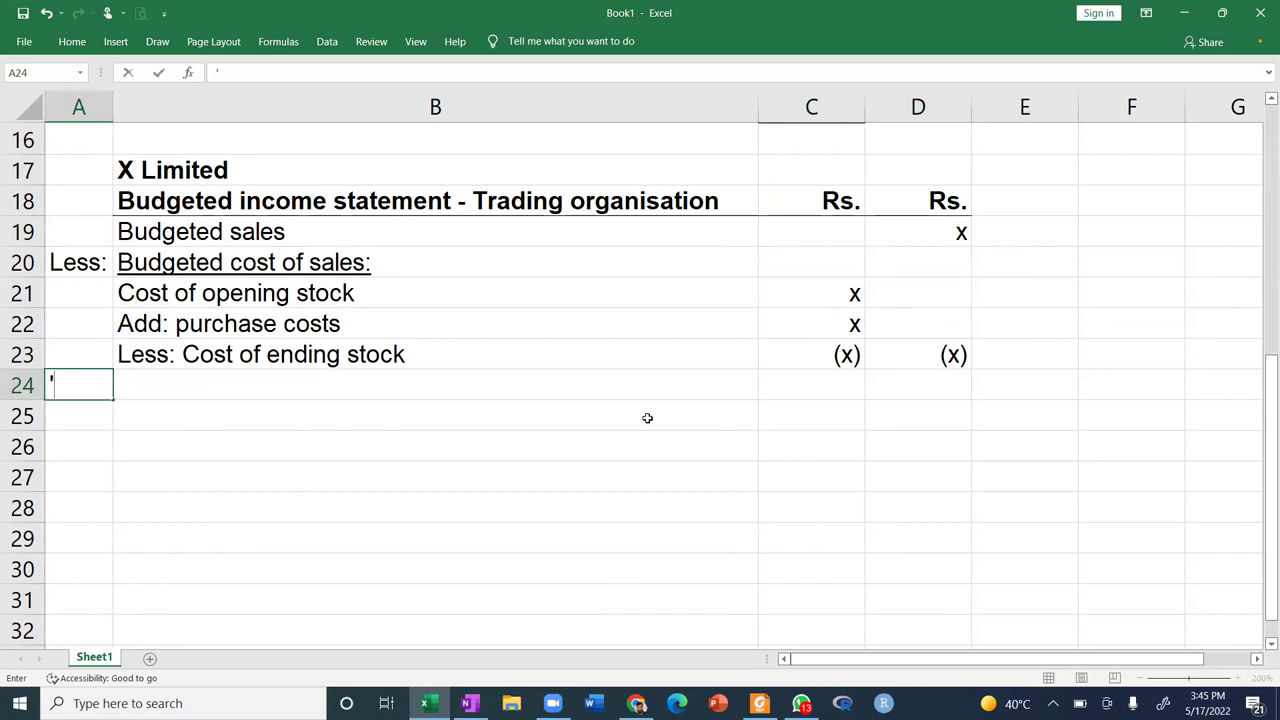
pyautogui.press('Tab')
pyautogui.write('Budge')
pyautogui.write('e')
pyautogui.press('BackSpace')
pyautogui.press('BackSpace')
pyautogui.write('eted ')
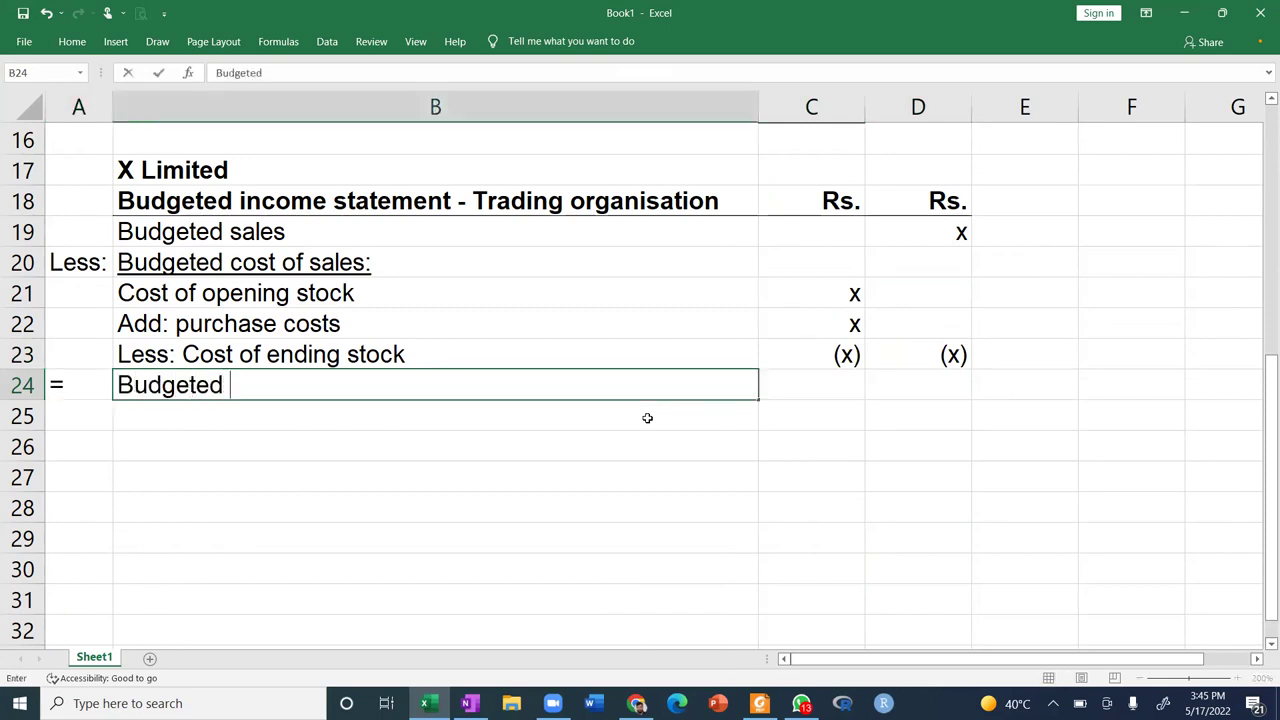
pyautogui.write('gross profit')
pyautogui.press('Tab')
pyautogui.press('Tab')
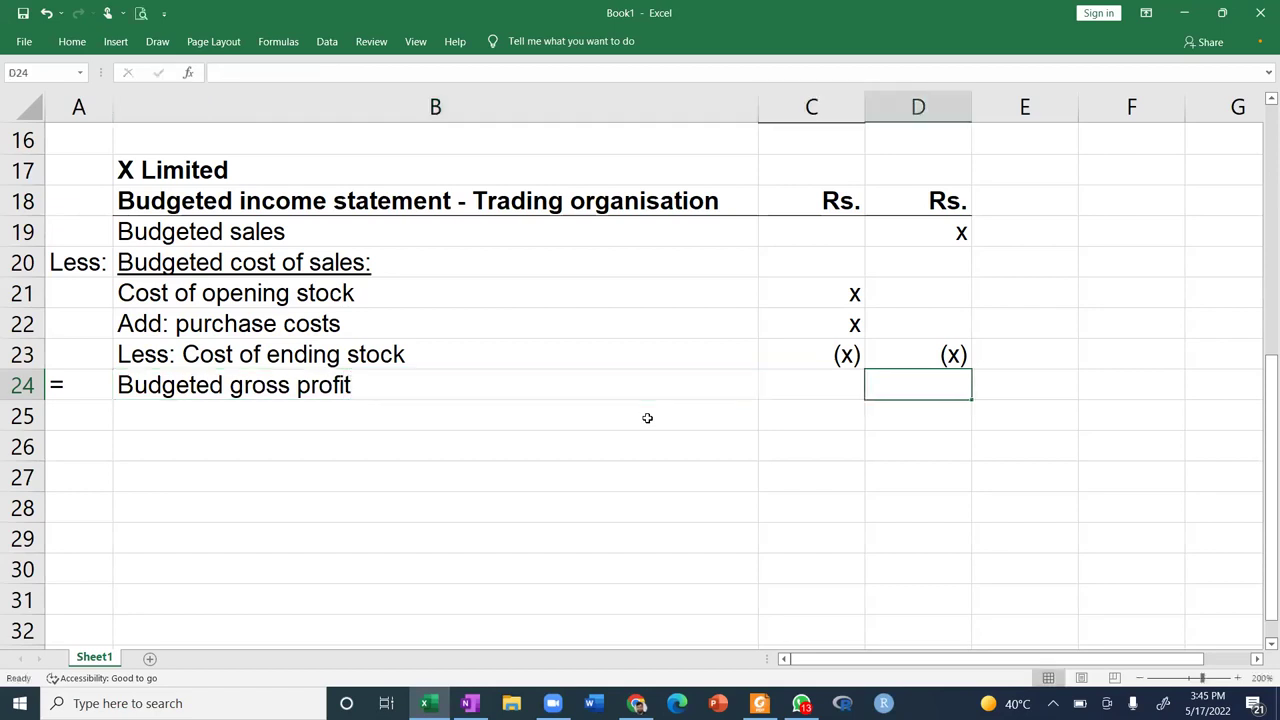
pyautogui.write('x')
pyautogui.press('Return')
# Enter "Less:" in A25 and the underlined heading "Operating expense:" in B25.
pyautogui.write('Less:')
pyautogui.press('Tab')
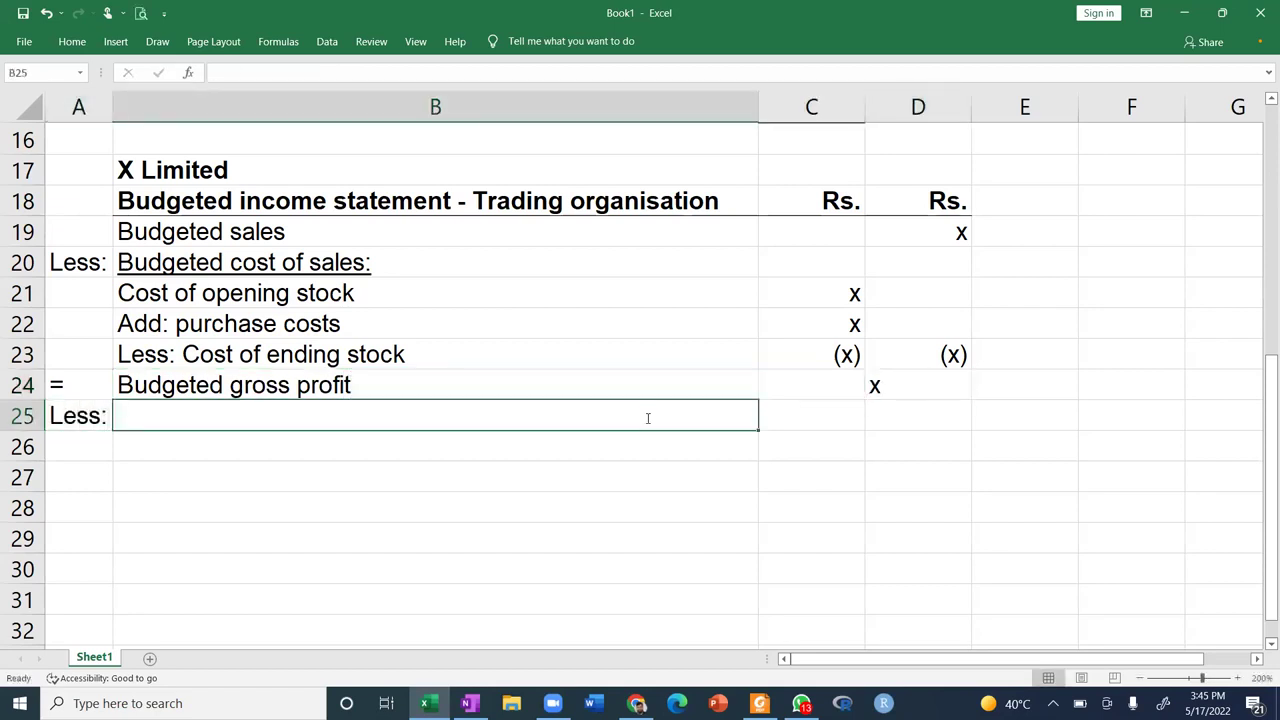
pyautogui.write('Operating expense:')
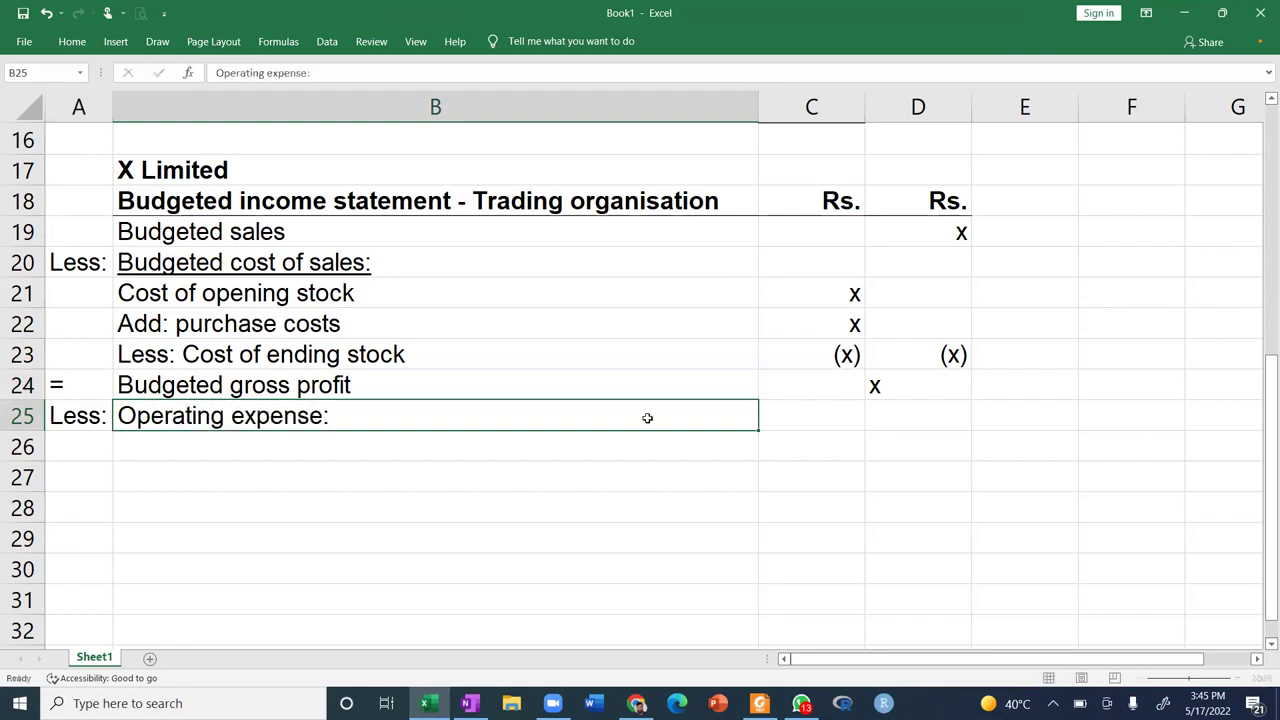
pyautogui.press('Return')
pyautogui.click(647, 418)
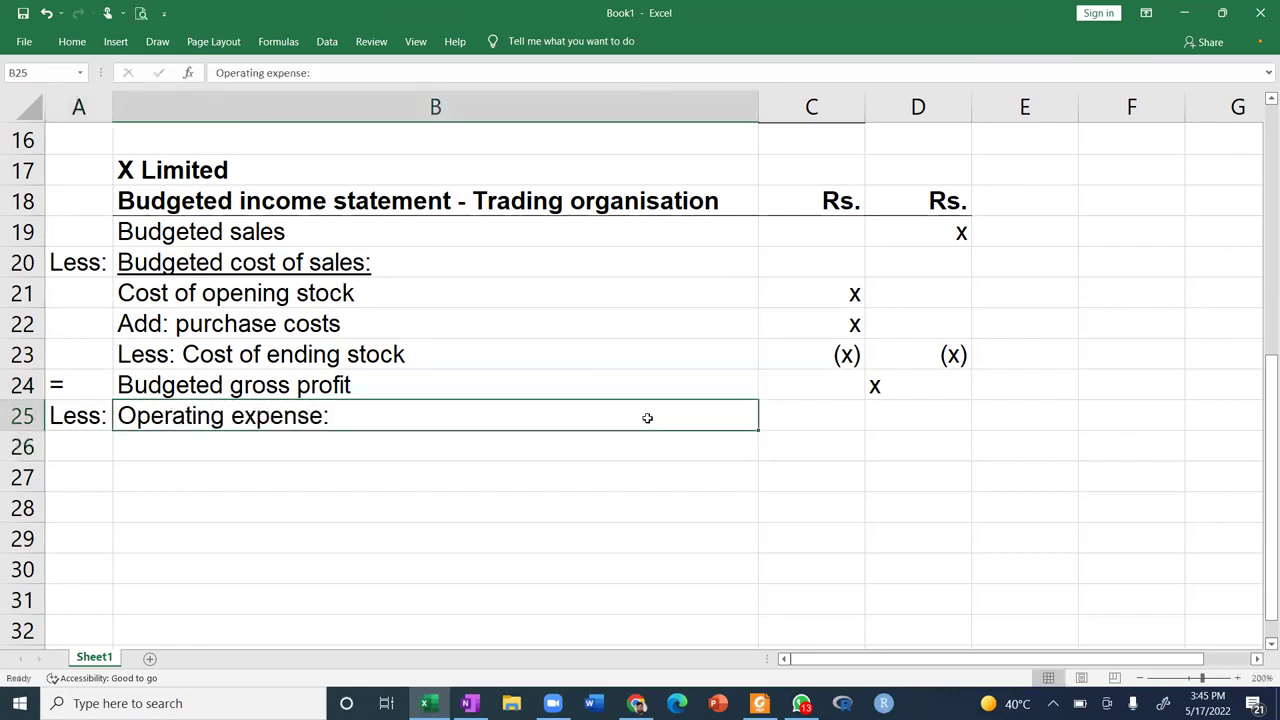
pyautogui.hotkey('ctrl', 'u')
pyautogui.press('Return')
# Enter the line "Variable selling and marketing expenses" in B26.
pyautogui.write('Varia')
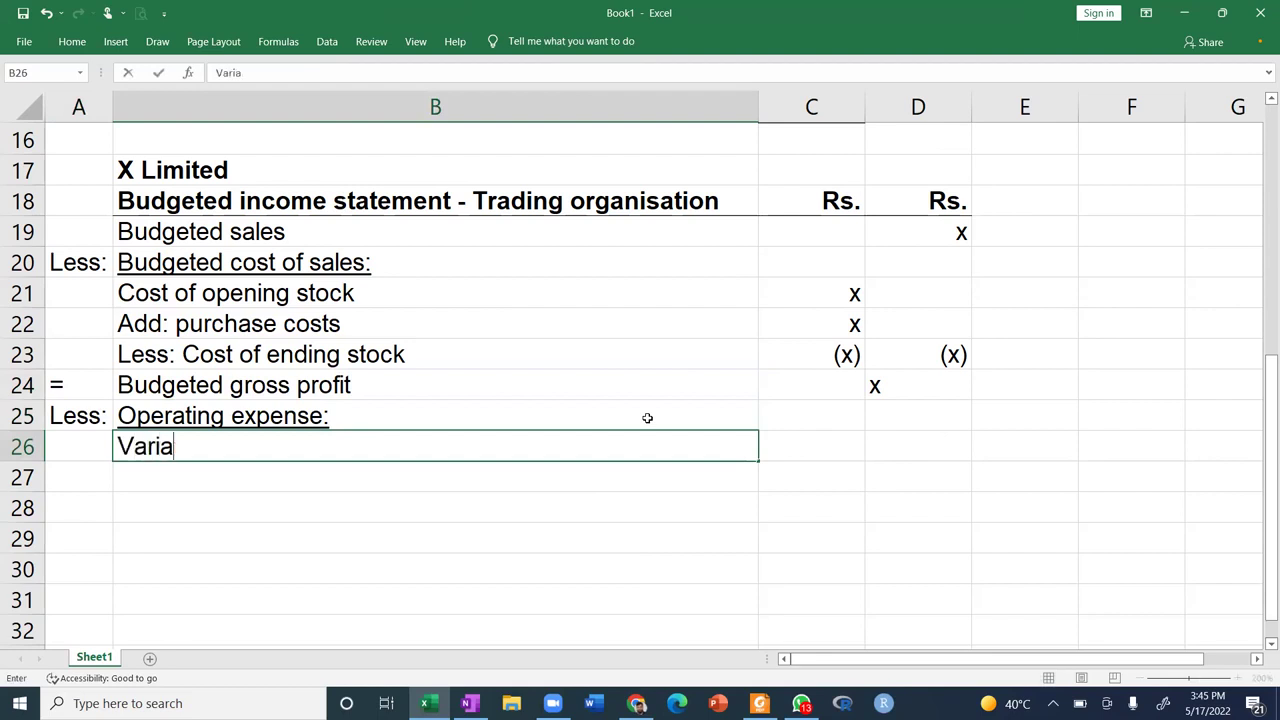
pyautogui.write('ble selling and makr')
pyautogui.press('BackSpace')
pyautogui.press('BackSpace')
pyautogui.write('rketing c')
pyautogui.press('BackSpace')
pyautogui.write('expense')
pyautogui.write('s')
pyautogui.press('Return')
# Enter the line "Fixed sellign and makreting expenesse" in B27.
pyautogui.write('Fix')
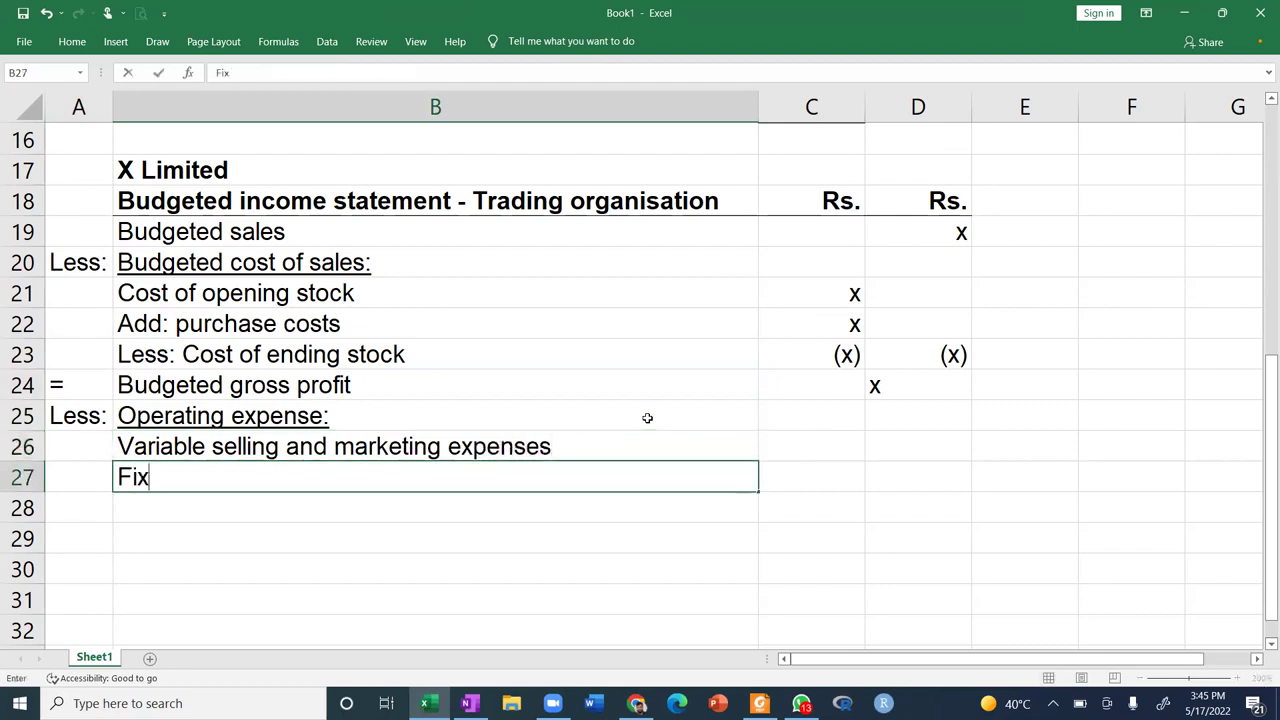
pyautogui.write('ed sellign and ma')
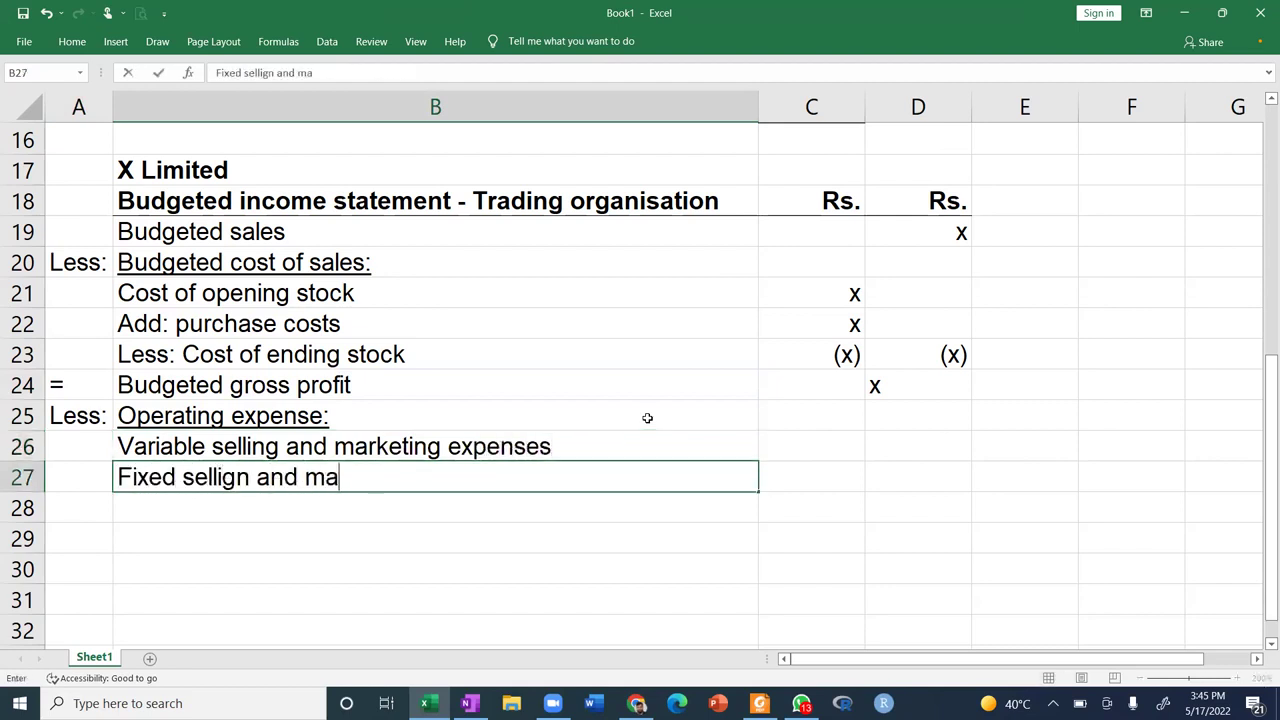
pyautogui.write('kreting expenesse')
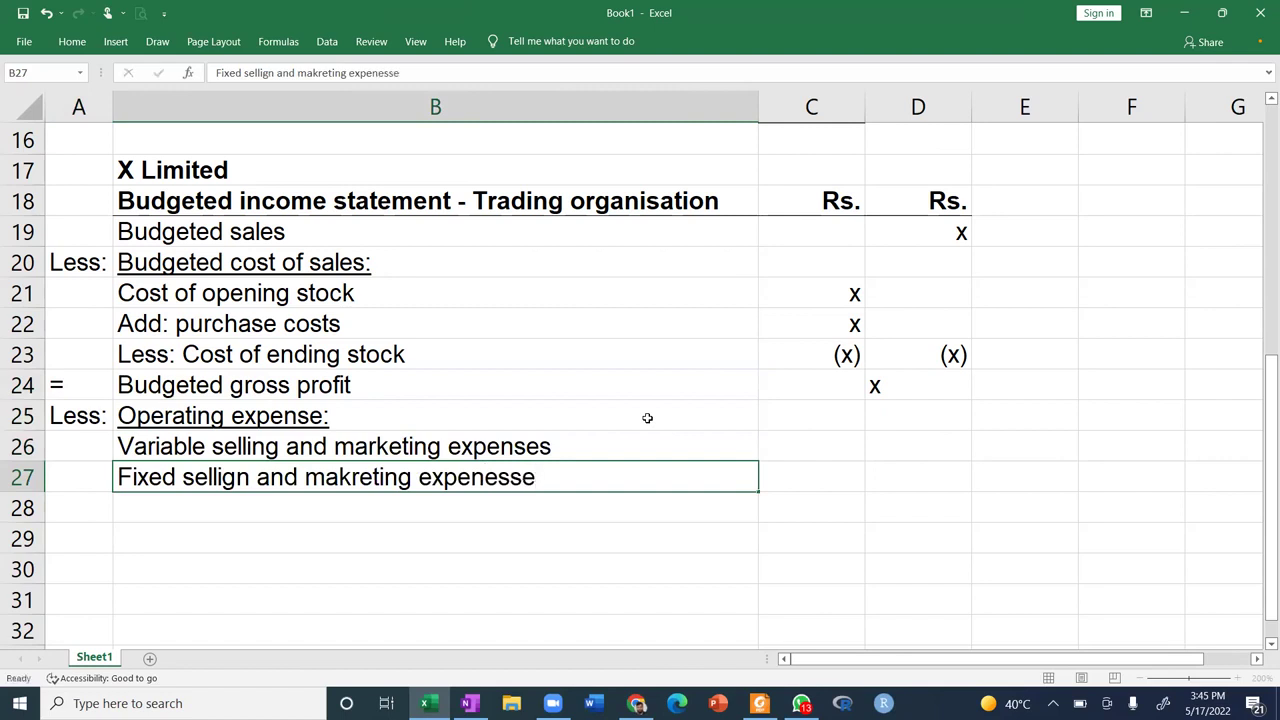
pyautogui.press('Return')
# Enter the line "Administration" in B28, under the operating expense heading.
pyautogui.write('Ad')
pyautogui.press('BackSpace')
pyautogui.press('BackSpace')
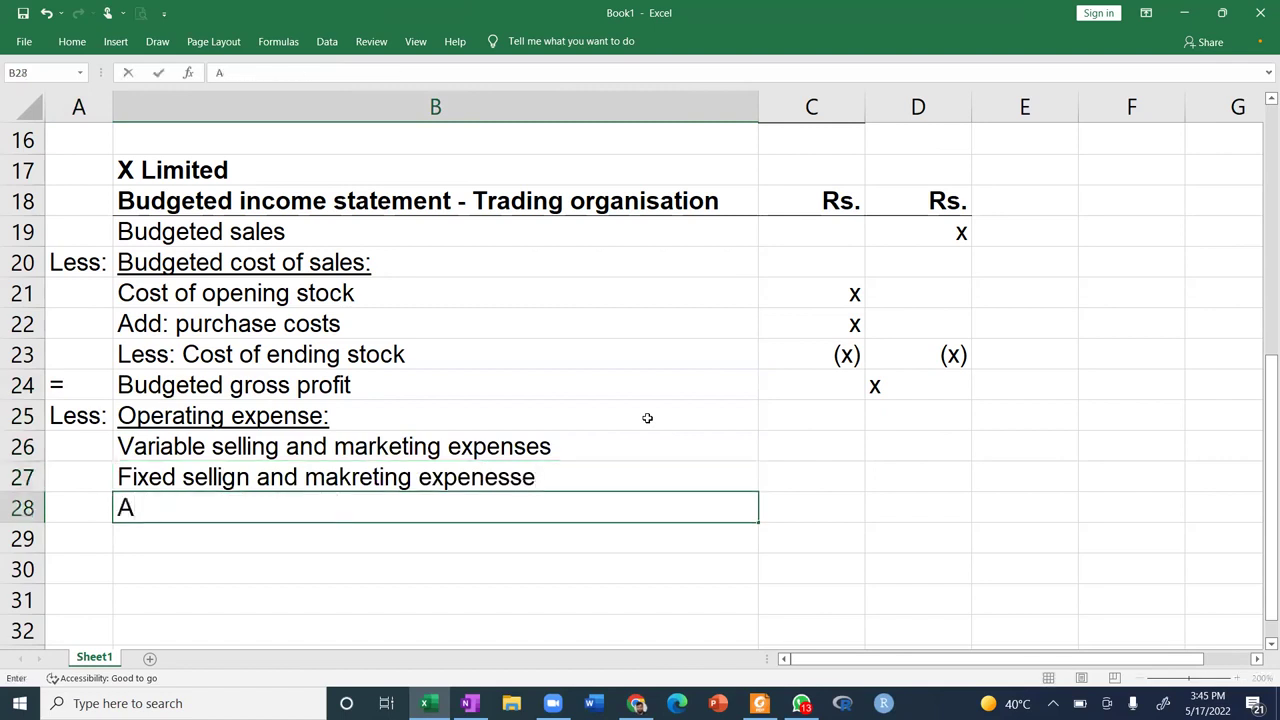
pyautogui.write('dministration')
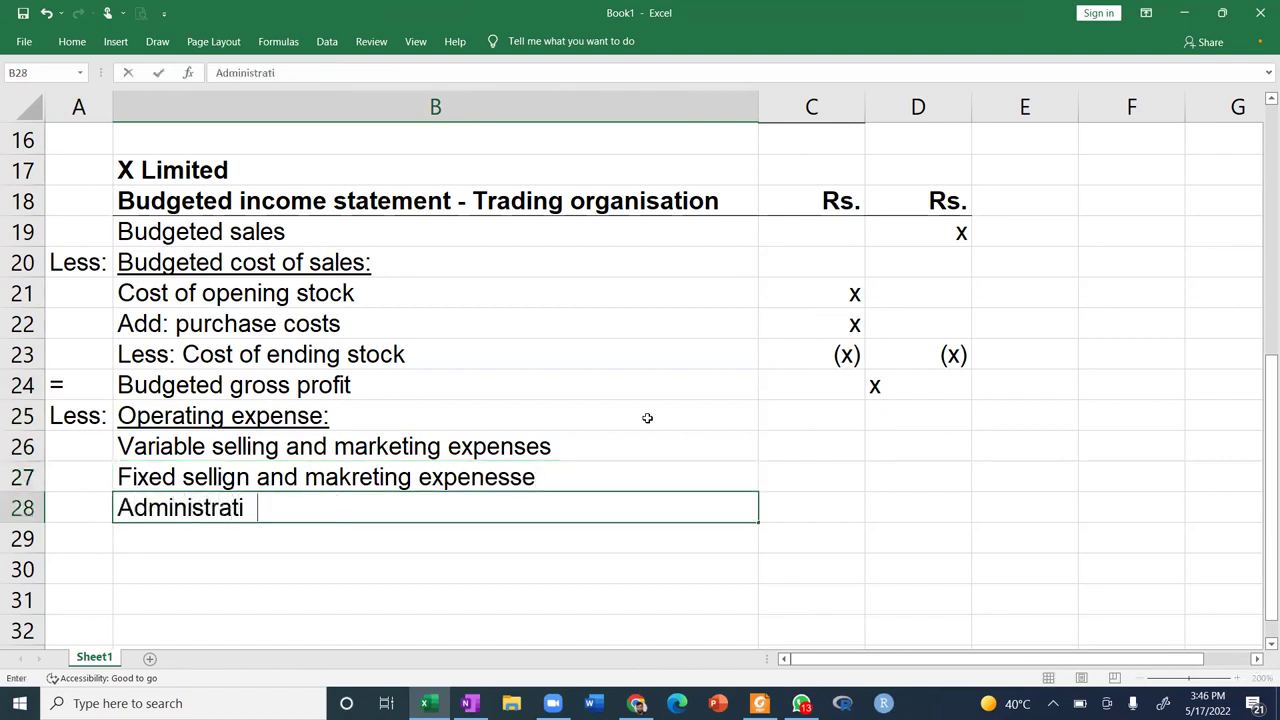
pyautogui.press('Return')
# Correct the spelling of "selling" and "expenses" in the fixed selling line in B27.
pyautogui.press('Up')
pyautogui.press('Up')
pyautogui.press('F2')
pyautogui.press('Left')
pyautogui.press('Left')
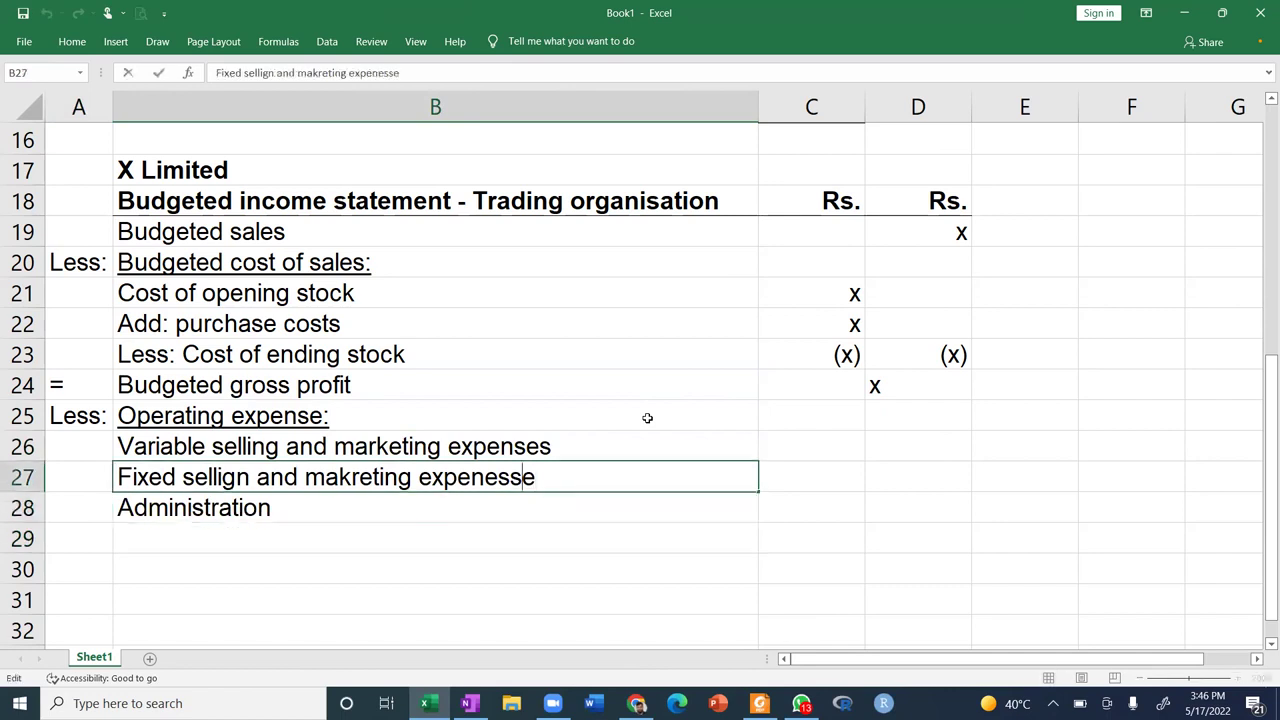
pyautogui.press('BackSpace')
pyautogui.press('BackSpace')
pyautogui.write('ses')
pyautogui.press('Left')
pyautogui.press('BackSpace')
pyautogui.press('Right')
pyautogui.write('g')
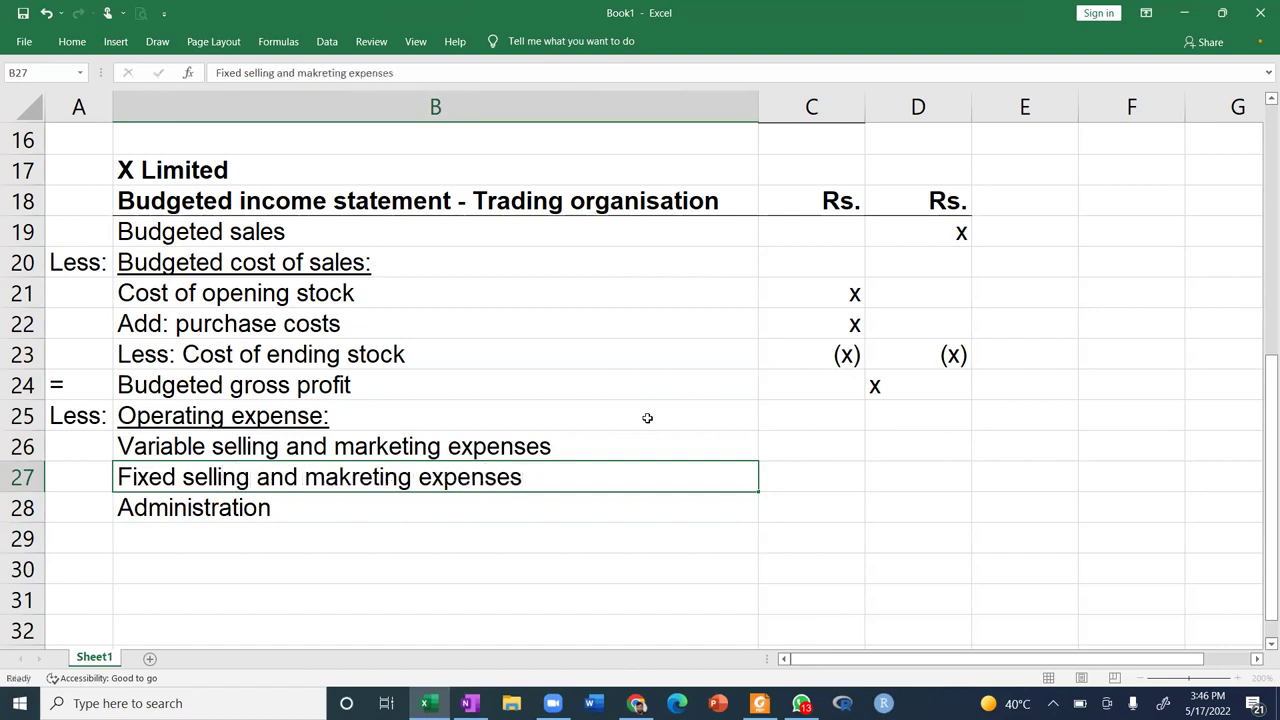
# Enter x as the placeholder amount for the three operating expense lines in C26, C27 and C28.
pyautogui.press('Return')
pyautogui.press('Right')
pyautogui.press('Up')
pyautogui.press('Right')
pyautogui.press('Up')
pyautogui.press('Left')
pyautogui.write('x')
pyautogui.press('Return')
pyautogui.write('x')
pyautogui.press('Return')
pyautogui.write('x')
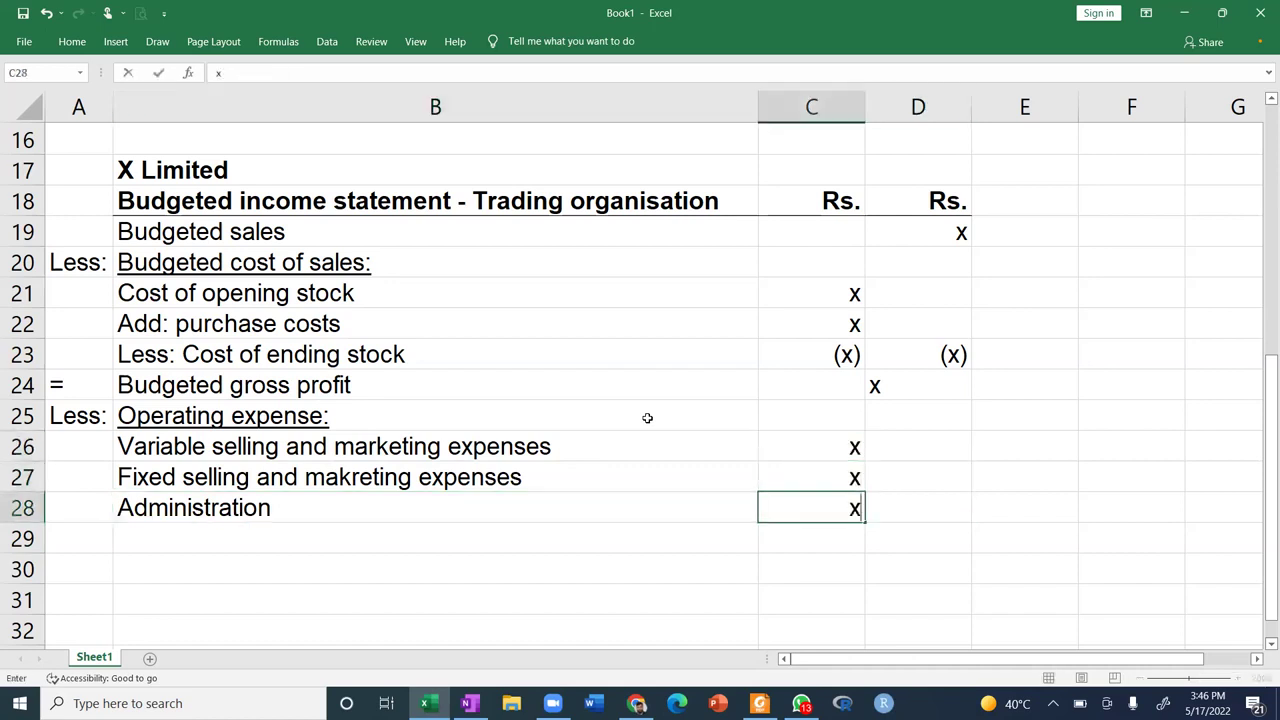
# Enter (x) in D28 as the deducted total of the operating expenses.
pyautogui.press('Right')
pyautogui.write('(x)')
pyautogui.press('Return')
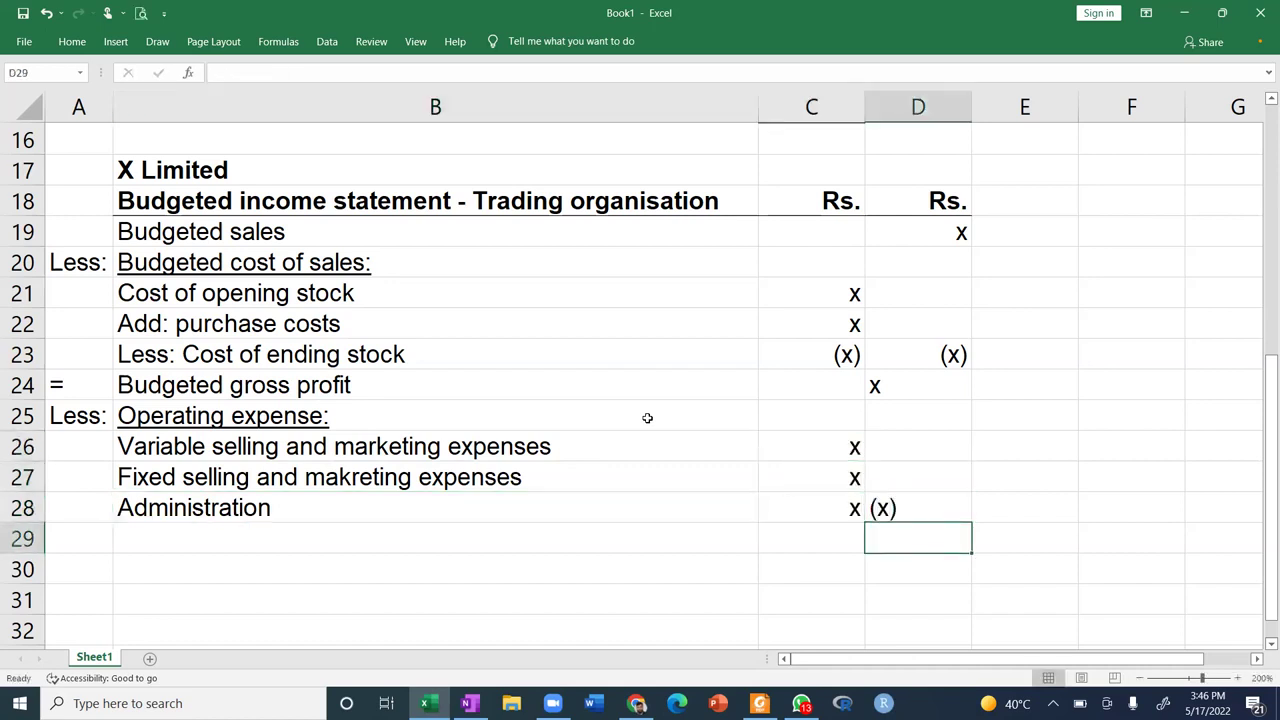
# Enter the line "Budgeted net profit" in B29, below the administration line.
pyautogui.press('Left')
pyautogui.press('Left')
pyautogui.press('Left')
pyautogui.press('Right')
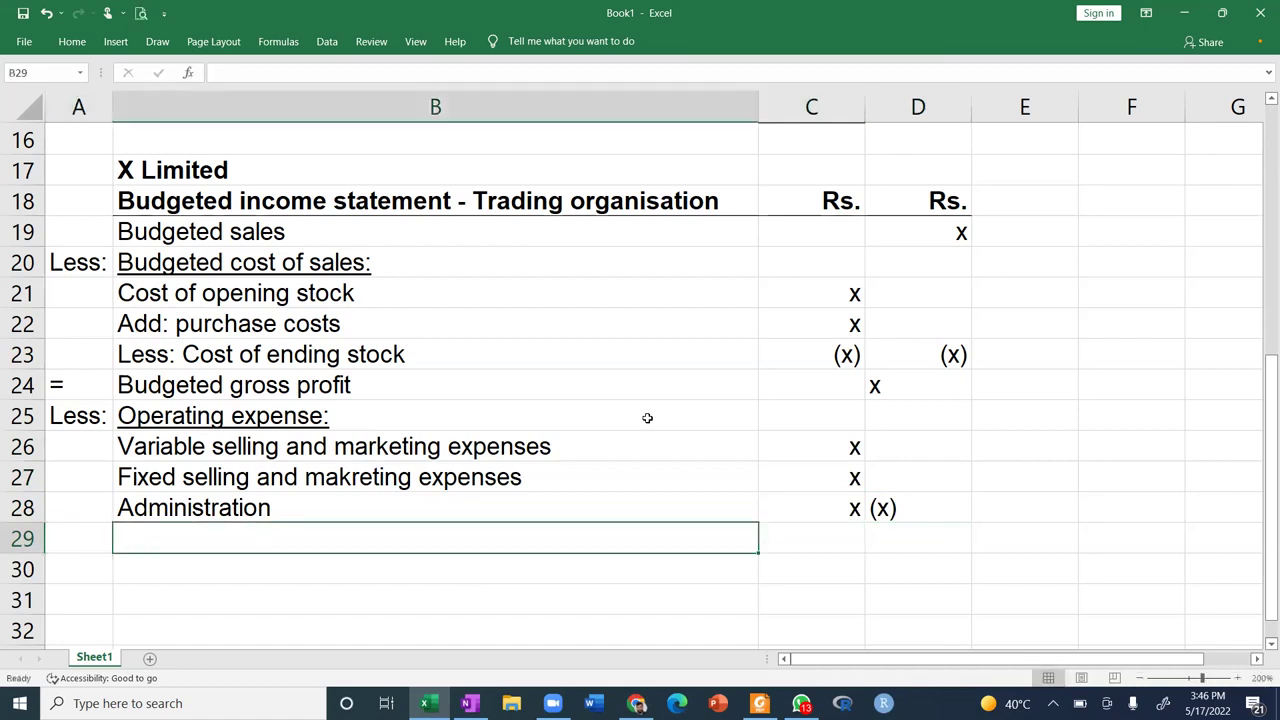
pyautogui.write('Budgeted net ')
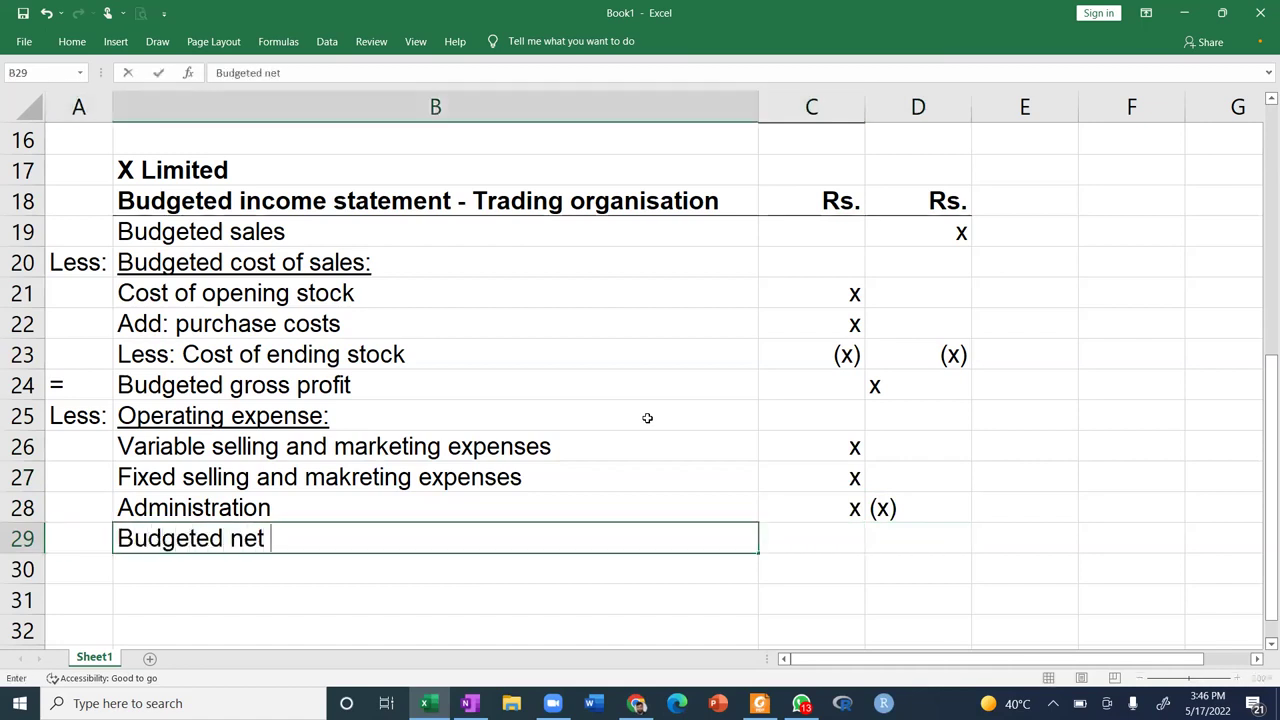
pyautogui.write('profit')
pyautogui.press('Return')
# Put an equals sign as text in A29, beside the budgeted net profit line.
pyautogui.press('Left')
pyautogui.press('Up')
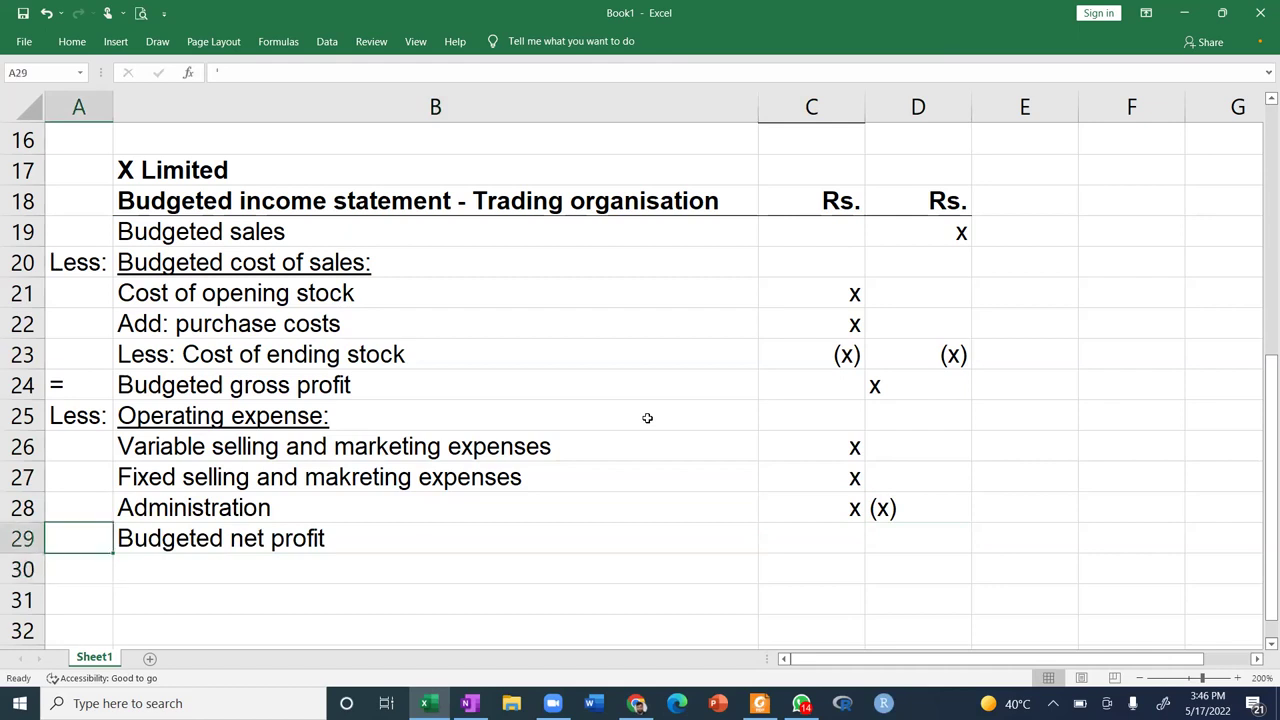
pyautogui.write("'")
pyautogui.hotkey('ctrl', 'Return')
pyautogui.write("'=")
pyautogui.hotkey('ctrl', 'Return')
# Add a bottom border to C28, under the administration amount.
pyautogui.press('Up')
pyautogui.press('Right')
pyautogui.press('Right')
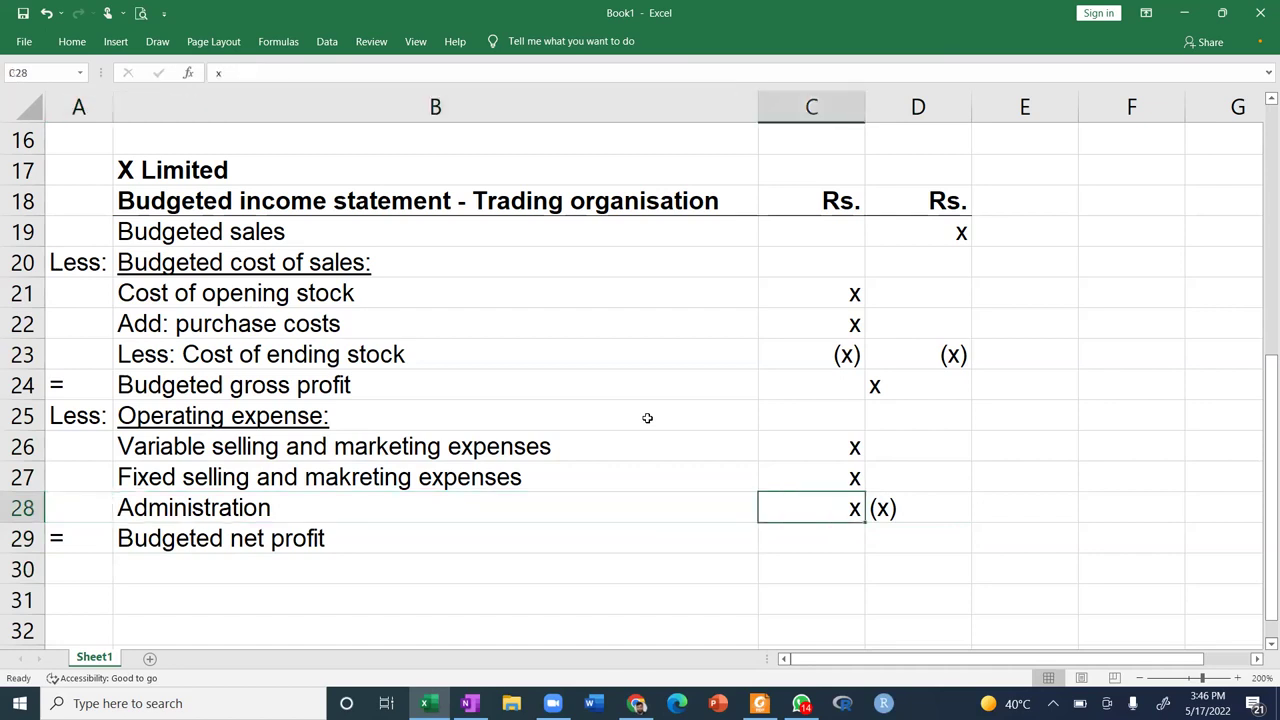
pyautogui.click(72, 41)
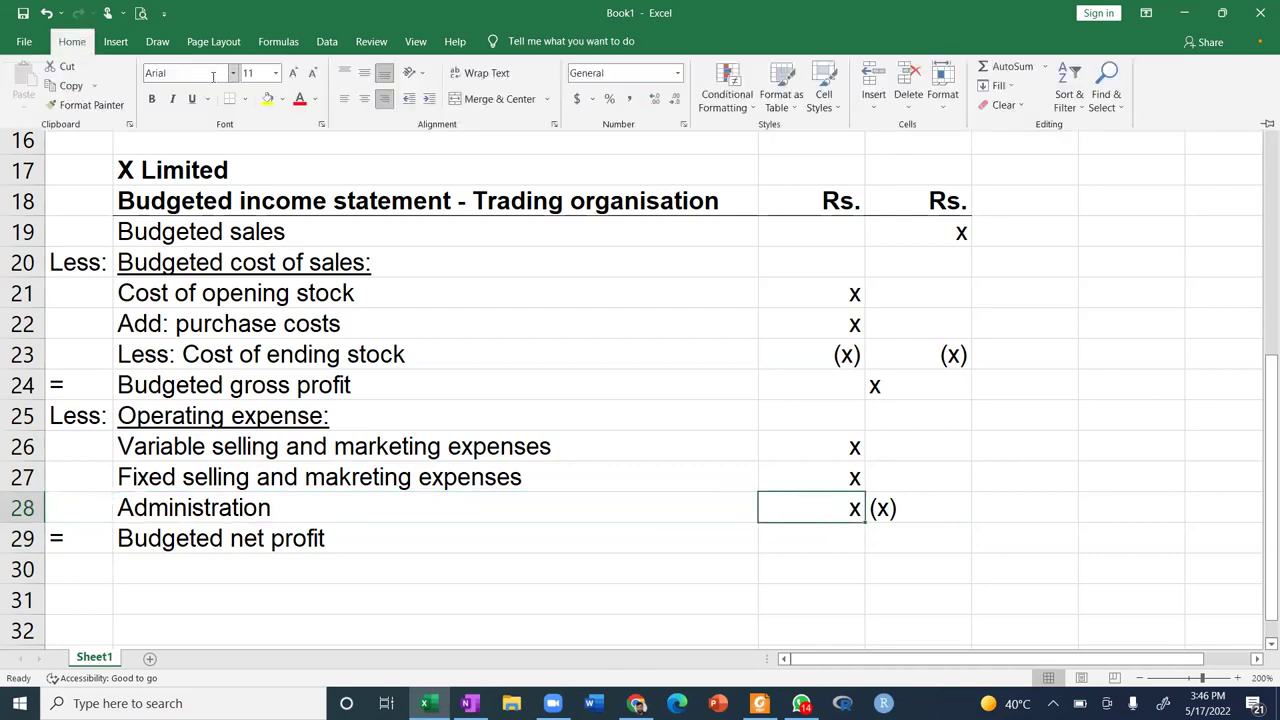
pyautogui.click(615, 479)
# Add a bottom border to C23, under the cost of ending stock amount.
pyautogui.press('Up')
pyautogui.press('Up')
pyautogui.press('Up')
pyautogui.press('Up')
pyautogui.press('Up')
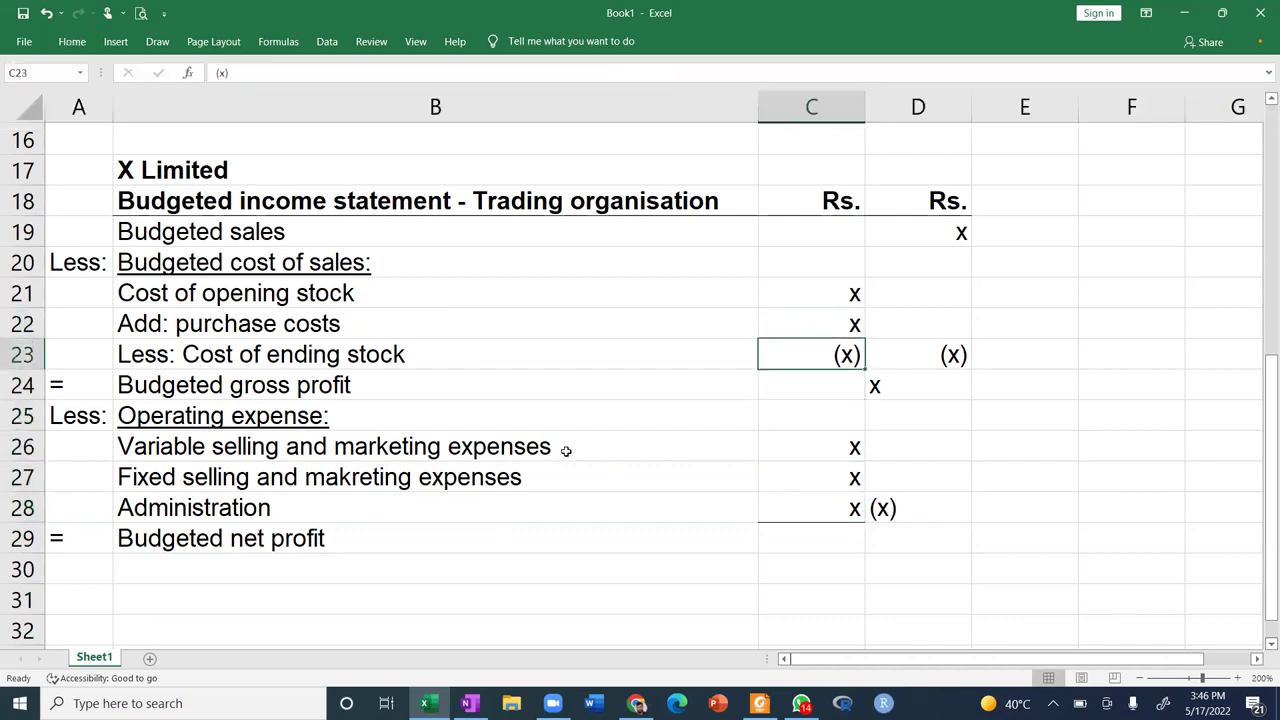
pyautogui.click(72, 41)
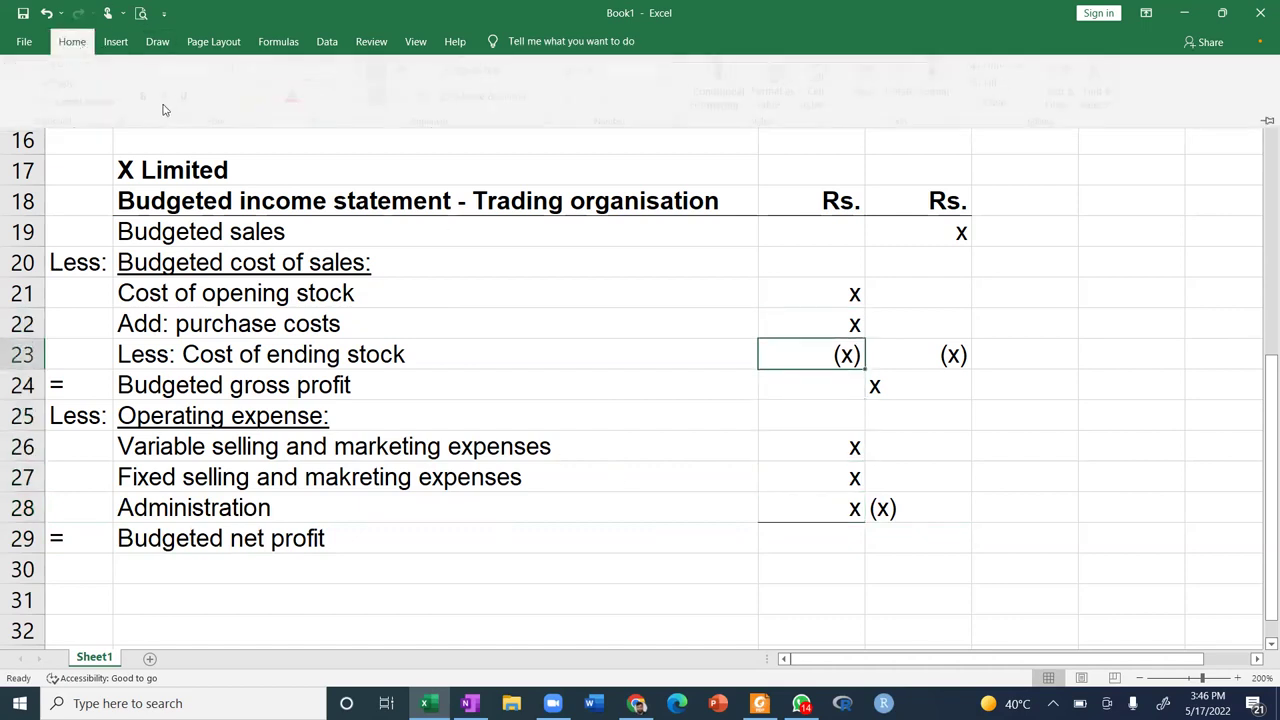
pyautogui.click(773, 371)
# Right-align all of column D.
pyautogui.press('Right')
pyautogui.press('Up')
pyautogui.press('Down')
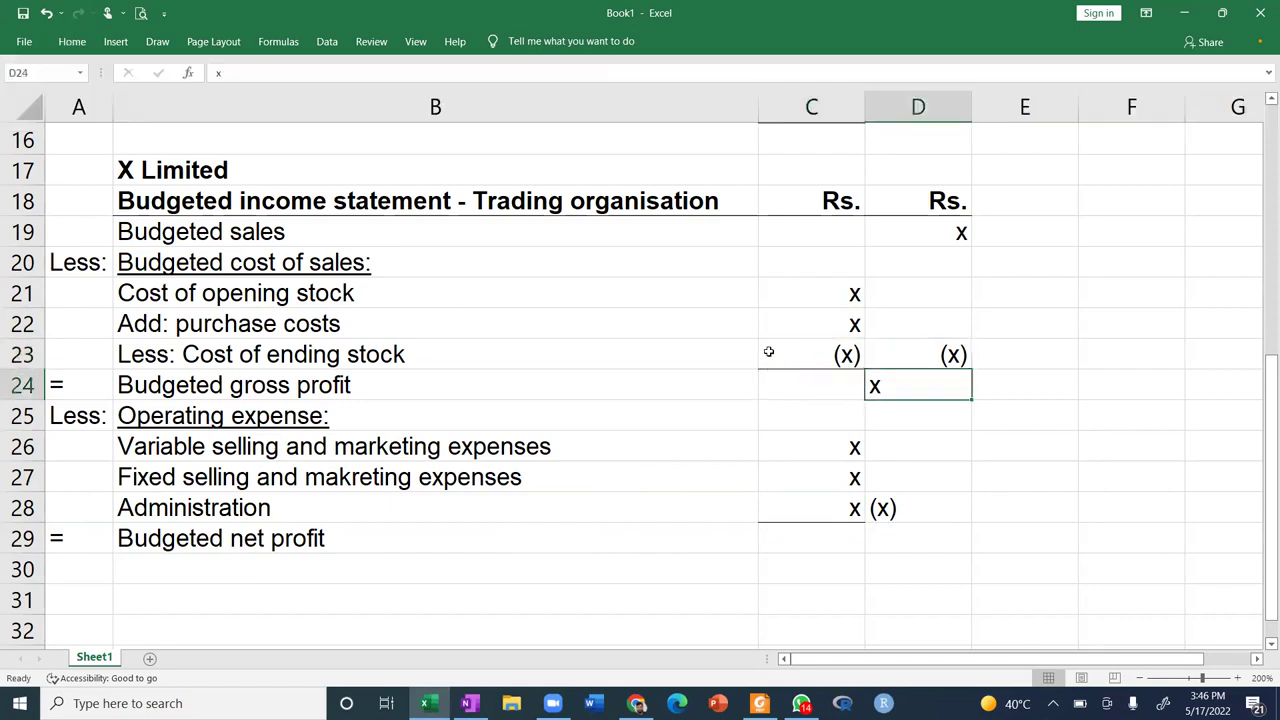
pyautogui.click(940, 99)
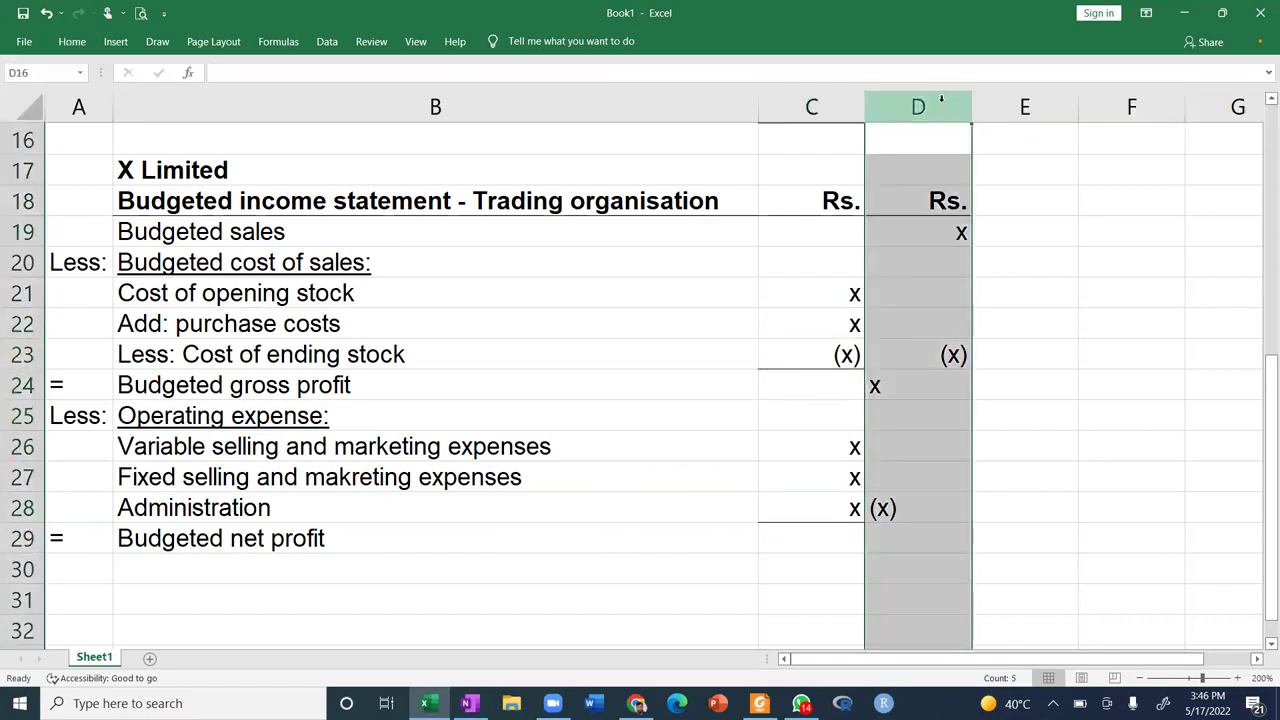
pyautogui.click(70, 44)
pyautogui.click(384, 98)
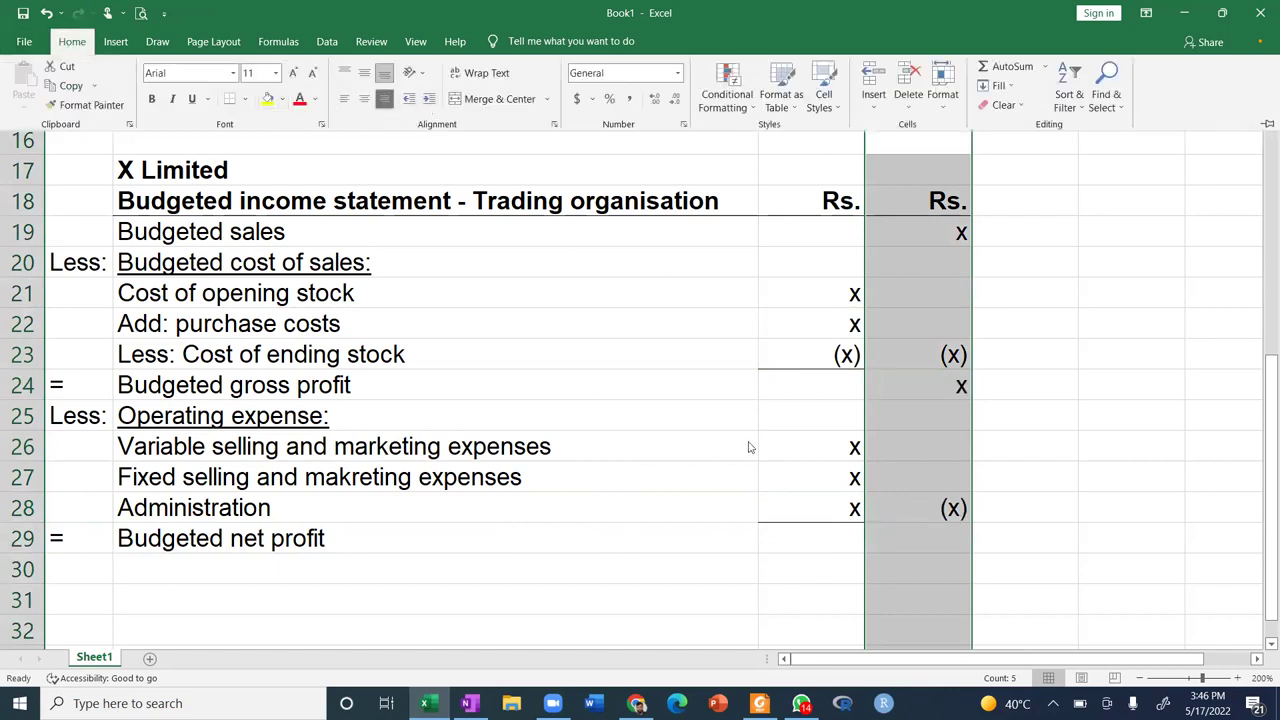
# Apply a top and double bottom border to D29, in the budgeted net profit row.
pyautogui.press('Down')
pyautogui.press('Down')
pyautogui.press('Down')
pyautogui.press('Down')
pyautogui.press('Down')
pyautogui.press('Down')
pyautogui.press('Down')
pyautogui.press('Down')
pyautogui.press('Down')
pyautogui.press('Down')
pyautogui.press('Down')
pyautogui.press('Down')
pyautogui.press('Down')
pyautogui.click(70, 41)
pyautogui.click(245, 100)
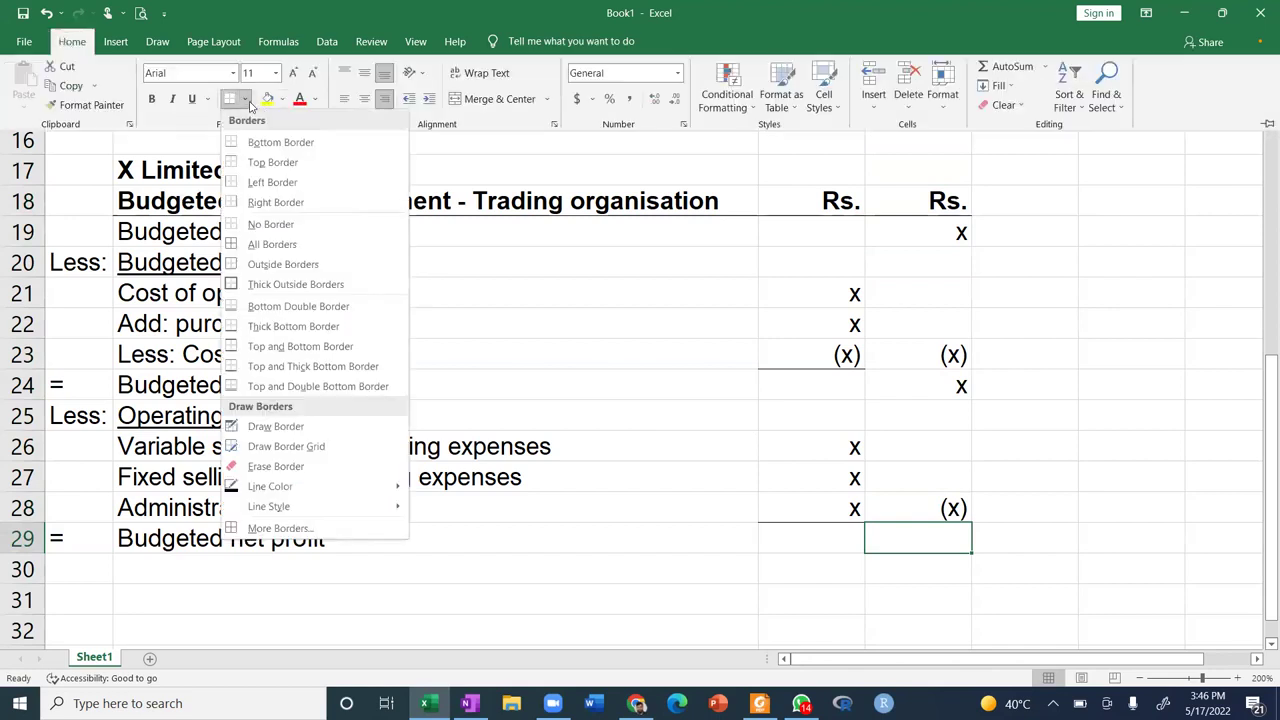
pyautogui.click(300, 386)
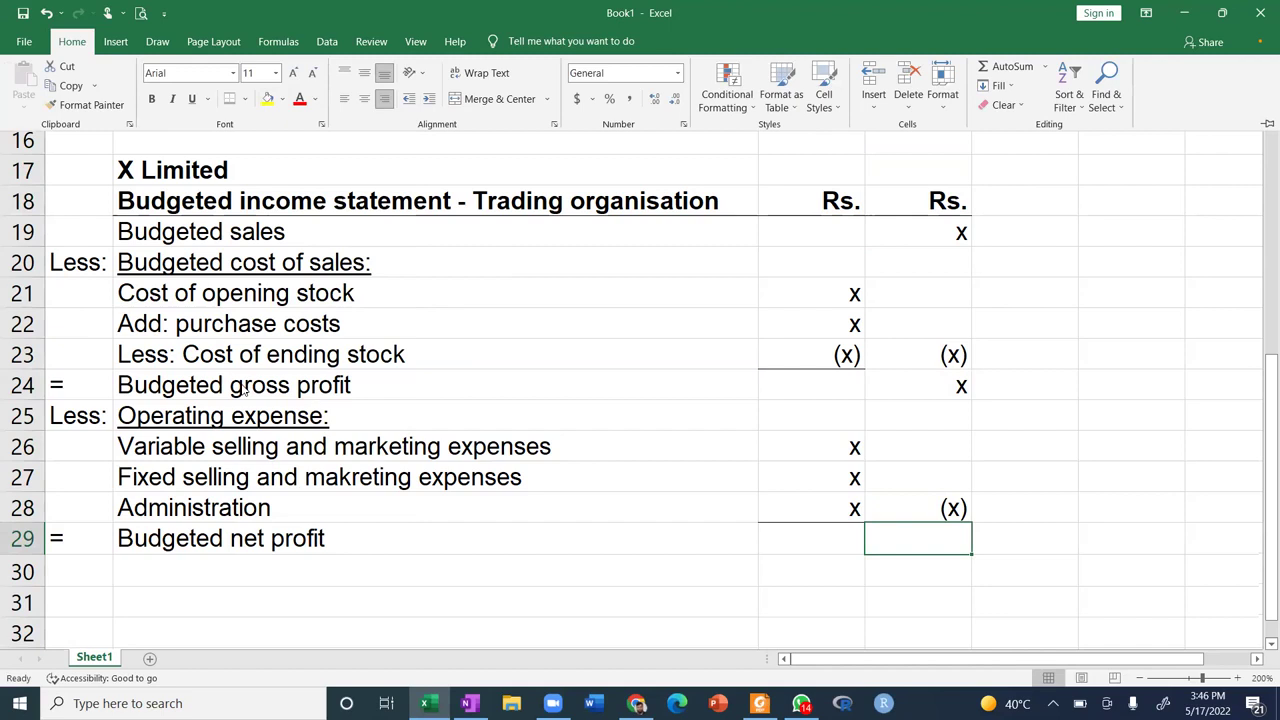
# Enter x in D29 as the budgeted net profit amount.
pyautogui.write('x')
pyautogui.press('Return')
pyautogui.press('Return')
pyautogui.press('Return')
# Add a bottom border to D23, under the deducted cost of sales total.
pyautogui.press('Up')
pyautogui.press('Up')
pyautogui.press('Up')
pyautogui.press('Up')
pyautogui.press('Up')
pyautogui.press('Up')
pyautogui.press('Up')
pyautogui.press('Up')
pyautogui.press('Up')
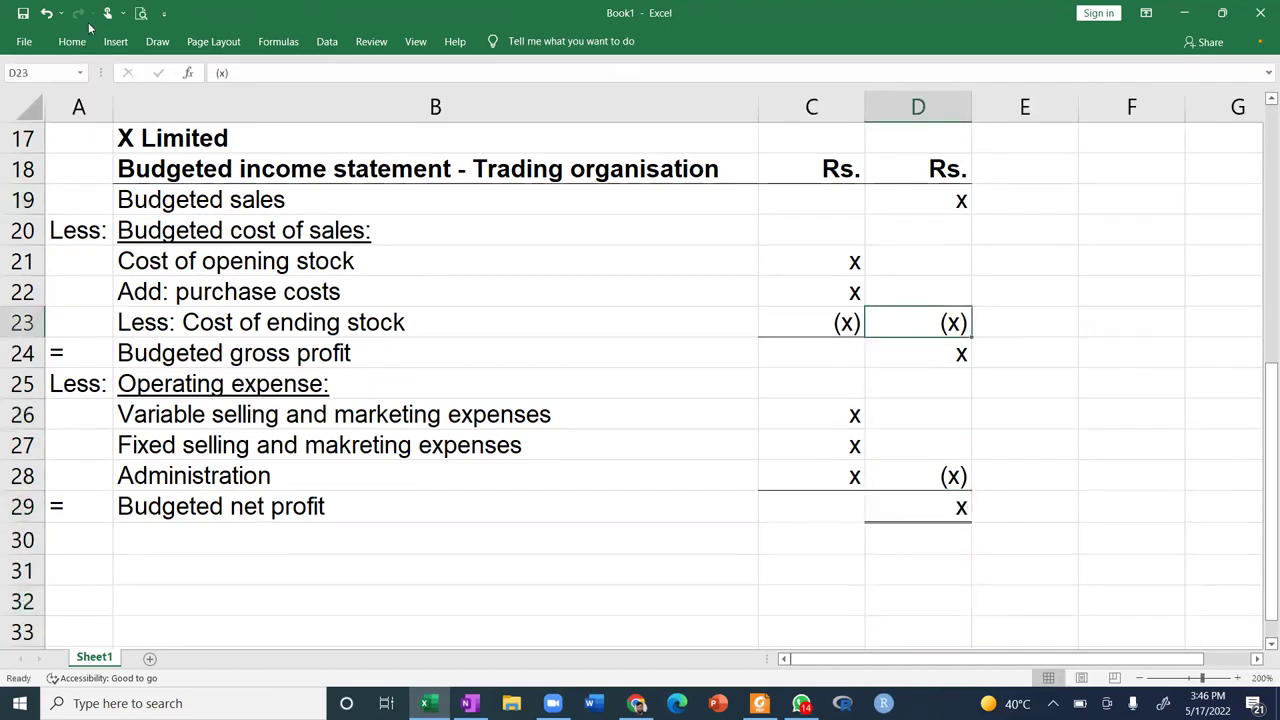
pyautogui.click(72, 41)
pyautogui.click(244, 98)
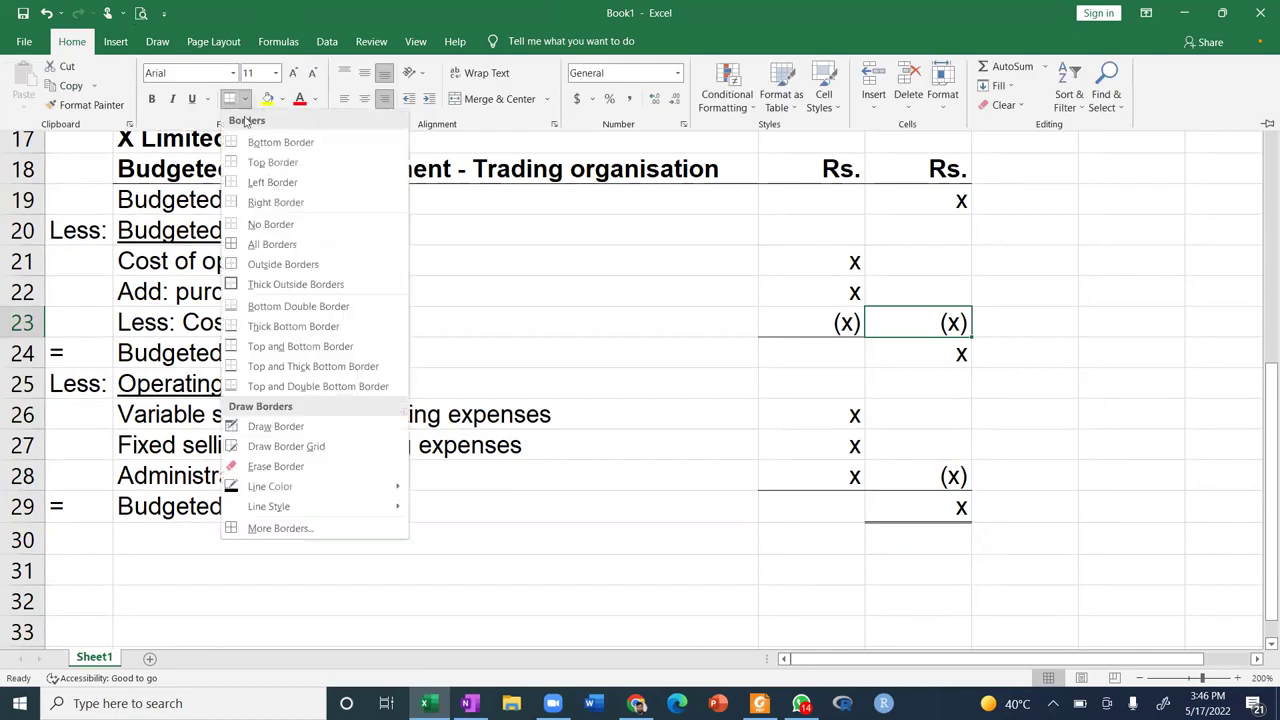
pyautogui.click(281, 142)
pyautogui.press('Down')
pyautogui.press('Up')
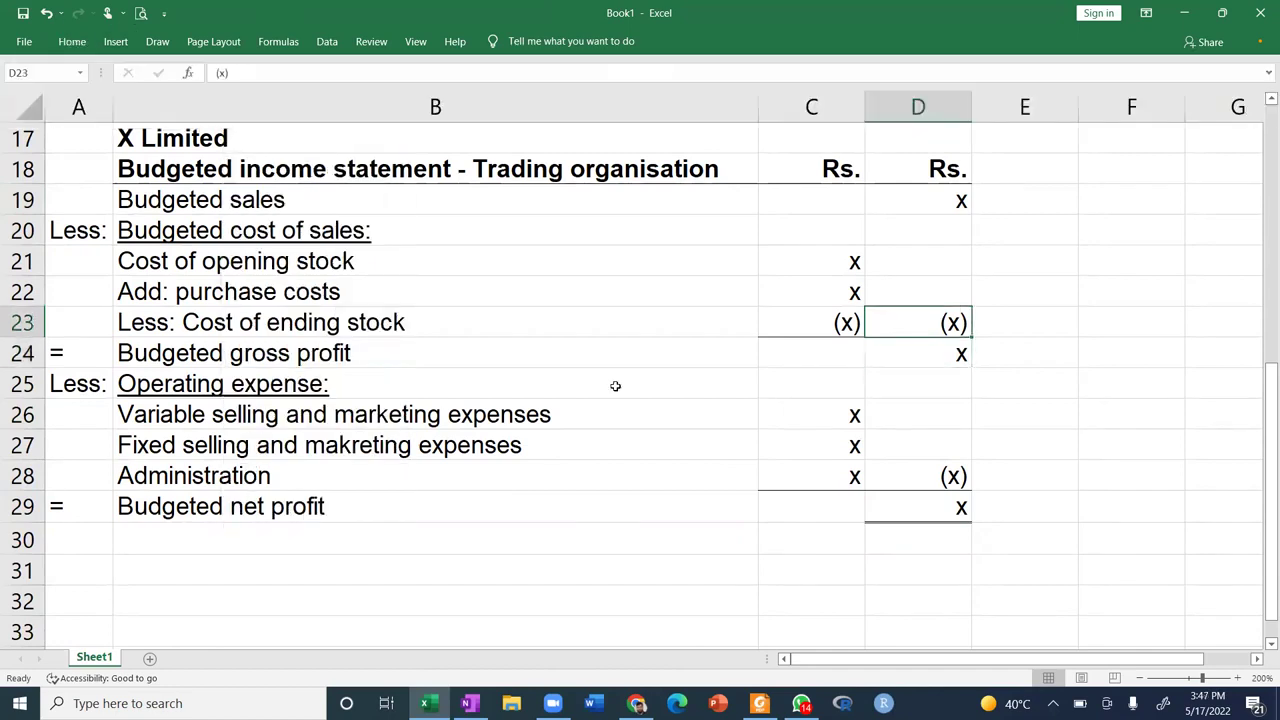
# Review the trading organisation statement from above its heading down to the budgeted net profit line.
pyautogui.press('Up')
pyautogui.press('Up')
pyautogui.press('Up')
pyautogui.press('Up')
pyautogui.press('Up')
pyautogui.press('Up')
pyautogui.press('Up')
pyautogui.press('Up')
pyautogui.press('Up')
pyautogui.press('Up')
pyautogui.press('Up')
pyautogui.press('Left')
pyautogui.press('Left')
pyautogui.press('Down')
pyautogui.press('Down')
pyautogui.press('Down')
pyautogui.press('Down')
pyautogui.press('Down')
pyautogui.press('Down')
pyautogui.press('Down')
pyautogui.press('Down')
pyautogui.press('Down')
pyautogui.press('Down')
pyautogui.press('Down')
pyautogui.press('Down')
pyautogui.press('Down')
pyautogui.press('Down')
pyautogui.press('Down')
pyautogui.press('Down')
pyautogui.press('Down')
pyautogui.press('Down')
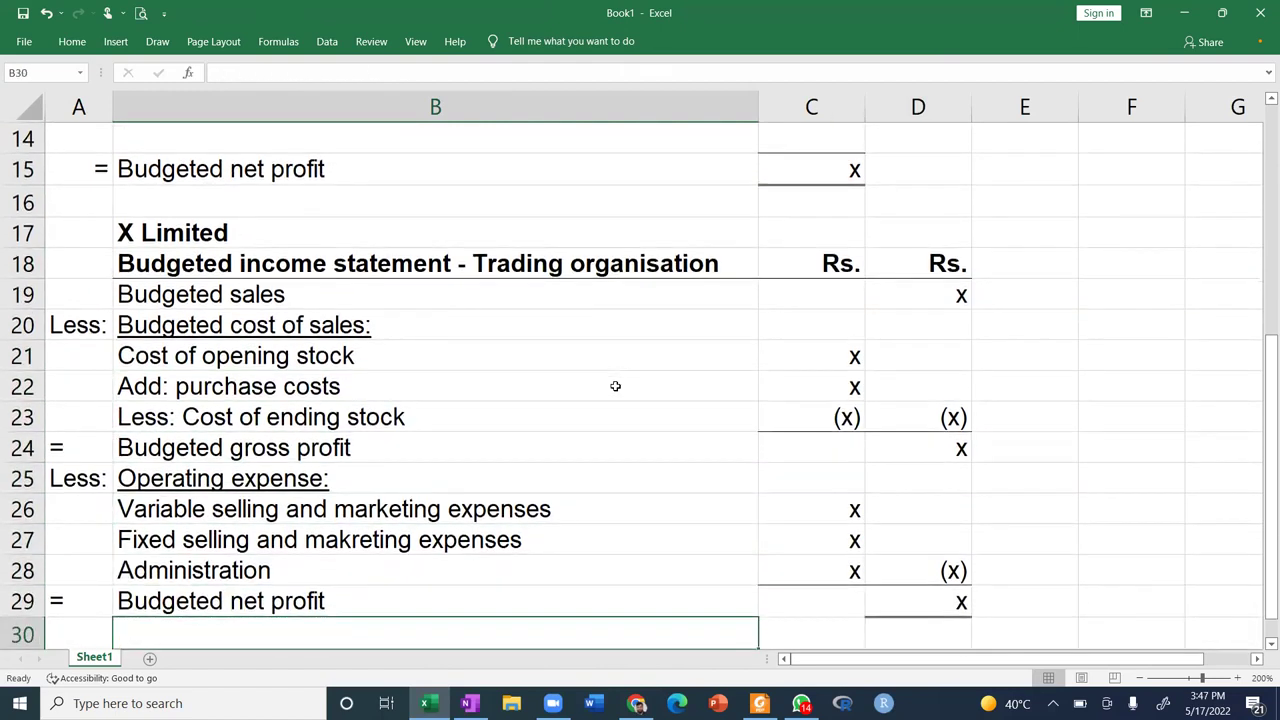
# Extend the label in B28 to read "Administration cost".
pyautogui.press('Up')
pyautogui.press('Up')
pyautogui.press('F2')
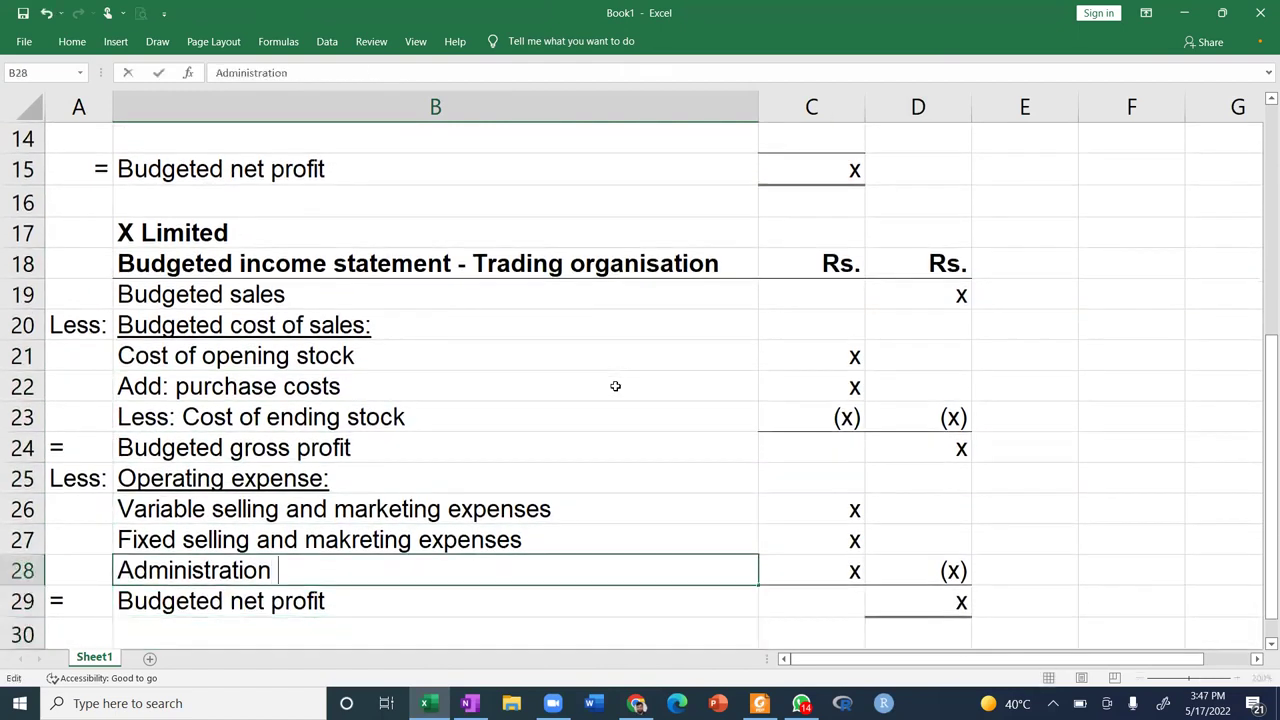
pyautogui.write('cost')
pyautogui.press('Return')
# Copy the whole trading organisation income statement in A17:D29, including its X Limited heading.
pyautogui.press('Up')
pyautogui.press('Up')
pyautogui.press('Up')
pyautogui.press('Up')
pyautogui.press('Up')
pyautogui.press('Up')
pyautogui.press('Up')
pyautogui.press('Up')
pyautogui.press('Up')
pyautogui.press('Up')
pyautogui.press('Left')
pyautogui.press('Up')
pyautogui.press('Up')
pyautogui.hotkey('shift', 'Right')
pyautogui.hotkey('shift', 'Right')
pyautogui.hotkey('shift', 'Right')
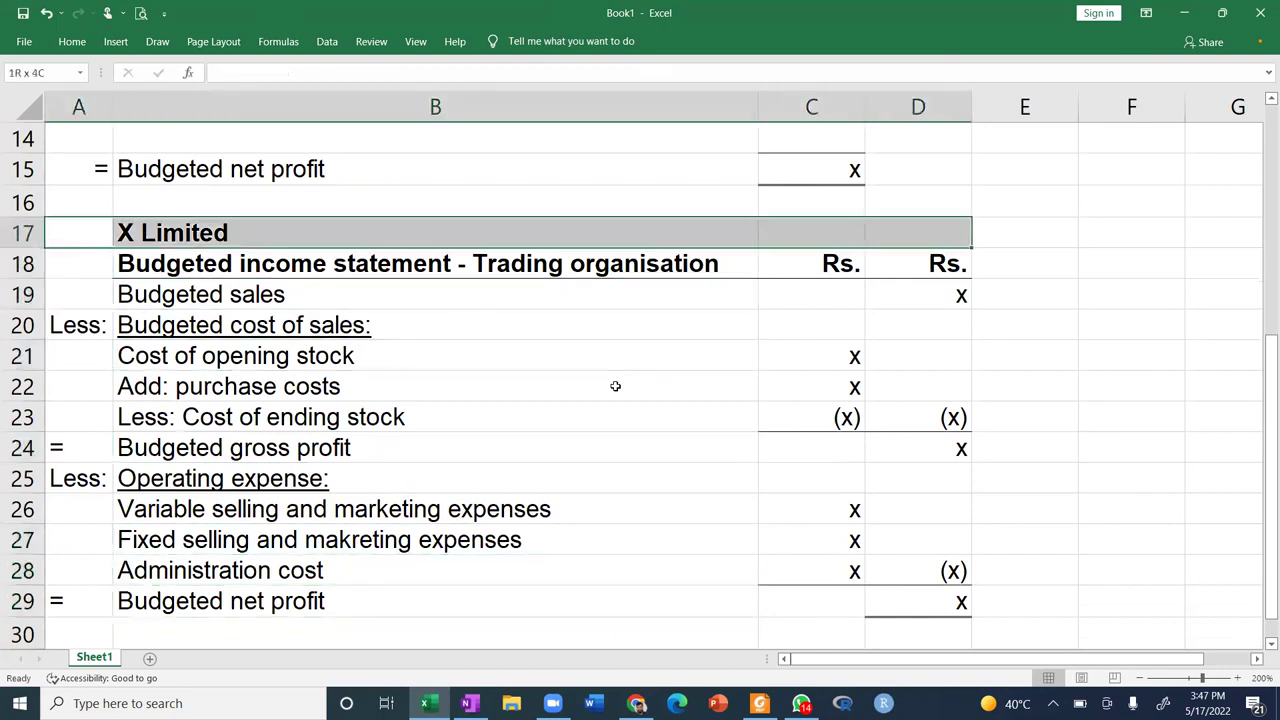
pyautogui.hotkey('shift', 'Down')
pyautogui.hotkey('shift', 'Down')
pyautogui.hotkey('shift', 'Down')
pyautogui.hotkey('shift', 'Down')
pyautogui.hotkey('shift', 'Down')
pyautogui.hotkey('shift', 'Down')
pyautogui.hotkey('shift', 'Down')
pyautogui.hotkey('shift', 'Down')
pyautogui.hotkey('shift', 'Down')
pyautogui.hotkey('shift', 'Down')
pyautogui.hotkey('shift', 'Down')
pyautogui.hotkey('shift', 'Down')
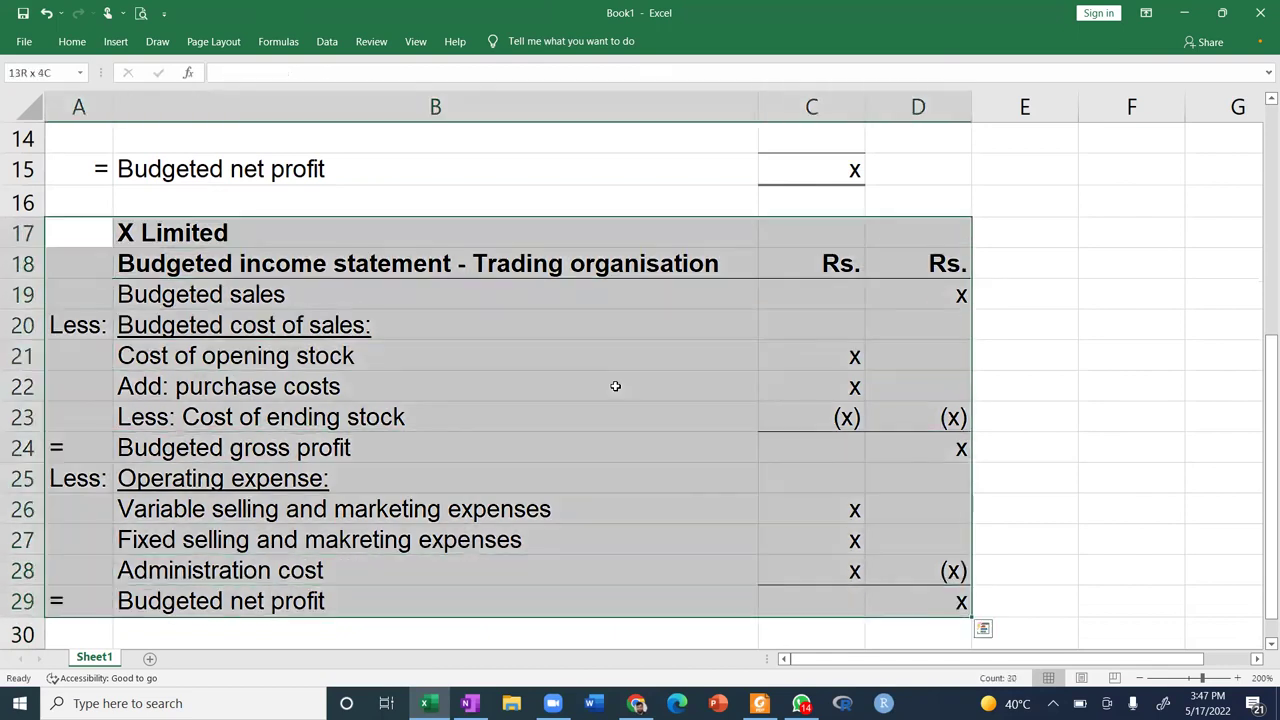
pyautogui.hotkey('ctrl', 'c')
# Paste the copied statement below the original, starting at A31, leaving one blank row between them.
pyautogui.press('Down')
pyautogui.press('Down')
pyautogui.press('Down')
pyautogui.press('Down')
pyautogui.press('Down')
pyautogui.press('Down')
pyautogui.press('Down')
pyautogui.press('Down')
pyautogui.press('Down')
pyautogui.press('Down')
pyautogui.press('Down')
pyautogui.press('Down')
pyautogui.press('Down')
pyautogui.press('Down')
pyautogui.press('Down')
pyautogui.press('Down')
pyautogui.press('Down')
pyautogui.press('Down')
pyautogui.press('Down')
pyautogui.press('Down')
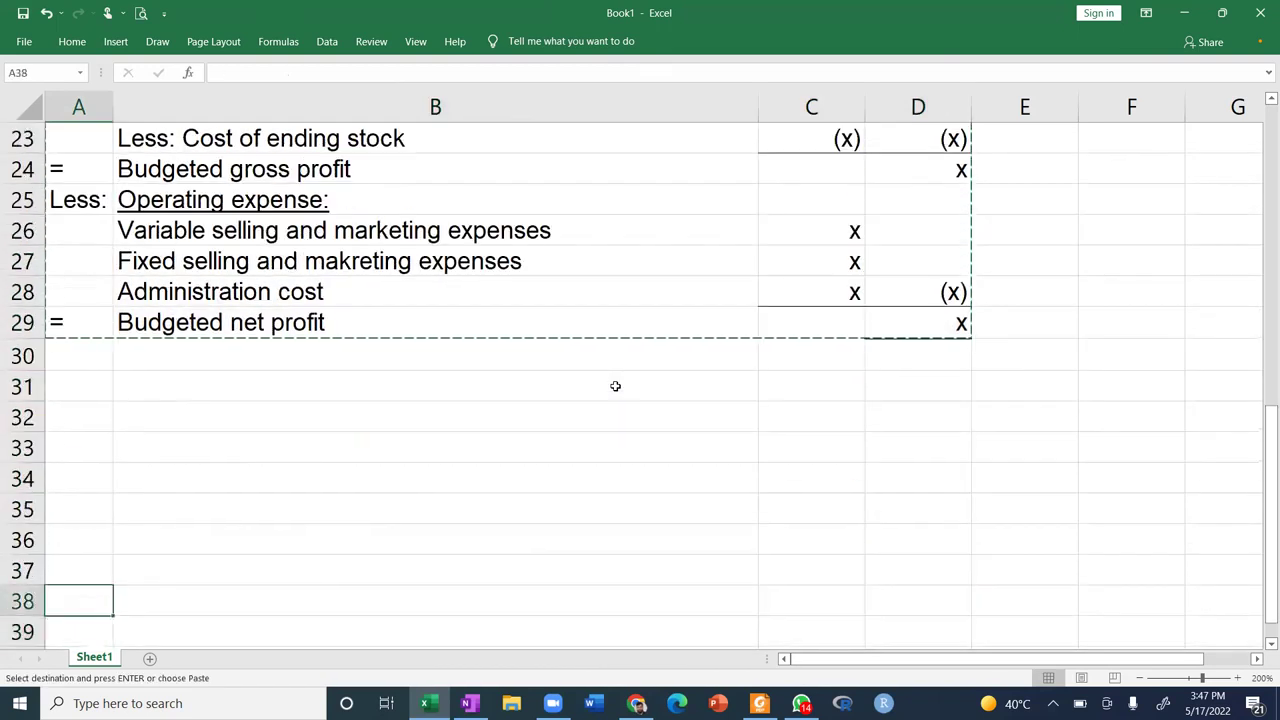
pyautogui.press('Down')
pyautogui.press('Down')
pyautogui.press('Down')
pyautogui.press('Down')
pyautogui.press('Up')
pyautogui.press('Up')
pyautogui.press('Up')
pyautogui.press('Up')
pyautogui.press('Up')
pyautogui.press('Up')
pyautogui.press('Up')
pyautogui.press('Up')
pyautogui.press('Up')
pyautogui.press('Up')
pyautogui.press('Up')
pyautogui.press('Up')
pyautogui.press('Up')
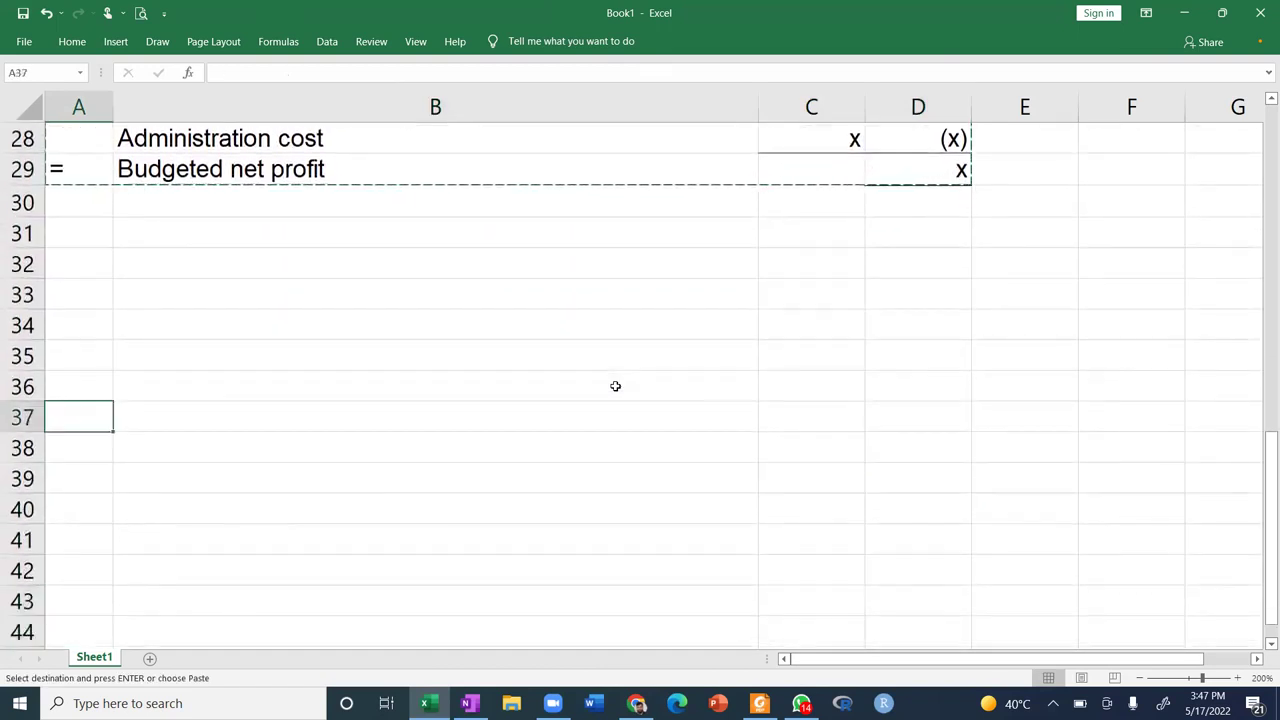
pyautogui.press('Down')
pyautogui.hotkey('ctrl', 'v')
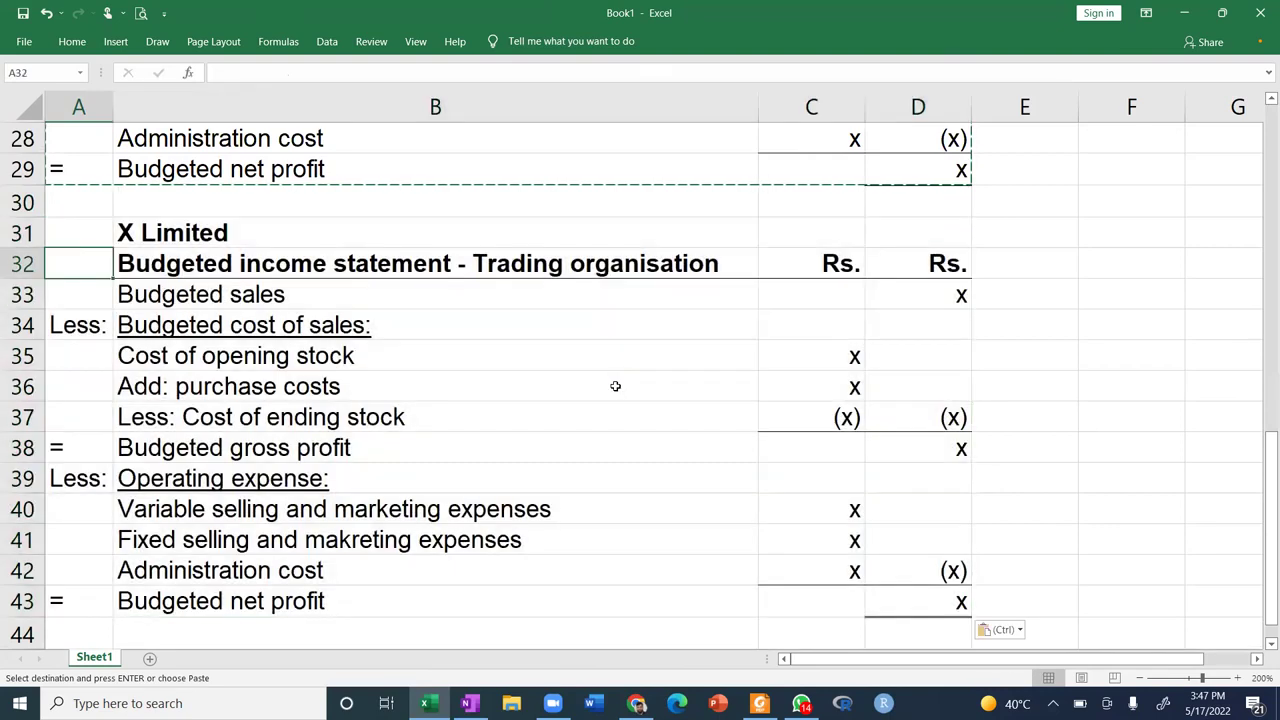
# Change the copied statement's title in B32 to "Budgeted income statement - Absorption costing".
pyautogui.press('Down')
pyautogui.press('Right')
pyautogui.press('F2')
pyautogui.press('BackSpace')
pyautogui.press('BackSpace')
pyautogui.press('BackSpace')
pyautogui.press('BackSpace')
pyautogui.press('BackSpace')
pyautogui.press('BackSpace')
pyautogui.press('BackSpace')
pyautogui.press('BackSpace')
pyautogui.press('BackSpace')
pyautogui.press('BackSpace')
pyautogui.press('BackSpace')
pyautogui.press('BackSpace')
pyautogui.press('BackSpace')
pyautogui.press('BackSpace')
pyautogui.press('BackSpace')
pyautogui.press('BackSpace')
pyautogui.press('BackSpace')
pyautogui.press('BackSpace')
pyautogui.press('BackSpace')
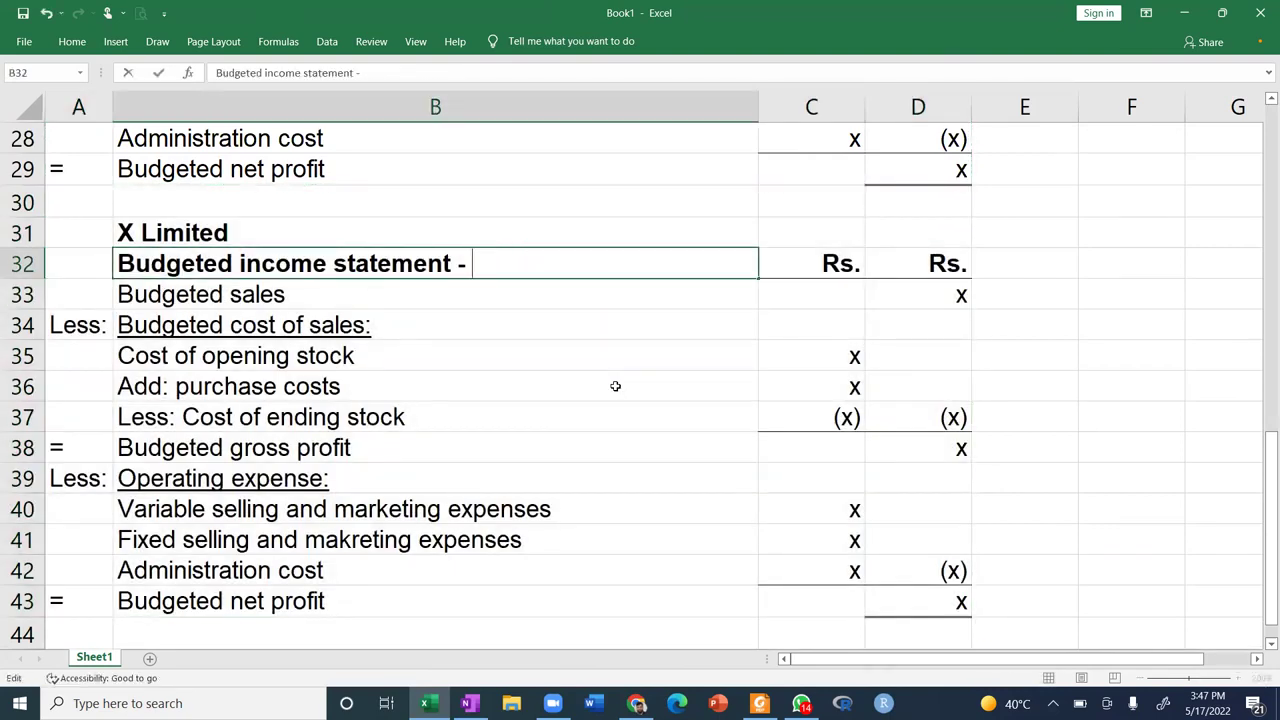
pyautogui.write('Absorption costing')
pyautogui.press('Return')
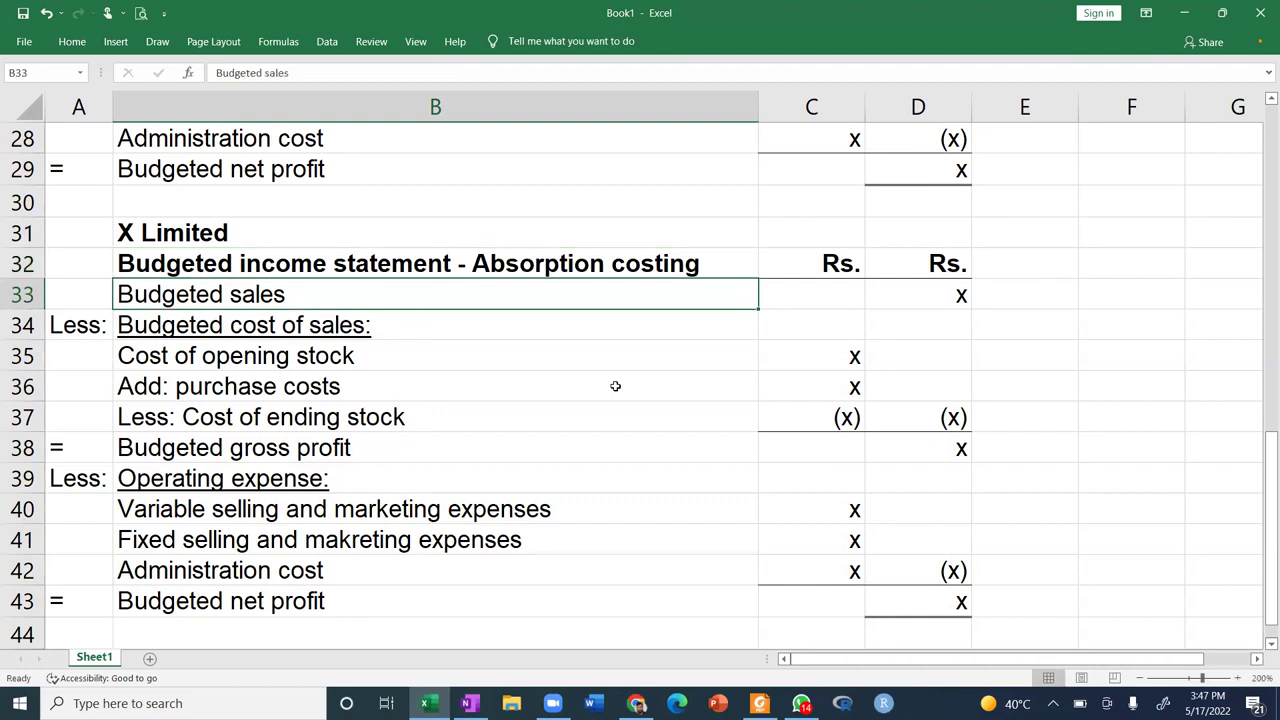
# Insert at least ten blank rows at row 35, between the budgeted cost of sales heading and the cost of opening stock line.
pyautogui.press('Left')
pyautogui.press('Down')
pyautogui.press('Right')
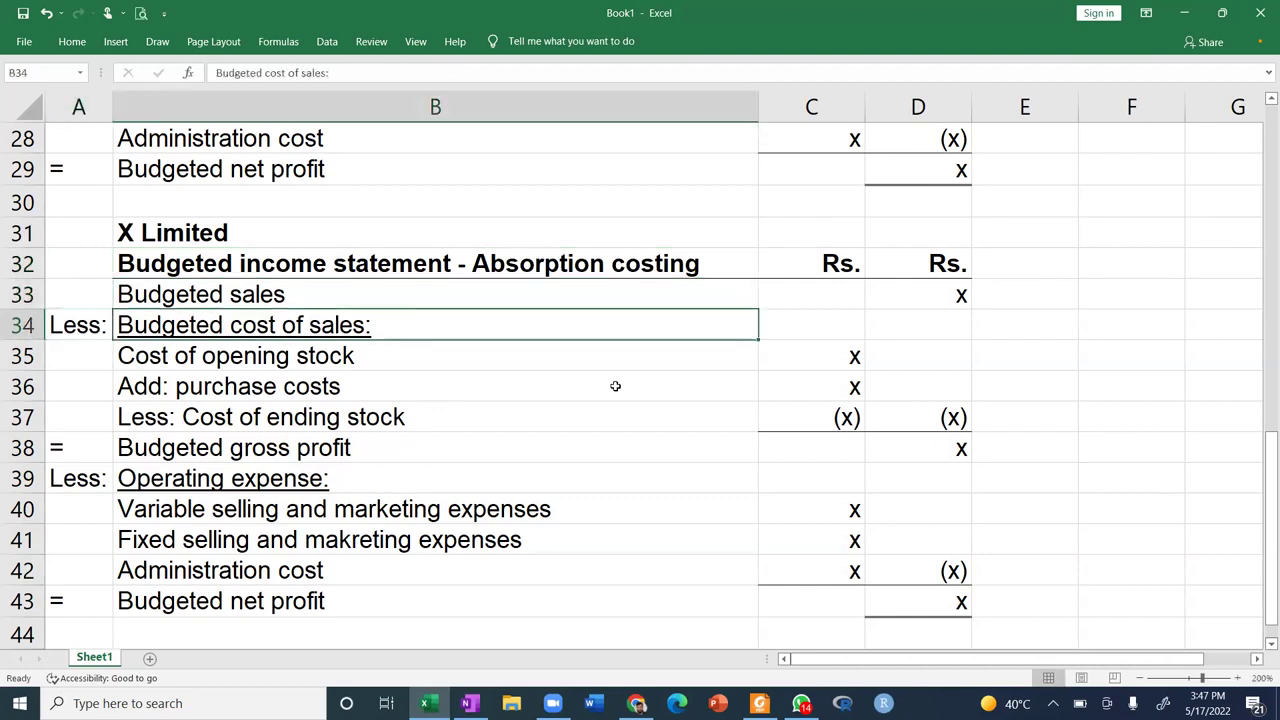
pyautogui.click(11, 351)
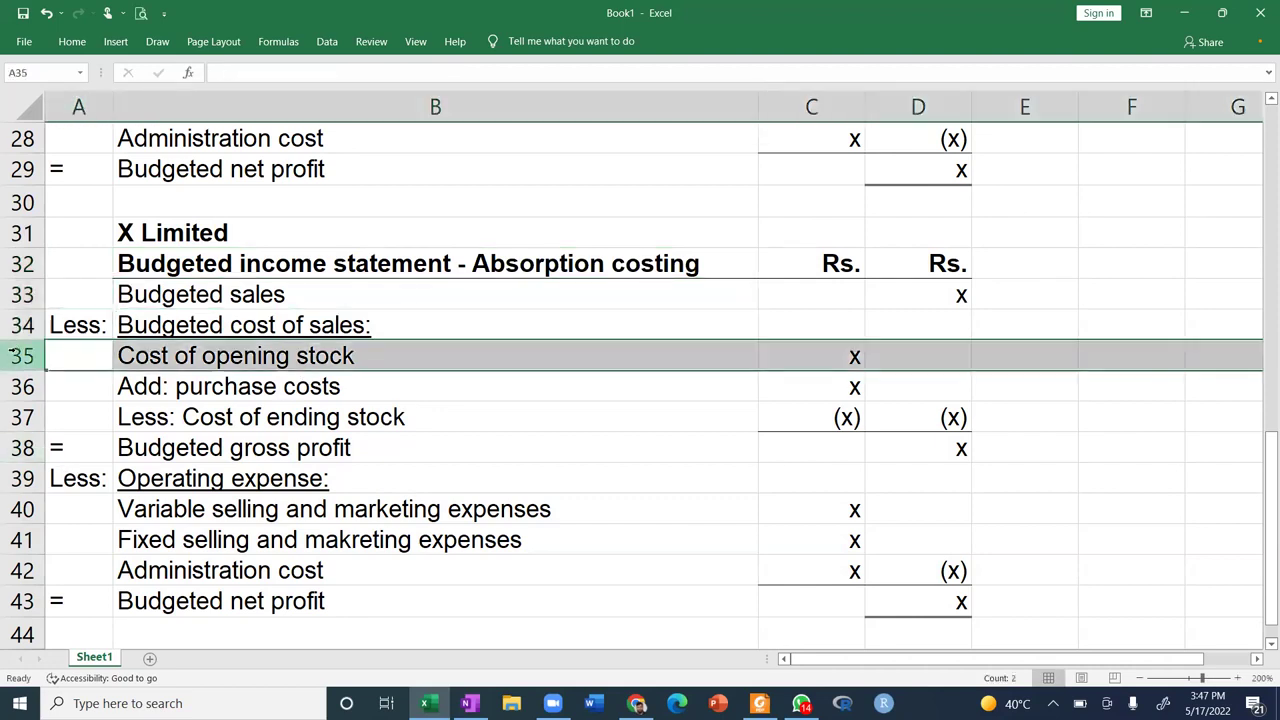
pyautogui.hotkey('ctrl', '+')
pyautogui.hotkey('ctrl', '+')
pyautogui.hotkey('ctrl', '+')
pyautogui.hotkey('ctrl', '+')
pyautogui.hotkey('ctrl', '+')
pyautogui.hotkey('ctrl', '+')
pyautogui.hotkey('ctrl', '+')
pyautogui.hotkey('ctrl', '+')
pyautogui.hotkey('ctrl', '+')
pyautogui.hotkey('ctrl', '+')
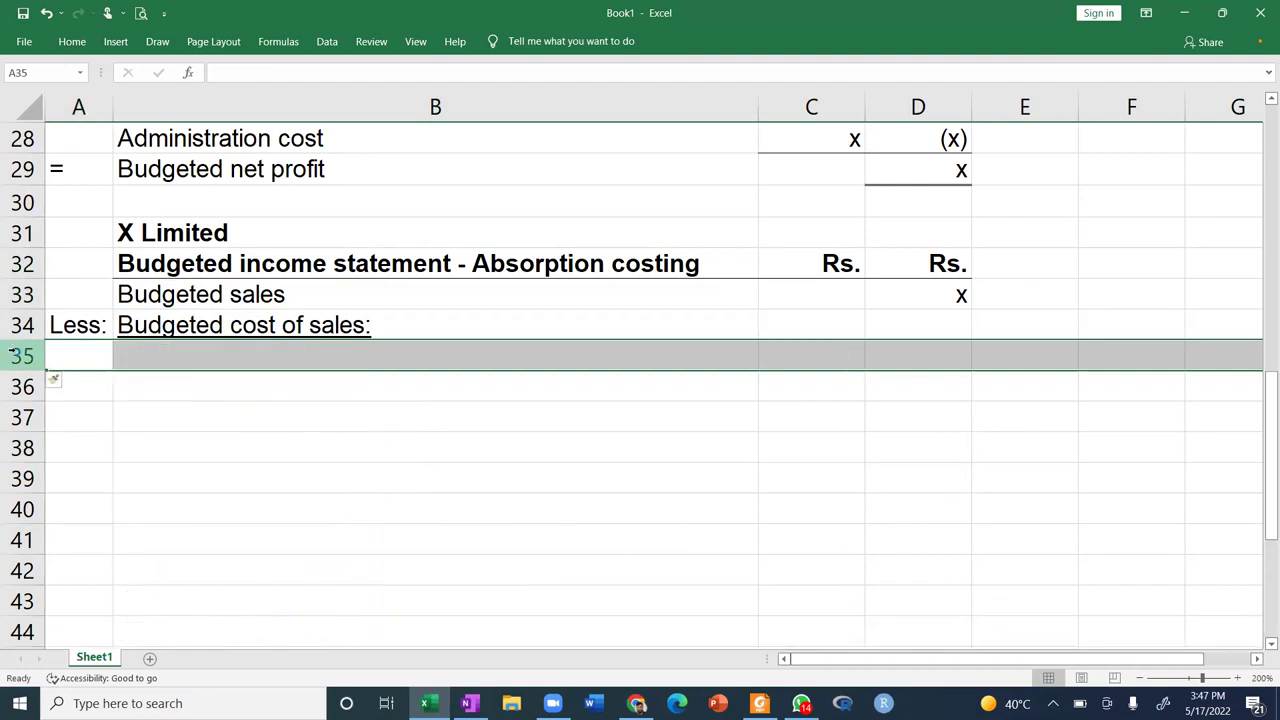
# Extend the label in B33 to read "Budgeted sales revenue".
pyautogui.press('Right')
pyautogui.press('Up')
pyautogui.press('Up')
pyautogui.press('Right')
pyautogui.press('Left')
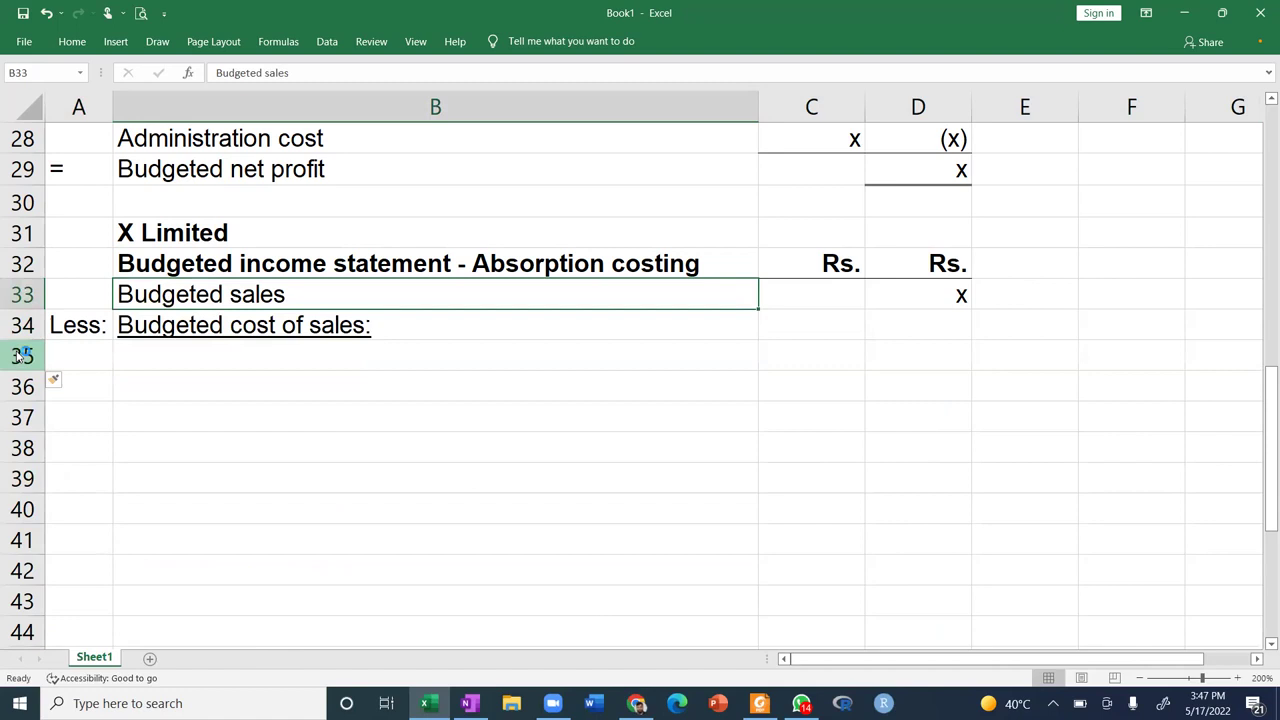
pyautogui.press('F1')
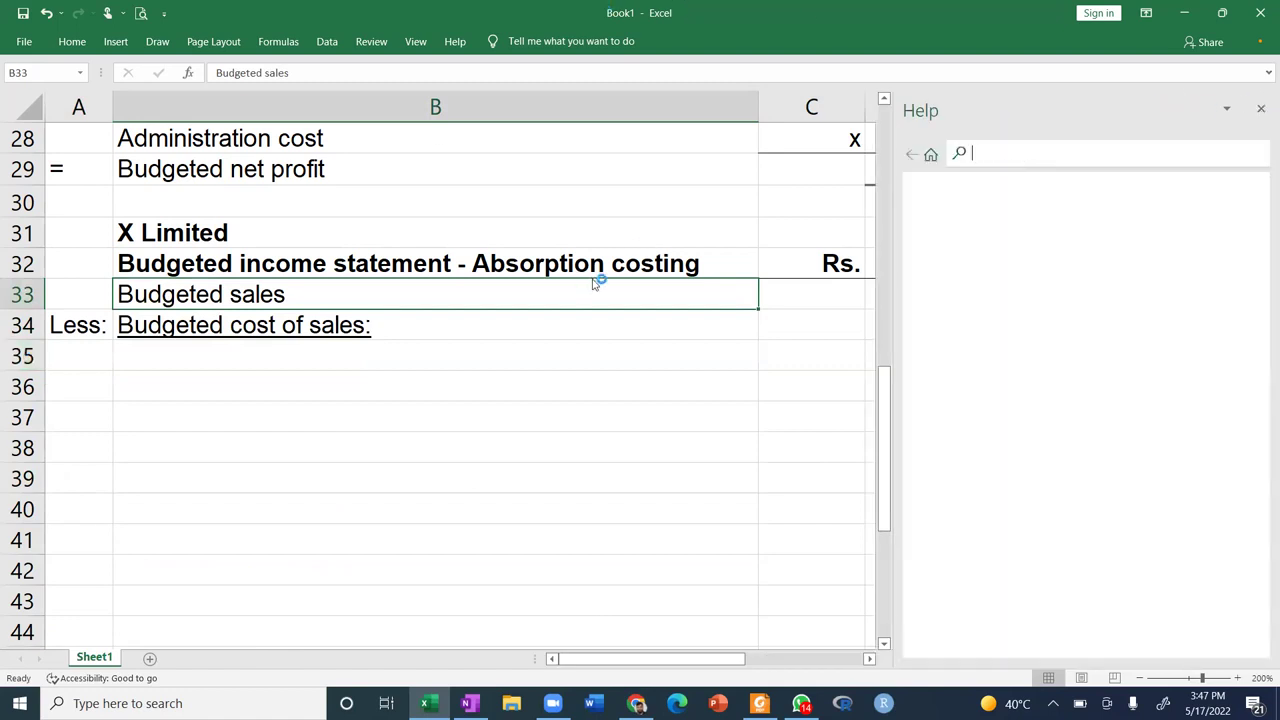
pyautogui.press('Escape')
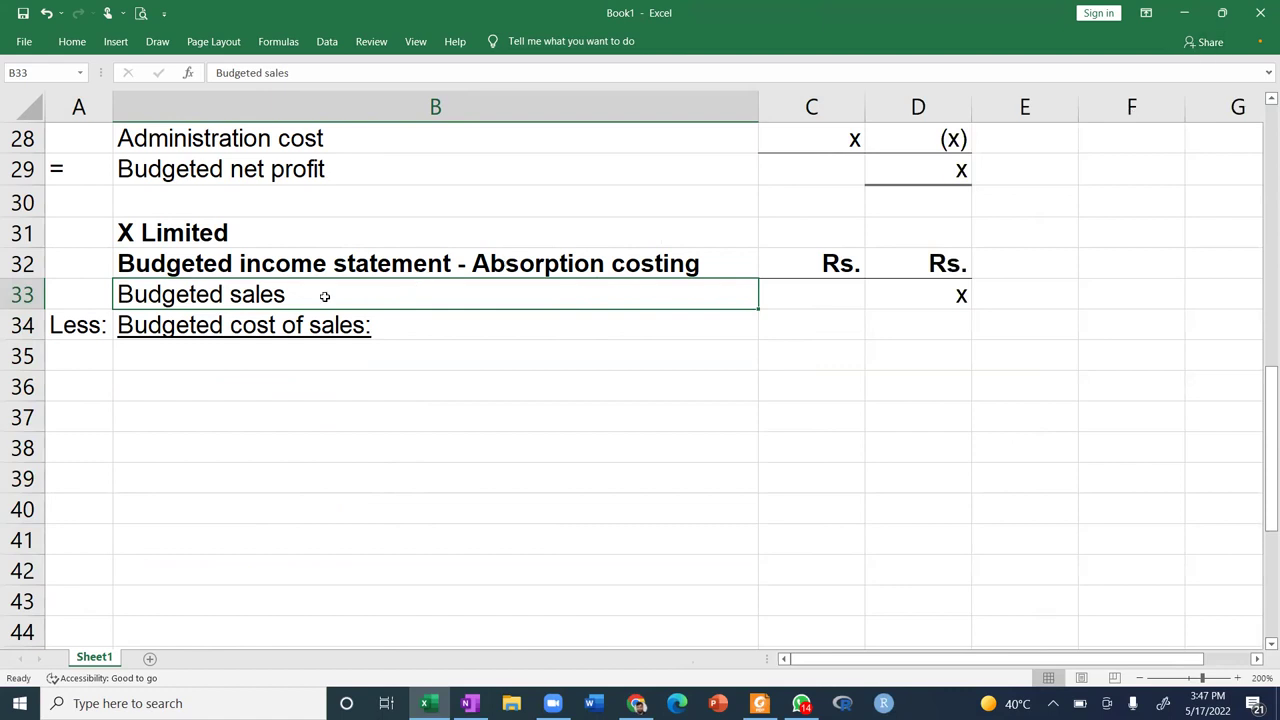
pyautogui.doubleClick(326, 297)
pyautogui.write('revenue')
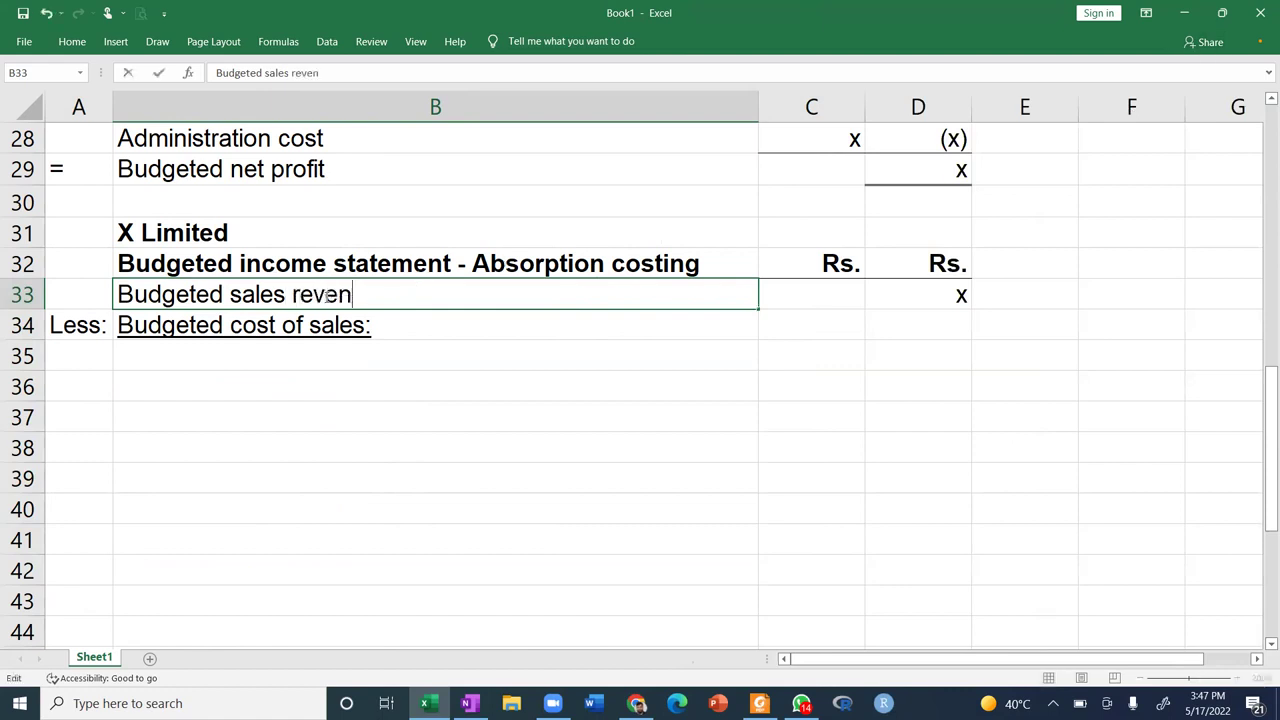
pyautogui.press('Return')
pyautogui.press('Down')
pyautogui.press('Up')
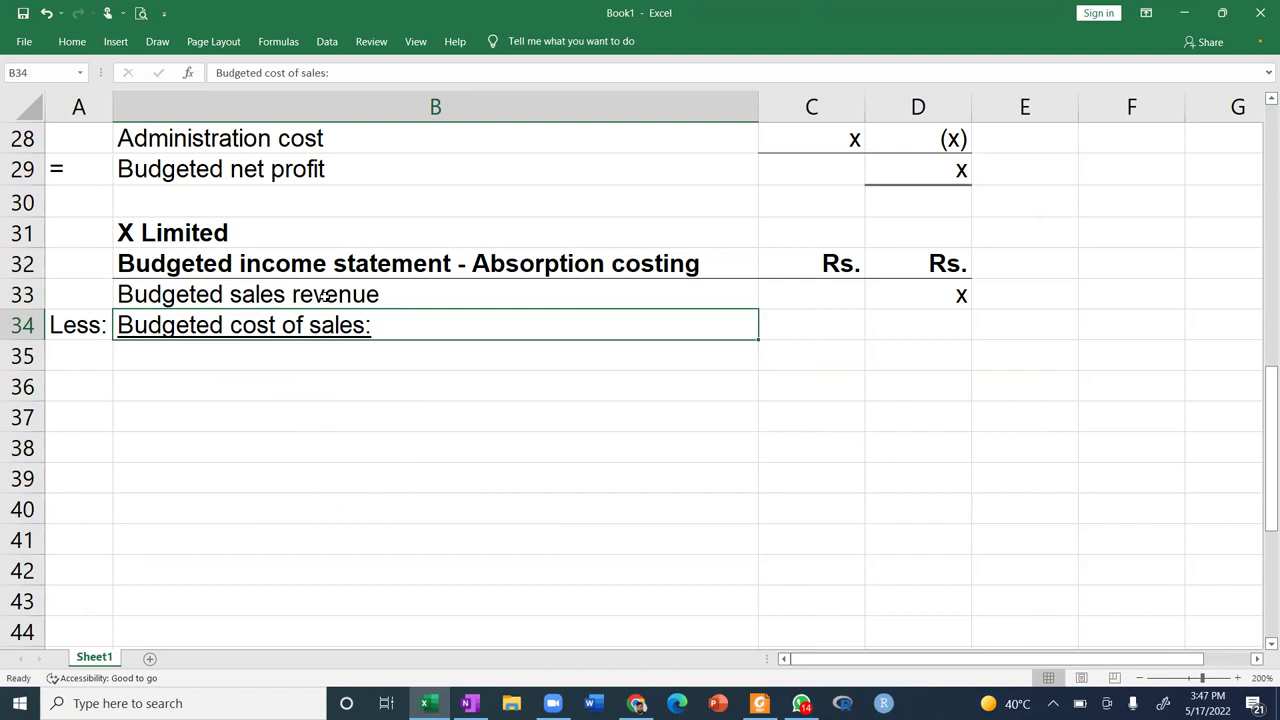
# Enter "Direct material usage cost" without underline in B35 and x as its amount in C35.
pyautogui.press('Return')
pyautogui.write('Dire')
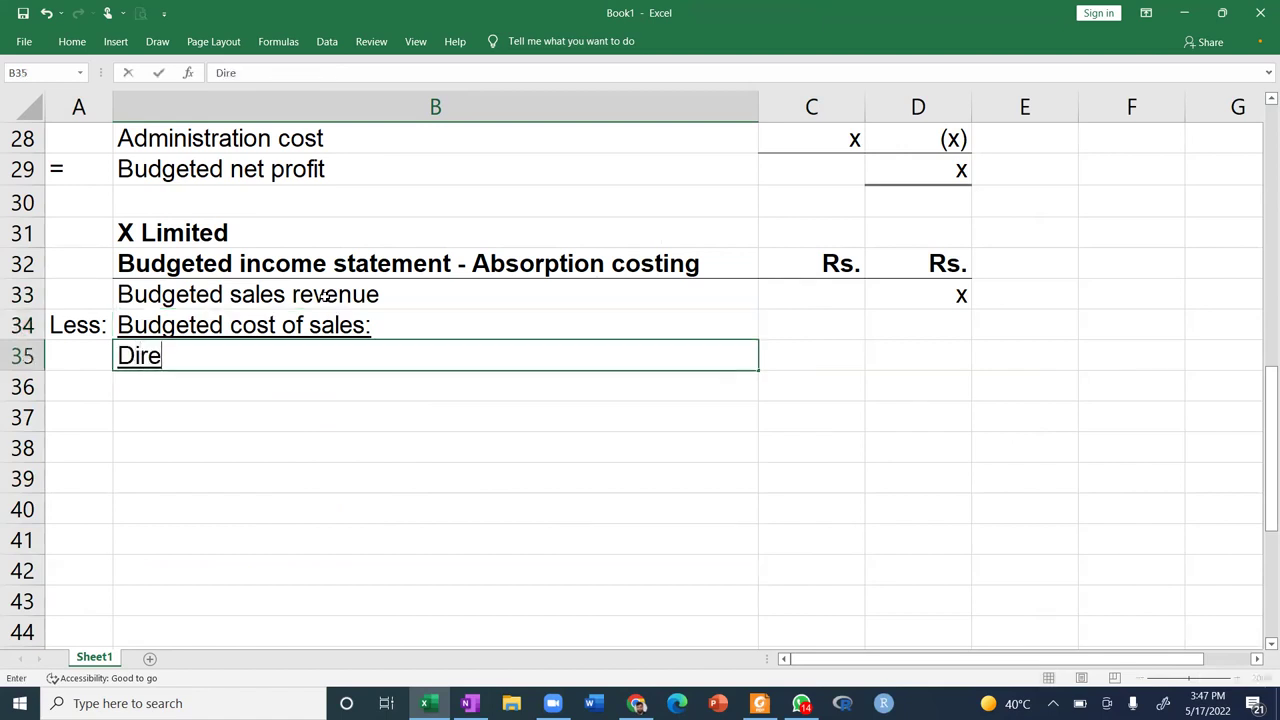
pyautogui.press('BackSpace')
pyautogui.press('BackSpace')
pyautogui.press('BackSpace')
pyautogui.press('BackSpace')
pyautogui.write('Direc tma')
pyautogui.press('BackSpace')
pyautogui.press('BackSpace')
pyautogui.press('BackSpace')
pyautogui.press('BackSpace')
pyautogui.write('t material us')
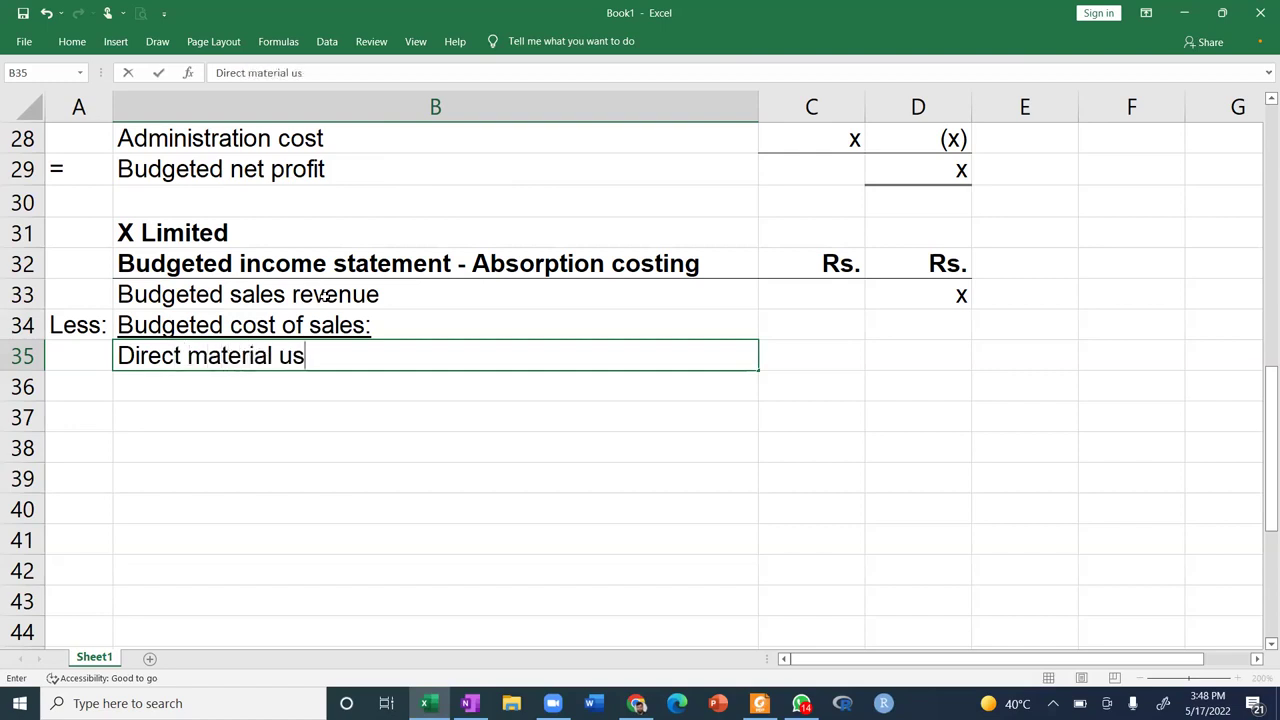
pyautogui.write('age cost')
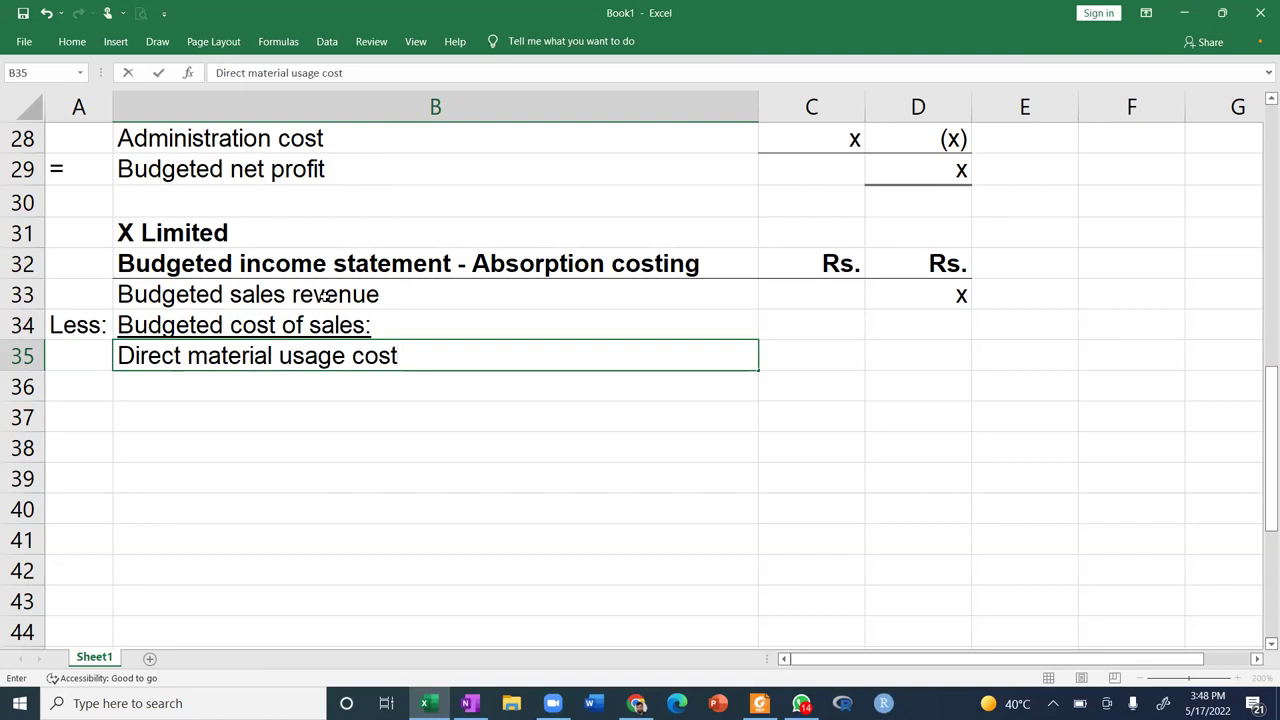
pyautogui.press('Tab')
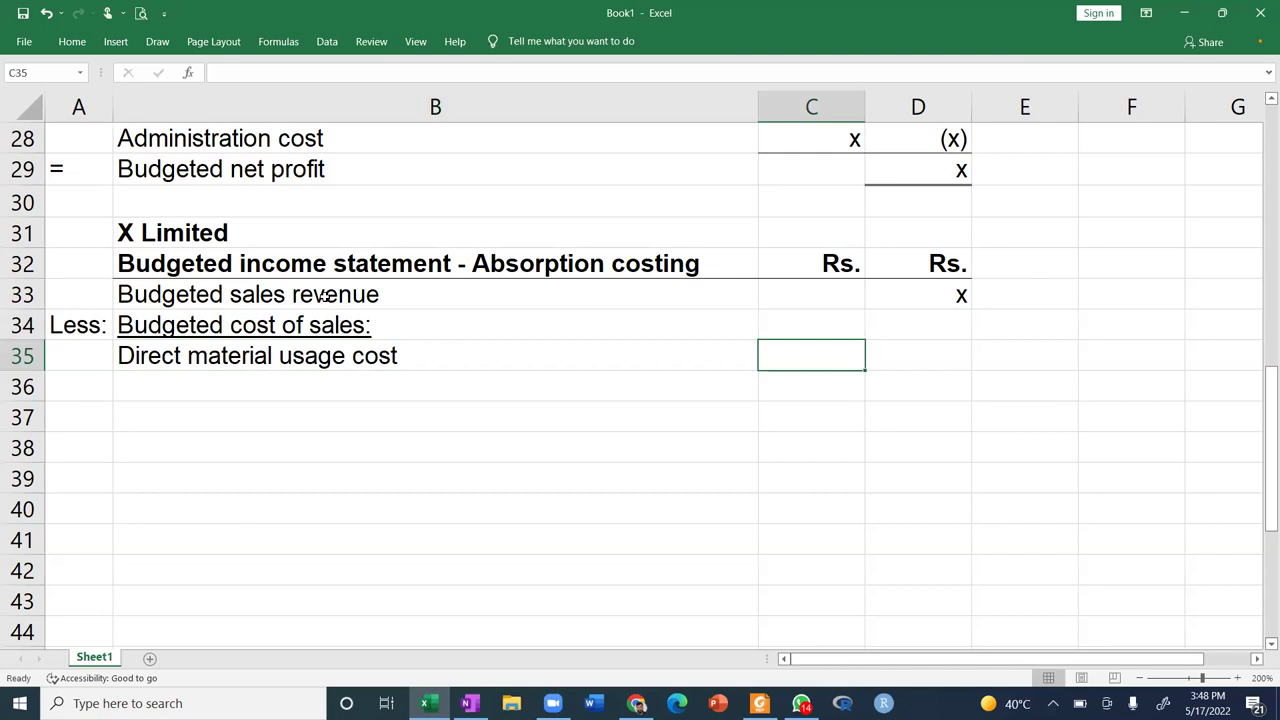
pyautogui.write('x')
pyautogui.press('Return')
# Enter "Direct labour cost" without underline in B36 and x as its amount in C36.
pyautogui.press('Left')
pyautogui.write('D')
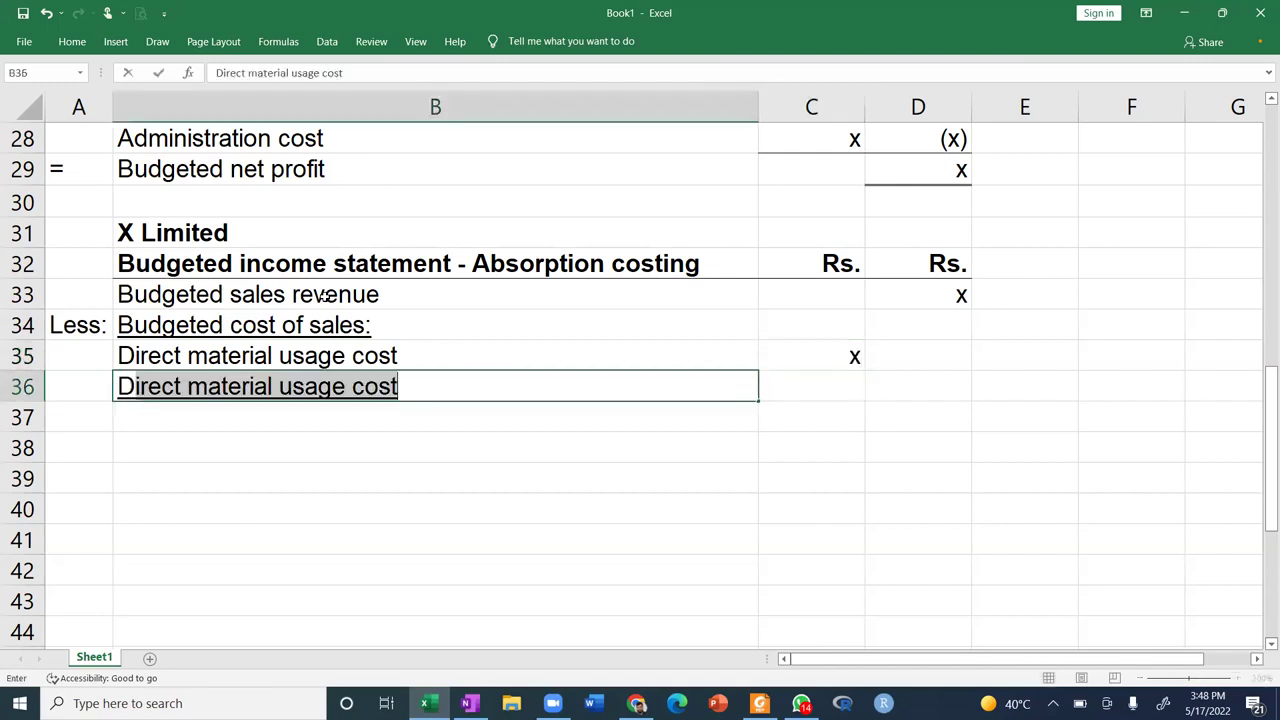
pyautogui.write('irect labour cost')
pyautogui.press('Return')
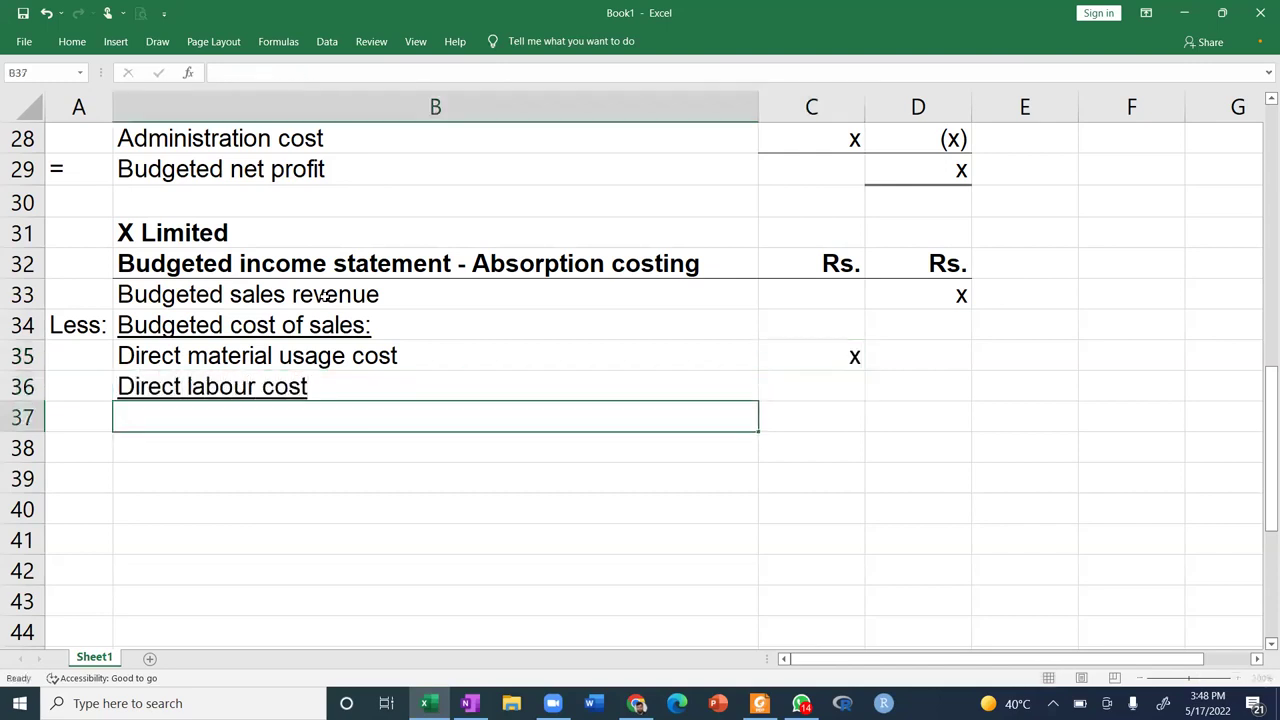
pyautogui.press('Up')
pyautogui.press('Right')
pyautogui.write('x')
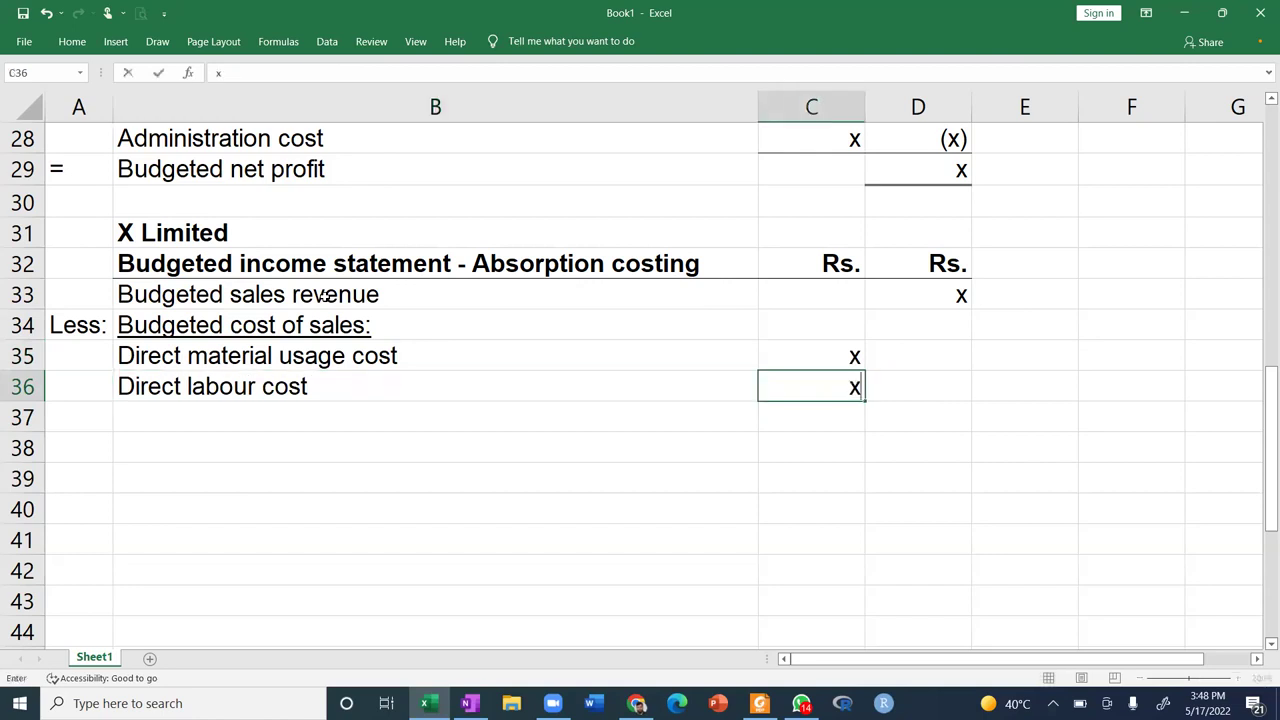
pyautogui.press('Return')
pyautogui.press('Left')
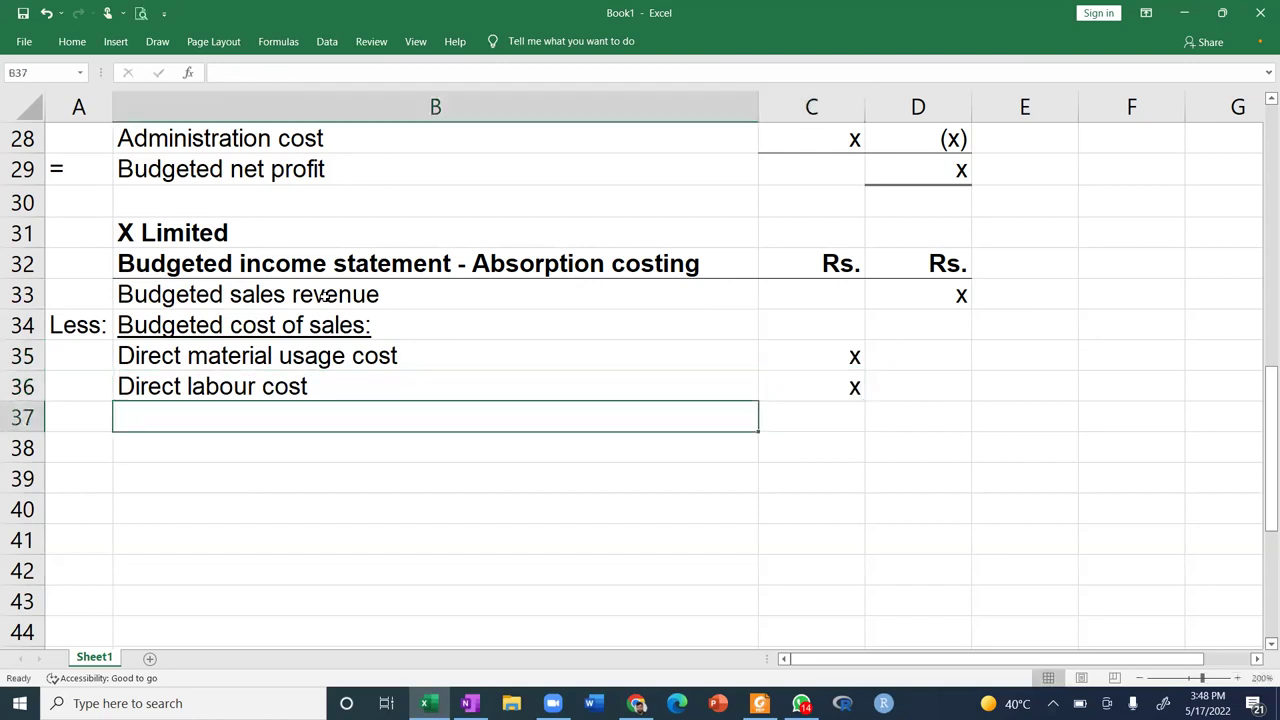
# Enter the labels "Variable FOH cost" in B37 and "Fixed FOH cost" in B38.
pyautogui.write('Var')
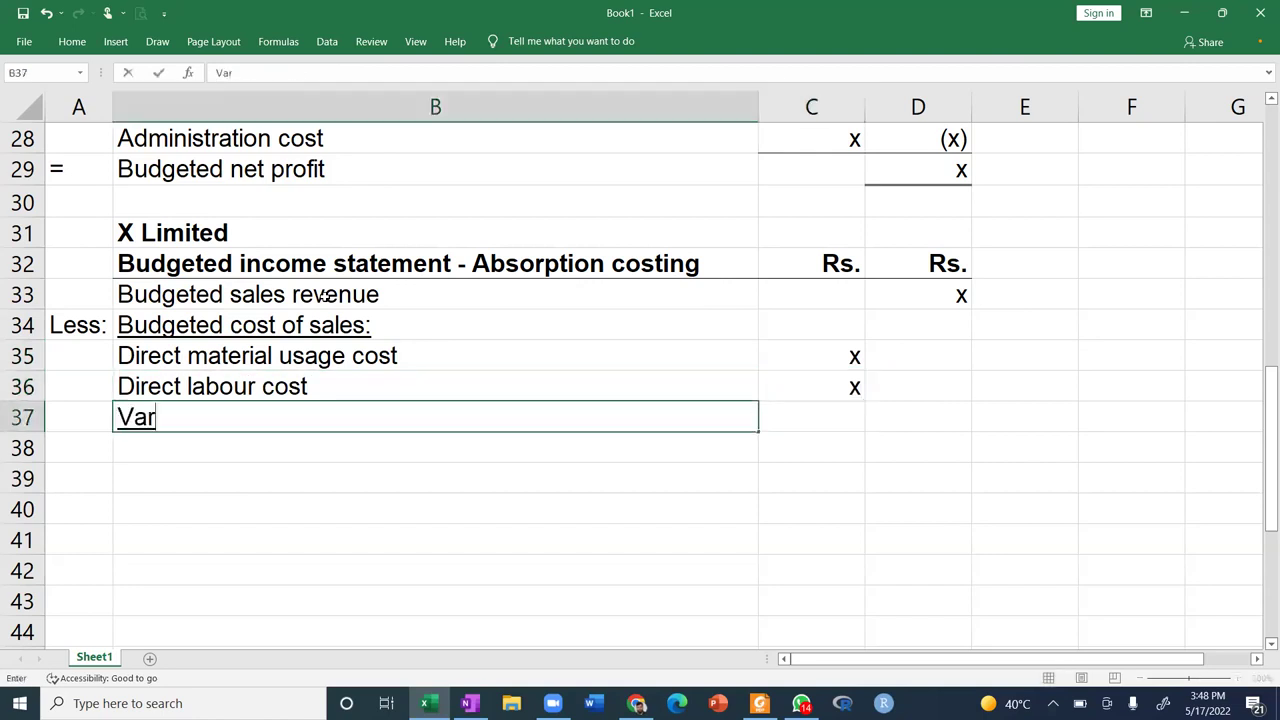
pyautogui.write('iable FOH cost')
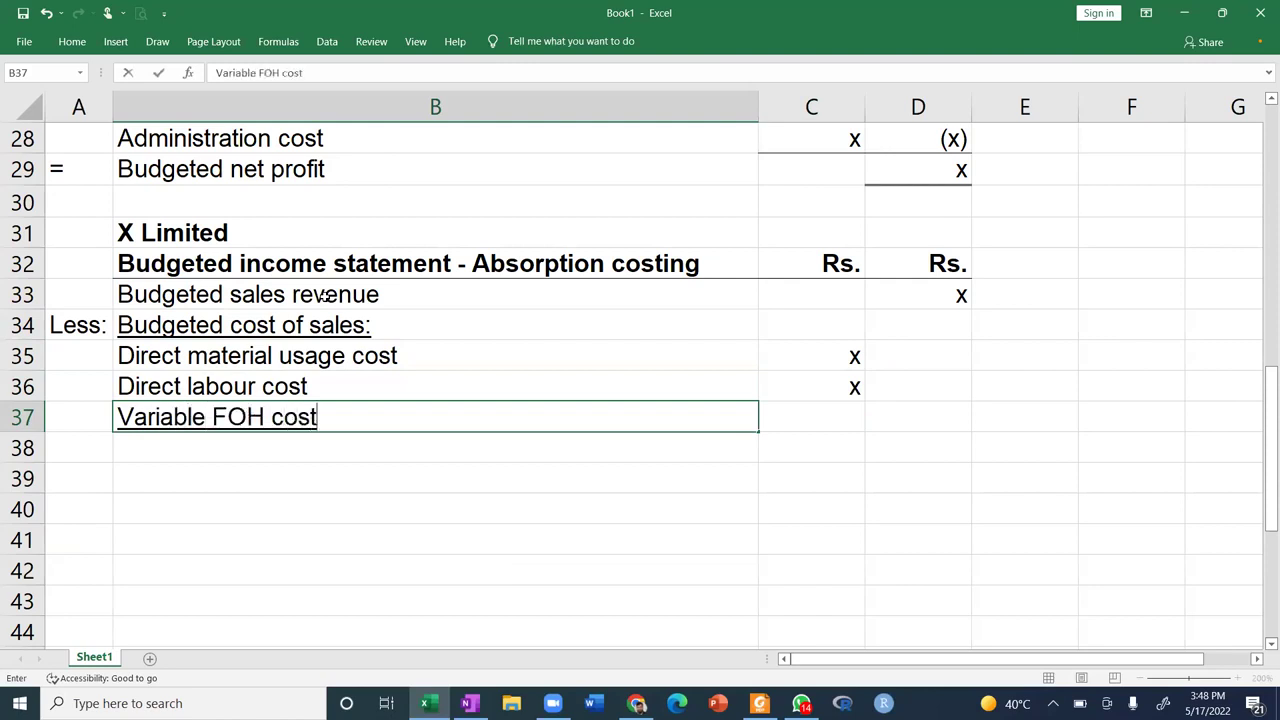
pyautogui.press('Return')
pyautogui.write('Fixed FOH cost')
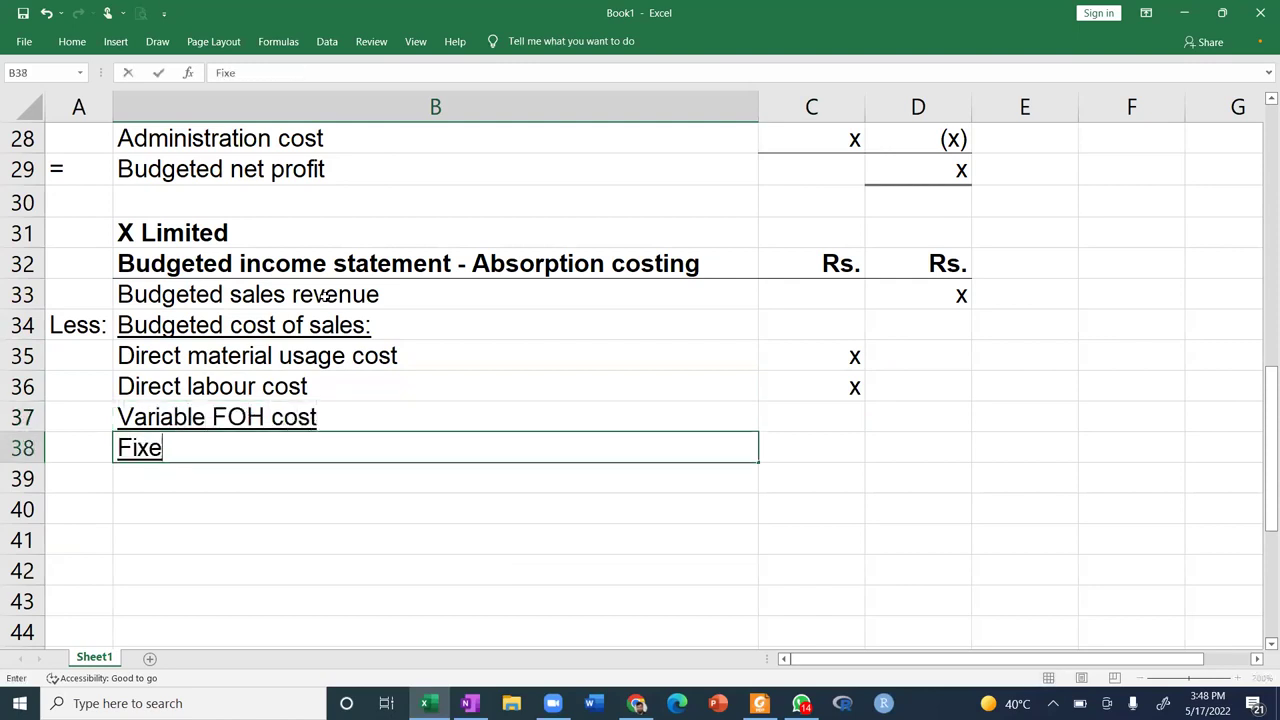
pyautogui.press('Return')
# Remove the underline from the variable and fixed FOH cost labels in B37:B38.
pyautogui.press('Up')
pyautogui.press('Up')
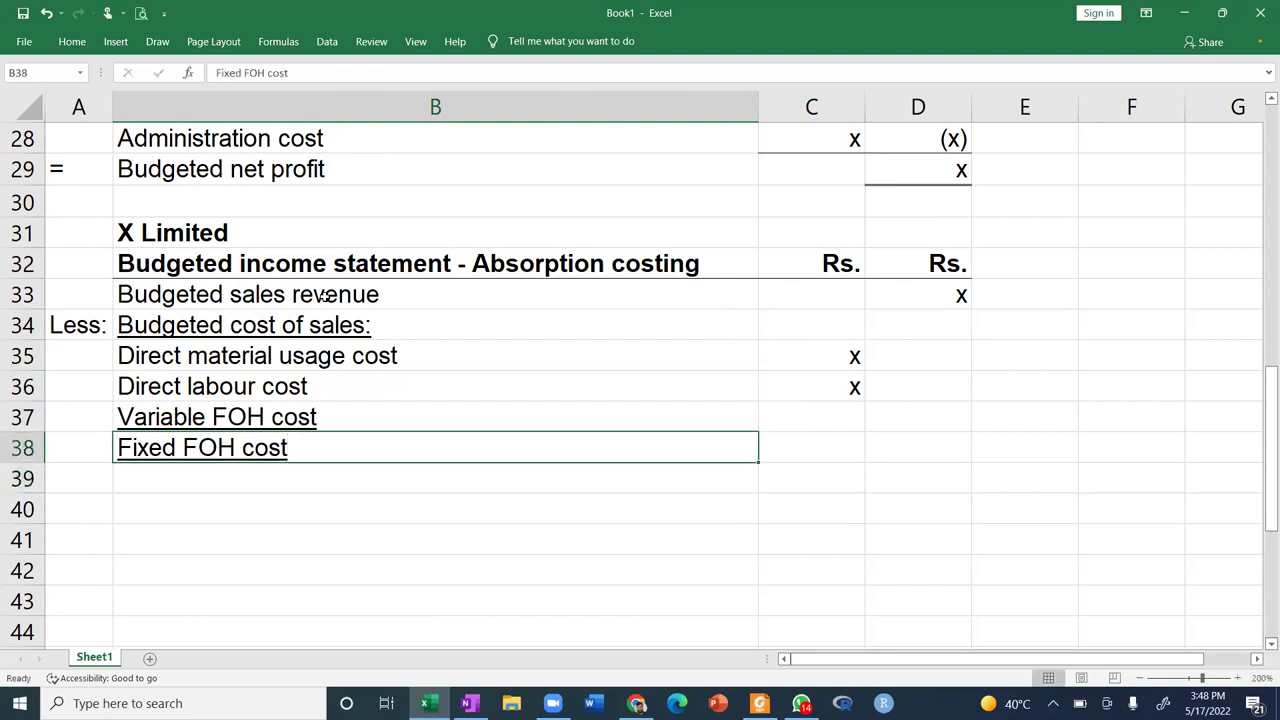
pyautogui.hotkey('shift', 'Down')
pyautogui.hotkey('ctrl', 'u')
pyautogui.press('Down')
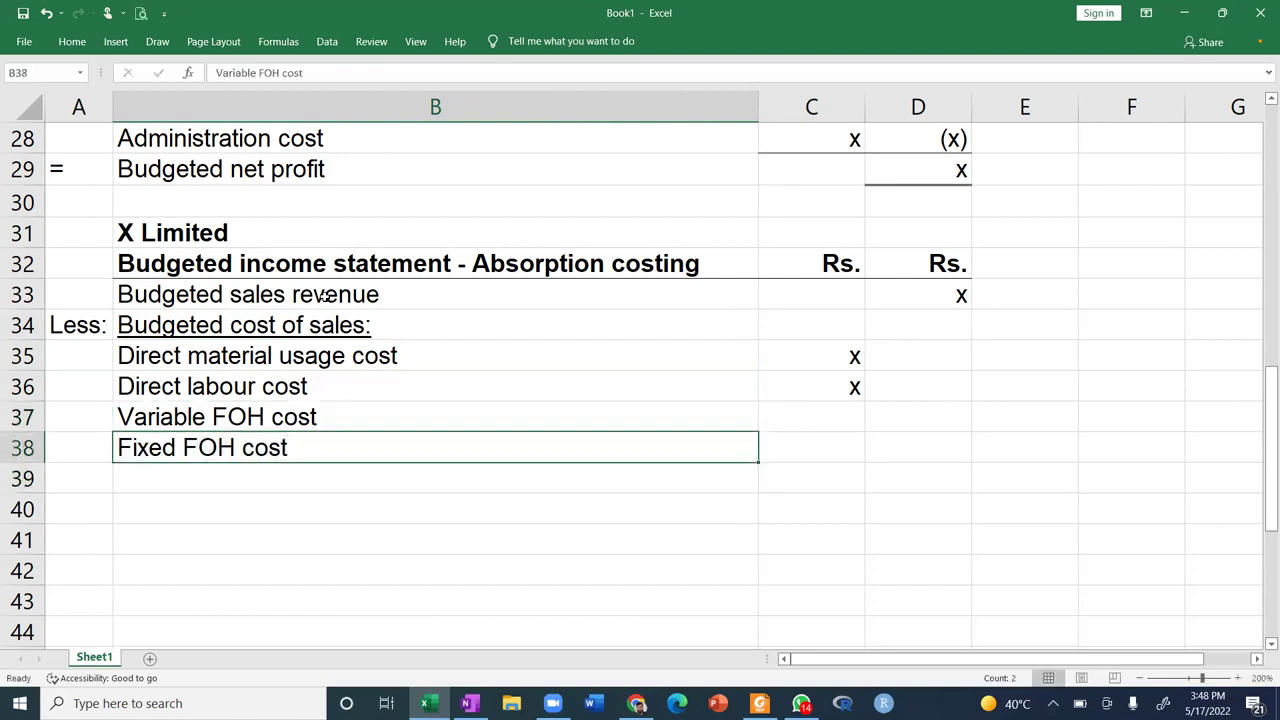
# Fill x as the amounts for variable and fixed FOH cost in C37:C38 and add a bottom border under C38.
pyautogui.press('Up')
pyautogui.press('Right')
pyautogui.press('Right')
pyautogui.press('Left')
pyautogui.hotkey('ctrl', 'd')
pyautogui.press('Down')
pyautogui.hotkey('ctrl', 'd')
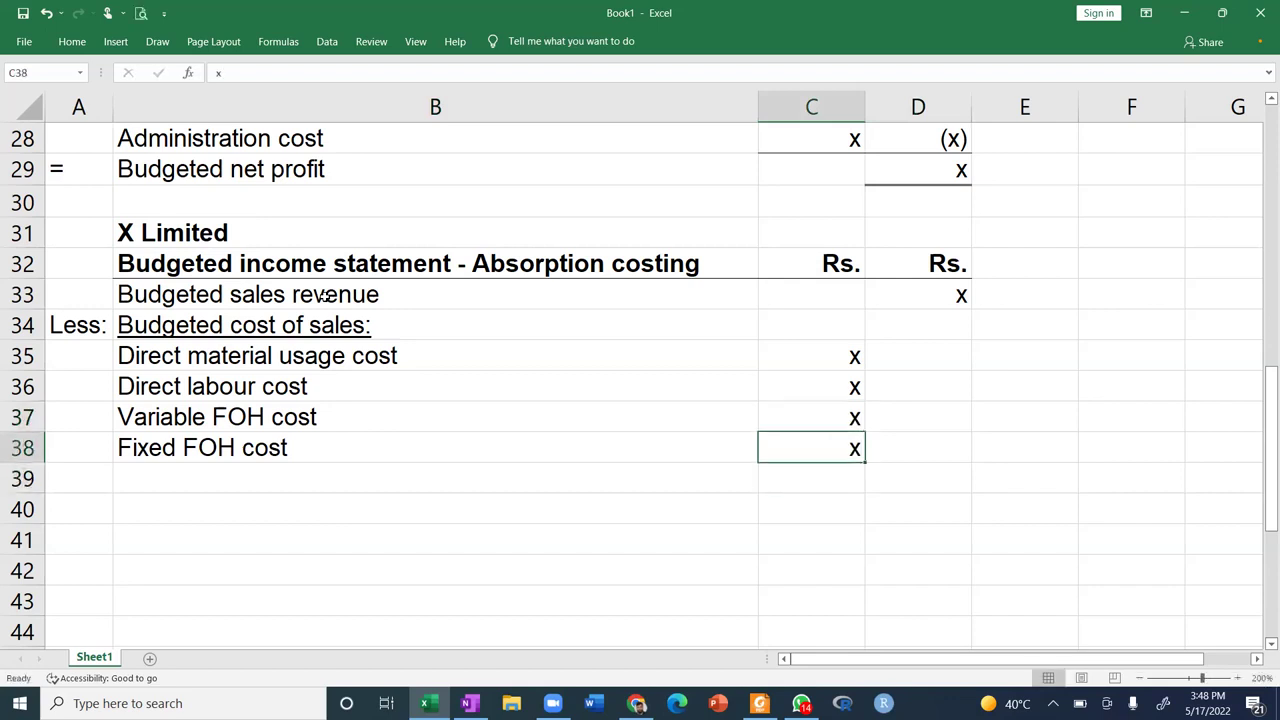
pyautogui.click(72, 41)
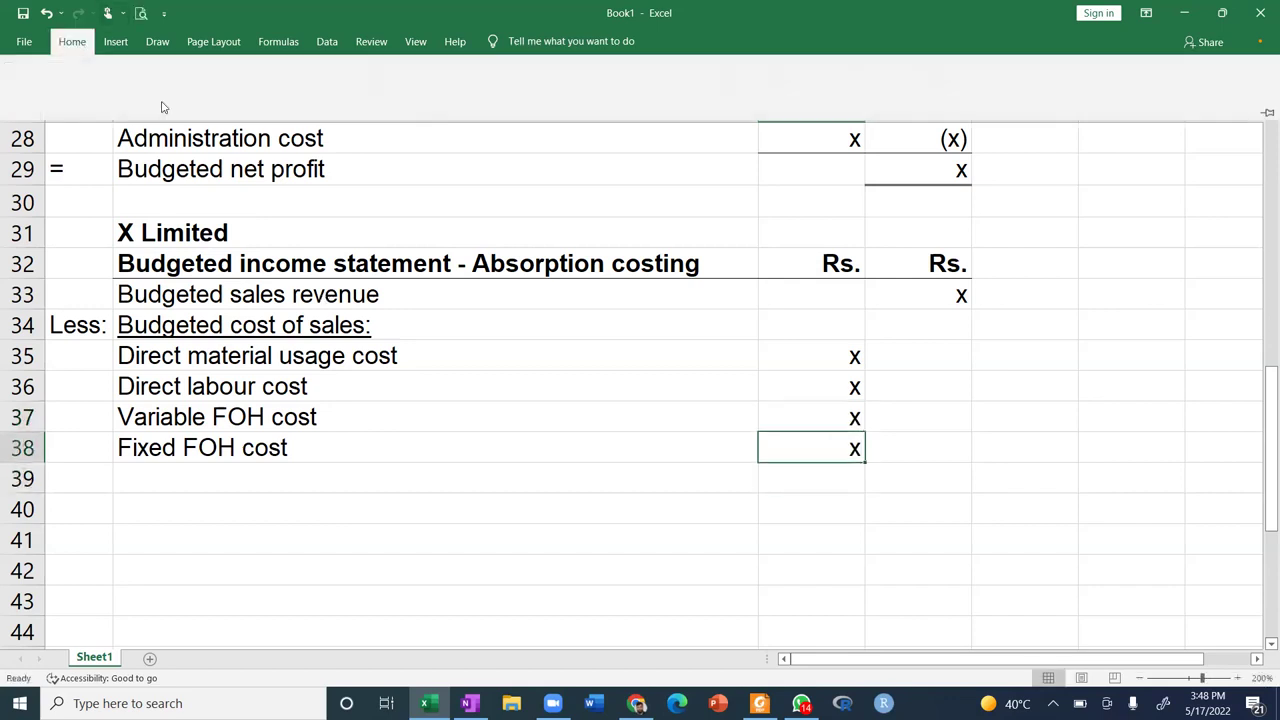
# Enter "= Budgeted total factory cost" as text without underline in B39 and x as its amount in C39.
pyautogui.click(491, 481)
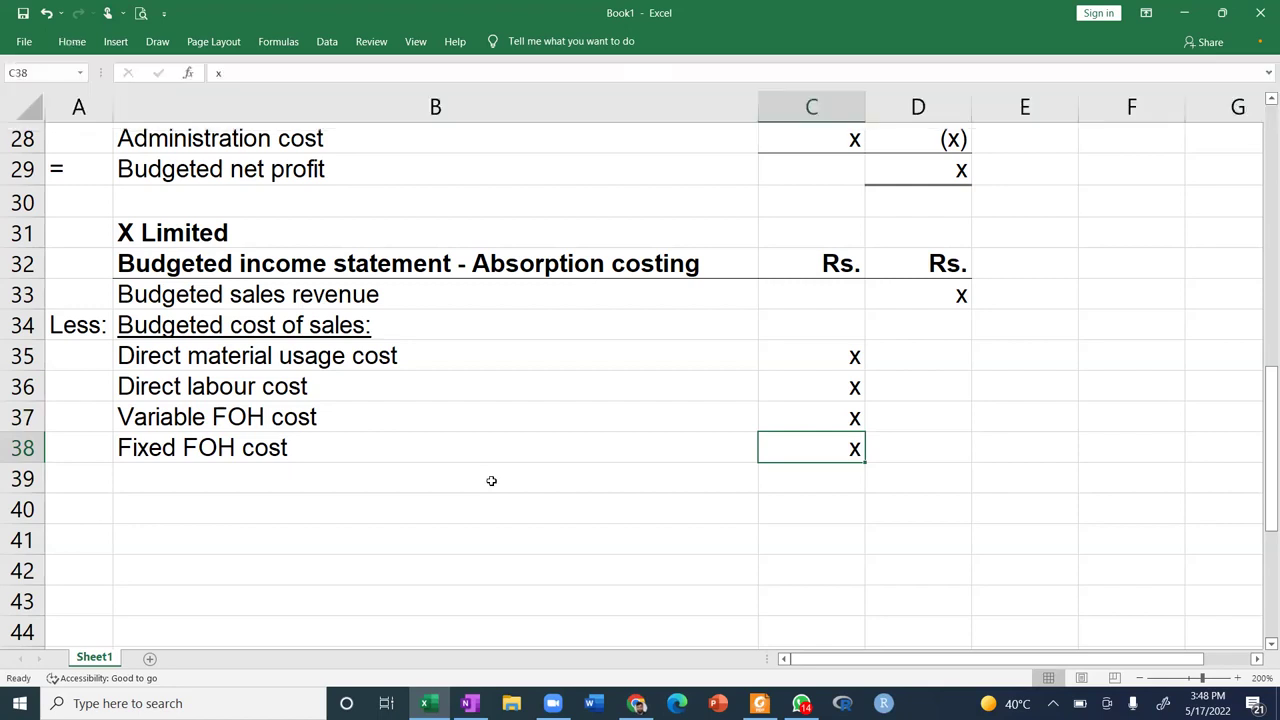
pyautogui.write('=')
pyautogui.press('BackSpace')
pyautogui.write("'= Budge")
pyautogui.press('BackSpace')
pyautogui.write('ted')
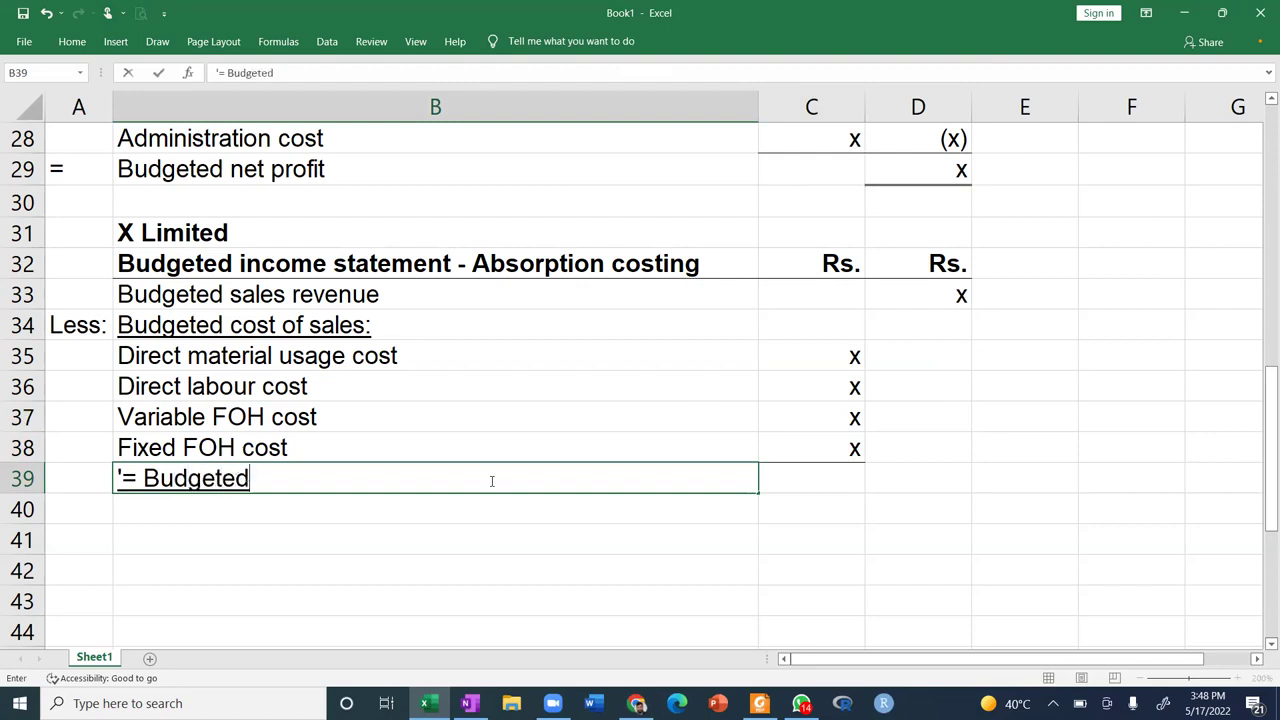
pyautogui.write(' total factory cost')
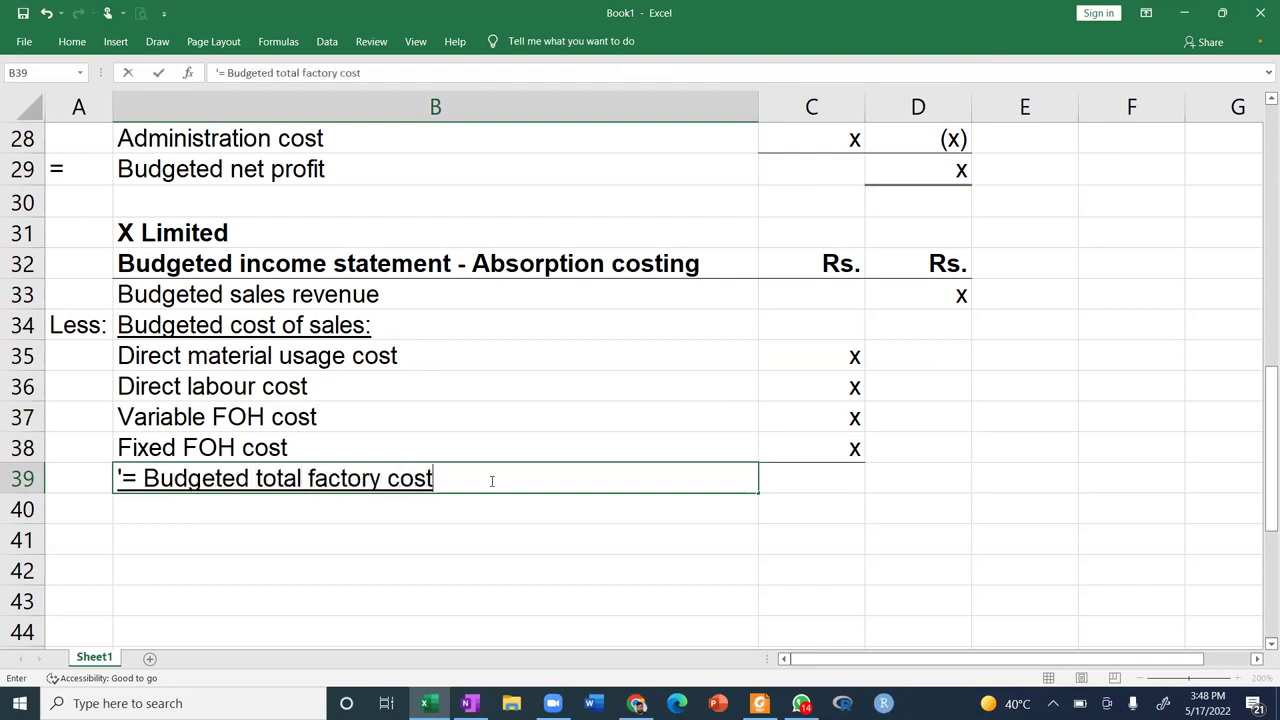
pyautogui.press('Return')
pyautogui.click(491, 481)
pyautogui.hotkey('ctrl', 'u')
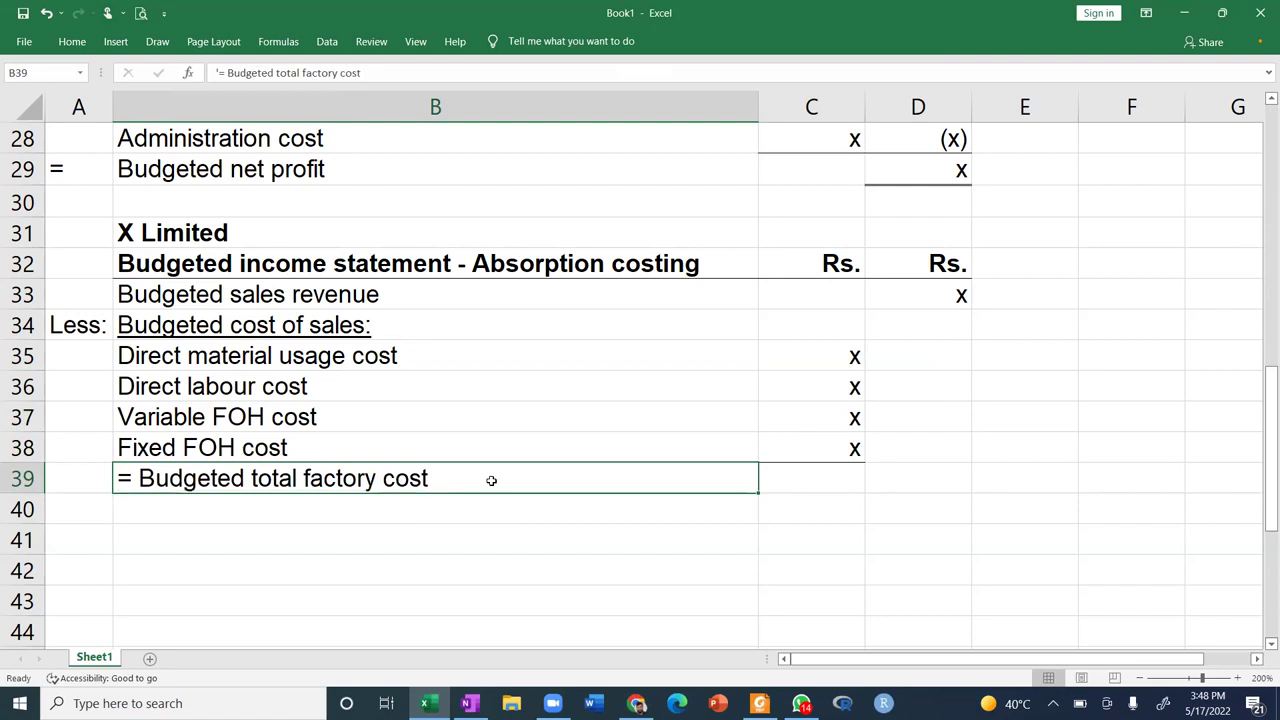
pyautogui.press('Tab')
pyautogui.write('x')
pyautogui.hotkey('ctrl', 'Return')
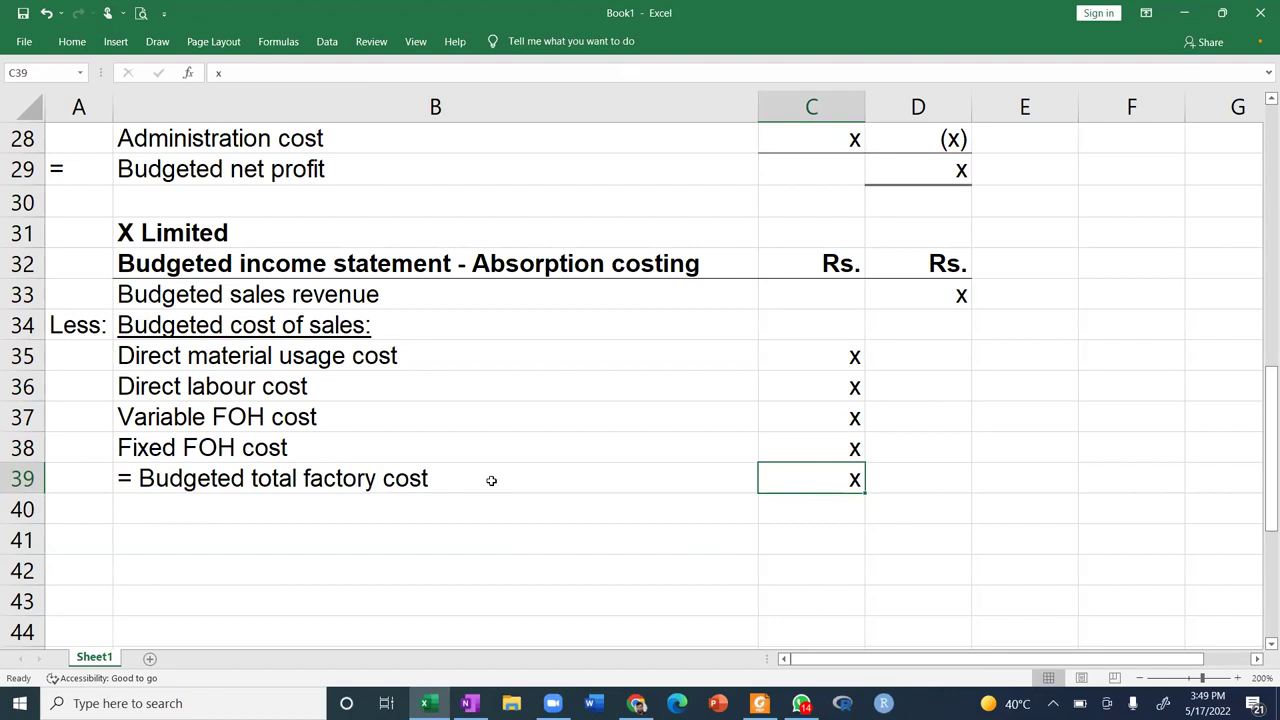
pyautogui.press('Down')
pyautogui.press('Left')
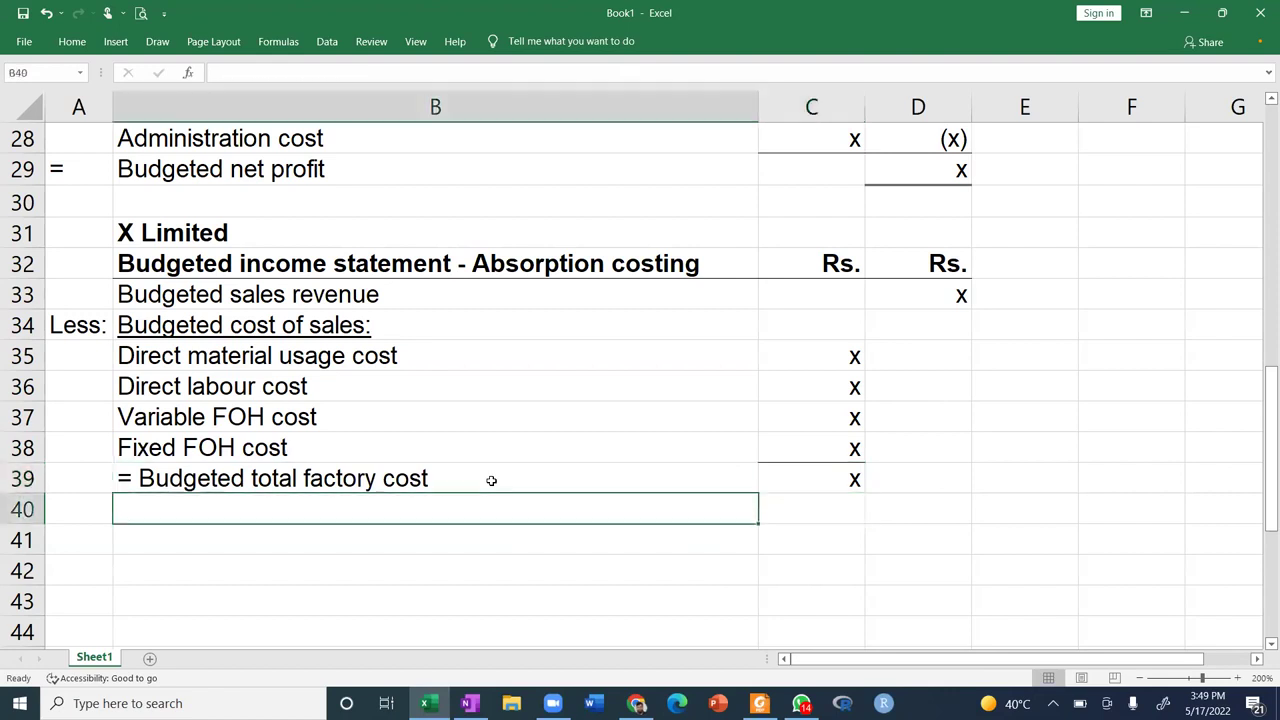
pyautogui.write('Add:')
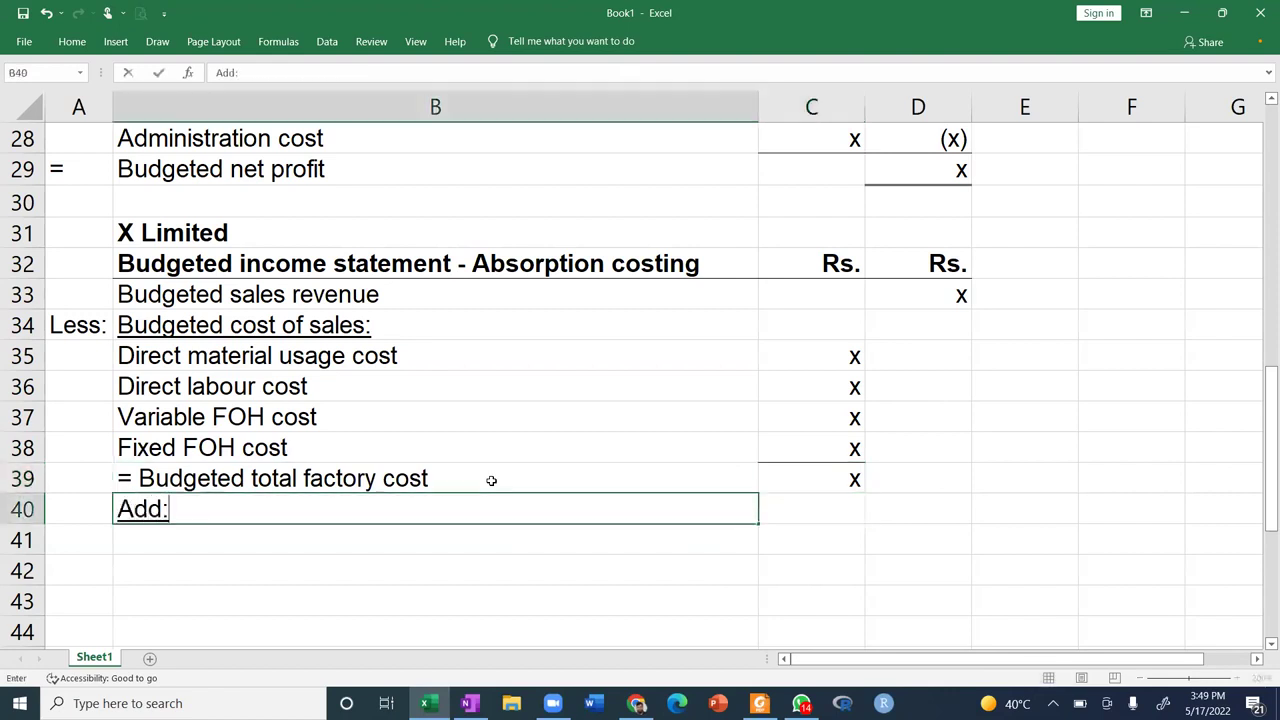
pyautogui.press('BackSpace')
pyautogui.press('BackSpace')
pyautogui.press('BackSpace')
pyautogui.press('BackSpace')
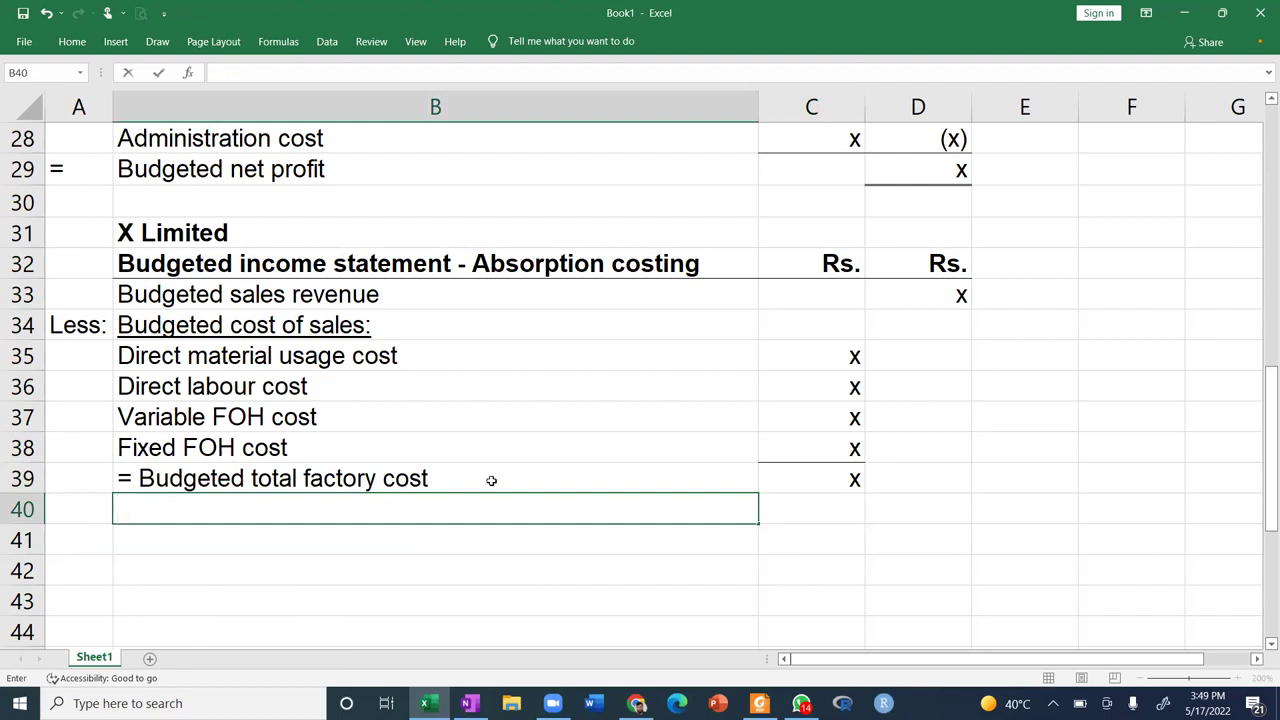
# Enter "Add:" in A40, "Cost of opening WIP inventory" without underline in B40 and x as its amount in C40.
pyautogui.press('Left')
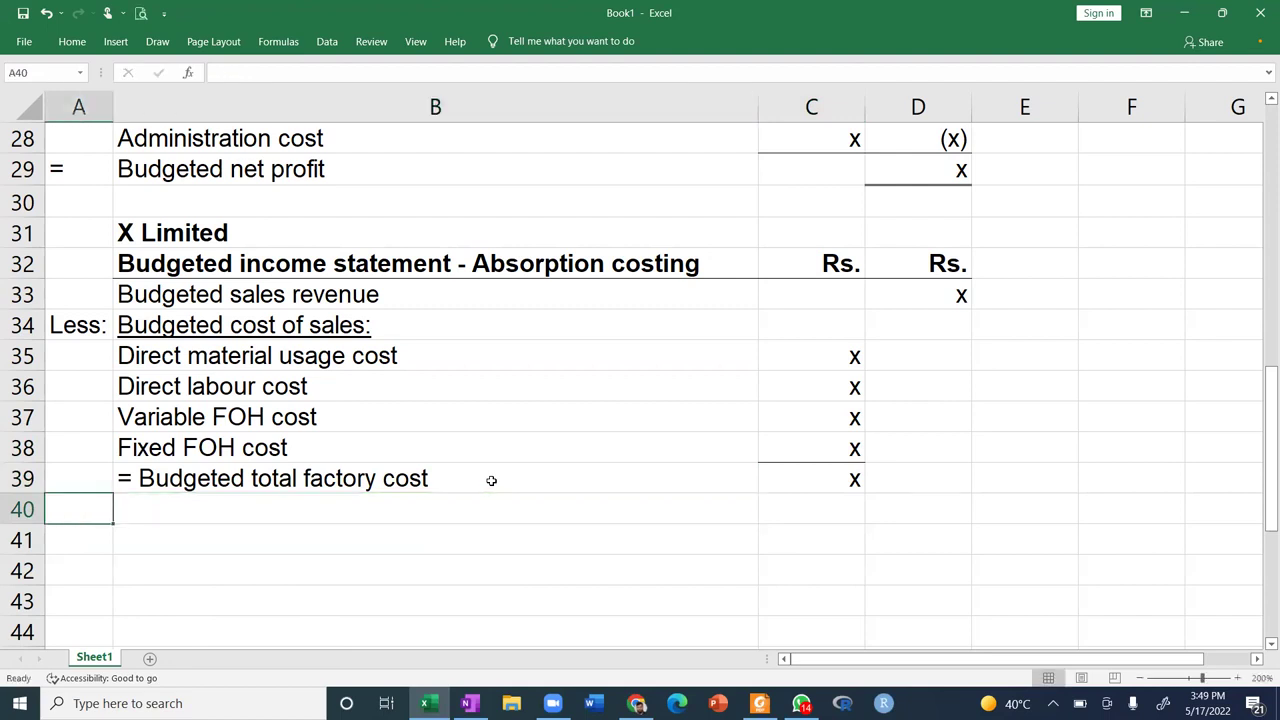
pyautogui.write('Add:')
pyautogui.press('Tab')
pyautogui.write('Cost of ')
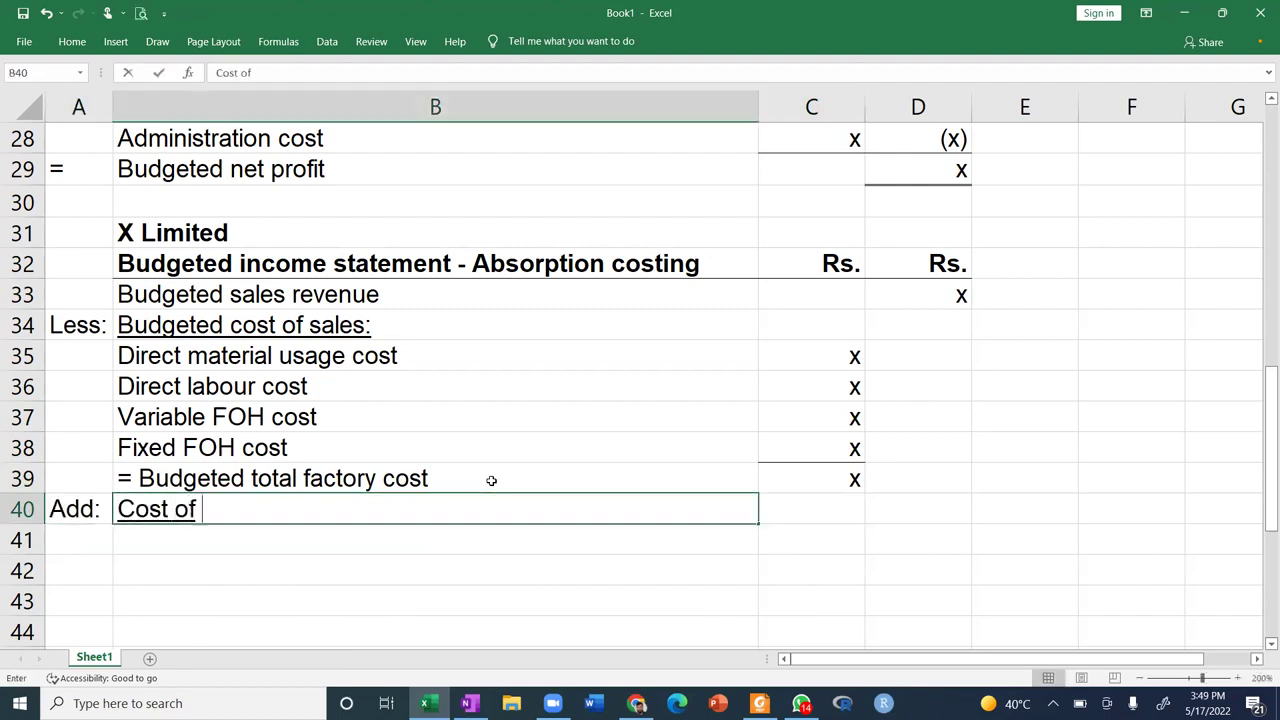
pyautogui.write('opening WIP ')
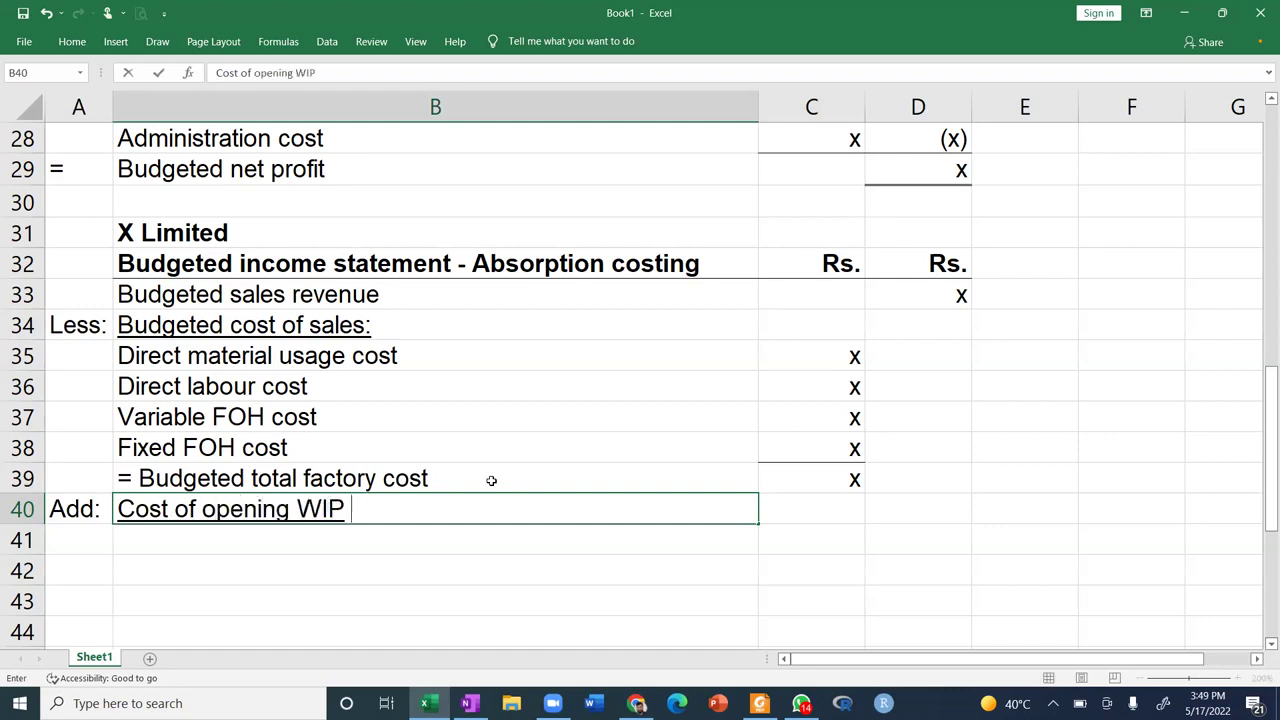
pyautogui.write('inventory')
pyautogui.press('Return')
pyautogui.press('Up')
pyautogui.press('Right')
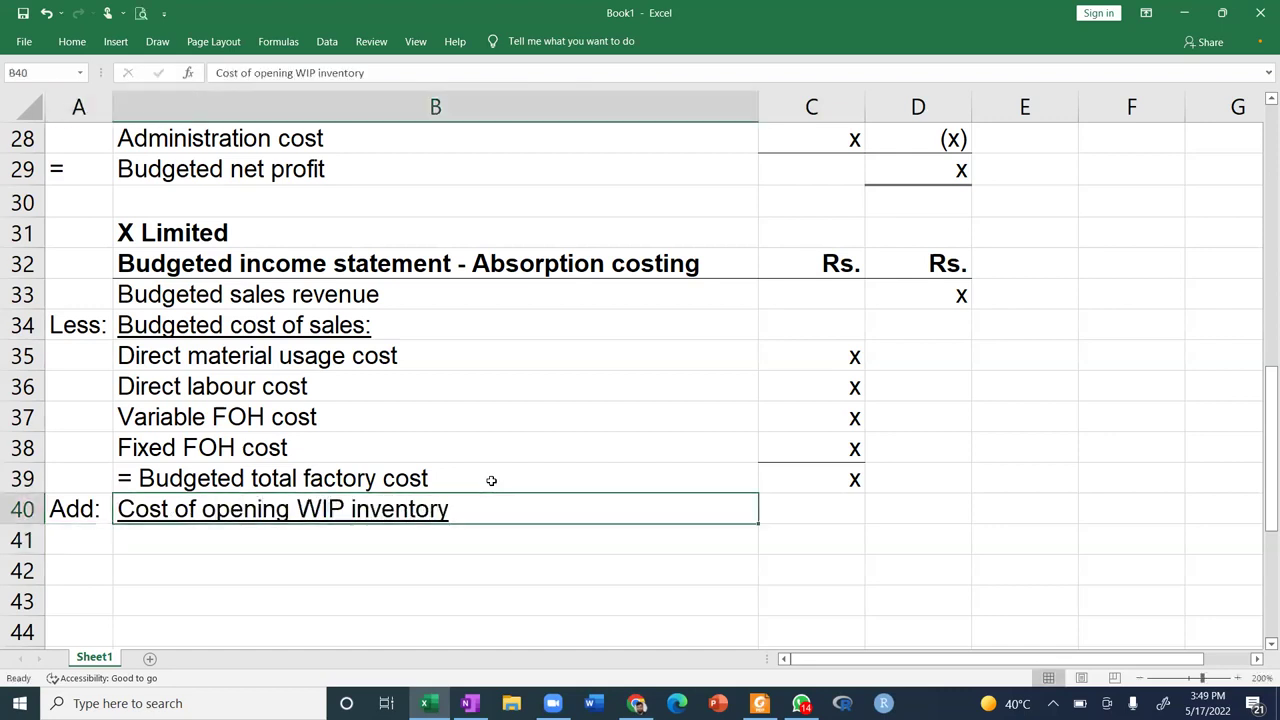
pyautogui.press('Right')
pyautogui.write('x')
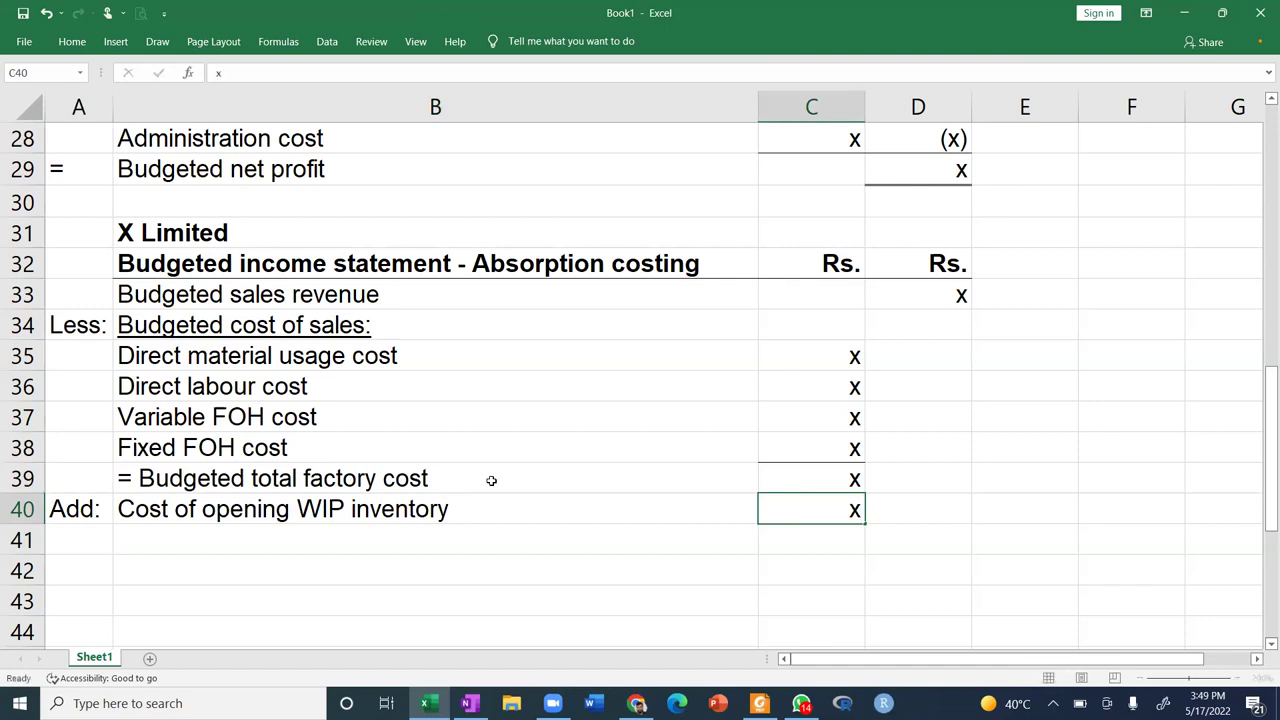
pyautogui.press('Return')
# Enter "Less:" in A41 and "Cost of ending WIP inventory" without underline in B41.
pyautogui.write('Less:')
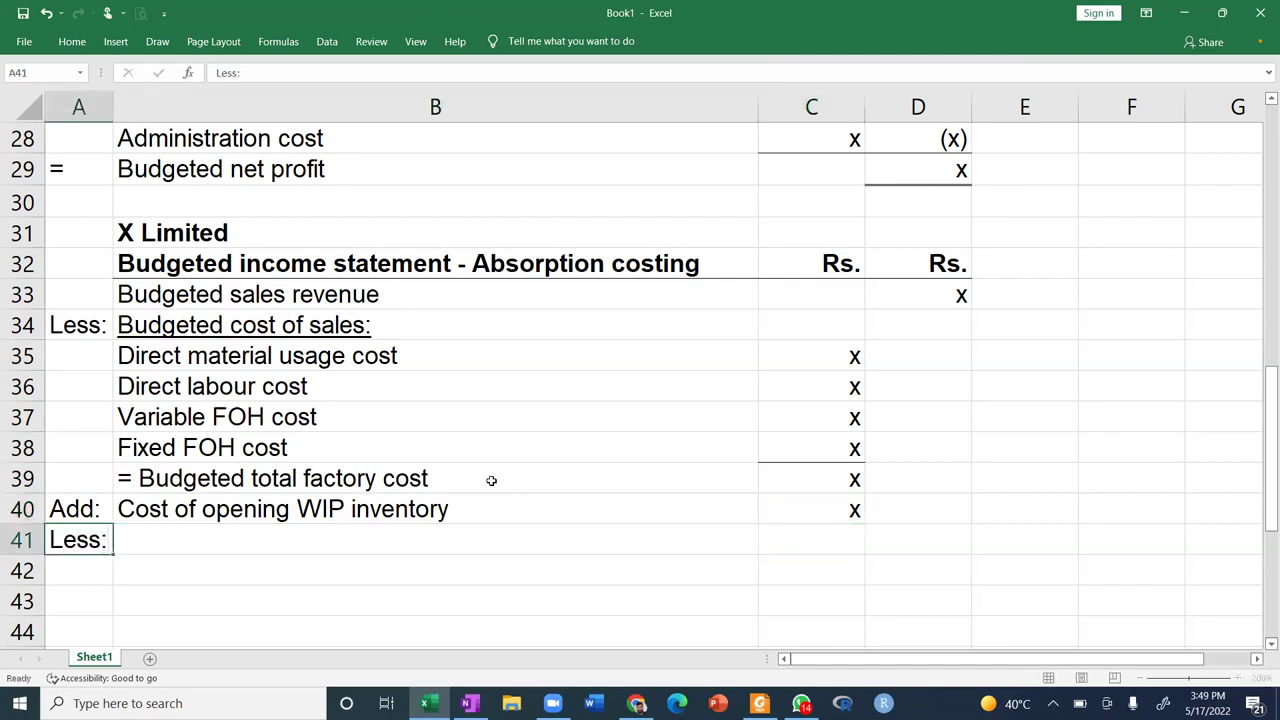
pyautogui.press('Tab')
pyautogui.write('Cost of ending WIP inc')
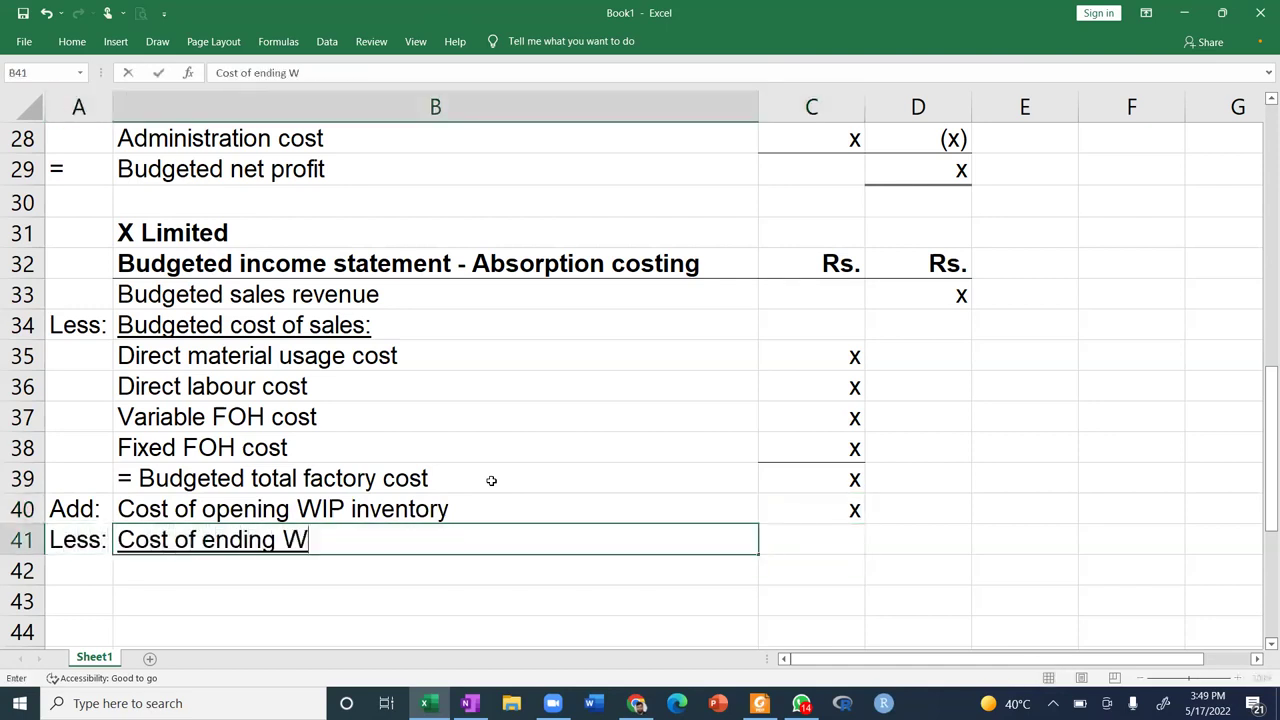
pyautogui.press('BackSpace')
pyautogui.write('ventory')
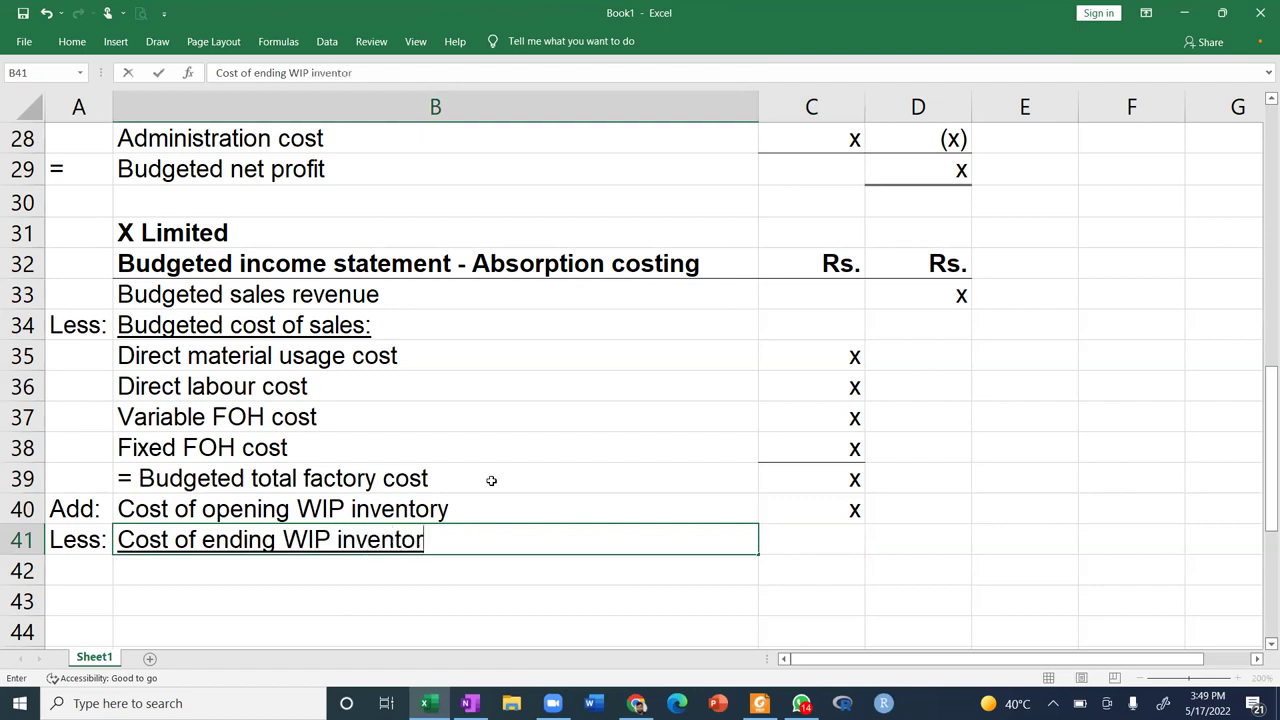
pyautogui.press('Return')
pyautogui.press('Up')
pyautogui.press('Right')
pyautogui.hotkey('ctrl', 'u')
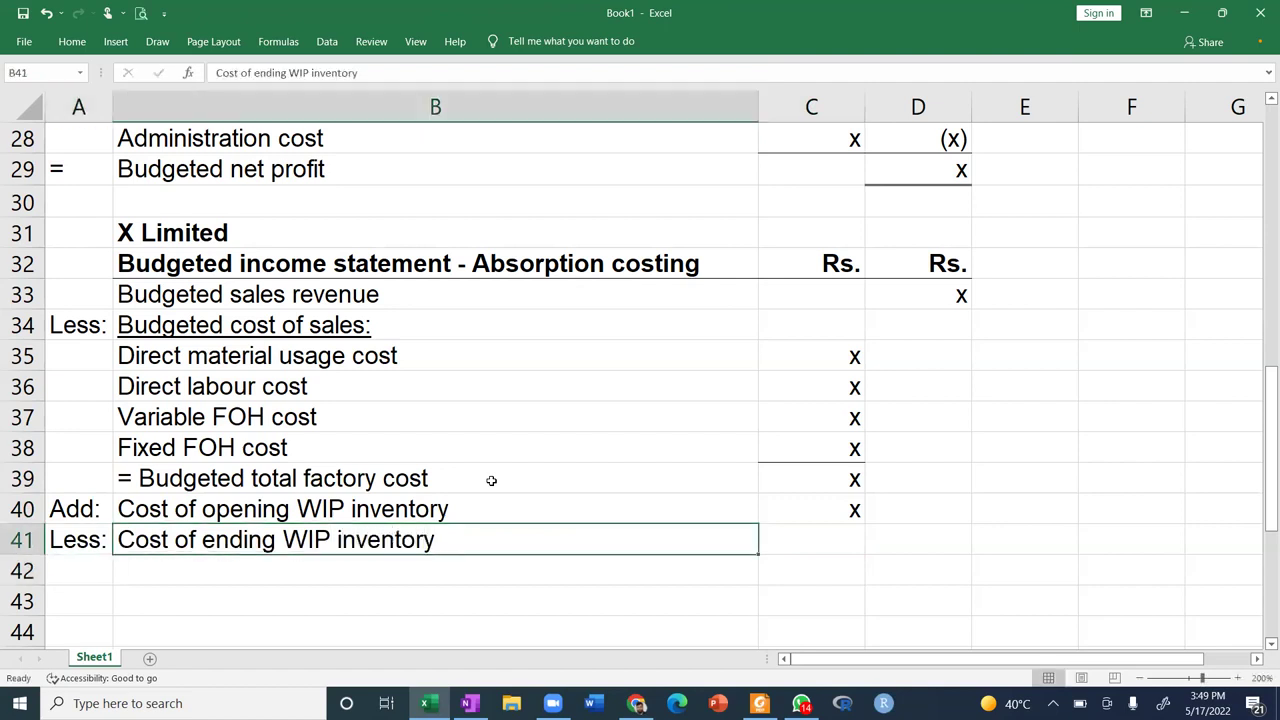
# Enter (x) in C41 as the deducted amount for the ending WIP inventory.
pyautogui.press('Right')
pyautogui.press('Right')
pyautogui.press('Left')
pyautogui.write('(x)')
pyautogui.hotkey('ctrl', 'Return')
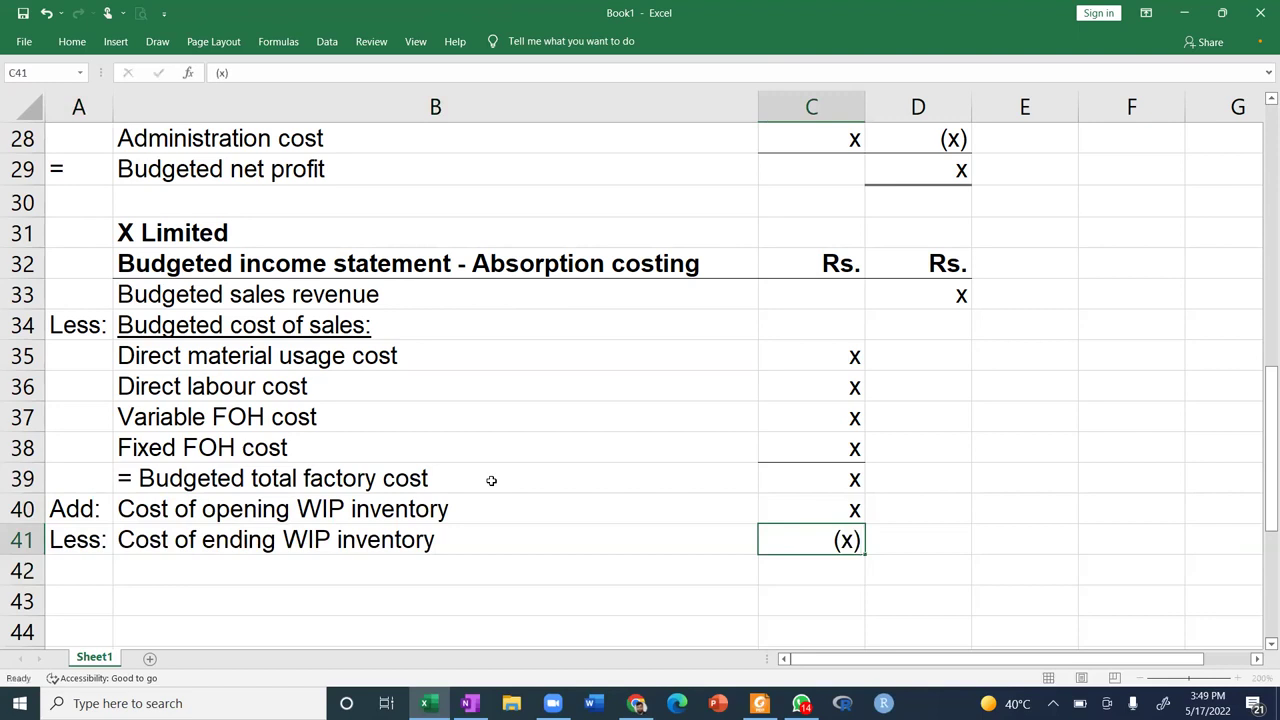
# Enter "=" as text in A42 and the label "Budgeted production cost" in B42.
pyautogui.press('Down')
pyautogui.press('Up')
pyautogui.press('Down')
pyautogui.press('Up')
pyautogui.press('Left')
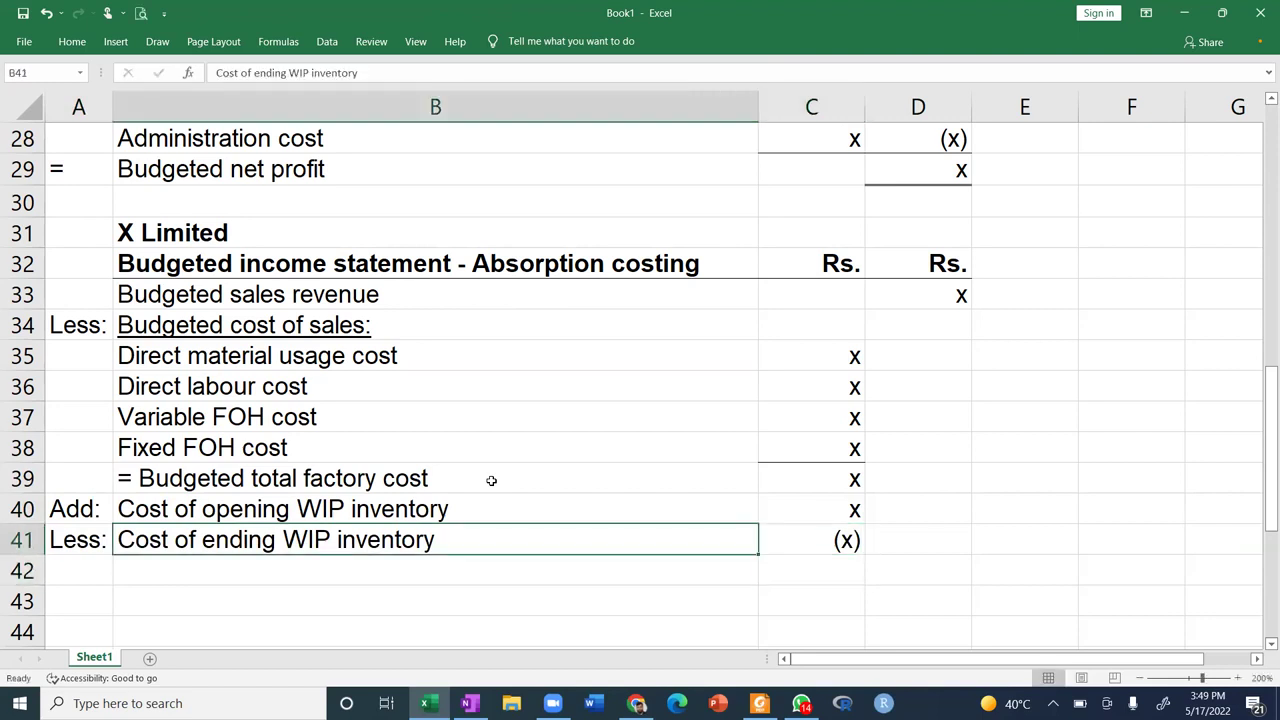
pyautogui.press('Left')
pyautogui.press('Down')
pyautogui.write("'=")
pyautogui.press('Tab')
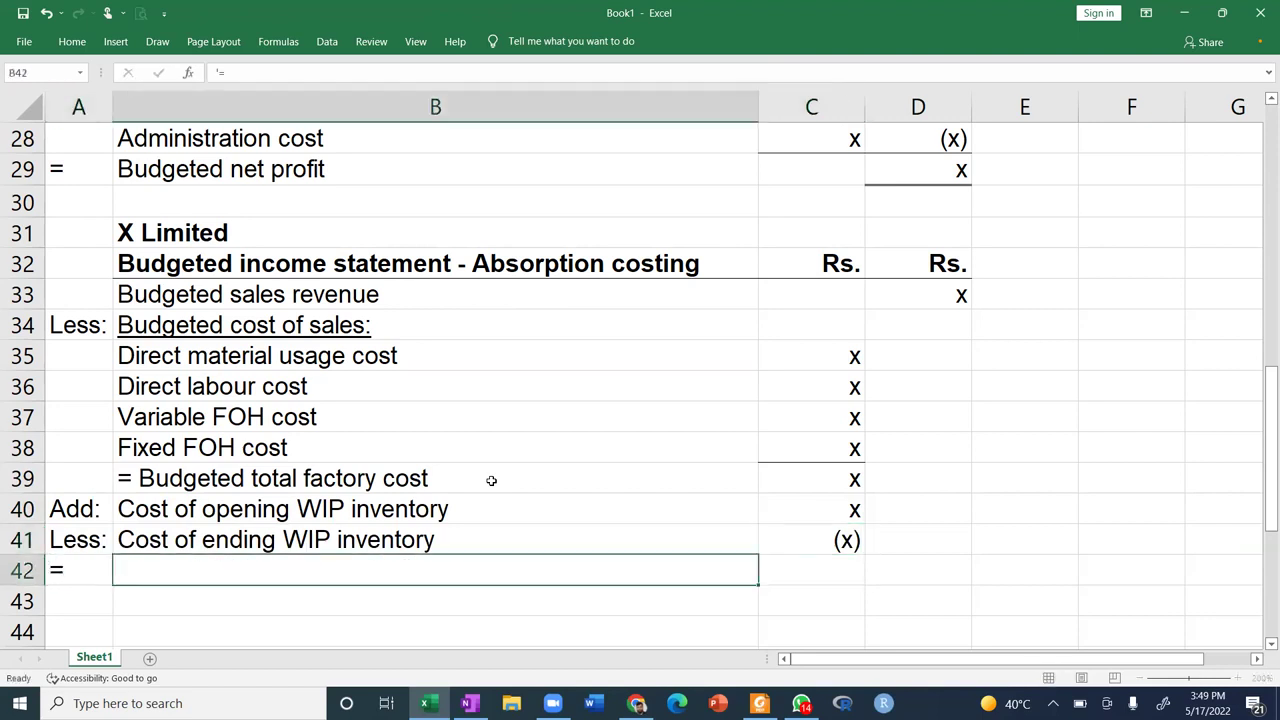
pyautogui.write('Budgeted production cost')
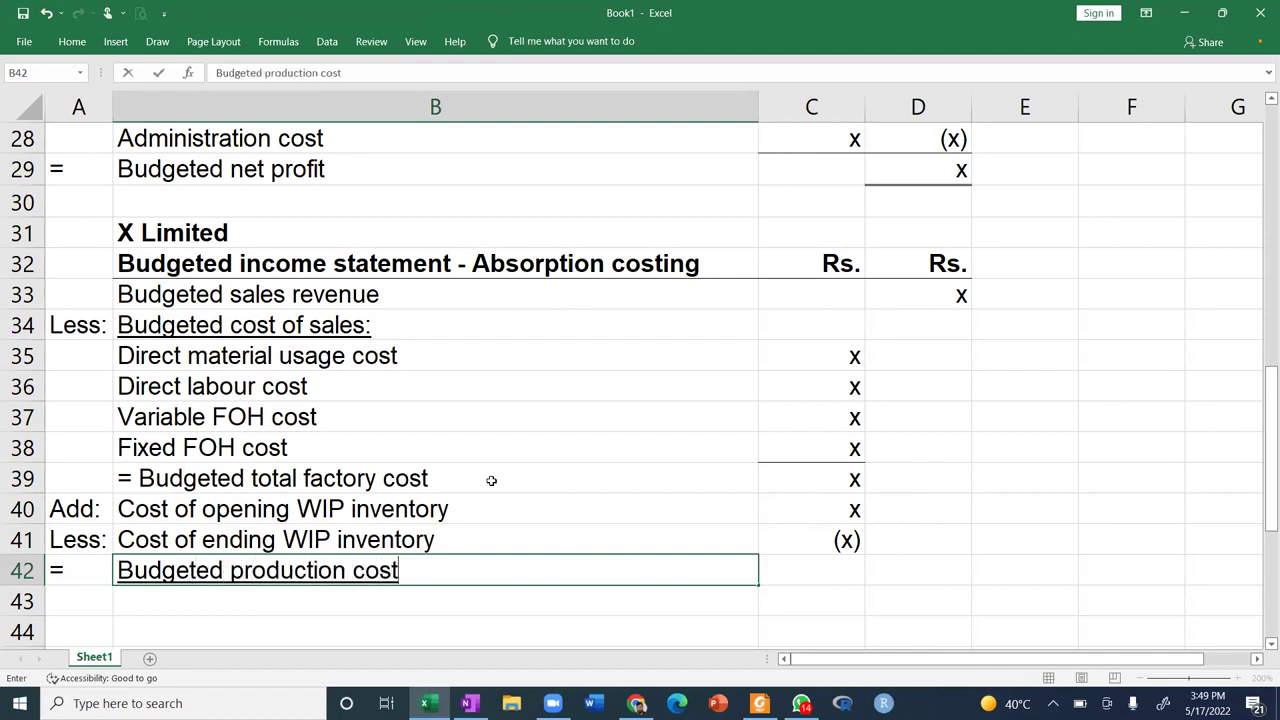
# Remove the underline from the budgeted production cost label in B42 and enter x as its amount in C42.
pyautogui.press('Return')
pyautogui.press('Up')
pyautogui.press('Right')
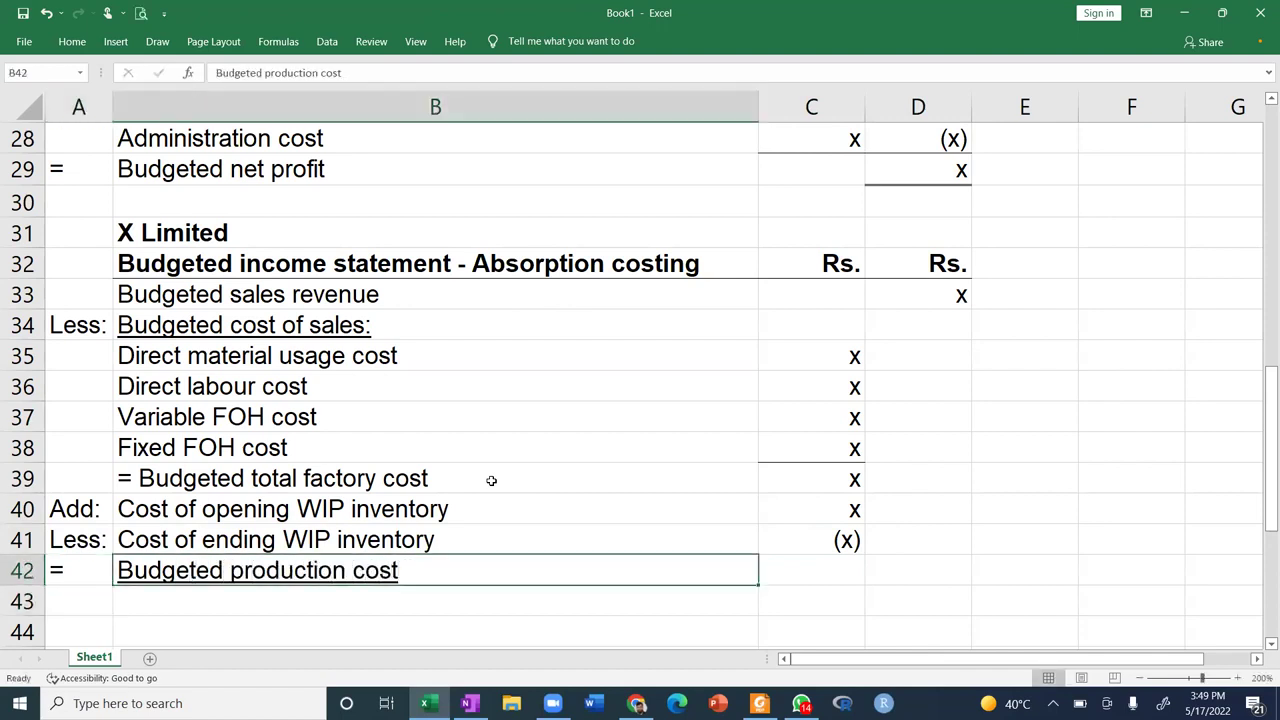
pyautogui.press('Right')
pyautogui.write('x')
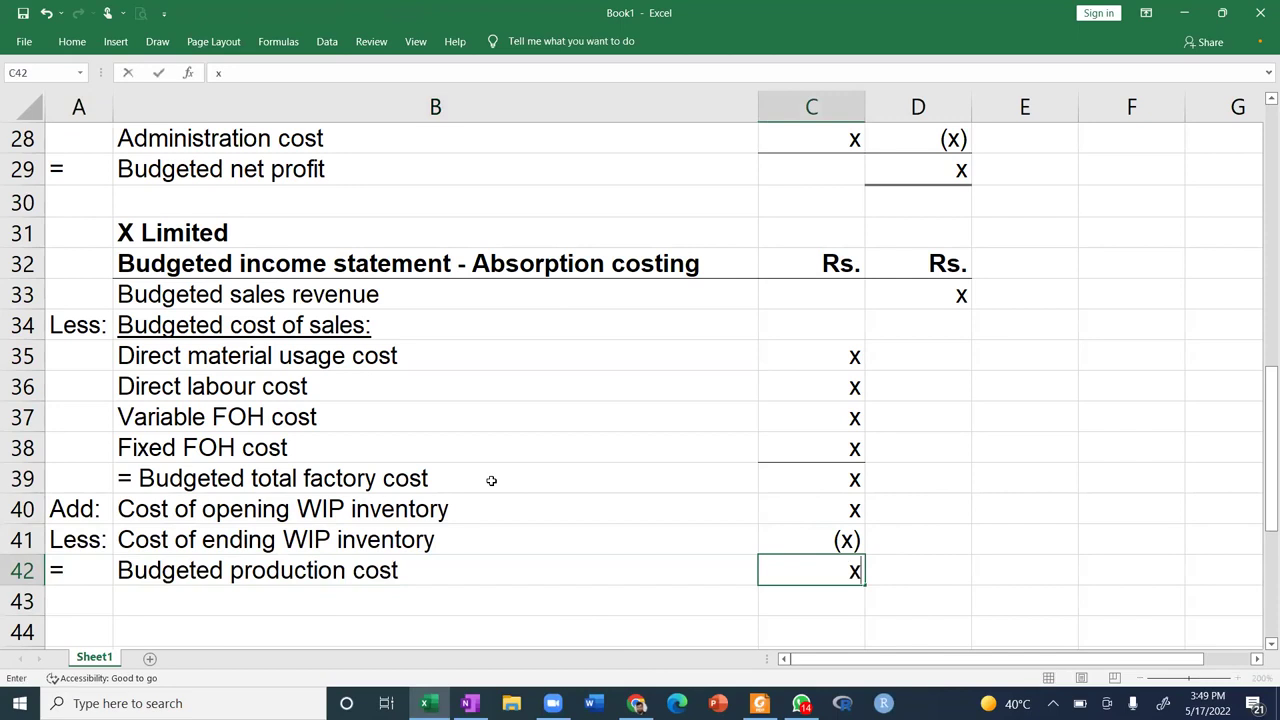
pyautogui.press('Return')
# Add a bottom border under the ending WIP inventory amount in C41.
pyautogui.press('Up')
pyautogui.press('Up')
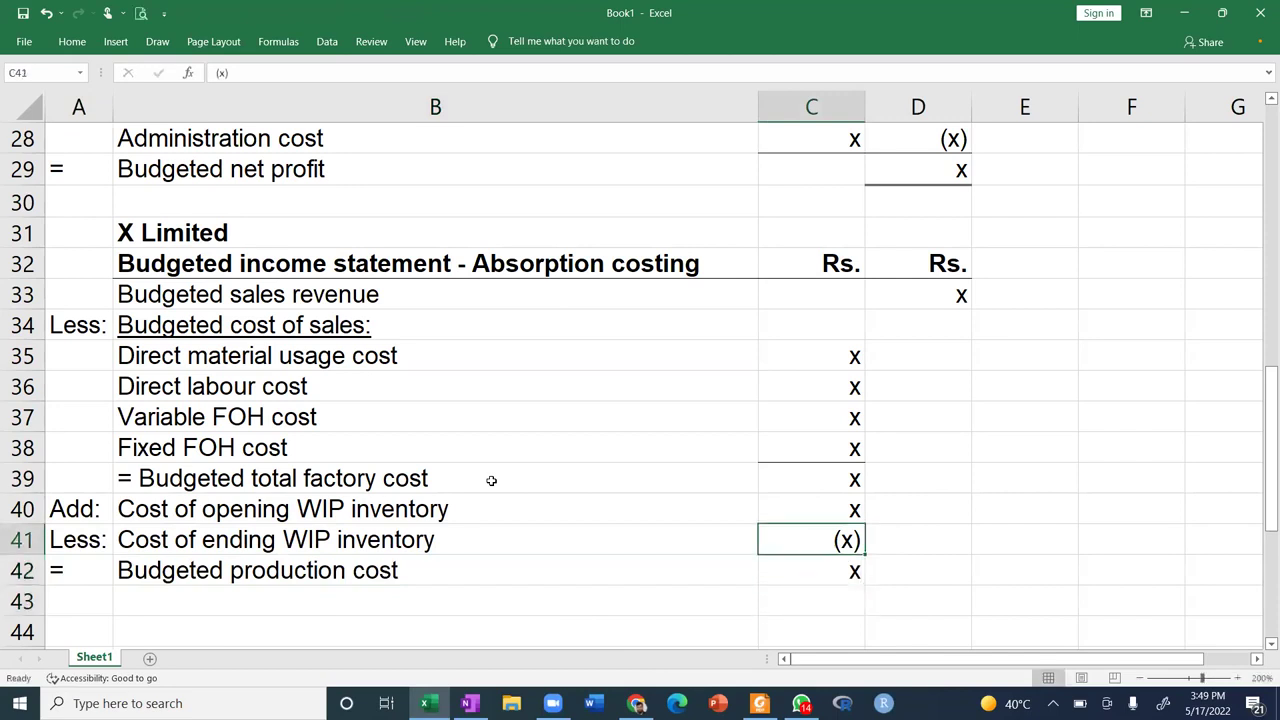
pyautogui.click(70, 40)
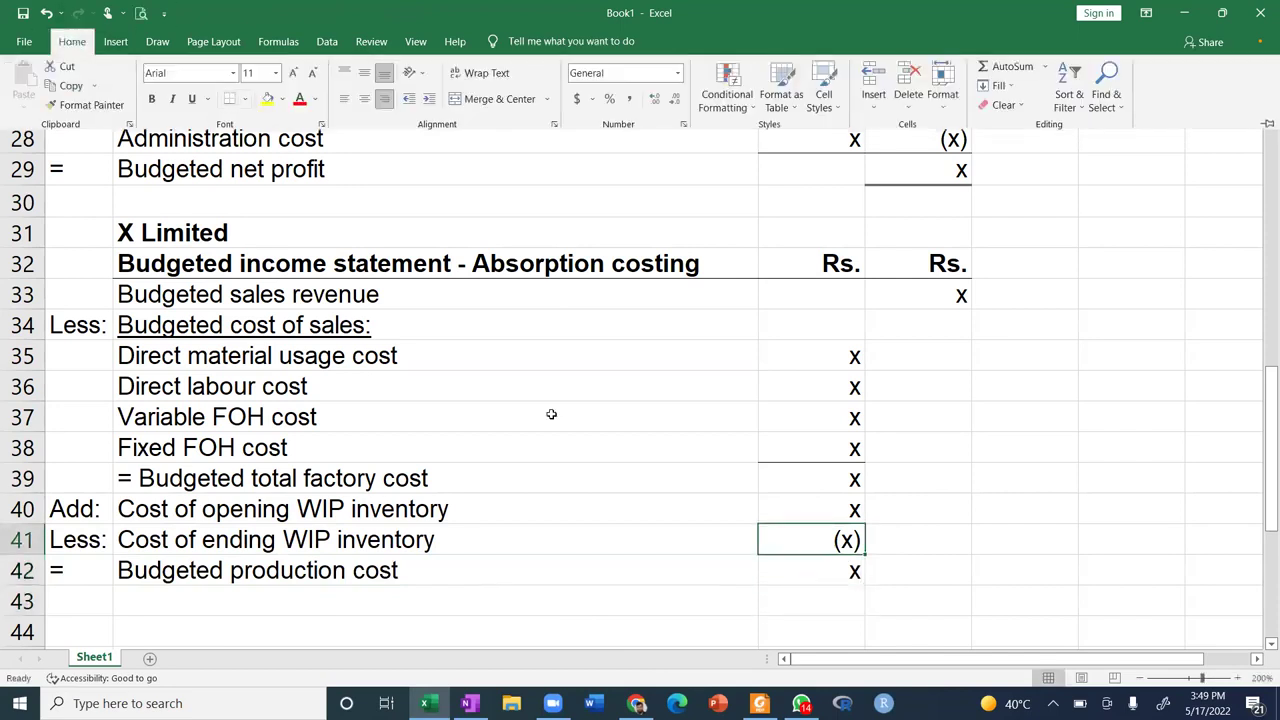
pyautogui.press('Escape')
# Review the production cost amounts in C35:C42 and their labels from direct material usage to budgeted production cost.
pyautogui.press('Up')
pyautogui.press('Up')
pyautogui.press('Up')
pyautogui.press('Up')
pyautogui.press('Up')
pyautogui.press('Up')
pyautogui.press('Down')
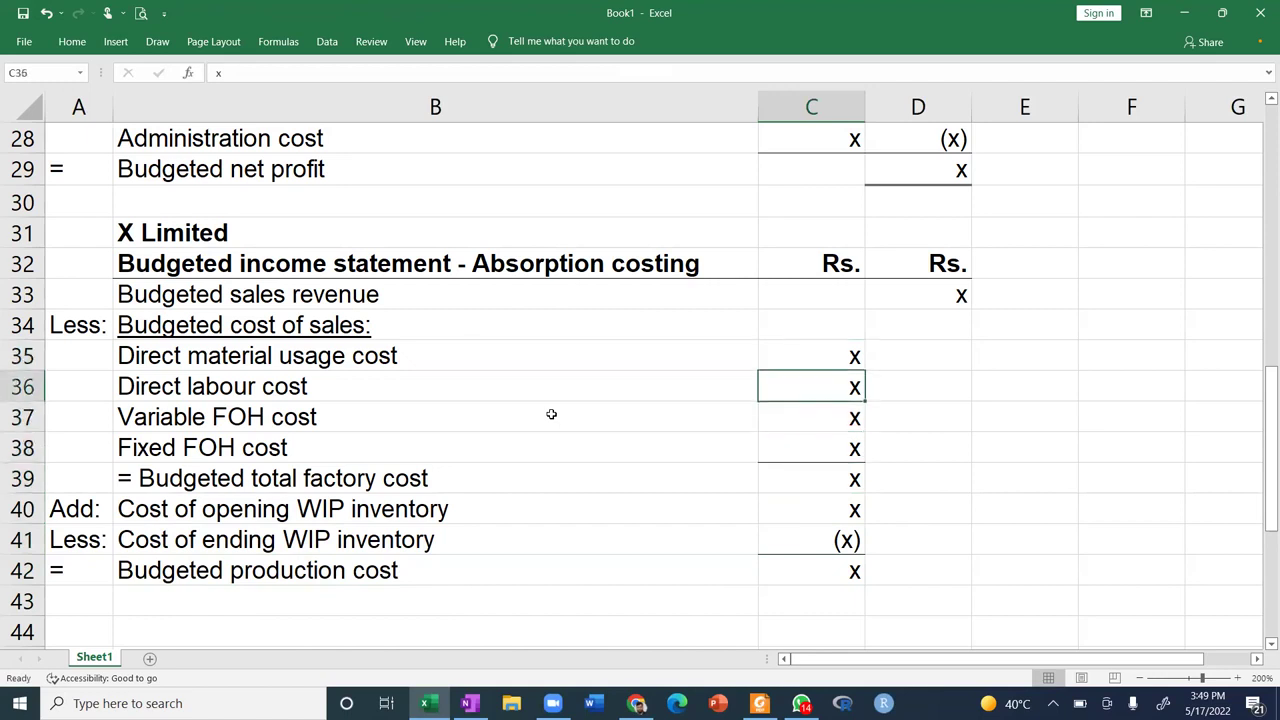
pyautogui.press('Up')
pyautogui.hotkey('shift', 'Down')
pyautogui.hotkey('shift', 'Down')
pyautogui.hotkey('shift', 'Down')
pyautogui.hotkey('shift', 'Down')
pyautogui.hotkey('shift', 'Down')
pyautogui.hotkey('shift', 'Down')
pyautogui.hotkey('shift', 'Down')
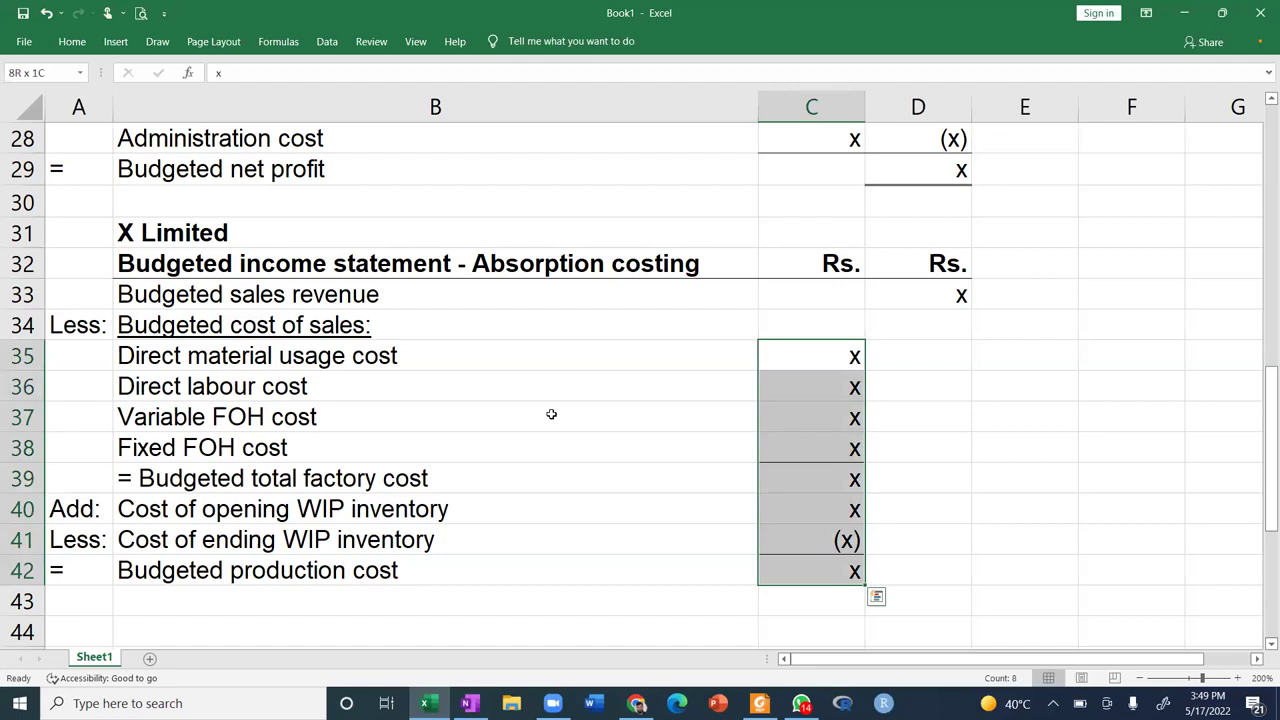
pyautogui.press('Left')
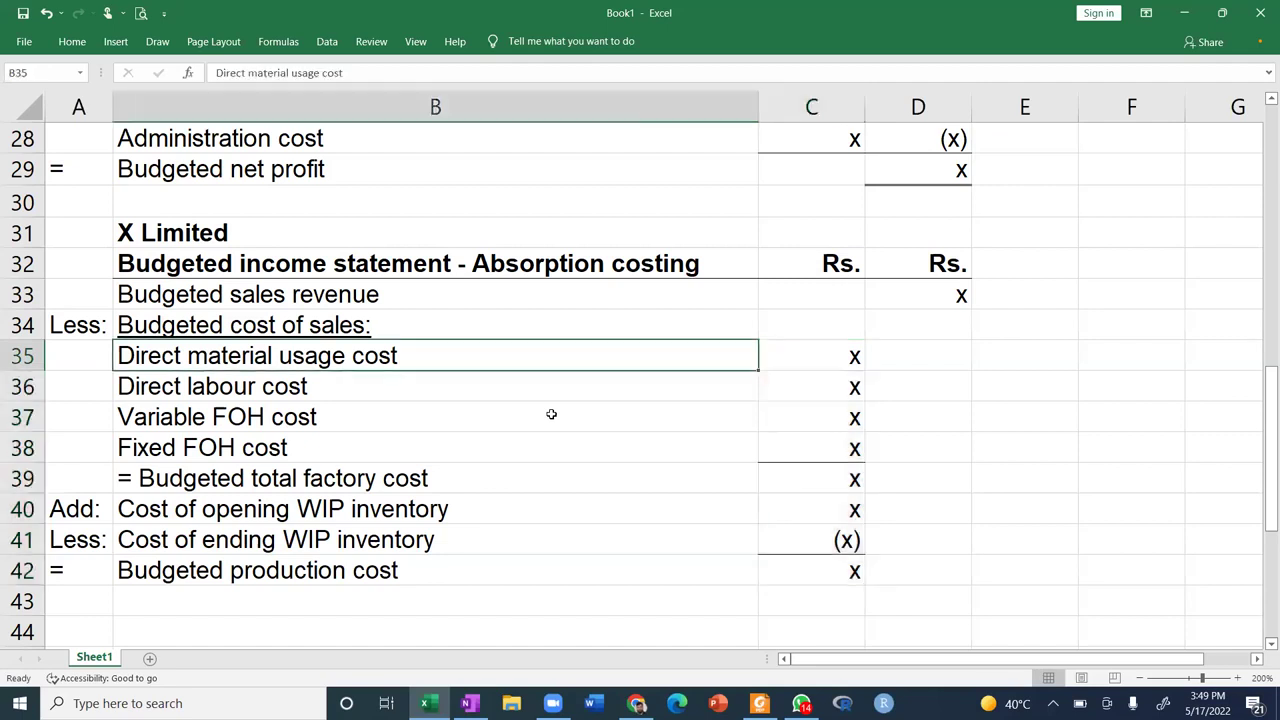
pyautogui.press('Down')
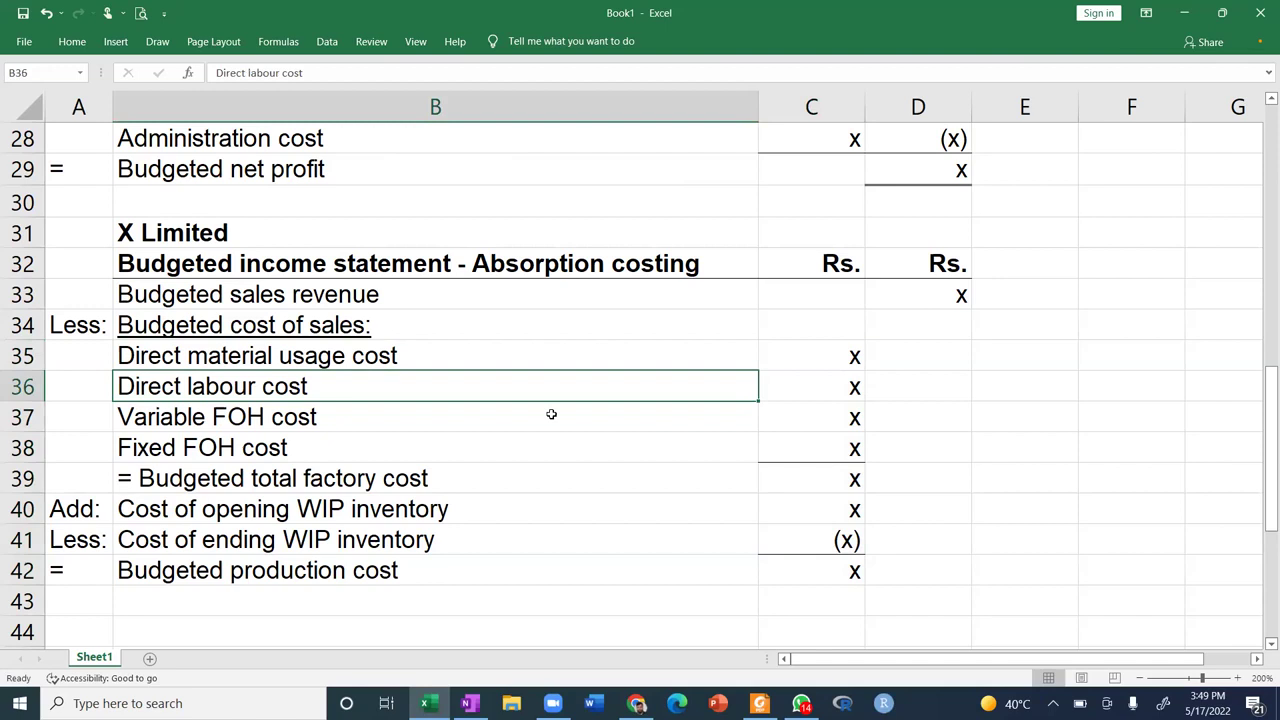
pyautogui.press('Down')
pyautogui.press('Down')
pyautogui.press('Down')
pyautogui.press('Down')
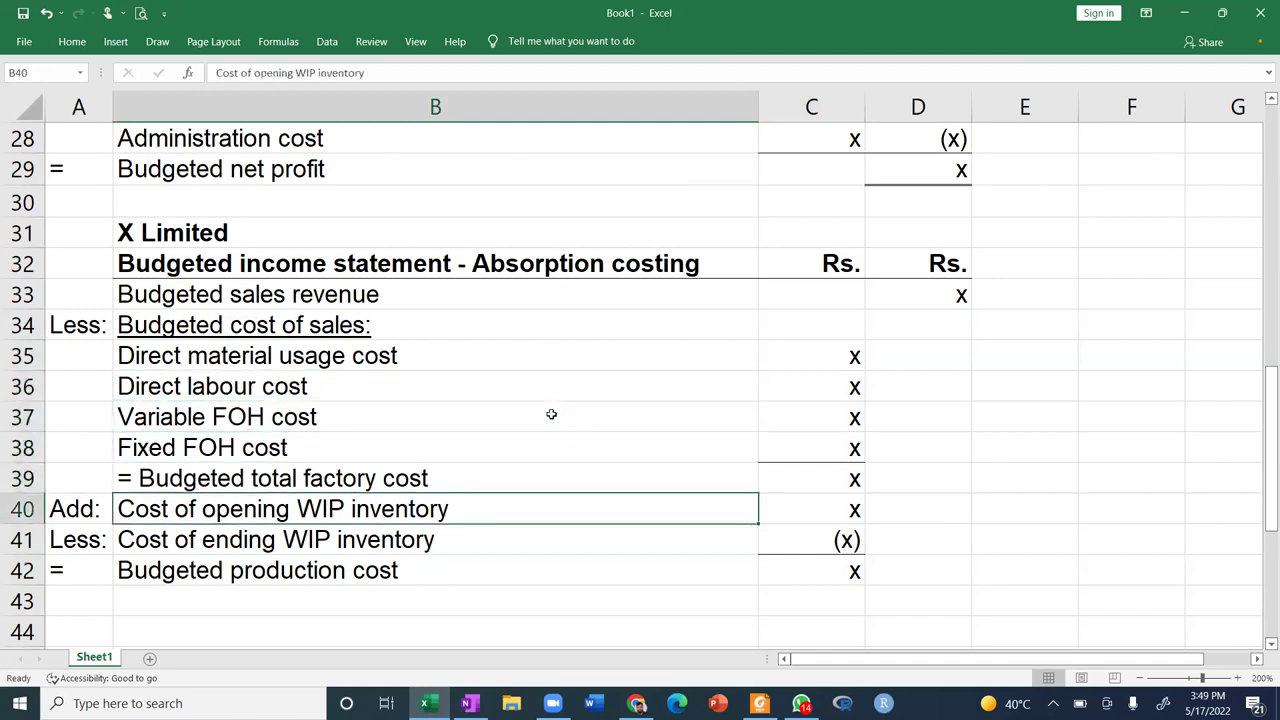
pyautogui.press('Down')
pyautogui.press('Down')
pyautogui.press('Down')
pyautogui.press('Down')
# Enter "Add:" in A43 and the label "Cost of opening Finished goods inventory" without underline in B43.
pyautogui.press('Up')
pyautogui.press('Left')
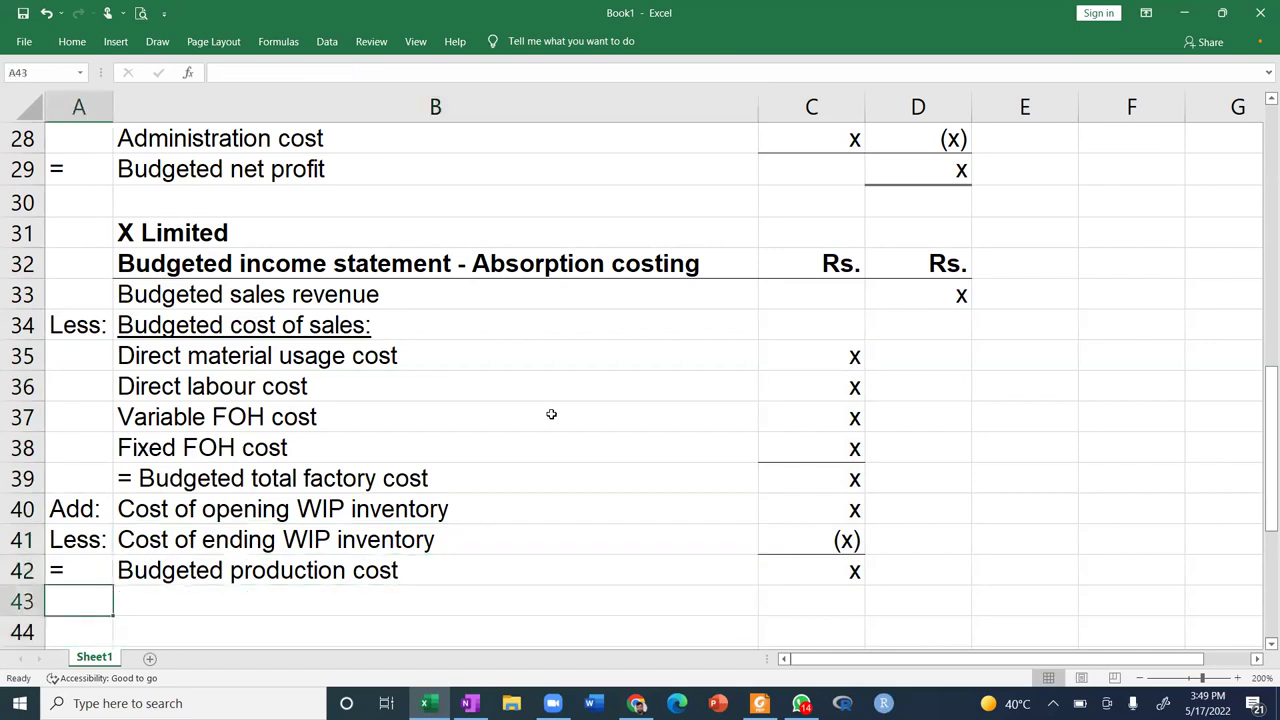
pyautogui.write('Add:')
pyautogui.press('Tab')
pyautogui.write('cost')
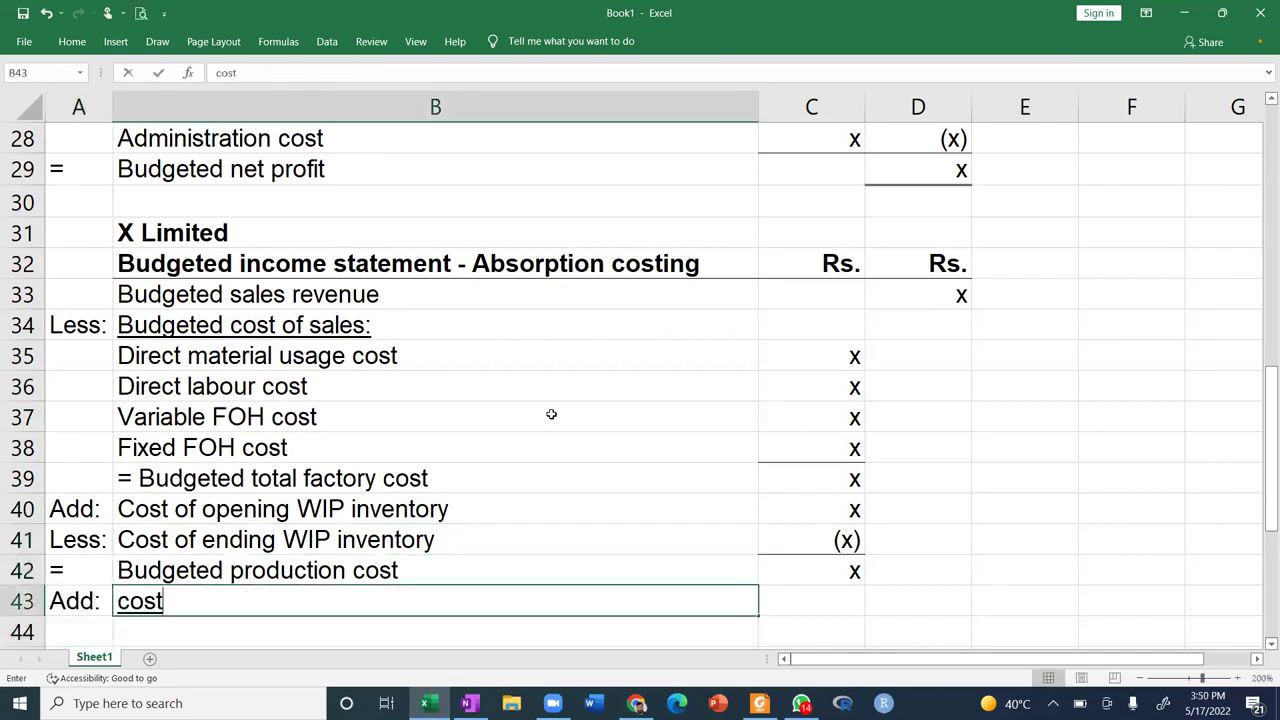
pyautogui.press('BackSpace')
pyautogui.press('BackSpace')
pyautogui.press('BackSpace')
pyautogui.press('BackSpace')
pyautogui.write('Cos tof o')
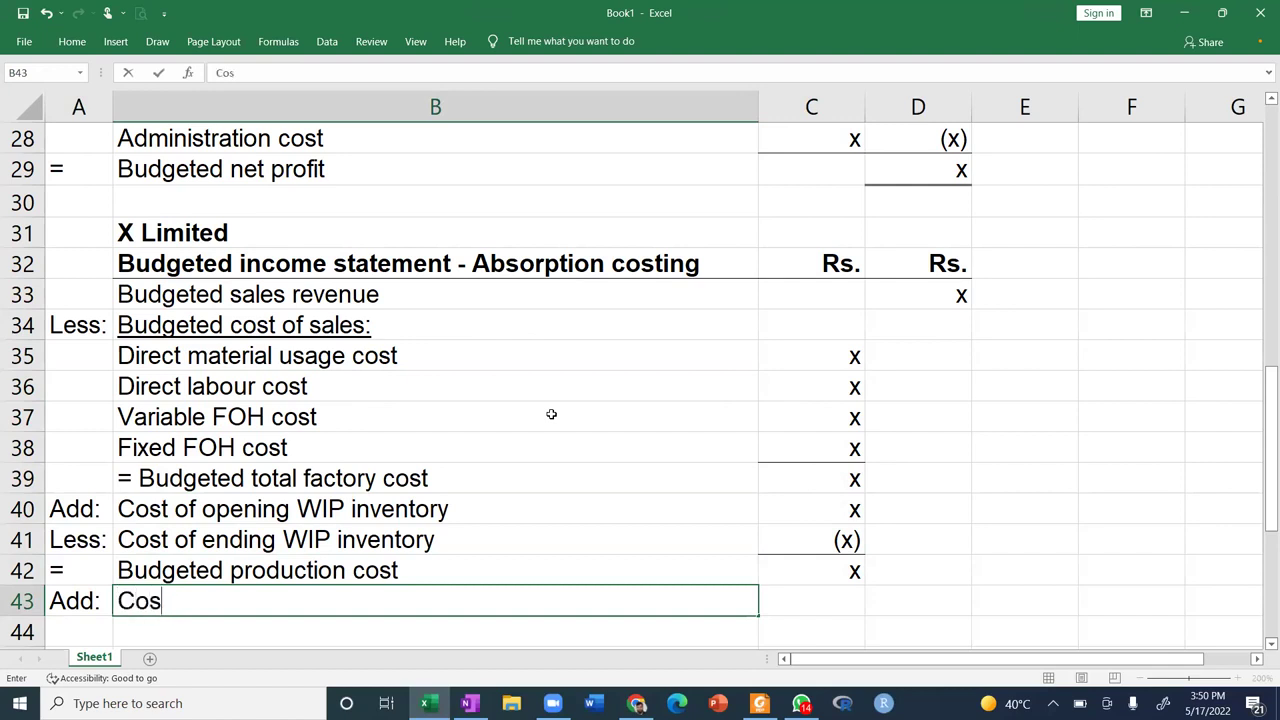
pyautogui.press('BackSpace')
pyautogui.press('BackSpace')
pyautogui.press('BackSpace')
pyautogui.press('BackSpace')
pyautogui.press('BackSpace')
pyautogui.press('BackSpace')
pyautogui.write('t of opening F')
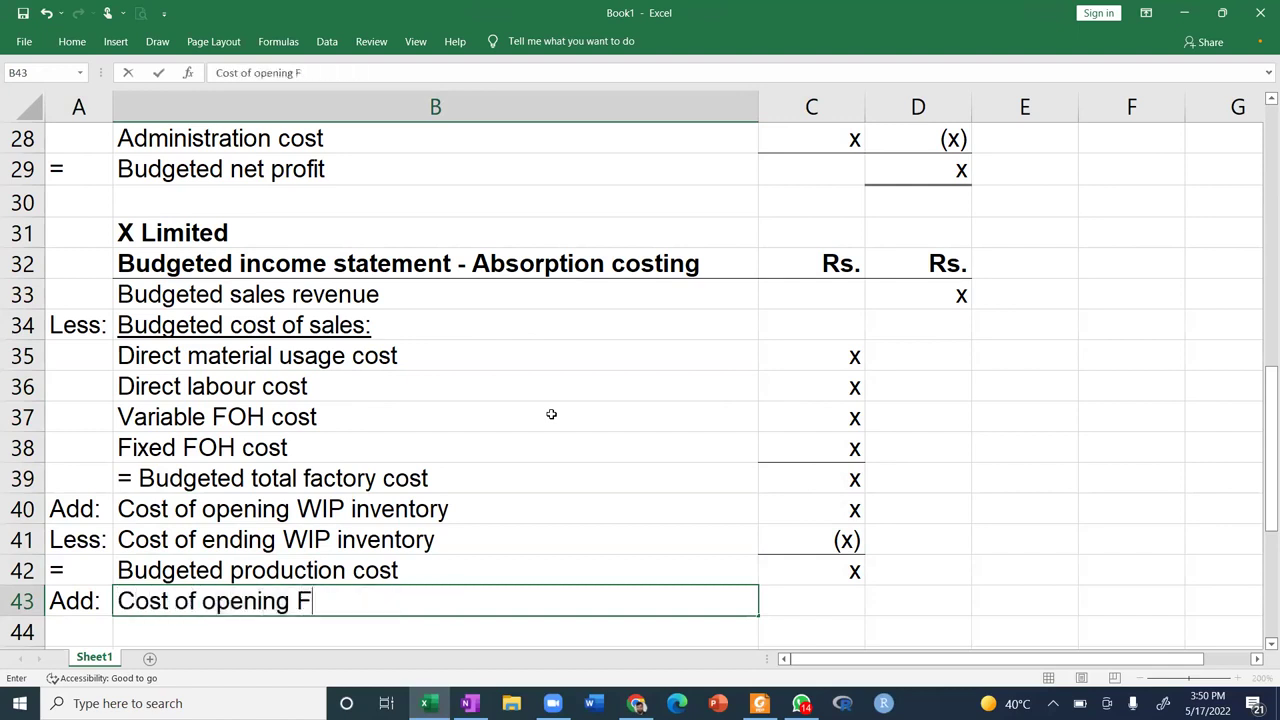
pyautogui.write('inished goods inventory')
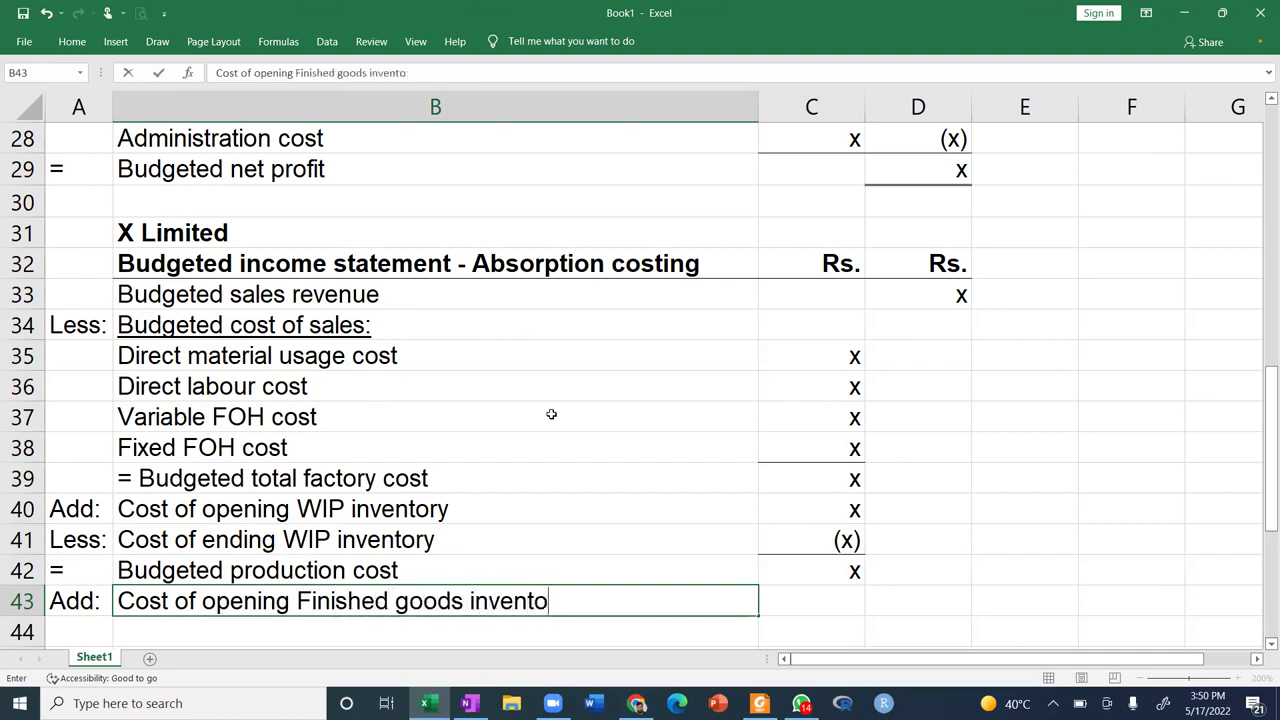
# Enter x in C43 as the opening finished goods inventory amount.
pyautogui.press('Tab')
pyautogui.write('x')
pyautogui.press('Return')
# Enter "Less:" in A44 and the label "Cost of ending Finished goods inventory" in B44.
pyautogui.scroll(-1, 551, 414)
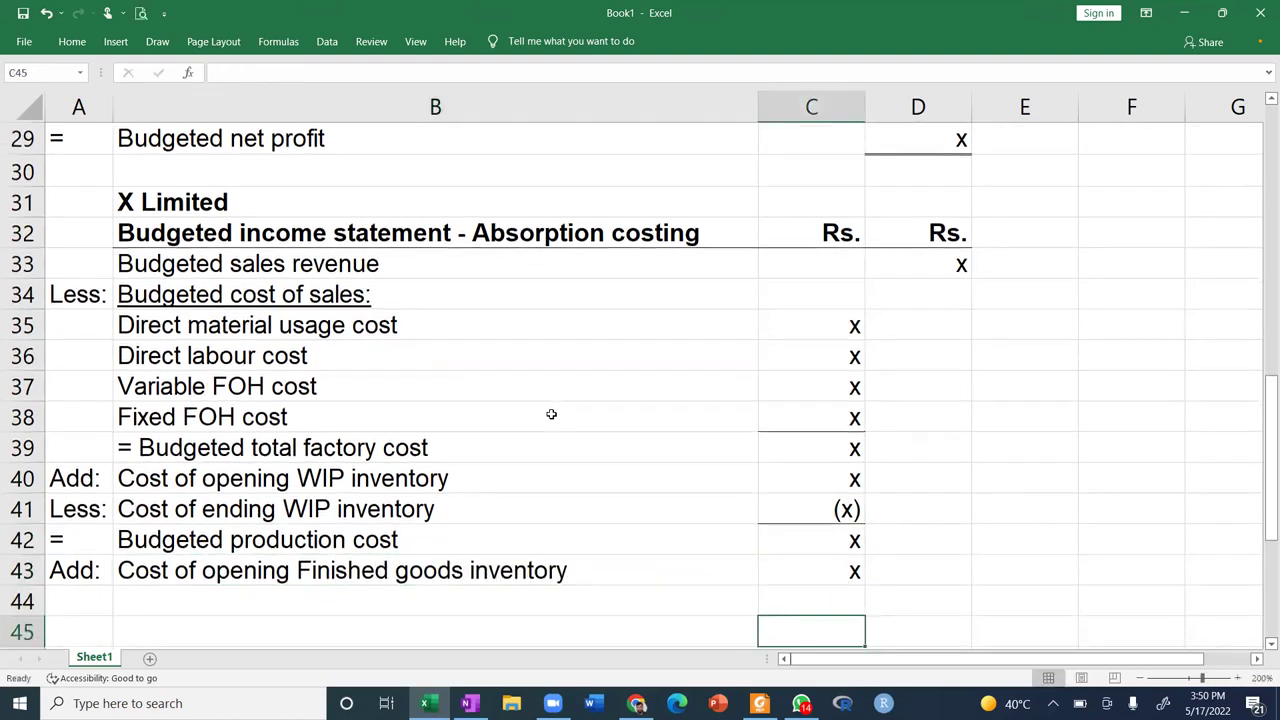
pyautogui.press('Left')
pyautogui.press('Left')
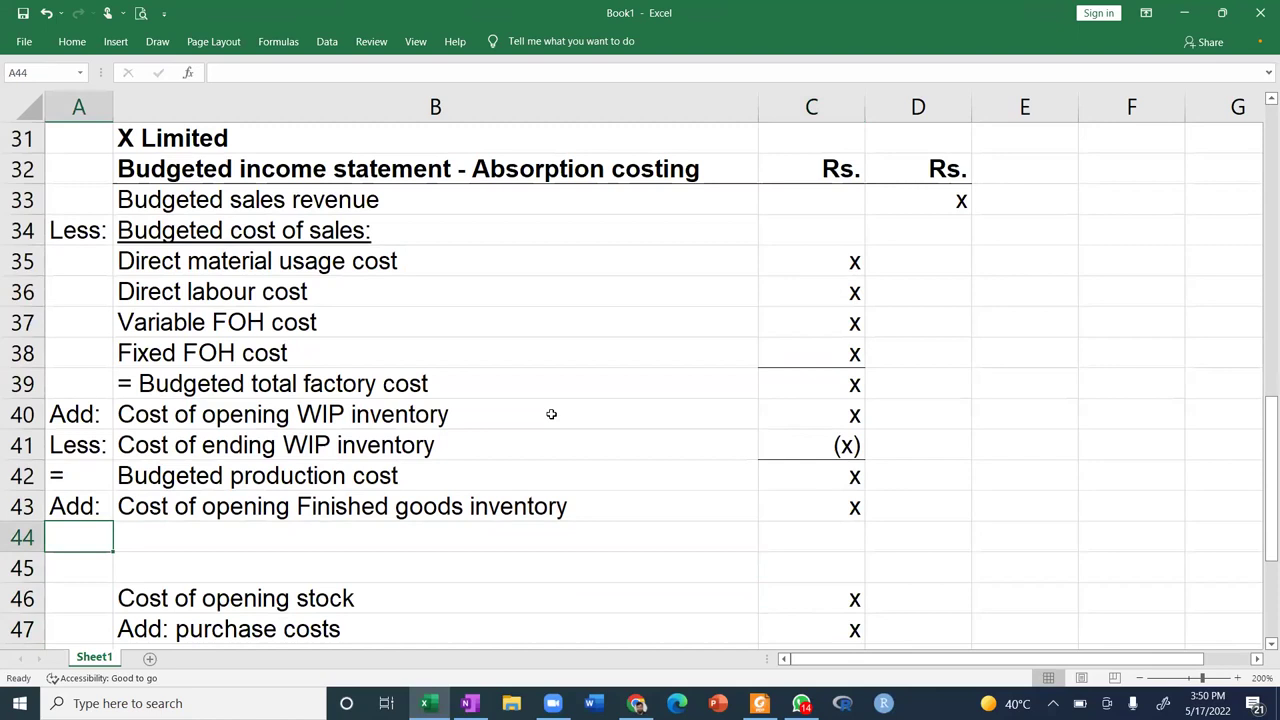
pyautogui.write('Less:')
pyautogui.press('Tab')
pyautogui.write('Cos')
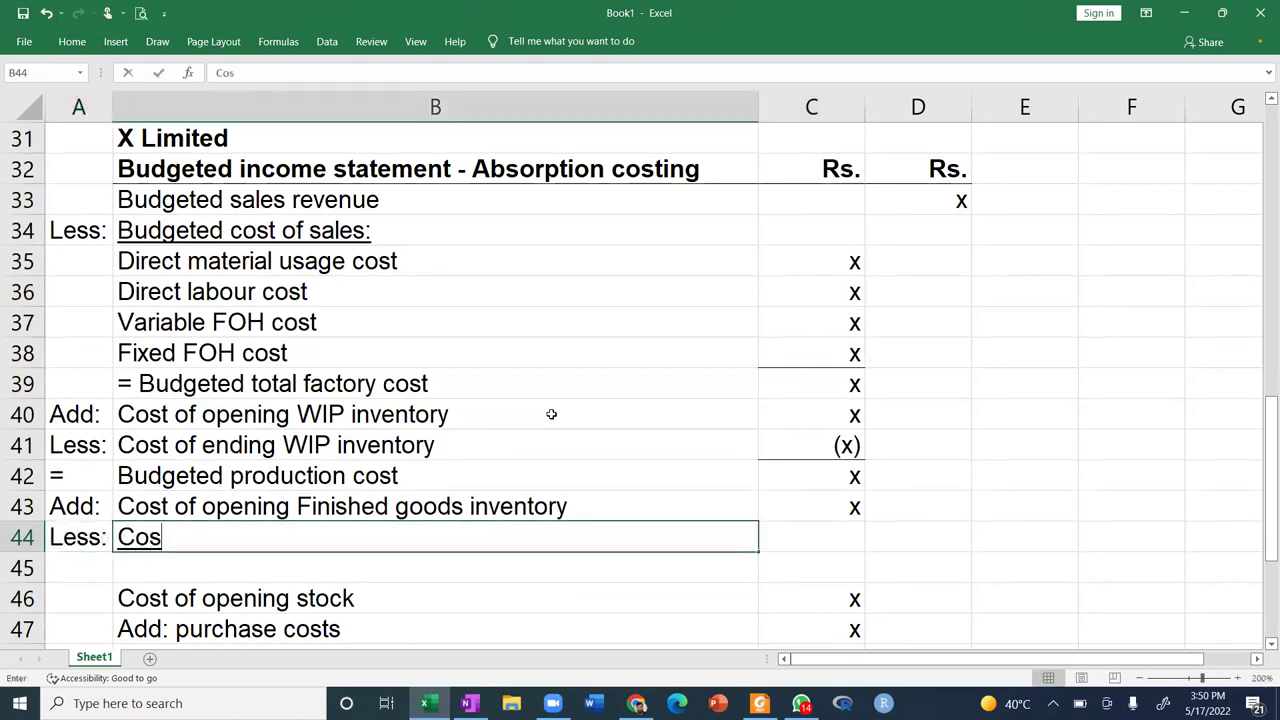
pyautogui.write('t of ending ')
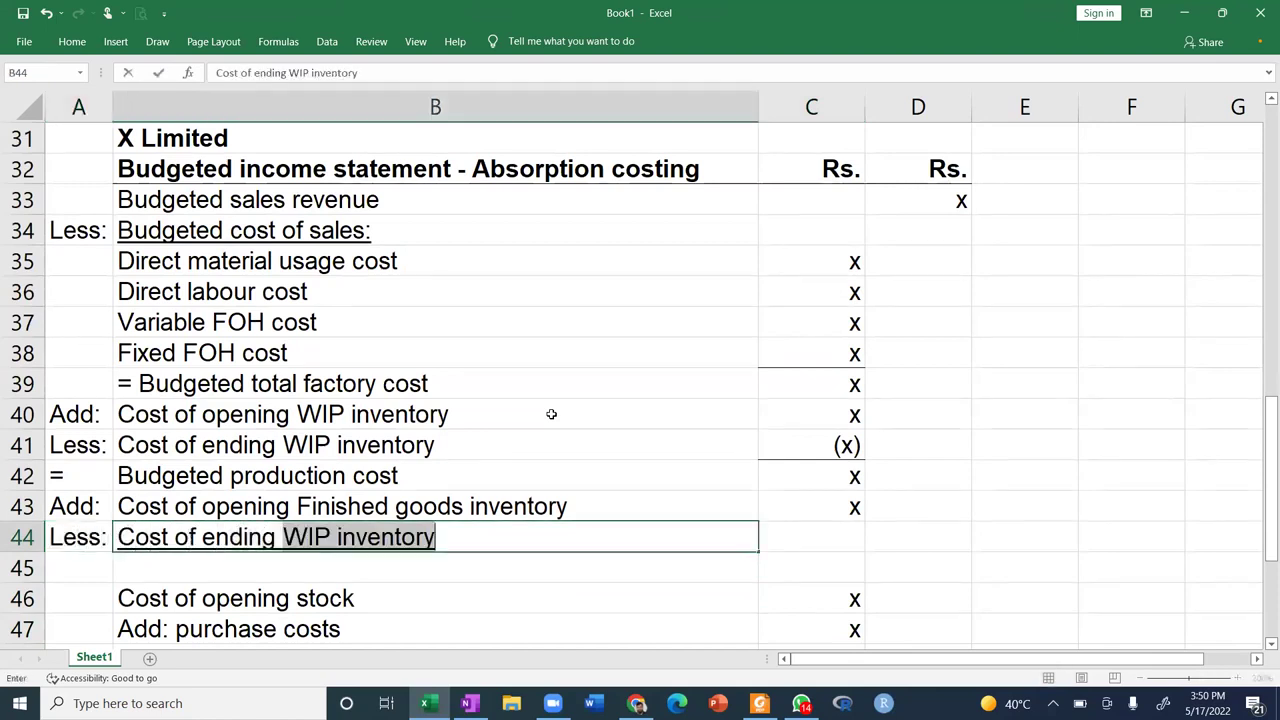
pyautogui.write('Finished goods ')
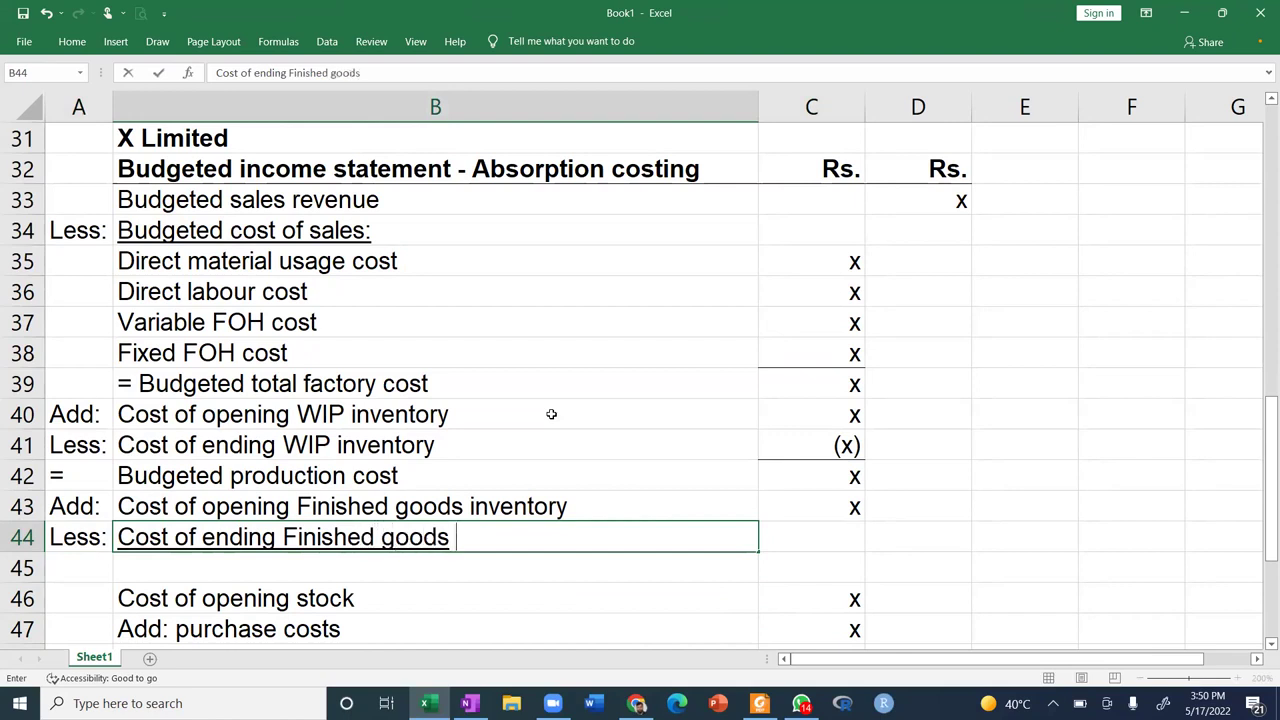
pyautogui.write('inventory')
pyautogui.press('Return')
# Remove the underline from the ending finished goods label in B44 and enter (x) as its amount in C44.
pyautogui.press('Up')
pyautogui.press('Right')
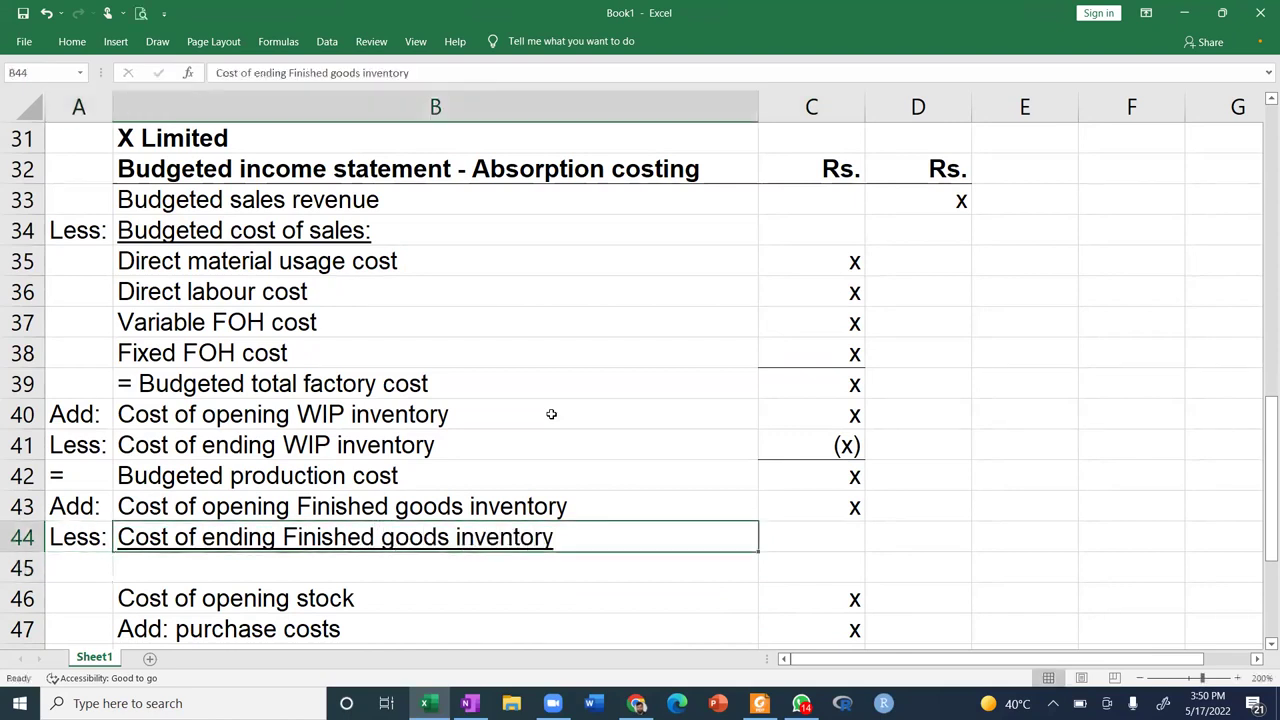
pyautogui.press('Right')
pyautogui.write('(x)')
pyautogui.press('Return')
# Enter (x) in D44 of the ending finished goods inventory row and return to C44.
pyautogui.press('Right')
pyautogui.press('Up')
pyautogui.write('(x)')
pyautogui.press('Return')
pyautogui.press('Left')
pyautogui.press('Up')
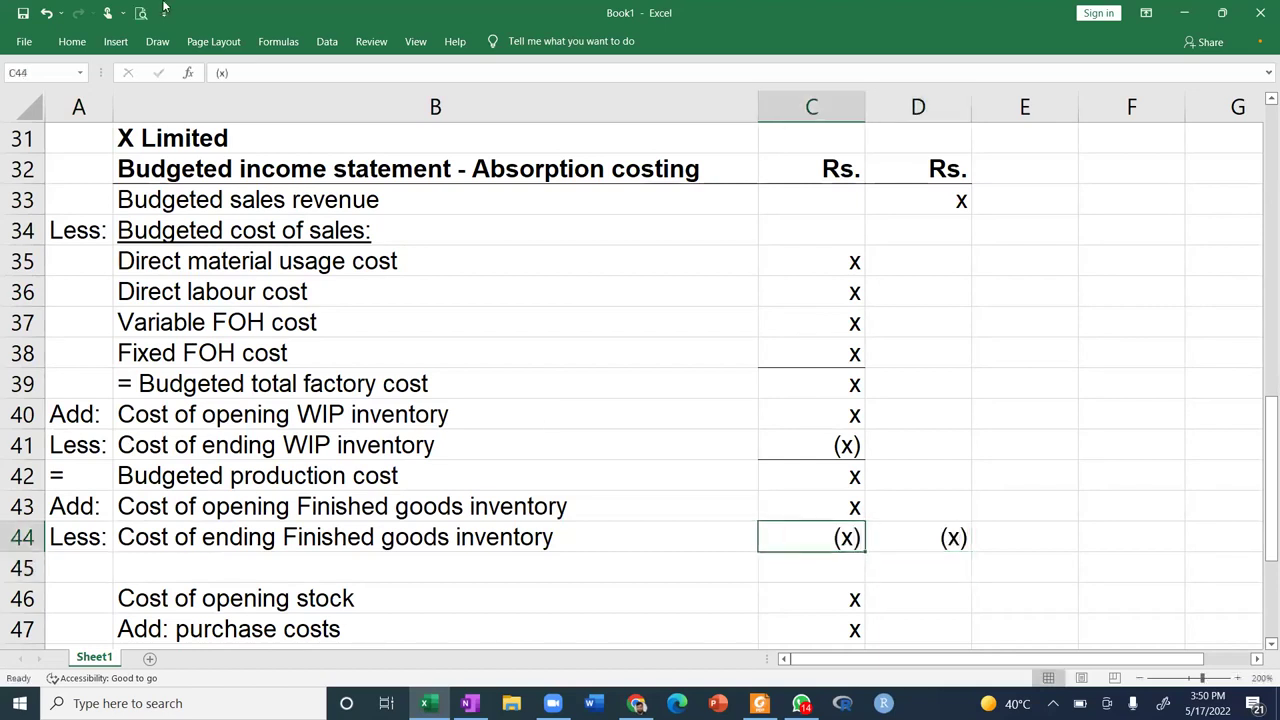
# Add a bottom border under the ending Finished goods inventory amount in cell C44.
pyautogui.click(72, 41)
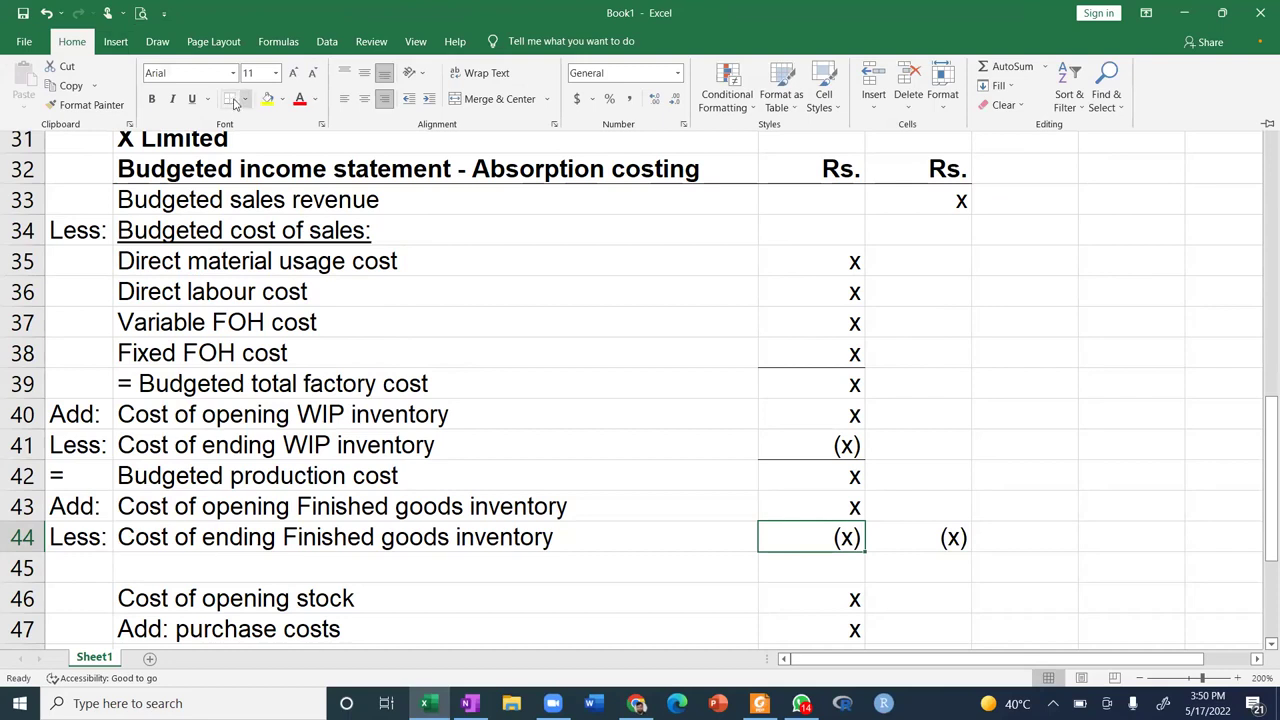
pyautogui.press('Escape')
pyautogui.press('Down')
pyautogui.press('Up')
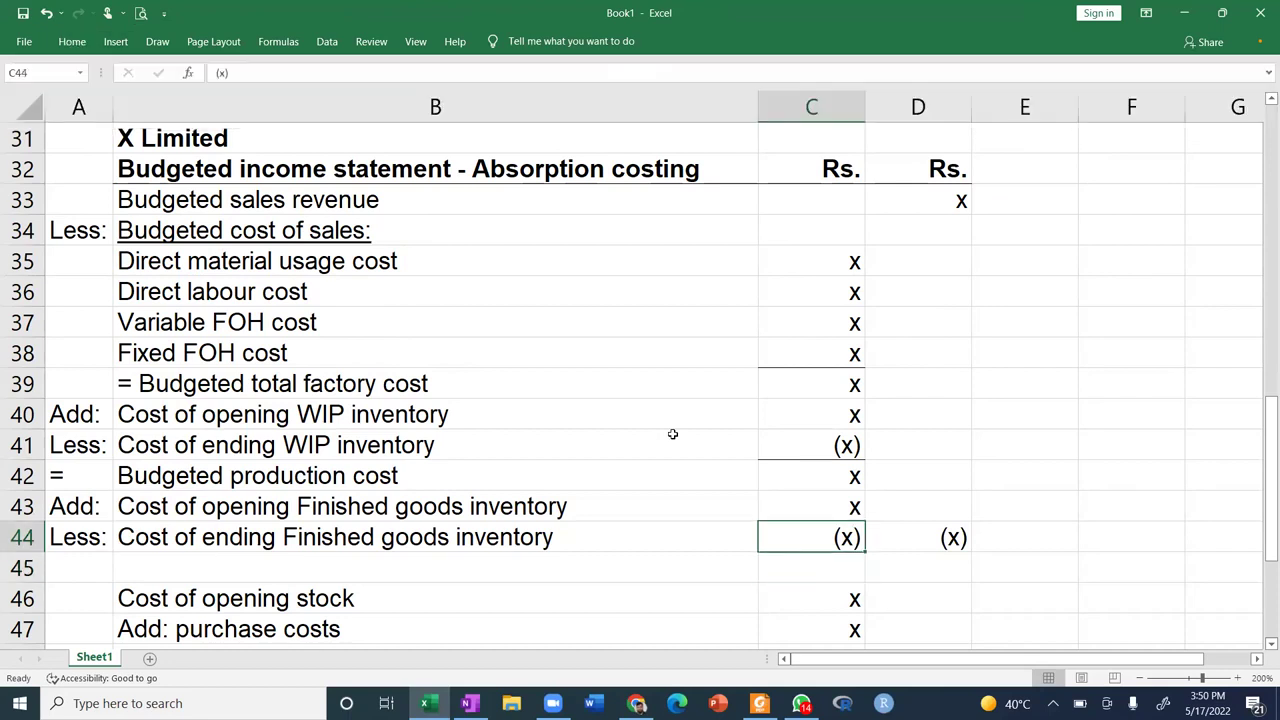
# Delete the blank row 45 and the three leftover rows below it, from Cost of opening stock through Less: Cost of ending stock.
pyautogui.click(22, 568)
pyautogui.hotkey('ctrl', '-')
pyautogui.hotkey('ctrl', '-')
pyautogui.hotkey('ctrl', '-')
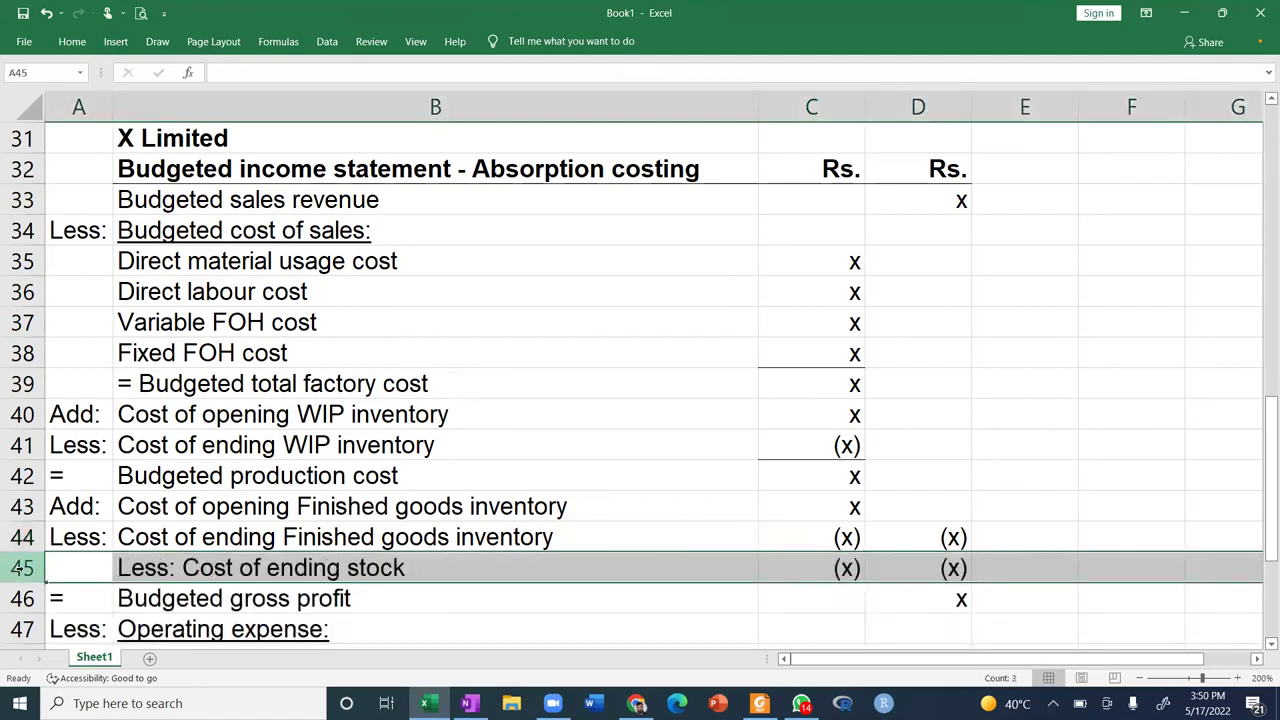
pyautogui.hotkey('ctrl', '-')
# Add a bottom border under the cost of sales total in cell D44, above the budgeted gross profit.
pyautogui.press('Down')
pyautogui.press('Right')
pyautogui.press('Right')
pyautogui.press('Right')
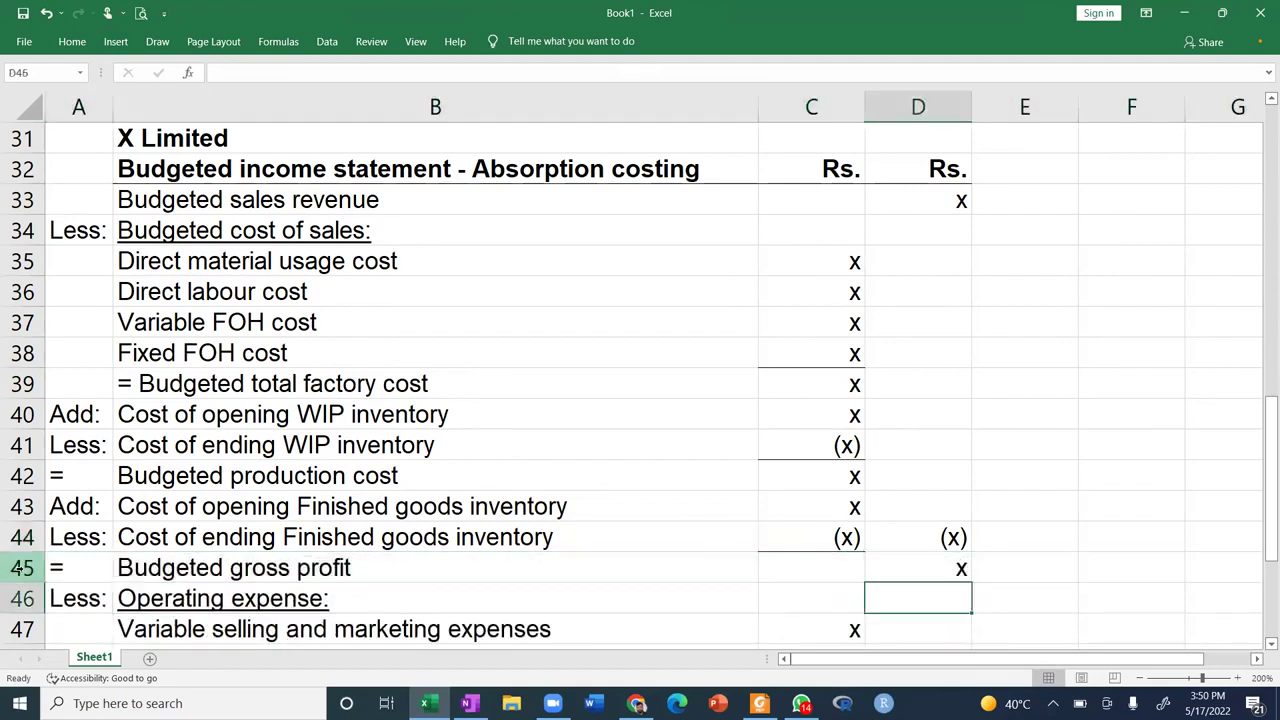
pyautogui.press('Up')
pyautogui.press('Up')
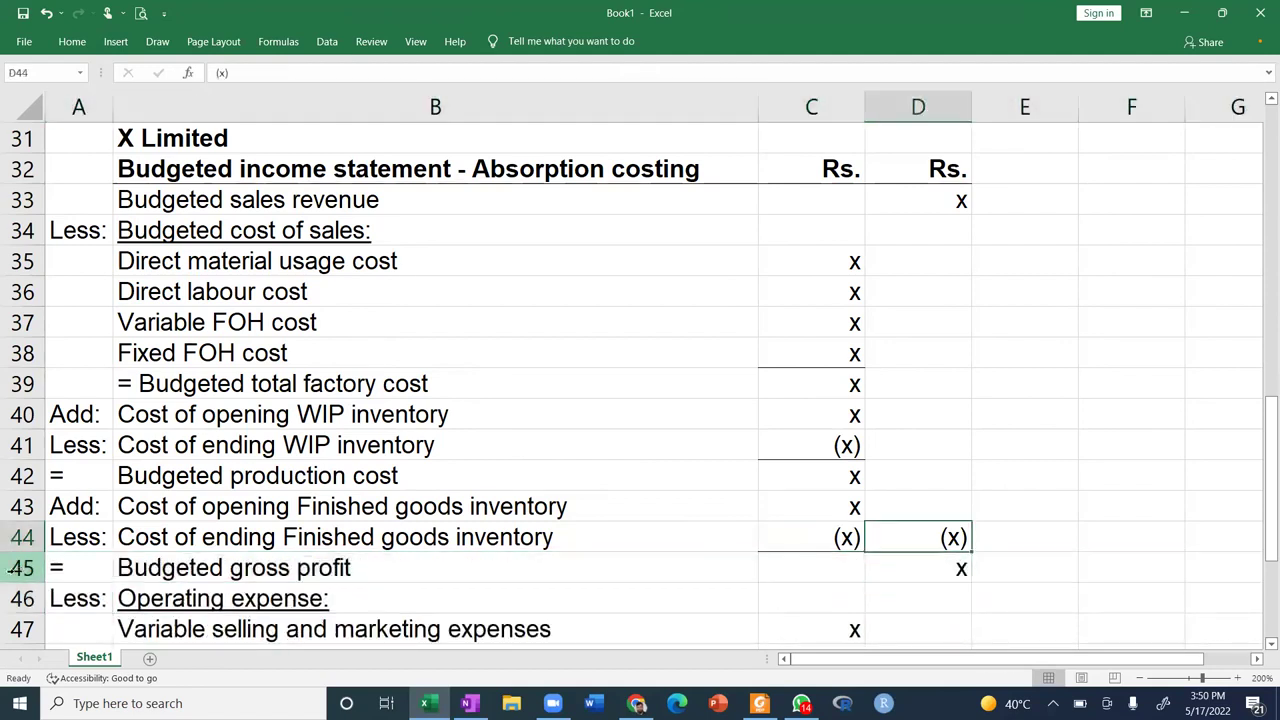
pyautogui.click(72, 41)
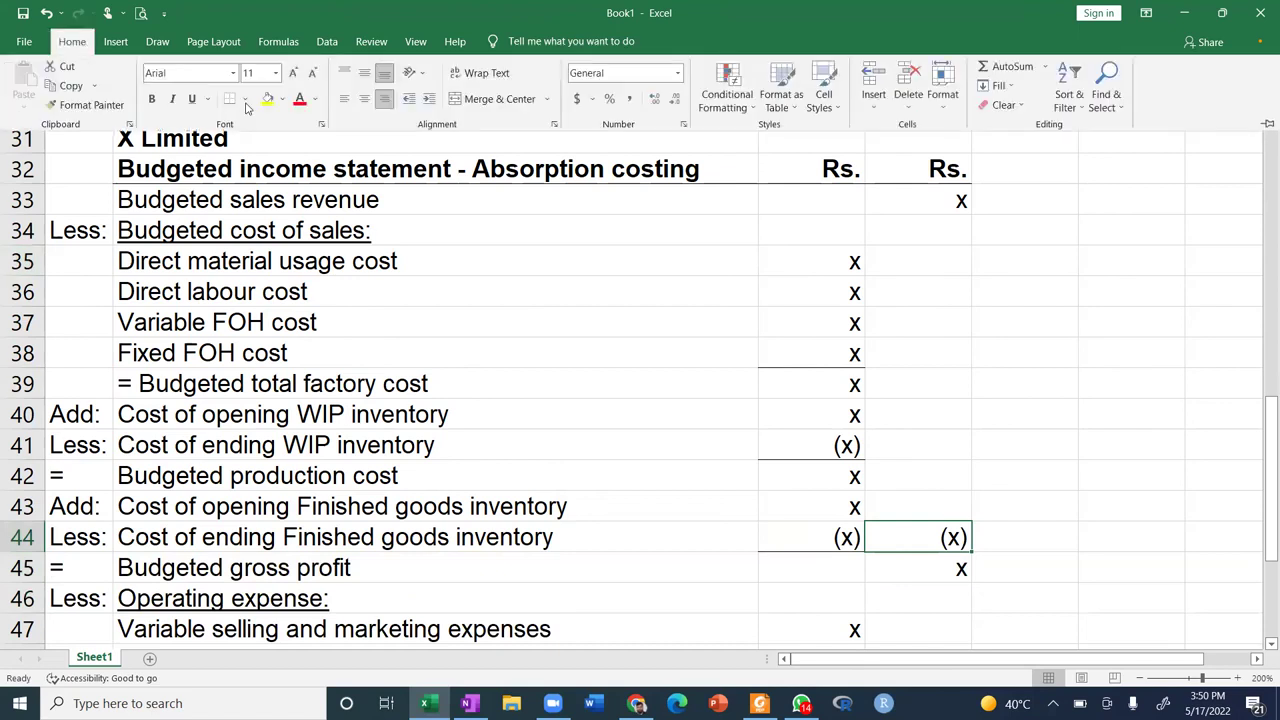
pyautogui.click(595, 492)
# Review the absorption costing income statement down to budgeted net profit, checking its layout and amount columns.
pyautogui.press('Down')
pyautogui.press('Down')
pyautogui.press('Down')
pyautogui.press('Down')
pyautogui.press('Down')
pyautogui.press('Down')
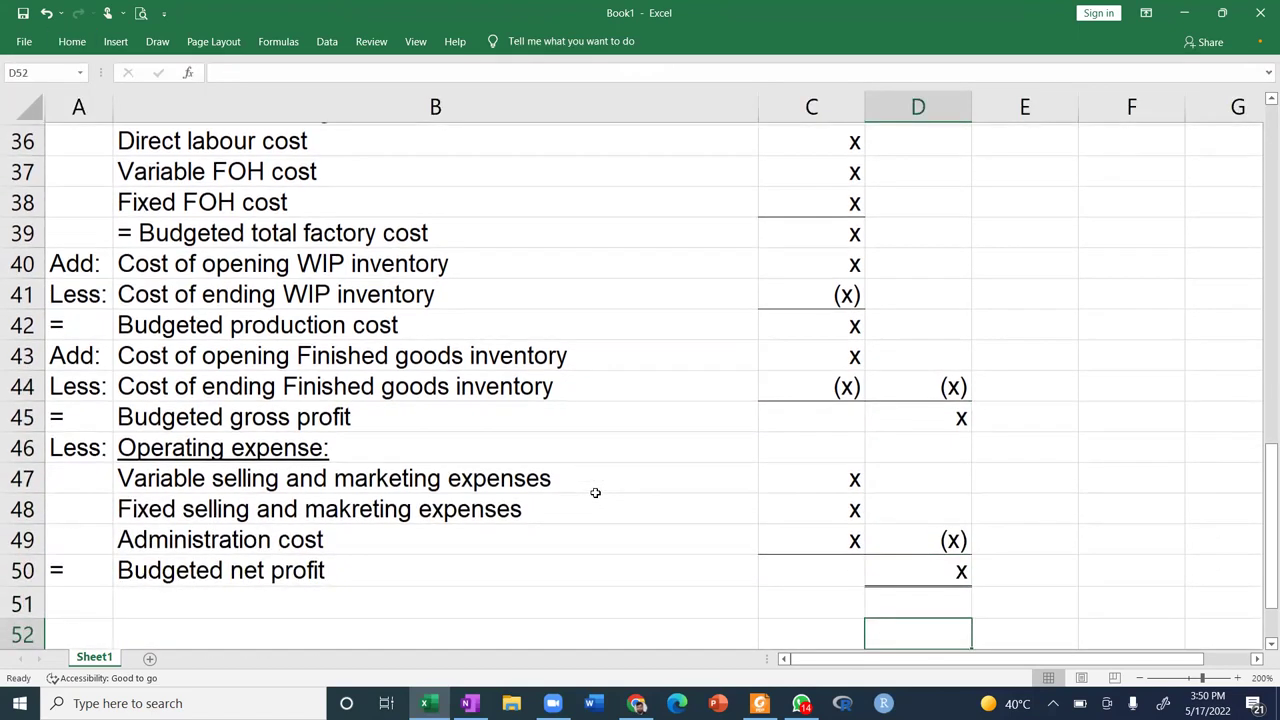
pyautogui.press('Up')
pyautogui.press('Up')
pyautogui.press('Up')
pyautogui.press('Up')
pyautogui.press('Up')
pyautogui.press('Up')
pyautogui.press('Up')
pyautogui.press('Up')
pyautogui.press('Up')
pyautogui.press('Up')
pyautogui.press('Up')
pyautogui.press('Up')
pyautogui.press('Up')
pyautogui.press('Up')
pyautogui.press('Up')
pyautogui.press('Up')
pyautogui.press('Up')
pyautogui.press('Up')
pyautogui.press('Up')
pyautogui.press('Up')
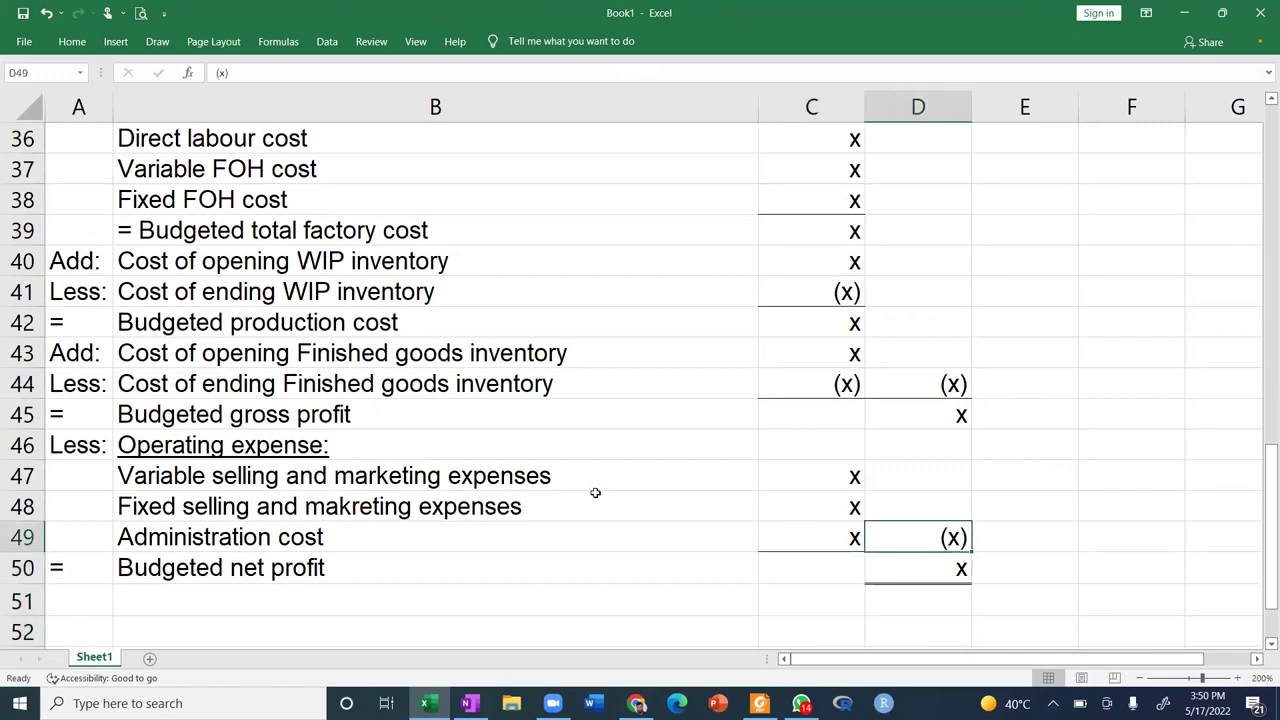
pyautogui.press('Down')
pyautogui.press('Down')
pyautogui.press('Down')
pyautogui.press('Down')
pyautogui.press('Down')
pyautogui.press('Down')
pyautogui.press('Down')
pyautogui.press('Down')
pyautogui.press('Down')
pyautogui.press('Down')
pyautogui.press('Down')
pyautogui.press('Down')
pyautogui.press('Down')
pyautogui.press('Down')
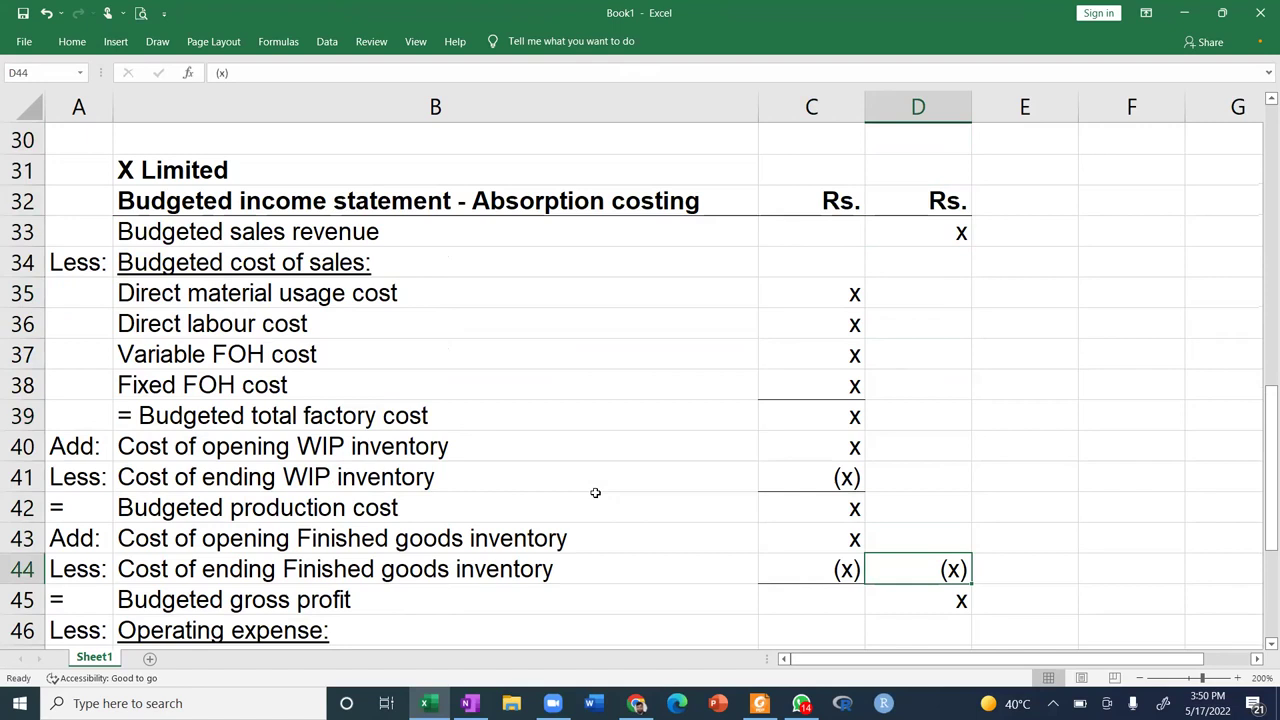
pyautogui.press('Left')
pyautogui.press('Left')
pyautogui.press('Right')
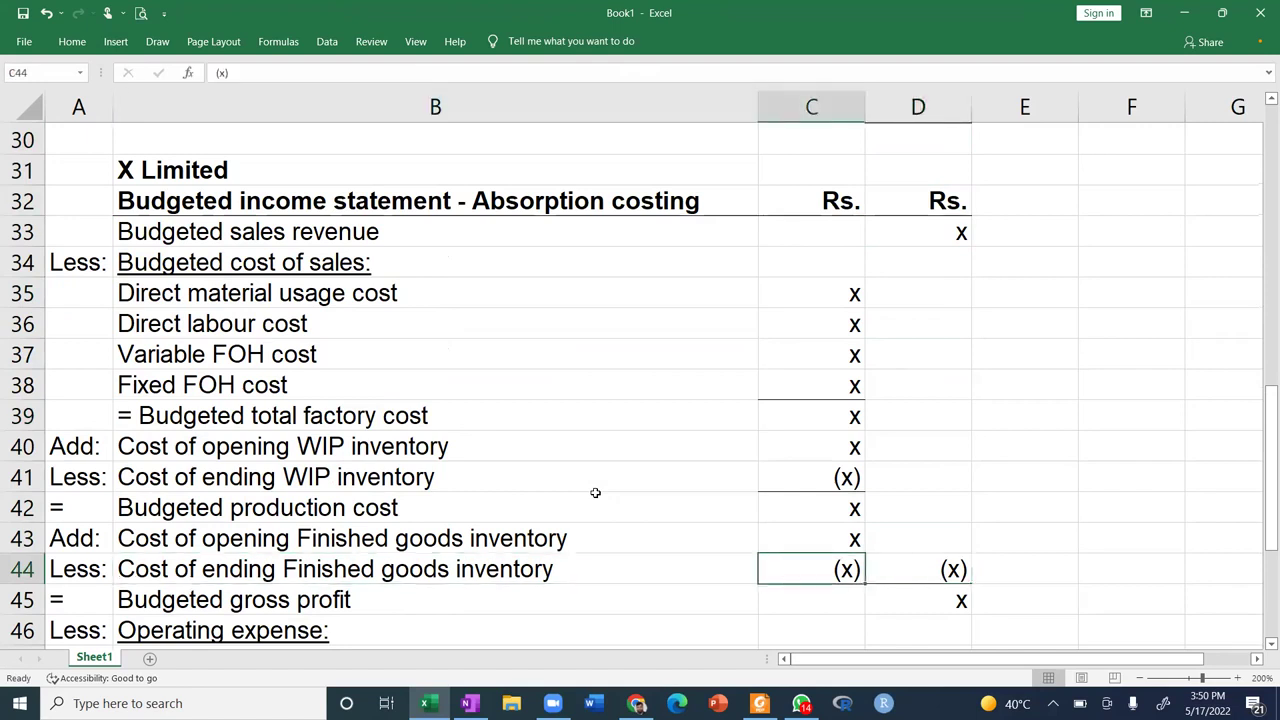
pyautogui.press('Down')
pyautogui.press('Down')
pyautogui.press('Down')
pyautogui.press('Down')
pyautogui.press('Down')
pyautogui.press('Down')
pyautogui.press('Down')
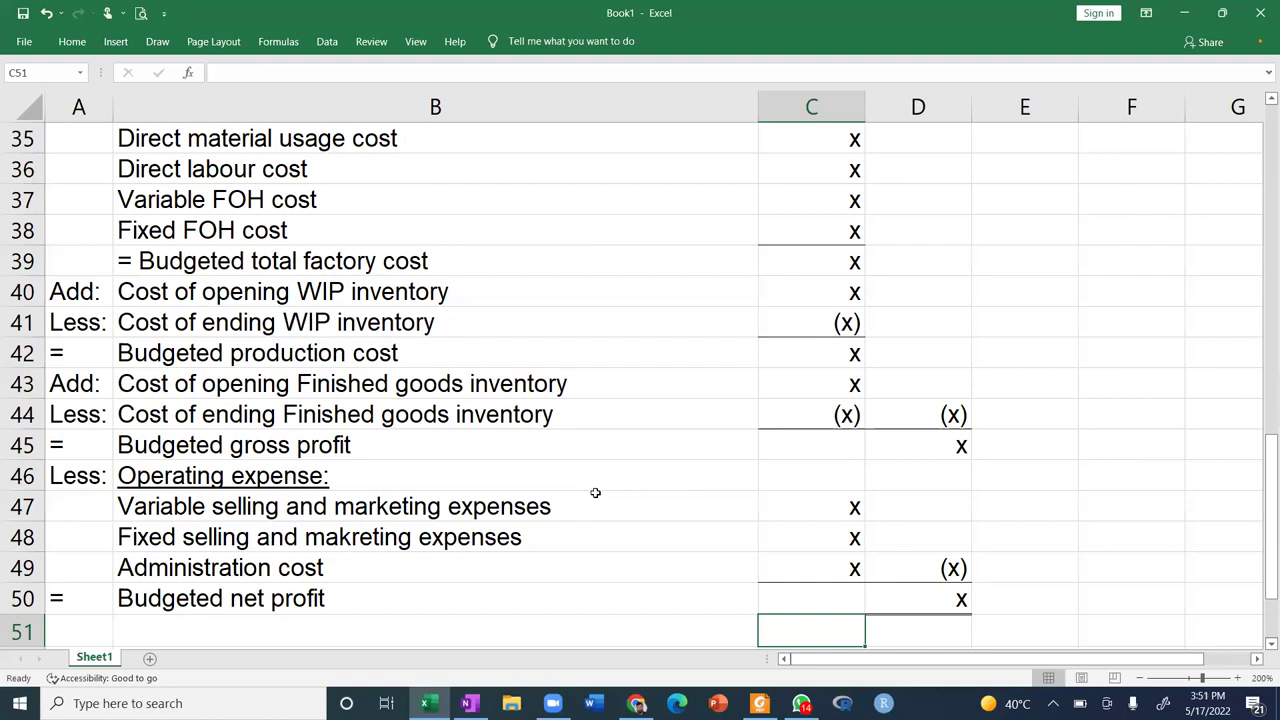
# Examine the cost of sales section of the absorption costing statement, from direct material usage through the inventory adjustments.
pyautogui.press('Up')
pyautogui.press('Up')
pyautogui.press('Up')
pyautogui.press('Up')
pyautogui.press('Up')
pyautogui.press('Up')
pyautogui.press('Up')
pyautogui.press('Up')
pyautogui.press('Up')
pyautogui.press('Up')
pyautogui.press('Up')
pyautogui.press('Up')
pyautogui.press('Up')
pyautogui.press('Up')
pyautogui.press('Up')
pyautogui.press('Up')
pyautogui.press('Up')
pyautogui.press('Up')
pyautogui.press('Up')
pyautogui.press('Up')
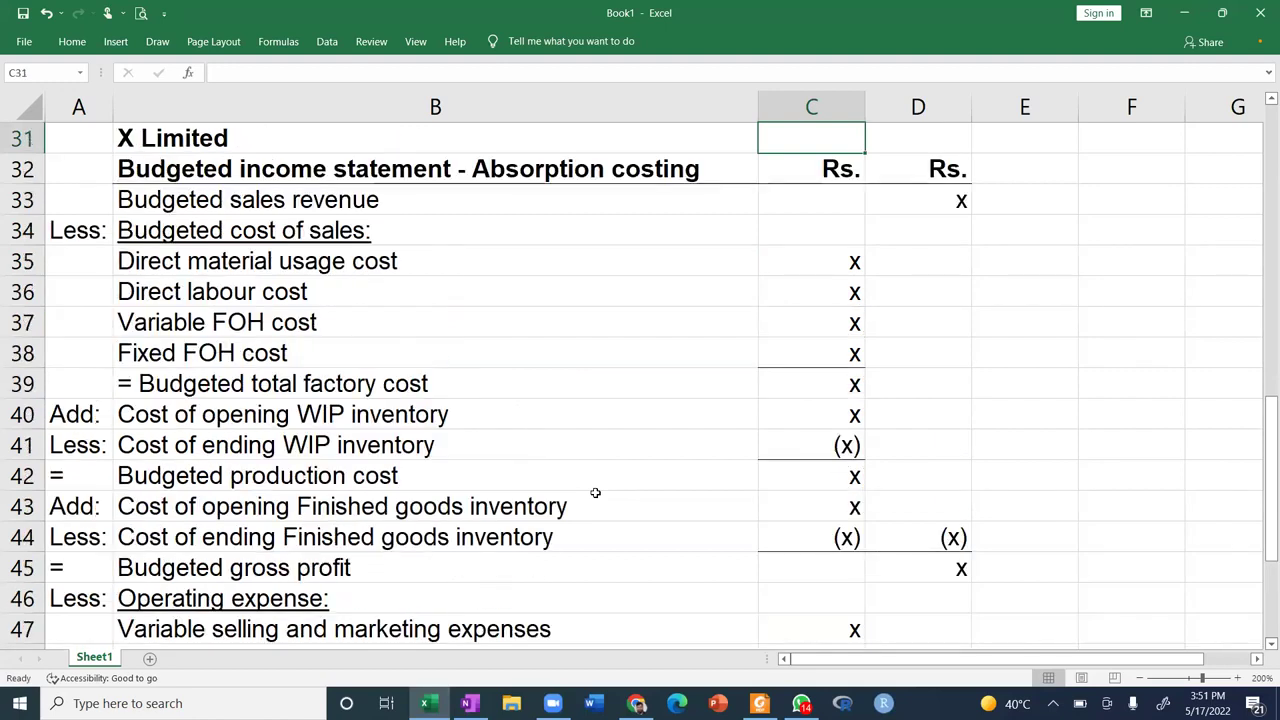
pyautogui.press('Down')
pyautogui.press('Down')
pyautogui.press('Down')
pyautogui.press('Down')
pyautogui.press('Down')
pyautogui.press('Down')
pyautogui.press('Down')
pyautogui.press('Down')
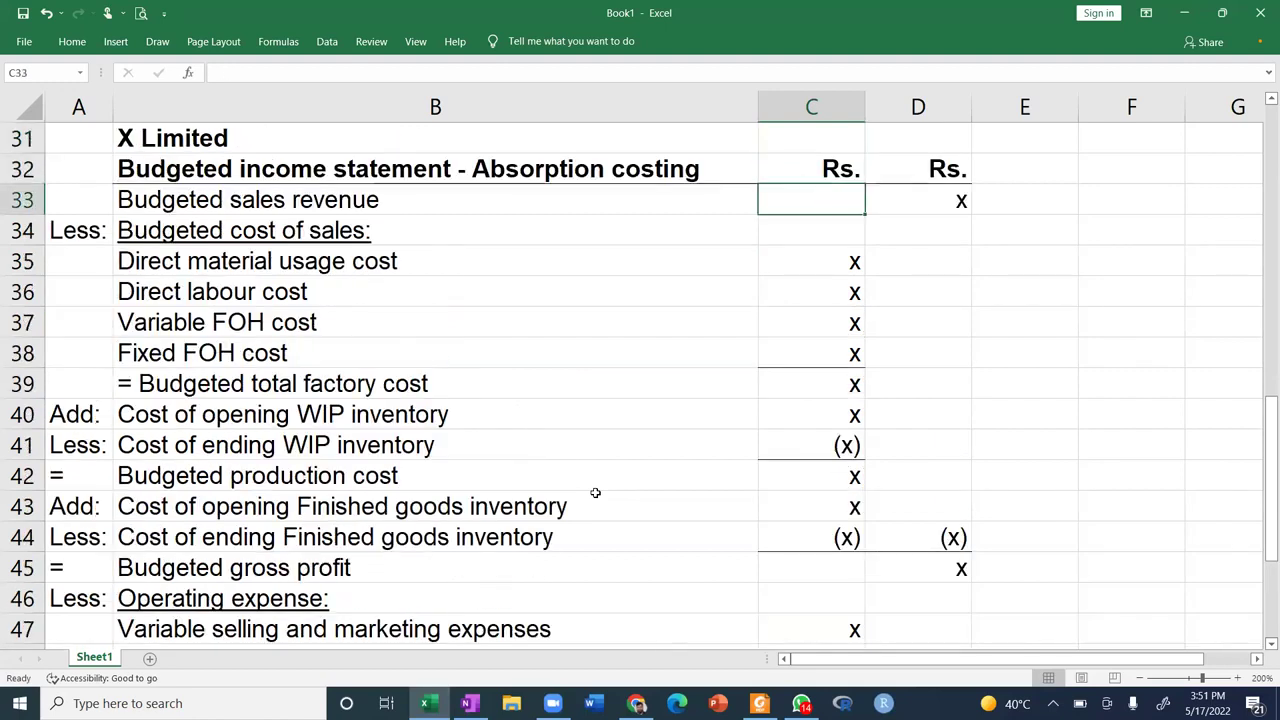
pyautogui.press('Down')
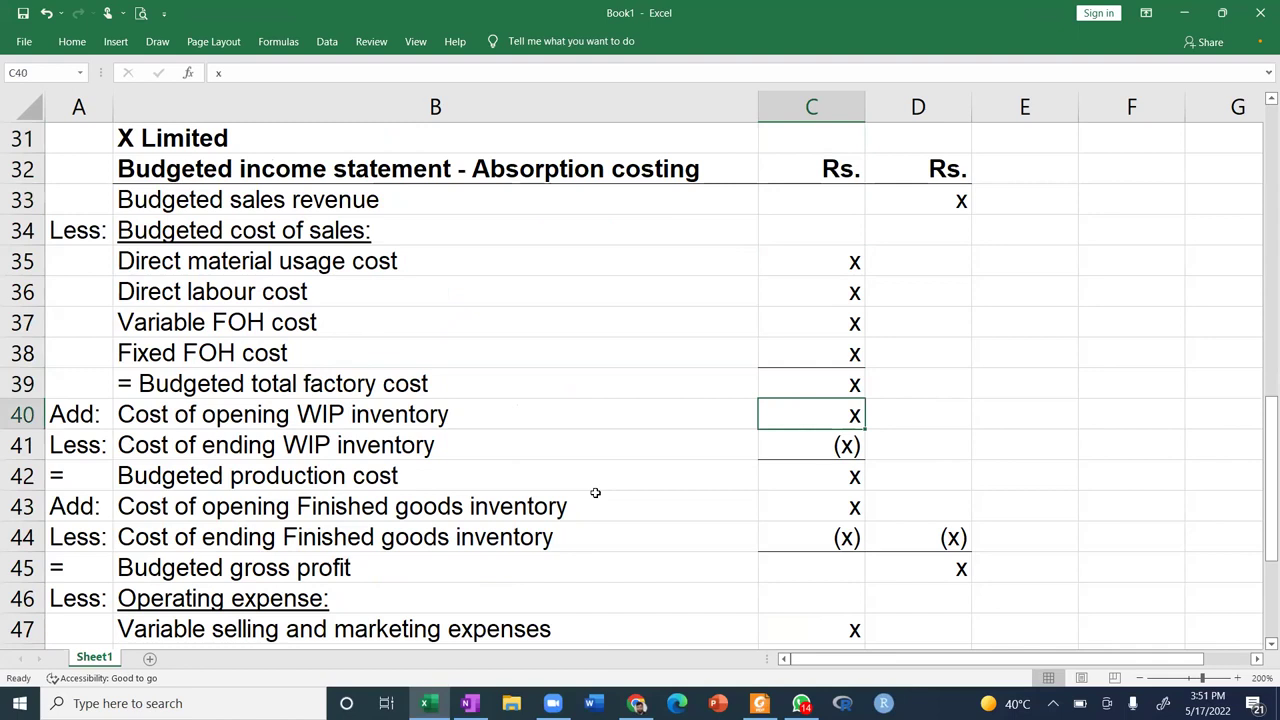
pyautogui.press('Up')
pyautogui.press('Up')
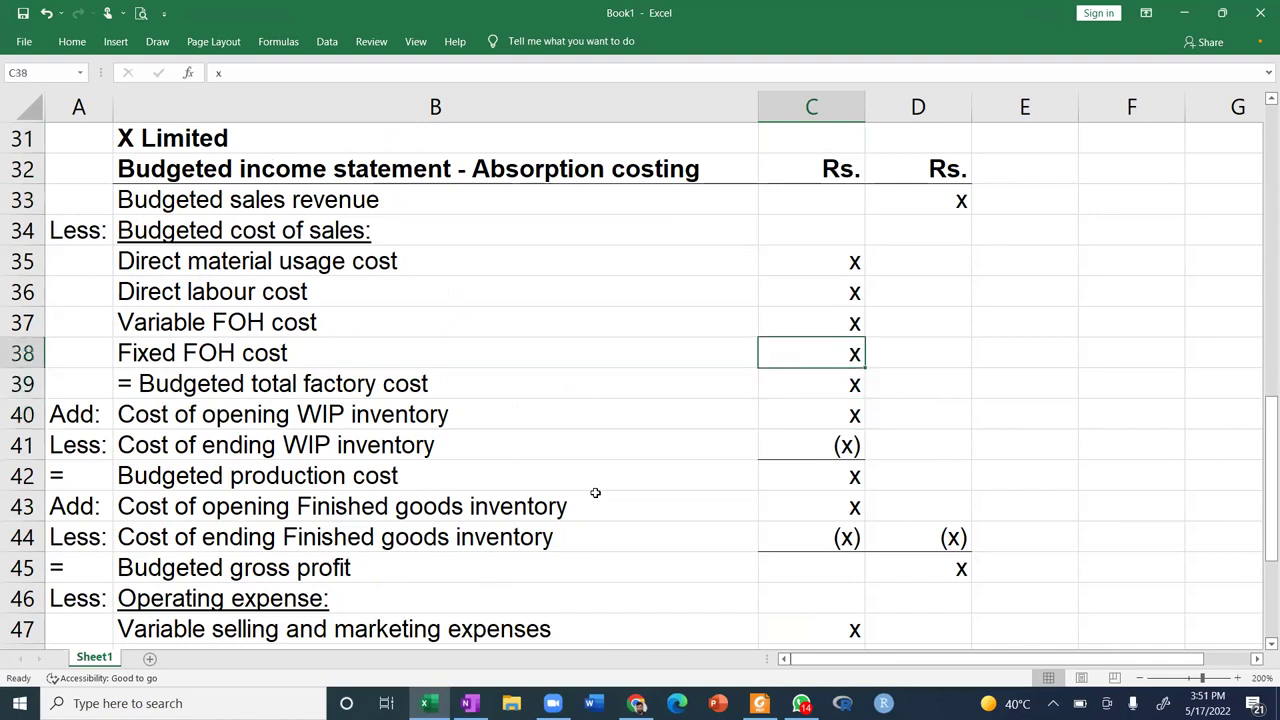
pyautogui.press('Up')
pyautogui.press('Up')
pyautogui.press('Up')
pyautogui.press('Up')
pyautogui.press('Up')
pyautogui.press('Up')
pyautogui.press('Up')
pyautogui.press('Up')
pyautogui.press('Up')
pyautogui.press('Down')
pyautogui.press('Down')
pyautogui.press('Down')
pyautogui.press('Down')
pyautogui.press('Down')
pyautogui.press('Down')
pyautogui.press('Down')
pyautogui.press('Down')
pyautogui.press('Down')
pyautogui.press('Down')
pyautogui.press('Down')
pyautogui.press('Down')
pyautogui.press('Down')
pyautogui.press('Down')
pyautogui.press('Down')
pyautogui.press('Up')
pyautogui.press('Up')
pyautogui.press('Up')
pyautogui.press('Up')
pyautogui.press('Up')
pyautogui.press('Up')
pyautogui.press('Up')
pyautogui.press('Up')
pyautogui.press('Up')
pyautogui.press('Up')
pyautogui.press('Down')
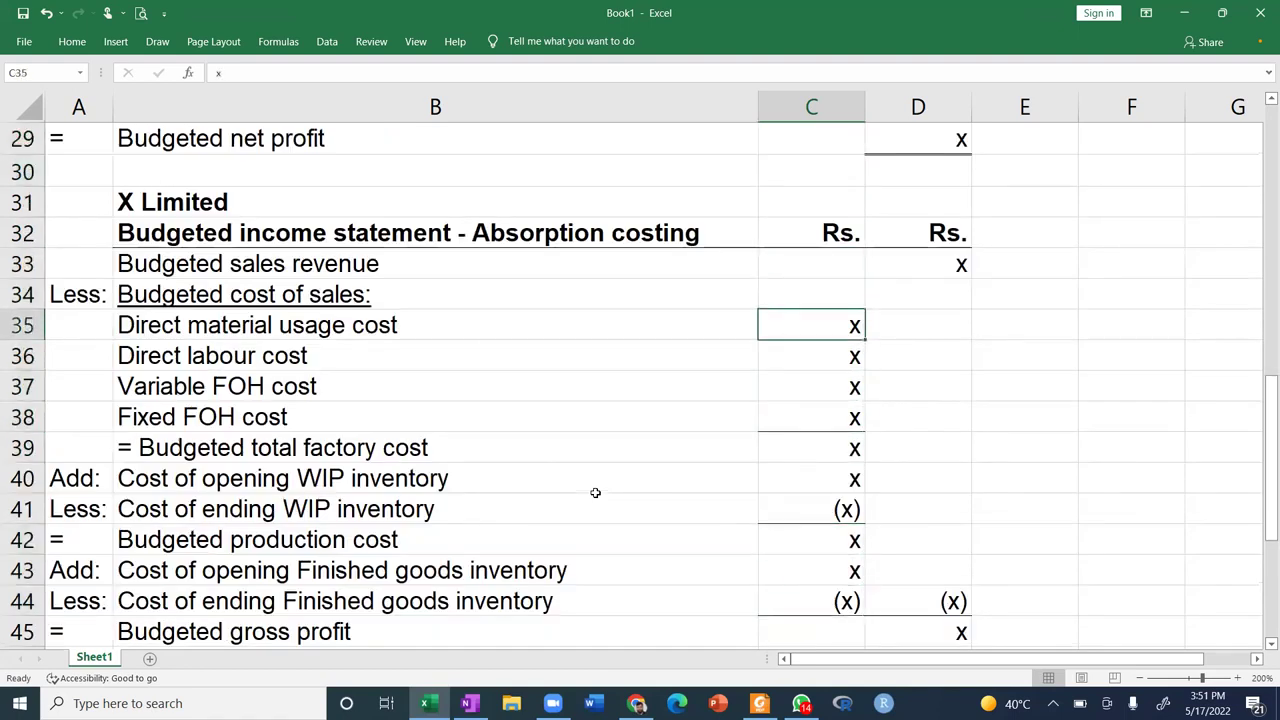
pyautogui.press('Up')
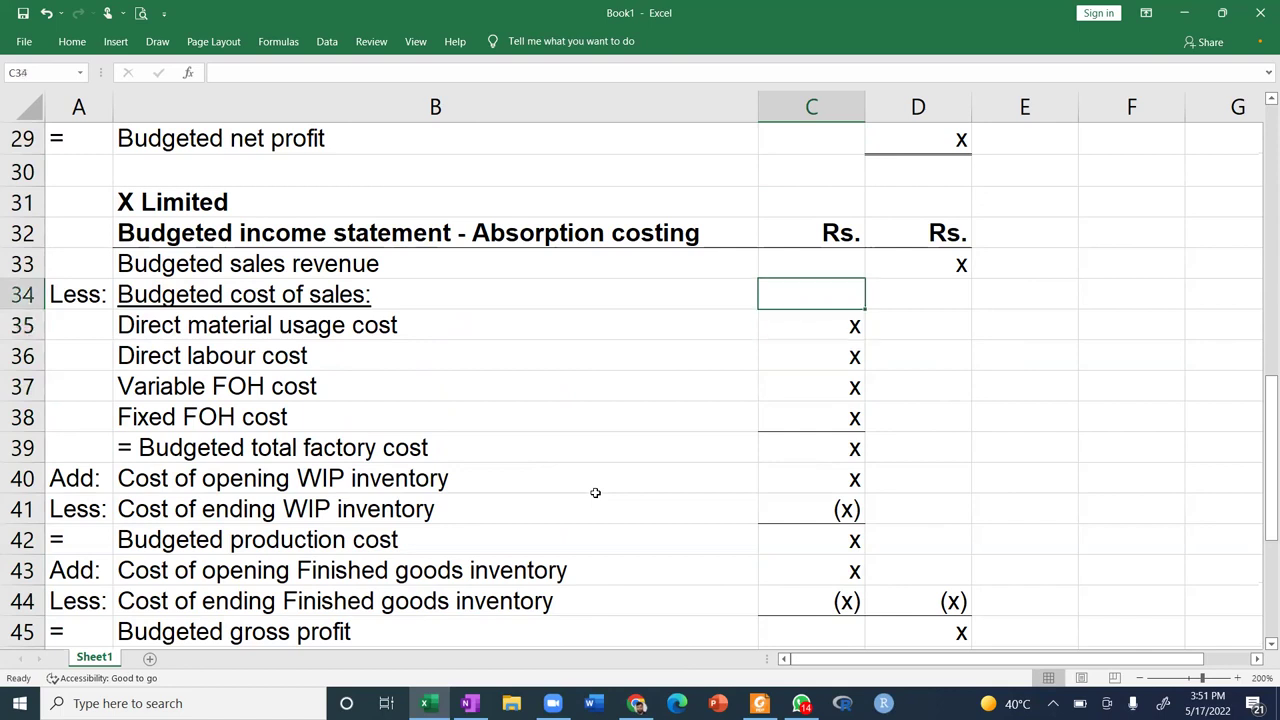
# Go through the statement's line item labels one by one, from Budgeted sales revenue to Direct labour cost.
pyautogui.press('Left')
pyautogui.press('Up')
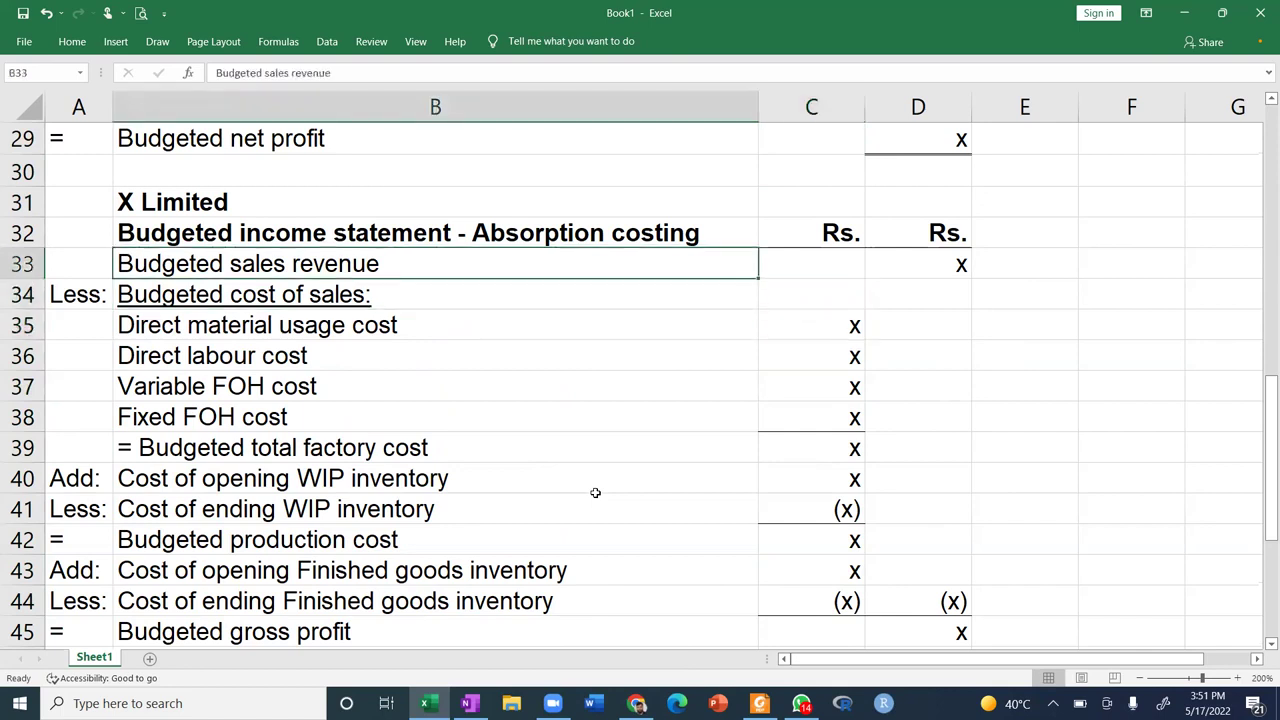
pyautogui.press('Down')
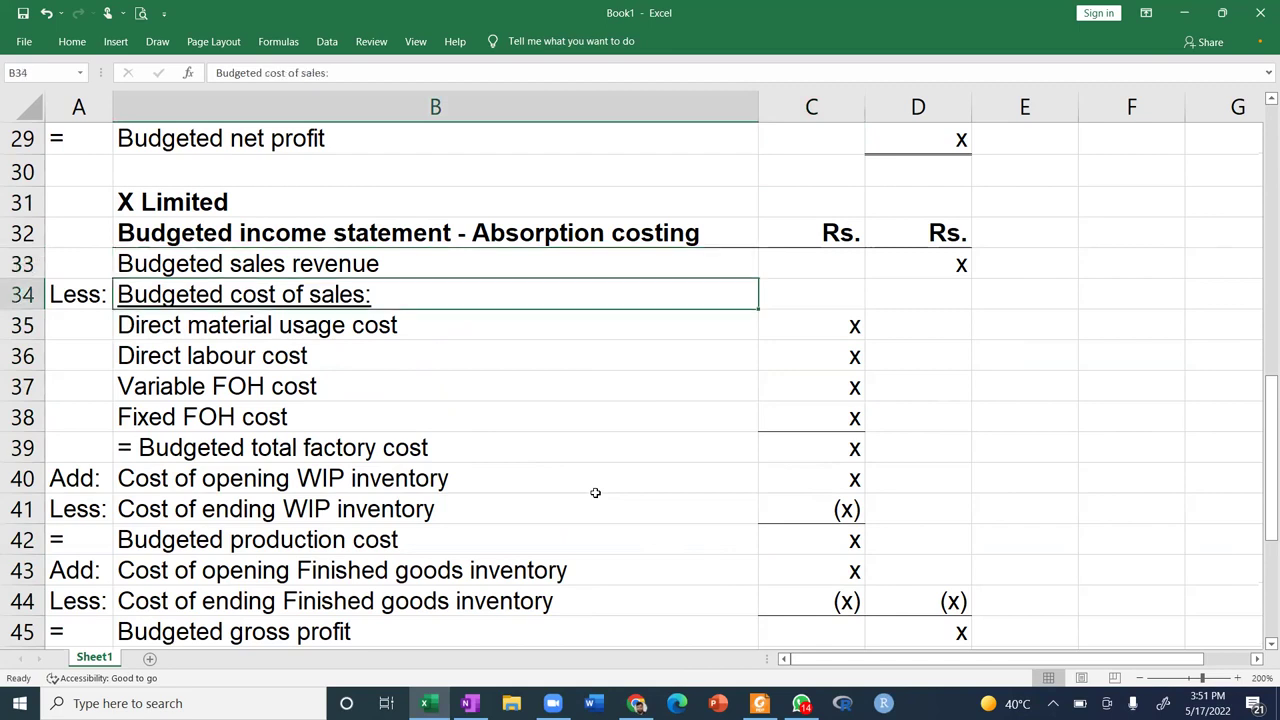
pyautogui.press('Down')
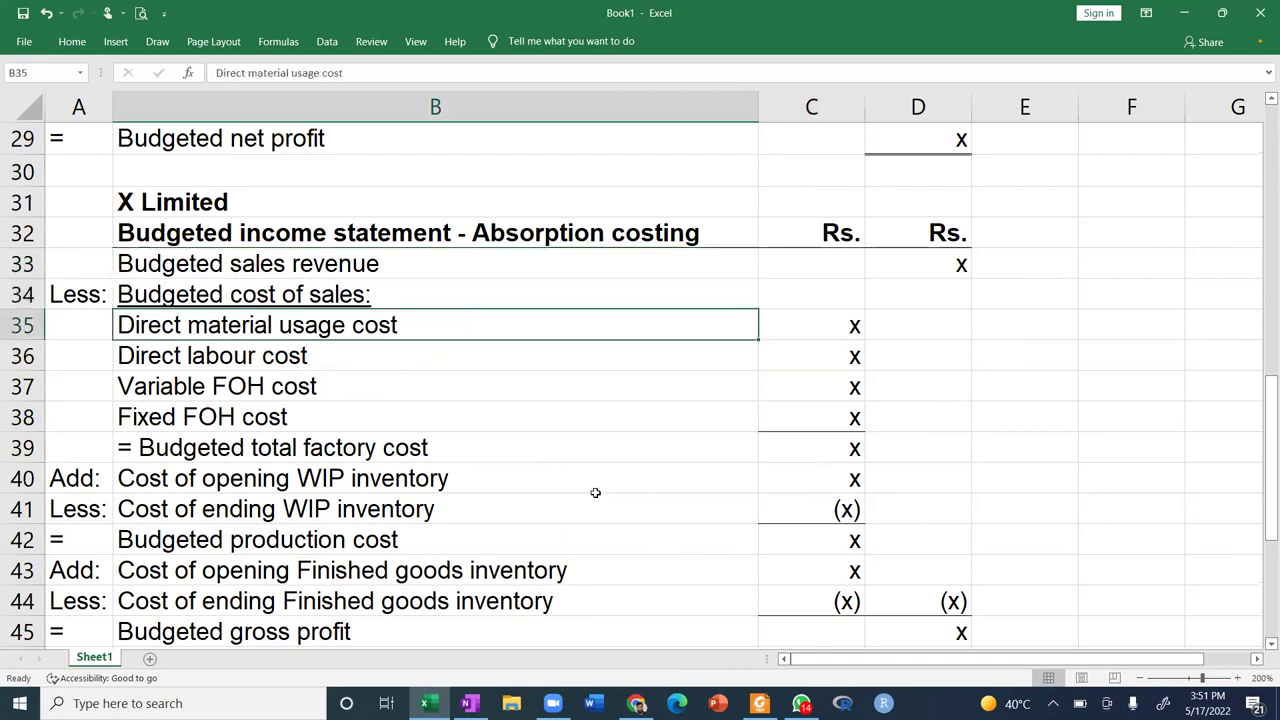
pyautogui.press('Down')
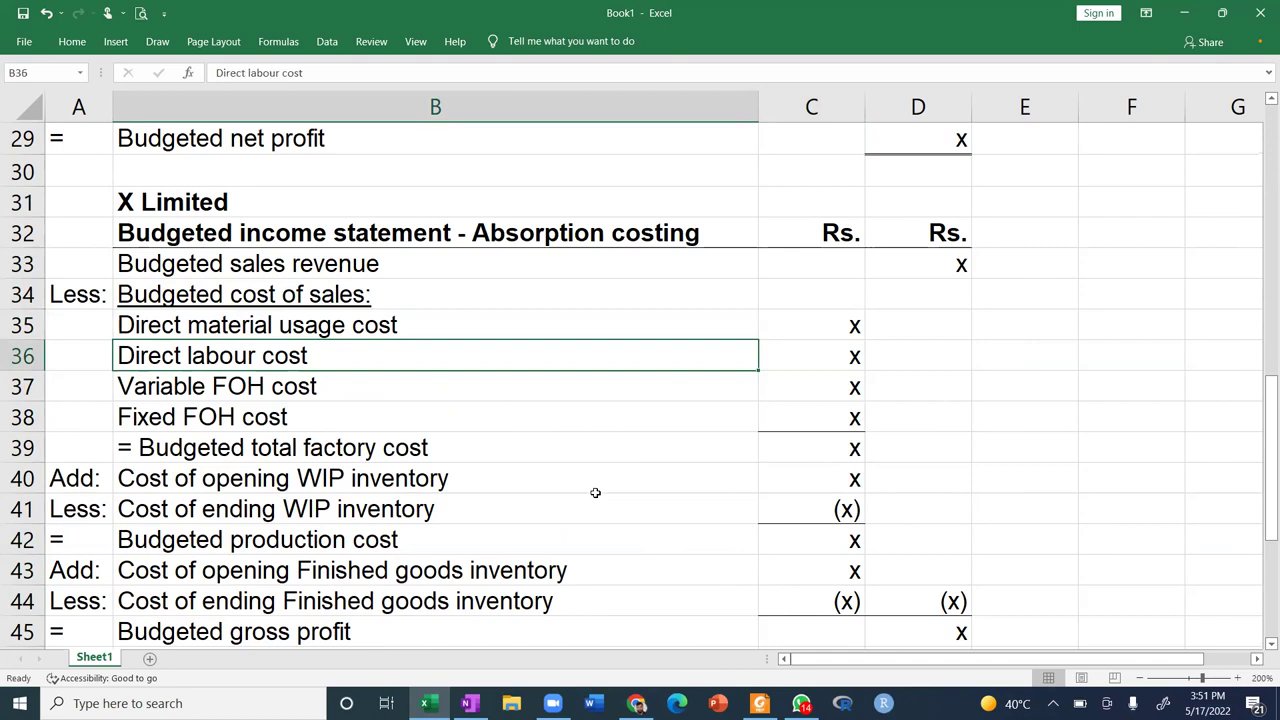
# Go through the absorption costing statement's remaining labels, from Variable FOH cost down to the operating expense lines.
pyautogui.press('Down')
pyautogui.press('Down')
pyautogui.press('Down')
pyautogui.press('Down')
pyautogui.press('Down')
pyautogui.press('Down')
pyautogui.press('Down')
pyautogui.press('Down')
pyautogui.press('Down')
pyautogui.press('Down')
pyautogui.press('Up')
pyautogui.press('Up')
pyautogui.press('Up')
pyautogui.press('Down')
pyautogui.press('Down')
pyautogui.press('Down')
pyautogui.press('Down')
pyautogui.press('Down')
pyautogui.press('Down')
pyautogui.press('Down')
pyautogui.press('Down')
pyautogui.press('Down')
pyautogui.press('Up')
pyautogui.press('Up')
pyautogui.press('Up')
pyautogui.press('Up')
pyautogui.press('Up')
pyautogui.press('Down')
pyautogui.press('Down')
pyautogui.press('Up')
pyautogui.press('Up')
pyautogui.press('Right')
pyautogui.press('Left')
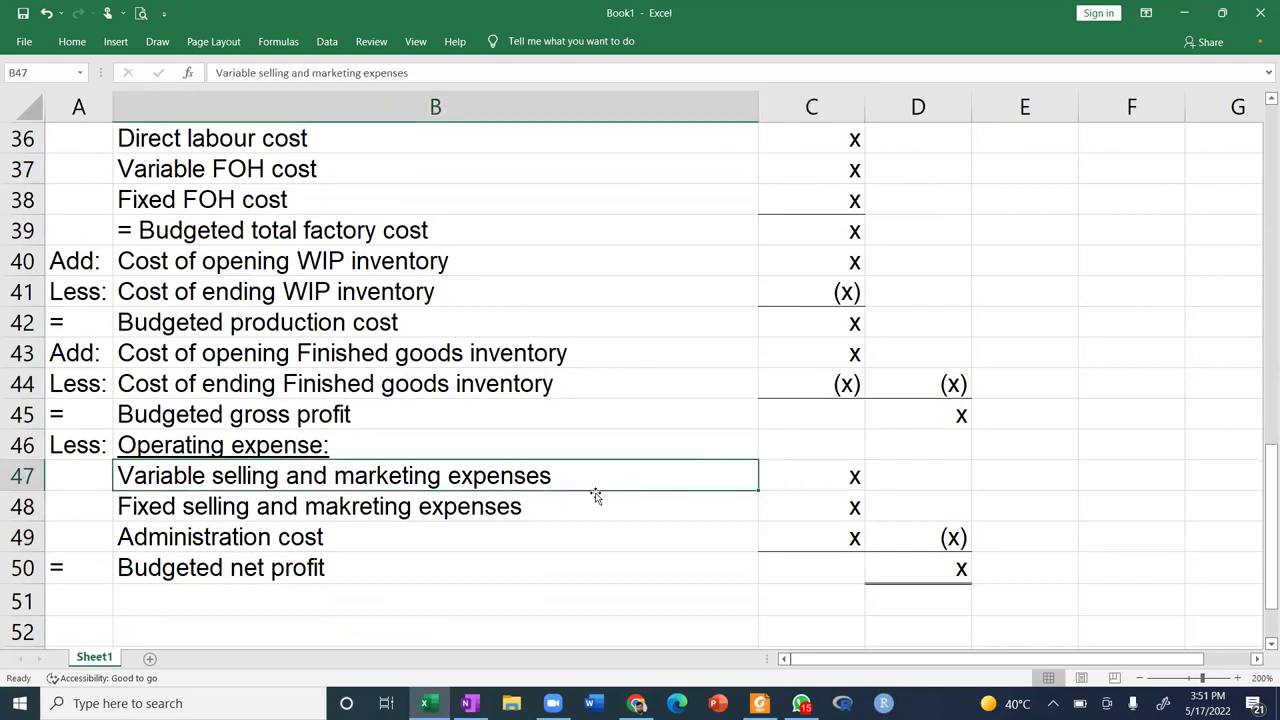
pyautogui.press('Left')
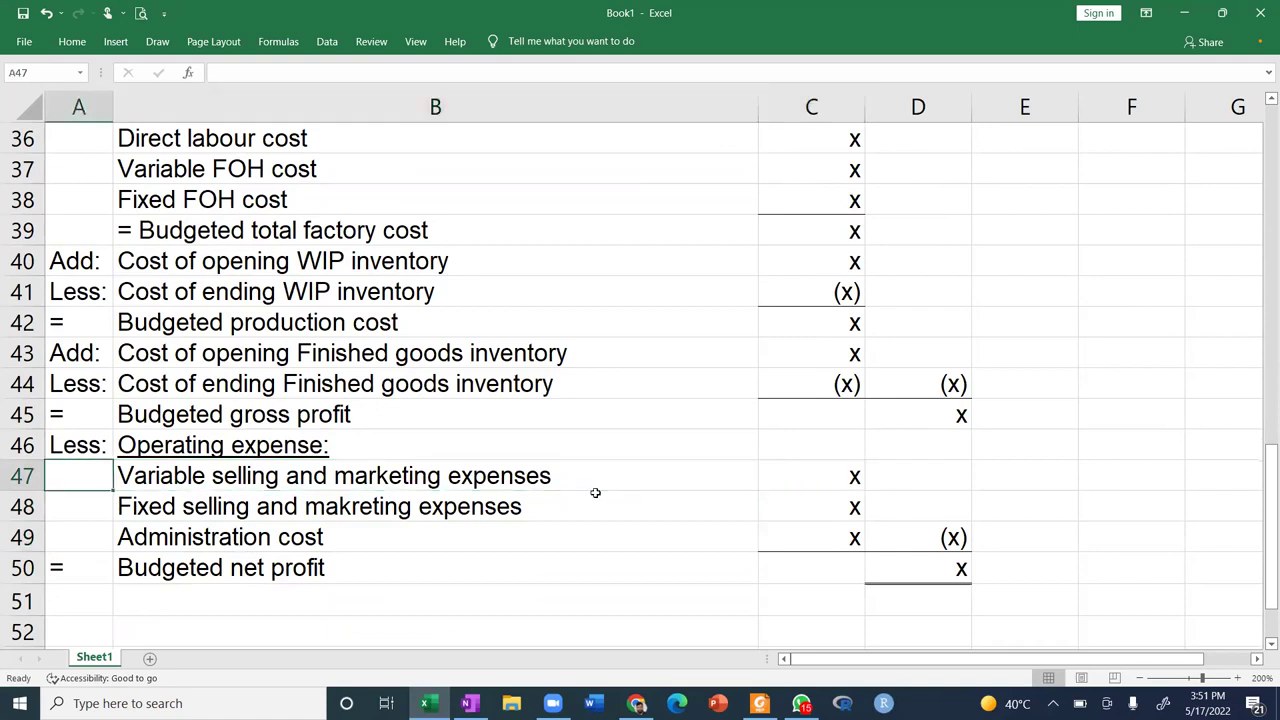
# Copy the complete absorption costing income statement, from the X Limited title row to Budgeted net profit (A31:D50).
pyautogui.press('Up')
pyautogui.press('Up')
pyautogui.press('Up')
pyautogui.press('Up')
pyautogui.press('Up')
pyautogui.press('Up')
pyautogui.press('Up')
pyautogui.press('Up')
pyautogui.press('Up')
pyautogui.press('Up')
pyautogui.press('Up')
pyautogui.press('Up')
pyautogui.press('Up')
pyautogui.press('Up')
pyautogui.press('Up')
pyautogui.press('Up')
pyautogui.press('Up')
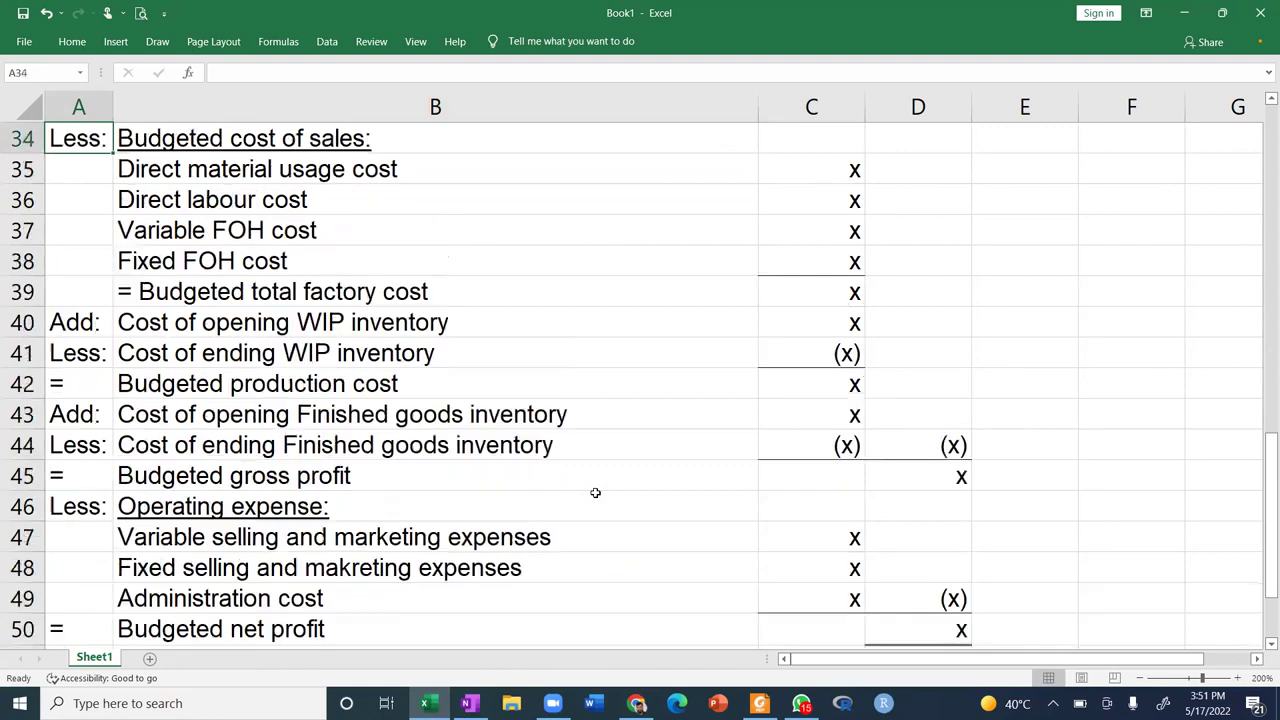
pyautogui.press('Right')
pyautogui.press('Down')
pyautogui.press('Down')
pyautogui.press('Right')
pyautogui.press('Right')
pyautogui.press('Left')
pyautogui.press('Right')
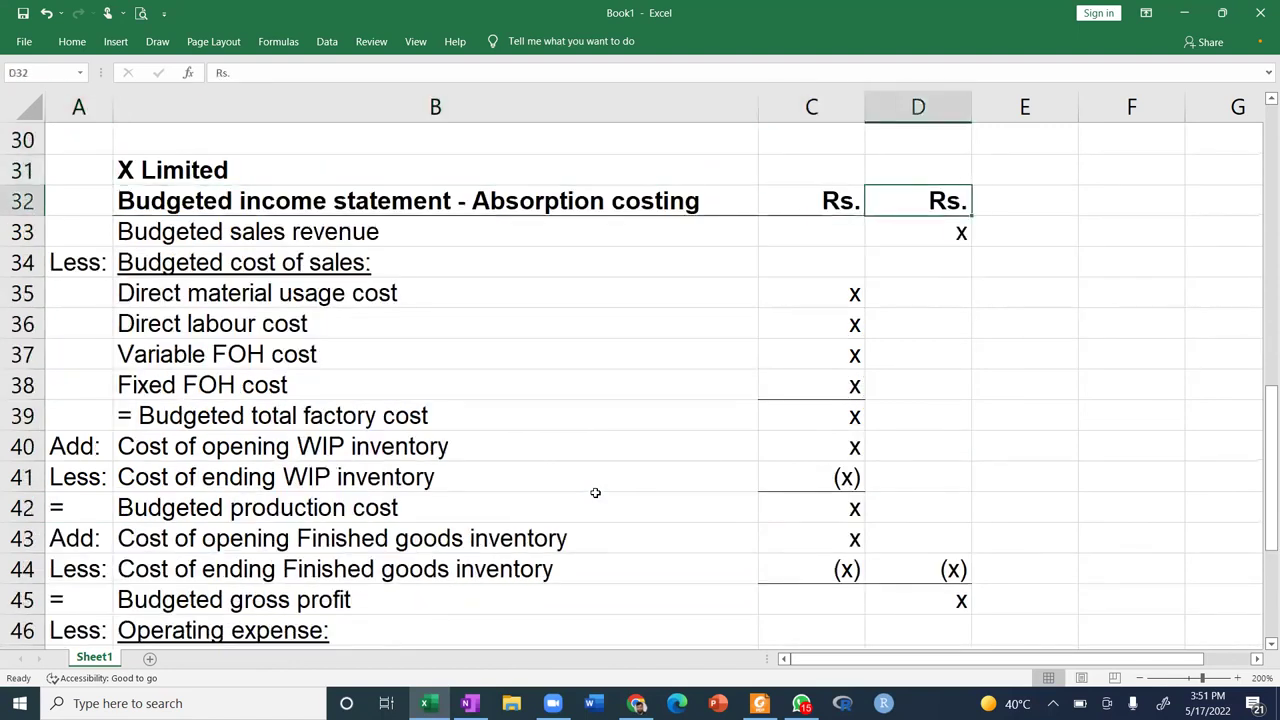
pyautogui.press('Left')
pyautogui.hotkey('shift', 'Left')
pyautogui.press('Left')
pyautogui.press('Left')
pyautogui.press('Up')
pyautogui.hotkey('shift', 'Right')
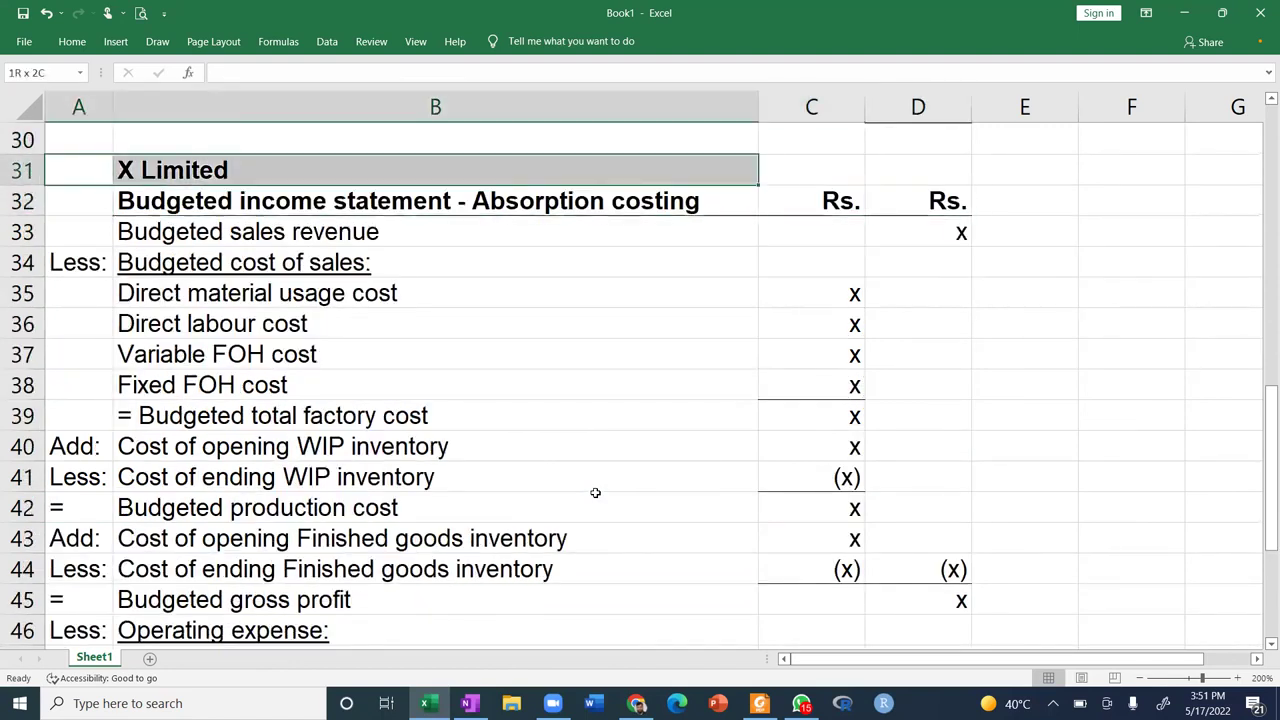
pyautogui.hotkey('shift', 'Right')
pyautogui.hotkey('shift', 'Right')
pyautogui.hotkey('shift', 'Down')
pyautogui.hotkey('shift', 'Down')
pyautogui.hotkey('shift', 'Down')
pyautogui.hotkey('shift', 'Down')
pyautogui.hotkey('shift', 'Down')
pyautogui.hotkey('shift', 'Down')
pyautogui.hotkey('shift', 'Down')
pyautogui.hotkey('shift', 'Down')
pyautogui.hotkey('shift', 'Down')
pyautogui.hotkey('shift', 'Down')
pyautogui.hotkey('shift', 'Down')
pyautogui.hotkey('shift', 'Down')
pyautogui.hotkey('shift', 'Down')
pyautogui.hotkey('shift', 'Down')
pyautogui.hotkey('shift', 'Down')
pyautogui.hotkey('shift', 'Down')
pyautogui.hotkey('shift', 'Down')
pyautogui.hotkey('shift', 'Down')
pyautogui.hotkey('shift', 'Down')
pyautogui.hotkey('shift', 'Down')
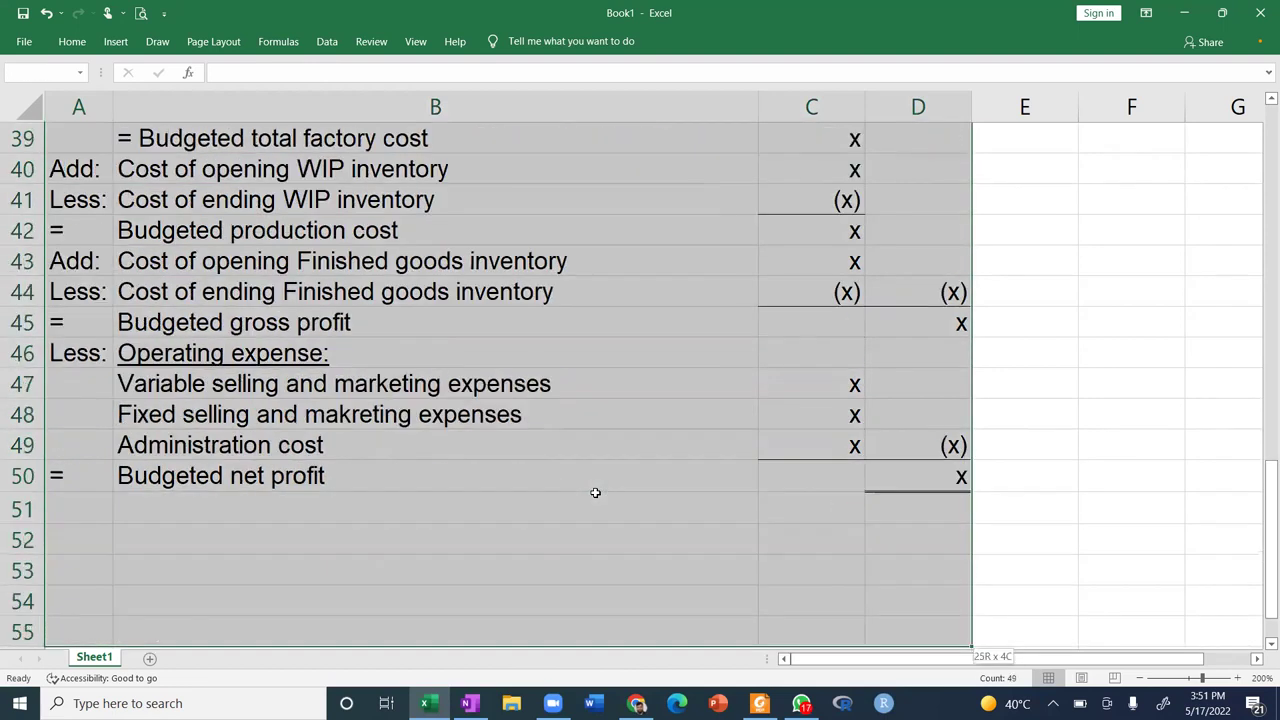
pyautogui.hotkey('shift', 'Up')
pyautogui.hotkey('shift', 'Up')
pyautogui.hotkey('shift', 'Up')
pyautogui.hotkey('shift', 'Up')
pyautogui.hotkey('shift', 'Up')
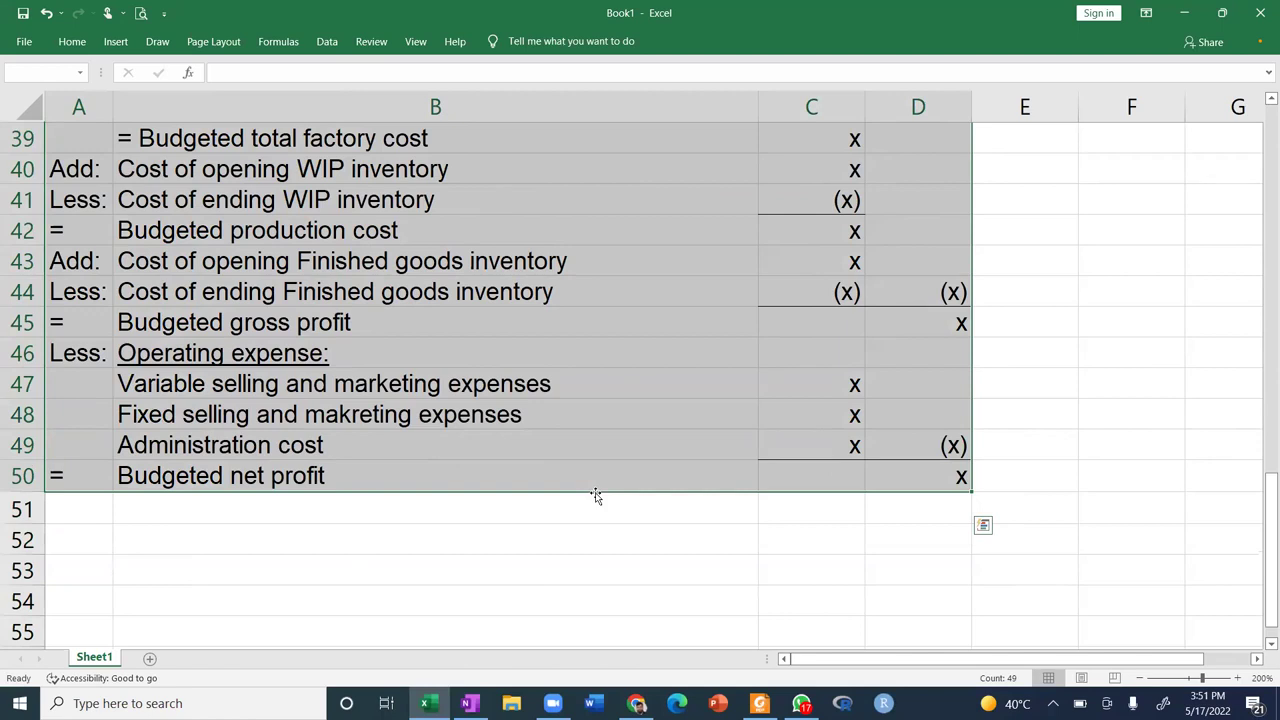
pyautogui.hotkey('ctrl', 'c')
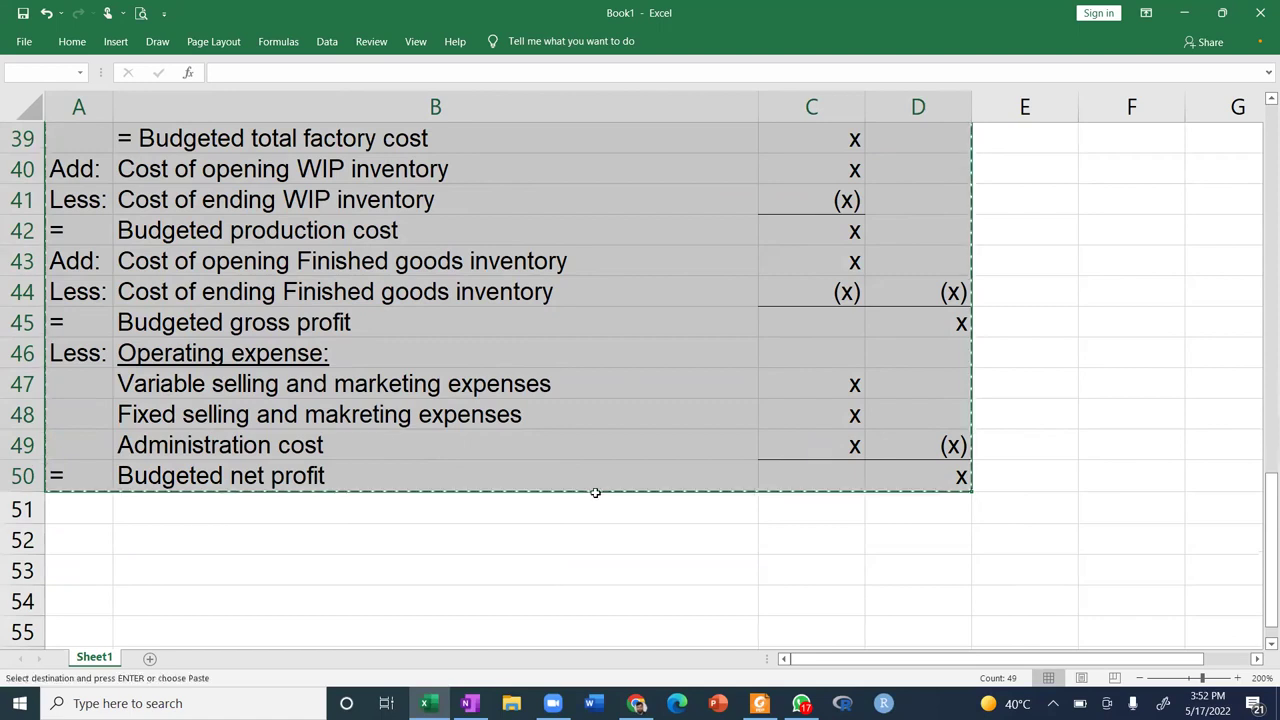
# Paste the copied statement below the original, starting at cell A52.
pyautogui.press('Down')
pyautogui.press('Down')
pyautogui.press('Down')
pyautogui.press('Down')
pyautogui.press('Down')
pyautogui.press('Down')
pyautogui.press('Down')
pyautogui.press('Down')
pyautogui.press('Down')
pyautogui.press('Down')
pyautogui.press('Down')
pyautogui.press('Down')
pyautogui.press('Down')
pyautogui.press('Down')
pyautogui.press('Down')
pyautogui.press('Down')
pyautogui.press('Down')
pyautogui.press('Down')
pyautogui.press('Down')
pyautogui.press('Down')
pyautogui.press('Down')
pyautogui.press('Up')
pyautogui.press('Up')
pyautogui.press('Up')
pyautogui.press('Up')
pyautogui.press('Up')
pyautogui.press('Up')
pyautogui.press('Up')
pyautogui.press('Up')
pyautogui.press('Up')
pyautogui.hotkey('ctrl', 'v')
# Check the pasted statement down its rows, clear the copy selection and return to its X Limited title in B52.
pyautogui.press('Down')
pyautogui.press('Down')
pyautogui.press('Down')
pyautogui.press('Down')
pyautogui.press('Down')
pyautogui.press('Down')
pyautogui.press('Down')
pyautogui.press('Down')
pyautogui.press('Down')
pyautogui.press('Down')
pyautogui.press('Down')
pyautogui.press('Escape')
pyautogui.press('Up')
pyautogui.press('Up')
pyautogui.press('Up')
pyautogui.press('Up')
pyautogui.press('Up')
pyautogui.press('Up')
pyautogui.press('Up')
pyautogui.press('Up')
pyautogui.press('Up')
pyautogui.press('Up')
pyautogui.press('Up')
pyautogui.press('Up')
pyautogui.press('Up')
pyautogui.press('Up')
pyautogui.press('Up')
pyautogui.press('Up')
pyautogui.press('Right')
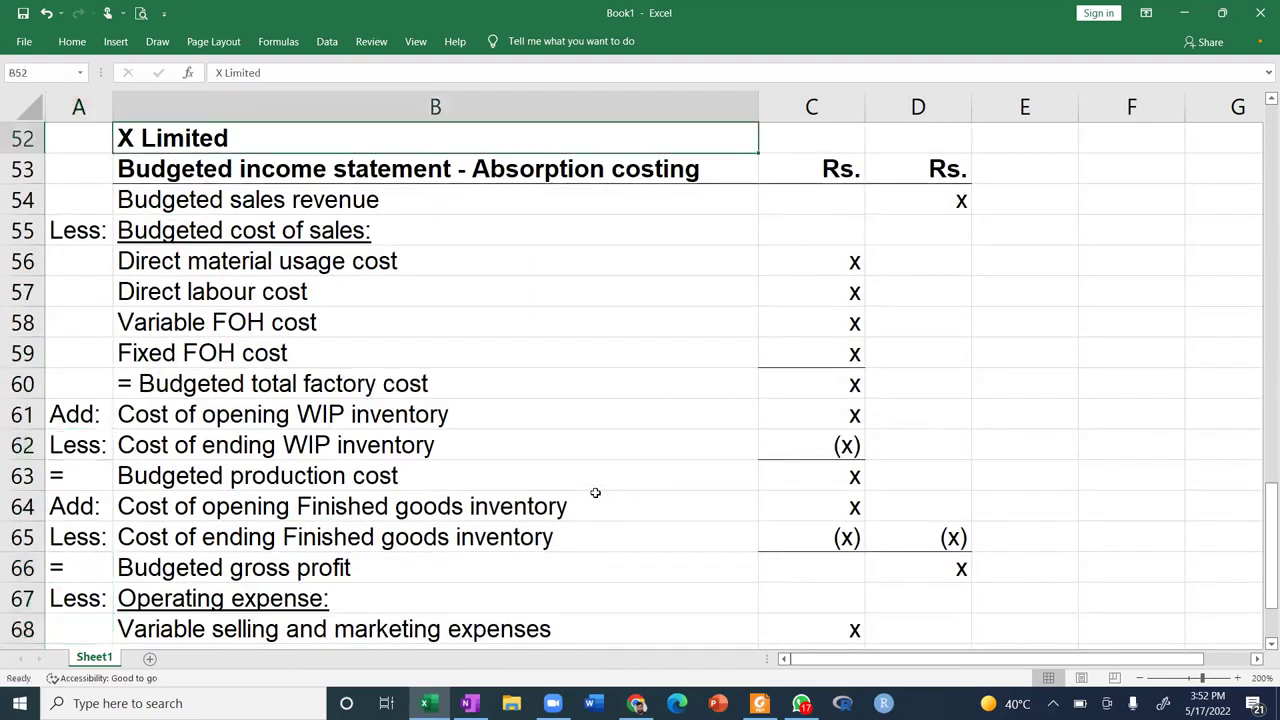
# Change the copied statement's heading in B53 to "Budgeted income statement - Marginal costing".
pyautogui.press('Down')
pyautogui.press('F2')
pyautogui.press('Left')
pyautogui.press('Left')
pyautogui.press('Left')
pyautogui.press('Left')
pyautogui.press('Left')
pyautogui.press('Left')
pyautogui.press('Left')
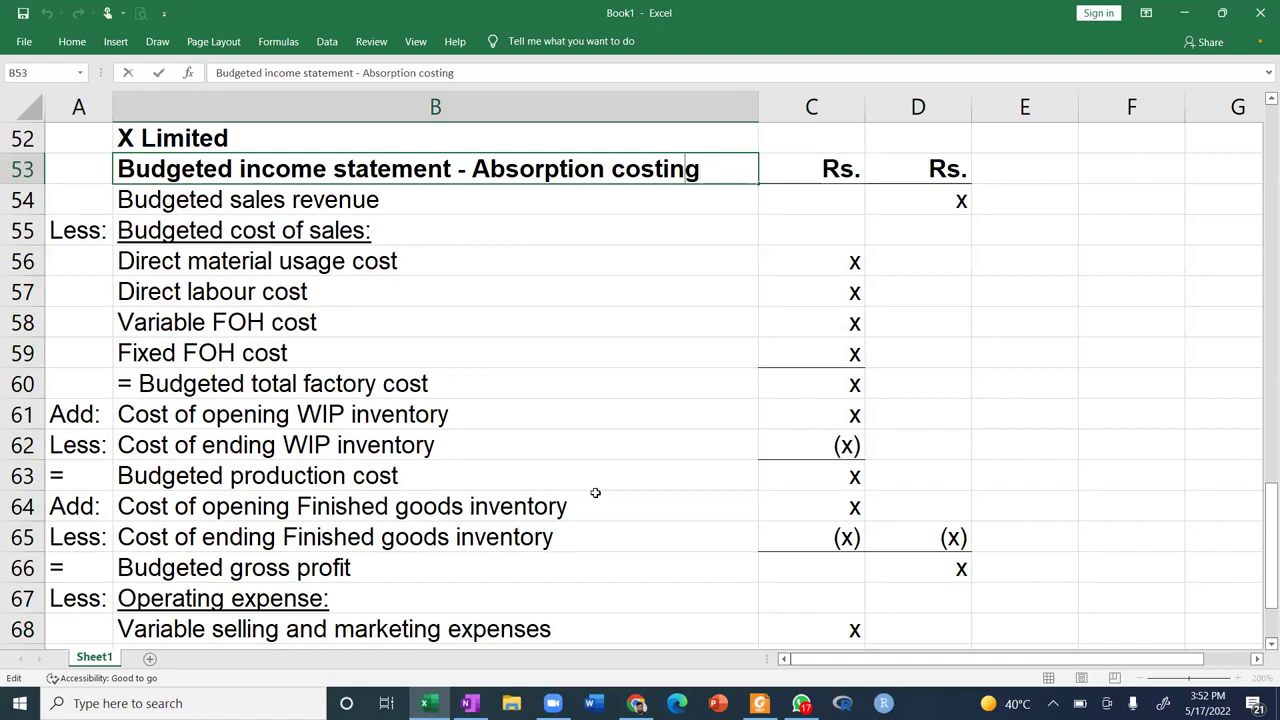
pyautogui.press('BackSpace')
pyautogui.press('BackSpace')
pyautogui.press('BackSpace')
pyautogui.press('BackSpace')
pyautogui.press('BackSpace')
pyautogui.press('BackSpace')
pyautogui.press('BackSpace')
pyautogui.press('BackSpace')
pyautogui.press('BackSpace')
pyautogui.press('BackSpace')
pyautogui.press('BackSpace')
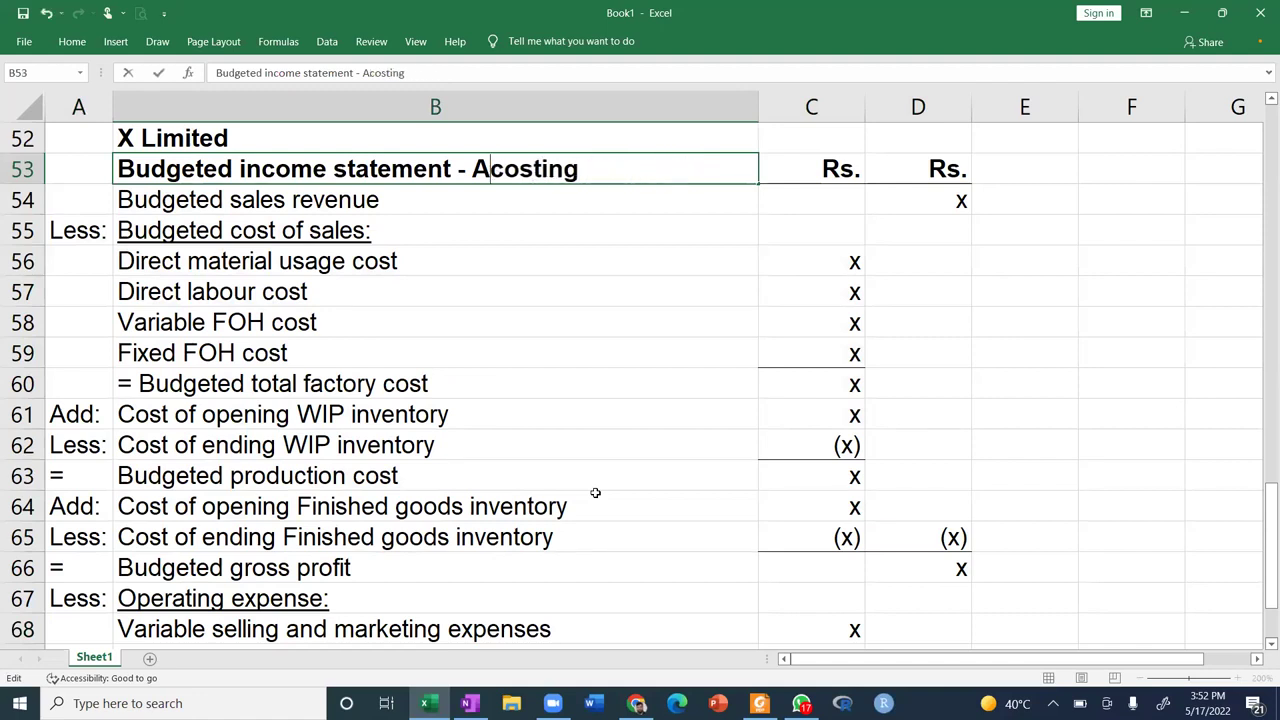
pyautogui.write('Marginal')
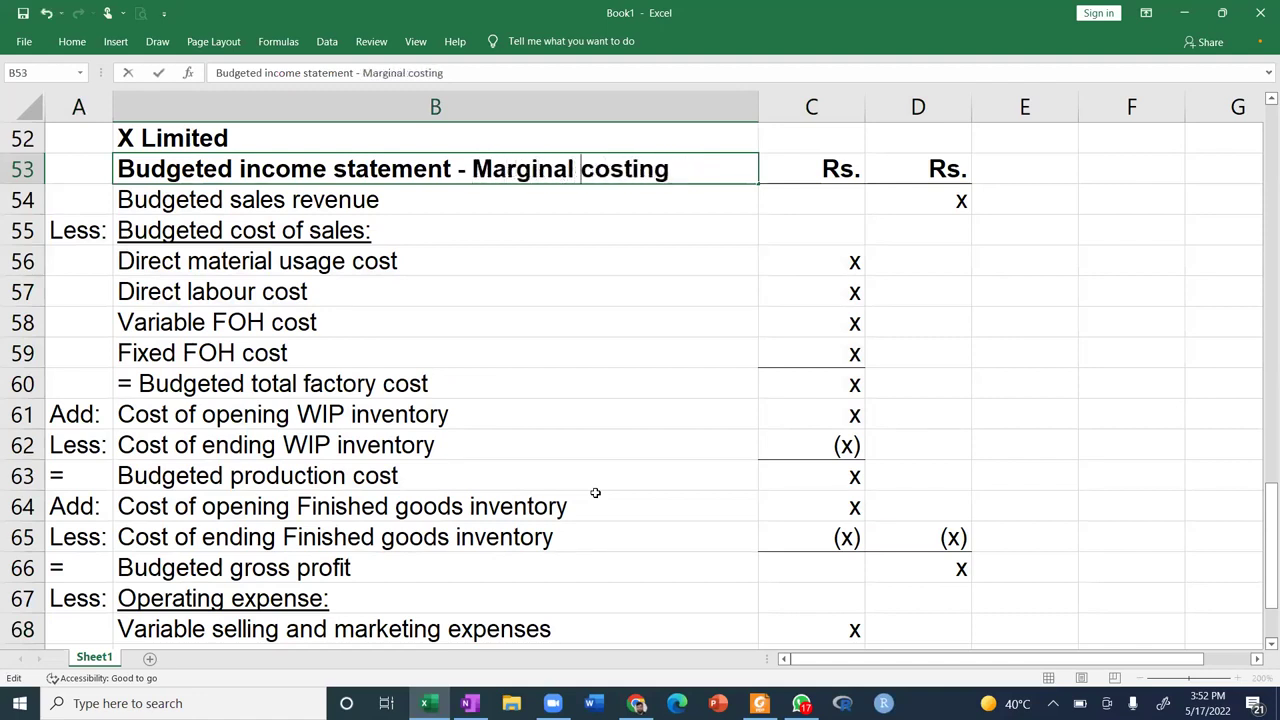
pyautogui.press('Return')
# Append "- same" to the Budgeted sales revenue and Direct material usage cost labels in the marginal costing statement.
pyautogui.press('F2')
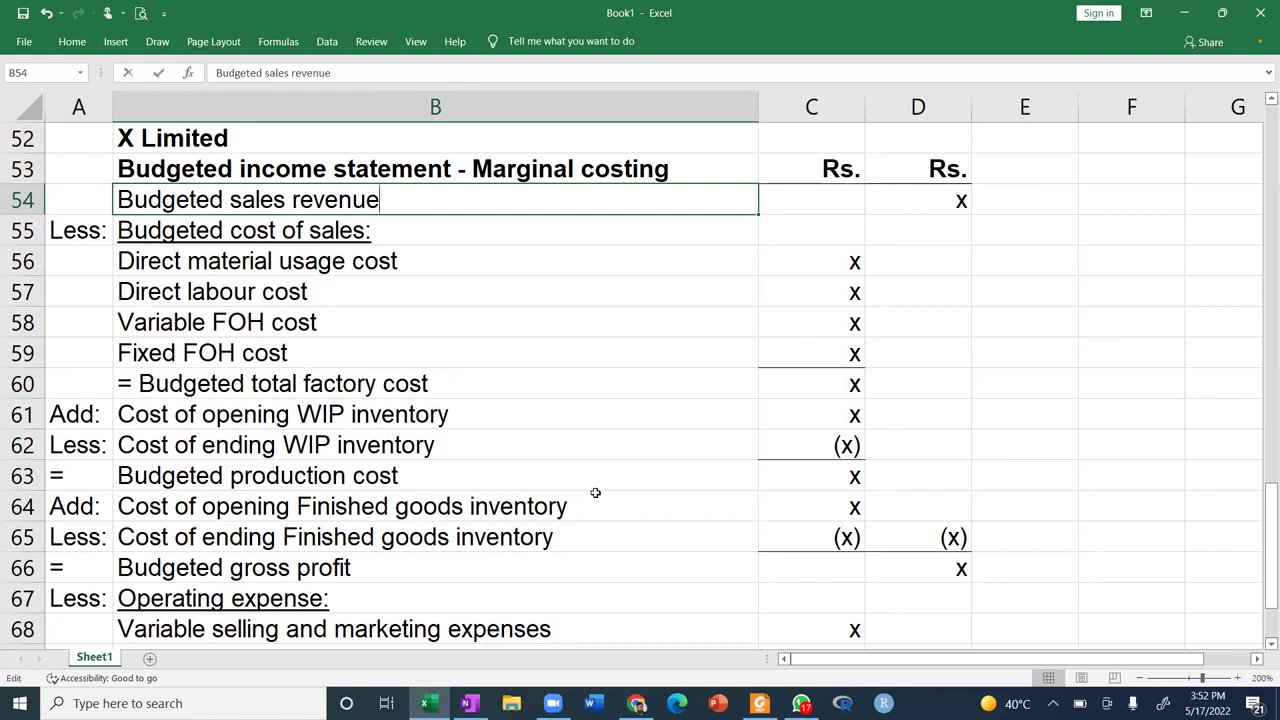
pyautogui.write('- same')
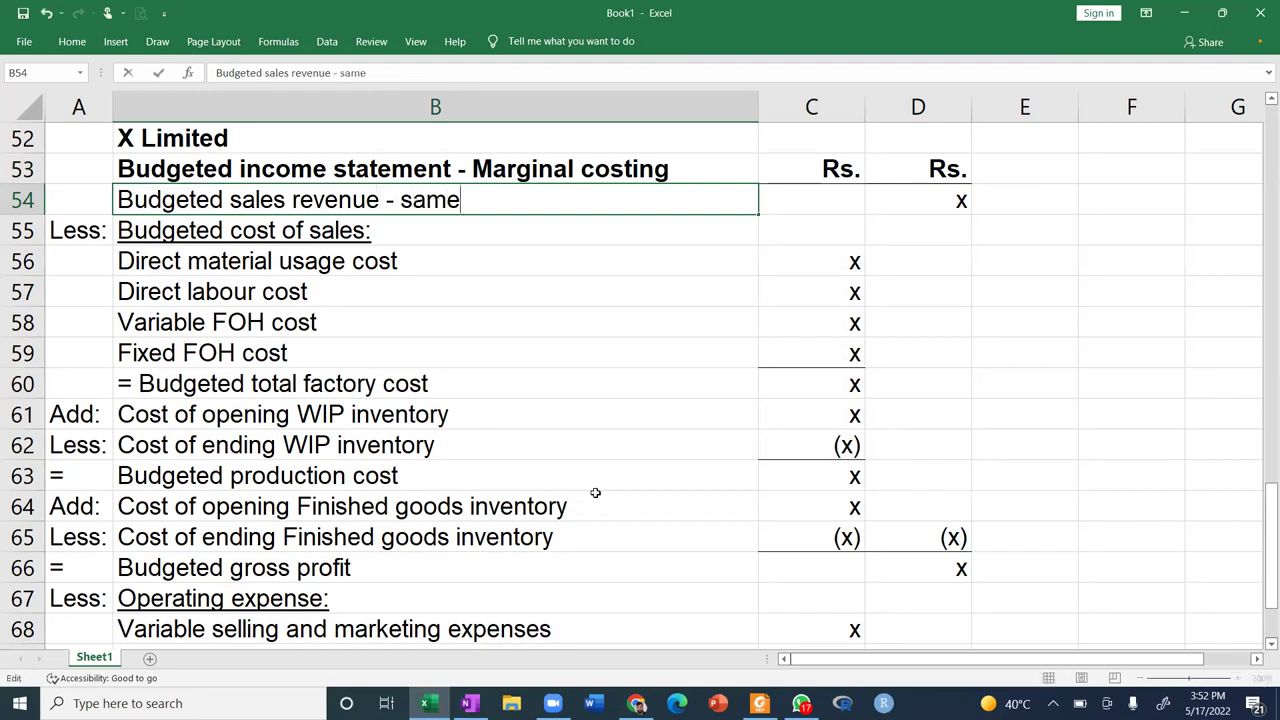
pyautogui.press('Return')
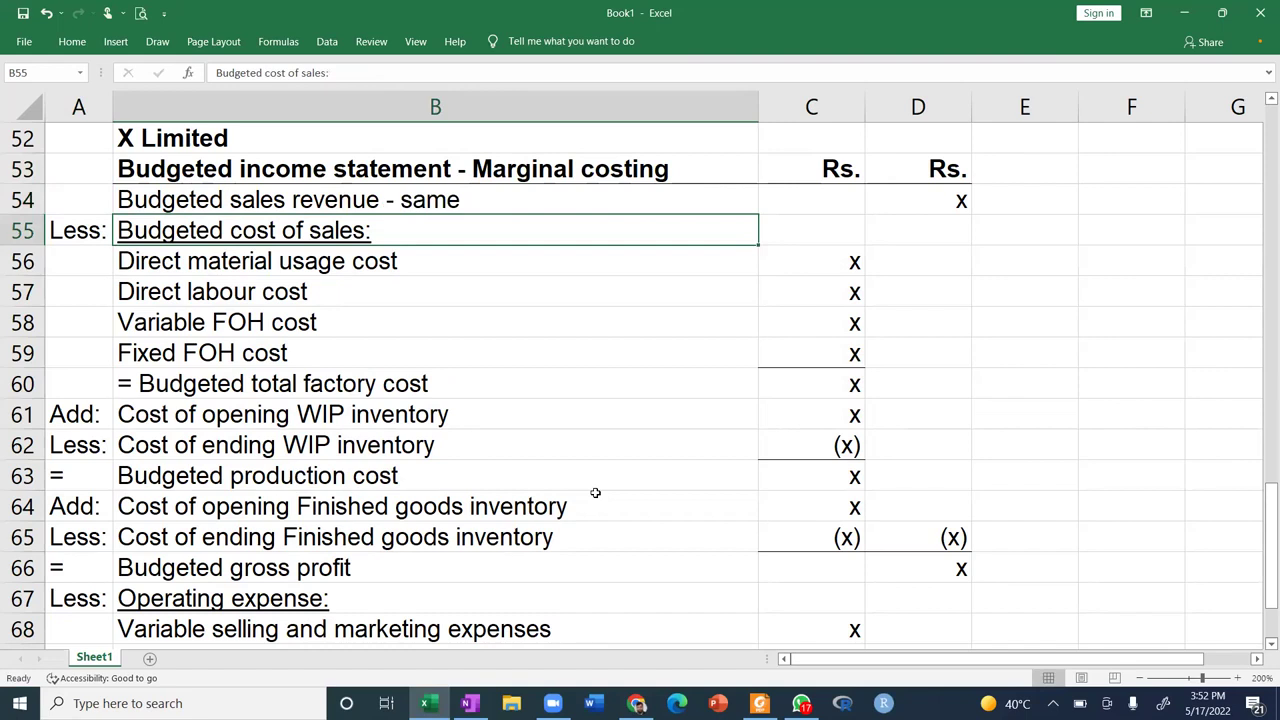
pyautogui.press('Down')
pyautogui.press('F2')
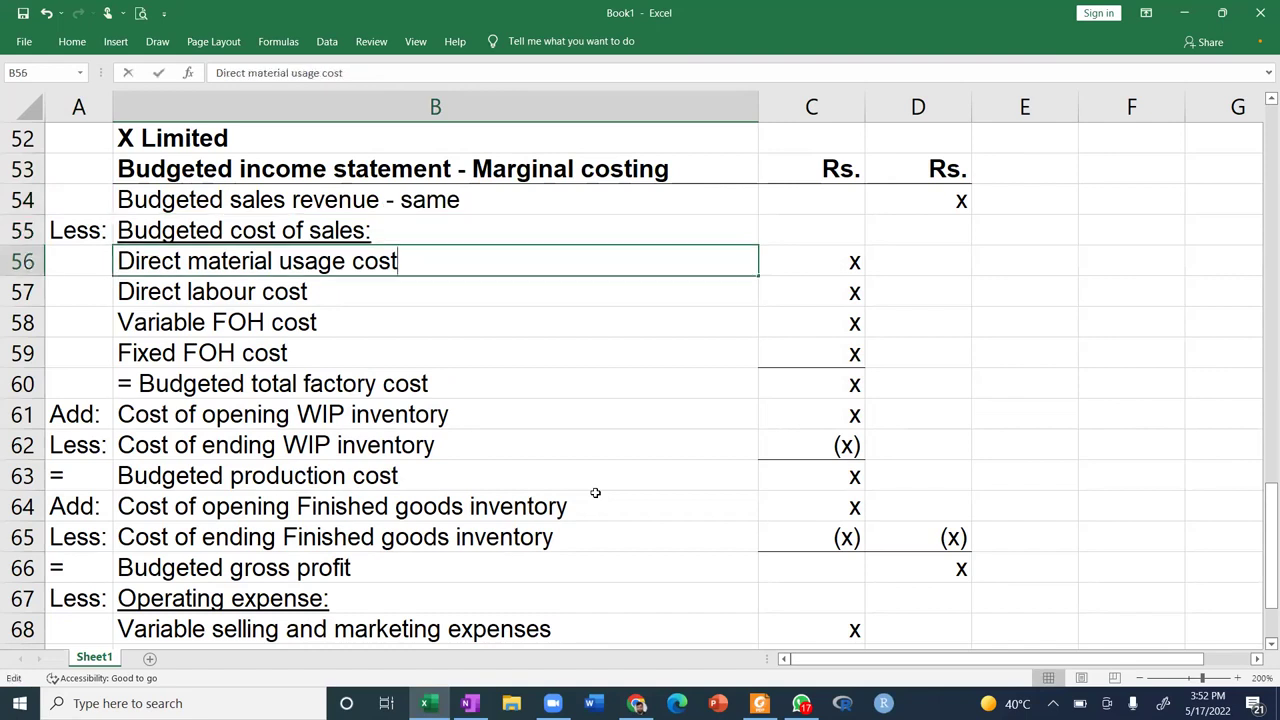
pyautogui.write('s')
pyautogui.press('BackSpace')
pyautogui.write('- same')
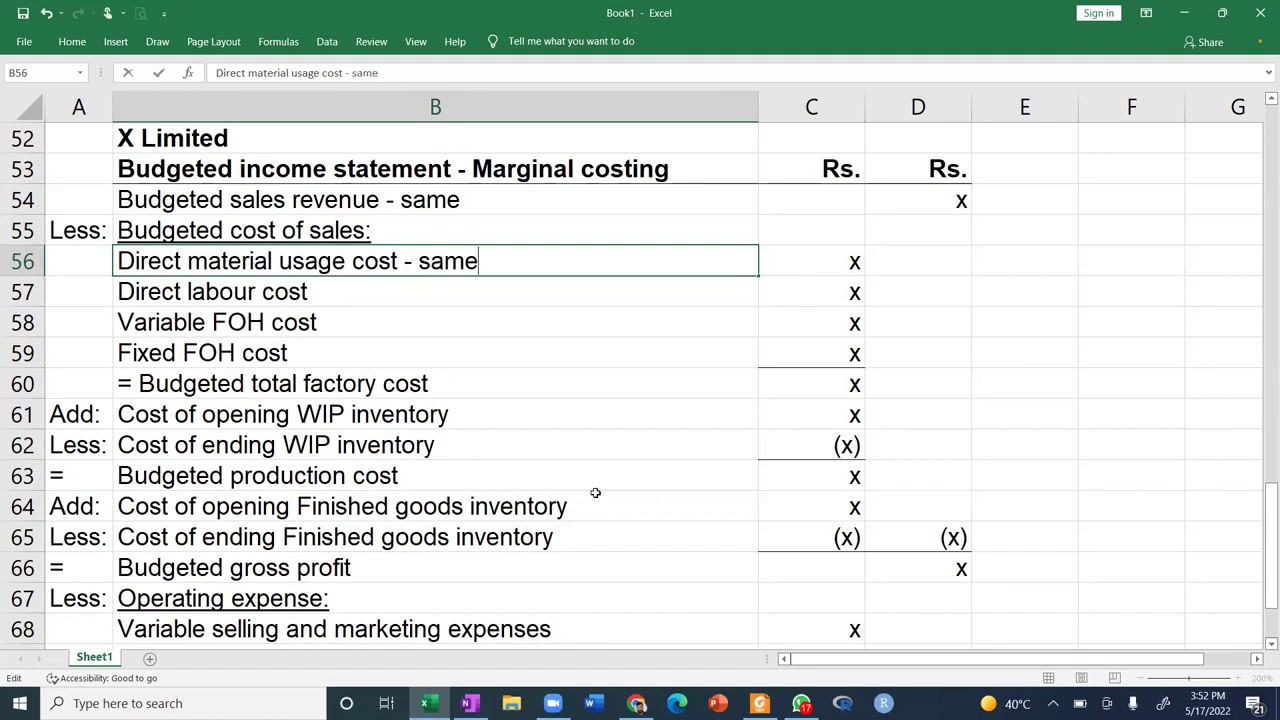
pyautogui.press('Return')
# Append "- same" to the Direct labour cost and Variable FOH cost labels in the marginal costing statement.
pyautogui.press('F2')
pyautogui.write('- same')
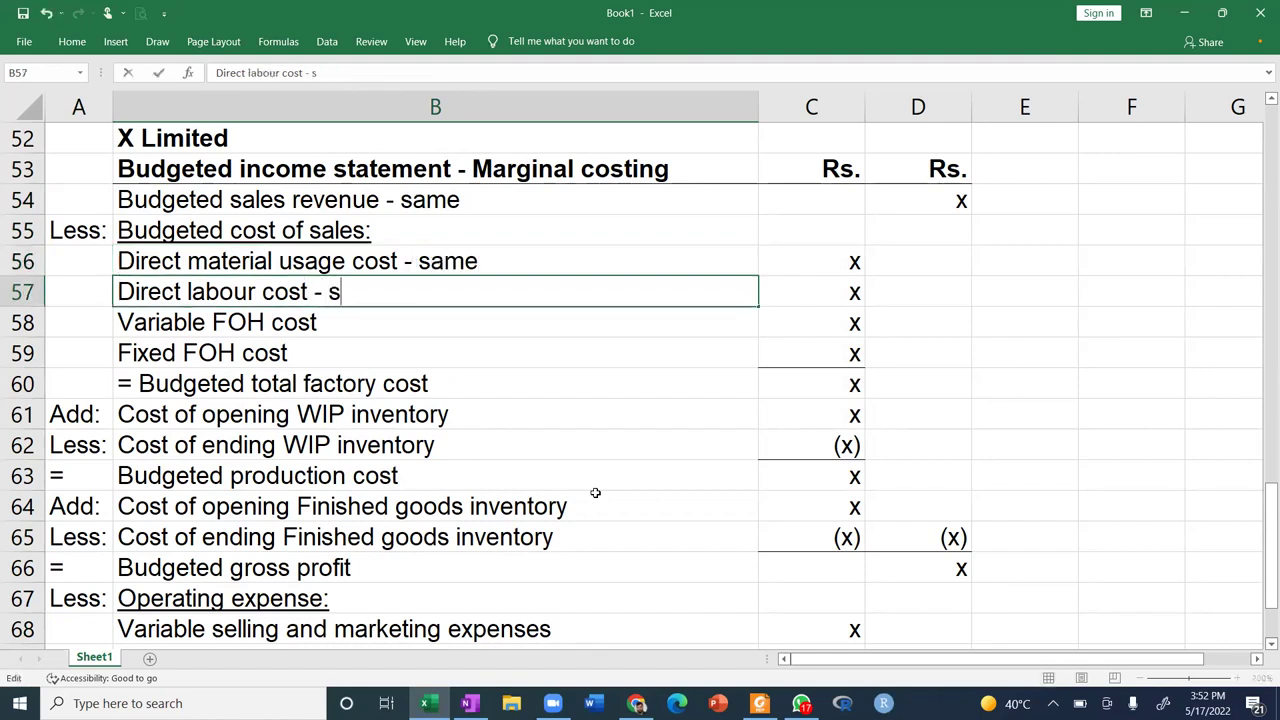
pyautogui.press('Return')
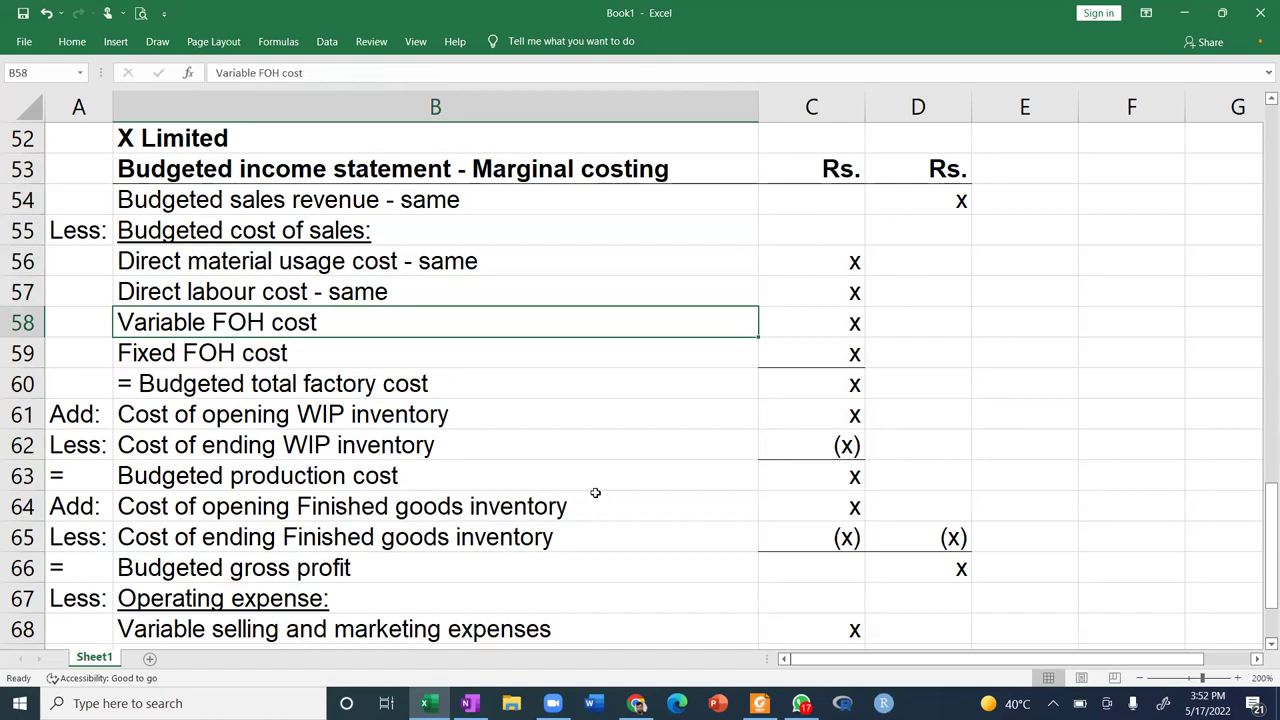
pyautogui.press('F2')
pyautogui.write('- same')
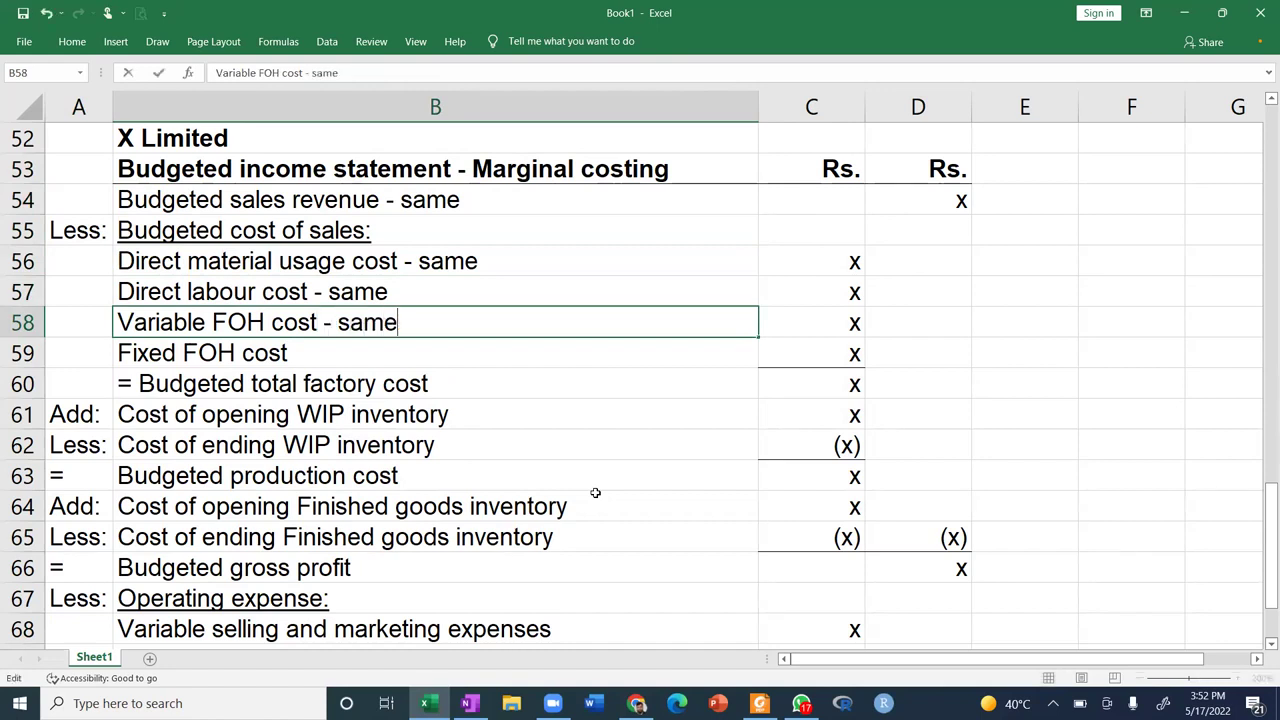
pyautogui.press('Return')
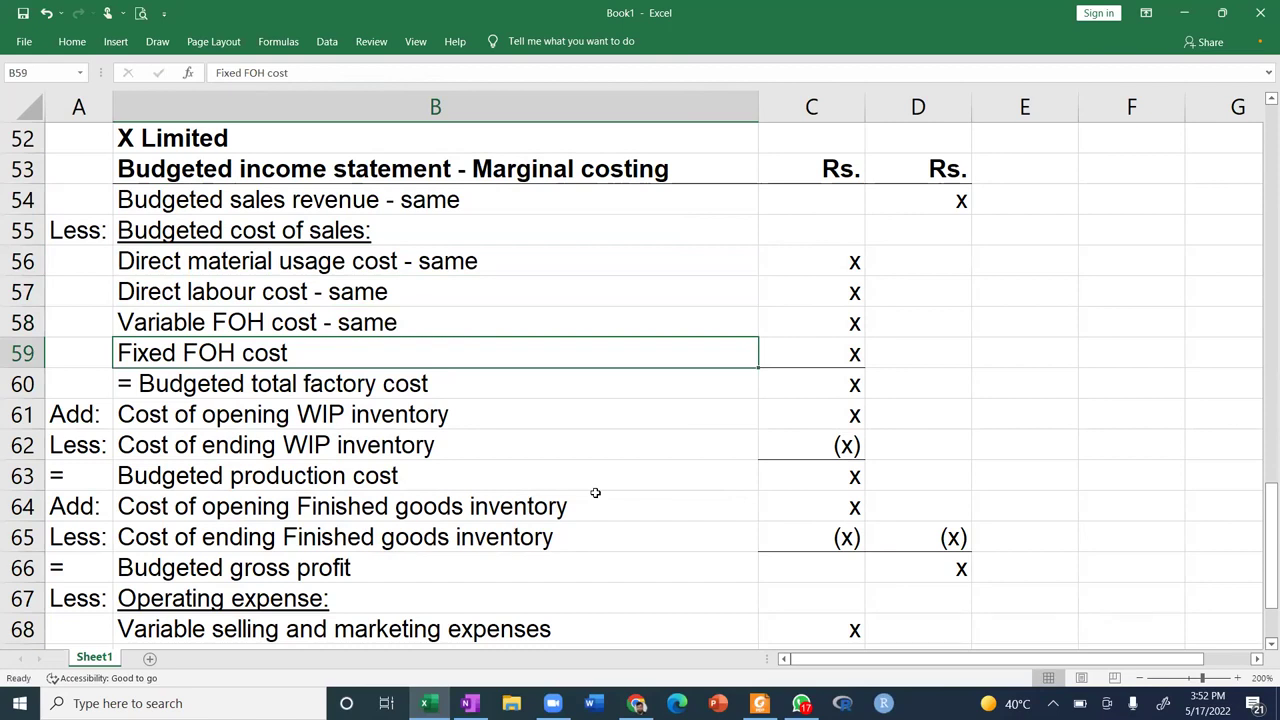
# Delete the Fixed FOH cost row from the marginal costing statement and add a bottom border to the Variable FOH amount in C58.
pyautogui.click(22, 355)
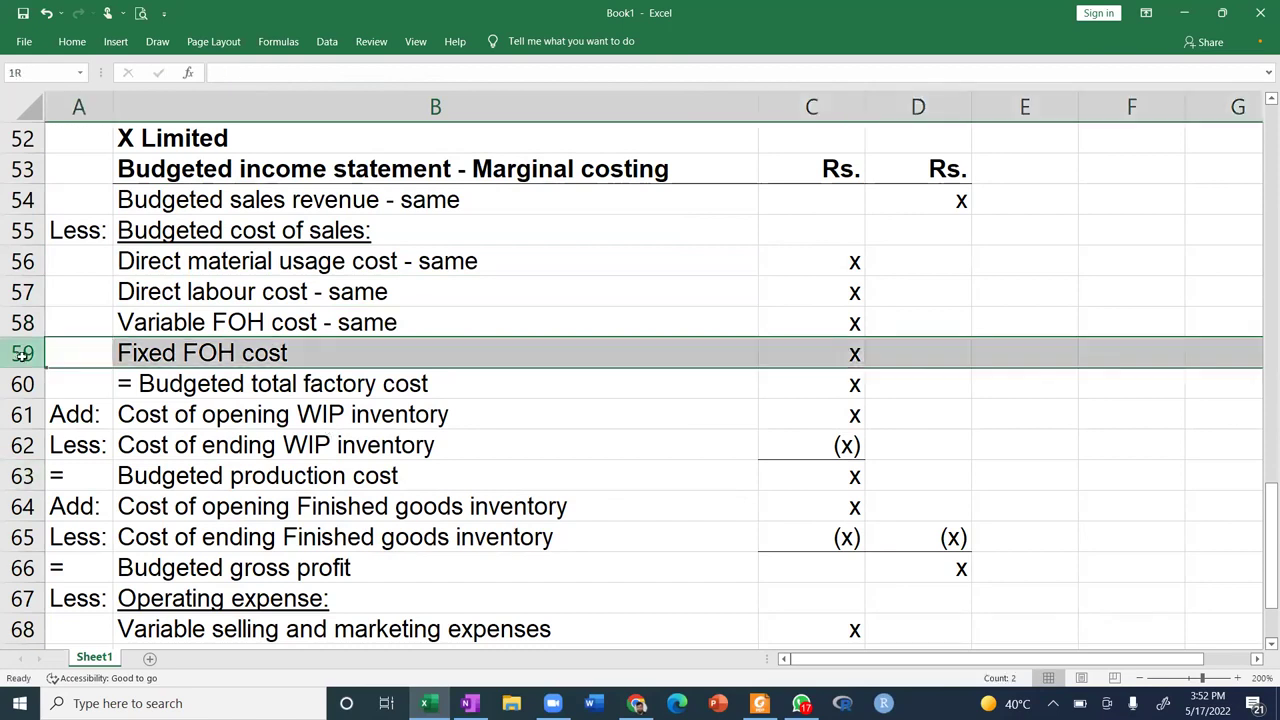
pyautogui.hotkey('ctrl', '-')
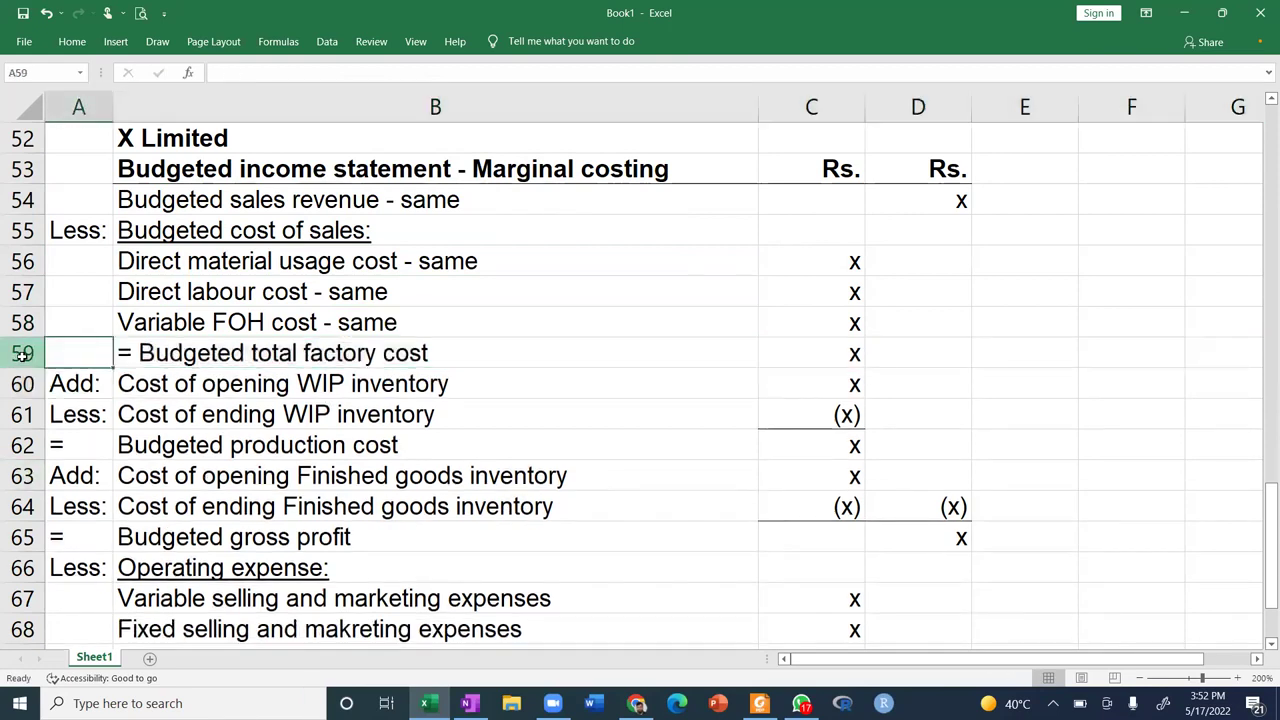
pyautogui.press('Right')
pyautogui.press('Right')
pyautogui.press('Up')
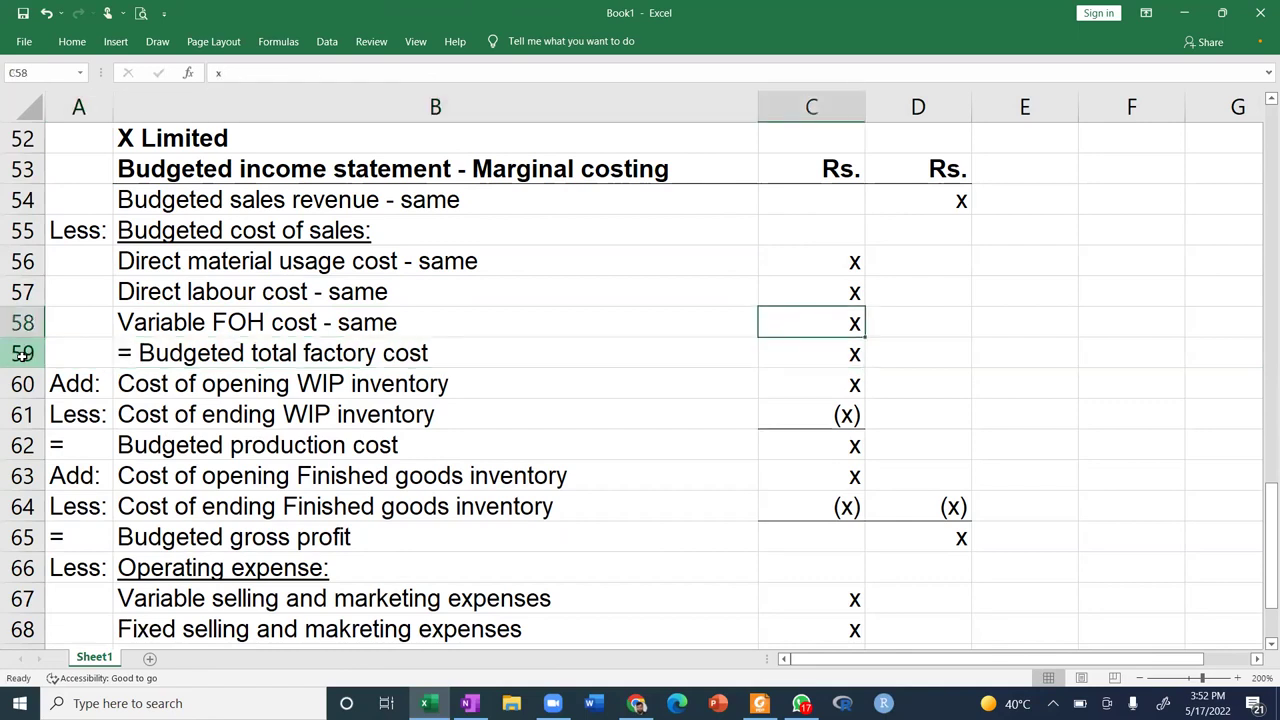
pyautogui.click(68, 41)
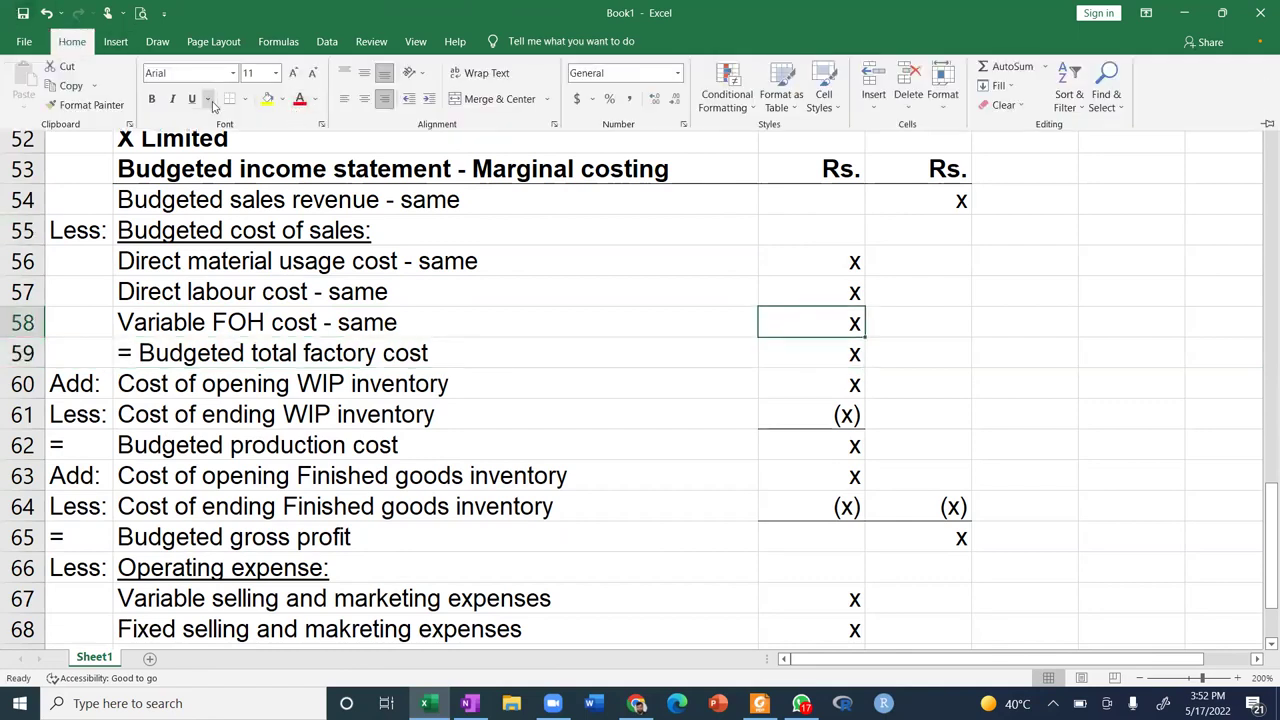
# Change the total label in B59 to "= Budgeted total variable factory cost".
pyautogui.click(330, 355)
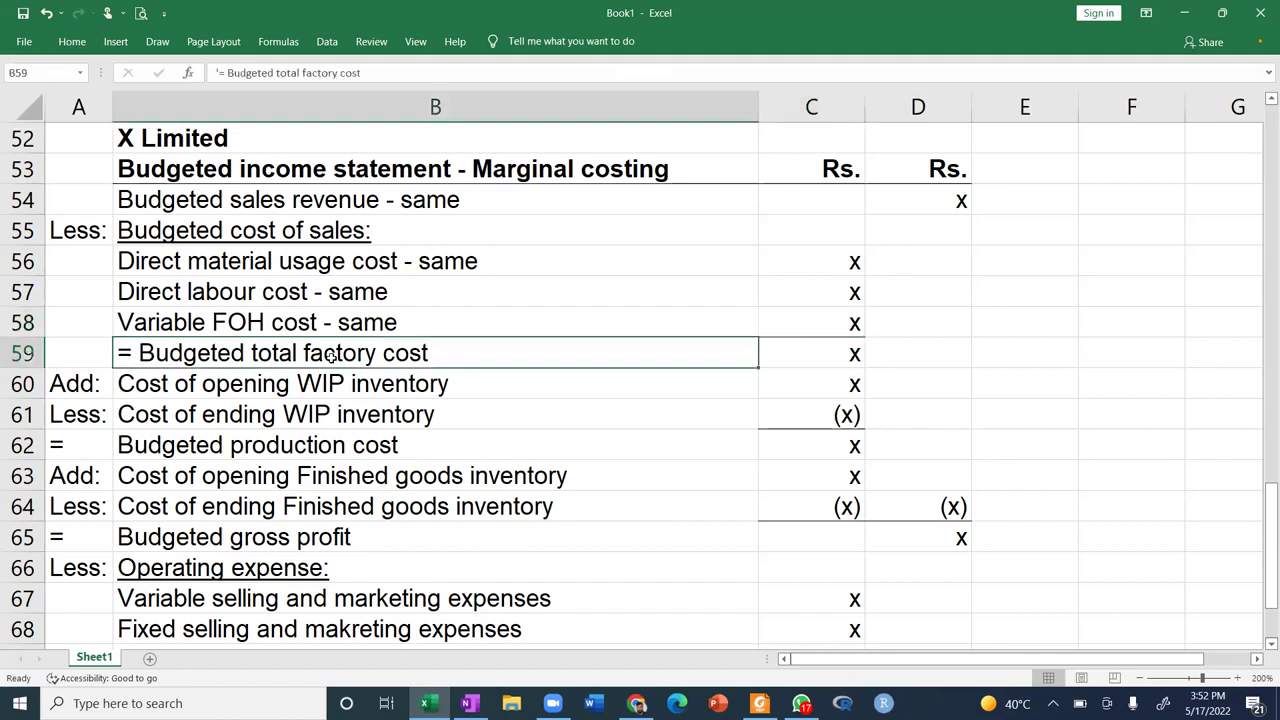
pyautogui.click(304, 72)
pyautogui.write('variable')
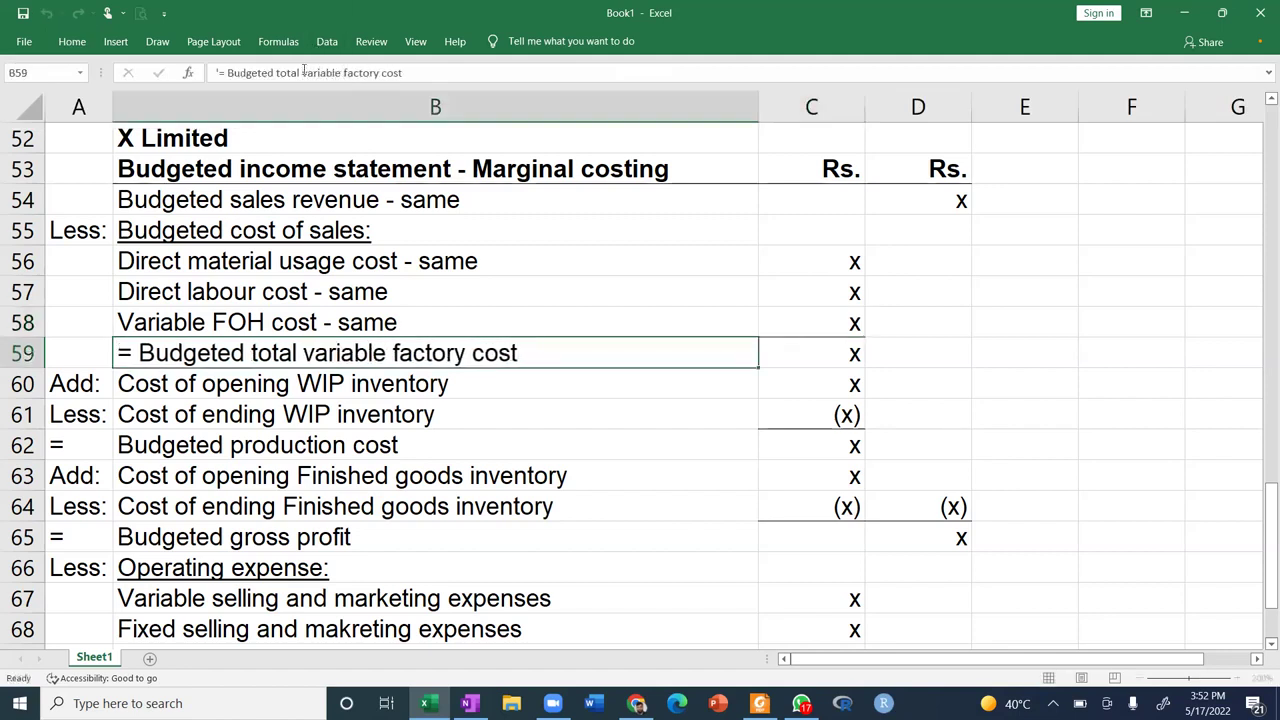
pyautogui.press('Return')
# Clear the labels in B60:B65, from Cost of opening WIP inventory down to Budgeted gross profit.
pyautogui.hotkey('shift', 'Down')
pyautogui.press('Up')
pyautogui.press('Down')
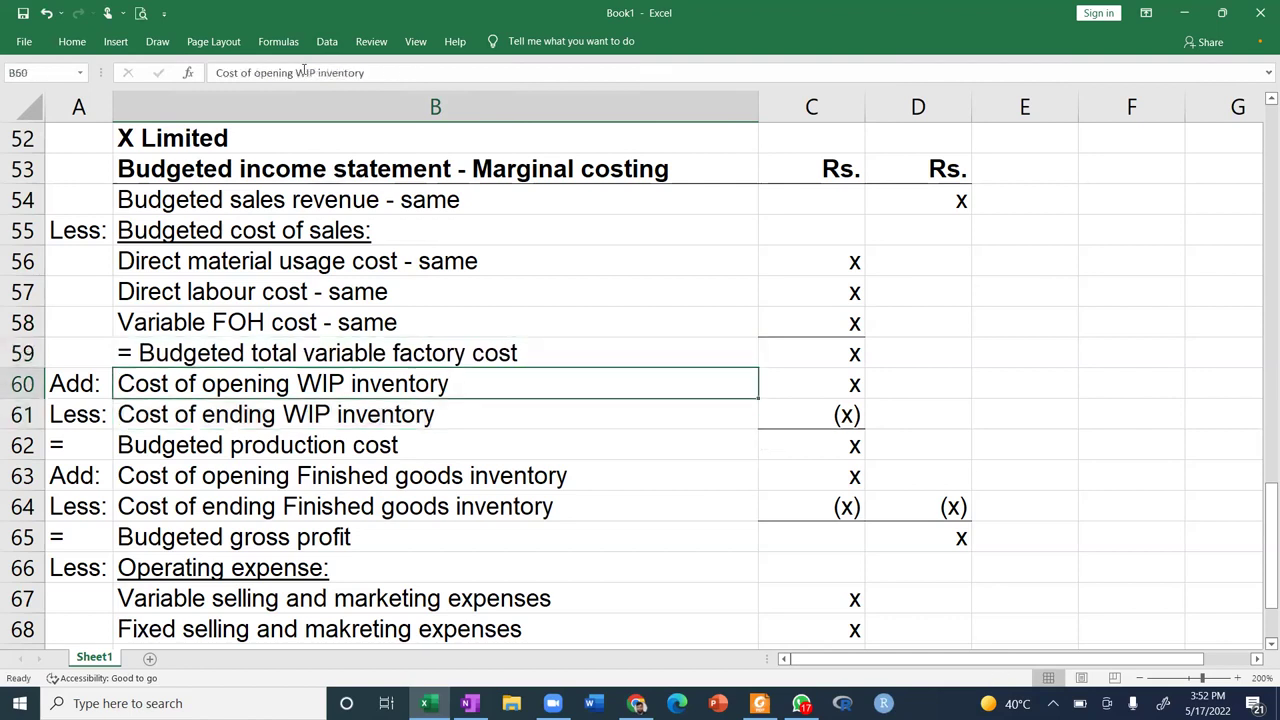
pyautogui.press('Delete')
pyautogui.press('Down')
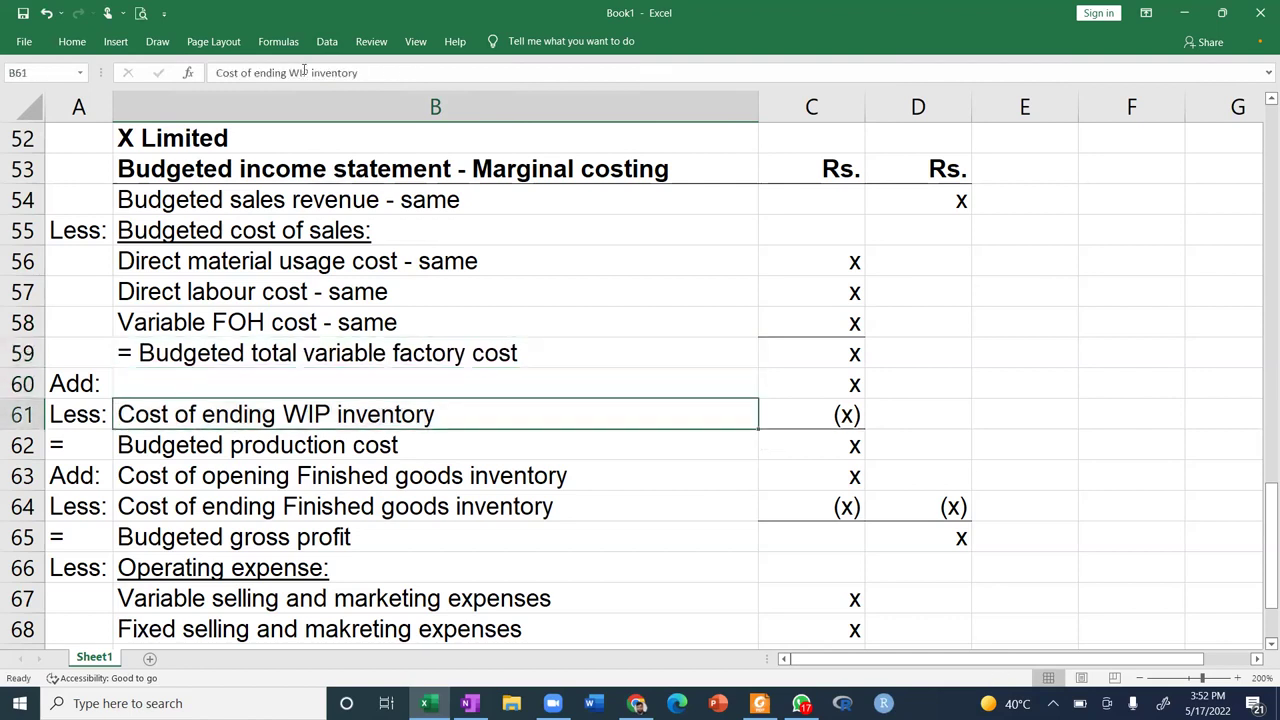
pyautogui.press('Delete')
pyautogui.press('Down')
pyautogui.press('Delete')
pyautogui.press('Down')
pyautogui.press('Delete')
pyautogui.press('Down')
pyautogui.press('Delete')
pyautogui.press('Down')
pyautogui.press('Delete')
pyautogui.press('Up')
pyautogui.press('Up')
pyautogui.press('Up')
pyautogui.press('Up')
pyautogui.press('Up')
pyautogui.press('Up')
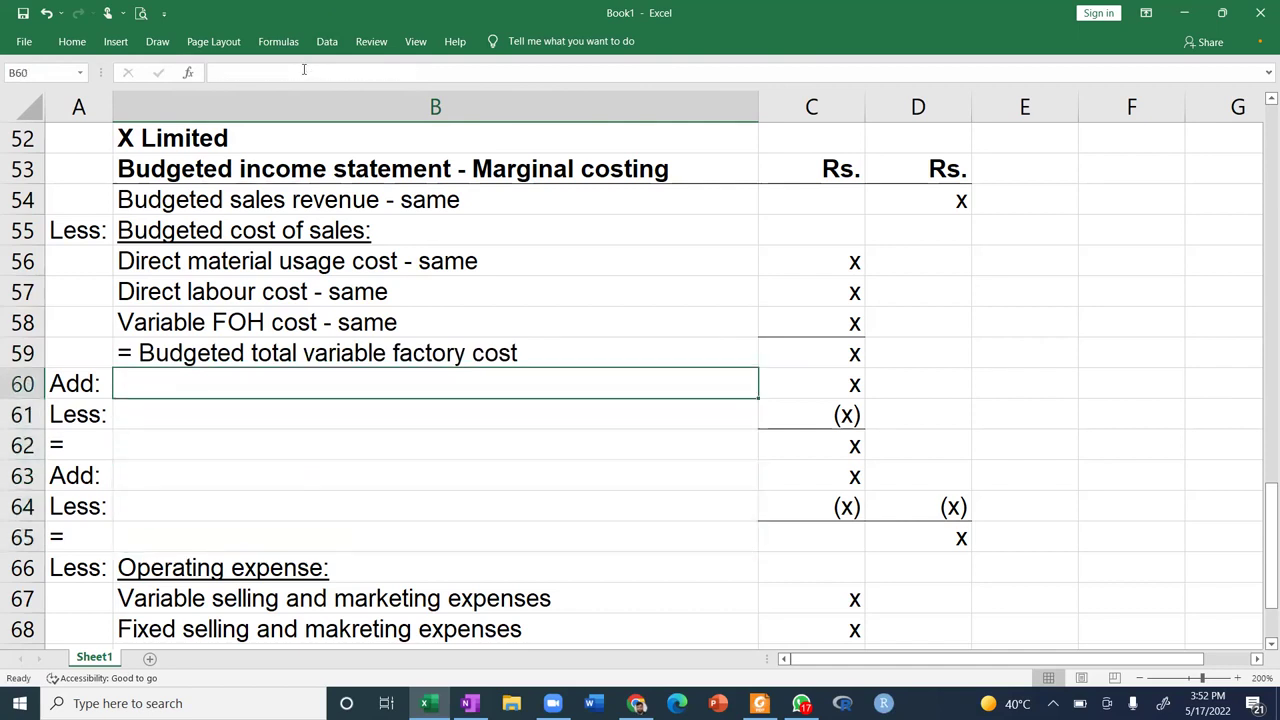
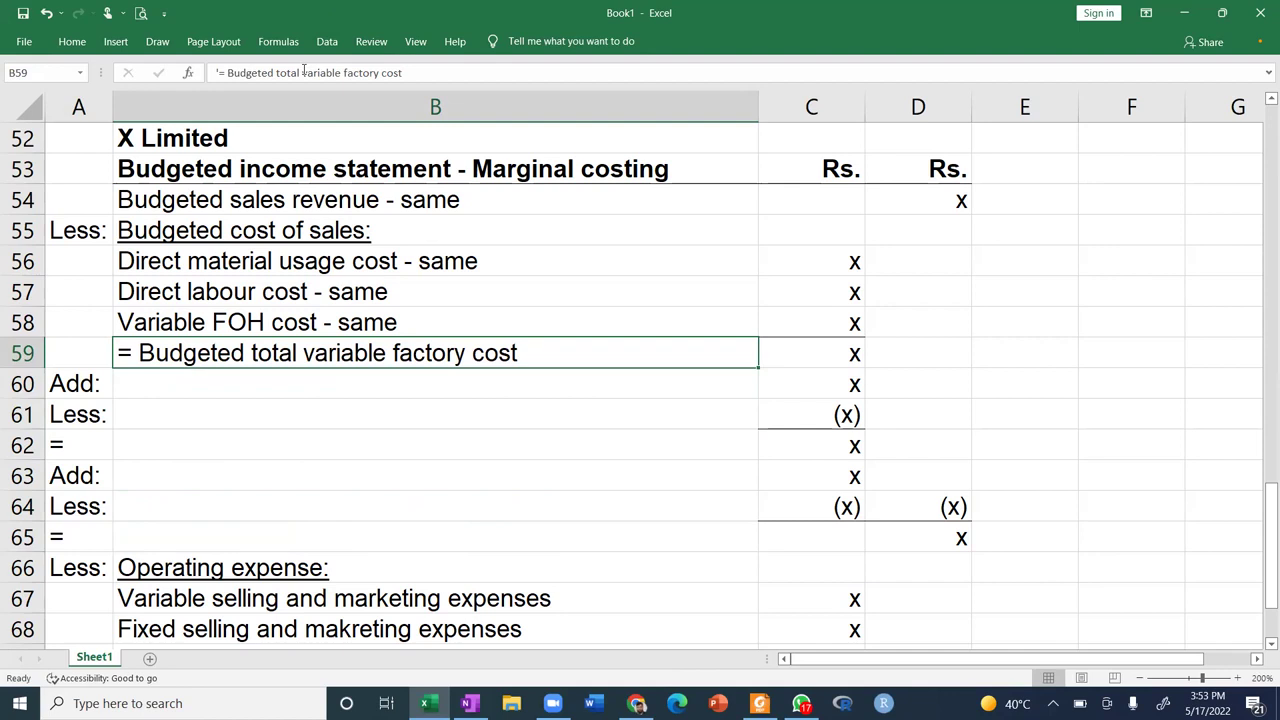
# Change the cost of sales heading in B55 to "Budgeted variable cost of sales:".
pyautogui.press('Up')
pyautogui.press('Up')
pyautogui.press('Up')
pyautogui.press('Up')
pyautogui.press('Up')
pyautogui.press('Down')
pyautogui.press('F2')
pyautogui.press('Left')
pyautogui.press('Left')
pyautogui.press('Left')
pyautogui.press('Left')
pyautogui.press('Left')
pyautogui.press('Left')
pyautogui.press('Left')
pyautogui.press('Left')
pyautogui.press('Left')
pyautogui.press('Left')
pyautogui.press('Left')
pyautogui.press('Left')
pyautogui.press('Left')
pyautogui.press('Left')
pyautogui.write('variable')
pyautogui.press('Return')
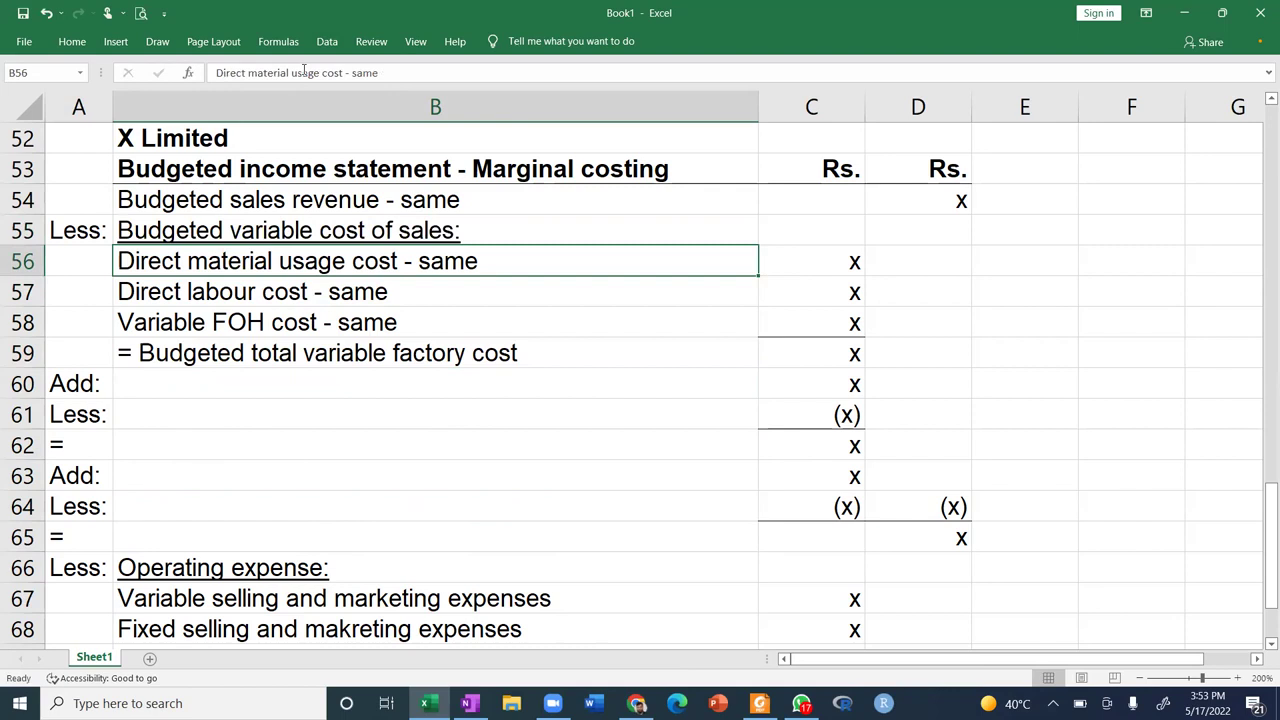
# Enter "Variable cost of opening WIP inventory" in B60 as the Add line below the total variable factory cost.
pyautogui.press('Down')
pyautogui.press('Down')
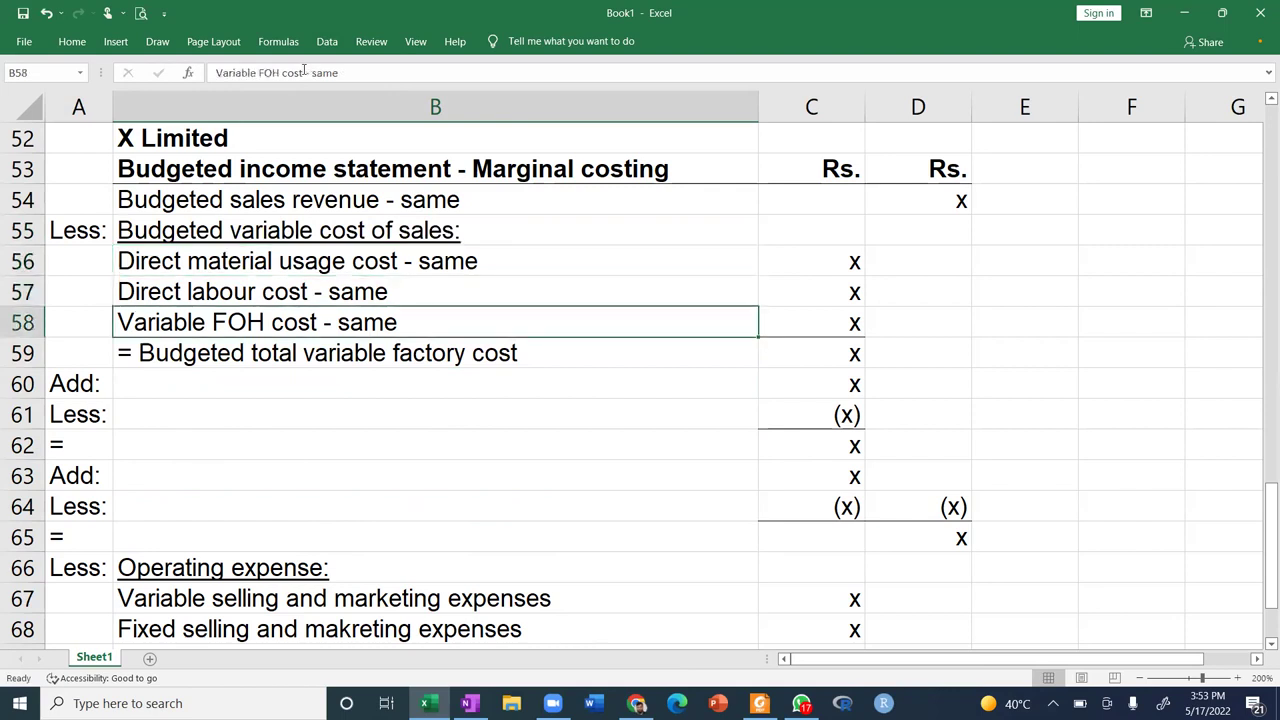
pyautogui.press('Down')
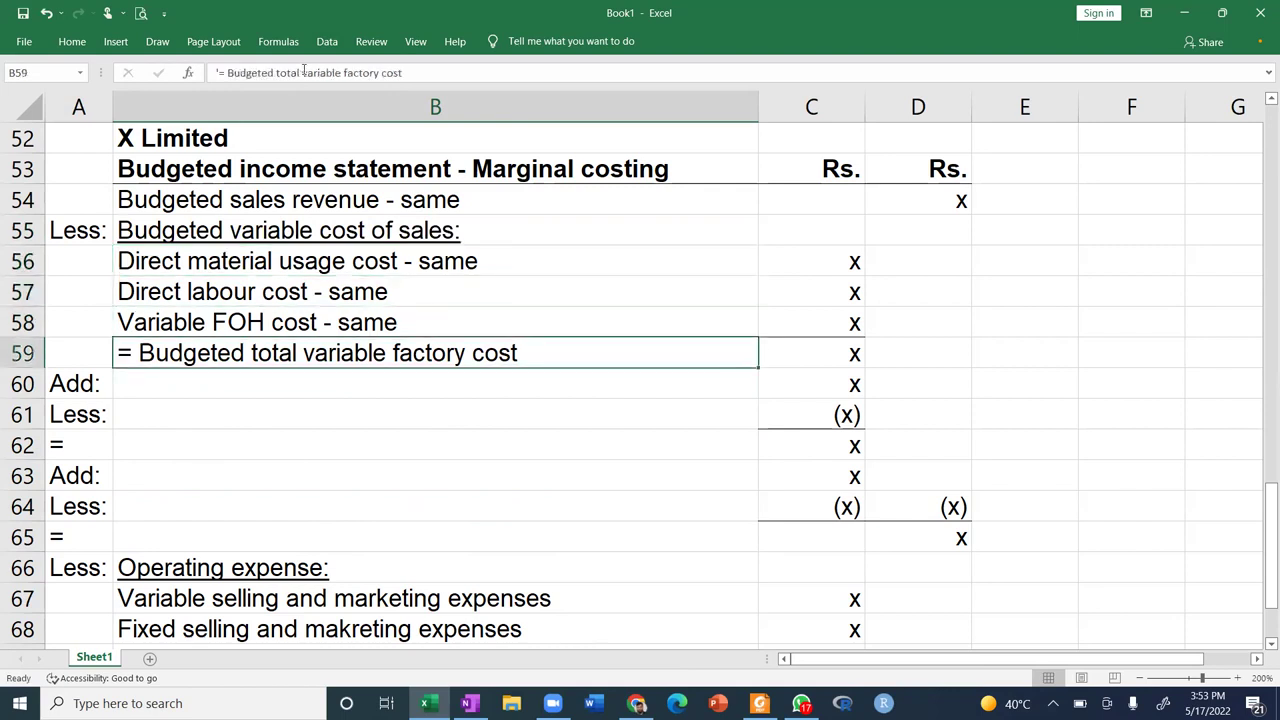
pyautogui.press('Down')
pyautogui.write('Variable cost ')
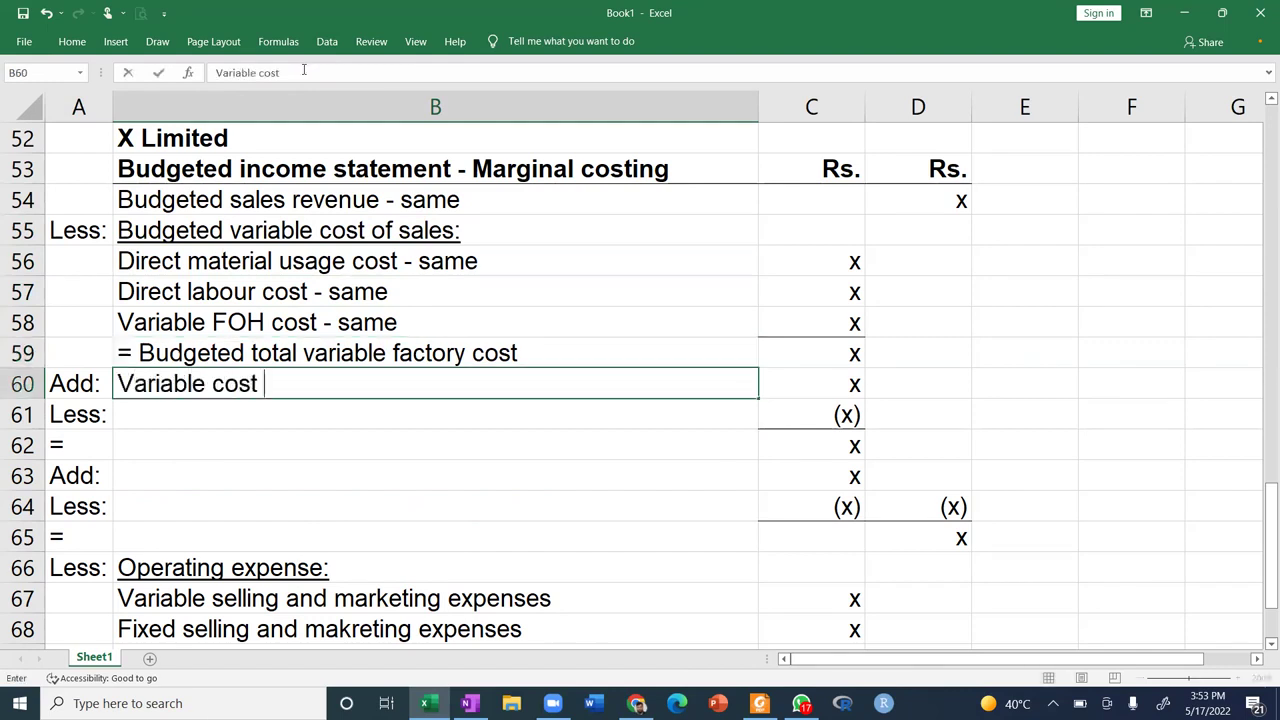
pyautogui.write('of opening W')
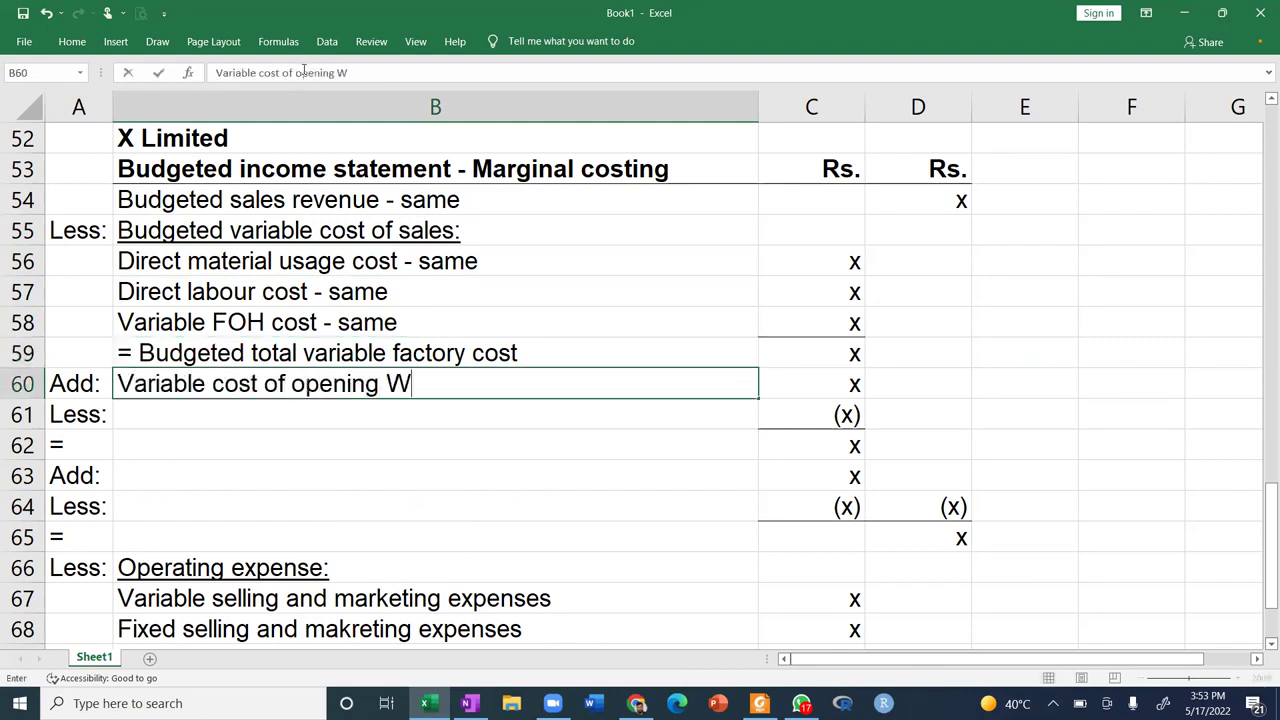
pyautogui.write('IP inventory')
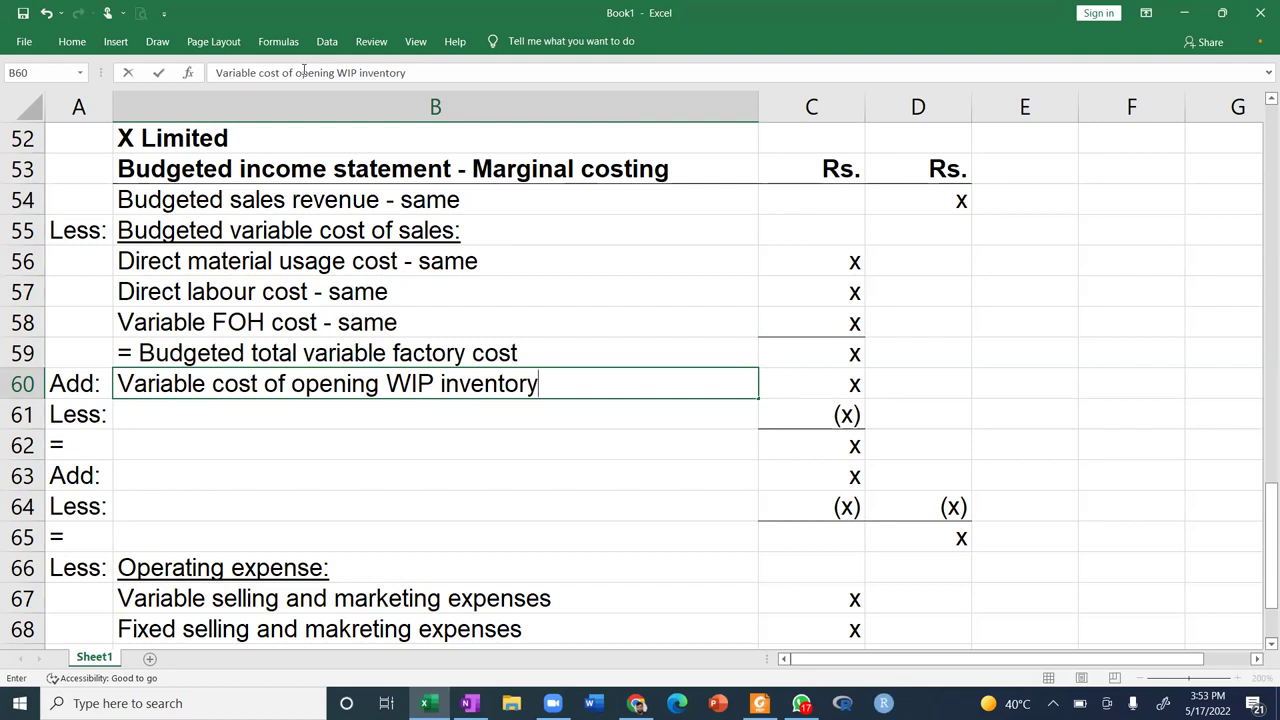
pyautogui.press('Return')
# Enter "Variable cost of ending WIP inventory" in B61 as the Less line.
pyautogui.write('Va')
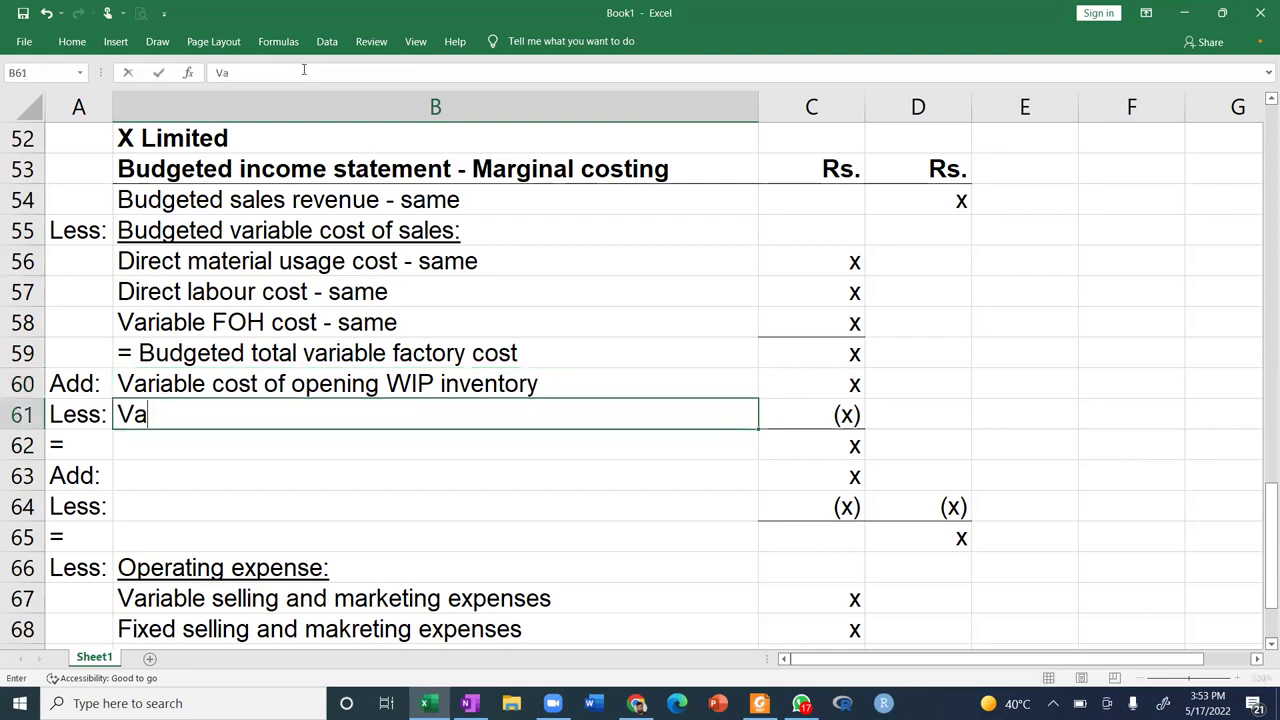
pyautogui.write('riable cost of endin')
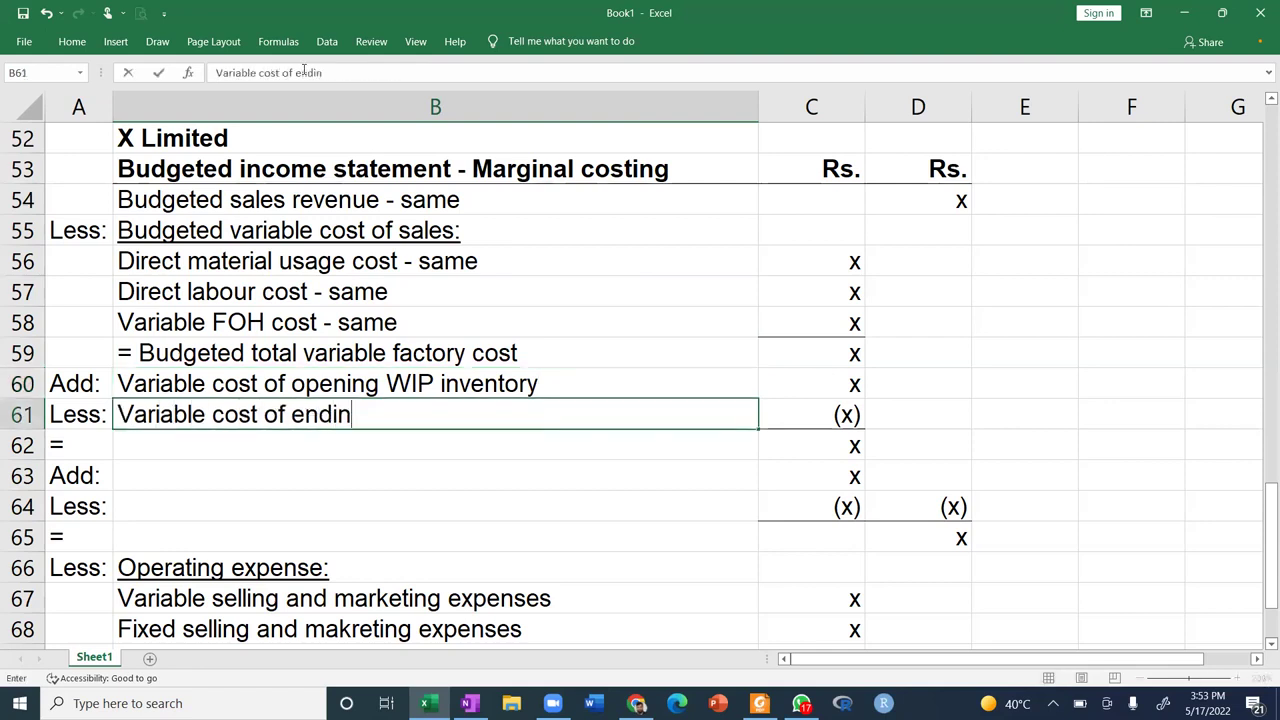
pyautogui.write('g WIP inventory')
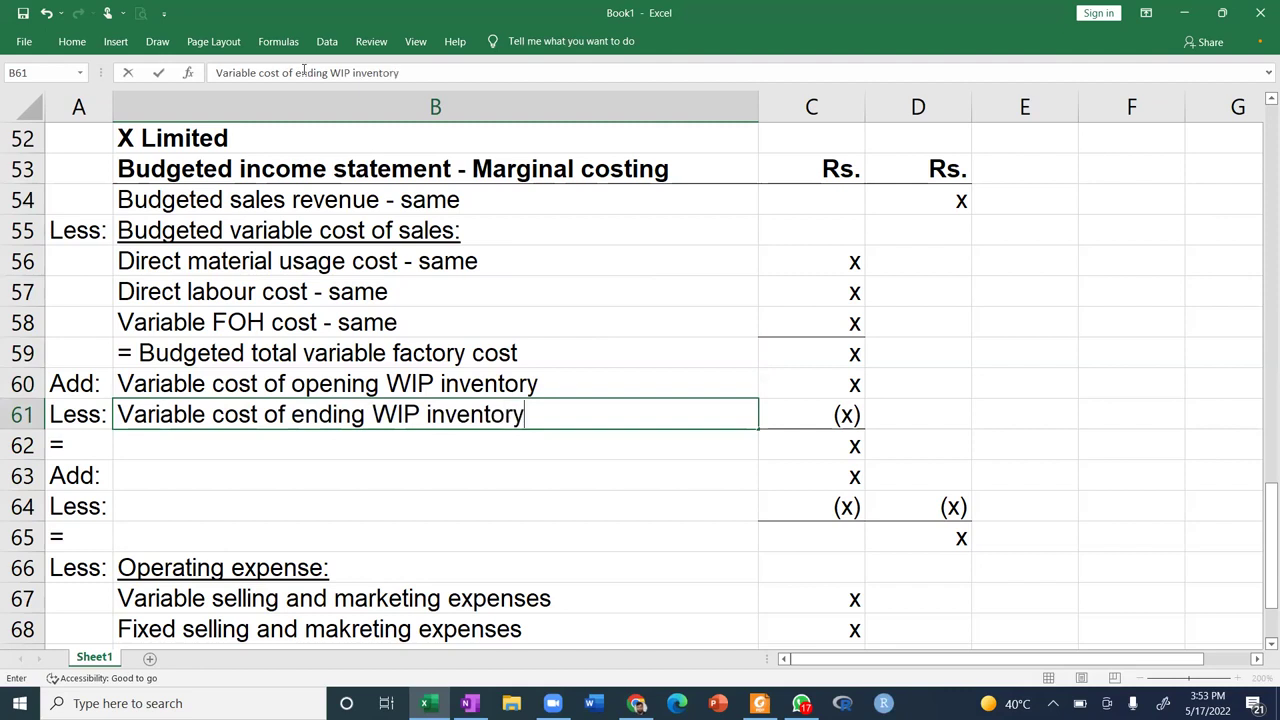
pyautogui.press('Return')
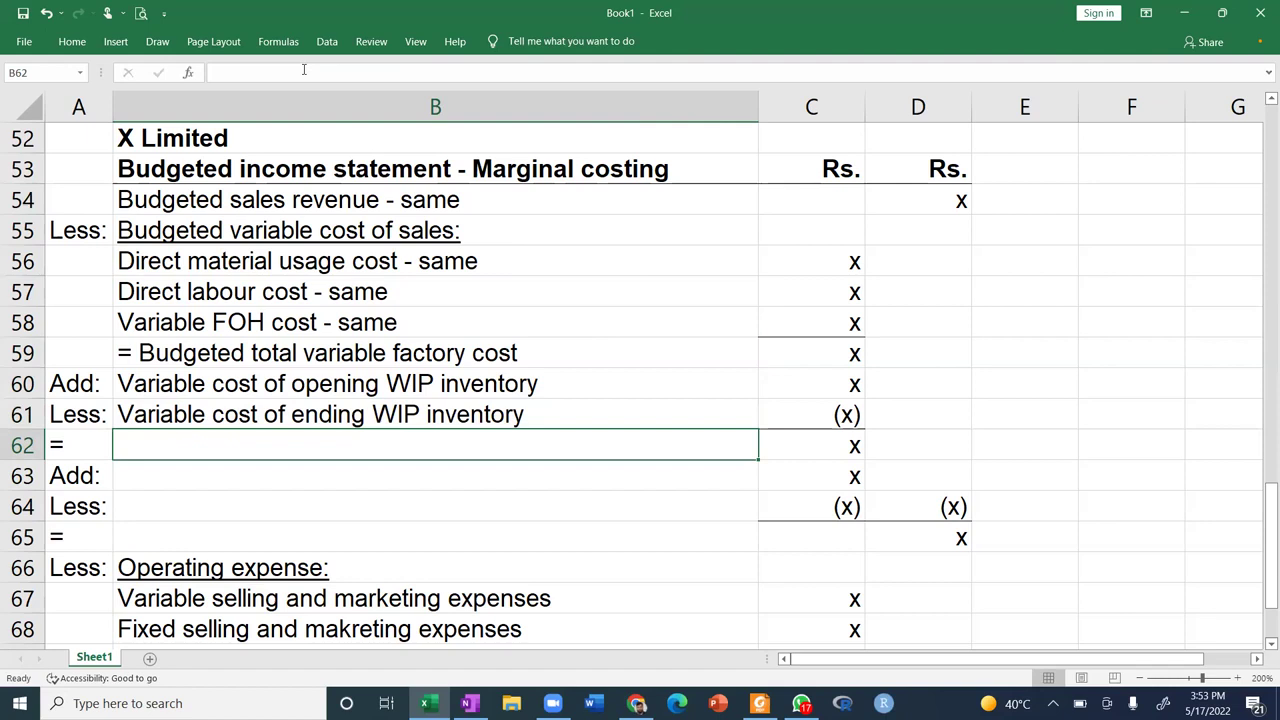
# Enter "Budgeted variable production cost" in B62 as the subtotal label below the WIP inventory lines.
pyautogui.write('=')
pyautogui.press('BackSpace')
pyautogui.write('bu')
pyautogui.press('BackSpace')
pyautogui.press('BackSpace')
pyautogui.write('Budg')
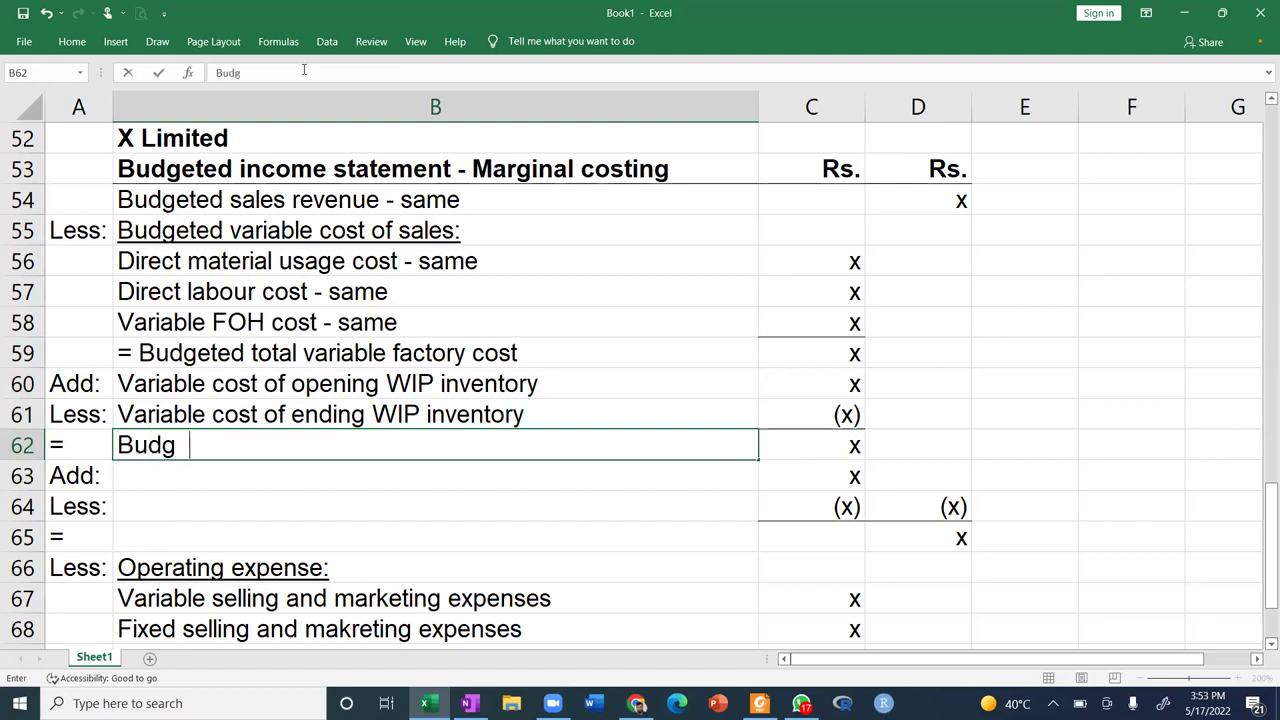
pyautogui.write('eted variabel pro')
pyautogui.press('BackSpace')
pyautogui.press('BackSpace')
pyautogui.press('BackSpace')
pyautogui.press('BackSpace')
pyautogui.press('BackSpace')
pyautogui.press('BackSpace')
pyautogui.write('le r')
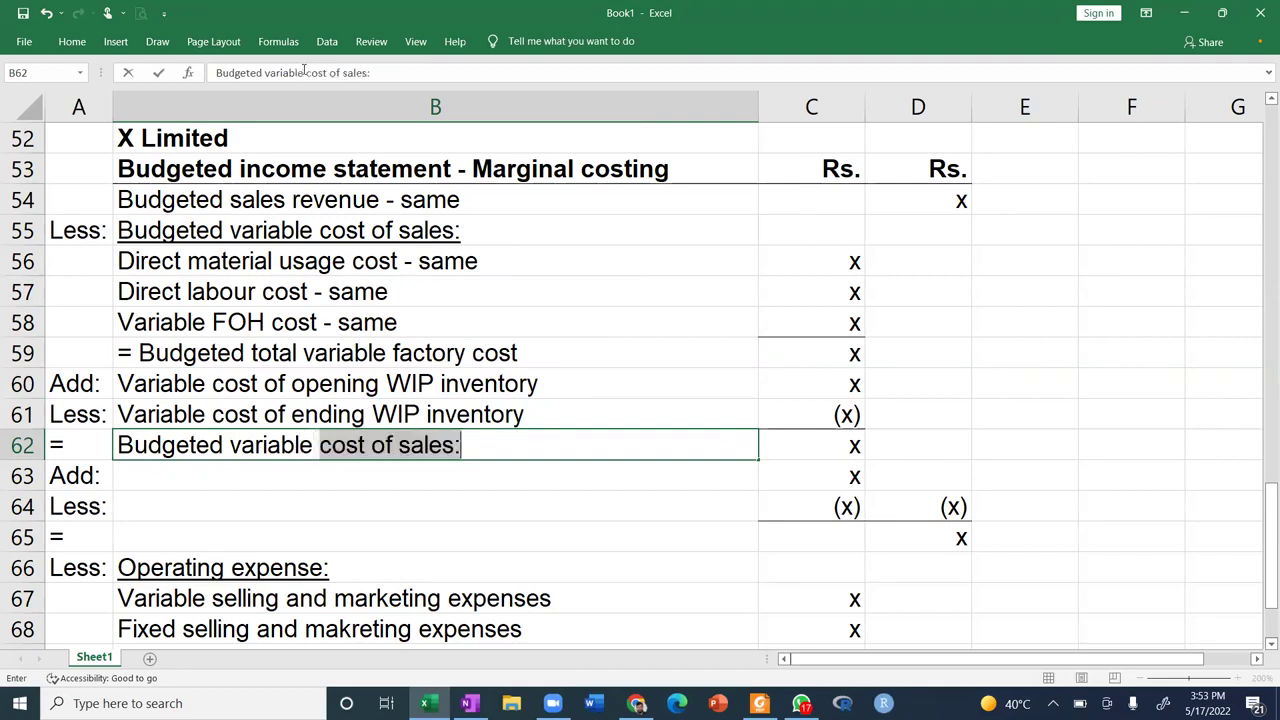
pyautogui.write('pdoc')
pyautogui.press('BackSpace')
pyautogui.press('BackSpace')
pyautogui.press('BackSpace')
pyautogui.press('BackSpace')
pyautogui.press('BackSpace')
pyautogui.write('p')
pyautogui.press('BackSpace')
pyautogui.write('roduction cost')
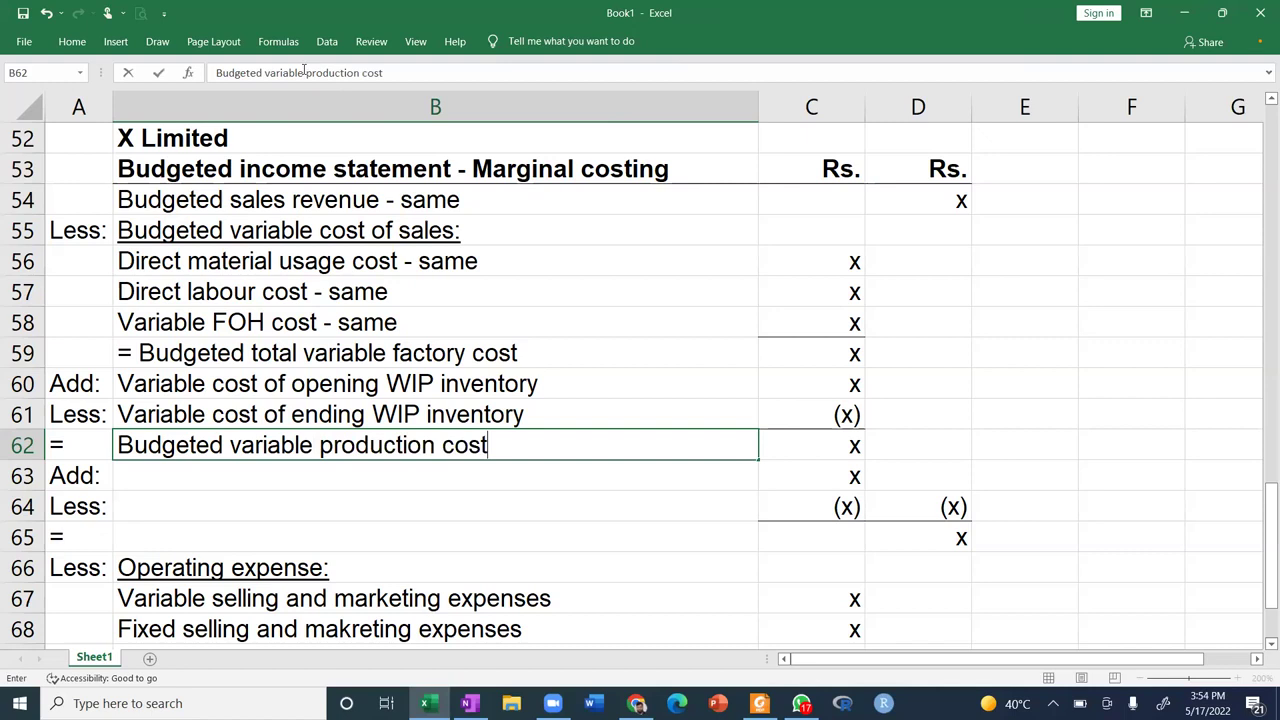
pyautogui.press('Return')
# Enter "Variable cost of opening Finished goods inventory" in B63 as the Add line below the variable production cost.
pyautogui.write('Variable cos')
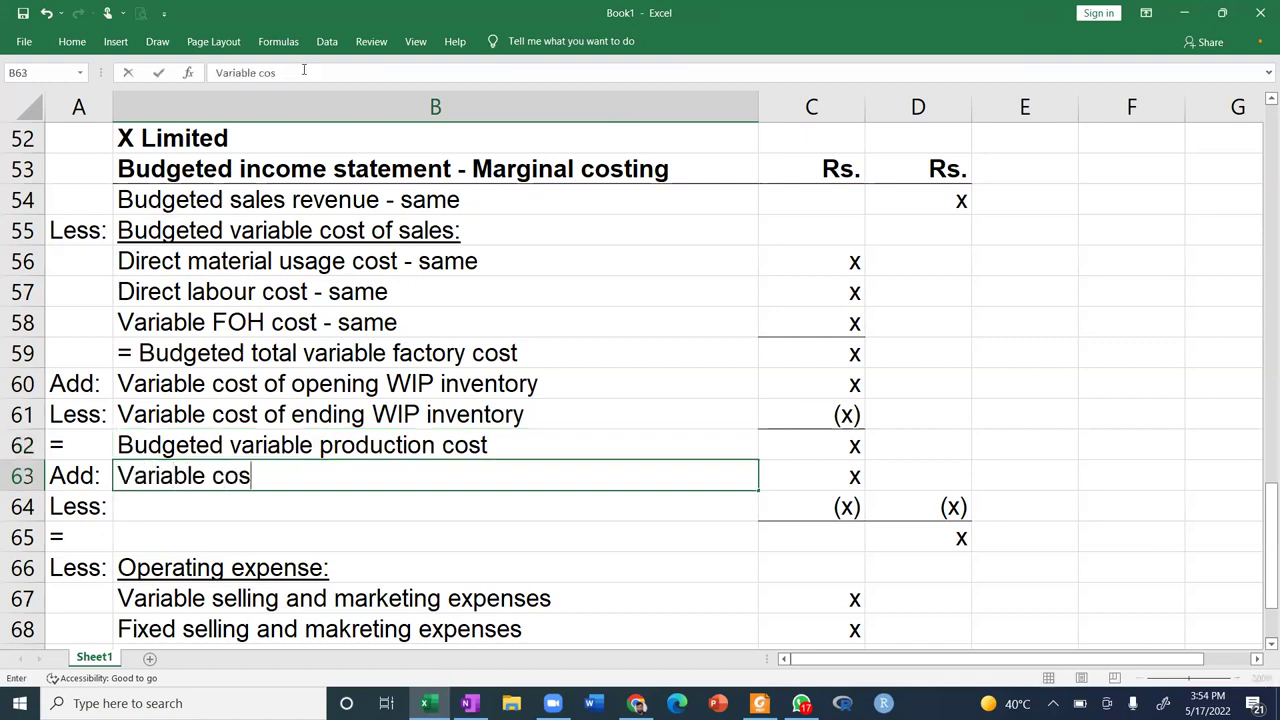
pyautogui.write('t of oepngin')
pyautogui.press('BackSpace')
pyautogui.press('BackSpace')
pyautogui.press('BackSpace')
pyautogui.press('BackSpace')
pyautogui.press('BackSpace')
pyautogui.press('BackSpace')
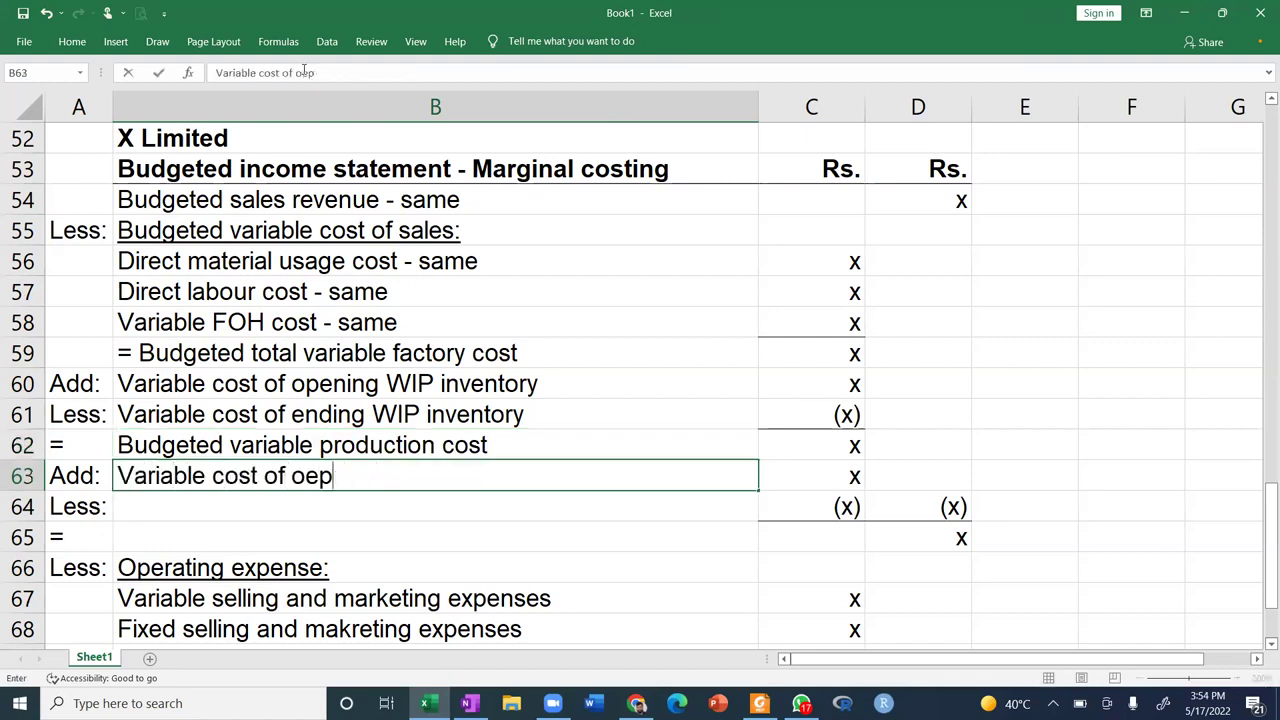
pyautogui.write('pening F')
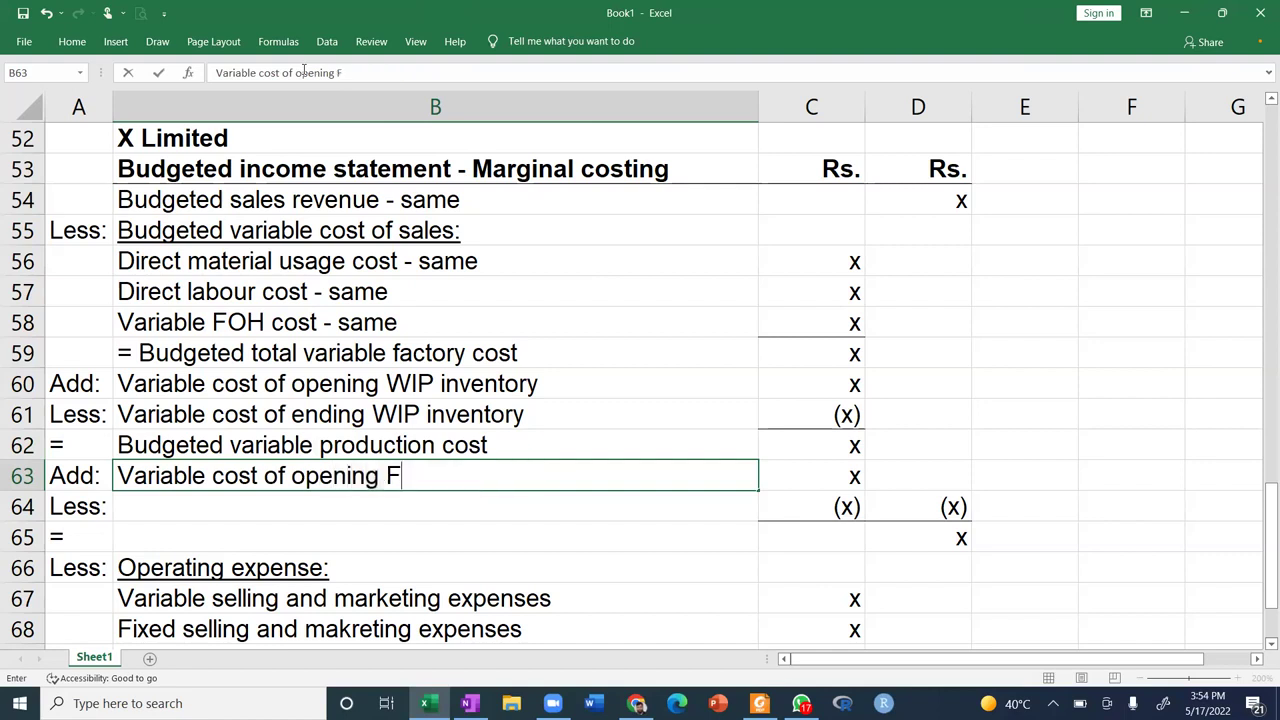
pyautogui.write('inished goods')
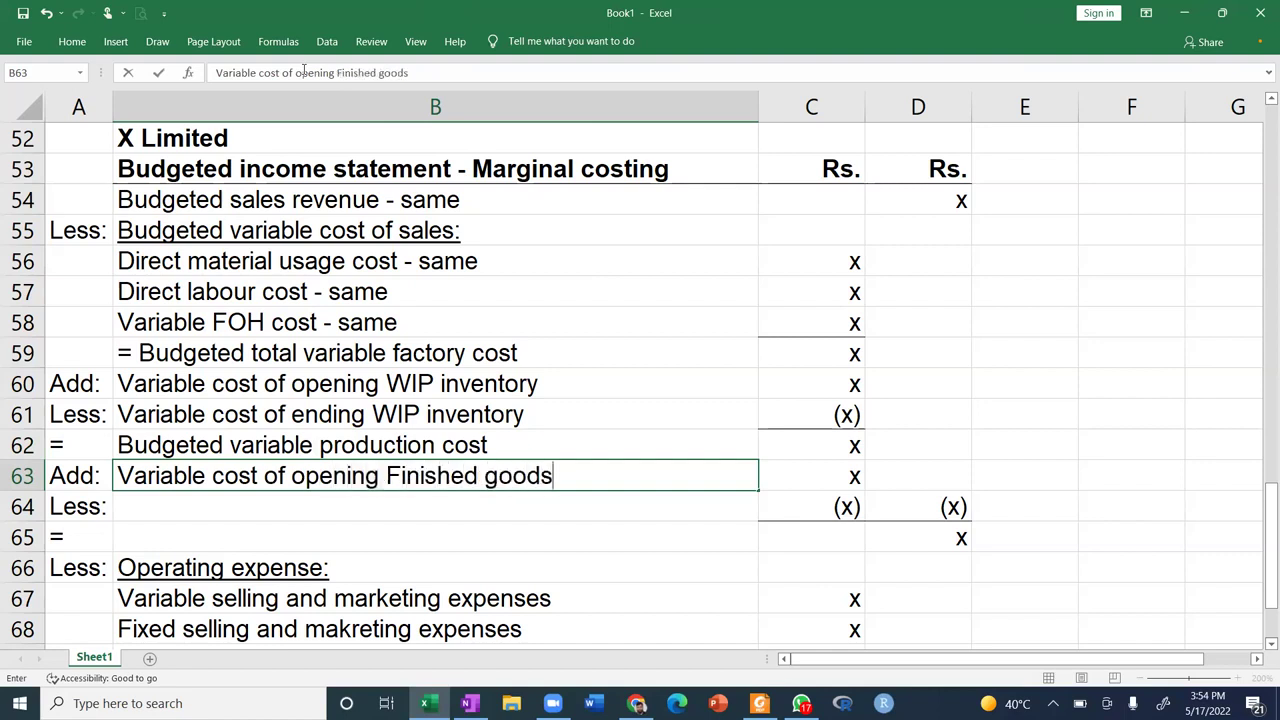
pyautogui.write(' inventory')
pyautogui.press('Return')
# Enter "Variable cost of ending finsihed goods inventory" in B64 as the Less line.
pyautogui.write('Va')
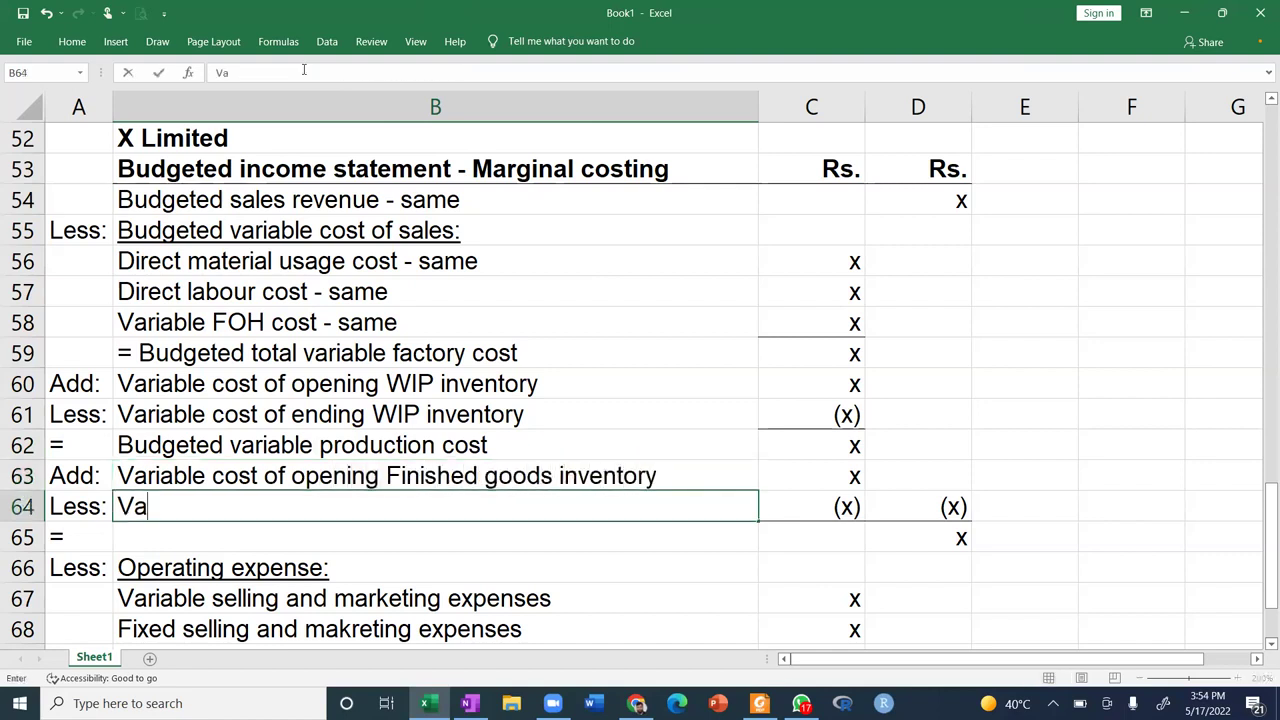
pyautogui.write('riable cost of ending ')
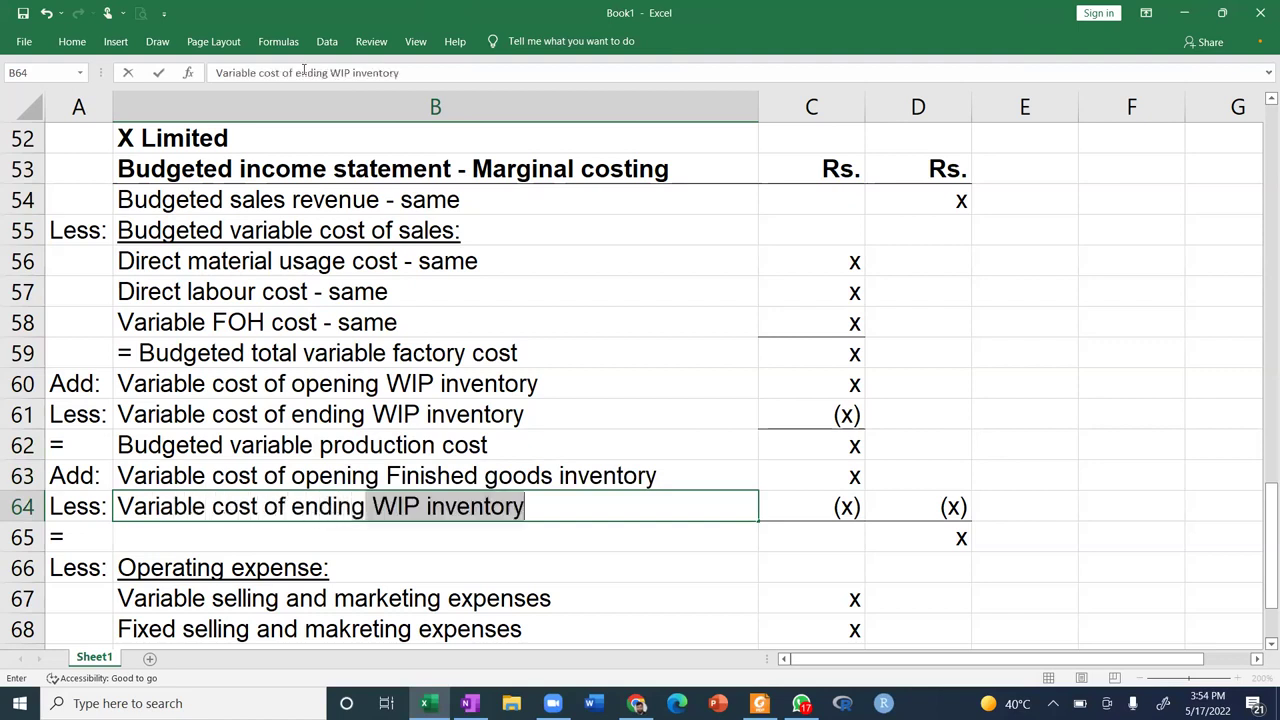
pyautogui.write('finsihe')
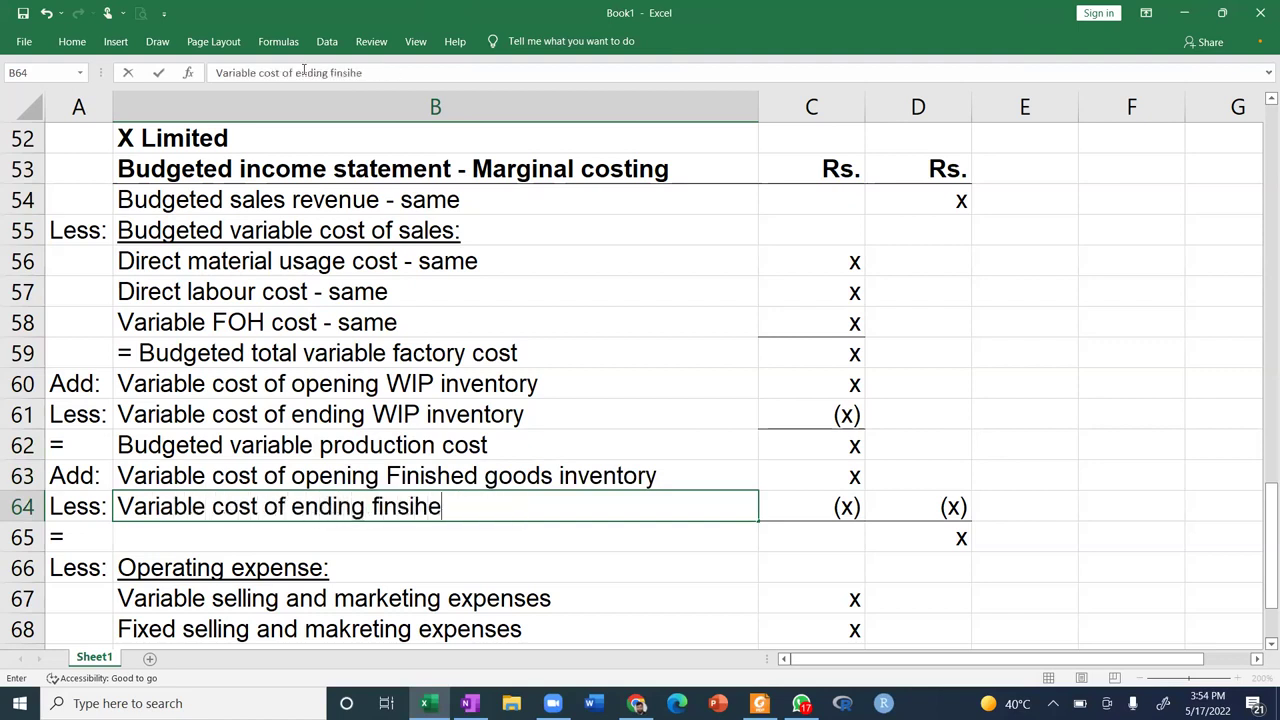
pyautogui.write('d goods inventory')
pyautogui.press('Return')
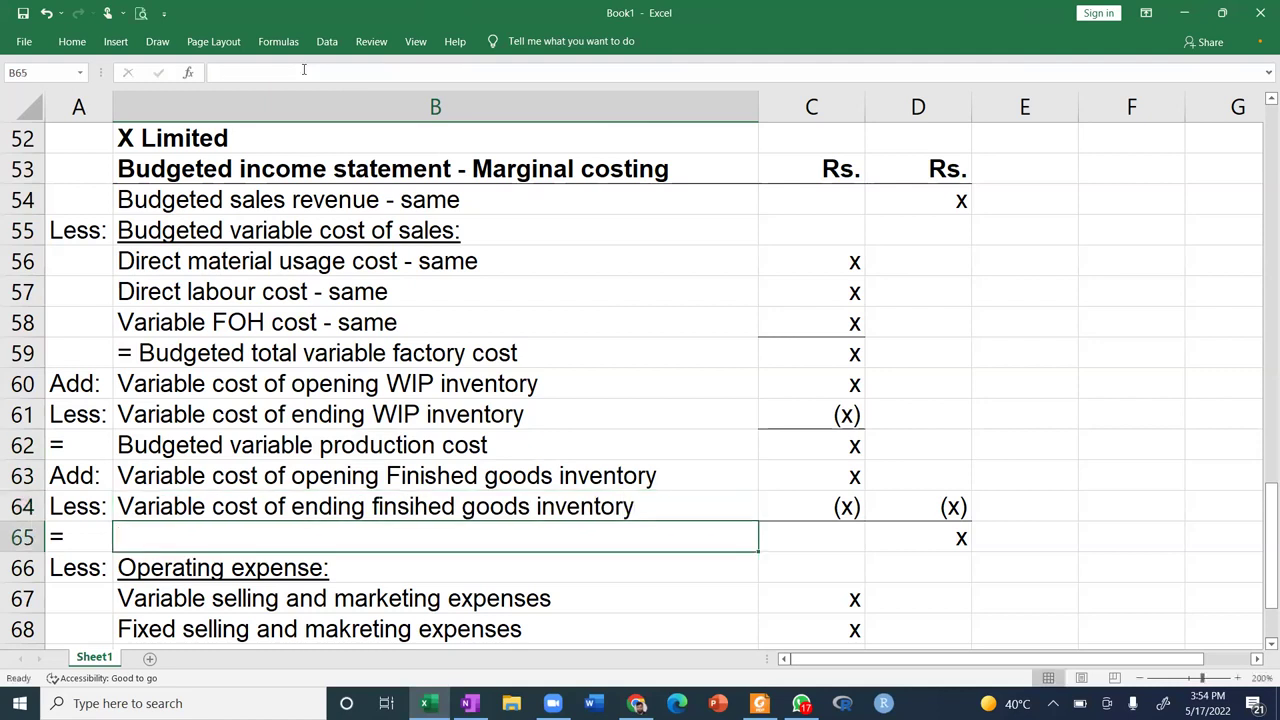
# Clear the x in D65, the amount of the old gross profit row.
pyautogui.press('Right')
pyautogui.press('Up')
pyautogui.press('Right')
pyautogui.press('Down')
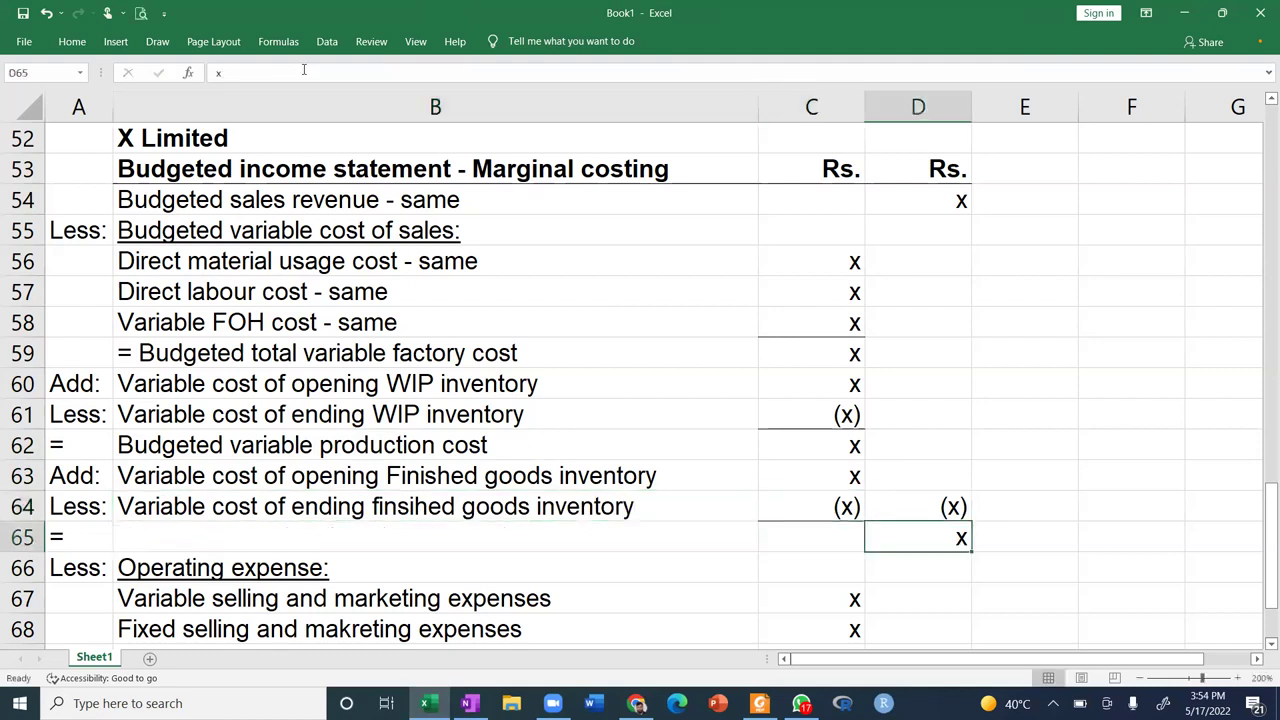
pyautogui.press('Delete')
# Remove the borders from D64:D65 beside the ending finished goods inventory line.
pyautogui.press('Up')
pyautogui.hotkey('shift', 'Down')
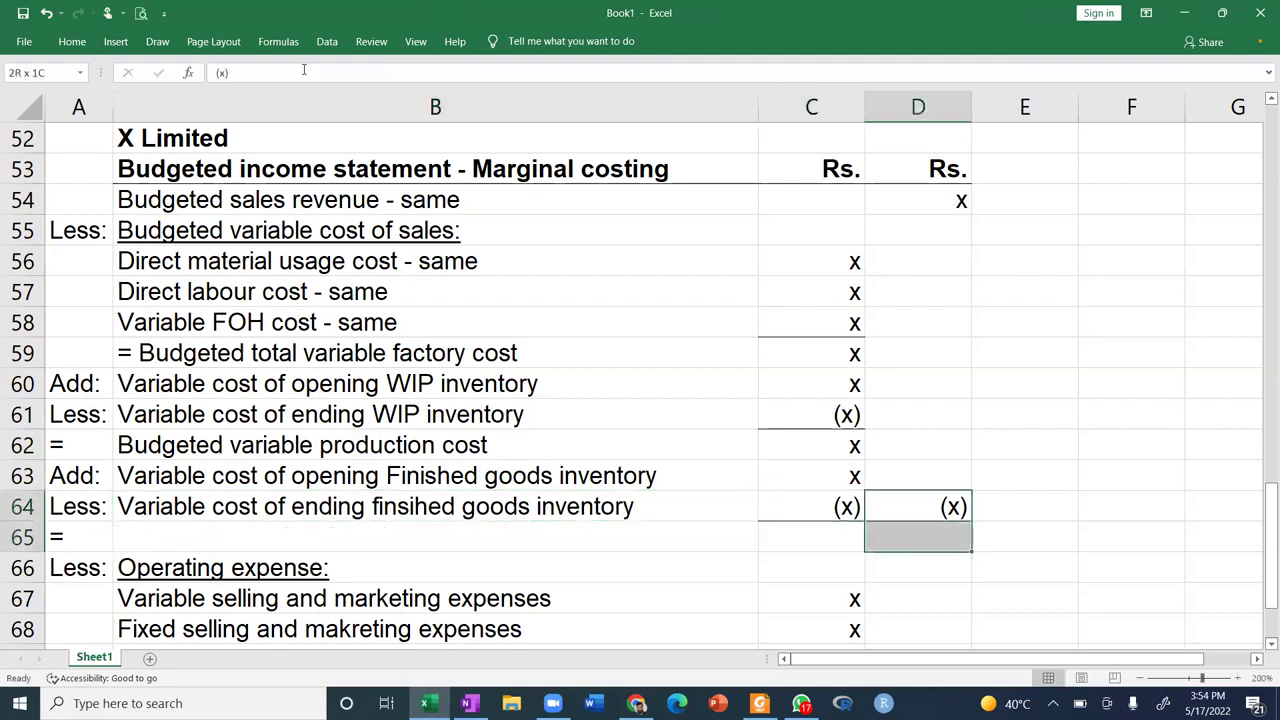
pyautogui.click(71, 43)
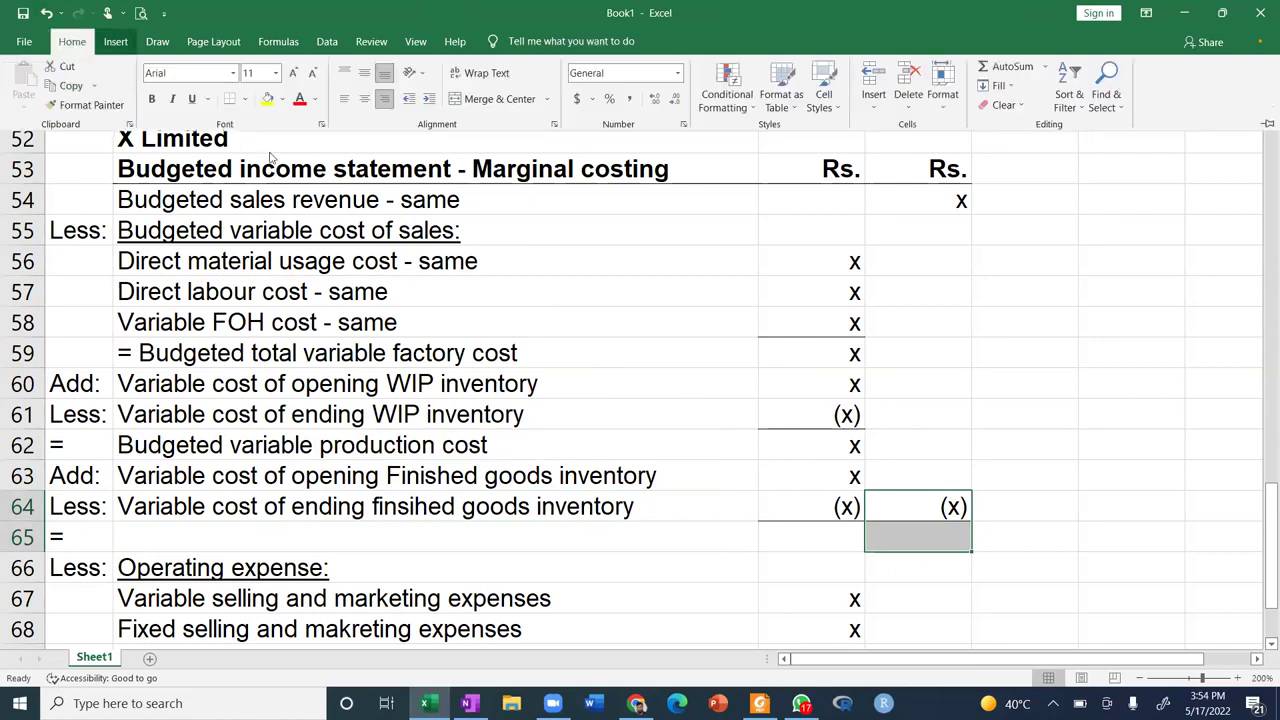
pyautogui.click(244, 99)
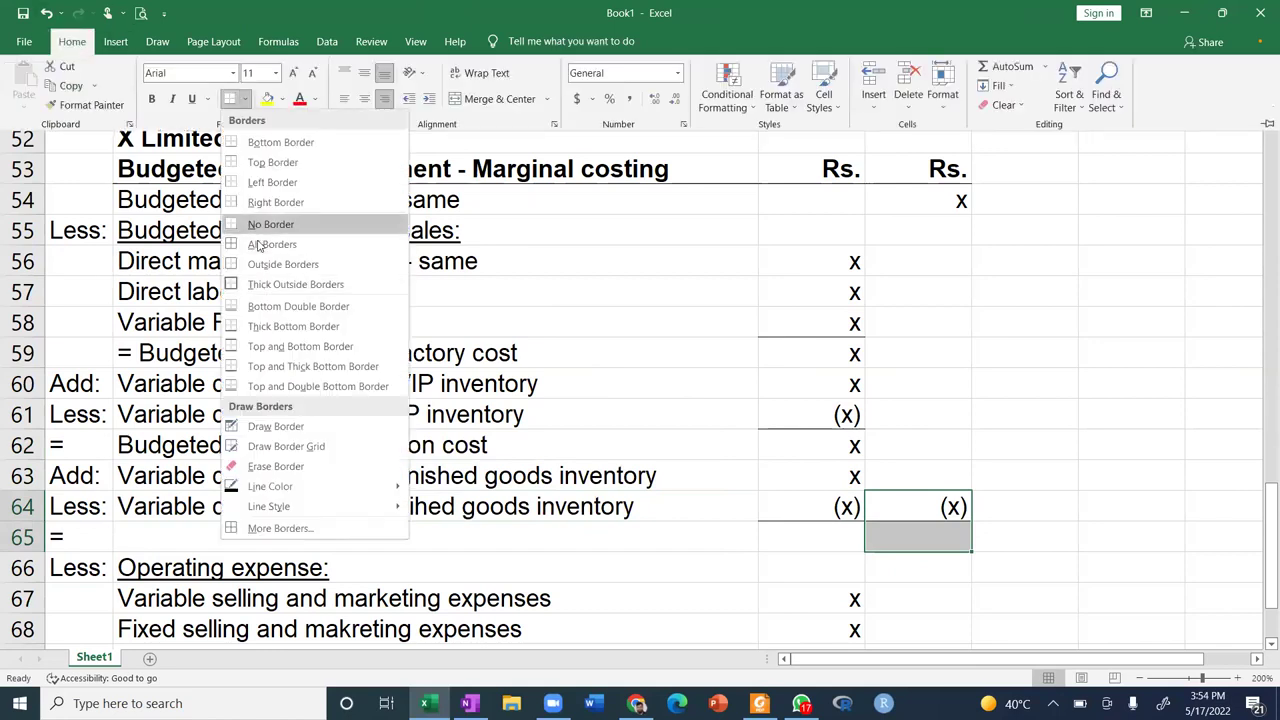
pyautogui.click(258, 245)
pyautogui.press('Down')
pyautogui.press('Up')
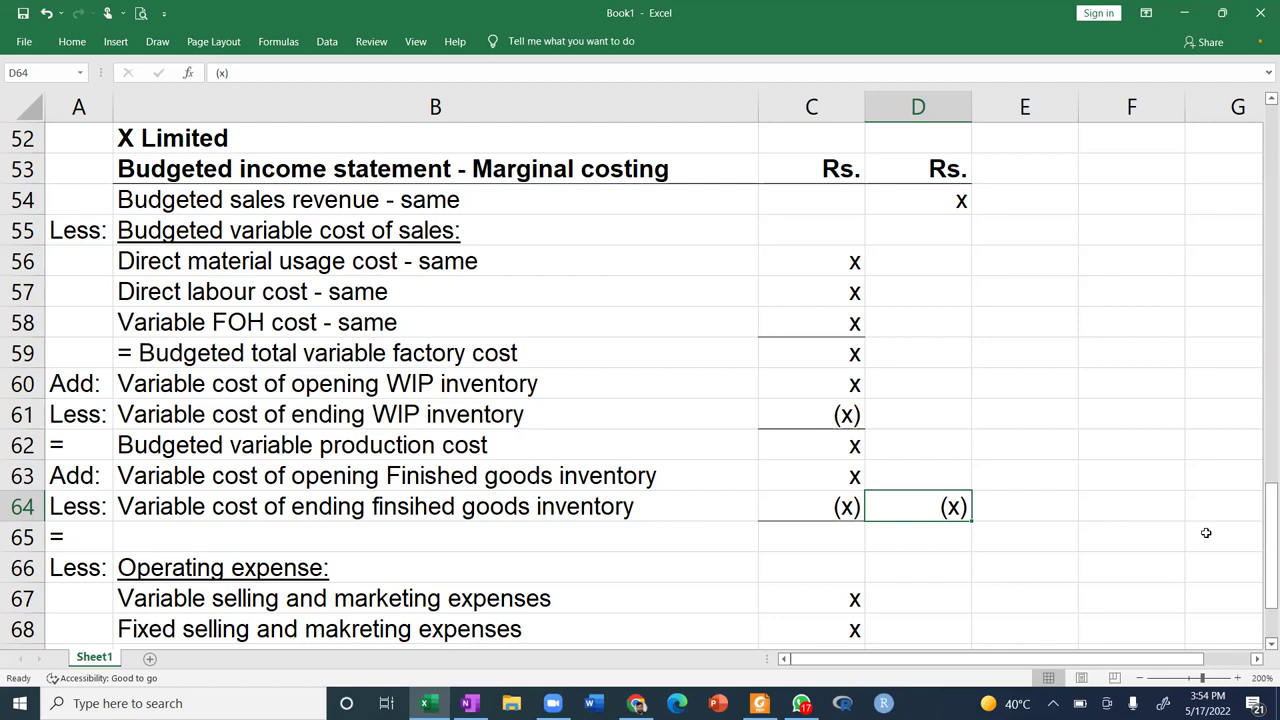
# Clear the equals sign in A65.
pyautogui.press('Down')
pyautogui.press('Left')
pyautogui.press('Left')
pyautogui.press('Left')
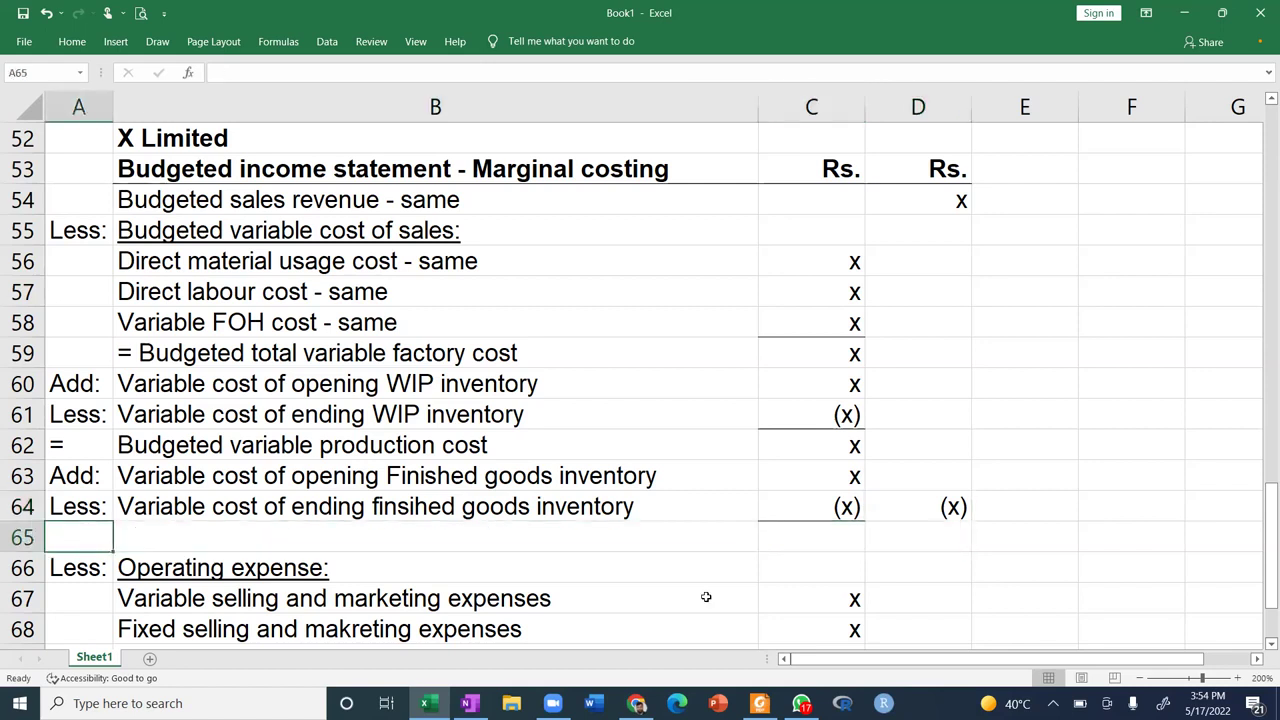
# Insert three rows above the Operating expense heading and enter "Less:" in A66 with the underlined heading "Variable operating expenses:" in B66.
pyautogui.click(18, 537)
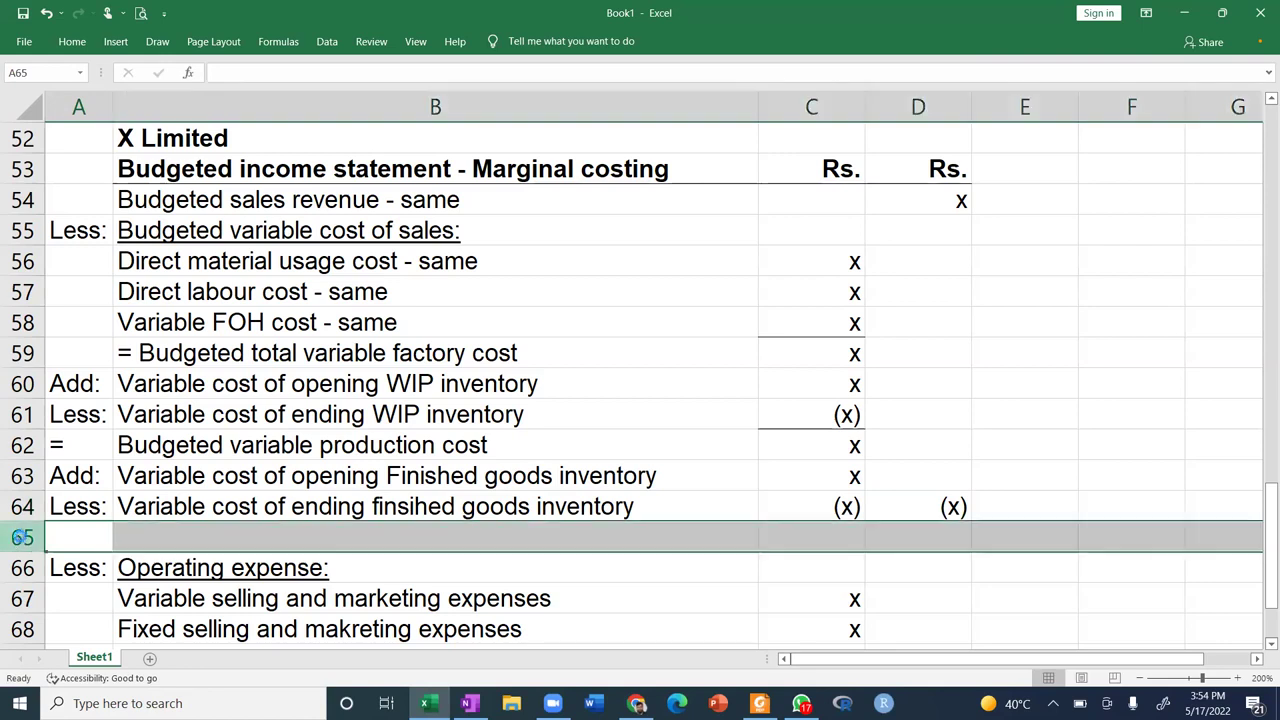
pyautogui.hotkey('ctrl', '+')
pyautogui.press('Down')
pyautogui.write('Less:')
pyautogui.press('Tab')
pyautogui.write('Variable operating expenses:')
pyautogui.press('Return')
pyautogui.press('Up')
pyautogui.press('Right')
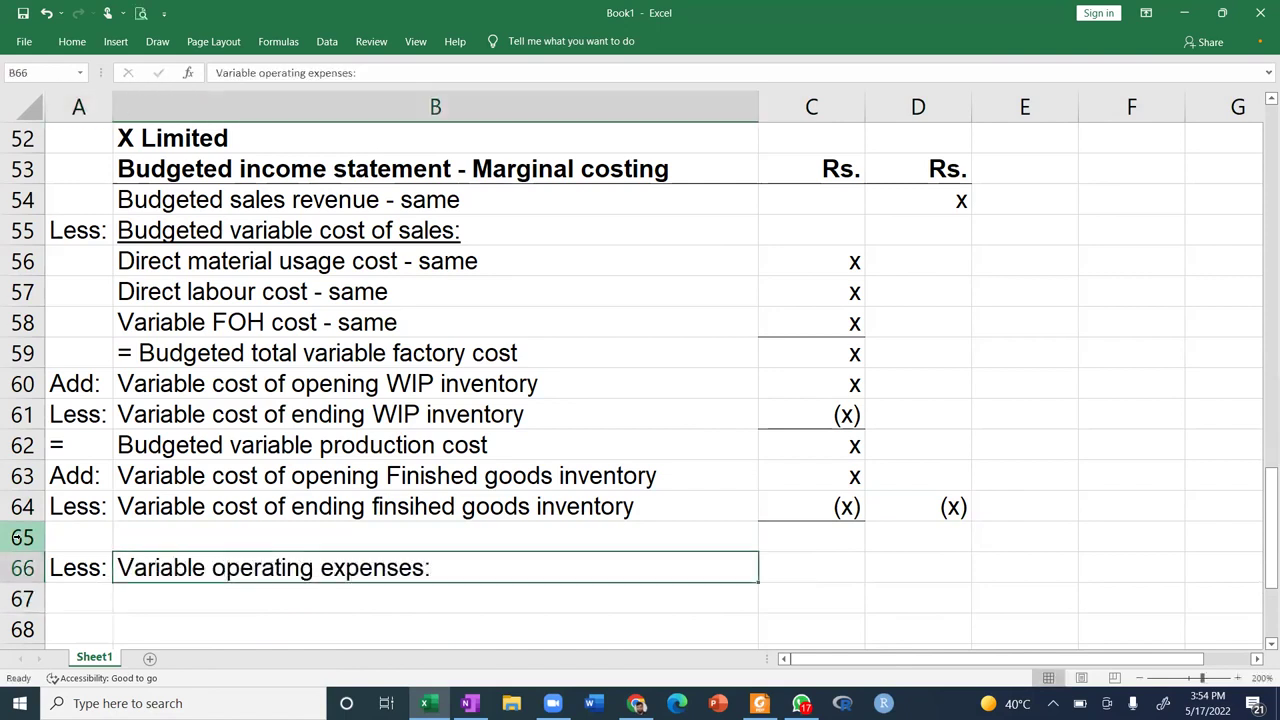
pyautogui.hotkey('ctrl', 'u')
# Move the variable selling and marketing expenses line with its amount from B70:C70 to B67:C67.
pyautogui.press('Down')
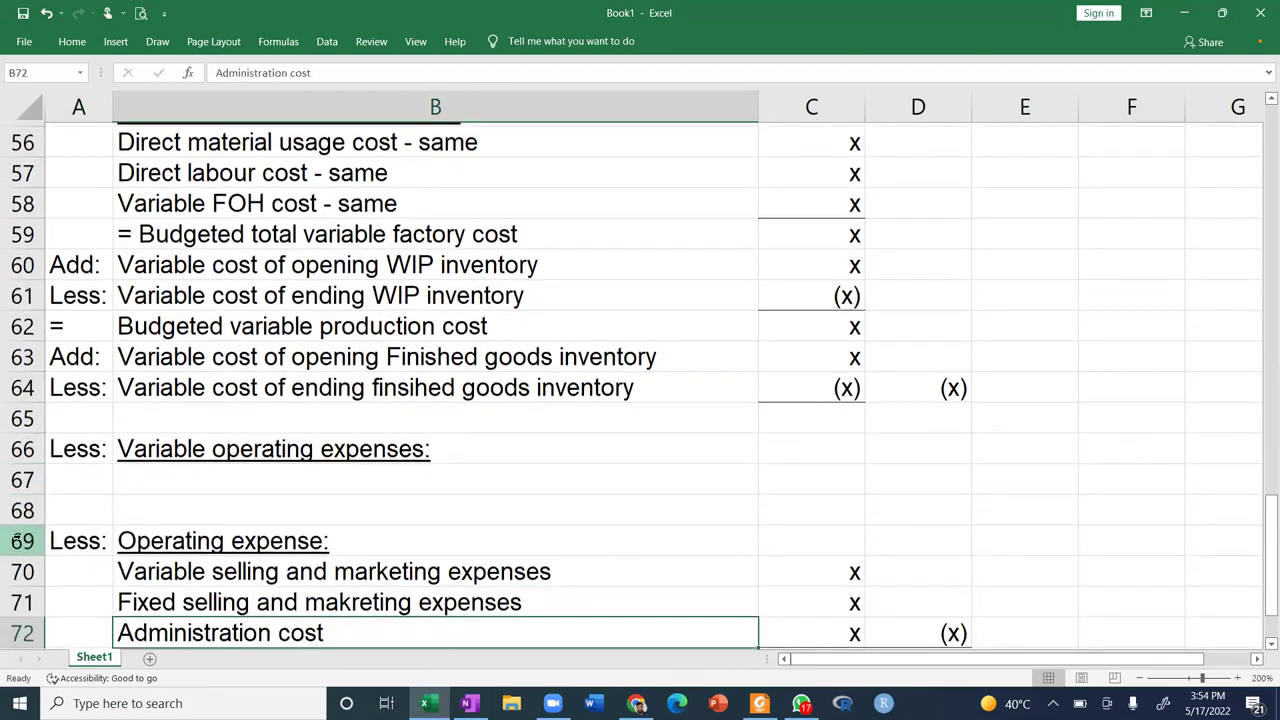
pyautogui.scroll(-1, 16, 540)
pyautogui.press('Up')
pyautogui.press('Up')
pyautogui.hotkey('shift', 'Right')
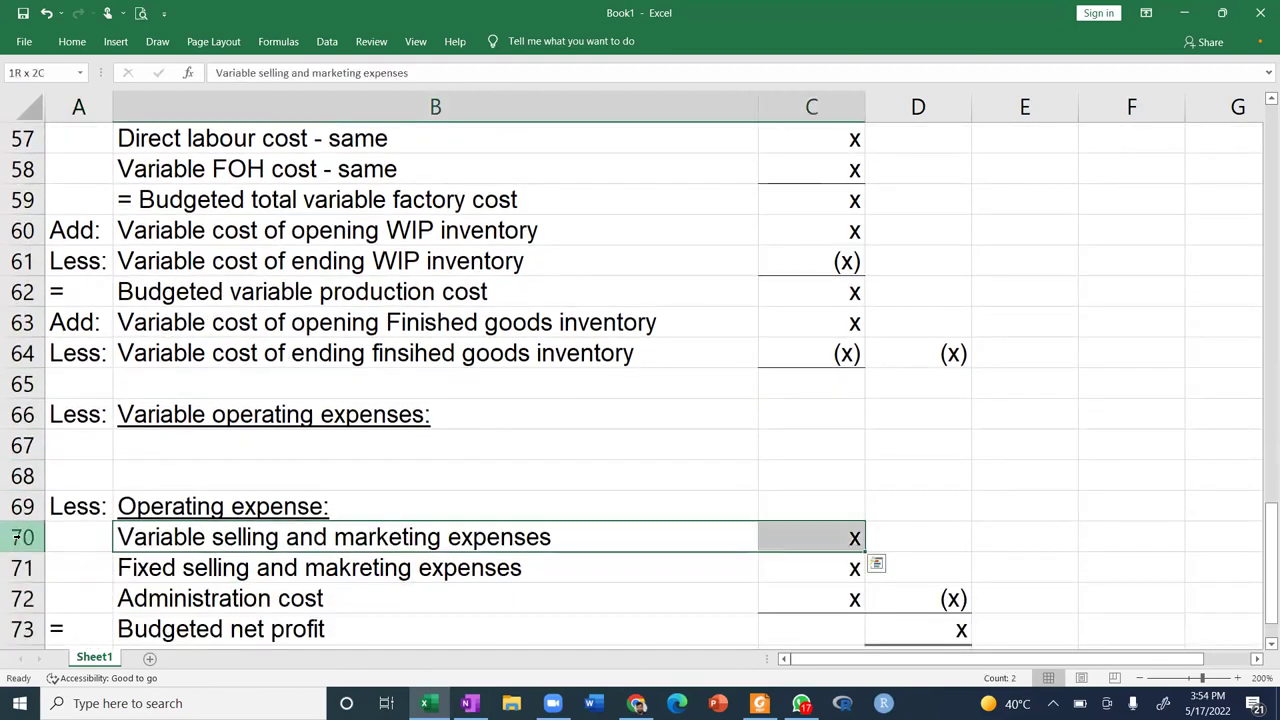
pyautogui.hotkey('ctrl', 'x')
pyautogui.press('Up')
pyautogui.press('Up')
pyautogui.press('Up')
pyautogui.hotkey('ctrl', 'v')
# Append "- same" to the variable selling and marketing expenses label in B67.
pyautogui.press('Right')
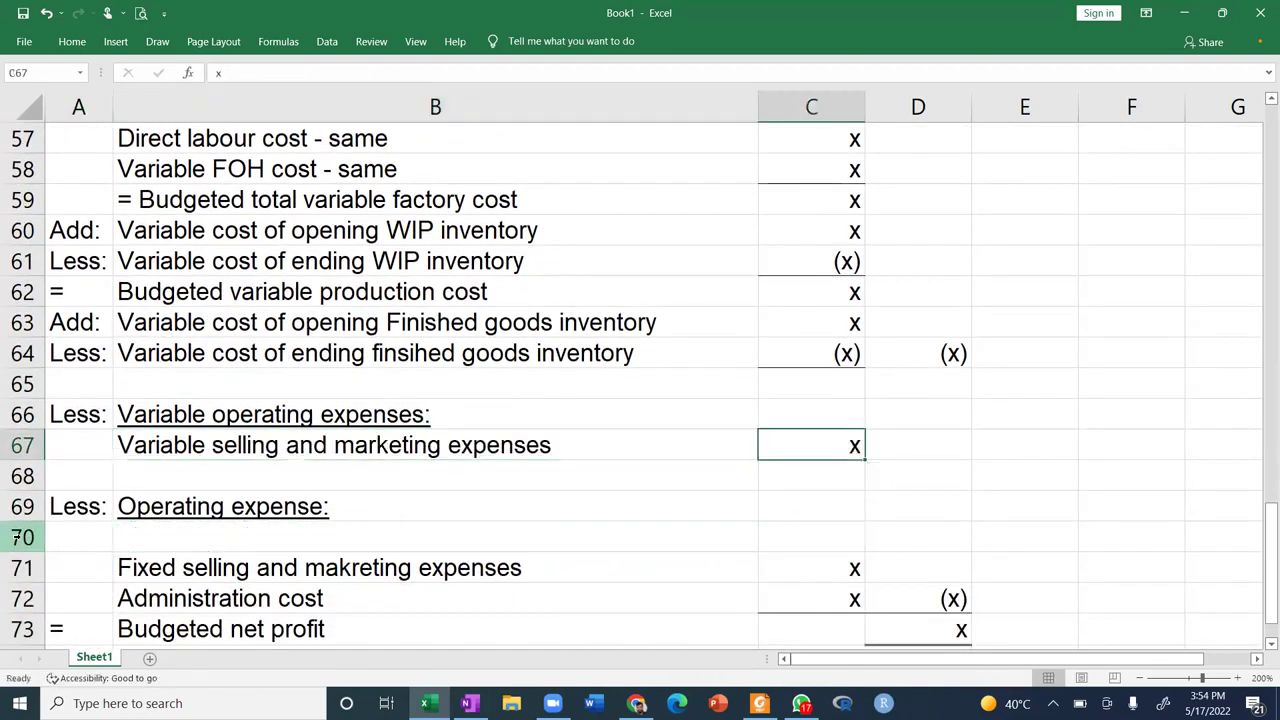
pyautogui.press('Left')
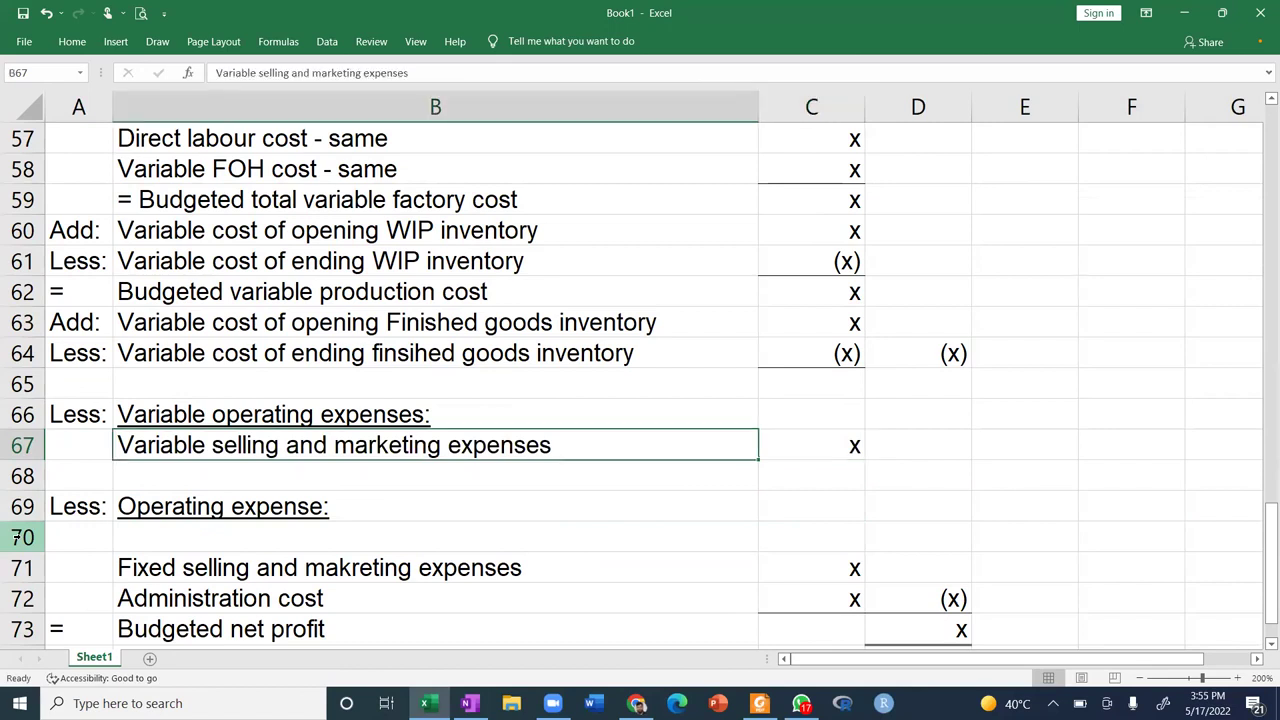
pyautogui.press('F2')
pyautogui.write('- same')
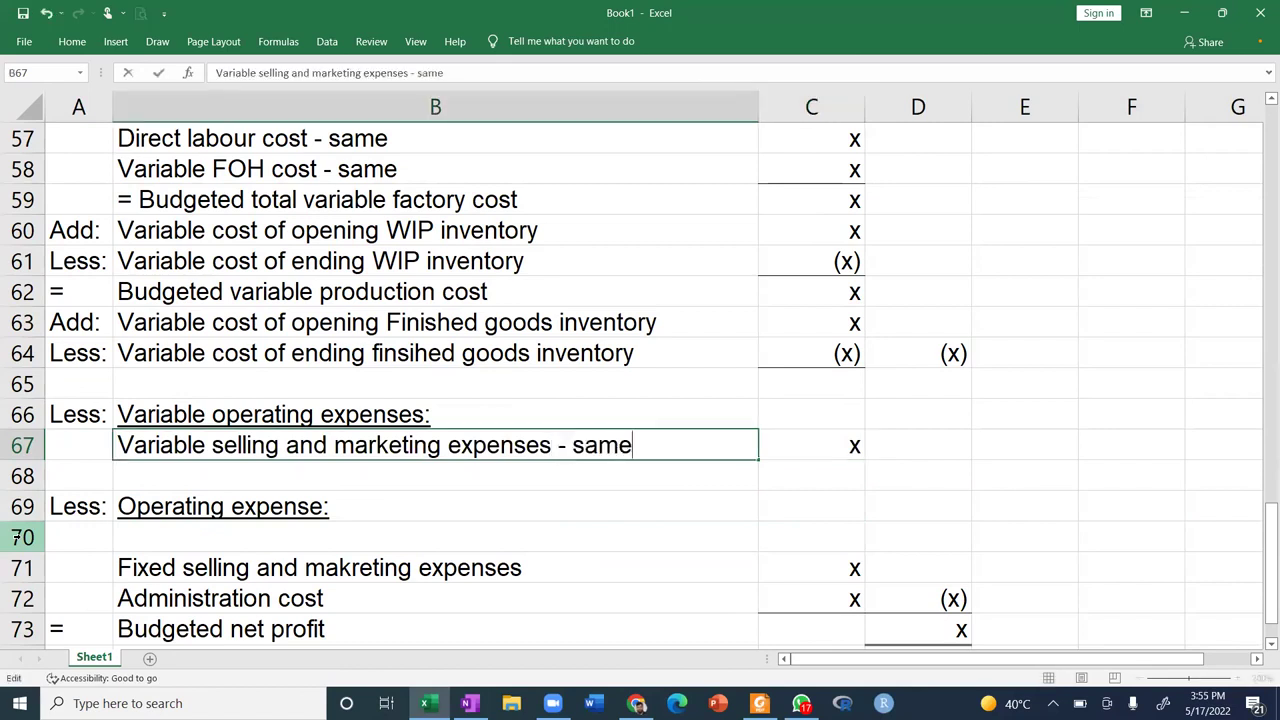
pyautogui.press('Return')
# Clear the variable selling and marketing amount in C67 and enter "(x)" in D67 instead.
pyautogui.press('Right')
pyautogui.press('Up')
pyautogui.press('Delete')
pyautogui.press('Right')
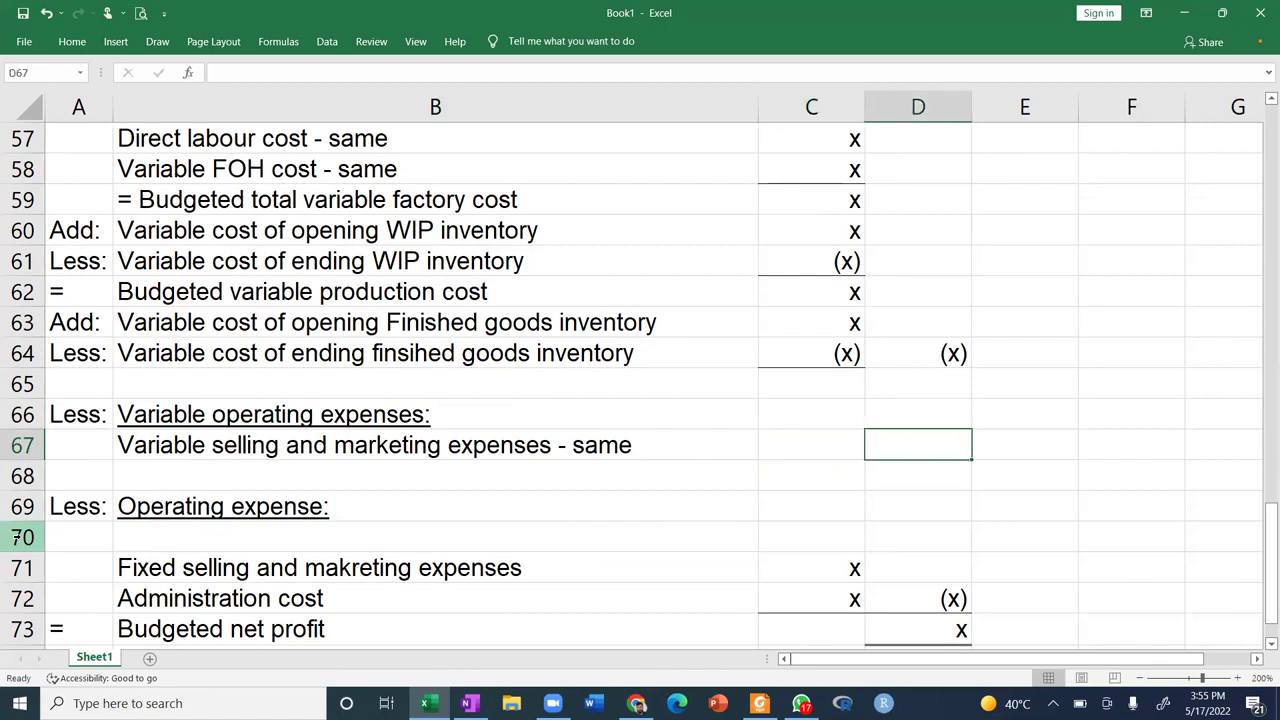
pyautogui.write('(x')
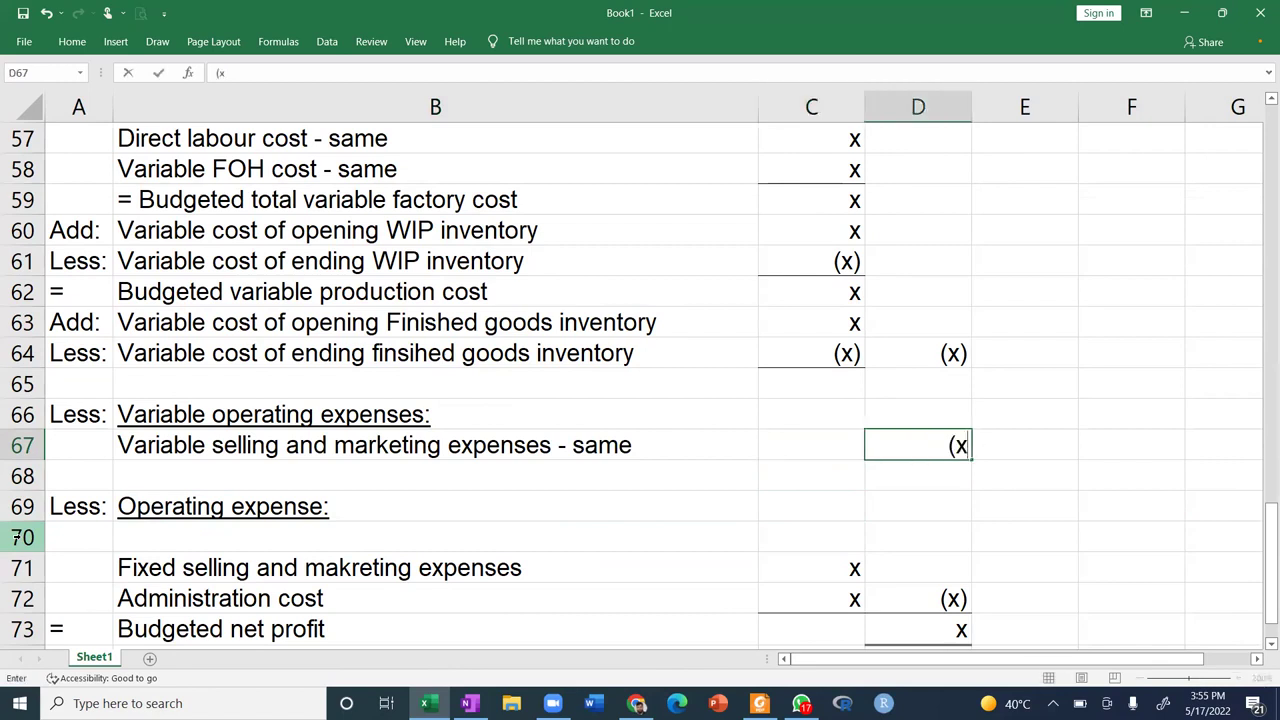
pyautogui.write(')')
pyautogui.press('Return')
pyautogui.press('Up')
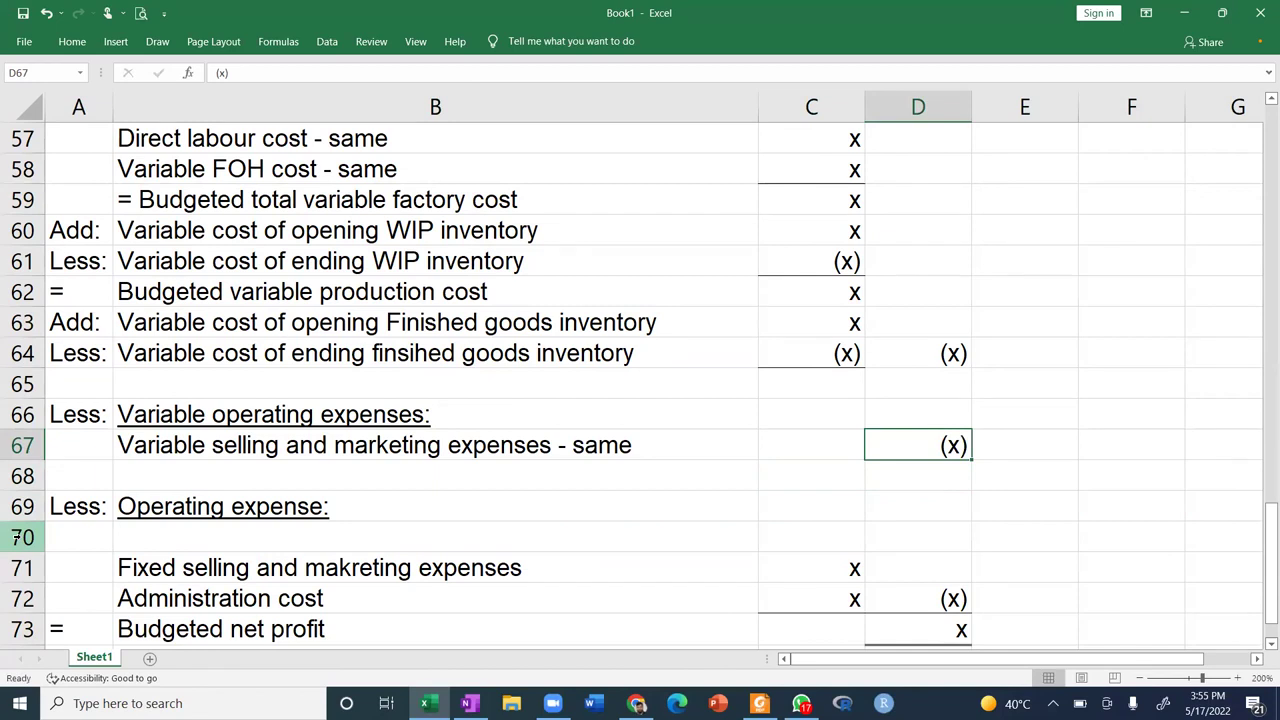
# Review the total amounts column of the marginal costing statement from sales revenue down to variable selling and marketing expenses.
pyautogui.press('Up')
pyautogui.press('Up')
pyautogui.press('Up')
pyautogui.press('Up')
pyautogui.press('Up')
pyautogui.press('Up')
pyautogui.press('Up')
pyautogui.press('Up')
pyautogui.press('Up')
pyautogui.press('Up')
pyautogui.press('Up')
pyautogui.press('Up')
pyautogui.press('Up')
pyautogui.press('Up')
pyautogui.press('Up')
pyautogui.press('Down')
pyautogui.press('Down')
pyautogui.press('Down')
pyautogui.press('Down')
pyautogui.press('Down')
pyautogui.press('Down')
pyautogui.press('Down')
pyautogui.press('Down')
pyautogui.press('Down')
pyautogui.press('Down')
pyautogui.press('Down')
pyautogui.press('Down')
pyautogui.press('Down')
pyautogui.press('Down')
pyautogui.press('Down')
pyautogui.press('Down')
pyautogui.press('Down')
pyautogui.press('Down')
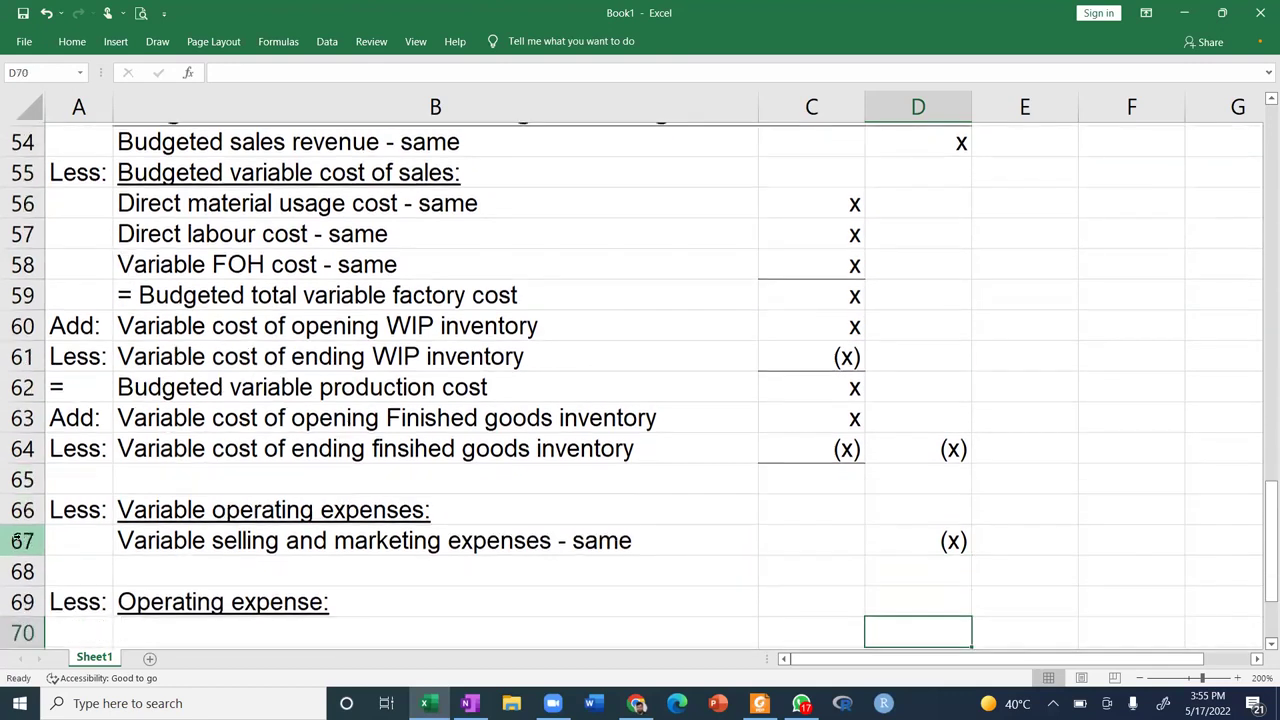
pyautogui.press('Up')
pyautogui.press('Up')
pyautogui.press('Up')
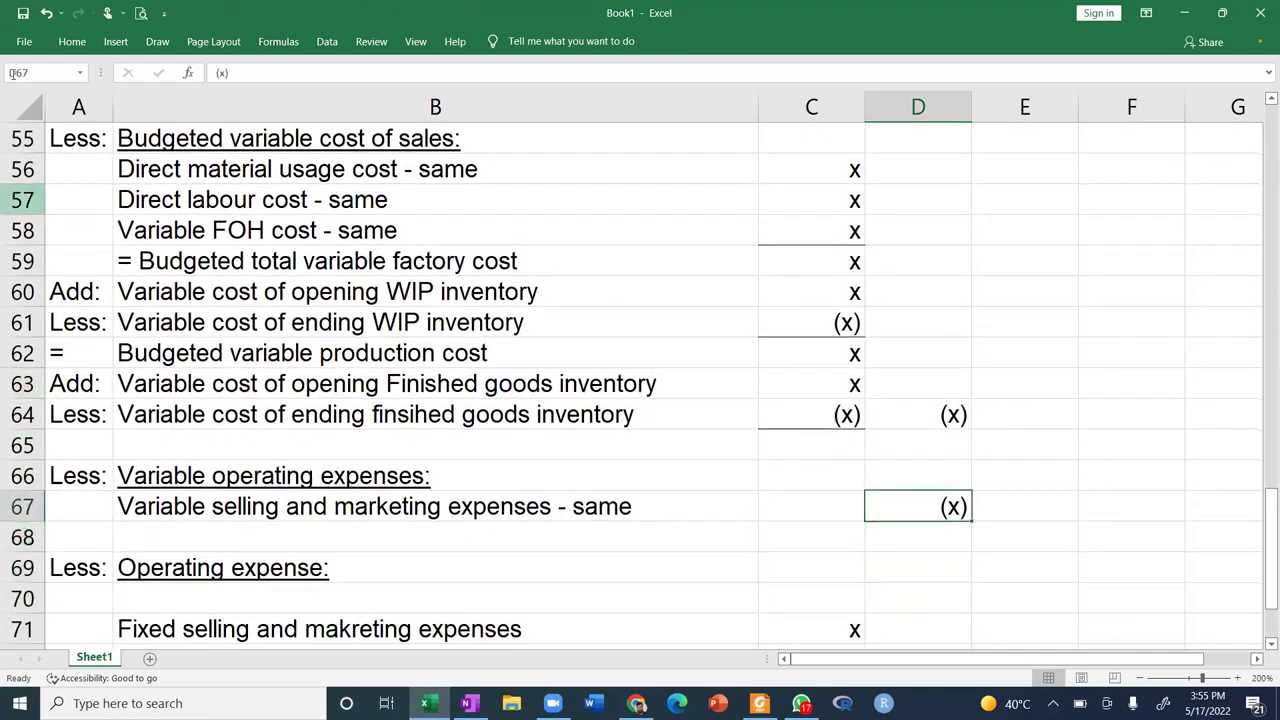
# Add a bottom border to D67 under the variable selling and marketing expenses amount.
pyautogui.click(71, 41)
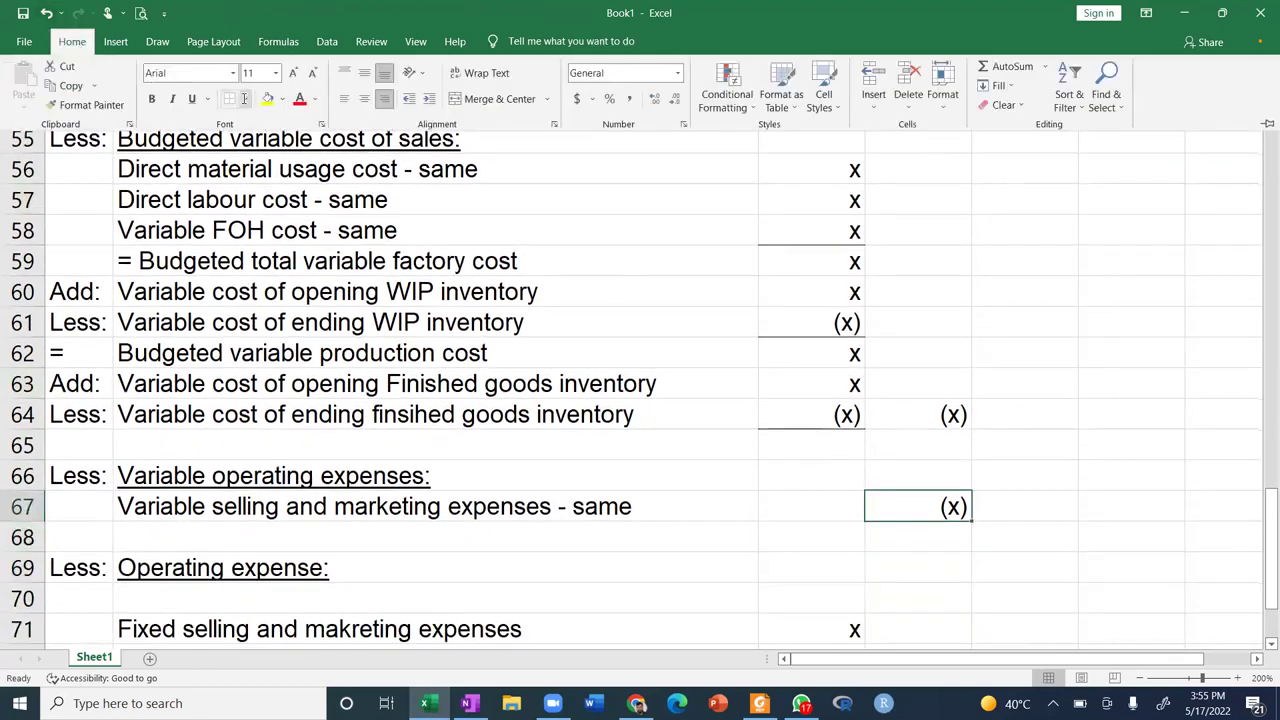
pyautogui.click(245, 98)
pyautogui.press('Escape')
# Fill row 68 with "=" in A68, "Budgeted contribution margin" in B68 and "x" in D68.
pyautogui.press('Down')
pyautogui.press('Home')
pyautogui.write("'=")
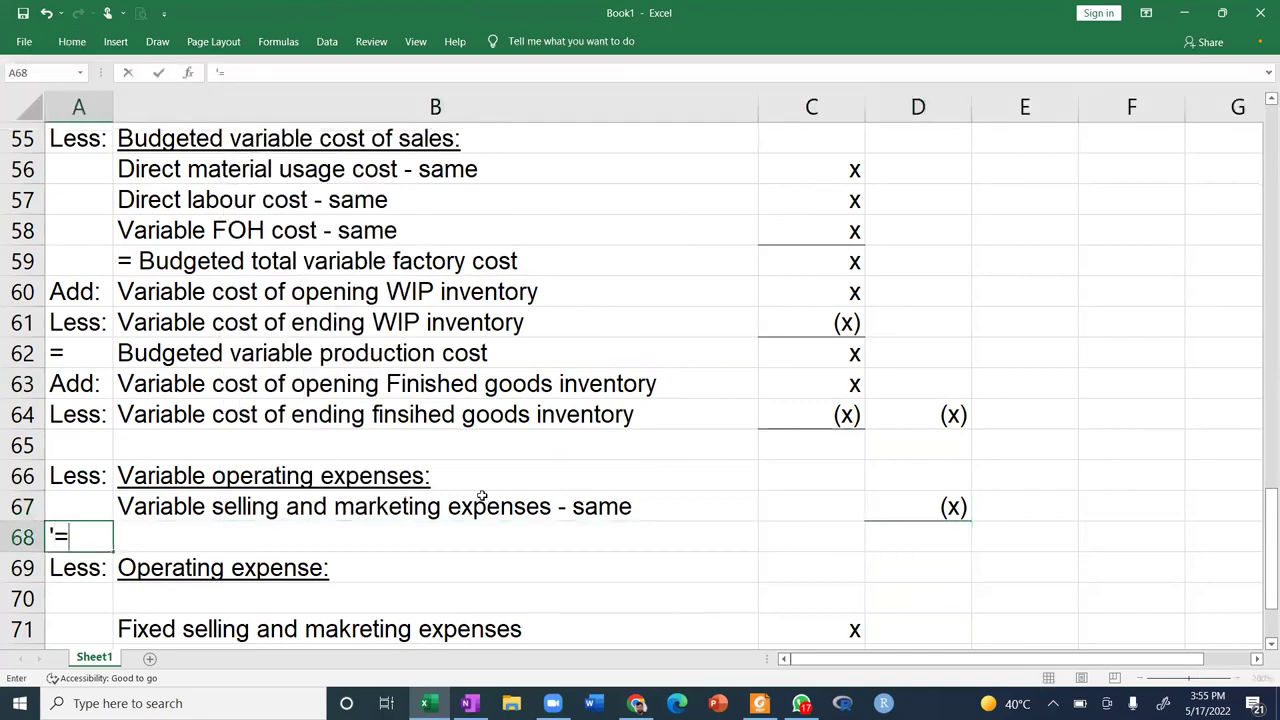
pyautogui.write('b')
pyautogui.press('BackSpace')
pyautogui.press('Tab')
pyautogui.write('Bu')
pyautogui.write('eted ')
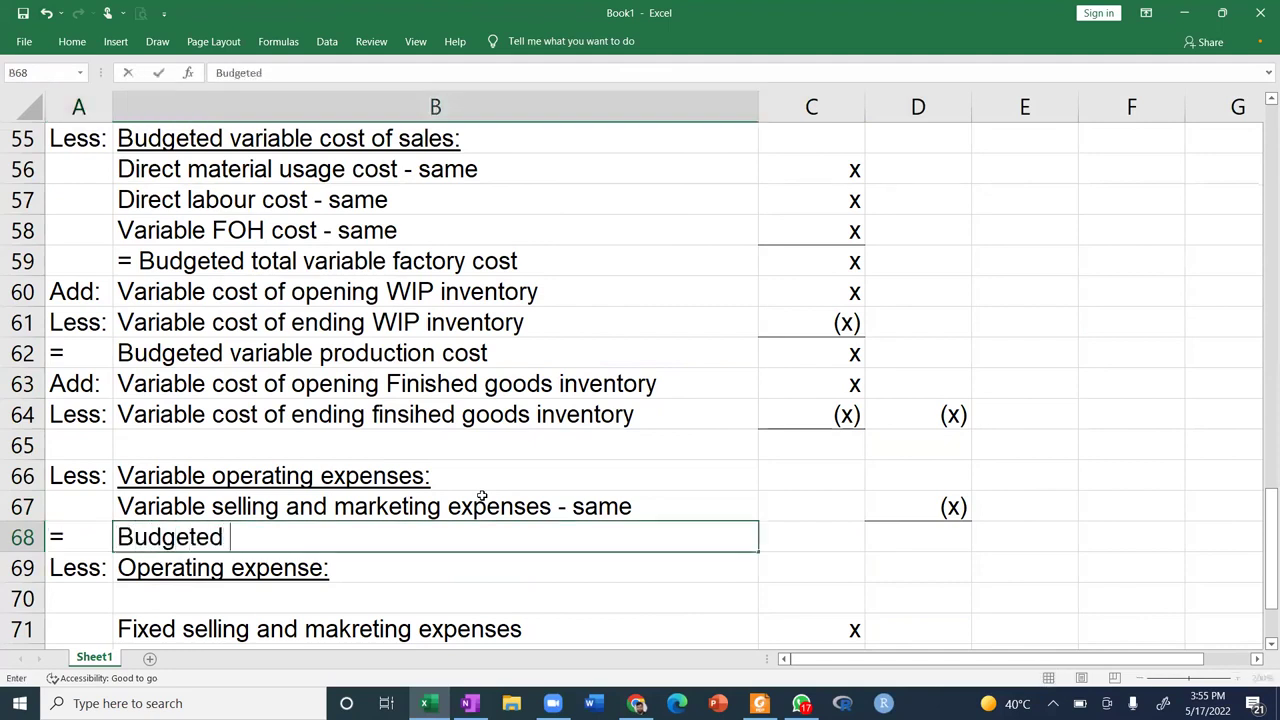
pyautogui.write('contribution margin')
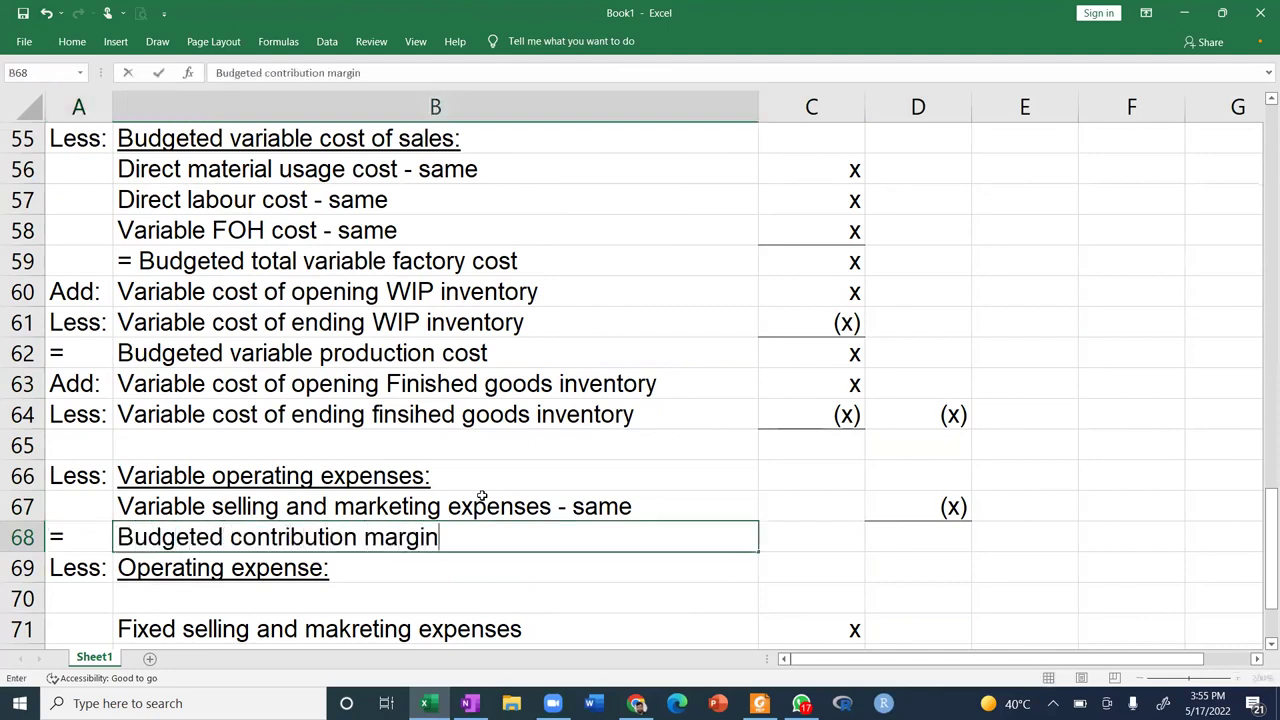
pyautogui.press('Tab')
pyautogui.press('Tab')
pyautogui.write('x')
pyautogui.press('Return')
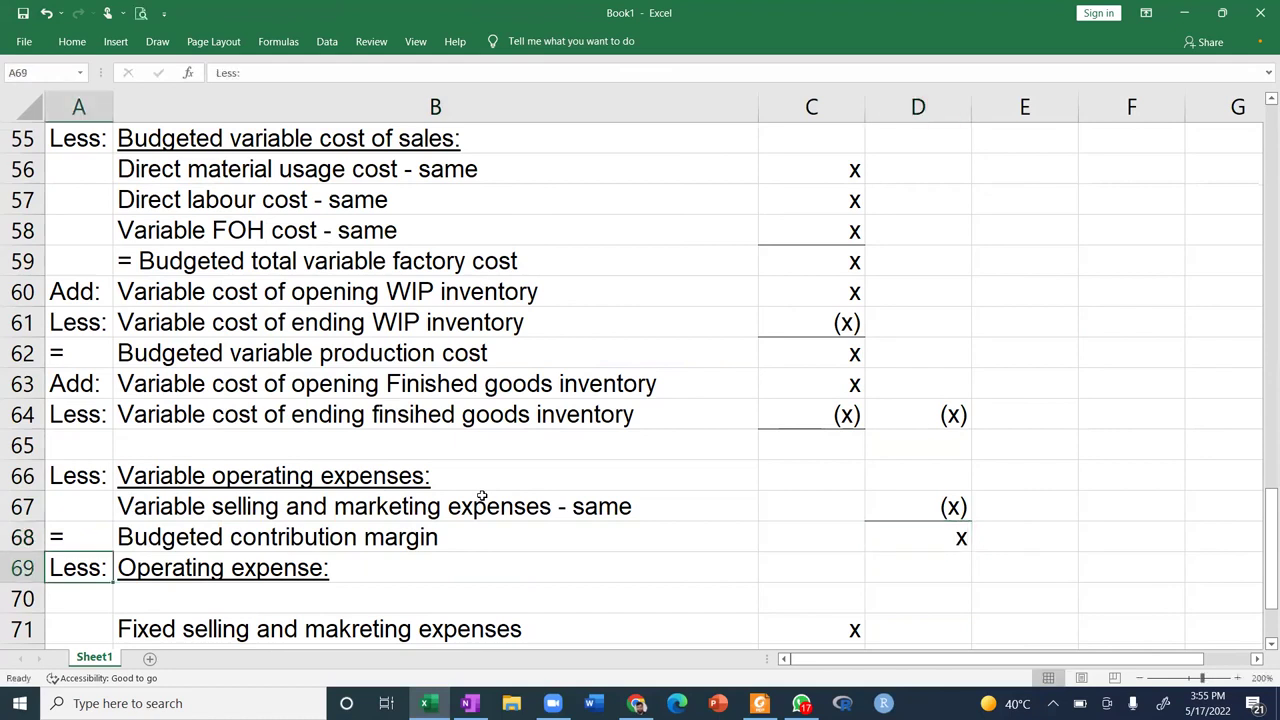
# Clear the Less label and the Operating expense heading in A69:B69.
pyautogui.hotkey('shift', 'Right')
pyautogui.press('Delete')
pyautogui.hotkey('shift', 'Left')
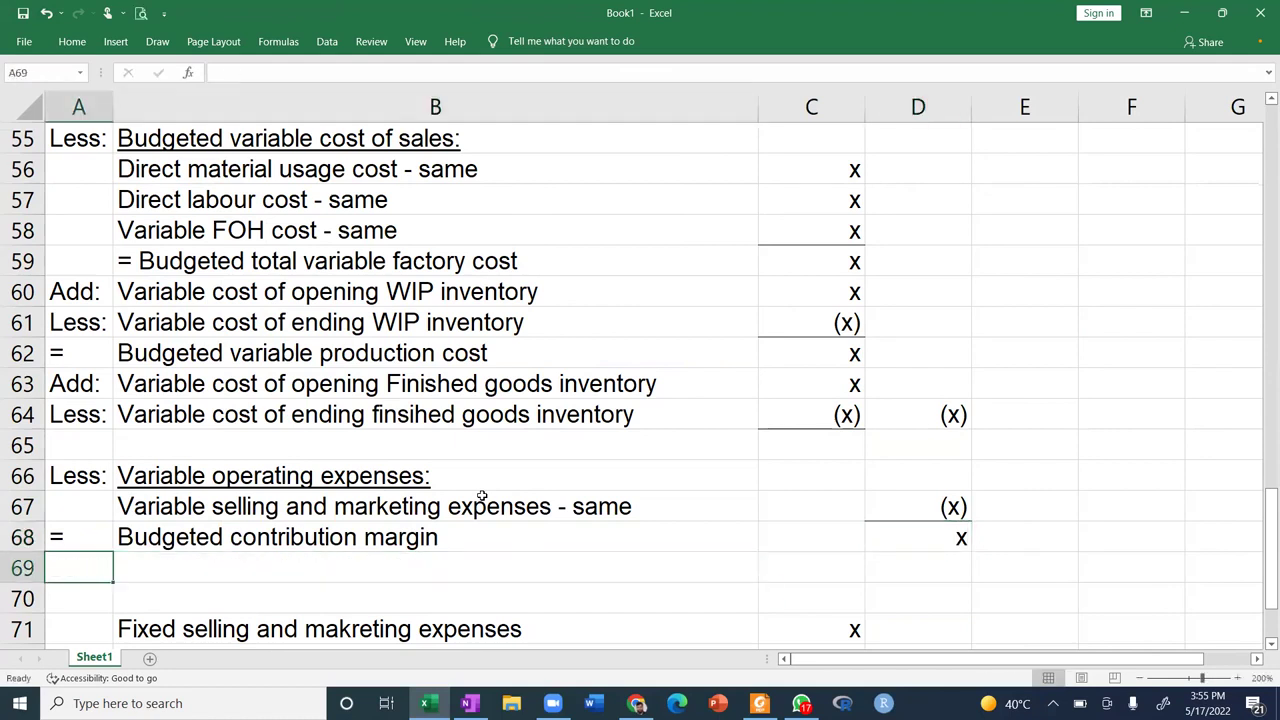
# Enter "Less:" in A70 and the underlined heading "Budgeted total fixed costs:" in B70.
pyautogui.press('Down')
pyautogui.write('Less:')
pyautogui.press('Tab')
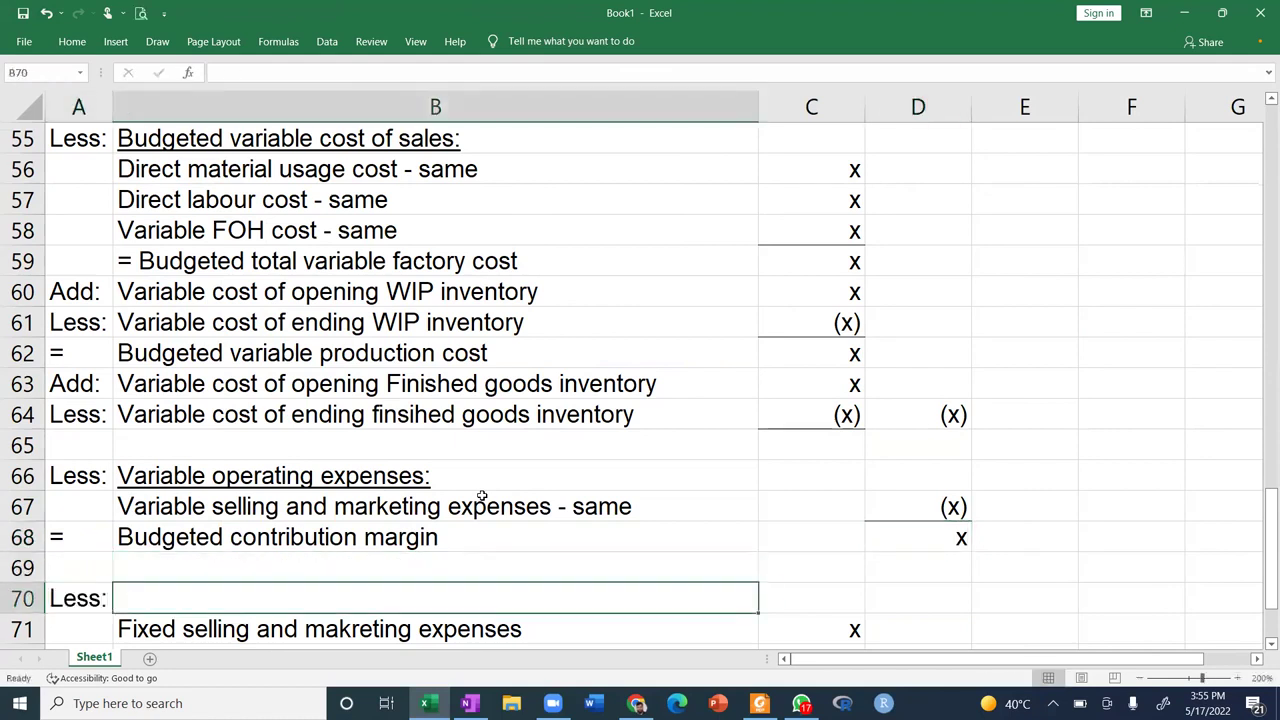
pyautogui.write('Budgeted total ')
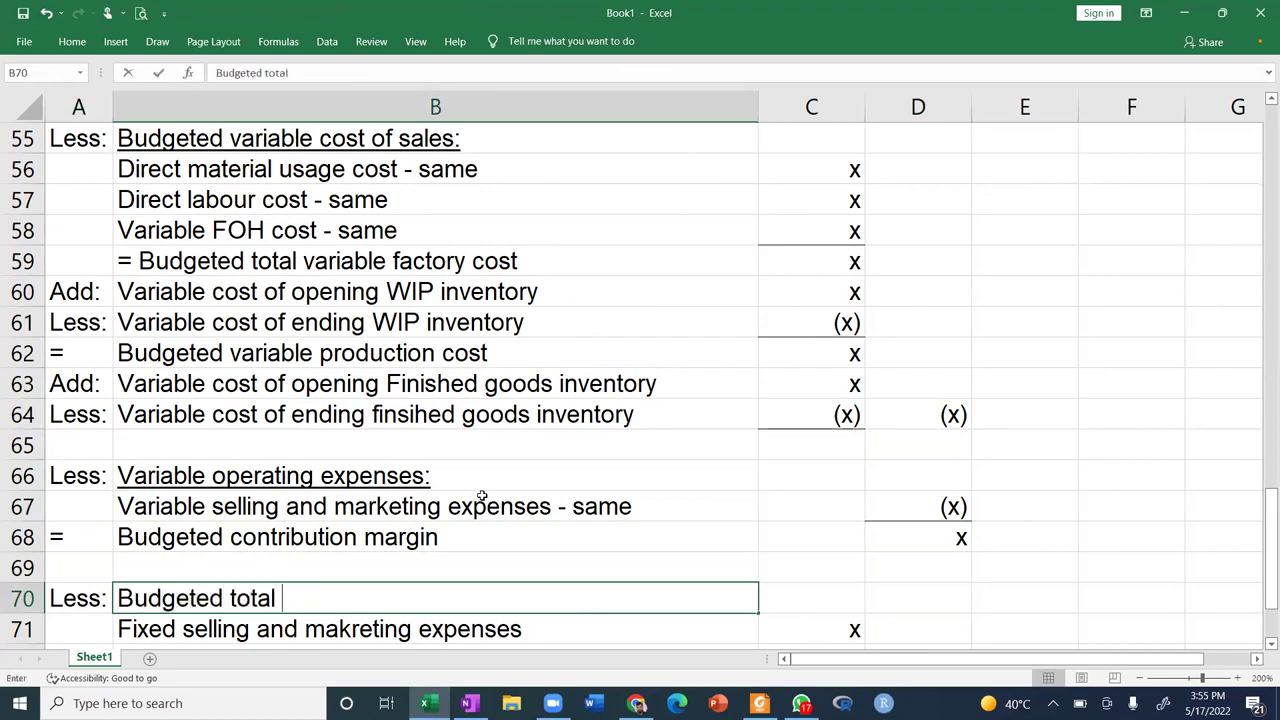
pyautogui.write('fixed costs:')
pyautogui.press('Return')
pyautogui.press('Up')
pyautogui.press('Right')
pyautogui.hotkey('ctrl', 'u')
# Insert a row above the fixed selling expenses line and enter "Fixed production overheads" in B71 as plain text without bold or underline.
pyautogui.press('Down')
pyautogui.press('Down')
pyautogui.press('Down')
pyautogui.press('Down')
pyautogui.press('Down')
pyautogui.press('Down')
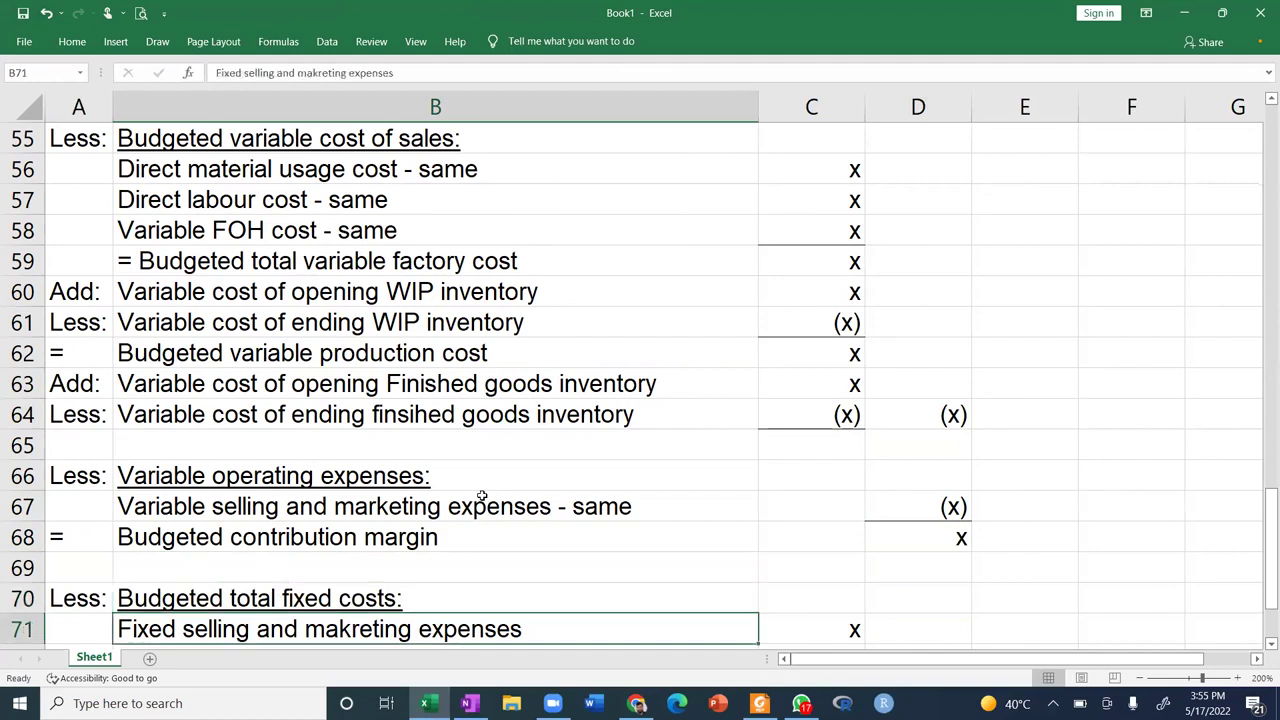
pyautogui.click(482, 490)
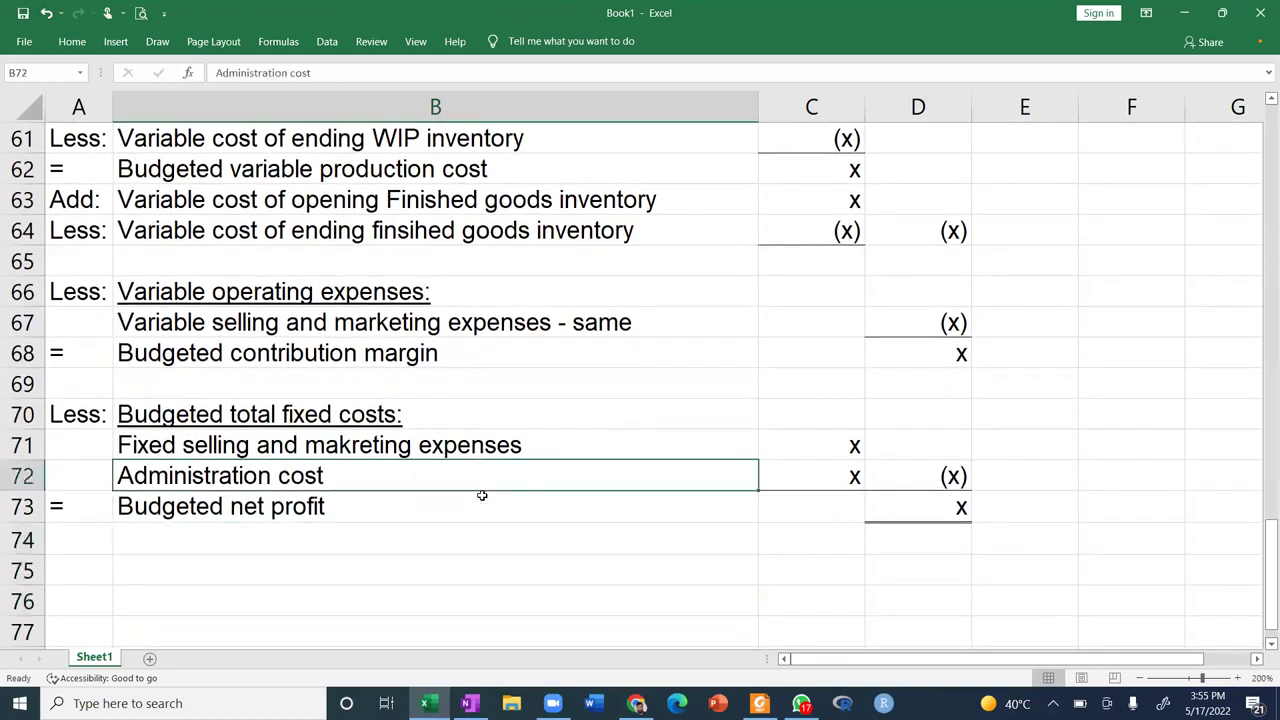
pyautogui.click(24, 444)
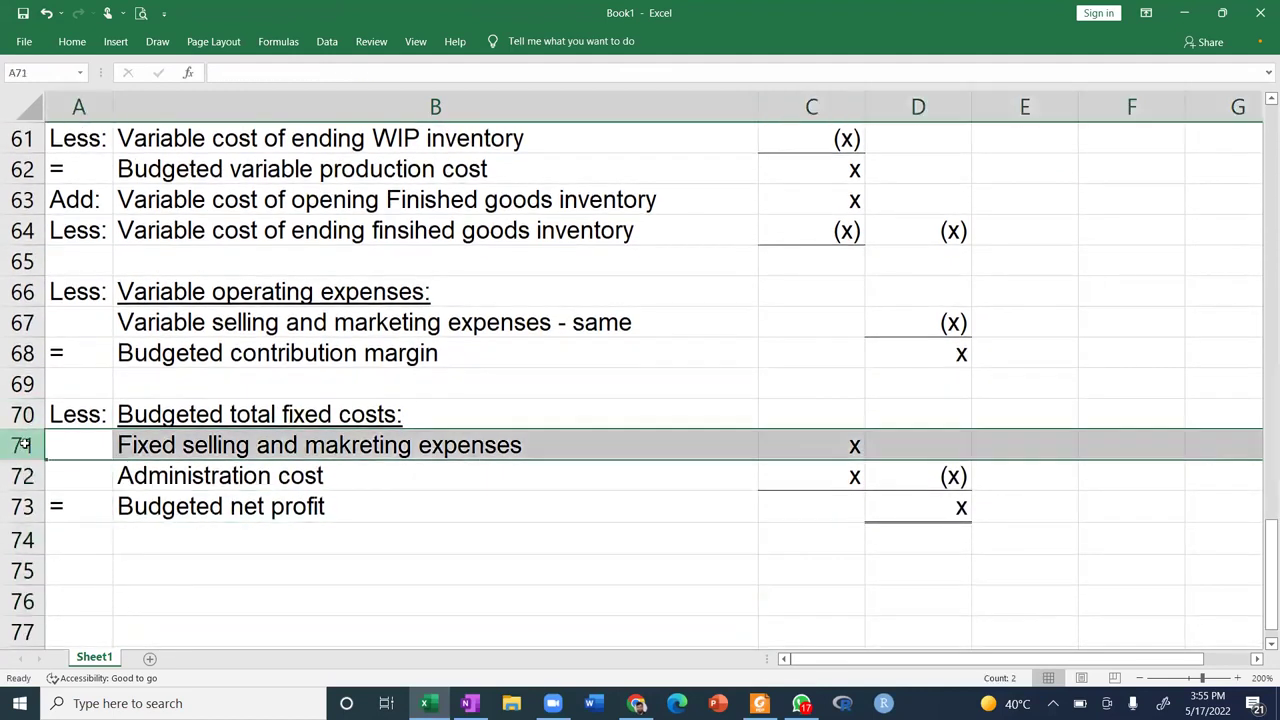
pyautogui.hotkey('ctrl', 'shift', '=')
pyautogui.press('Right')
pyautogui.write('Fixed produ')
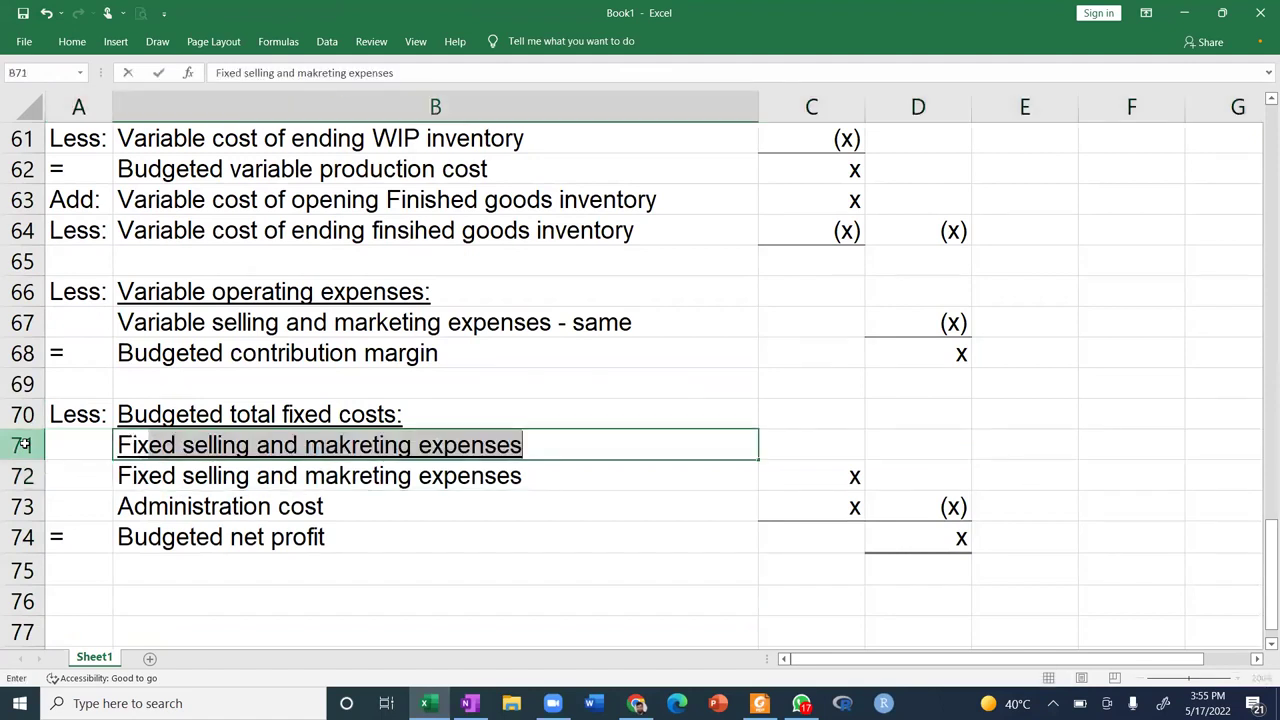
pyautogui.write('ction overheads')
pyautogui.press('Return')
pyautogui.press('Up')
pyautogui.hotkey('ctrl', 'b')
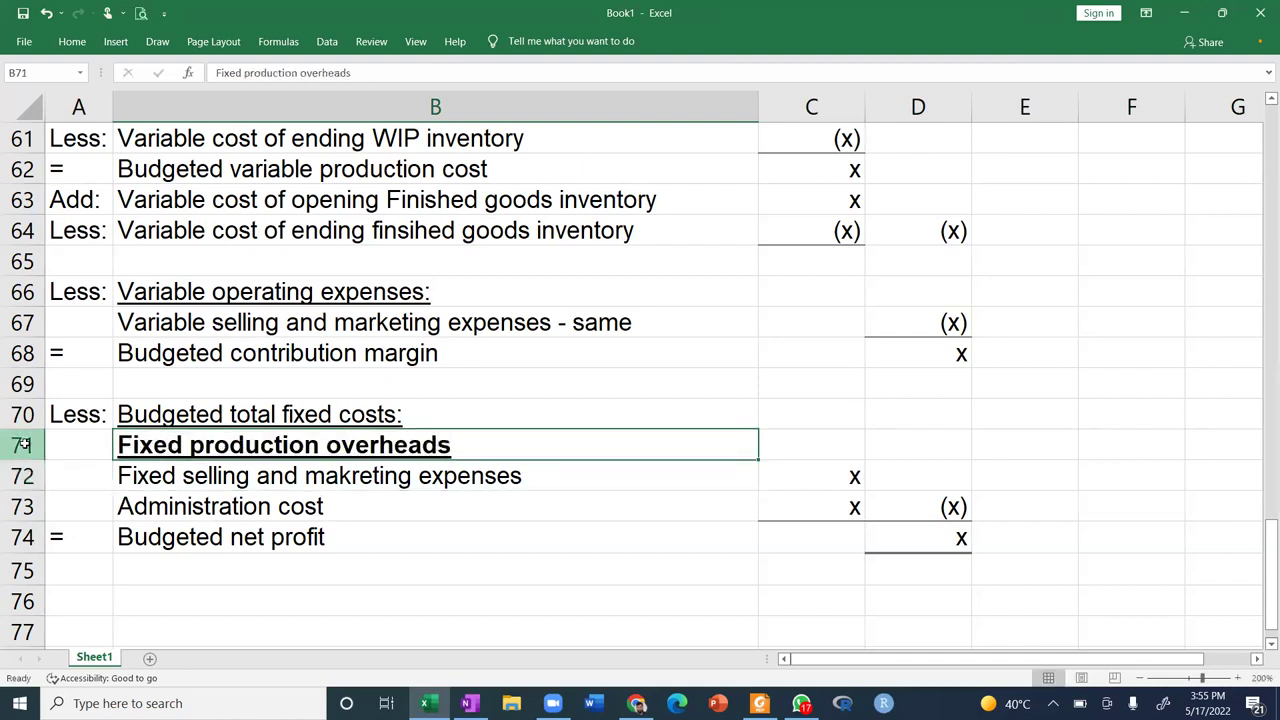
pyautogui.hotkey('ctrl', 'b')
pyautogui.hotkey('ctrl', 'u')
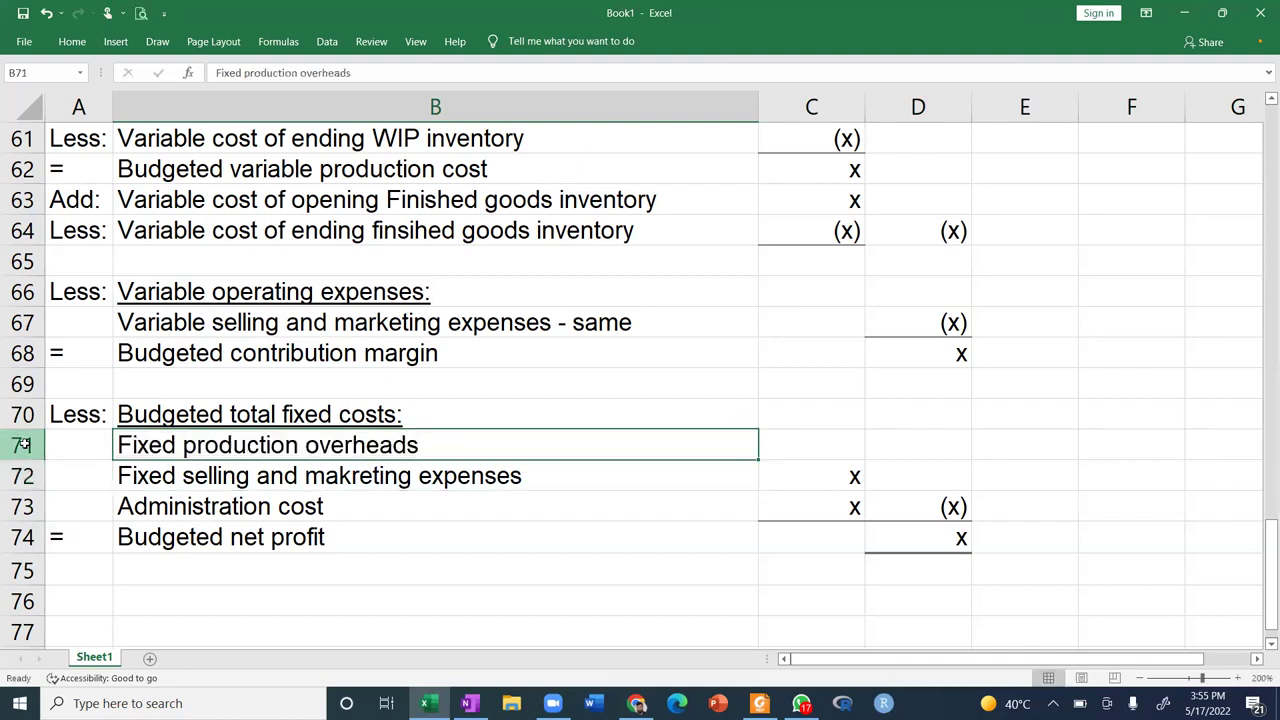
# Append "- same" to the fixed production overheads label in B71 and enter "x" as its amount in C71.
pyautogui.press('F2')
pyautogui.write('- same')
pyautogui.press('Return')
pyautogui.press('Up')
pyautogui.press('Right')
pyautogui.write('x')
pyautogui.press('Return')
# Append "- same" to the fixed selling expenses and administration cost labels in B72 and B73.
pyautogui.press('Left')
pyautogui.press('F2')
pyautogui.write('- samle')
pyautogui.press('Return')
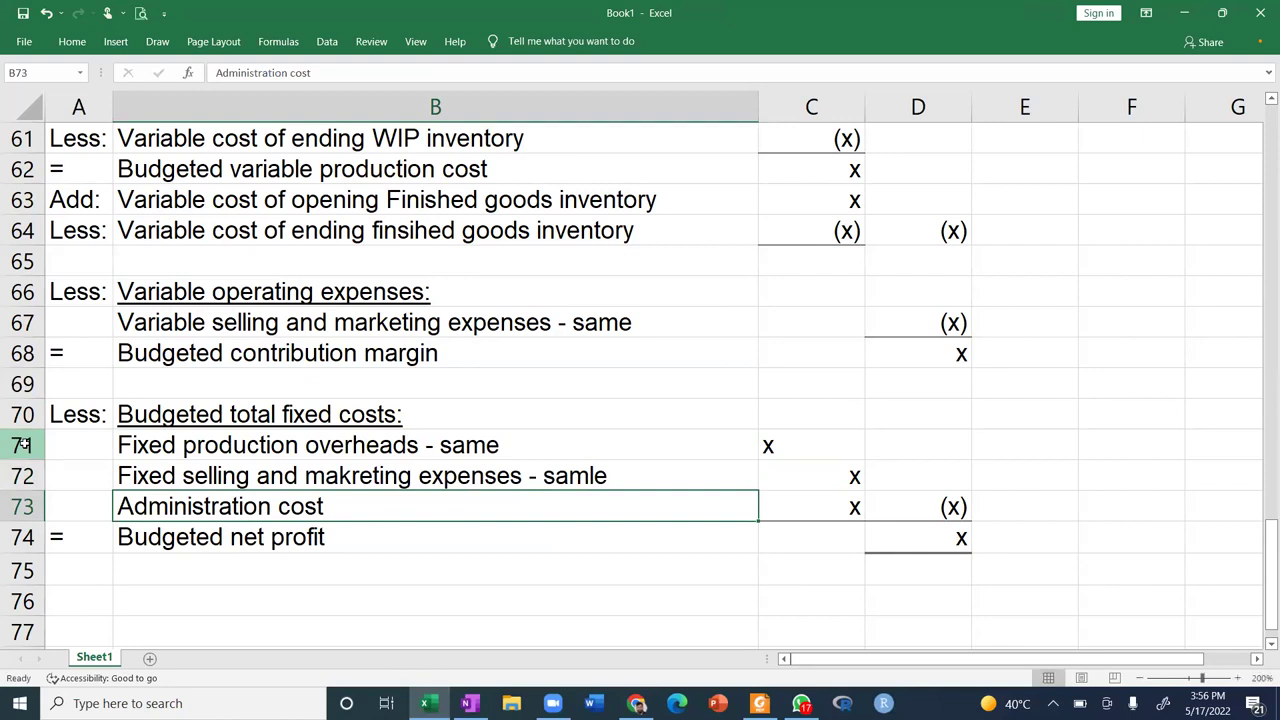
pyautogui.press('F2')
pyautogui.write('- same')
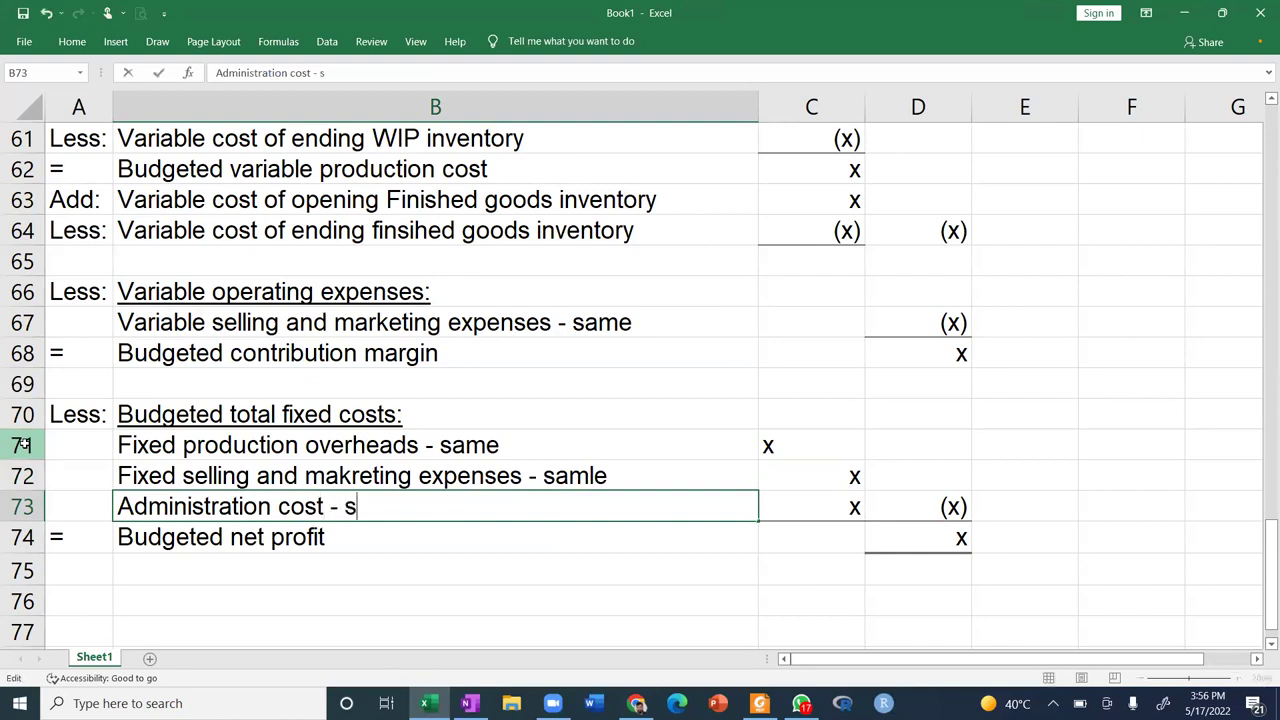
pyautogui.press('Return')
pyautogui.press('Up')
pyautogui.press('Up')
pyautogui.press('F2')
pyautogui.press('Left')
pyautogui.press('BackSpace')
pyautogui.press('Return')
# Right-align the fixed production overheads amount in C71.
pyautogui.press('Right')
pyautogui.press('Up')
pyautogui.press('Up')
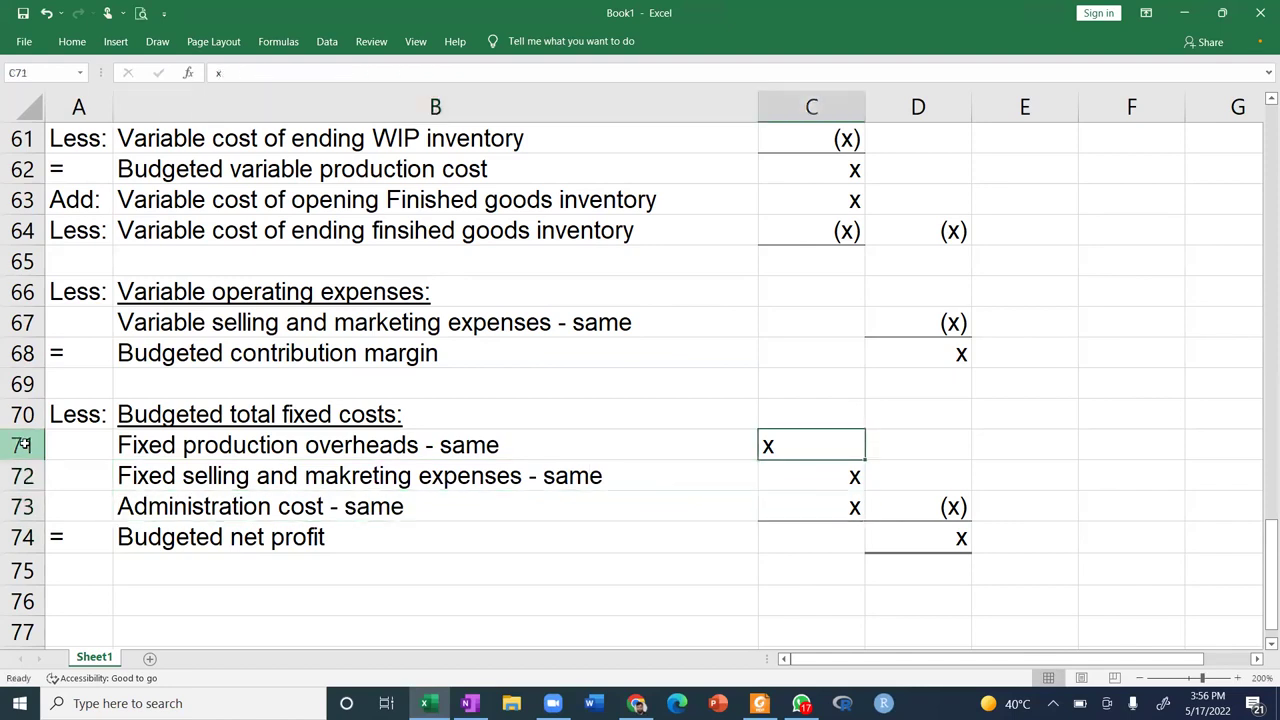
pyautogui.click(72, 41)
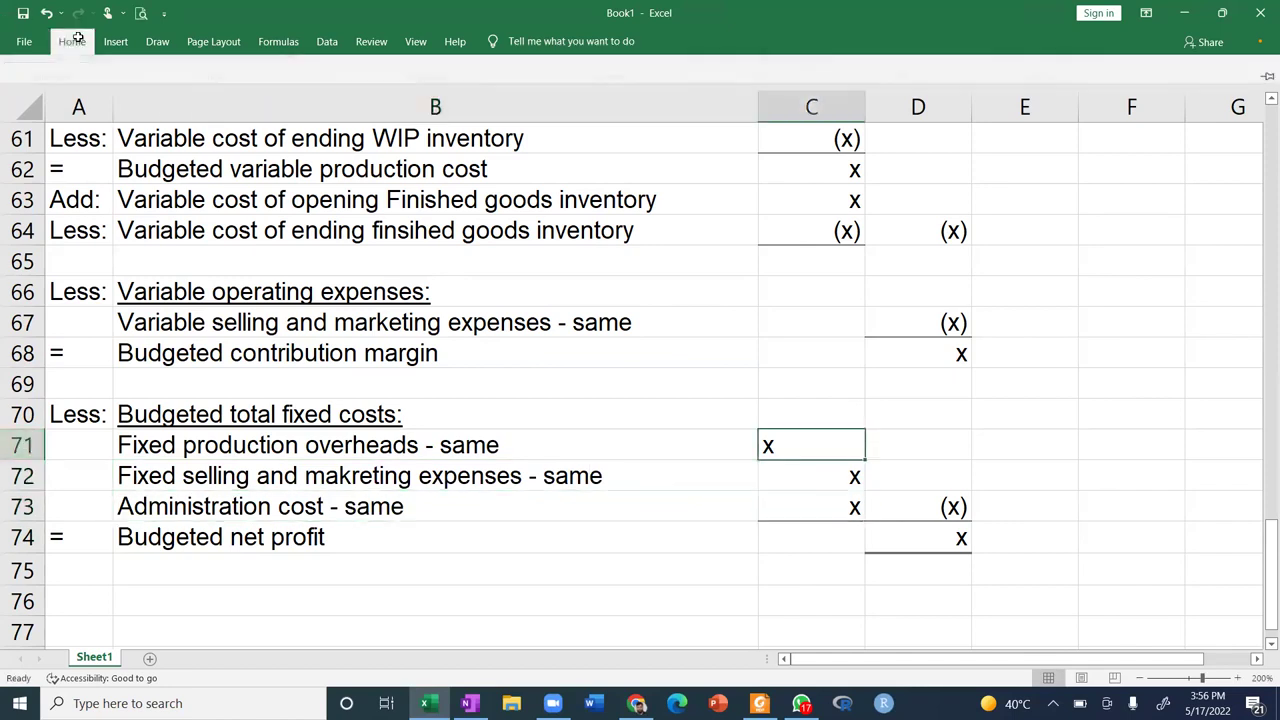
pyautogui.click(384, 99)
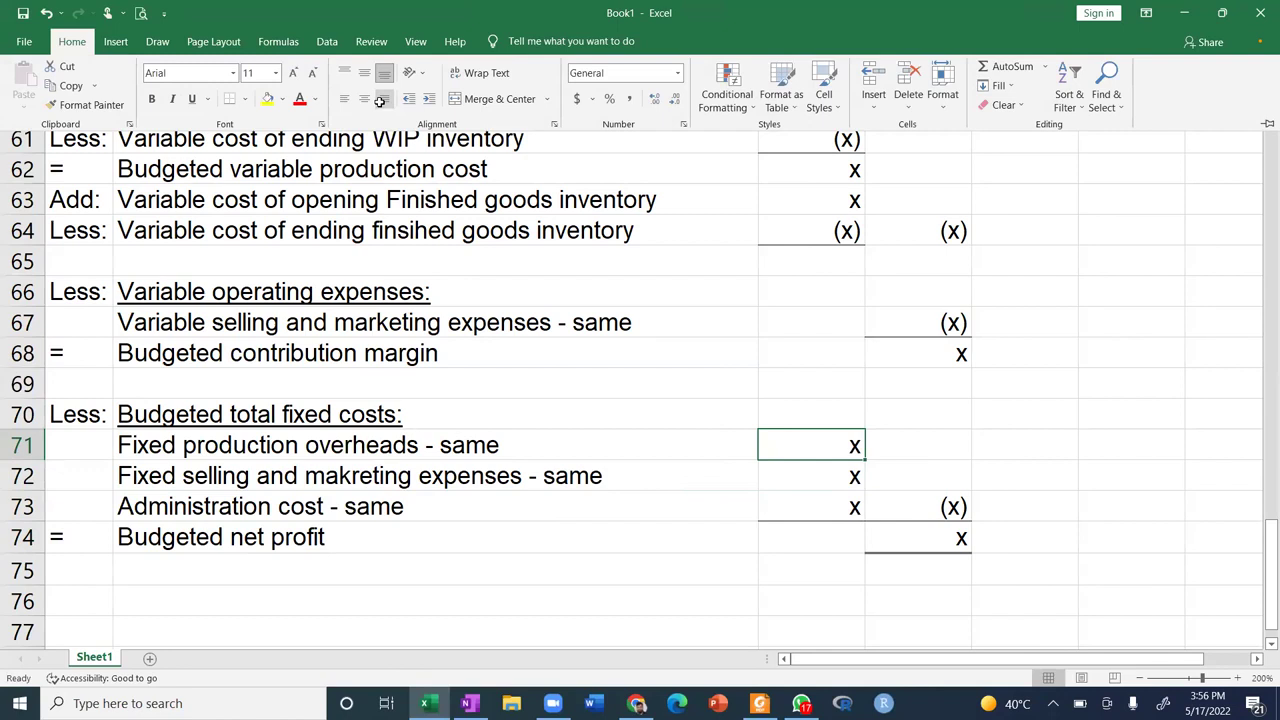
# Extend the net profit label in B74 to read "Budgeted net profit under marginal costing".
pyautogui.press('Down')
pyautogui.press('Down')
pyautogui.press('Down')
pyautogui.press('Down')
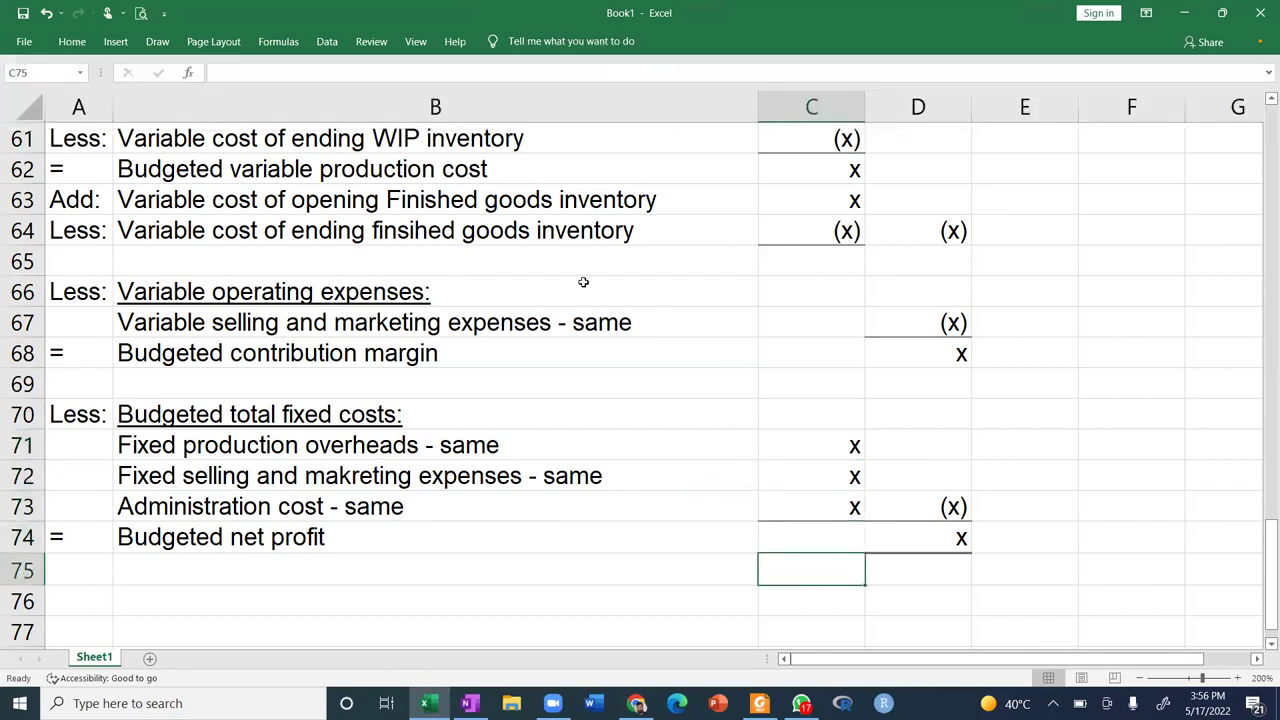
pyautogui.press('Left')
pyautogui.press('Left')
pyautogui.press('Right')
pyautogui.press('Up')
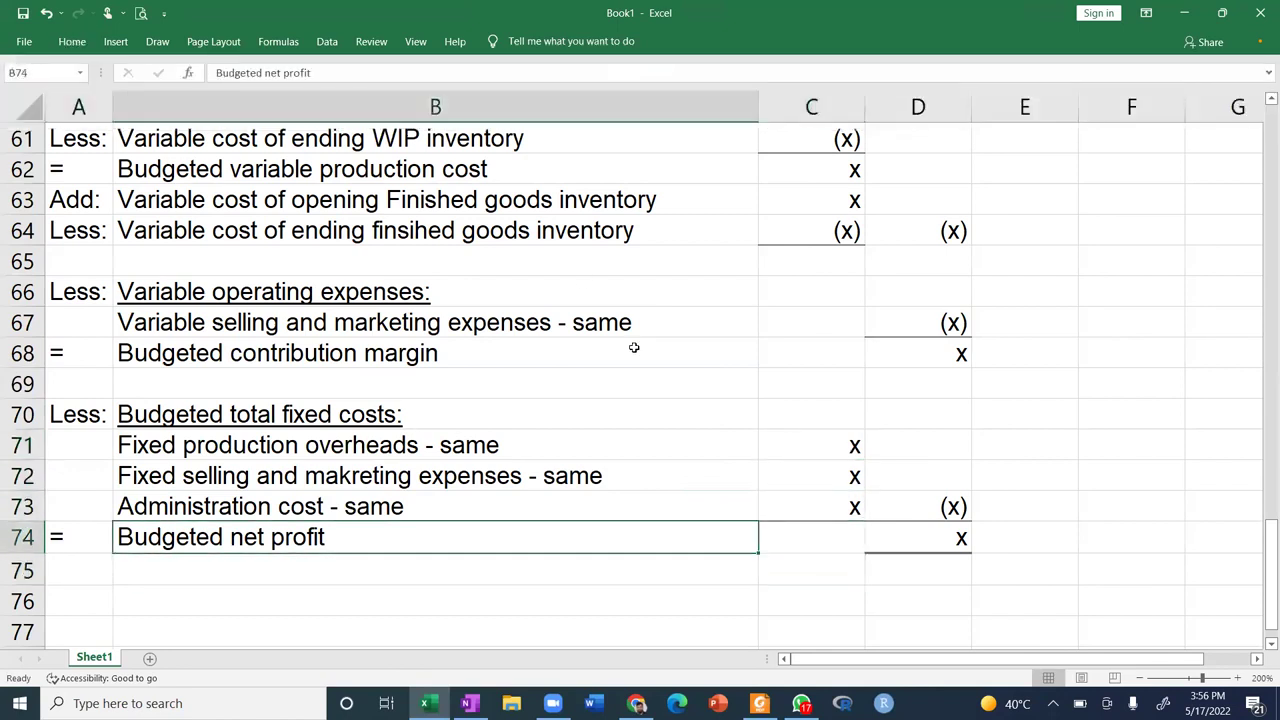
pyautogui.press('Right')
pyautogui.press('Left')
pyautogui.press('F2')
pyautogui.write('under mar')
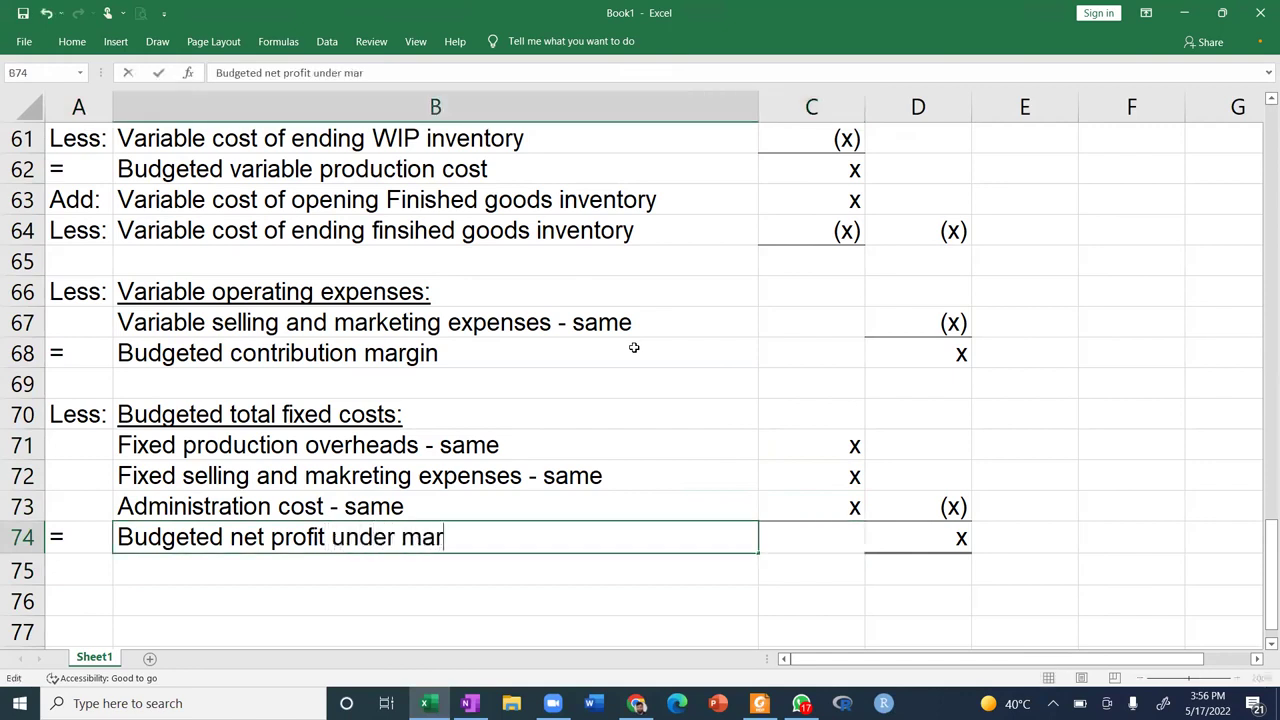
pyautogui.write('gina')
pyautogui.press('BackSpace')
pyautogui.write('l costing')
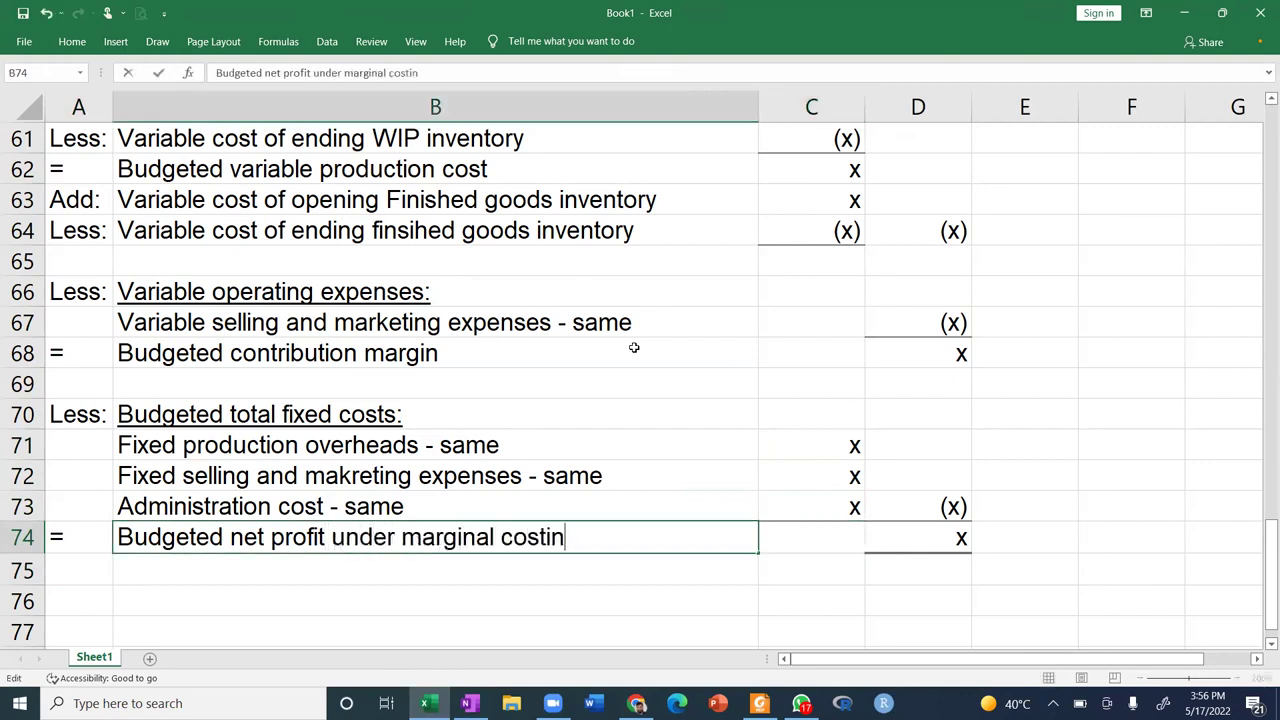
pyautogui.press('Return')
# Extend the net profit label of the absorption costing statement in B50 to read "Budgeted net profit under absorption costing".
pyautogui.press('Up')
pyautogui.press('Up')
pyautogui.press('Up')
pyautogui.press('Up')
pyautogui.press('Up')
pyautogui.press('Up')
pyautogui.press('Up')
pyautogui.press('Up')
pyautogui.press('Up')
pyautogui.press('Up')
pyautogui.press('Up')
pyautogui.press('Up')
pyautogui.press('Up')
pyautogui.press('Up')
pyautogui.press('Up')
pyautogui.press('Up')
pyautogui.press('Up')
pyautogui.press('Up')
pyautogui.press('Up')
pyautogui.press('Up')
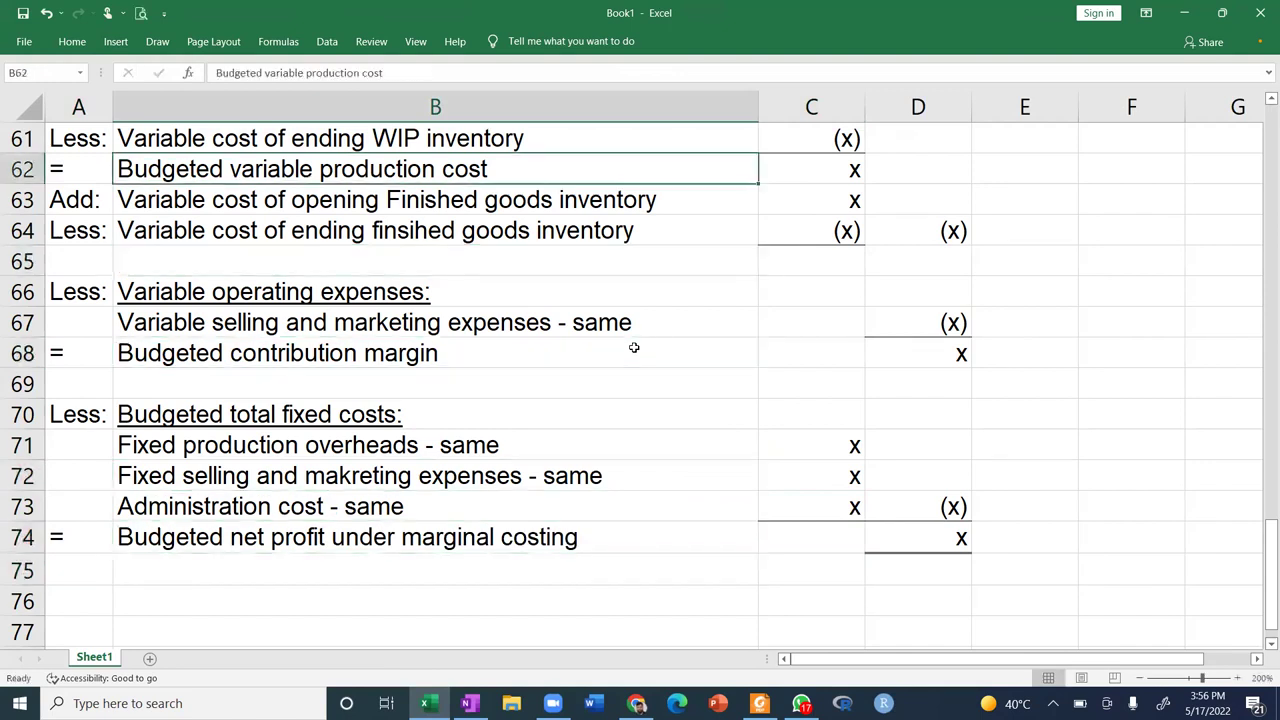
pyautogui.press('Up')
pyautogui.press('Down')
pyautogui.press('Down')
pyautogui.press('Down')
pyautogui.press('Up')
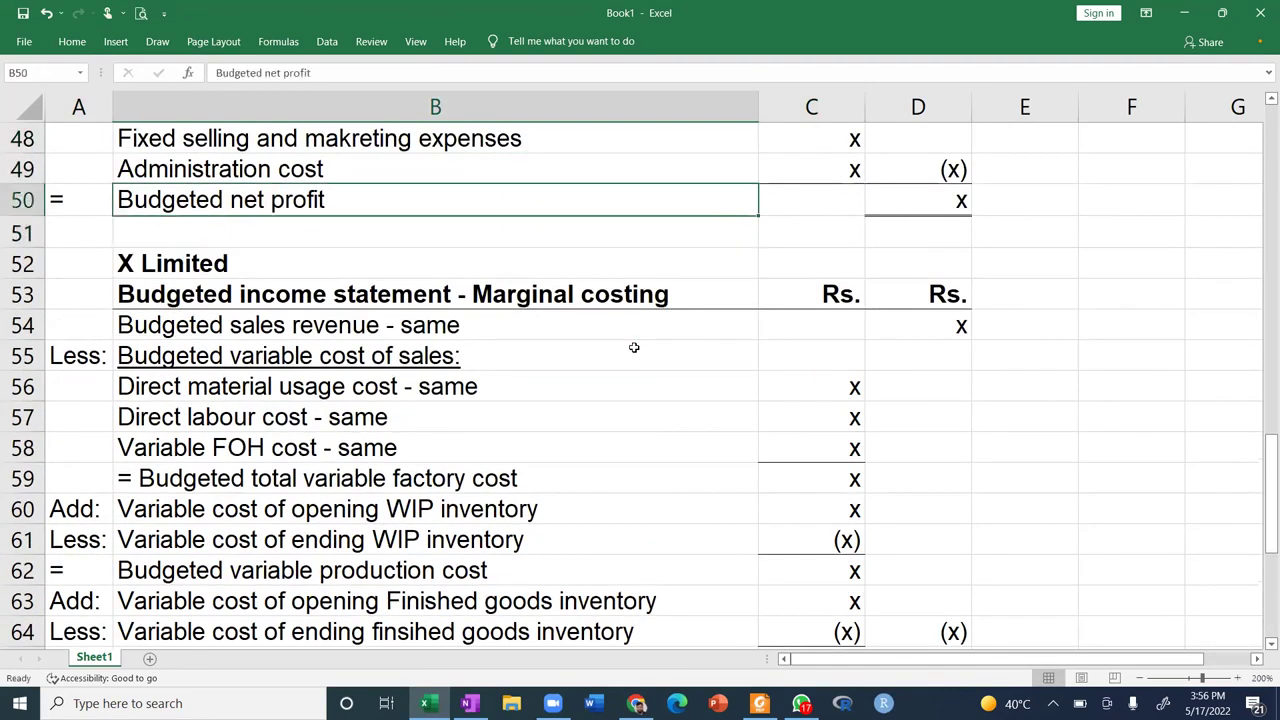
pyautogui.press('F2')
pyautogui.write('under absor')
pyautogui.press('BackSpace')
pyautogui.write('ort')
pyautogui.press('BackSpace')
pyautogui.write('ption costing')
pyautogui.press('Return')
# Review the marginal costing statement, the earlier service and trading statements, and the absorption costing statement on the sheet.
pyautogui.press('Down')
pyautogui.press('Down')
pyautogui.press('Down')
pyautogui.press('Down')
pyautogui.press('Down')
pyautogui.press('Down')
pyautogui.press('Down')
pyautogui.press('Down')
pyautogui.press('Down')
pyautogui.press('Down')
pyautogui.press('Down')
pyautogui.press('Down')
pyautogui.press('Down')
pyautogui.press('Down')
pyautogui.press('Down')
pyautogui.press('Down')
pyautogui.press('Down')
pyautogui.press('Down')
pyautogui.press('Down')
pyautogui.press('Down')
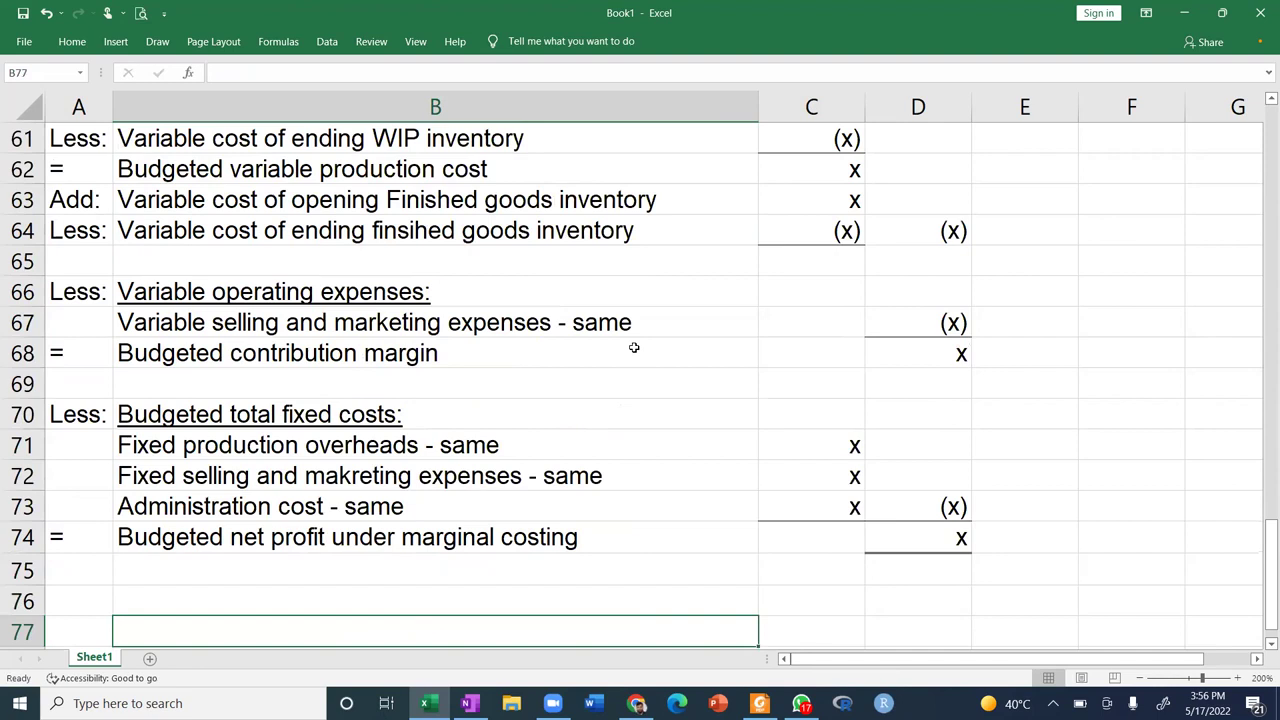
pyautogui.press('Up')
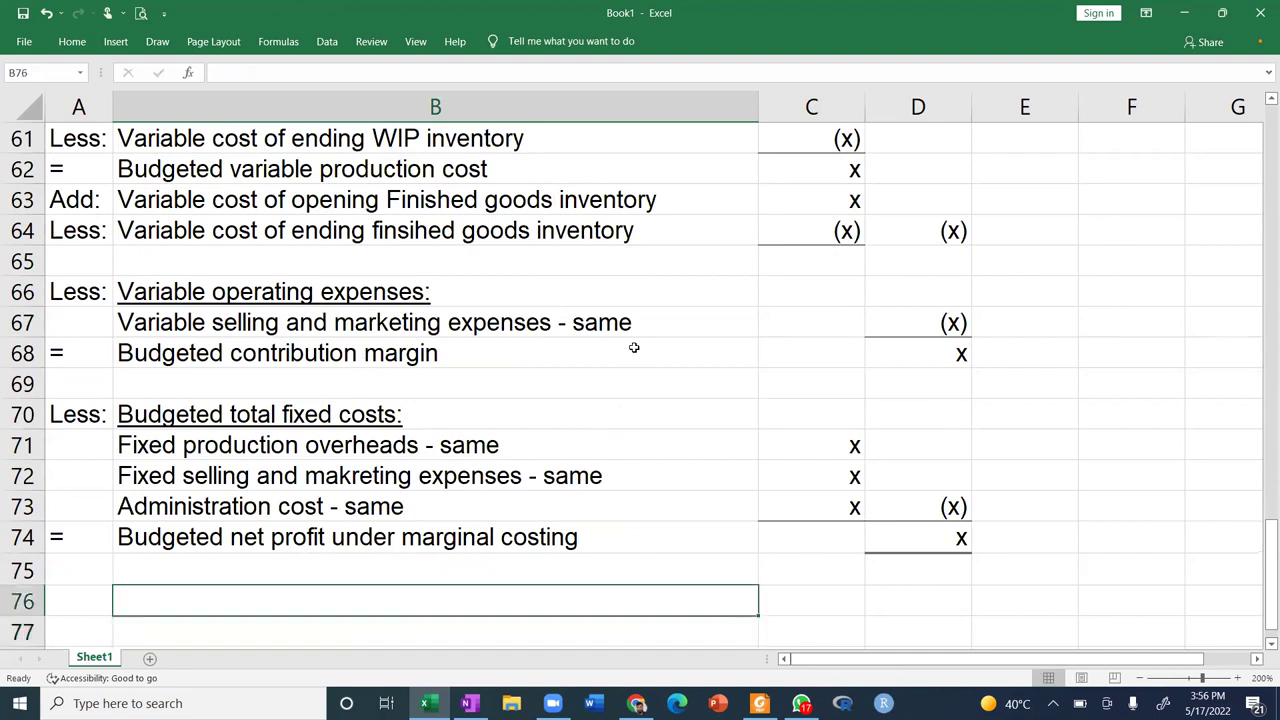
pyautogui.keyDown('ctrl'); pyautogui.scroll(-2, 634, 347); pyautogui.keyUp('ctrl')
pyautogui.scroll(2, 634, 347)
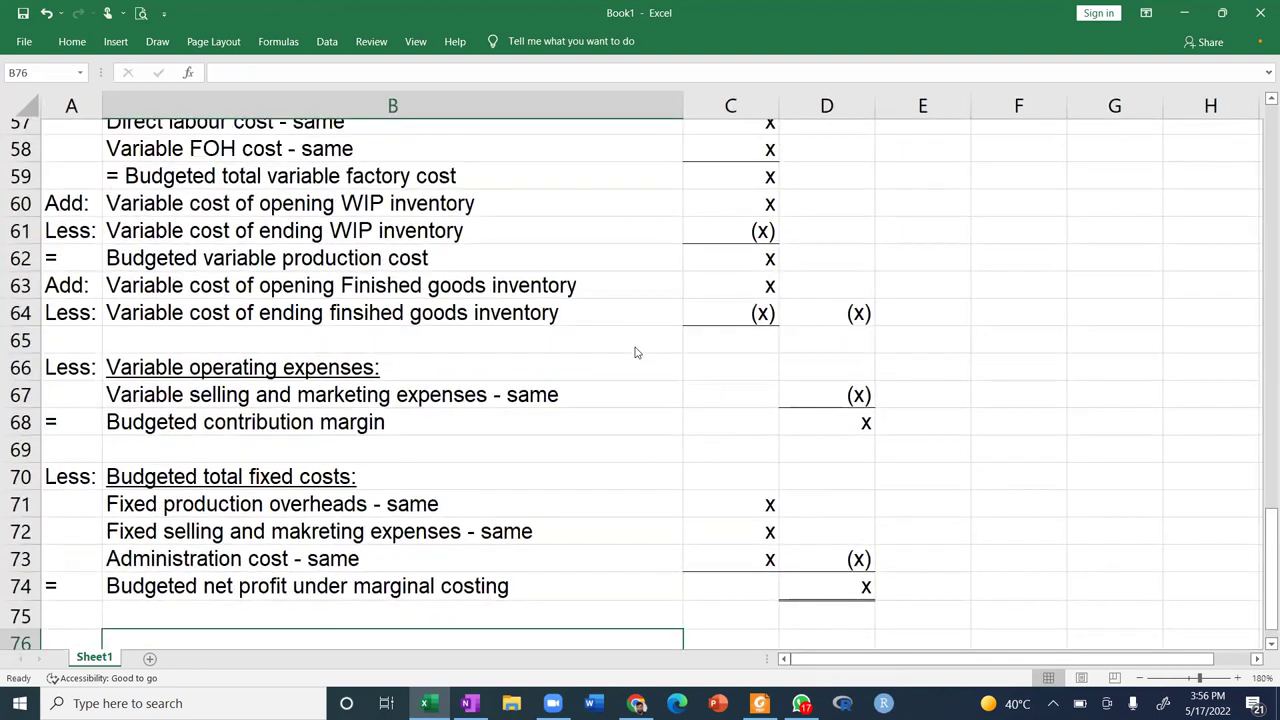
pyautogui.scroll(1, 634, 352)
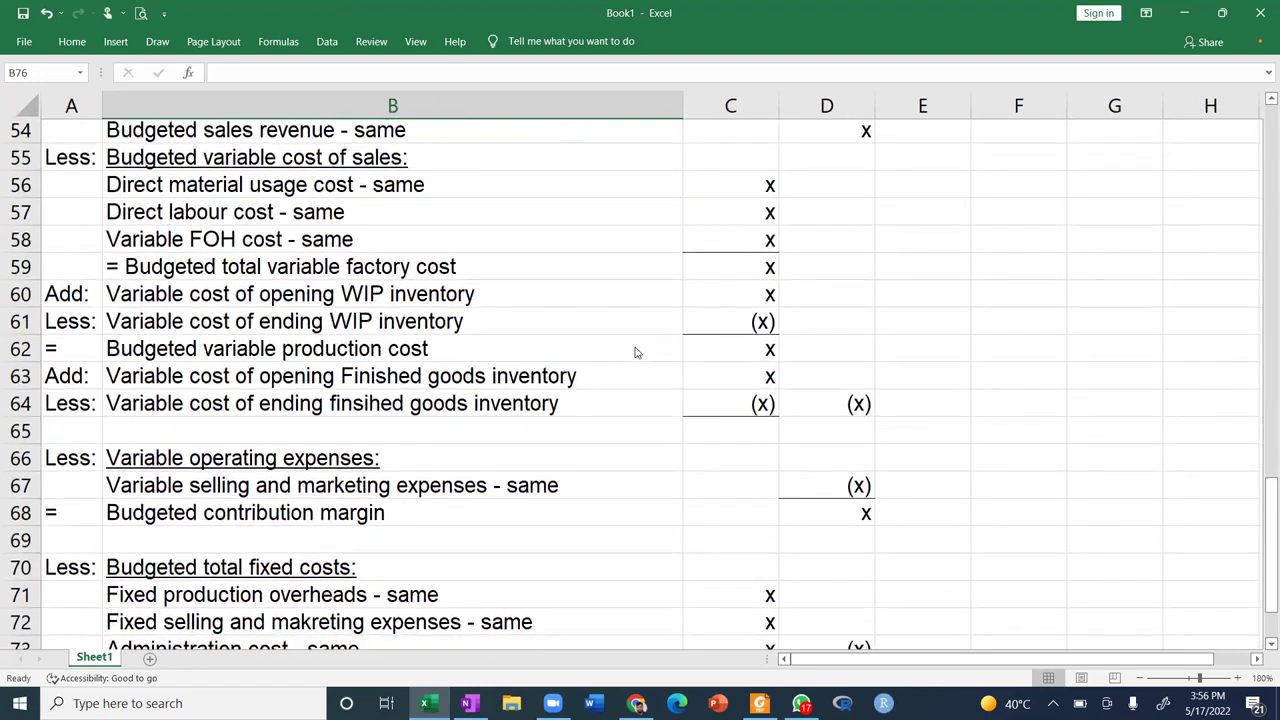
pyautogui.scroll(-1, 634, 352)
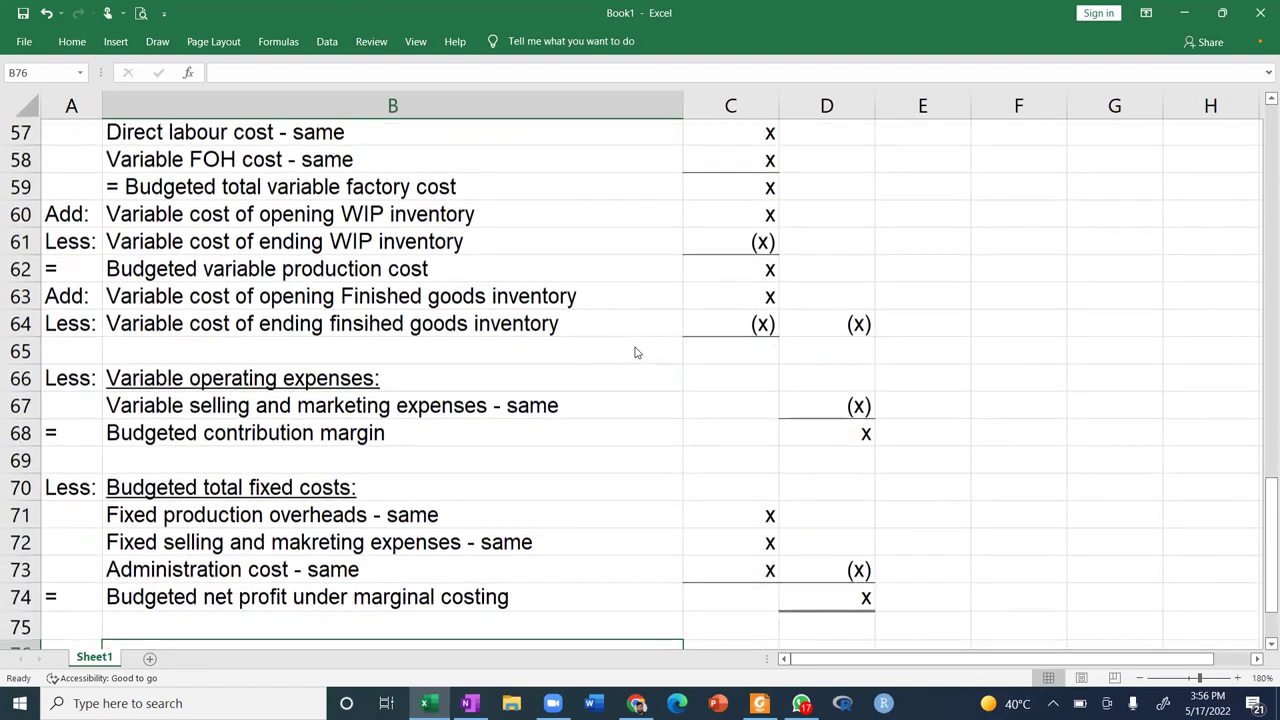
pyautogui.keyDown('ctrl'); pyautogui.scroll(-1, 636, 352); pyautogui.keyUp('ctrl')
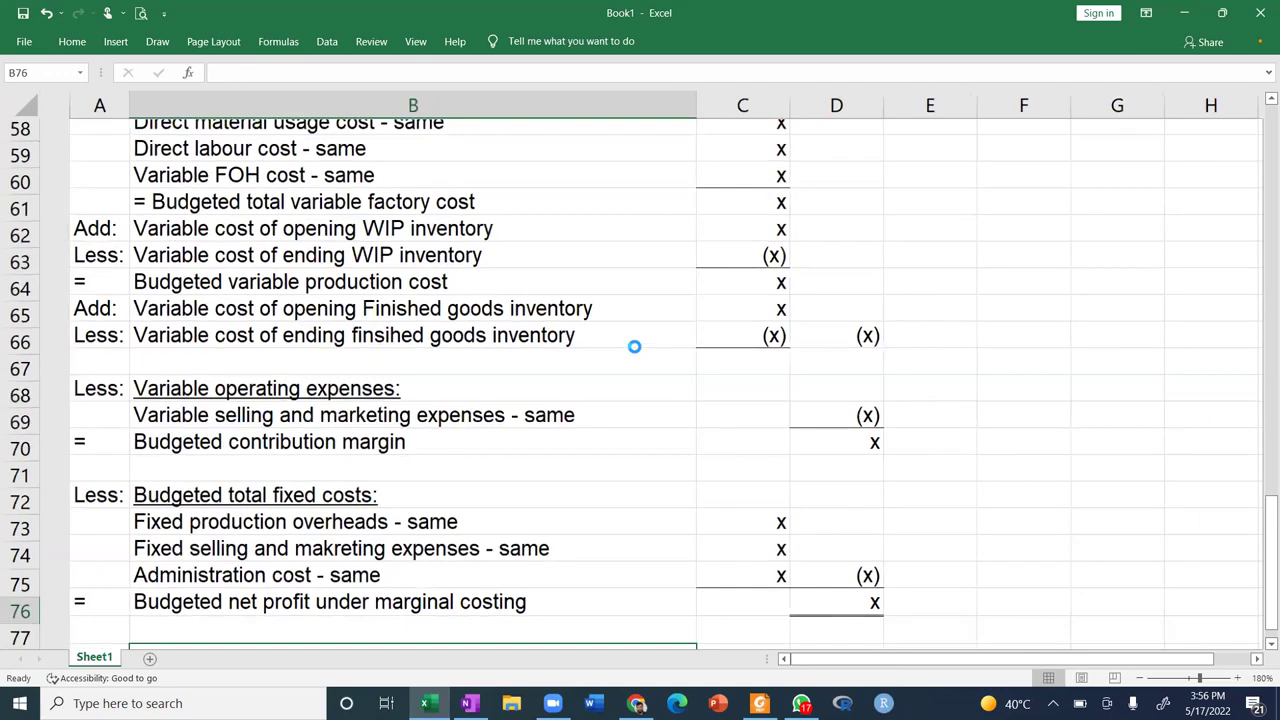
pyautogui.scroll(3, 634, 350)
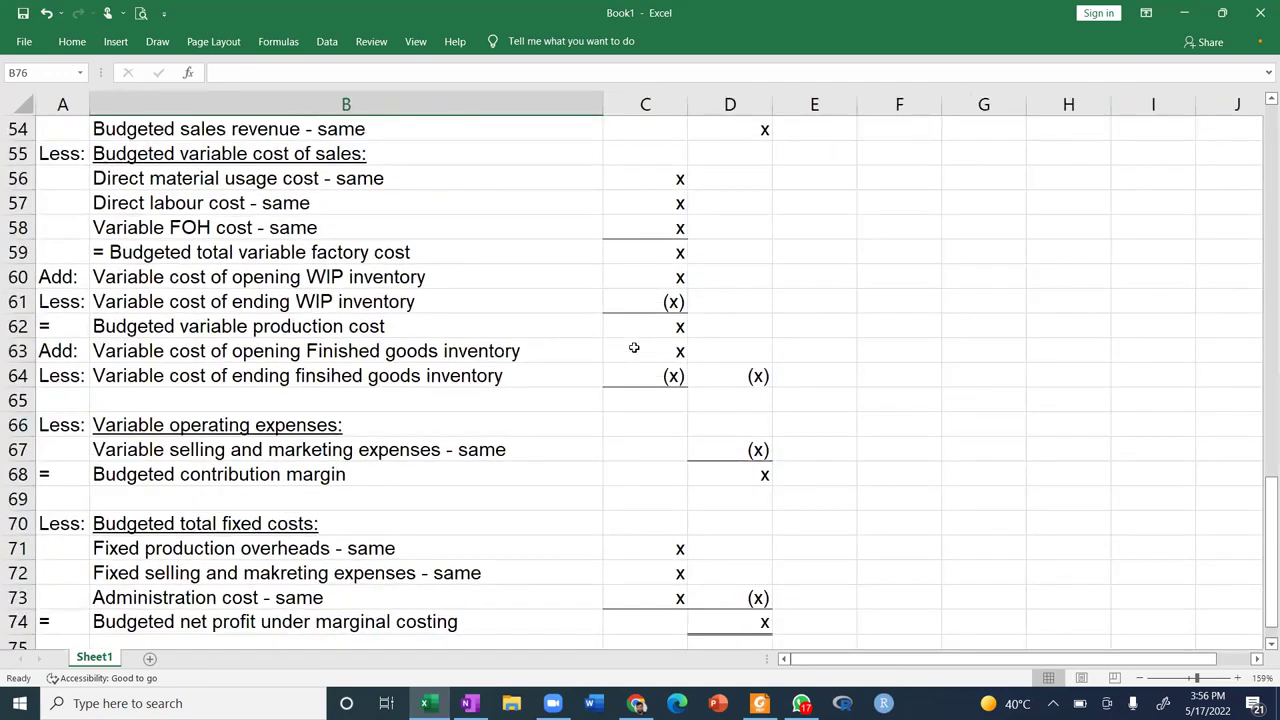
pyautogui.scroll(2, 634, 347)
pyautogui.keyDown('ctrl'); pyautogui.scroll(-1, 636, 352); pyautogui.keyUp('ctrl')
pyautogui.scroll(3, 634, 352)
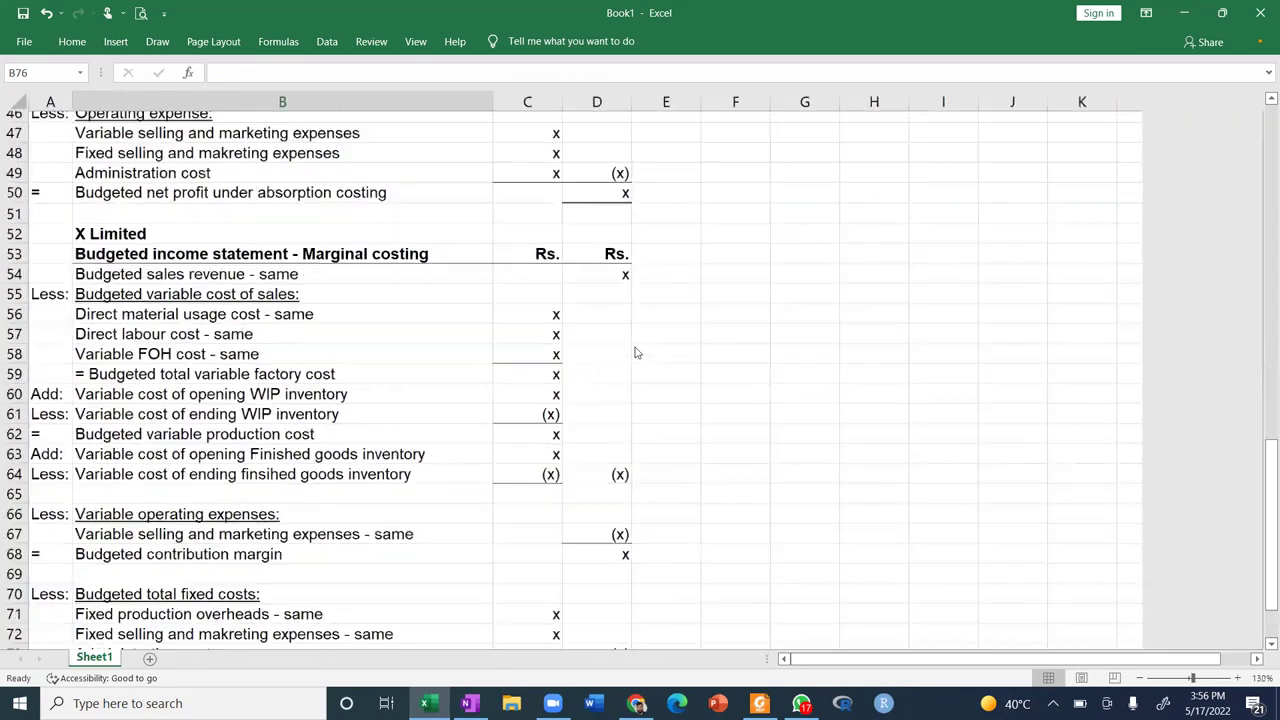
pyautogui.keyDown('ctrl'); pyautogui.scroll(2, 634, 352); pyautogui.keyUp('ctrl')
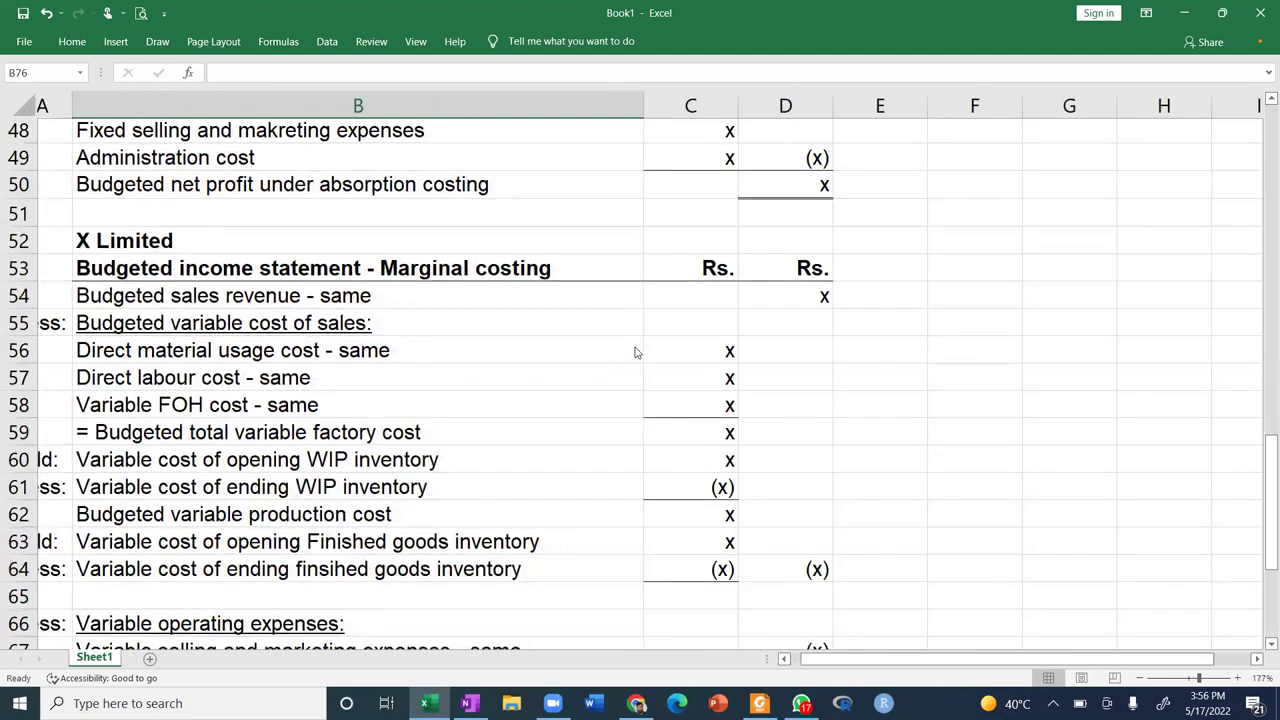
pyautogui.scroll(16, 634, 352)
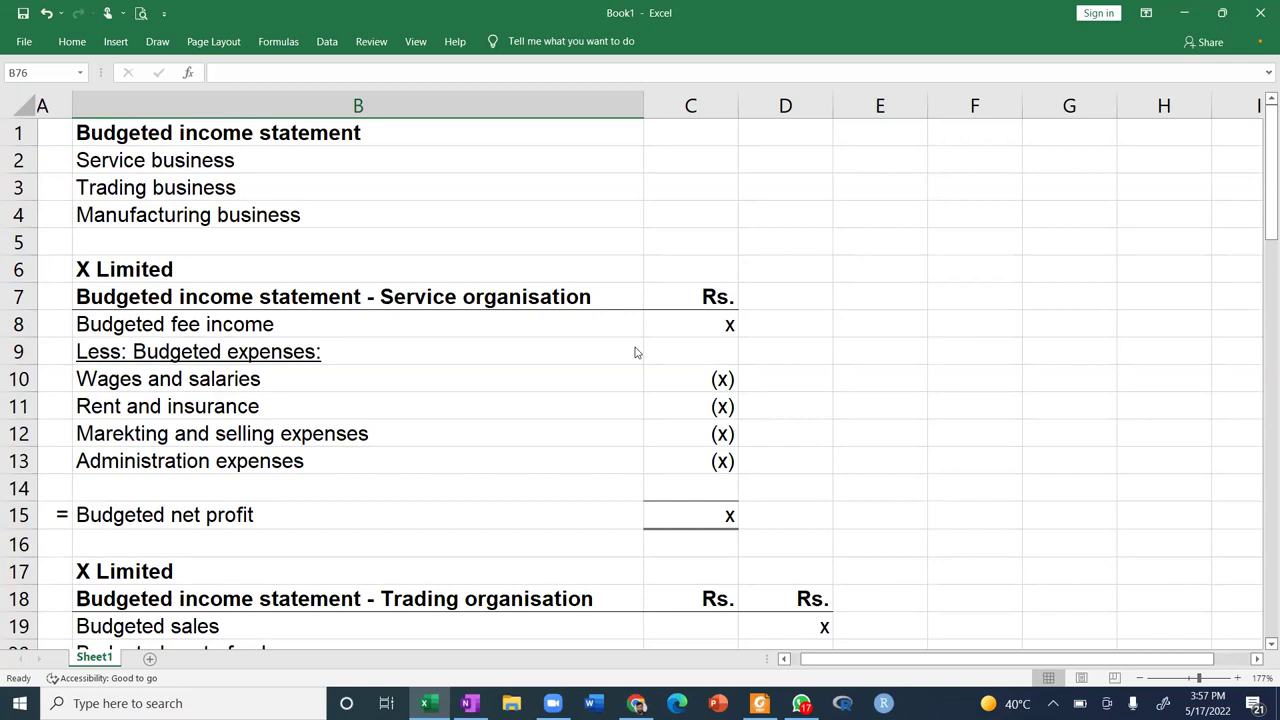
pyautogui.scroll(-13, 634, 352)
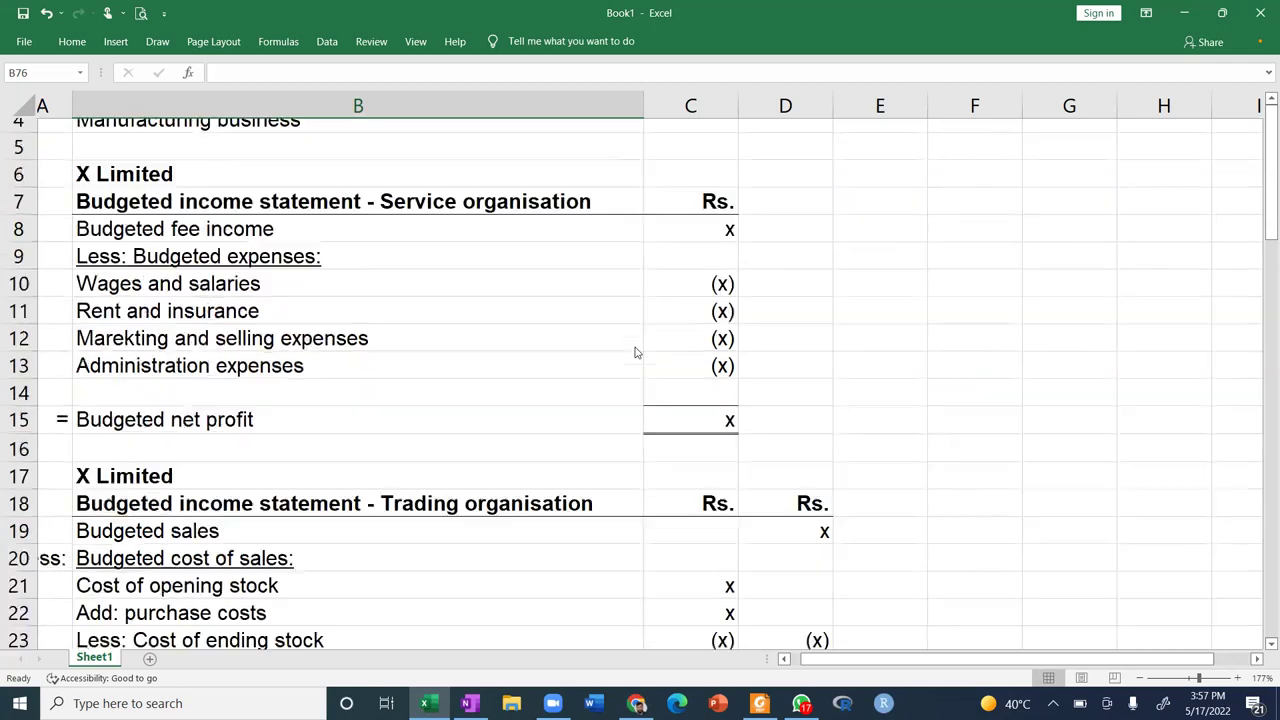
pyautogui.scroll(-10, 634, 352)
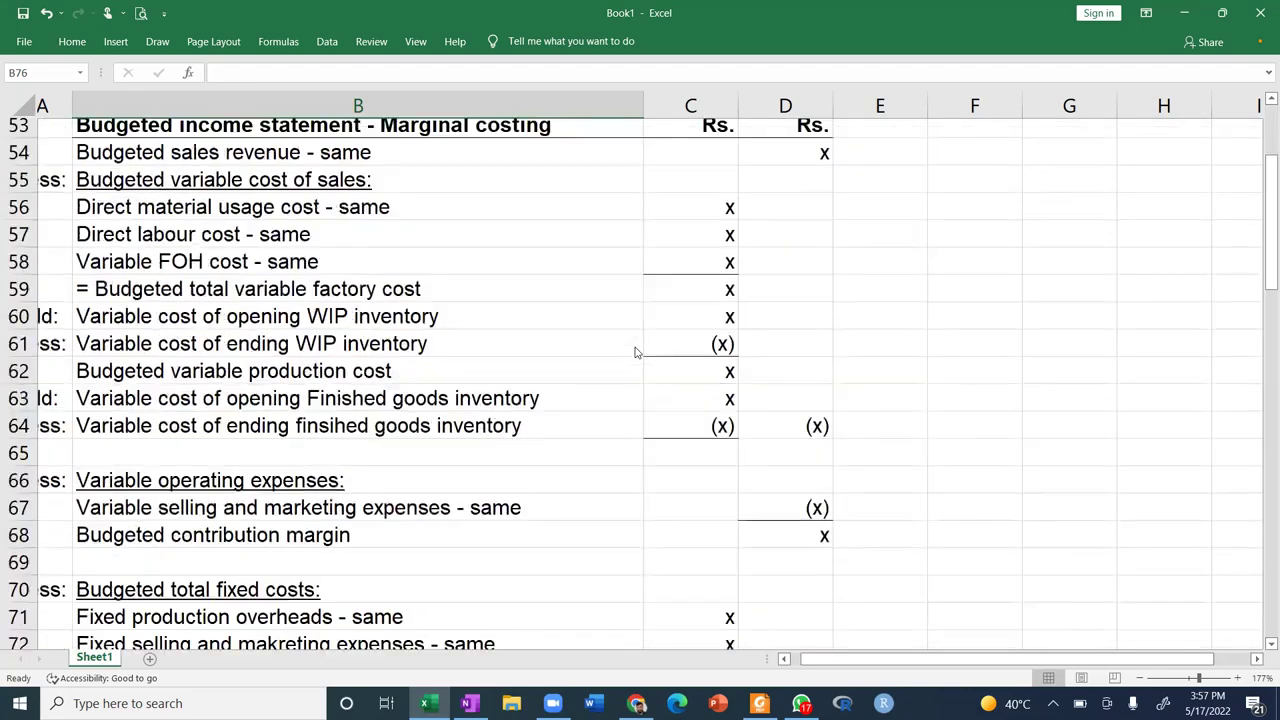
pyautogui.scroll(5, 634, 352)
pyautogui.scroll(10, 634, 352)
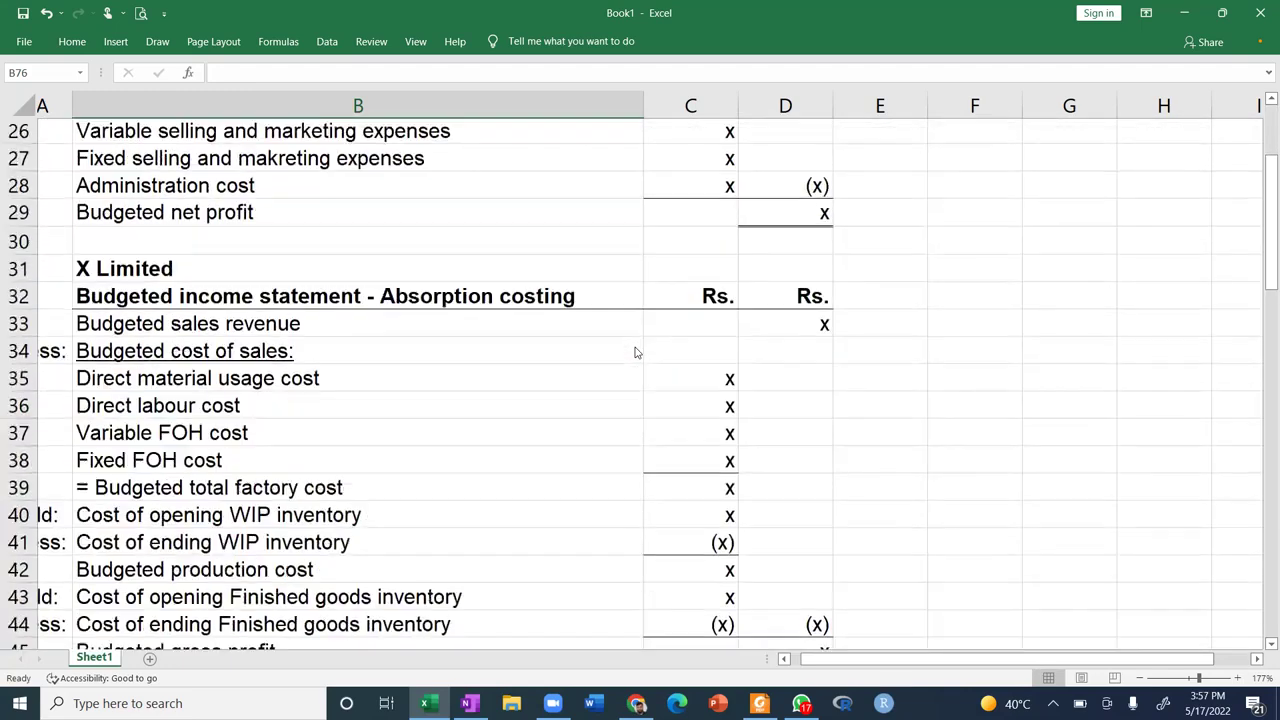
pyautogui.scroll(-20, 634, 352)
pyautogui.scroll(4, 634, 352)
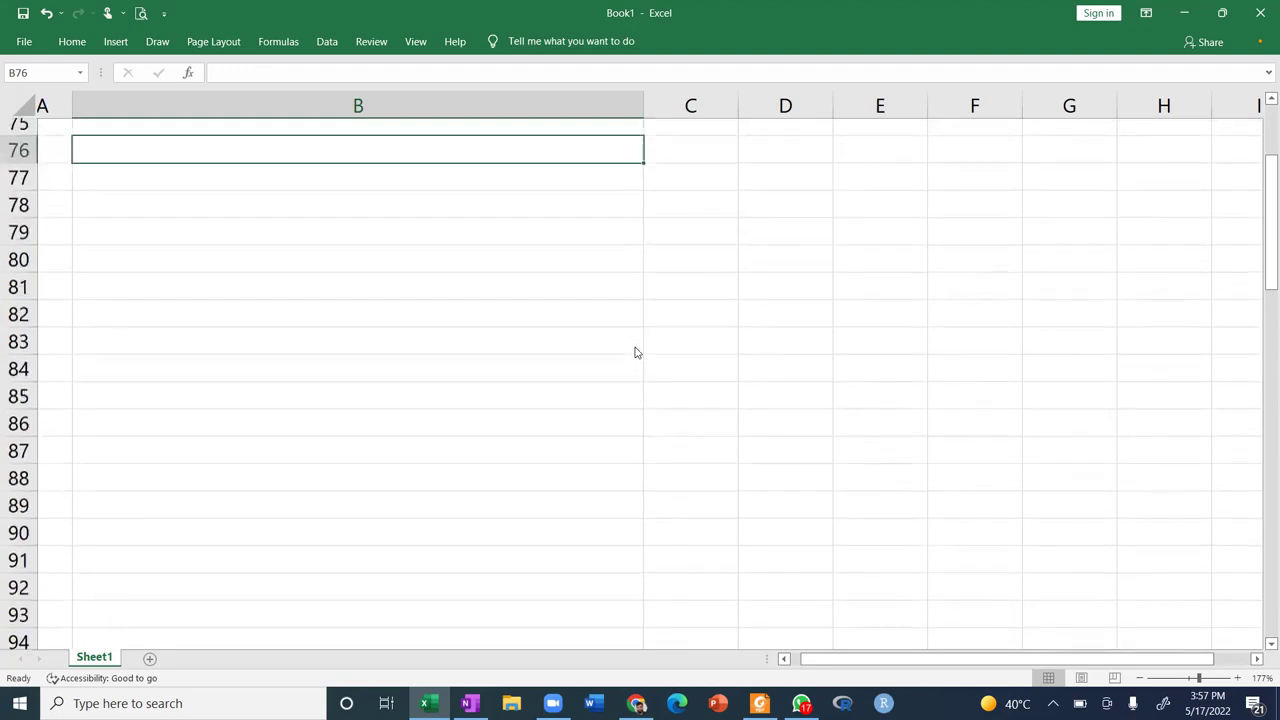
# Add working (W1) in row 76 below the marginal costing statement, labelled "Production units/sales/stock units".
pyautogui.press('Left')
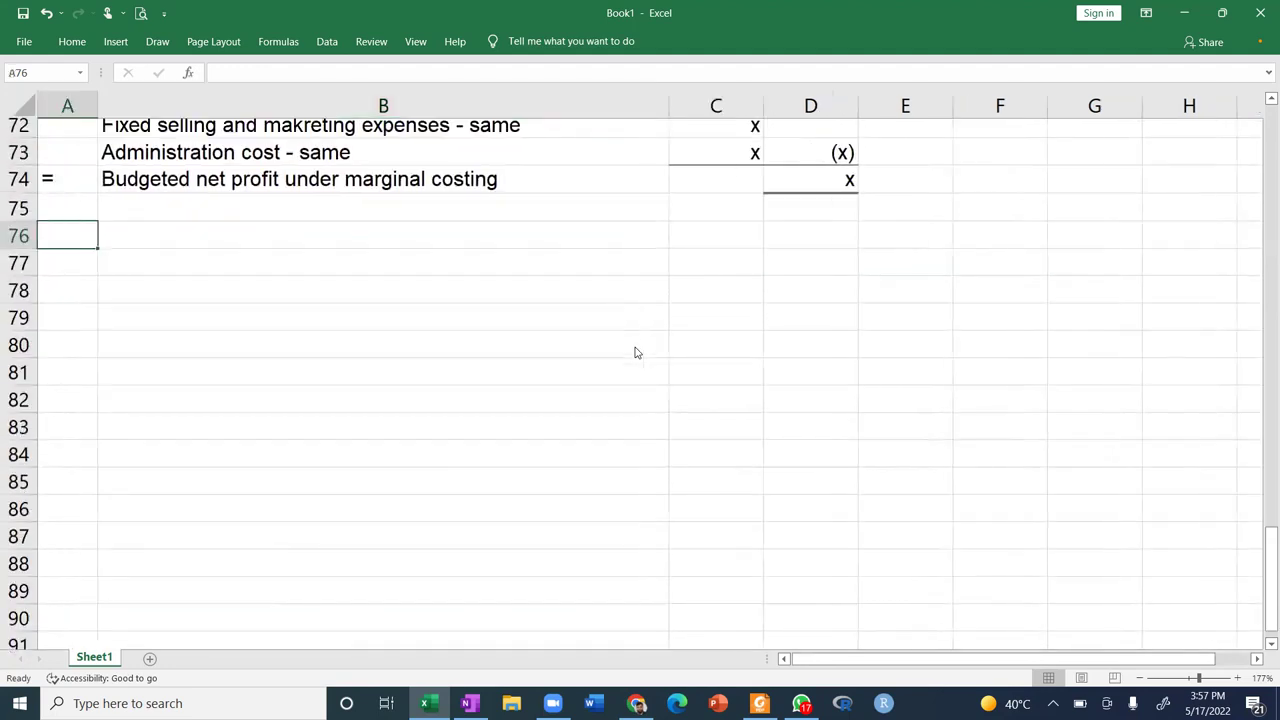
pyautogui.write('(W1)')
pyautogui.press('Tab')
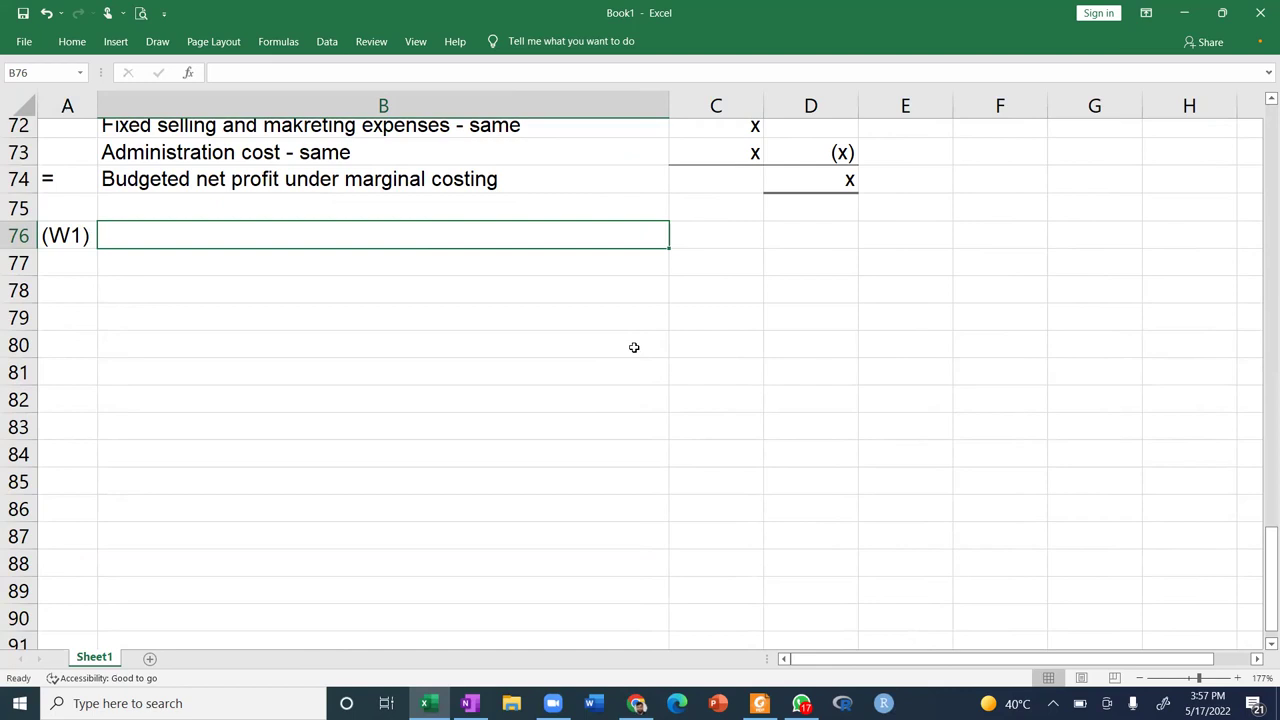
pyautogui.write('Production units/sales/')
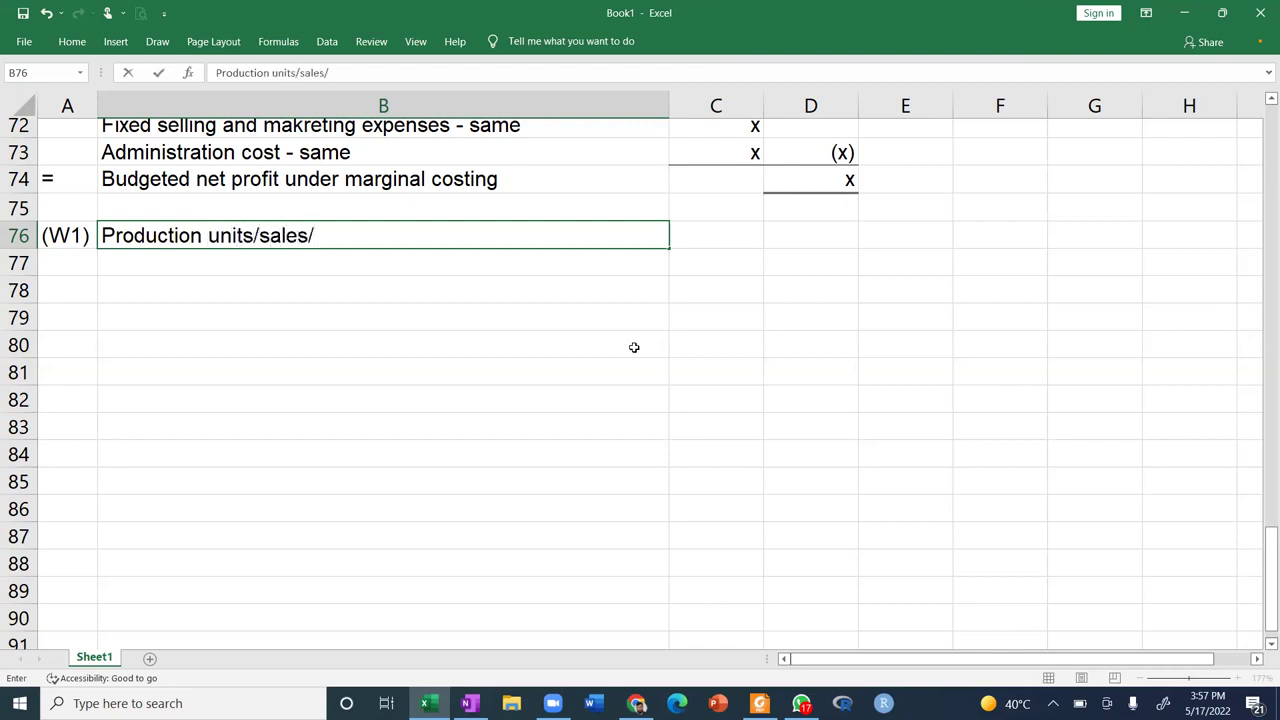
pyautogui.write('stock units')
pyautogui.press('Return')
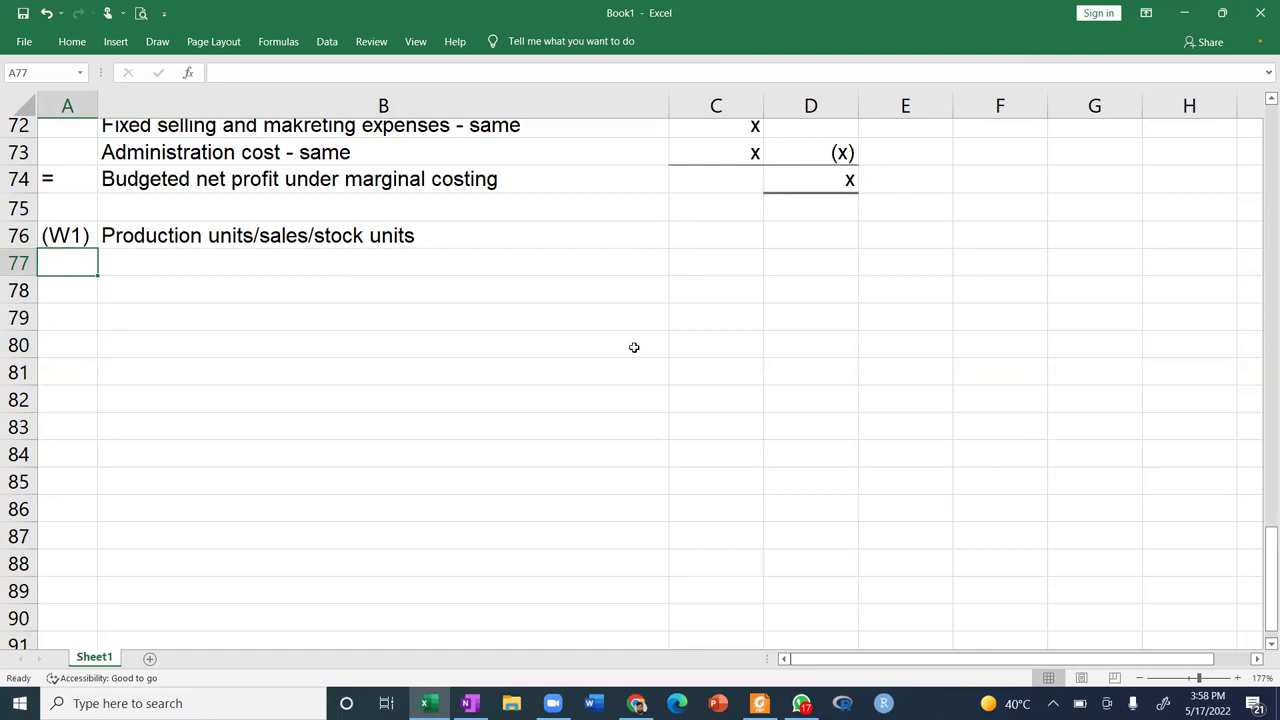
# Add working (W2) in row 77 with the label "Budgeted sales revenue".
pyautogui.keyDown('ctrl'); pyautogui.scroll(6, 634, 347); pyautogui.keyUp('ctrl')
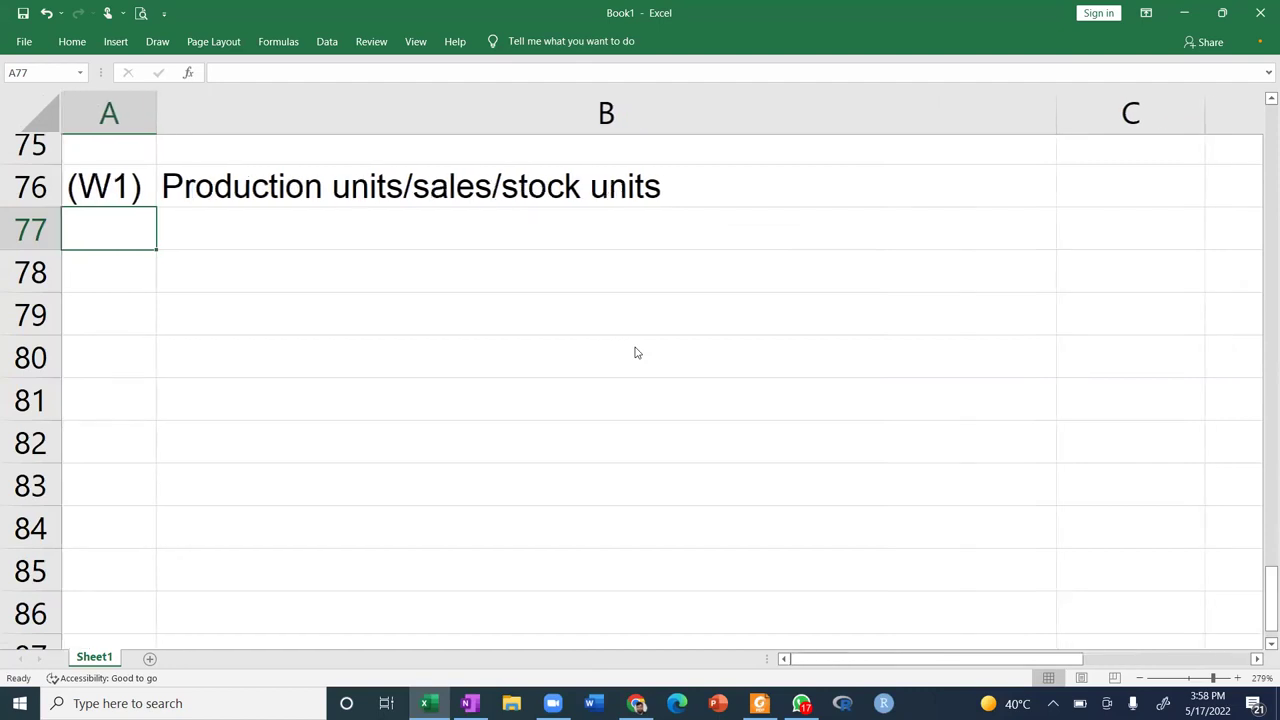
pyautogui.press('Up')
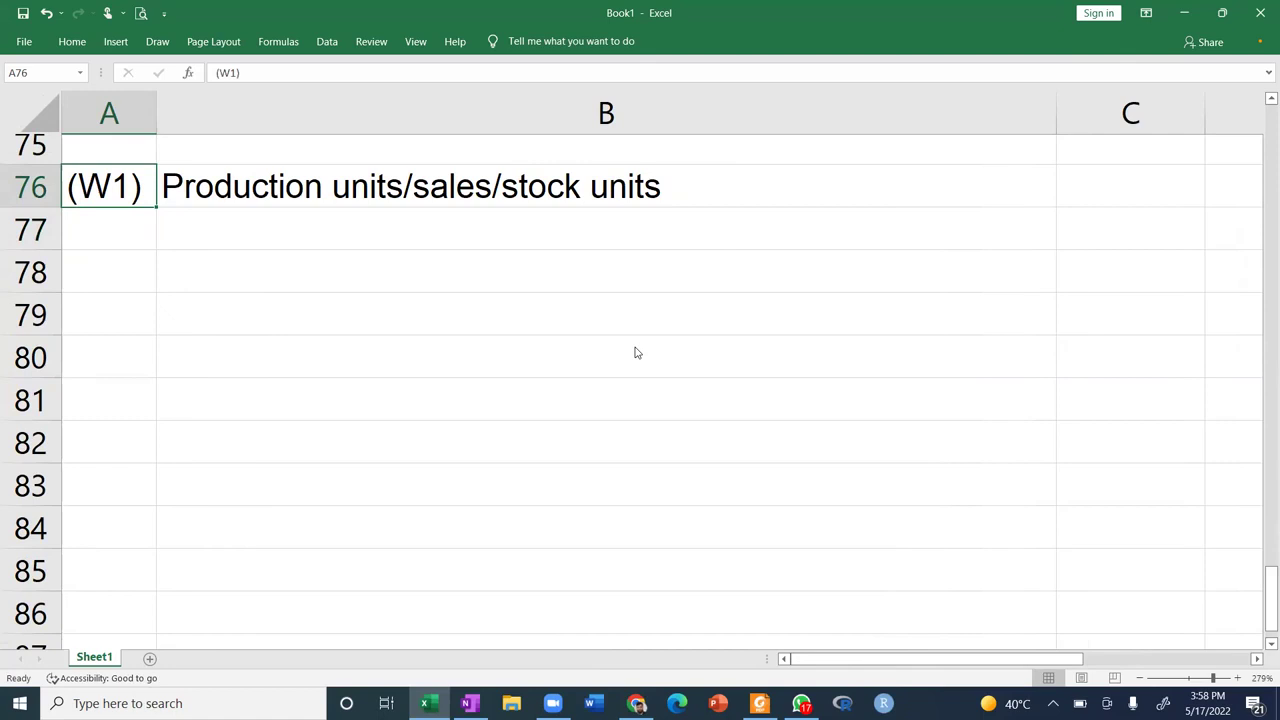
pyautogui.press('Right')
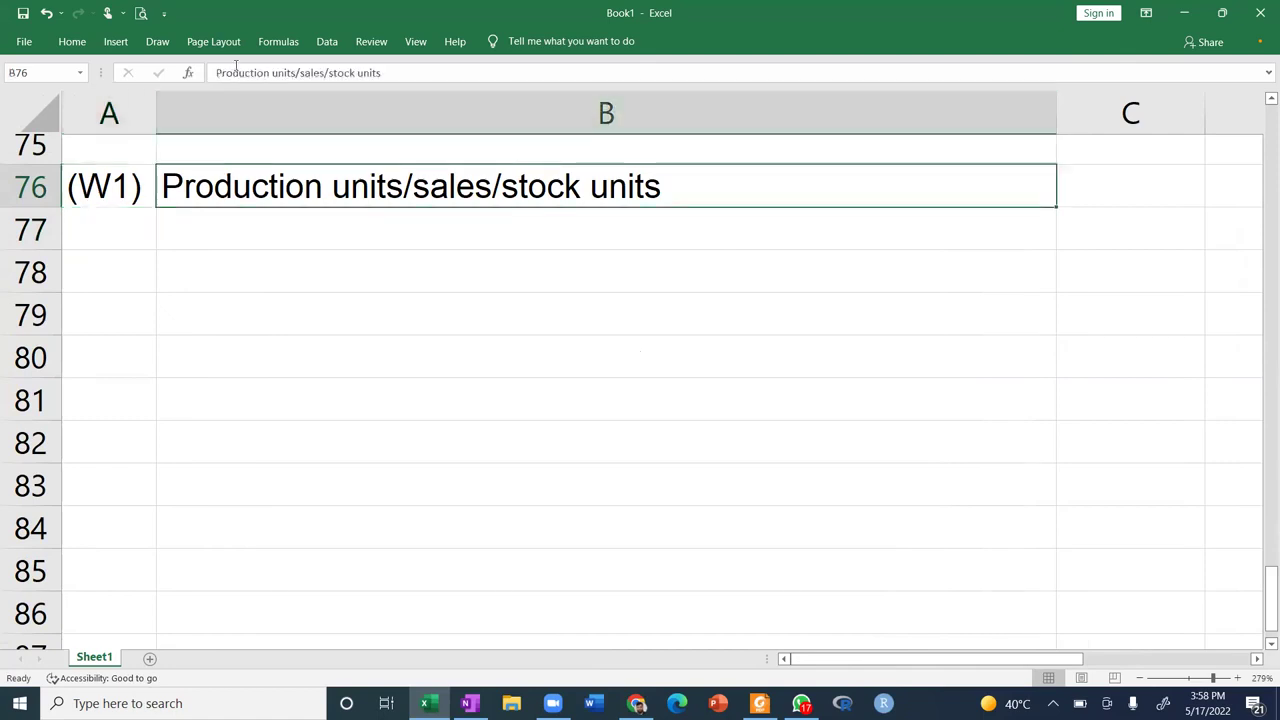
pyautogui.press('Down')
pyautogui.press('Left')
pyautogui.write('(W2)')
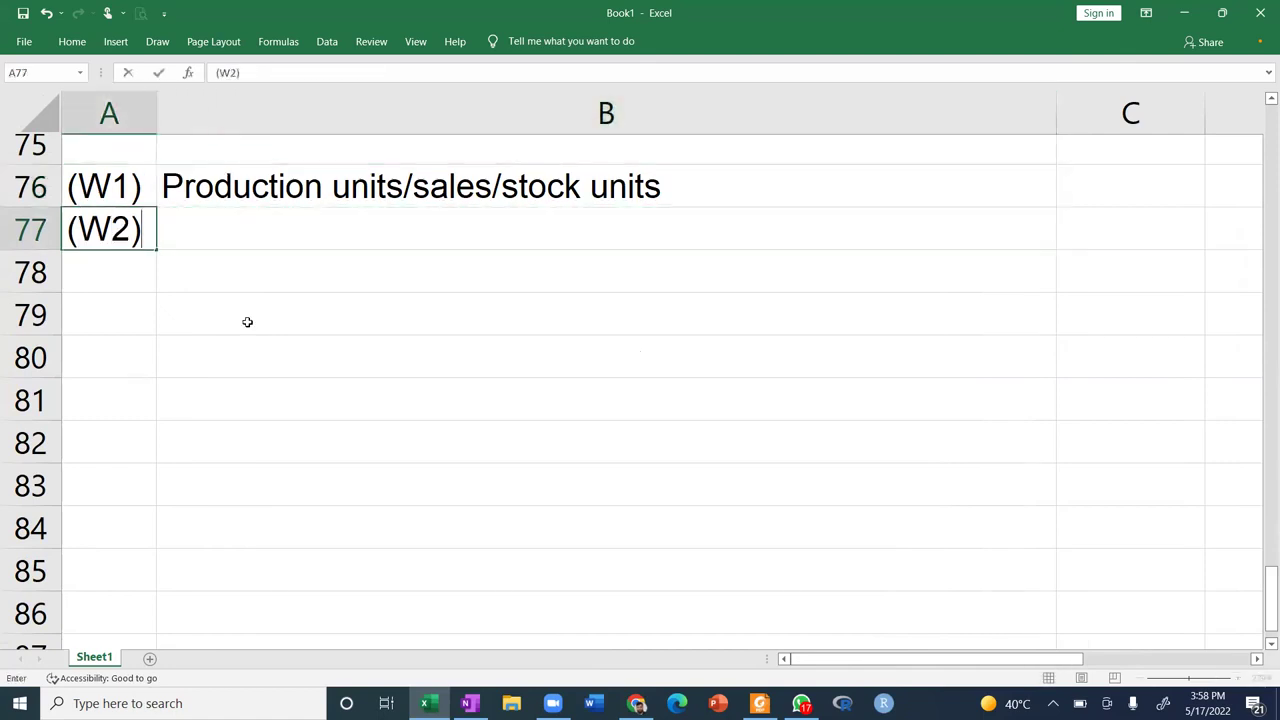
pyautogui.press('Tab')
pyautogui.write('S')
pyautogui.press('BackSpace')
pyautogui.write('Budgeted s')
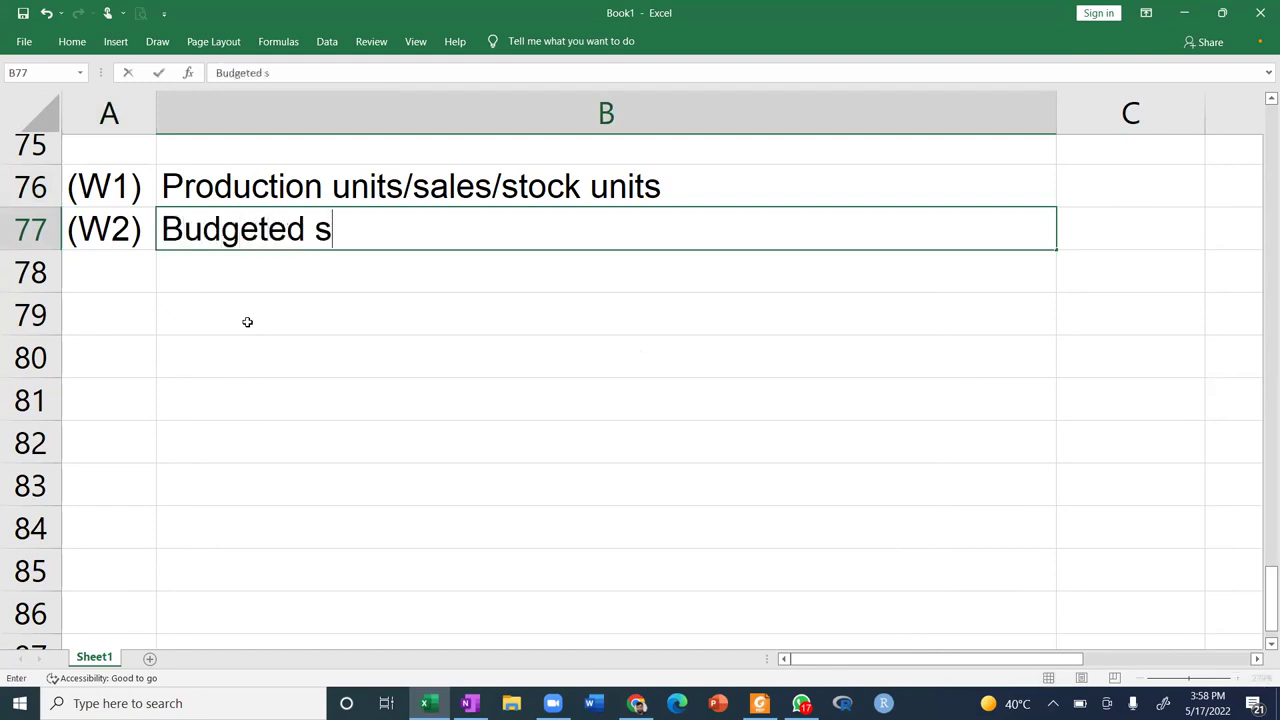
pyautogui.write('ales revenue')
pyautogui.press('Return')
# Add working (W3) in row 78 with the label "Budgeted total fixed costs", without a trailing colon.
pyautogui.write('(W')
pyautogui.write('2)')
pyautogui.press('BackSpace')
pyautogui.press('BackSpace')
pyautogui.write('3)')
pyautogui.press('Tab')
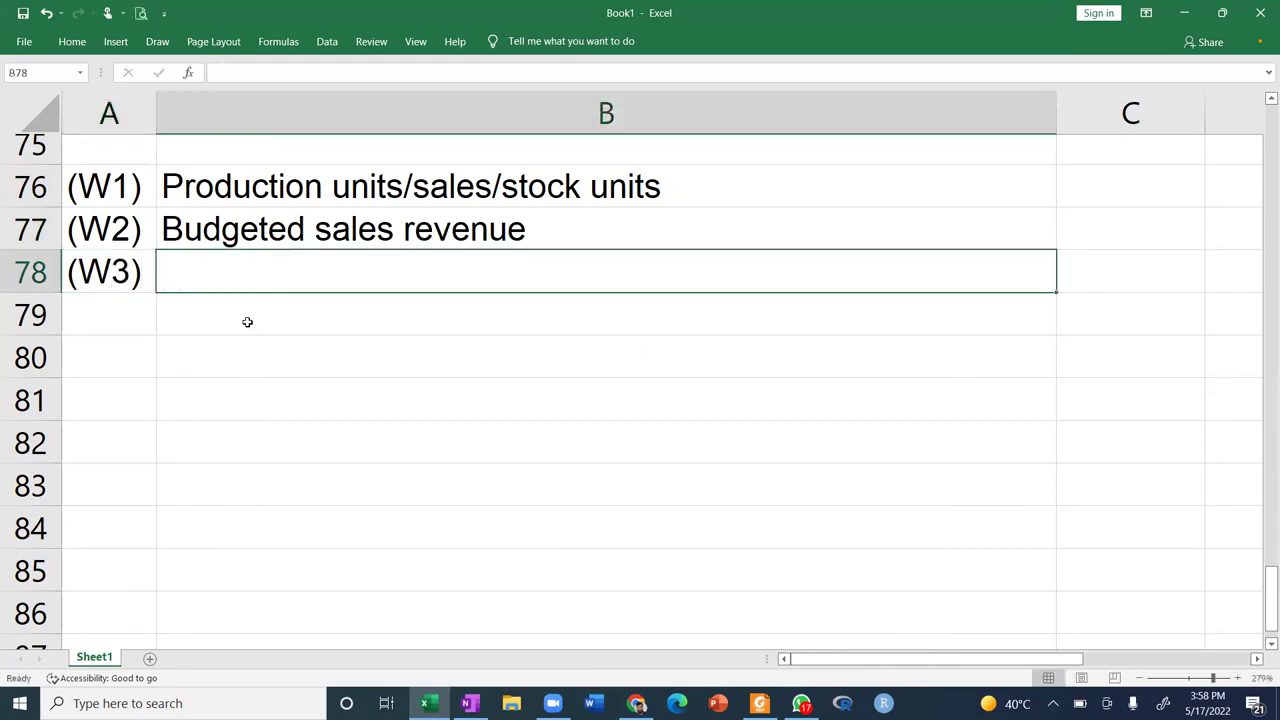
pyautogui.write('Budgeted total fixed costs:')
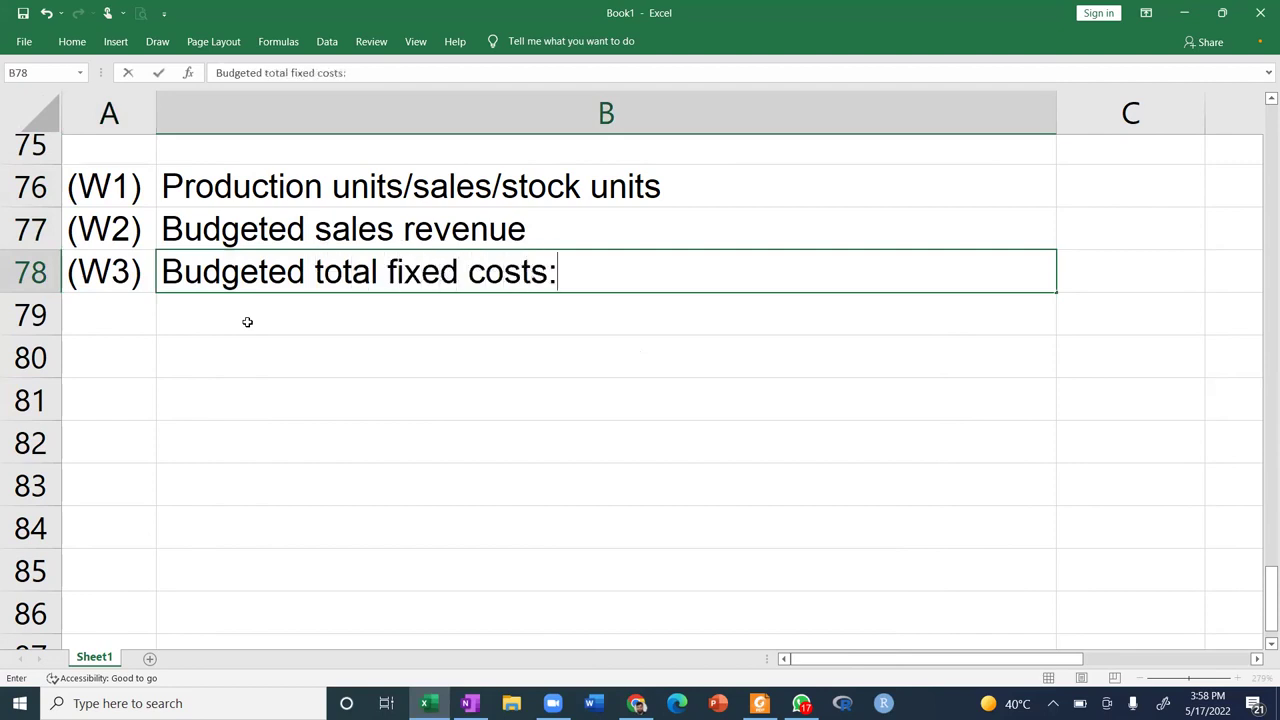
pyautogui.press('Return')
pyautogui.press('Up')
pyautogui.press('Right')
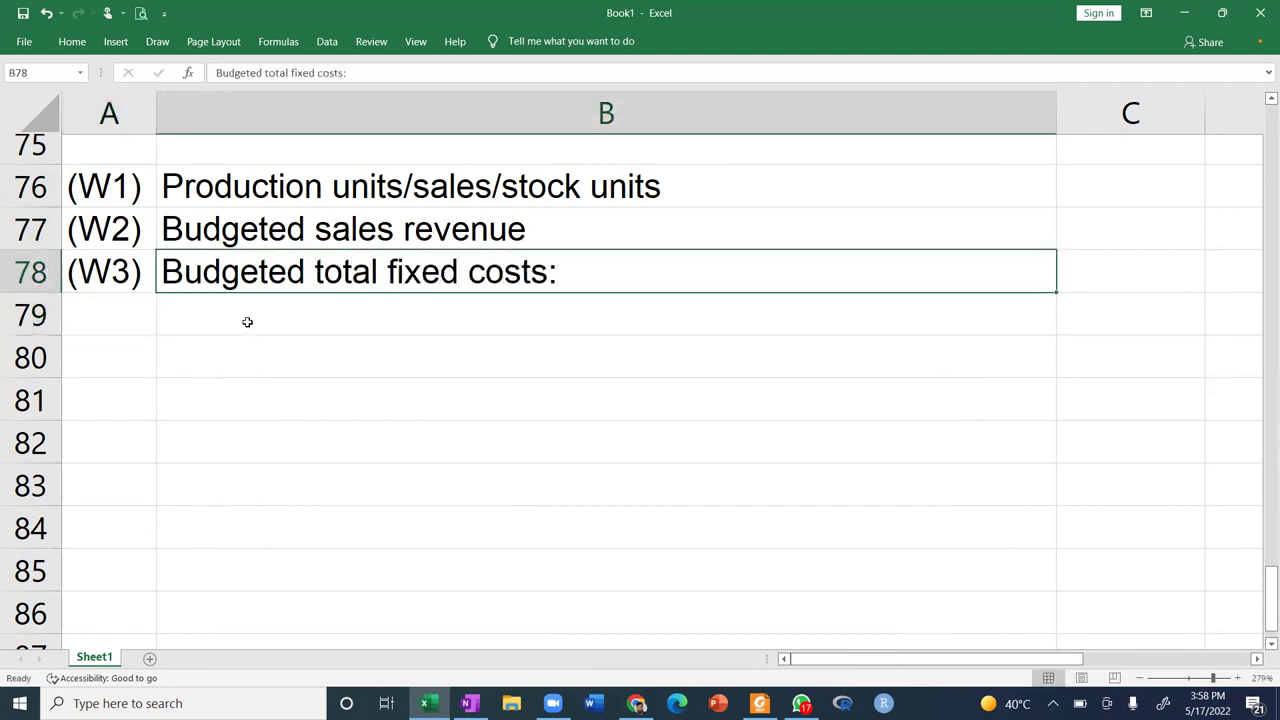
pyautogui.press('F2')
pyautogui.press('BackSpace')
pyautogui.press('Return')
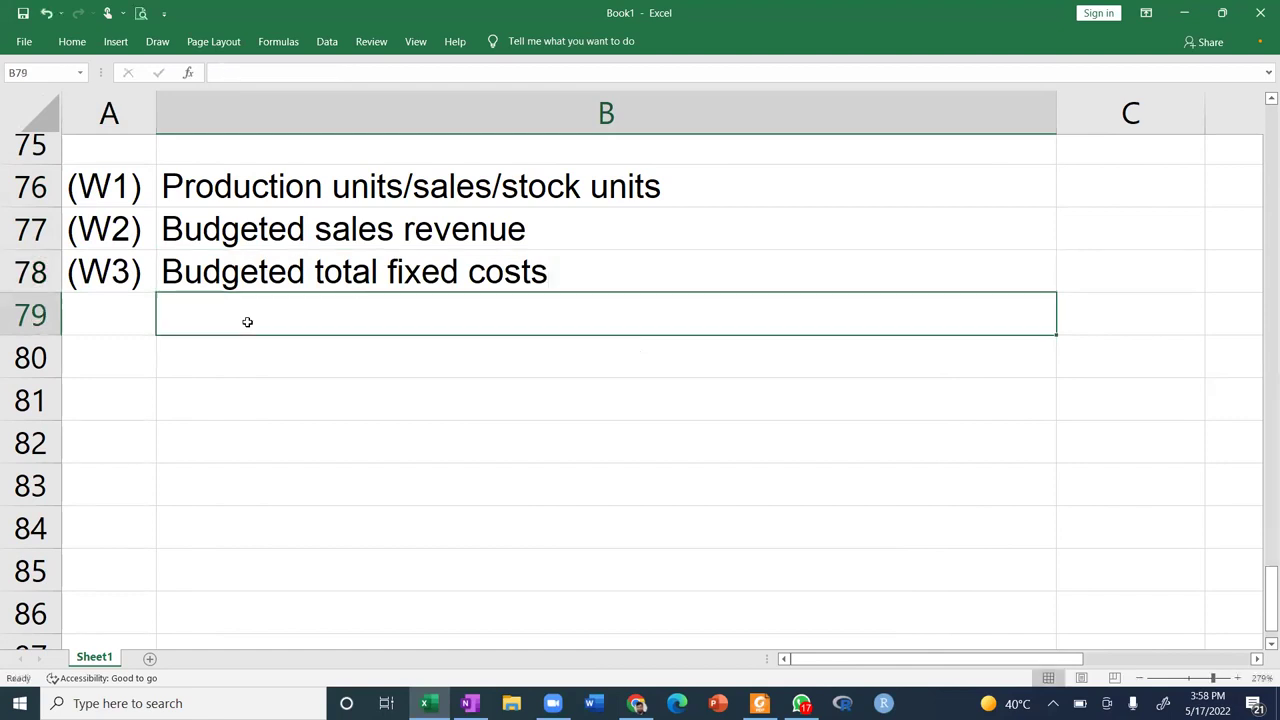
# Enter the sub-working "(W3.1) Fixed production overheads (including dep)" in B79.
pyautogui.write('(W')
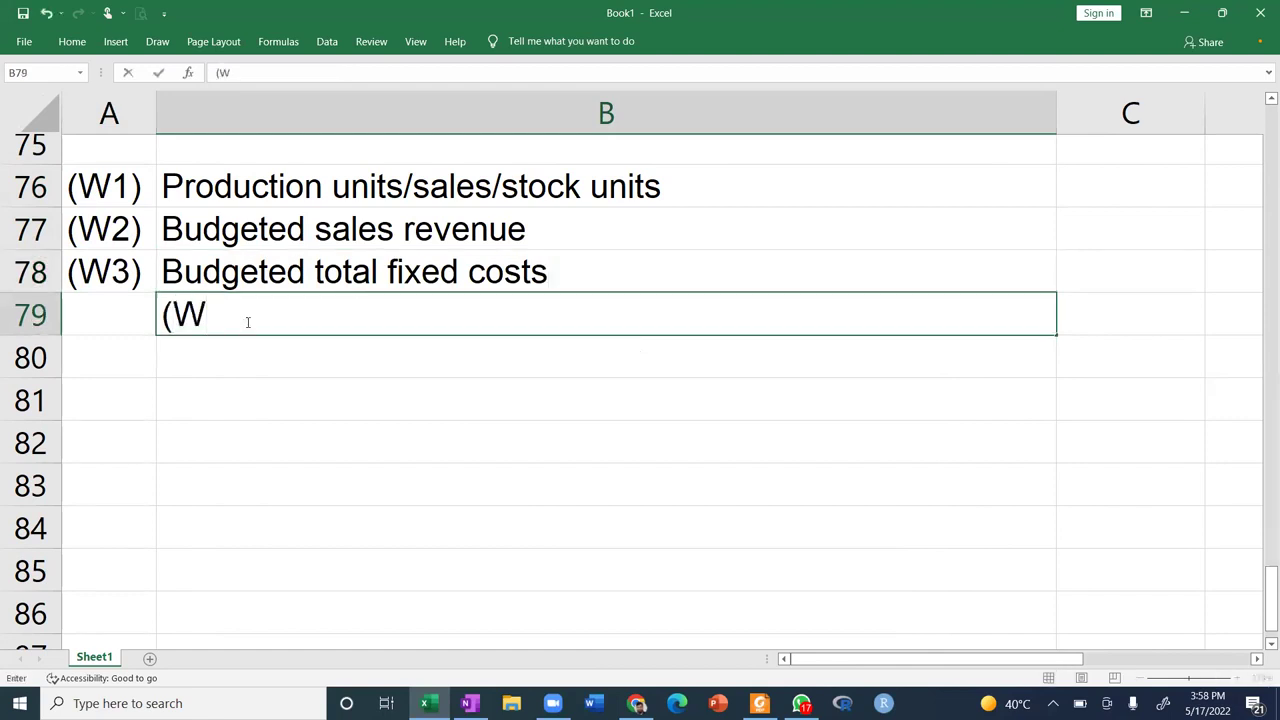
pyautogui.write('3.1) Fixed produ')
pyautogui.write('ction ')
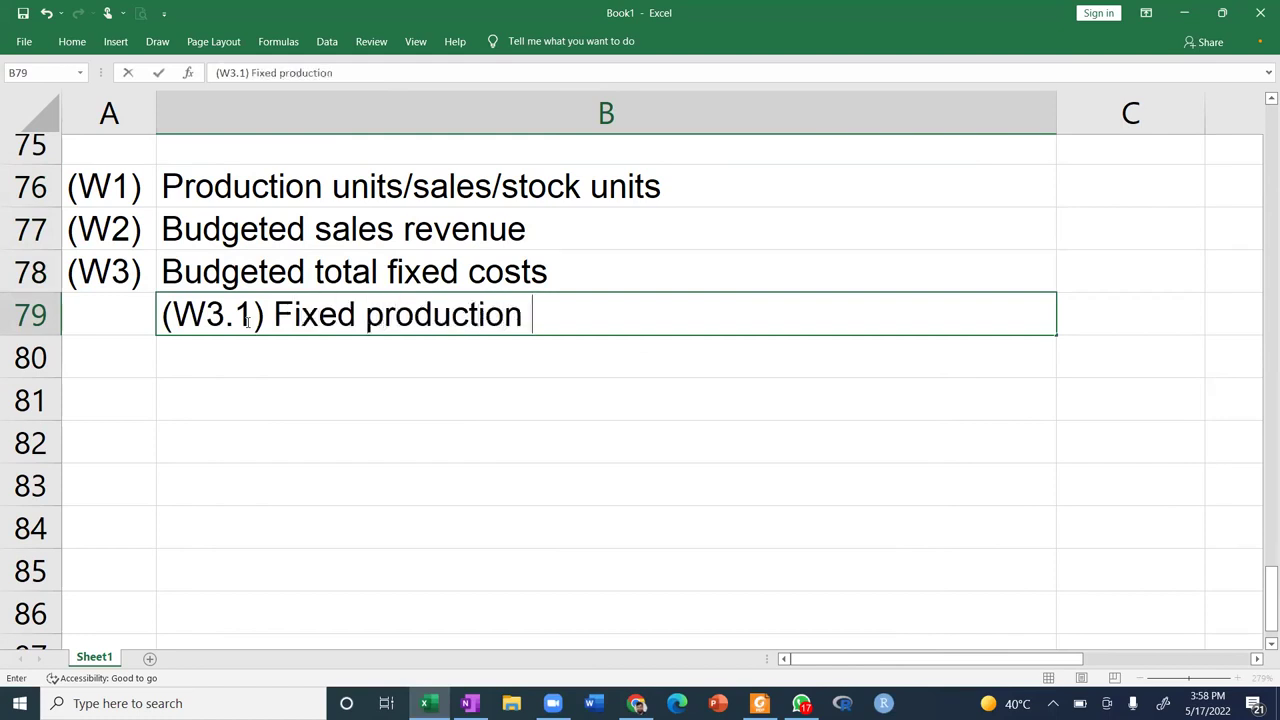
pyautogui.write('overheads (')
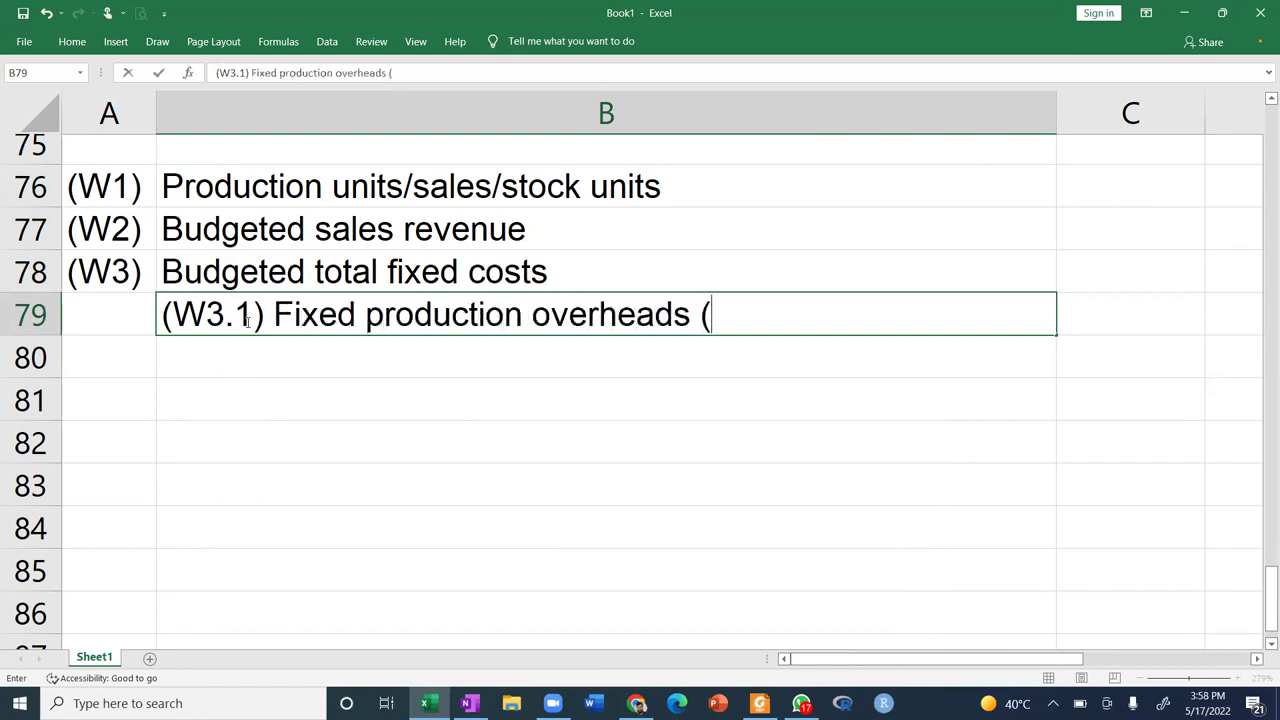
pyautogui.write('including dep)')
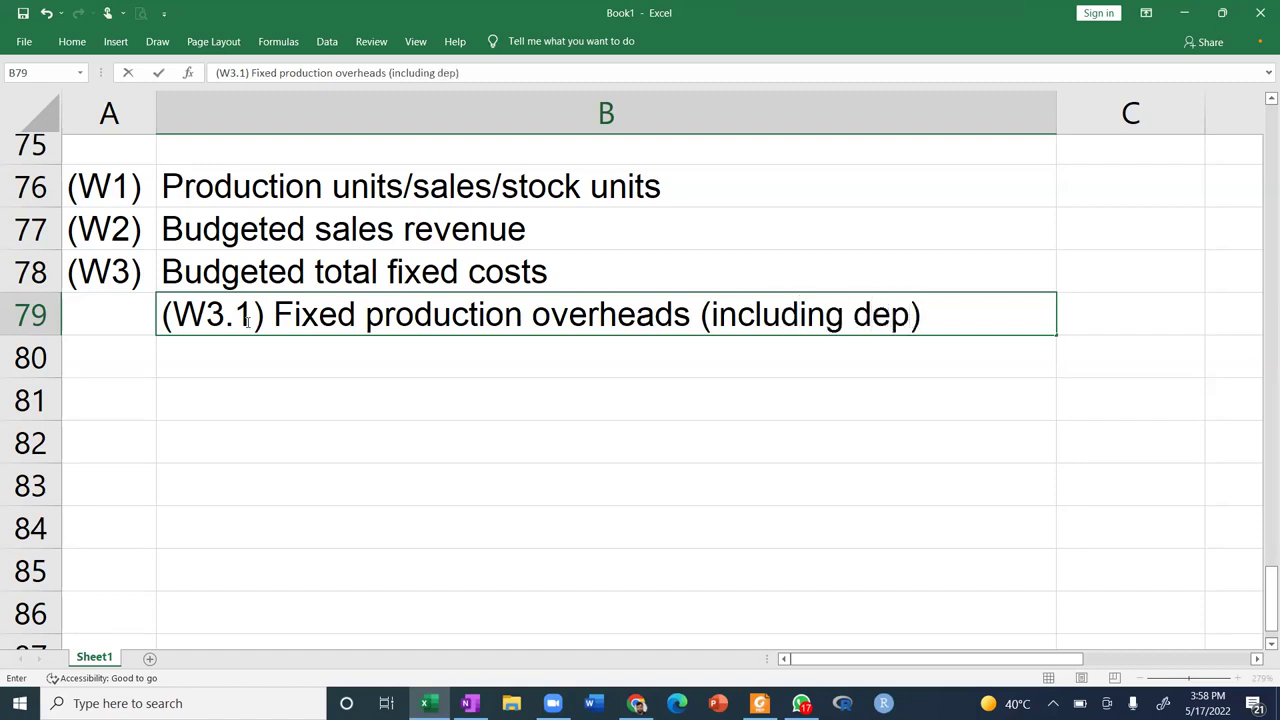
pyautogui.press('Return')
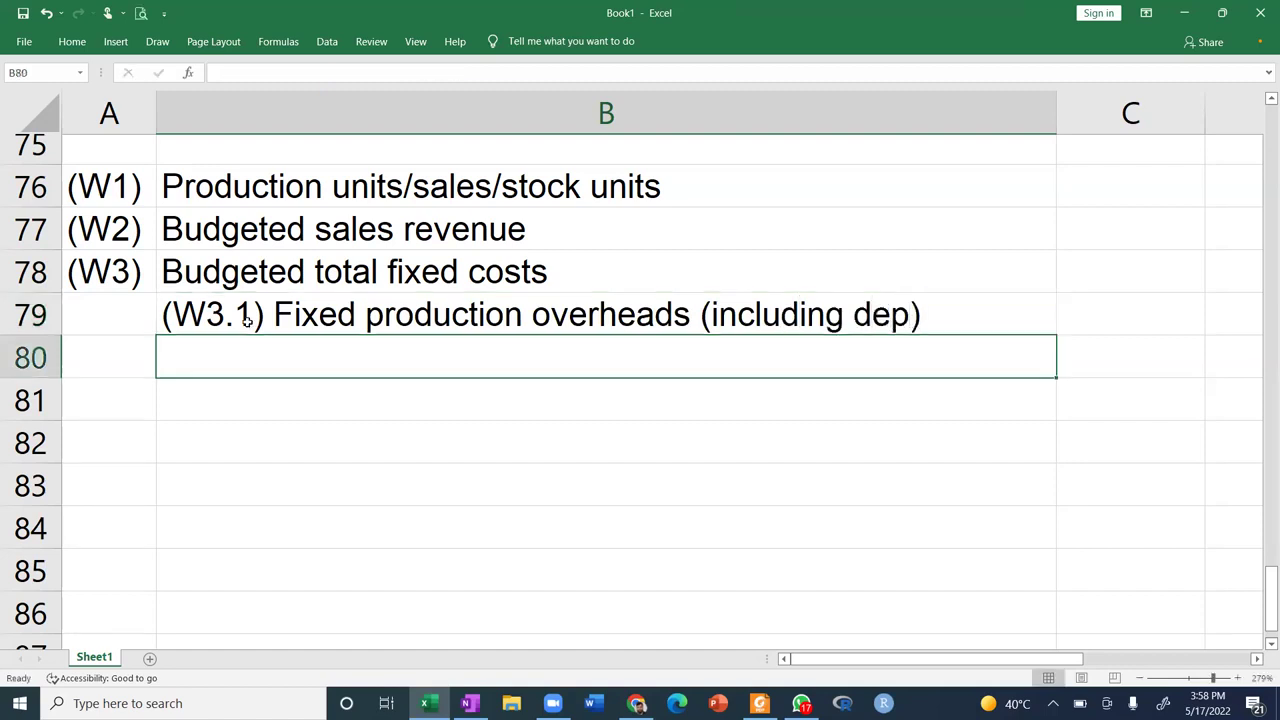
# Enter the sub-working "(W3.2) Fixed selling and marketing cost (including dep)" in B80.
pyautogui.write('(W3.2')
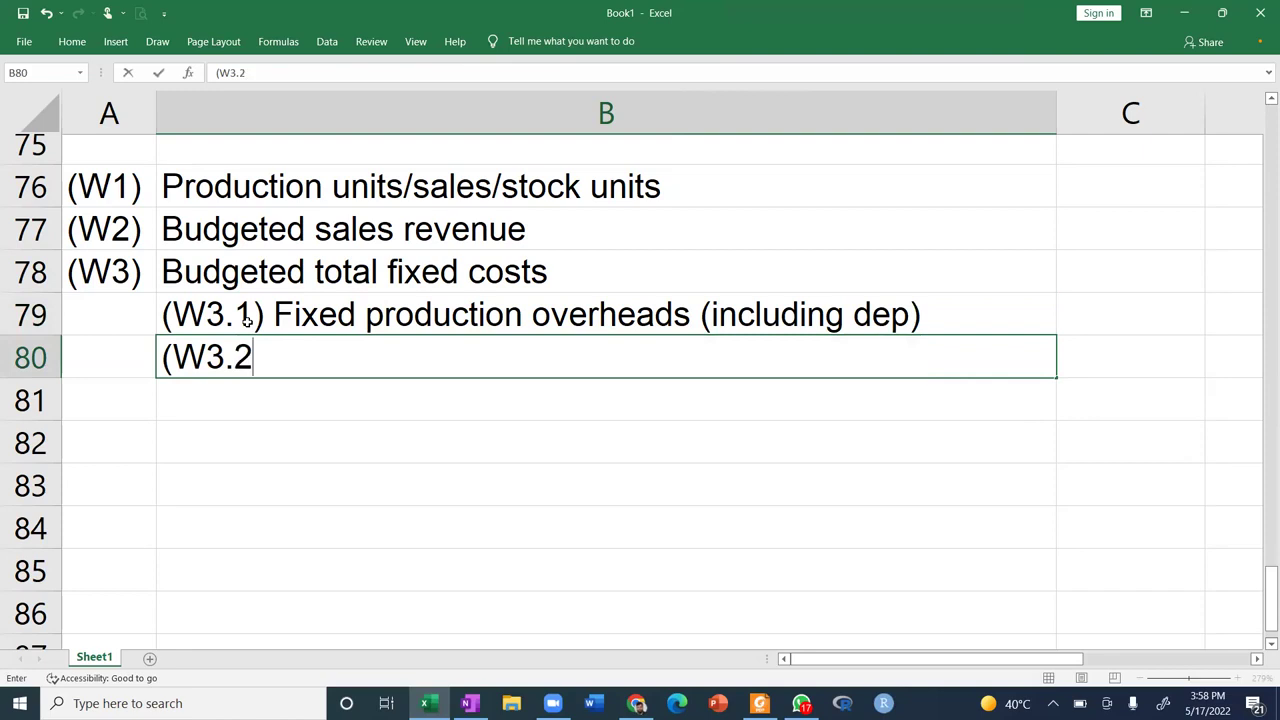
pyautogui.write(') Fixed')
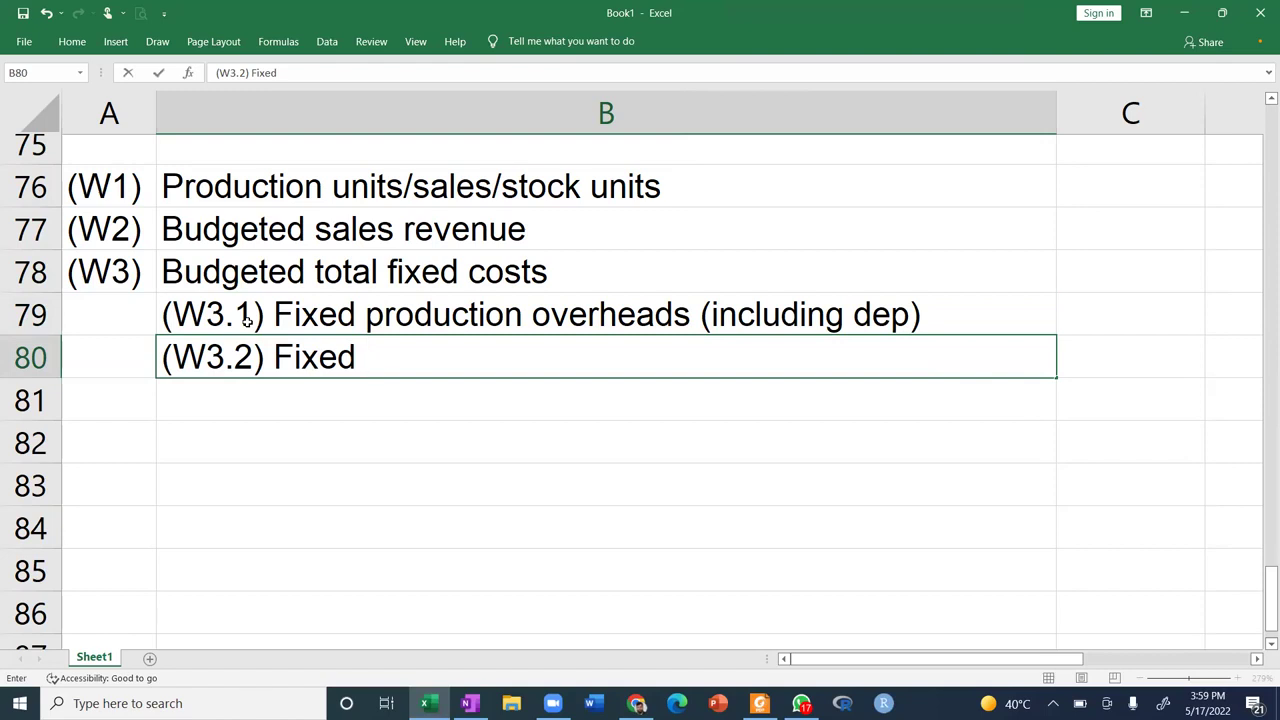
pyautogui.write('selling and marketing d')
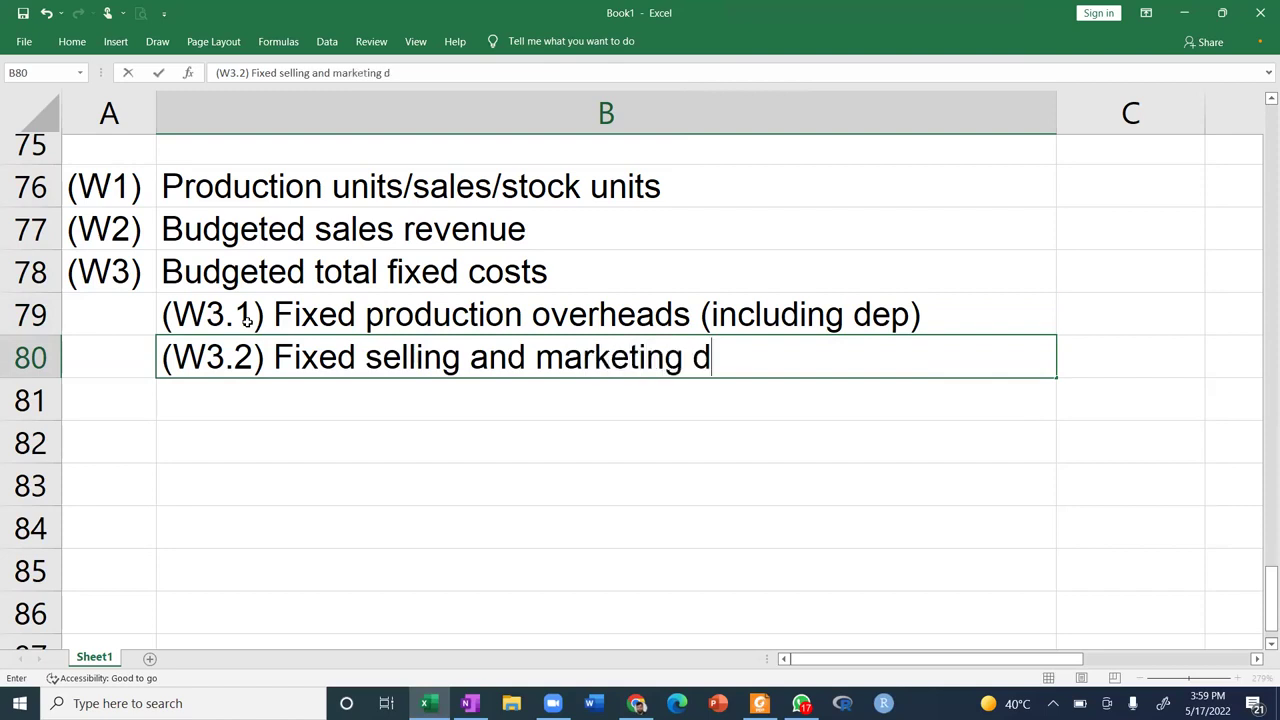
pyautogui.press('BackSpace')
pyautogui.write('cost (including dep)')
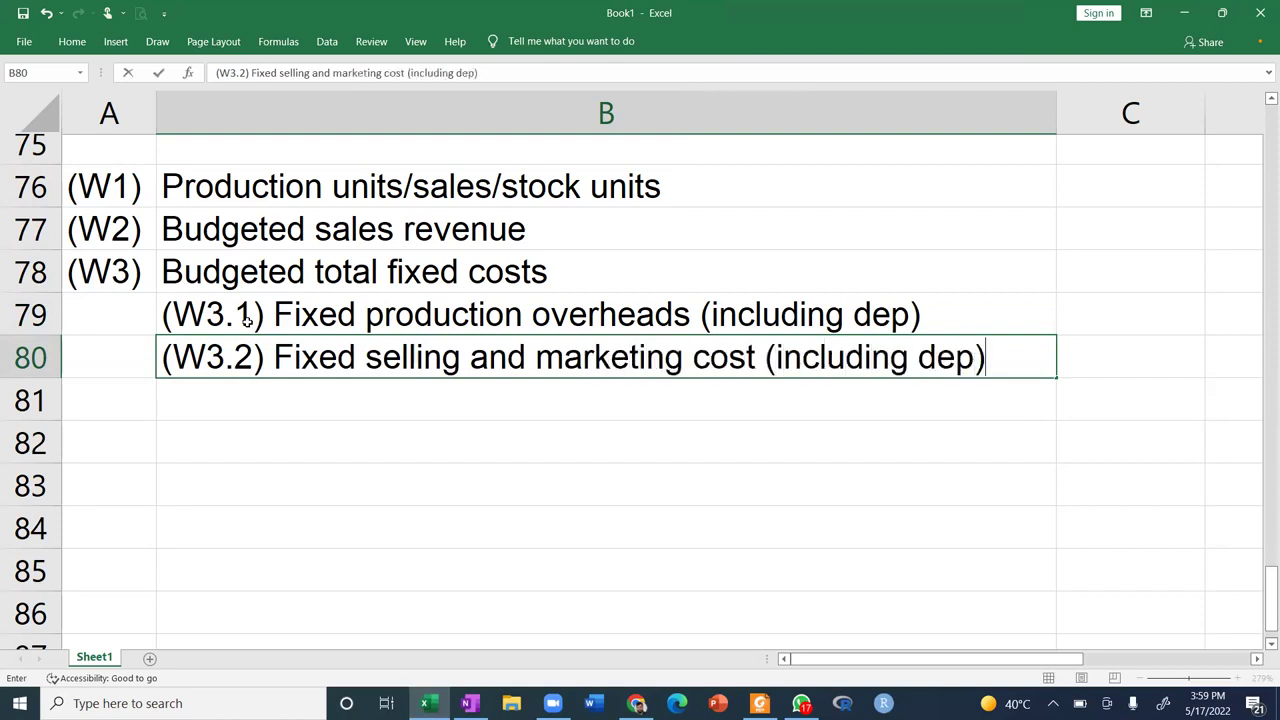
pyautogui.press('Return')
# Enter the sub-working "(W3.3) Fixed admin cost (including dep)" in B81.
pyautogui.write('(W')
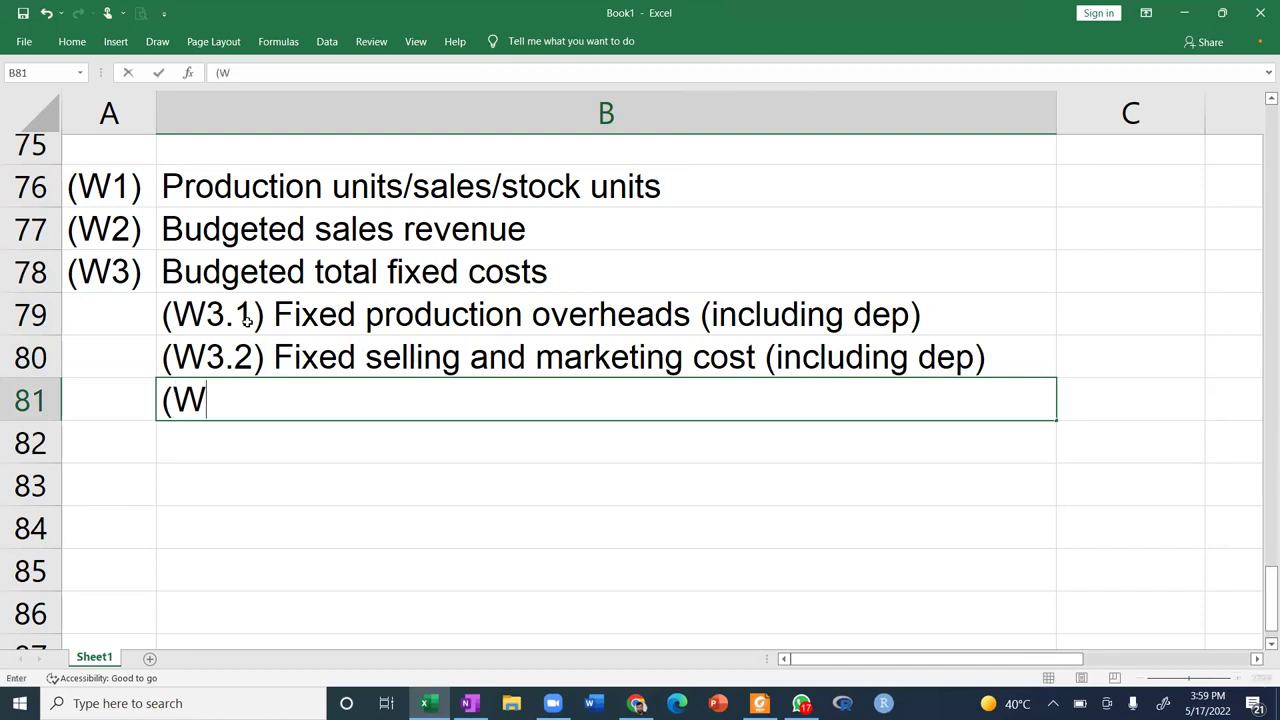
pyautogui.write('3.3) Fixed')
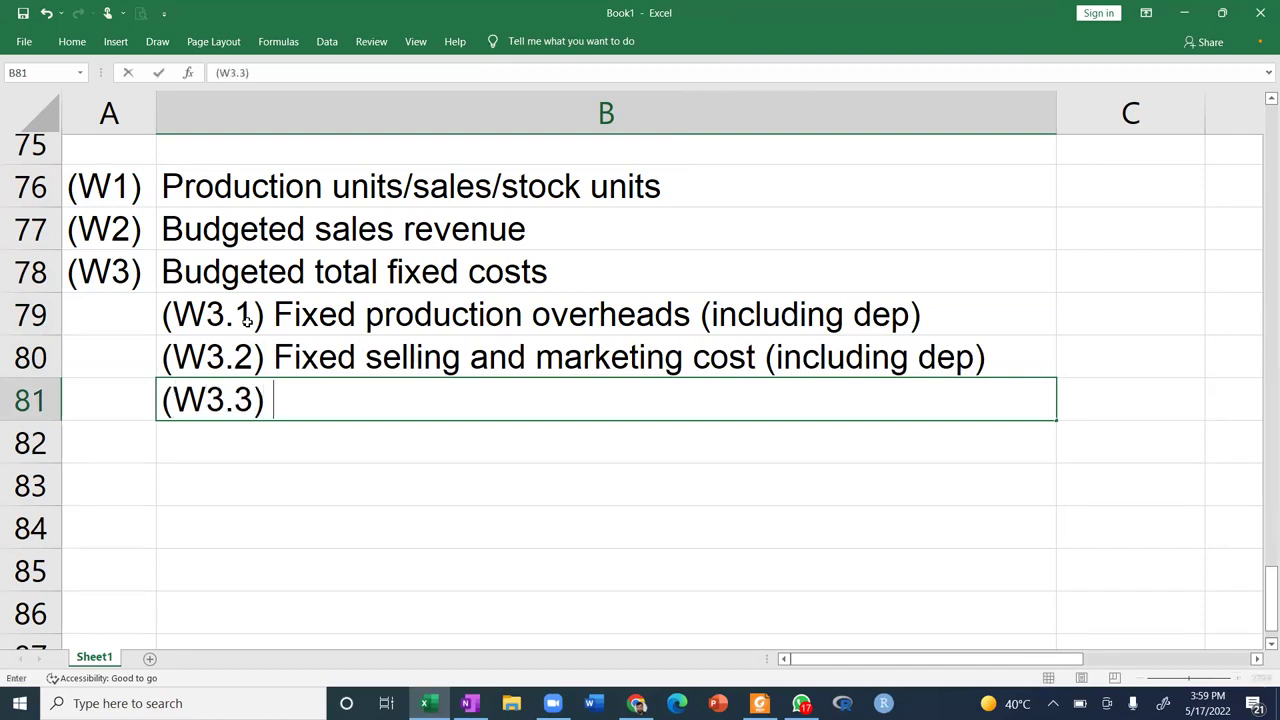
pyautogui.write(' admin cost ')
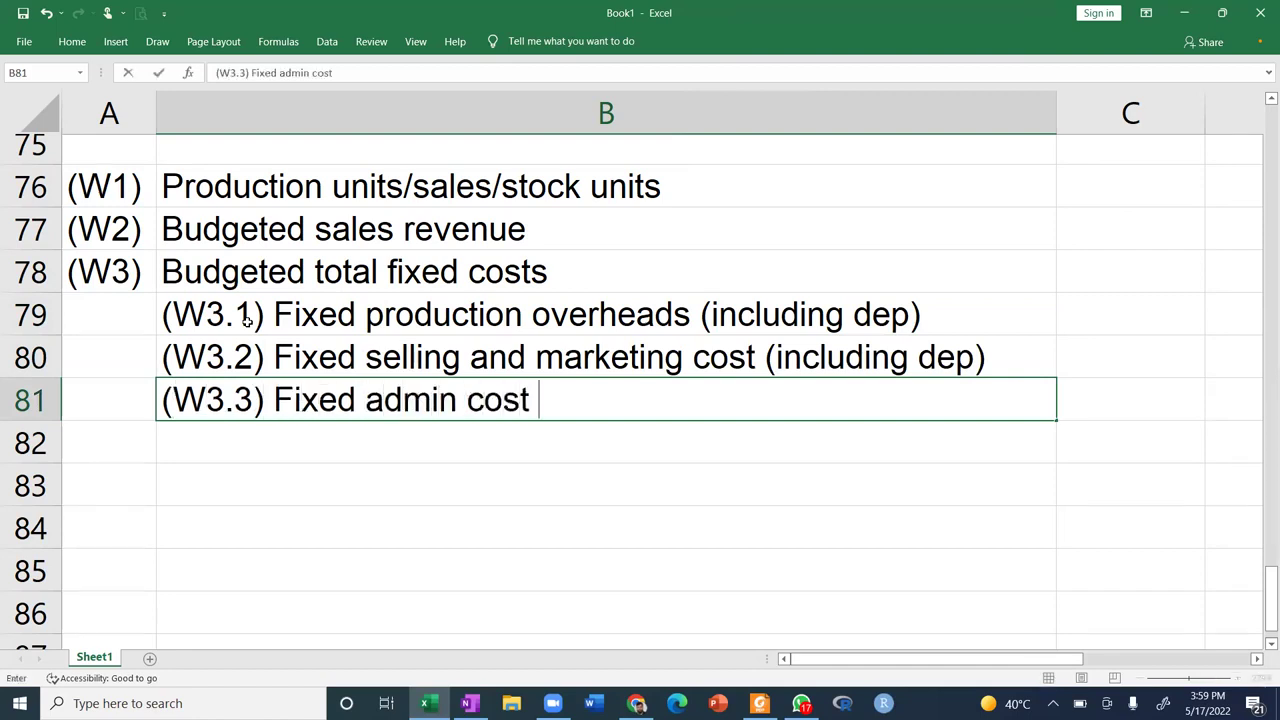
pyautogui.write('(including dep)')
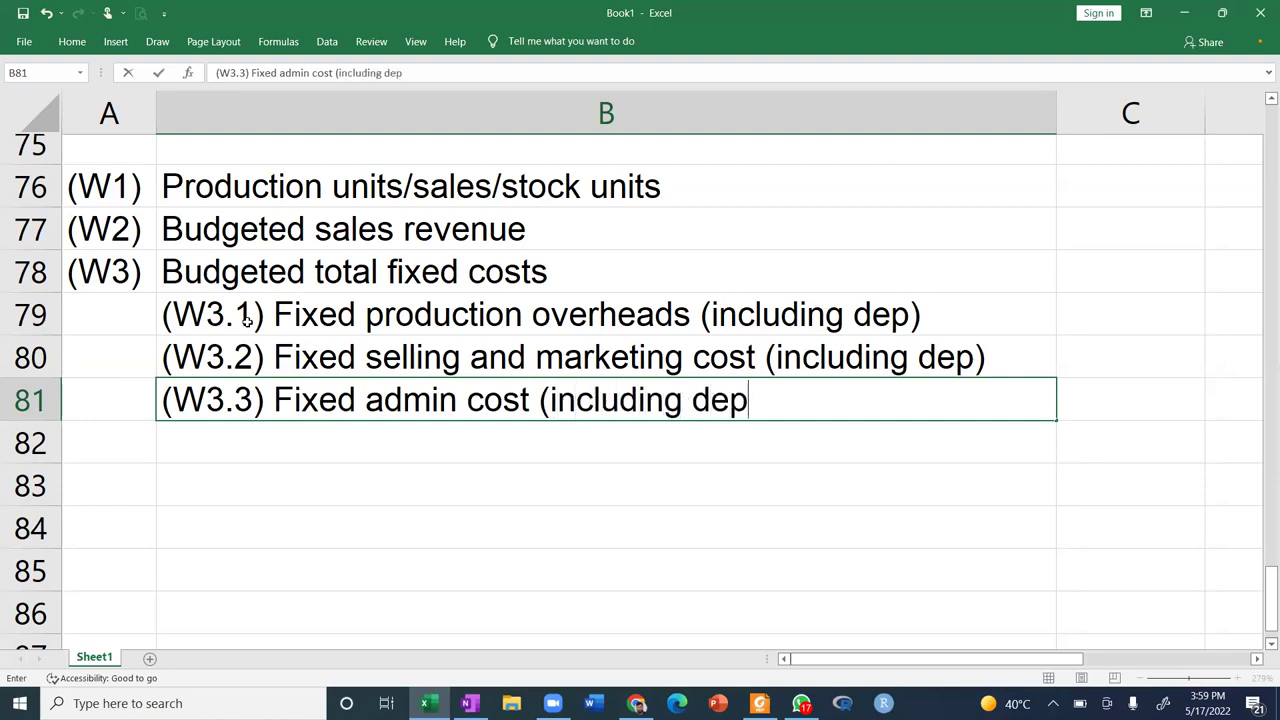
pyautogui.press('Up')
pyautogui.press('Up')
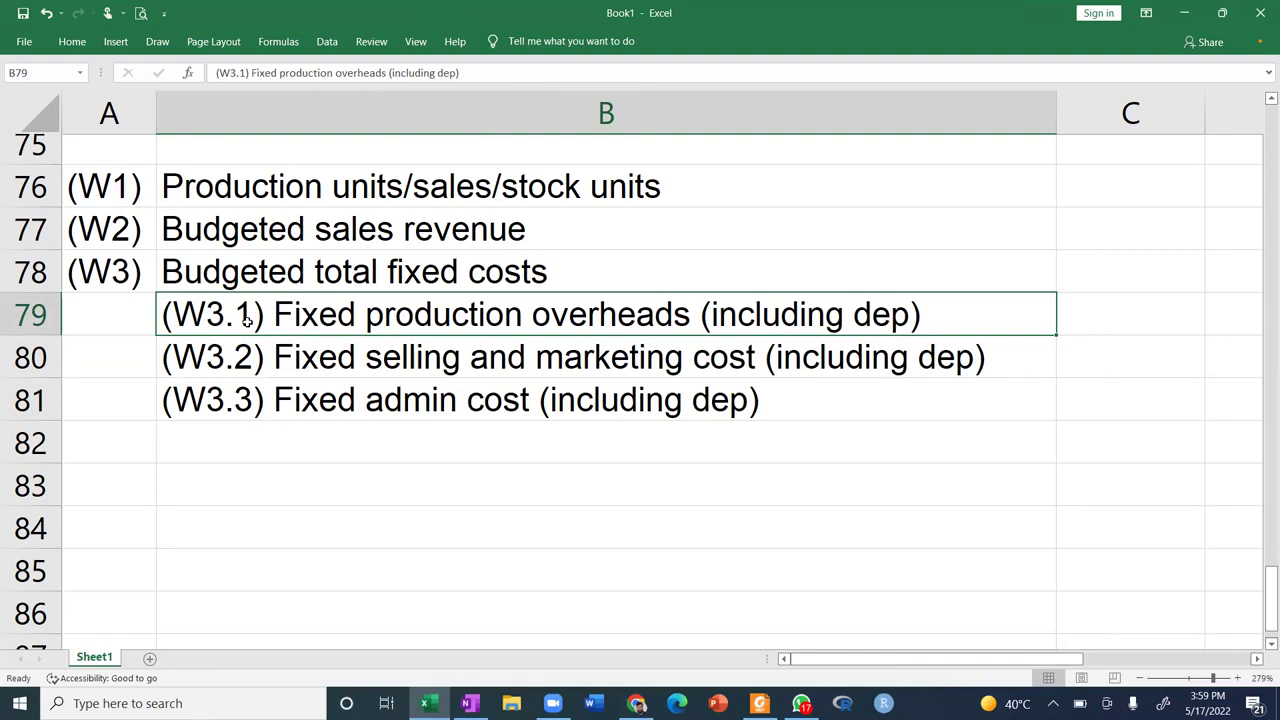
pyautogui.press('Down')
pyautogui.press('Down')
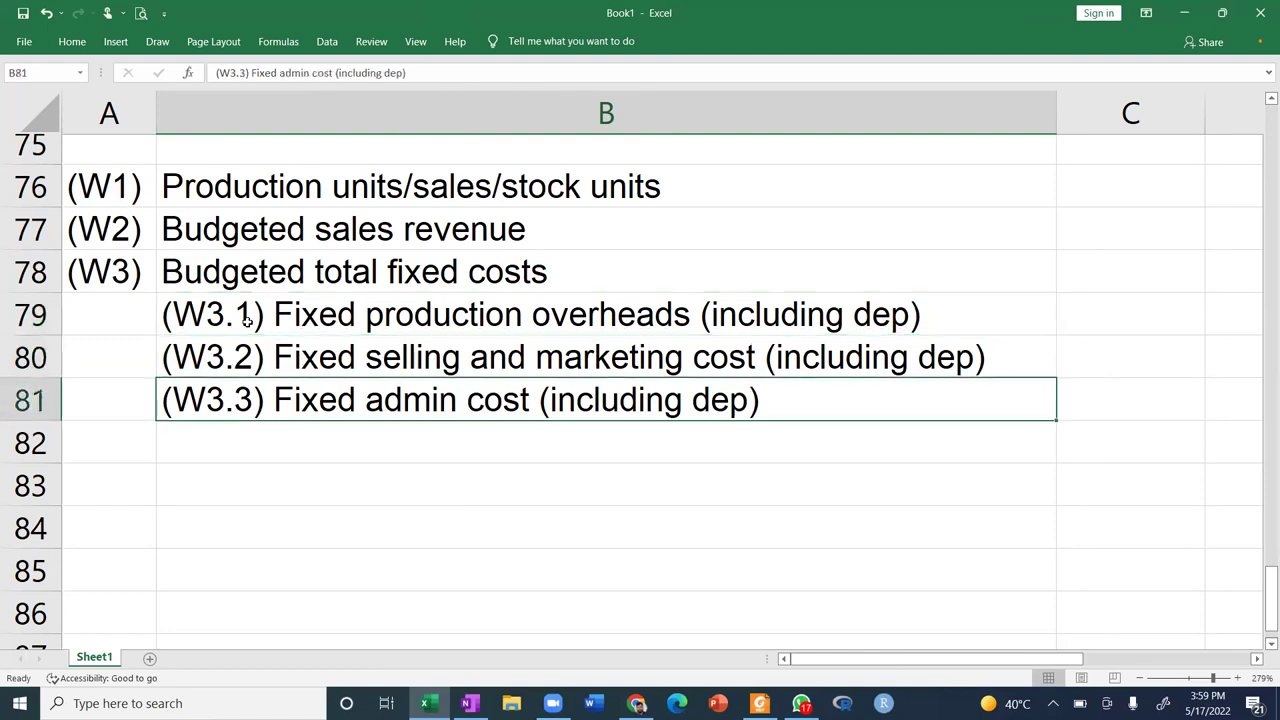
# Add working (W4) in row 82 with the label "Variable costs".
pyautogui.press('Down')
pyautogui.press('Left')
pyautogui.press('Down')
pyautogui.press('Up')
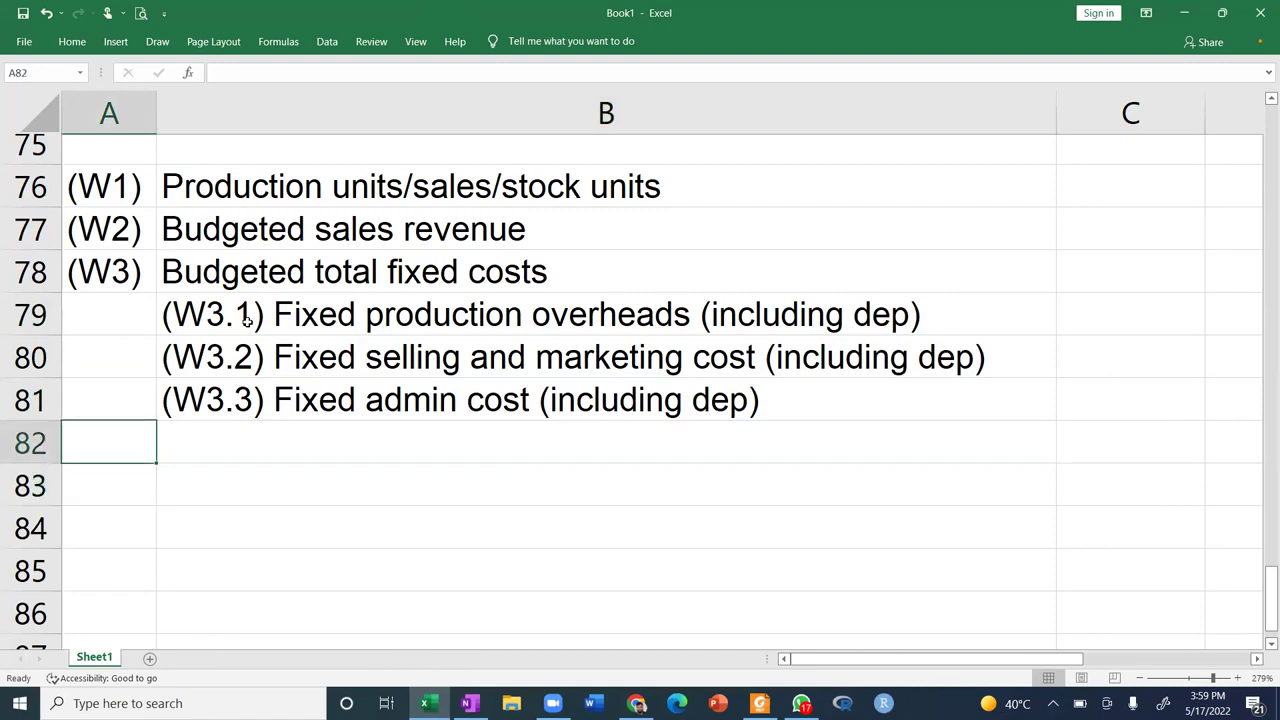
pyautogui.write('(W4)')
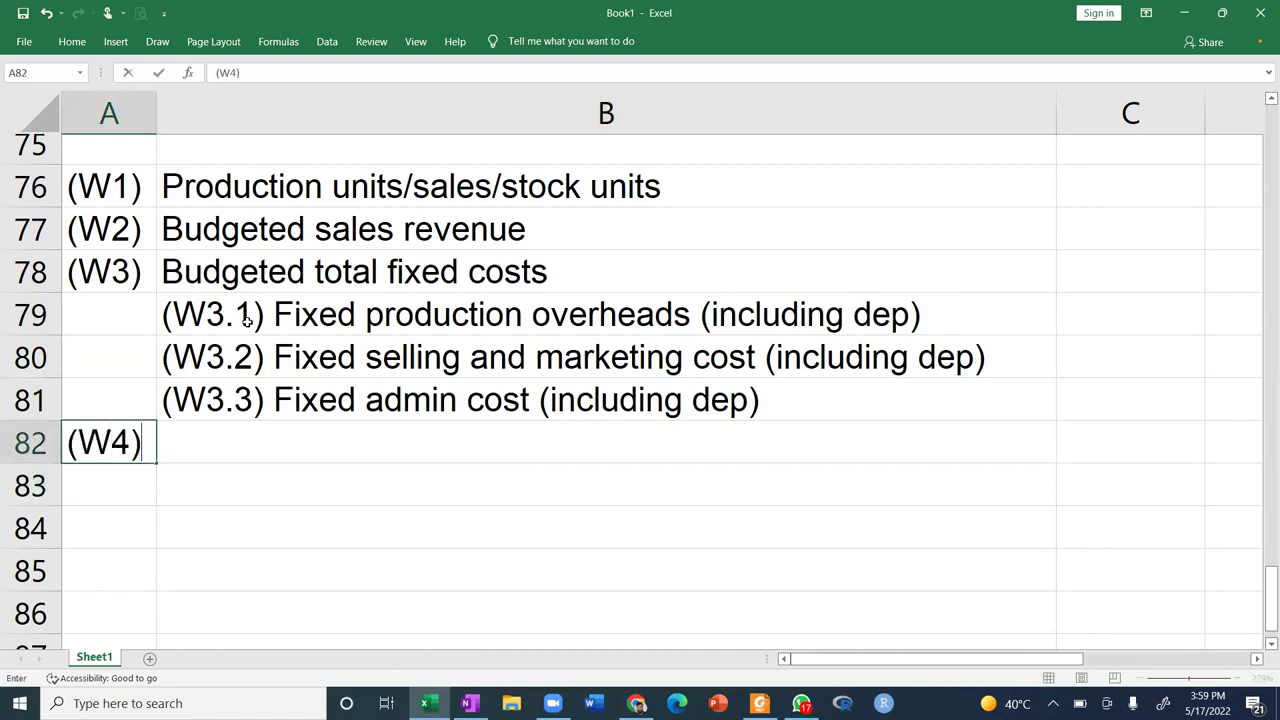
pyautogui.press('Tab')
pyautogui.write('Variable costs')
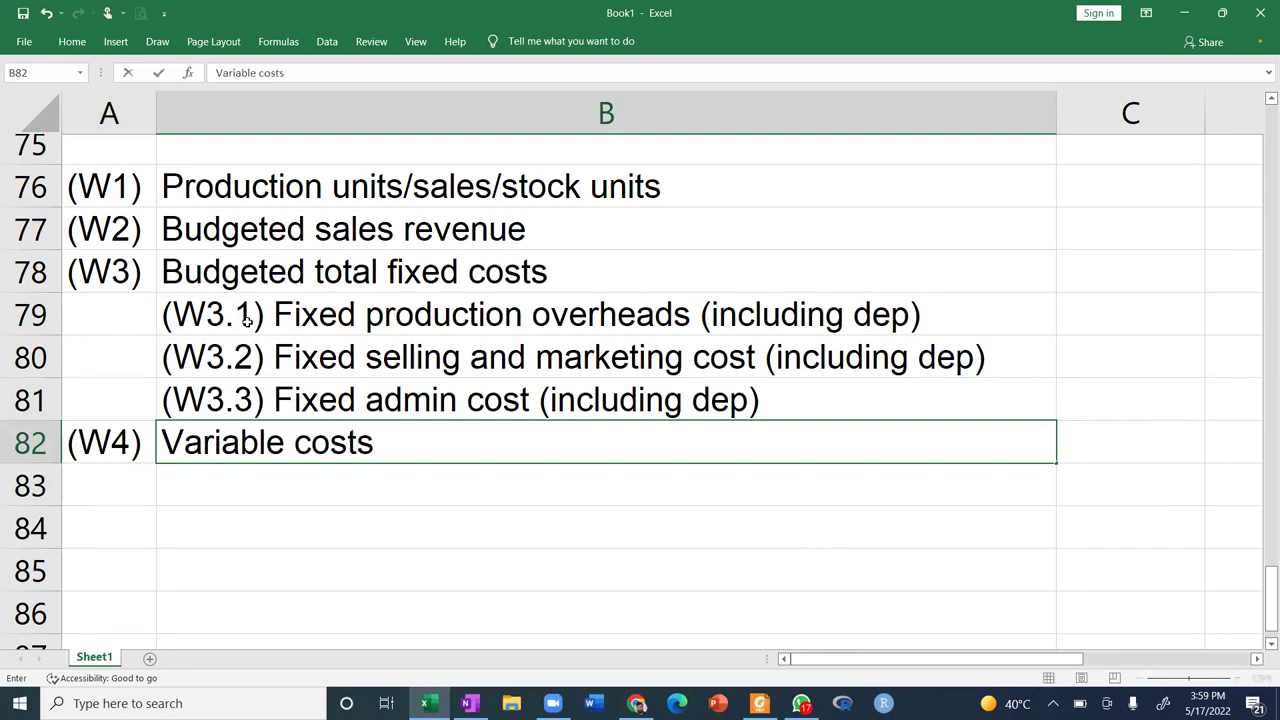
pyautogui.press('Return')
# Underline the "Variable costs" heading in B82 and the "Budgeted total fixed costs" heading in B78.
pyautogui.press('Up')
pyautogui.press('Right')
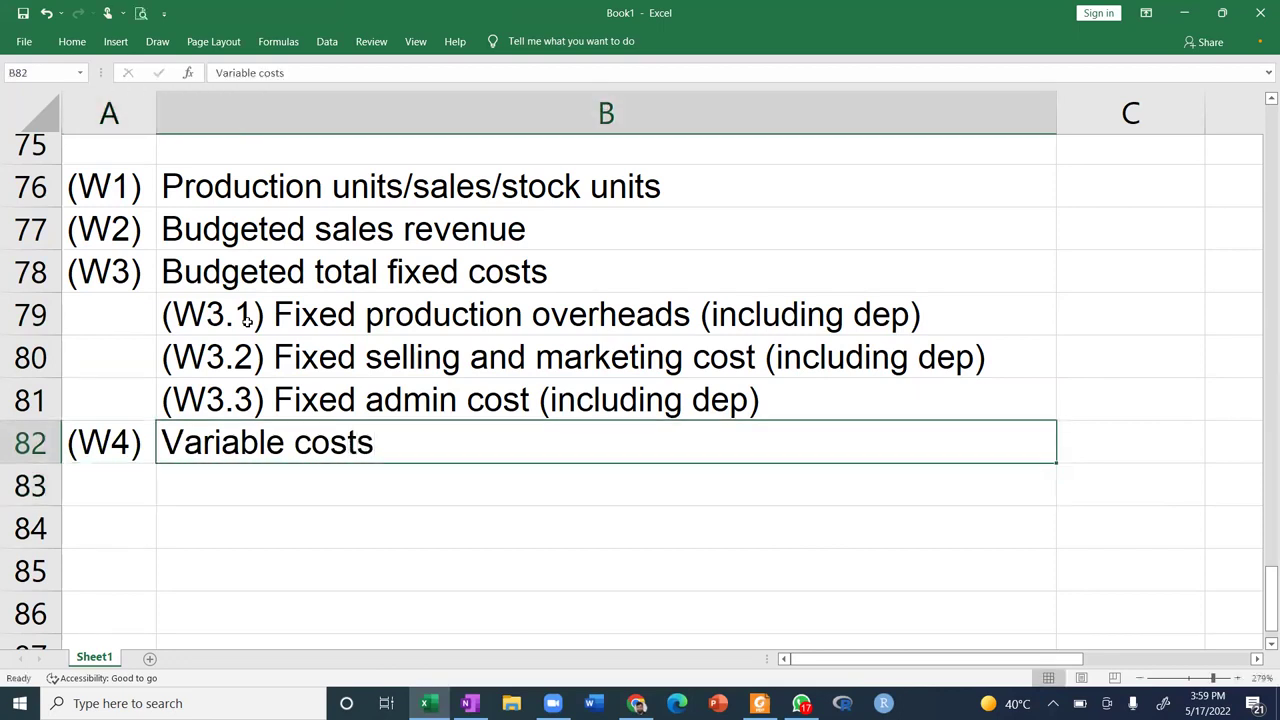
pyautogui.hotkey('ctrl', 'u')
pyautogui.press('Up')
pyautogui.press('Up')
pyautogui.press('Up')
pyautogui.press('Up')
pyautogui.hotkey('ctrl', 'u')
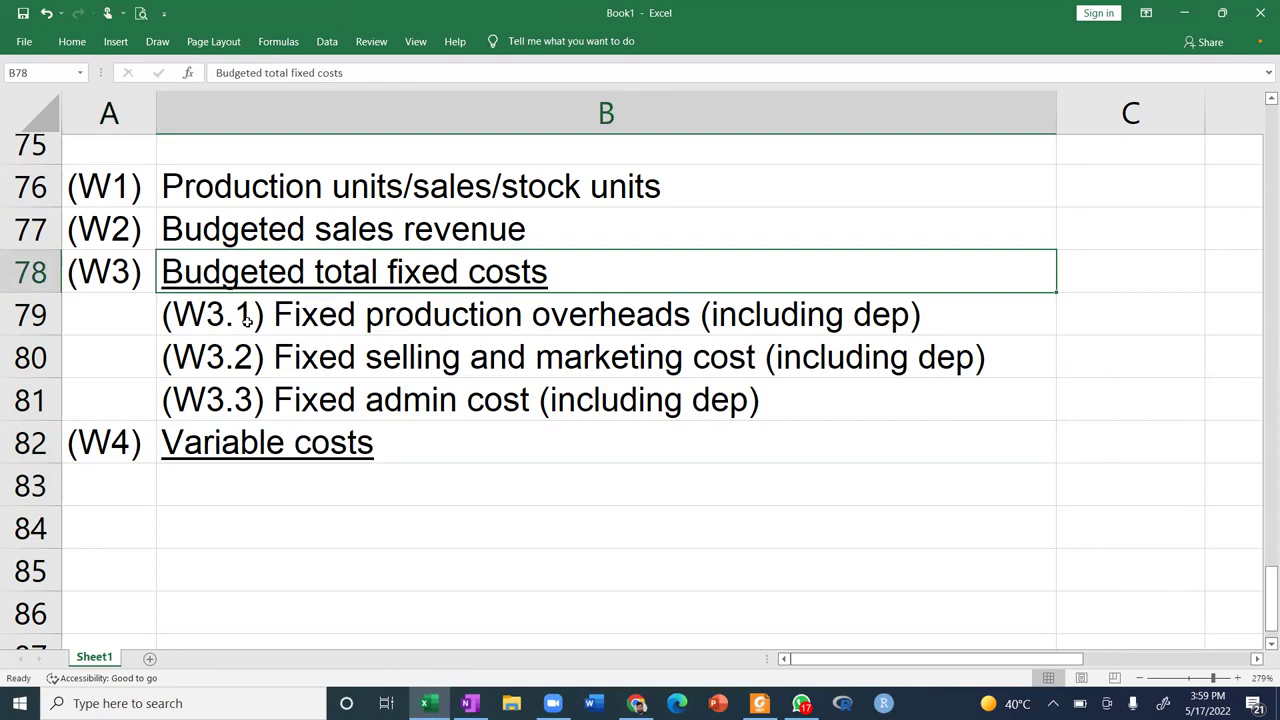
# Enter "Direct material usage cost" in B83 as the first item under the "Variable costs" heading.
pyautogui.press('Down')
pyautogui.press('Down')
pyautogui.press('Down')
pyautogui.press('Down')
pyautogui.press('Down')
pyautogui.write('Direc tm')
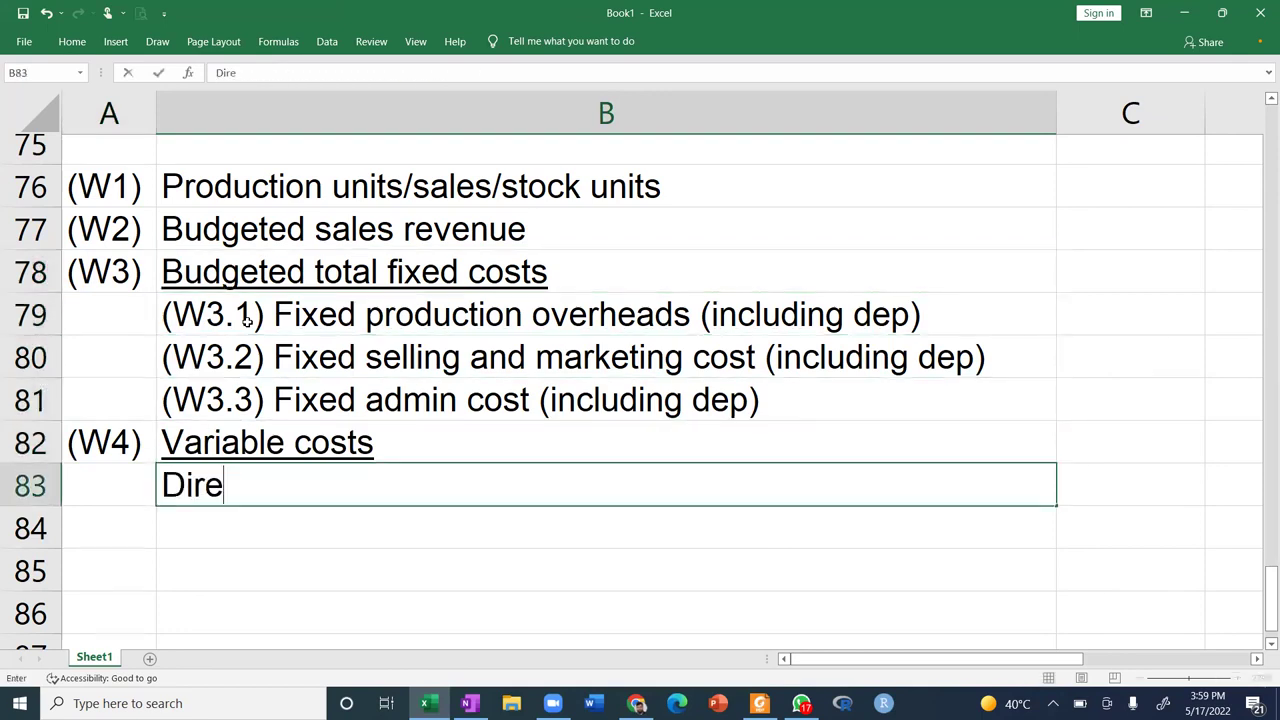
pyautogui.press('BackSpace')
pyautogui.press('BackSpace')
pyautogui.press('BackSpace')
pyautogui.write('t m')
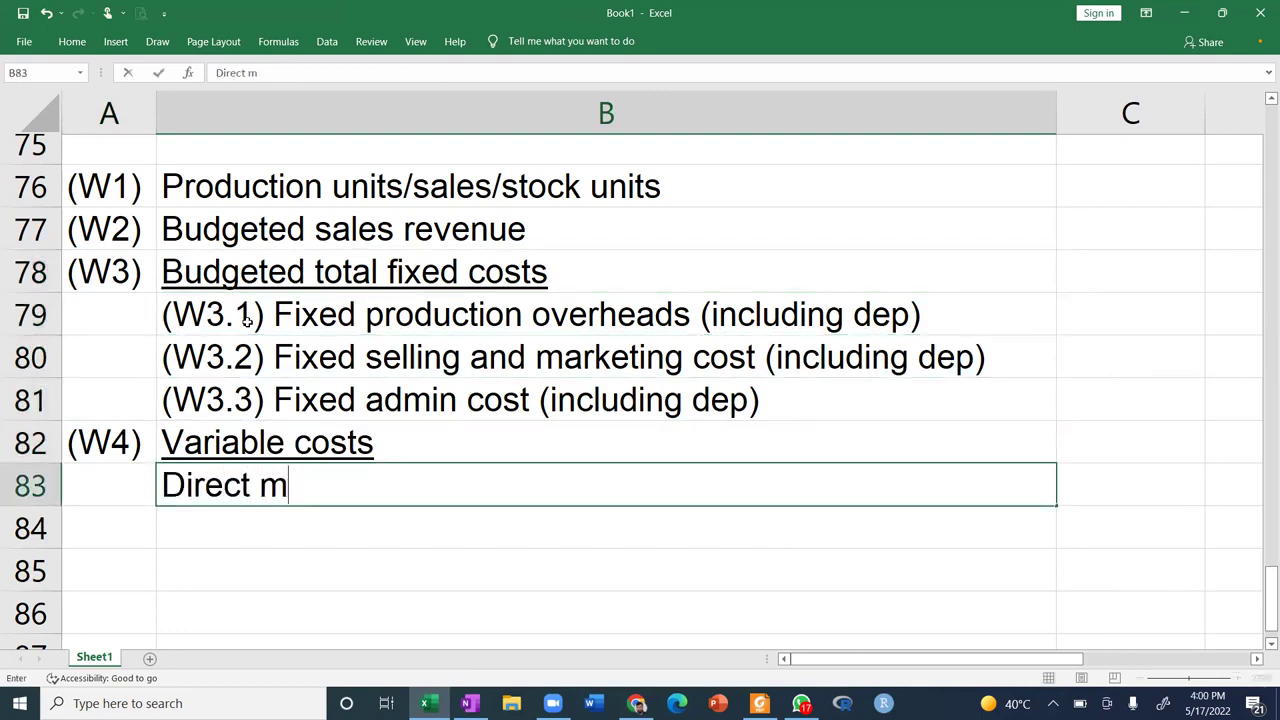
pyautogui.write('aterial usage cost')
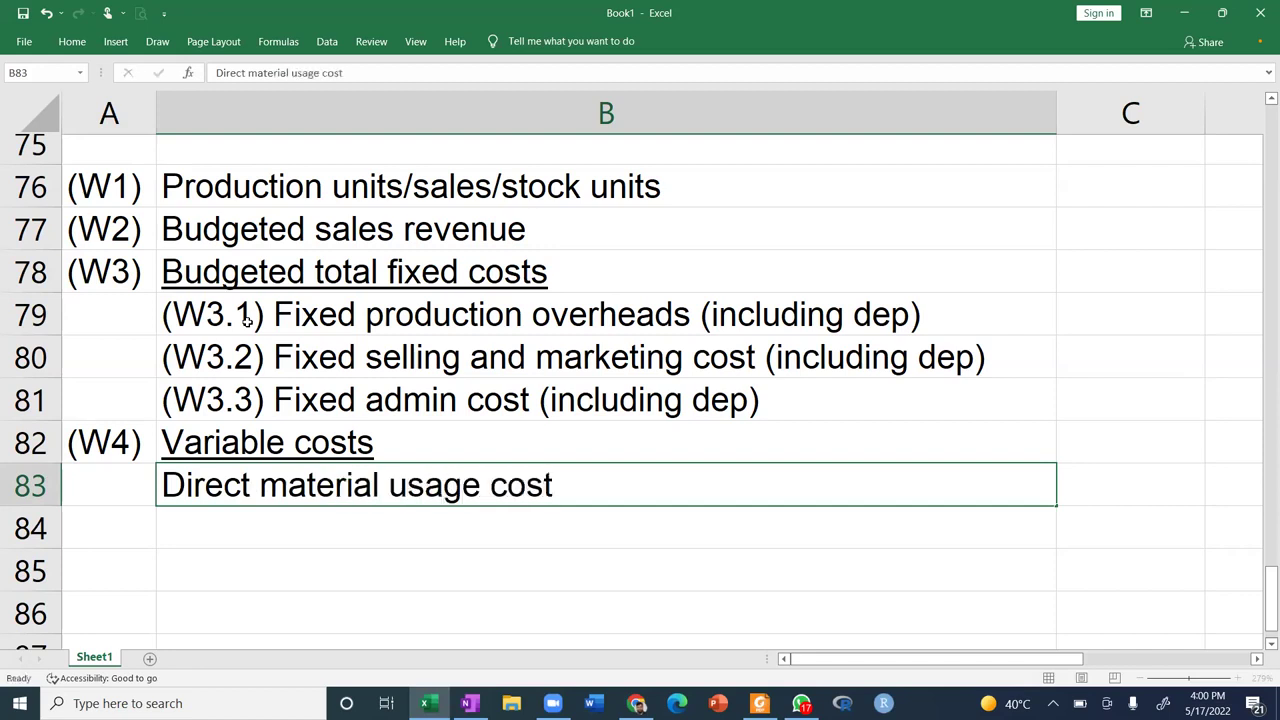
pyautogui.press('Return')
# List "Direct labour cost" in B84 and "Variable FOH cost" in B85.
pyautogui.write('Direct labour cost')
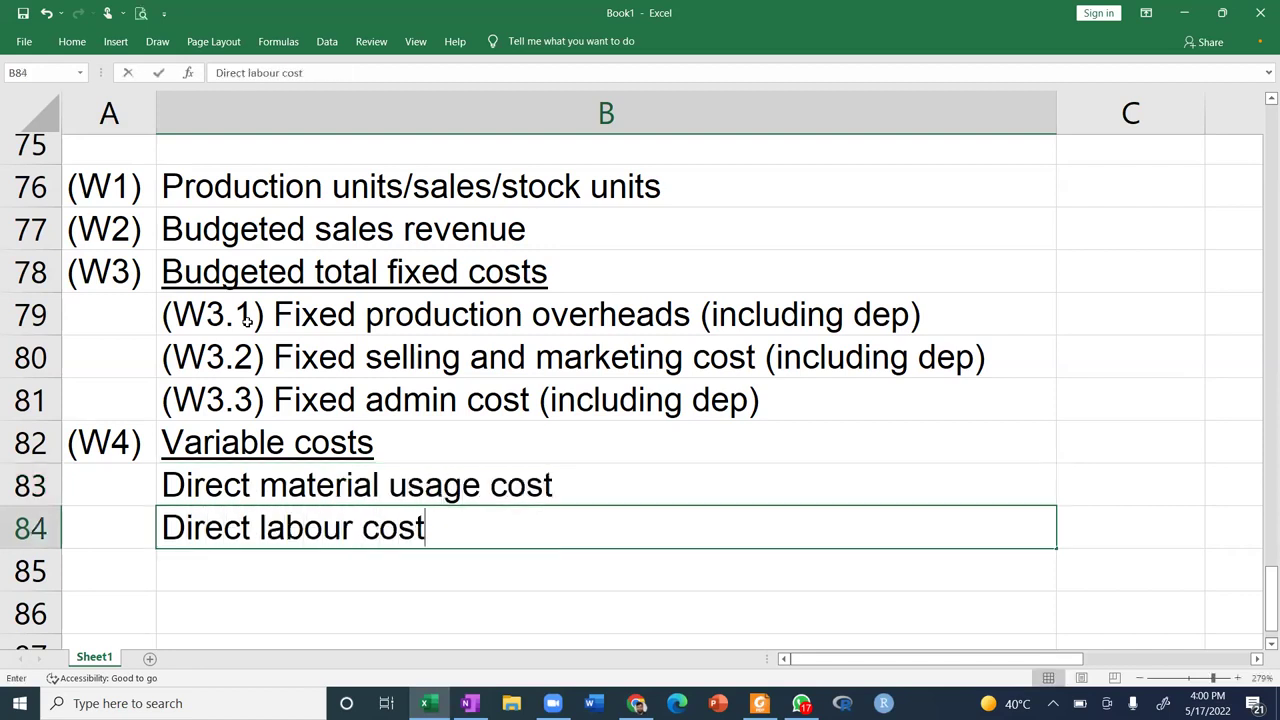
pyautogui.press('Return')
pyautogui.write('Variable FOH cost')
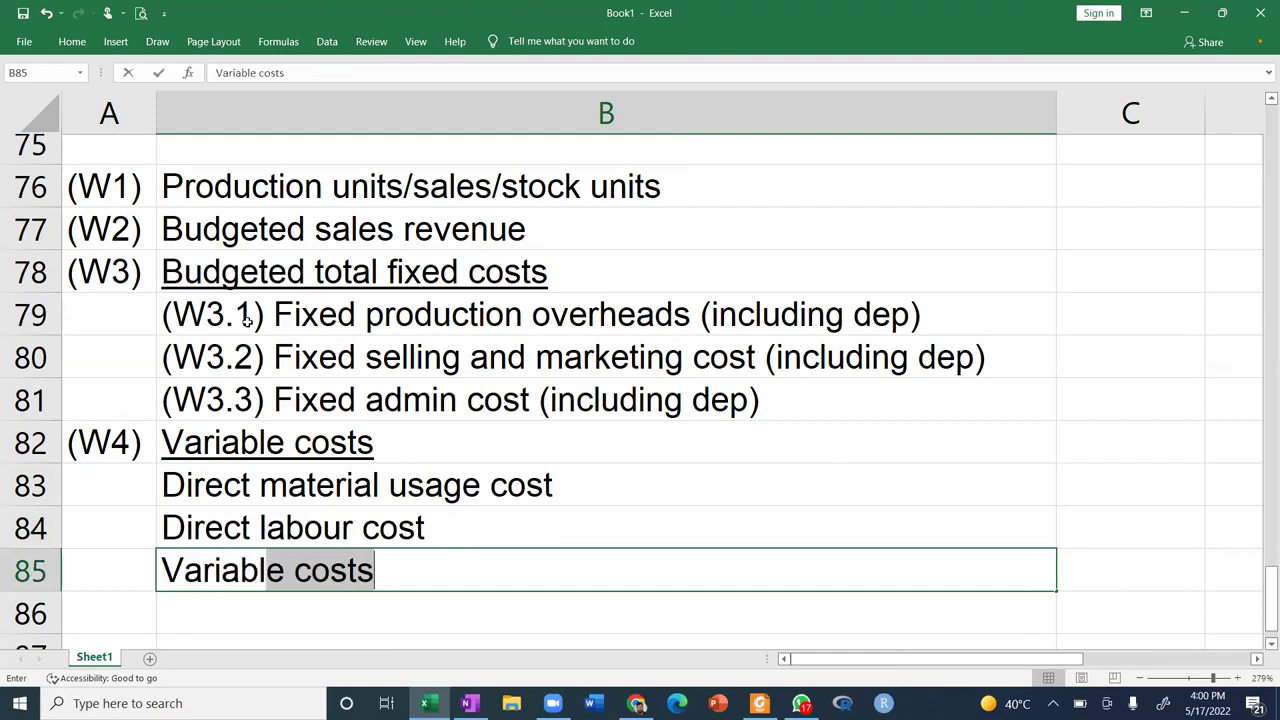
pyautogui.press('Return')
# Enter "Variable selling and marketing cost" in B86 as the last variable cost item.
pyautogui.write('Varia')
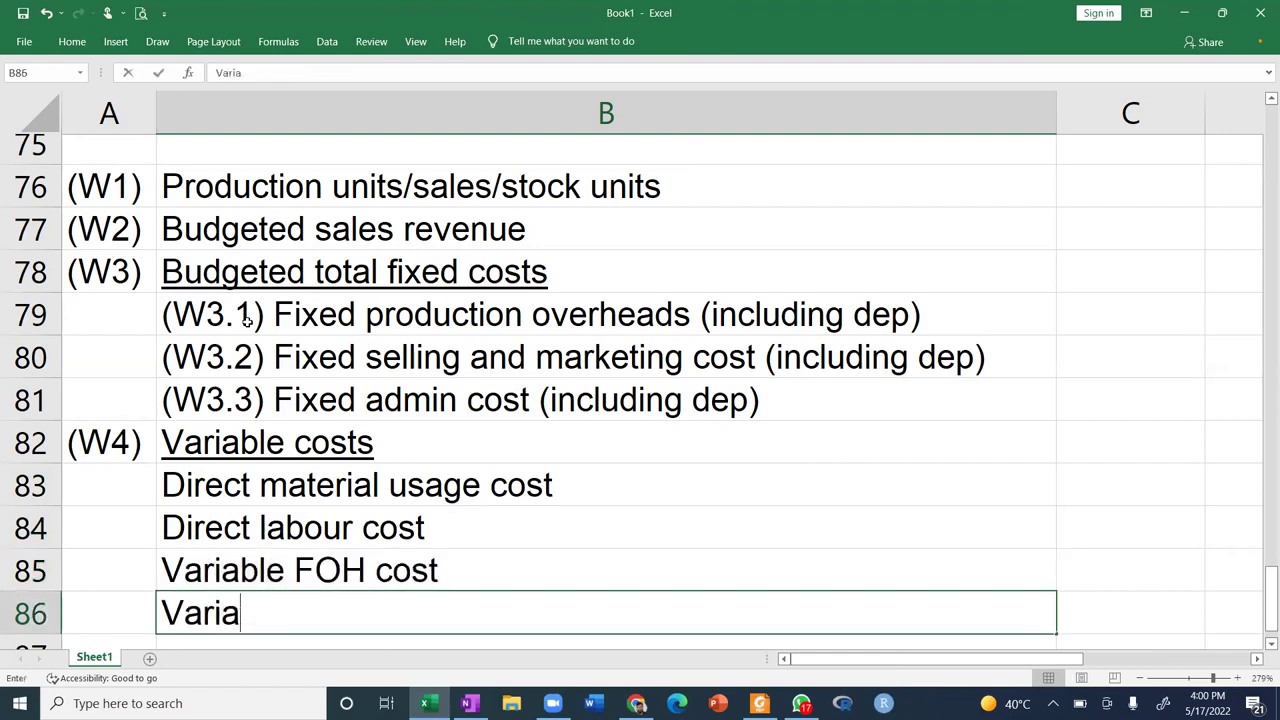
pyautogui.write('ble selling and marke')
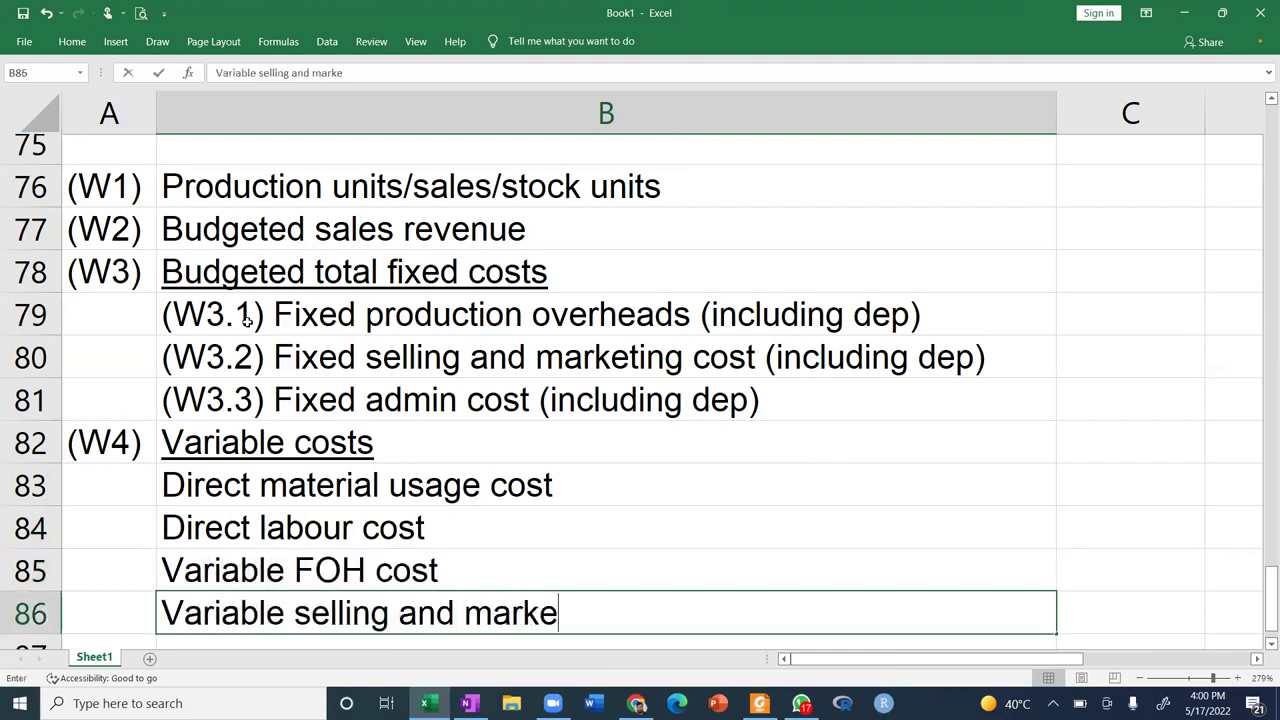
pyautogui.write('ting cost')
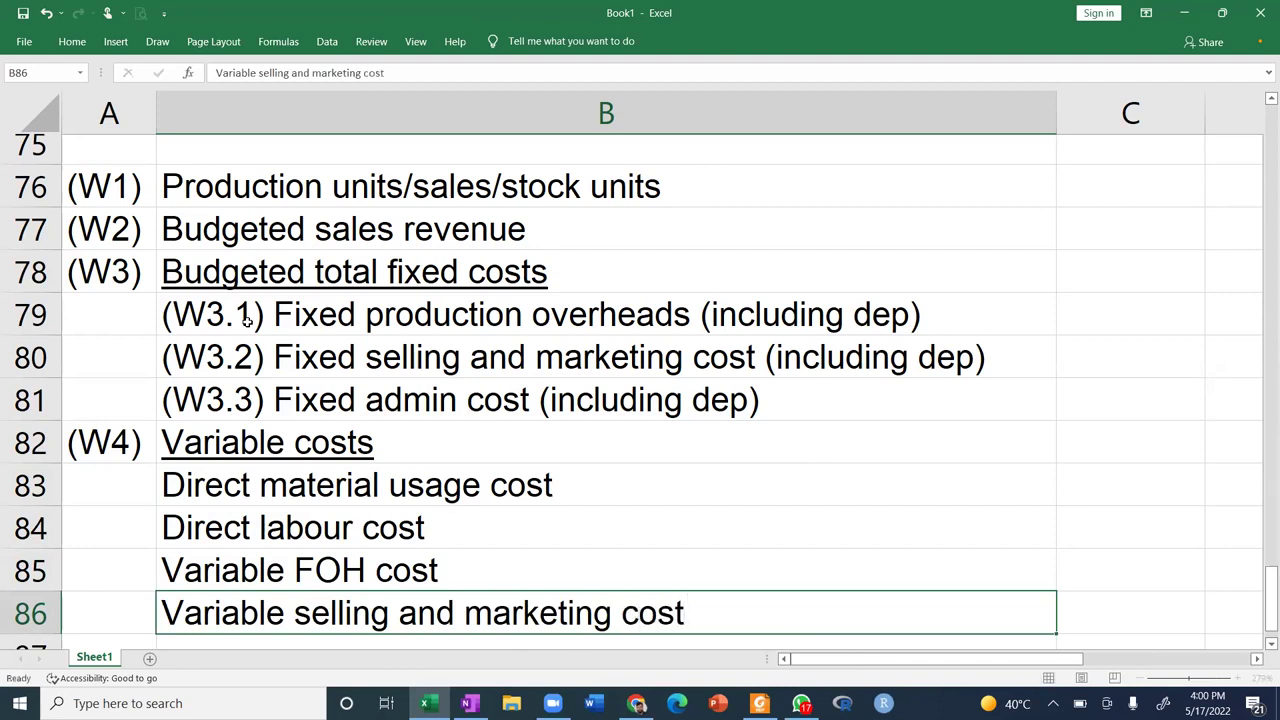
pyautogui.press('Return')
# Check the variable cost lines of the marginal costing statement against the items listed under working (W4).
pyautogui.scroll(-1, 247, 320)
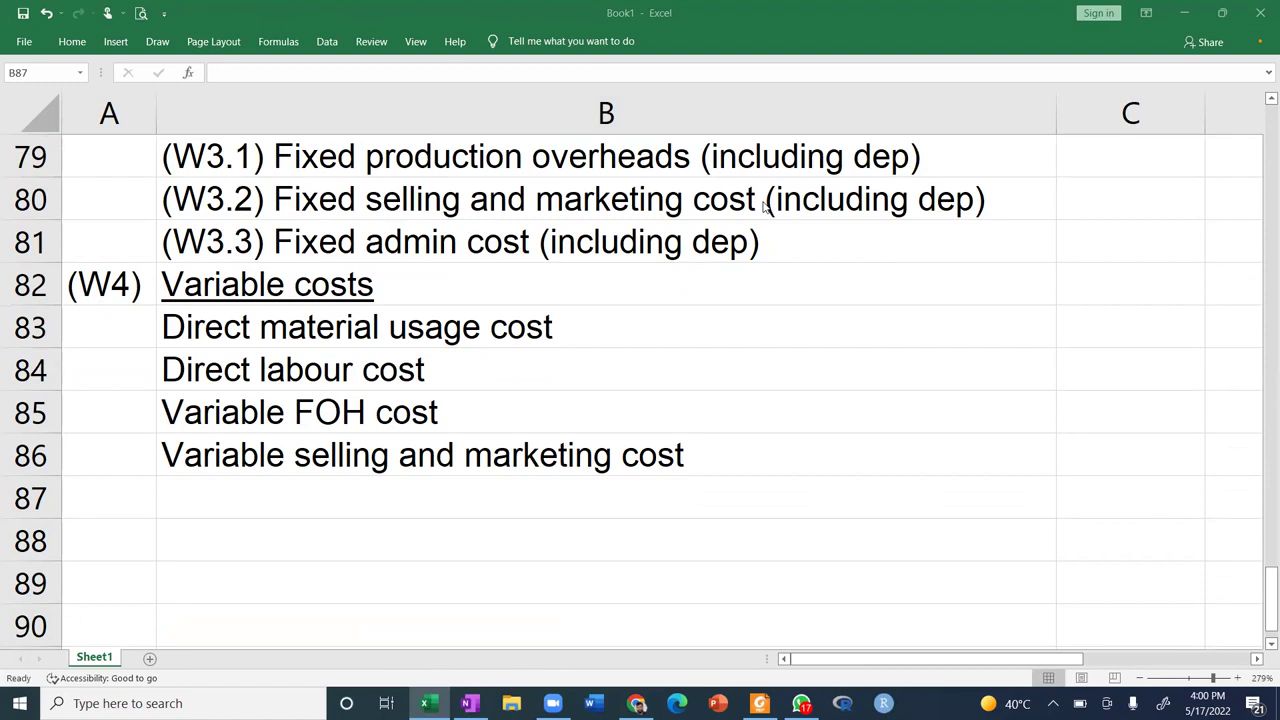
pyautogui.scroll(7, 763, 207)
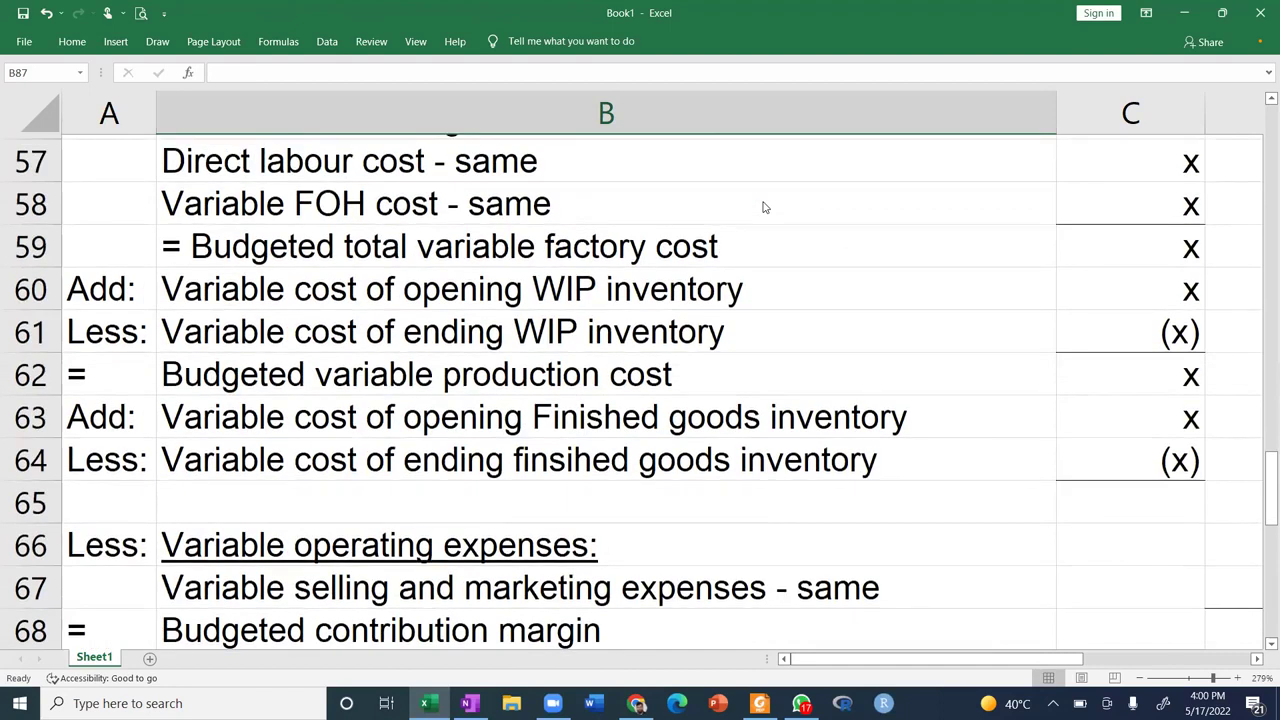
pyautogui.scroll(-6, 763, 207)
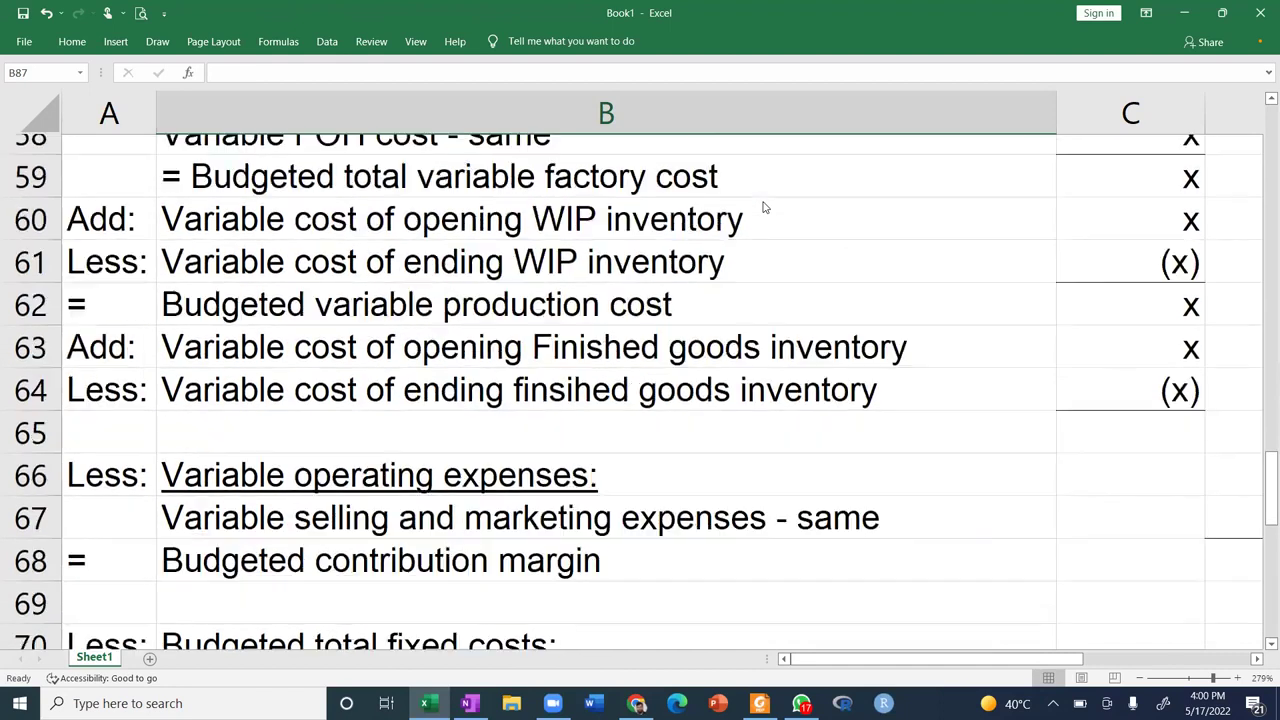
pyautogui.scroll(-1, 763, 207)
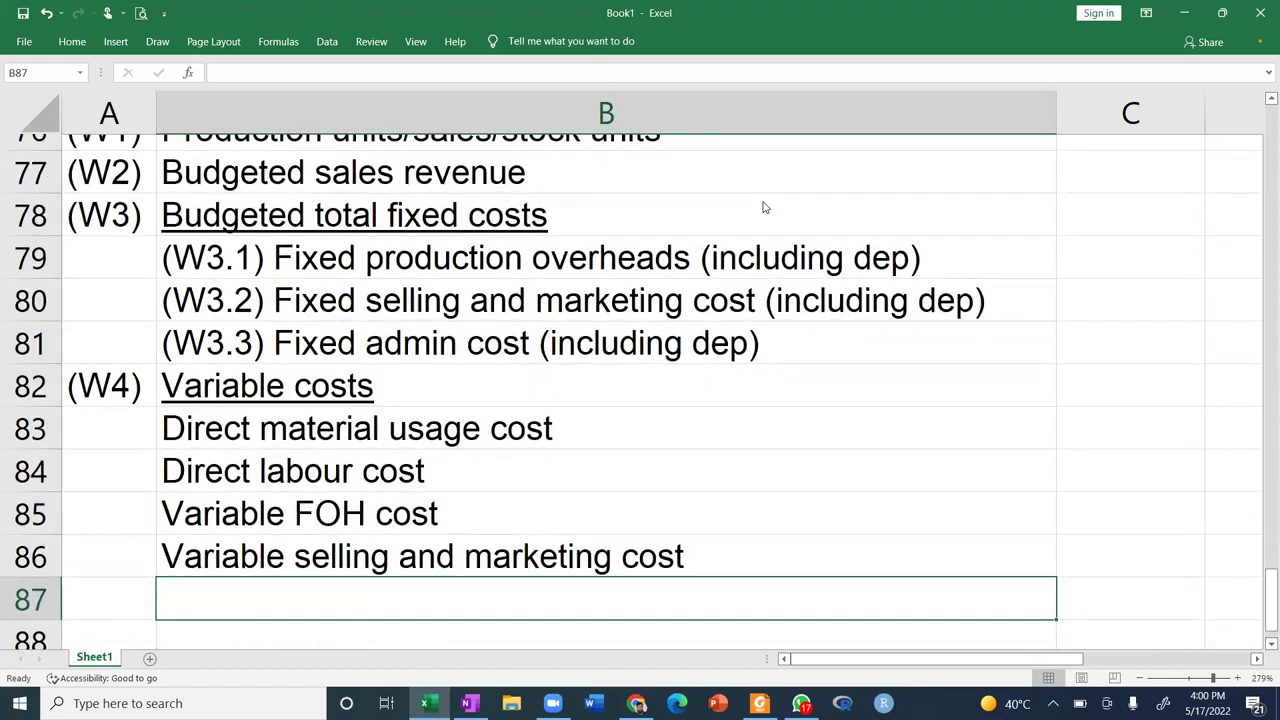
pyautogui.press('Left')
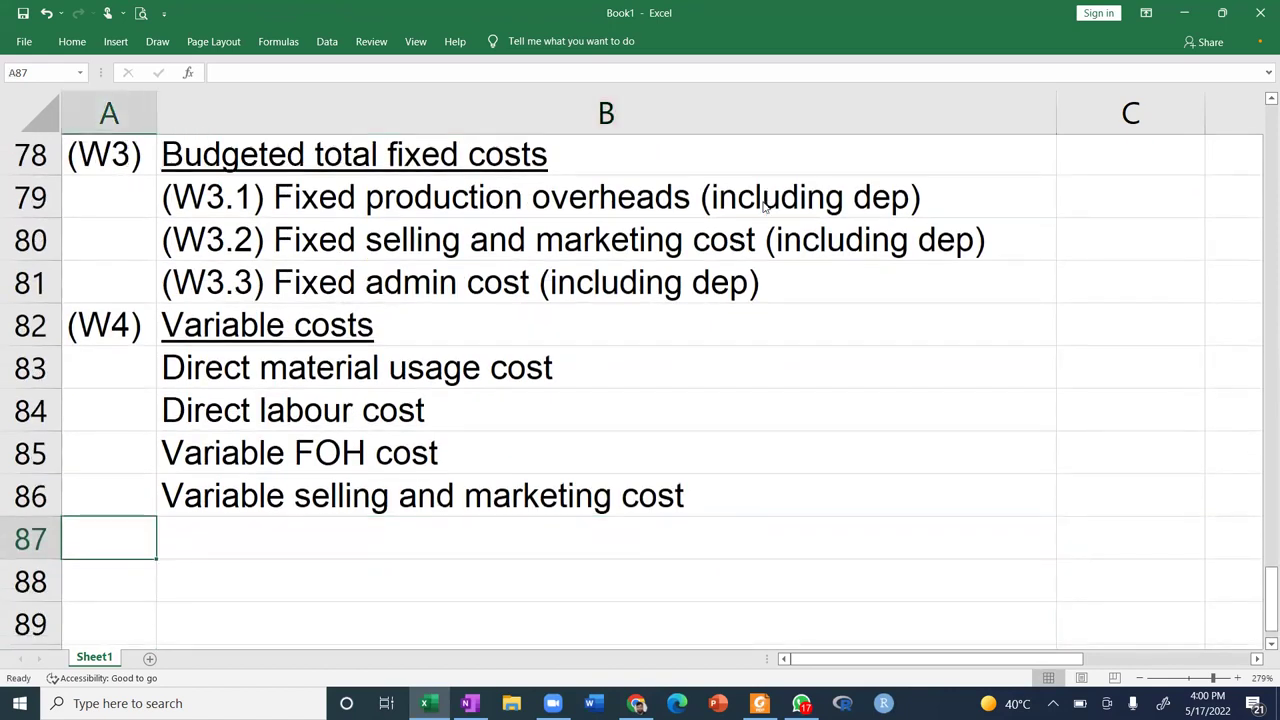
pyautogui.press('Down')
pyautogui.press('Up')
pyautogui.press('Up')
pyautogui.press('Up')
pyautogui.press('Right')
pyautogui.press('Up')
pyautogui.press('Up')
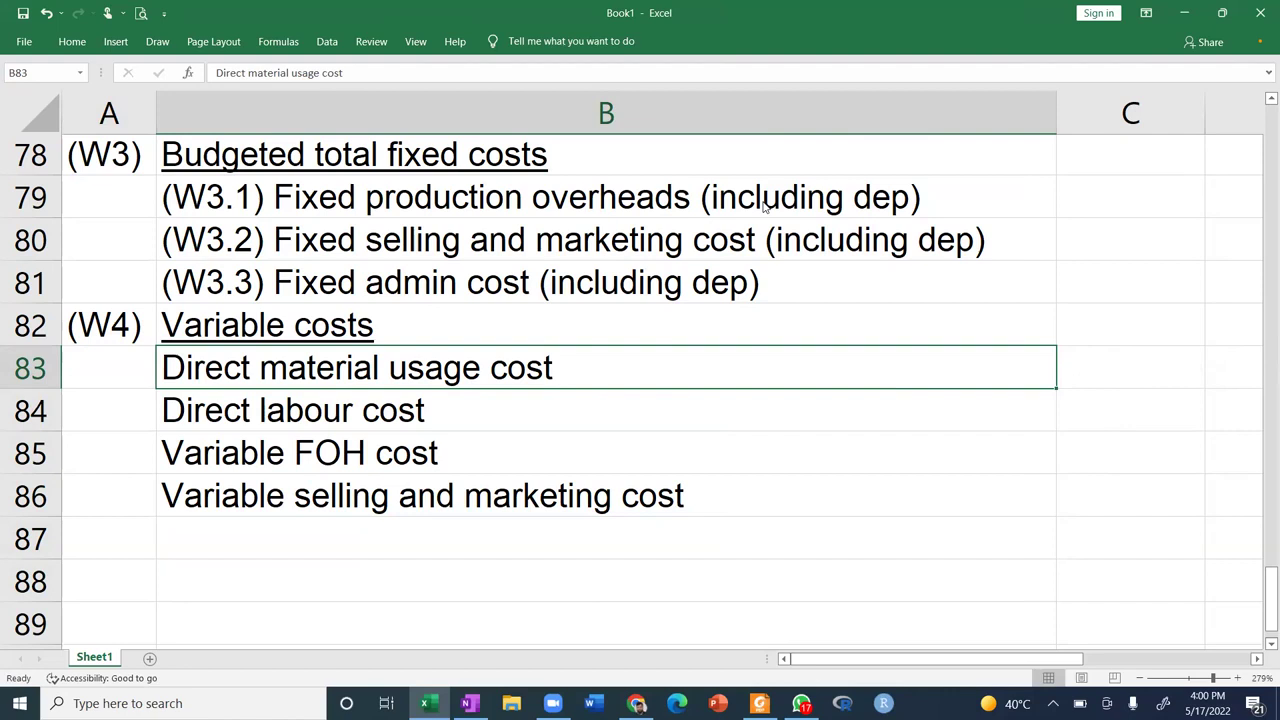
pyautogui.press('Down')
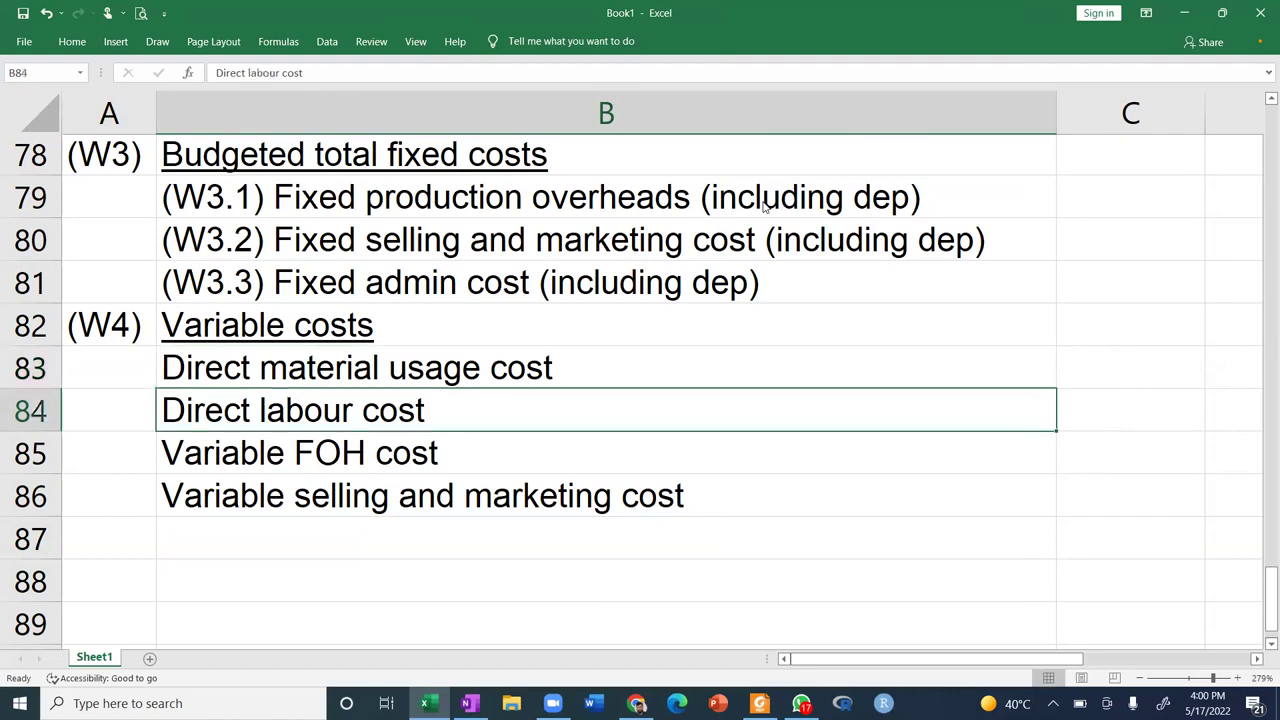
pyautogui.press('Down')
pyautogui.press('Down')
pyautogui.press('Down')
pyautogui.press('Down')
# Add working (W5) in row 87 with the label "Cost of inventories".
pyautogui.press('Up')
pyautogui.press('Left')
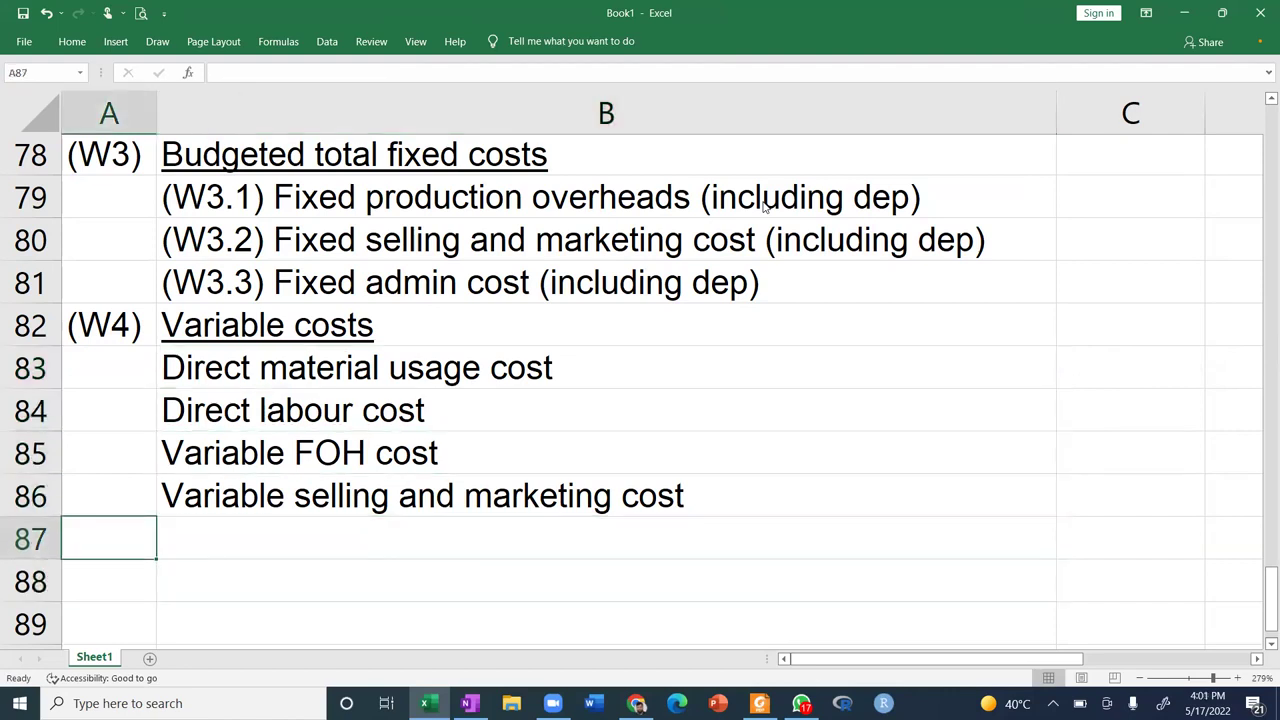
pyautogui.write('(W5)')
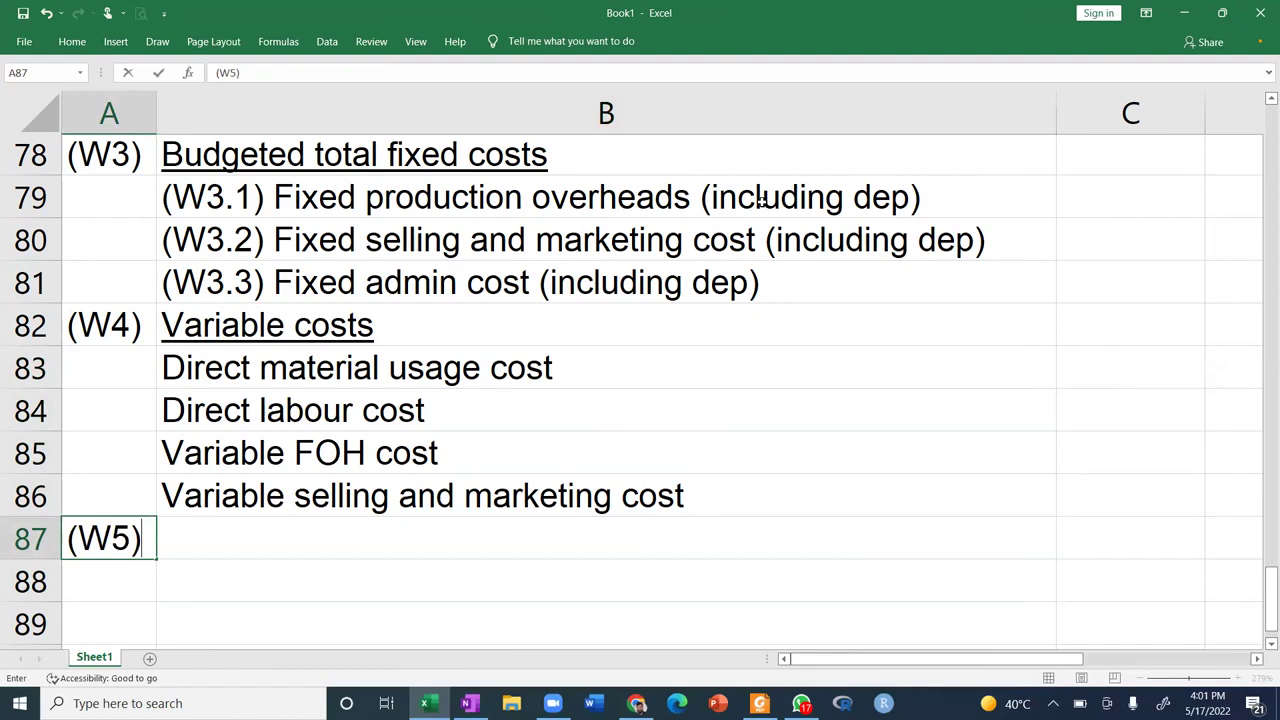
pyautogui.press('Tab')
pyautogui.write('Cost o')
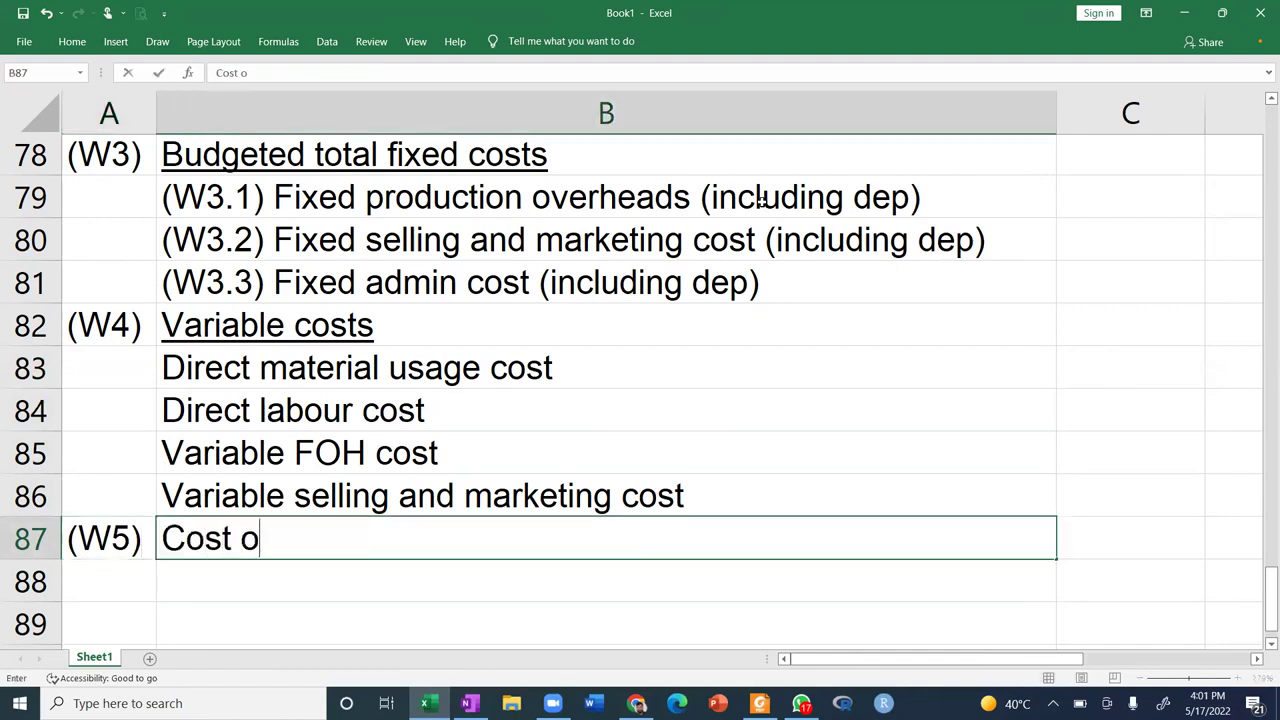
pyautogui.write('f inventories')
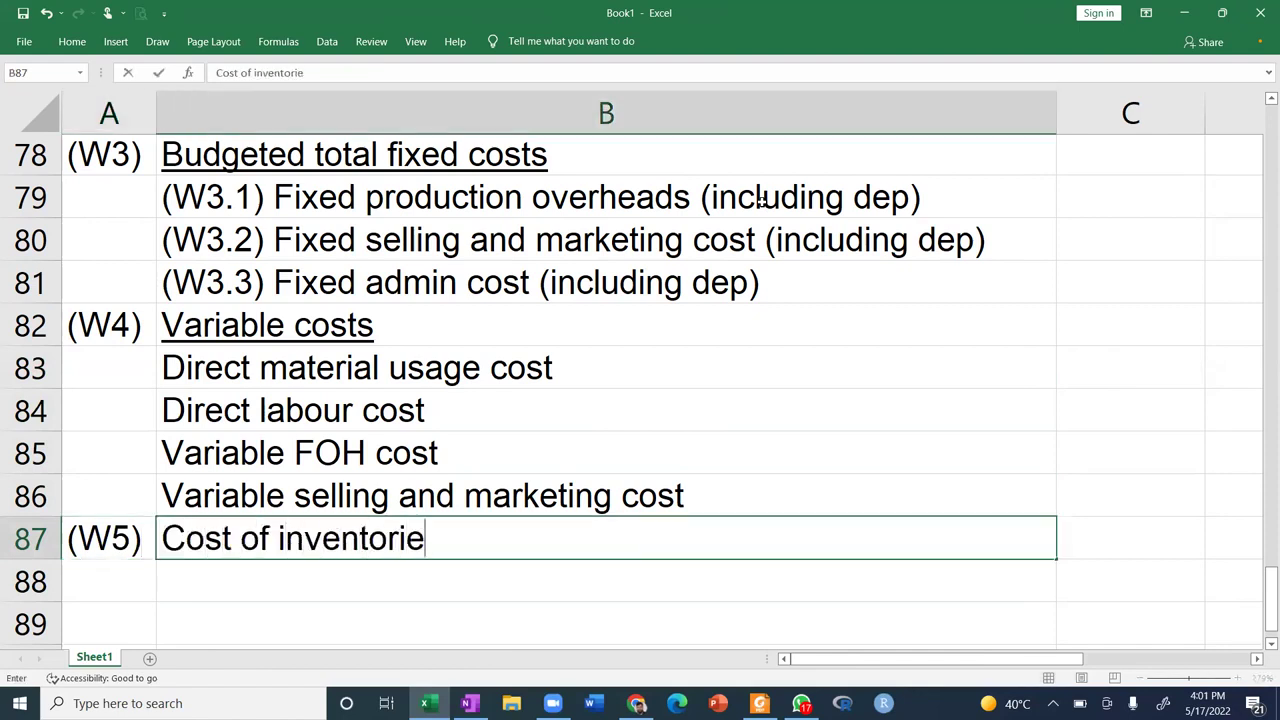
pyautogui.press('Return')
# Underline the "Cost of inventories" heading in B87.
pyautogui.press('Up')
pyautogui.press('Right')
pyautogui.hotkey('ctrl', 'u')
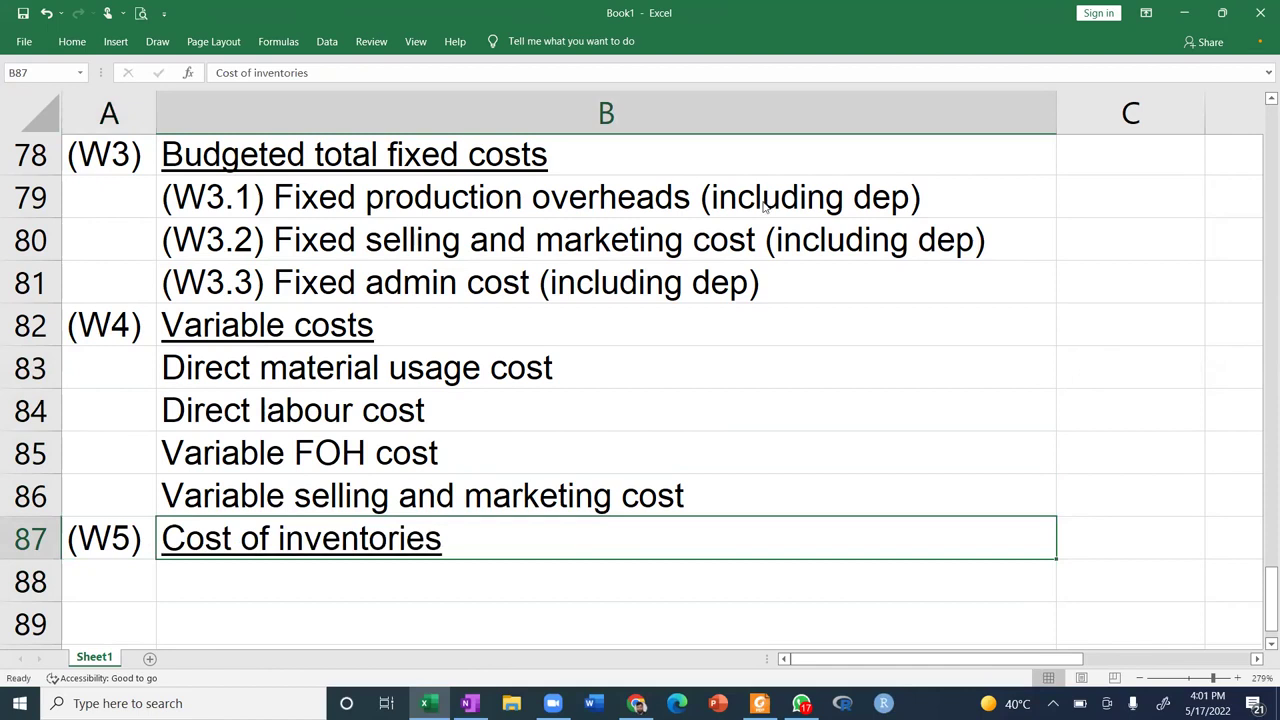
# Enter "Cost of opening WIP inventory" in B88 under the "Cost of inventories" heading.
pyautogui.press('Down')
pyautogui.press('Down')
pyautogui.press('Down')
pyautogui.press('Down')
pyautogui.press('Down')
pyautogui.press('Down')
pyautogui.press('Down')
pyautogui.press('Up')
pyautogui.press('Up')
pyautogui.press('Up')
pyautogui.press('Up')
pyautogui.press('Up')
pyautogui.press('Up')
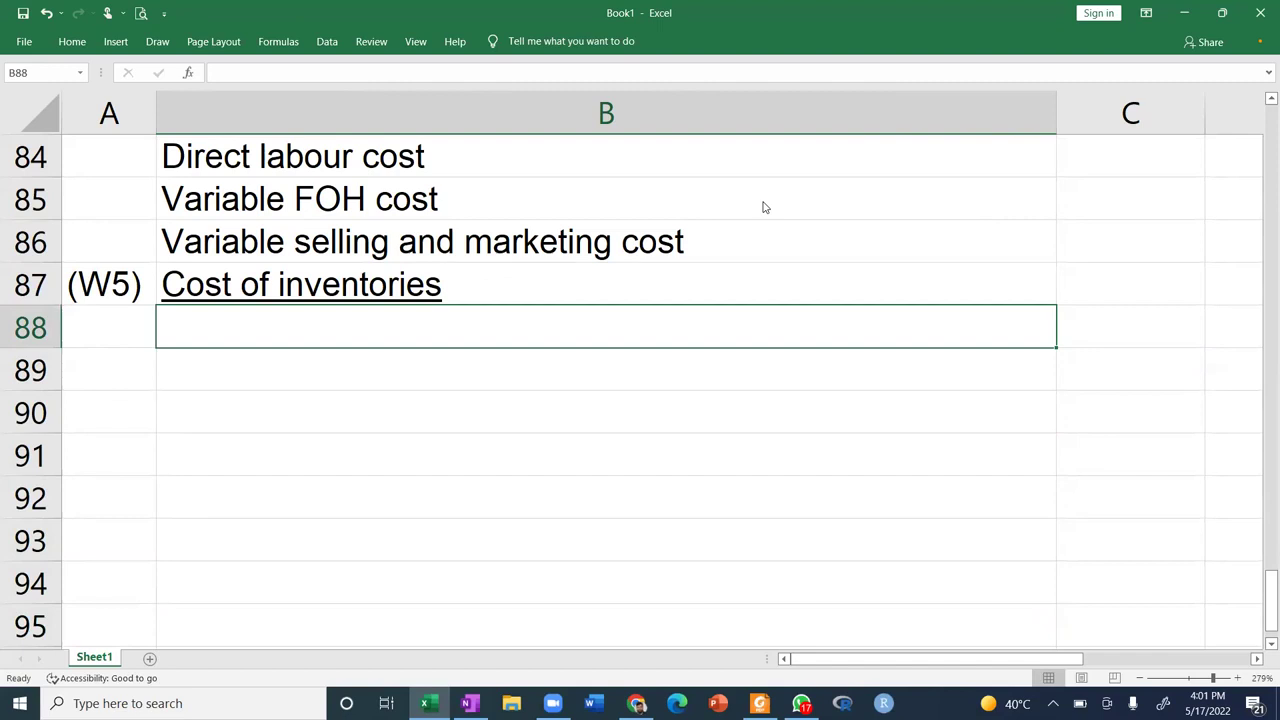
pyautogui.write('Cost of openign WI')
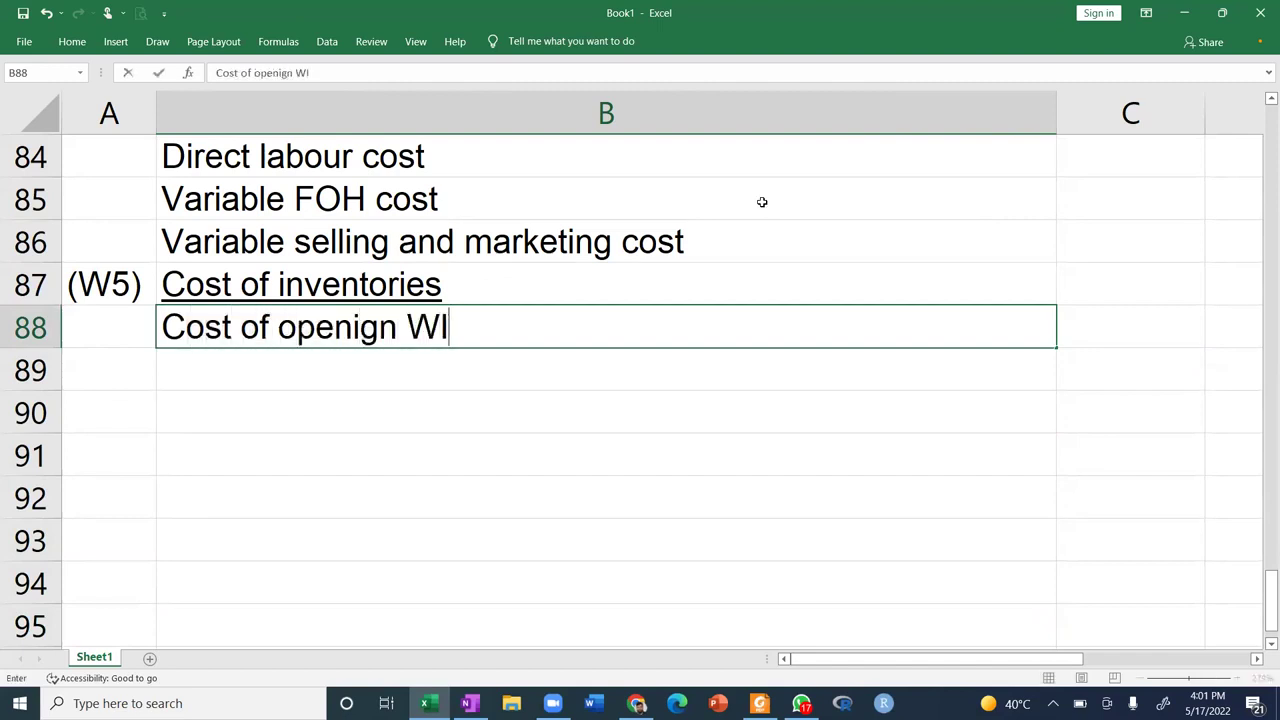
pyautogui.press('BackSpace')
pyautogui.press('BackSpace')
pyautogui.press('BackSpace')
pyautogui.press('BackSpace')
pyautogui.press('BackSpace')
pyautogui.write('ng ')
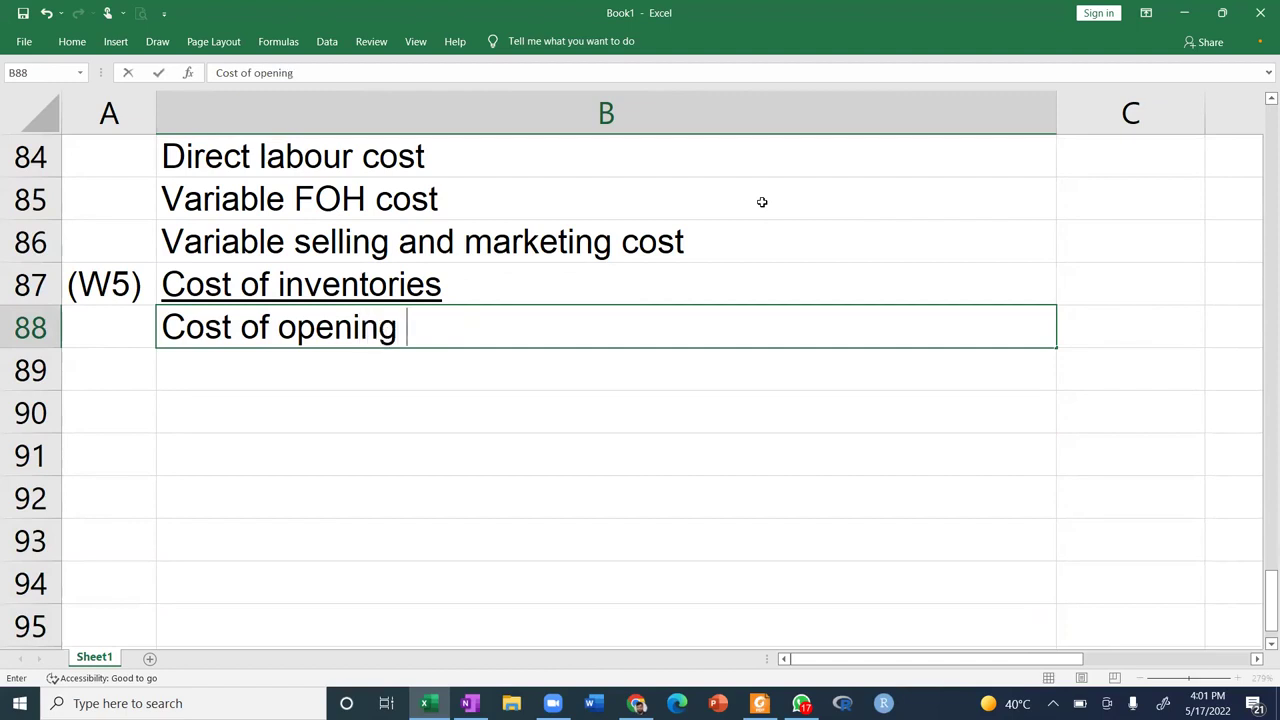
pyautogui.write('WIP inventory')
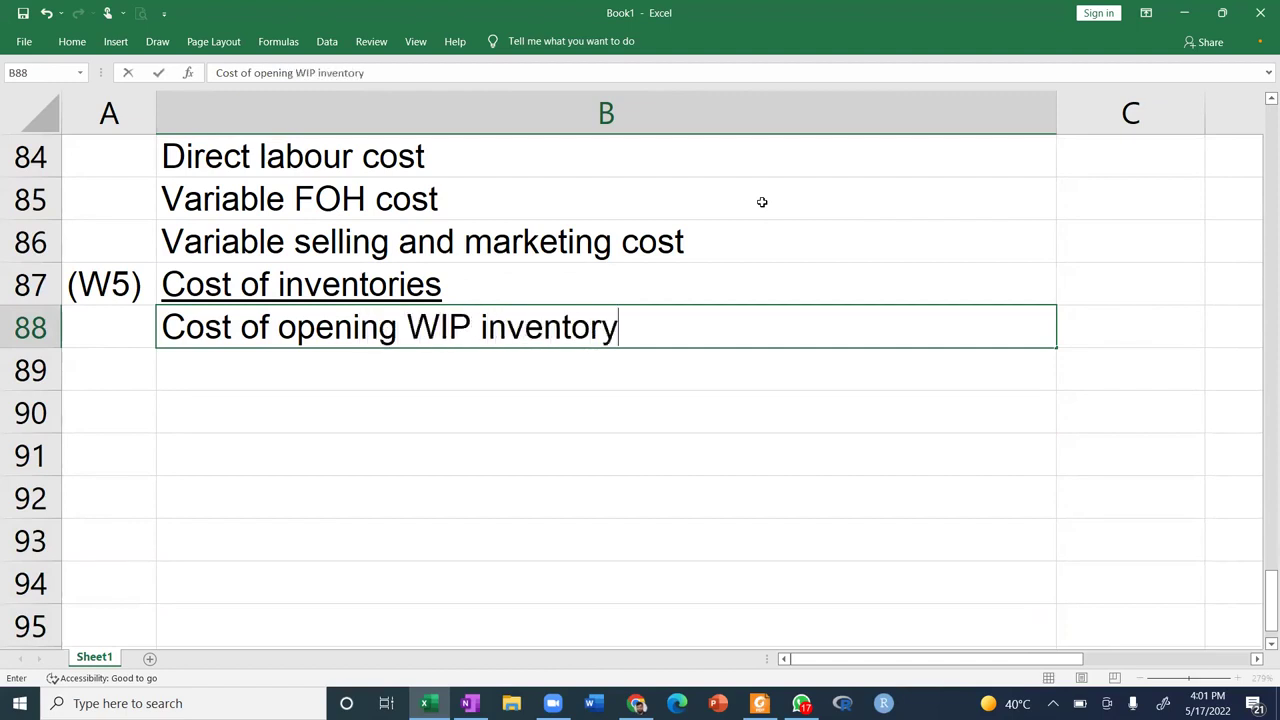
pyautogui.press('Return')
# Enter "Cost of ending WIP inventory" in B89.
pyautogui.write('Cost of endin gWIP')
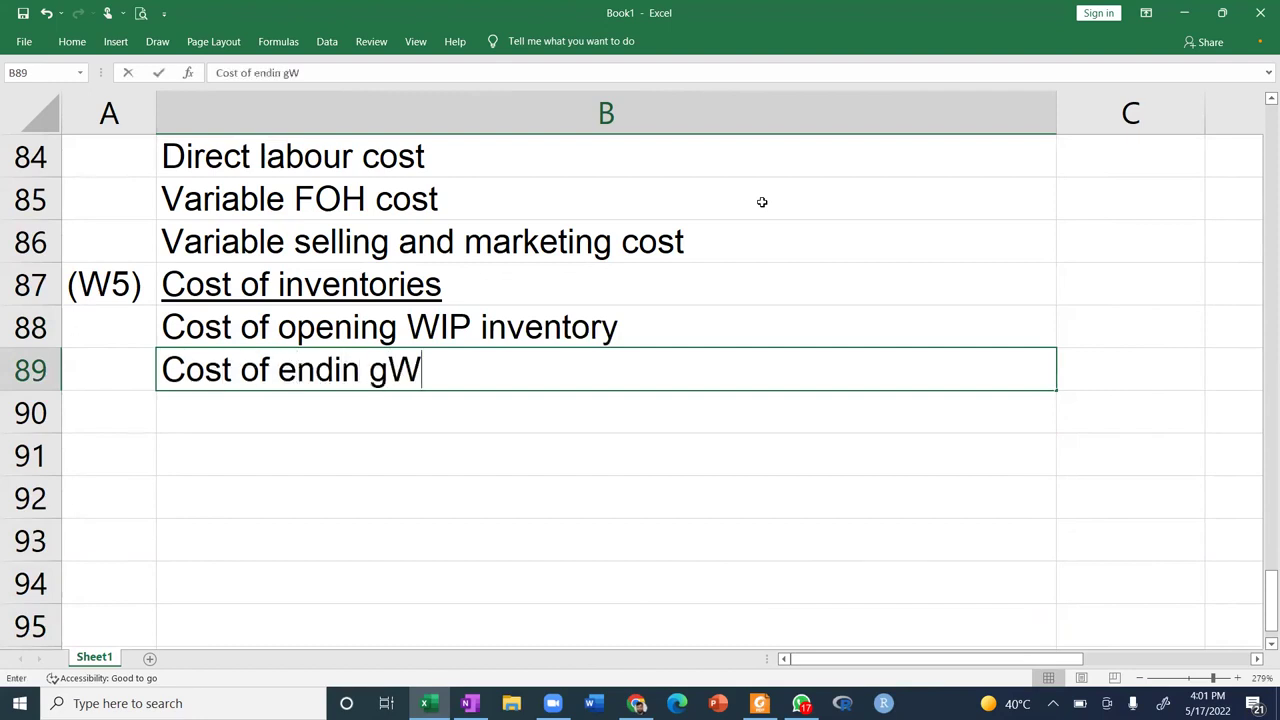
pyautogui.press('BackSpace')
pyautogui.press('BackSpace')
pyautogui.press('BackSpace')
pyautogui.press('BackSpace')
pyautogui.press('BackSpace')
pyautogui.write('g WIP inventory')
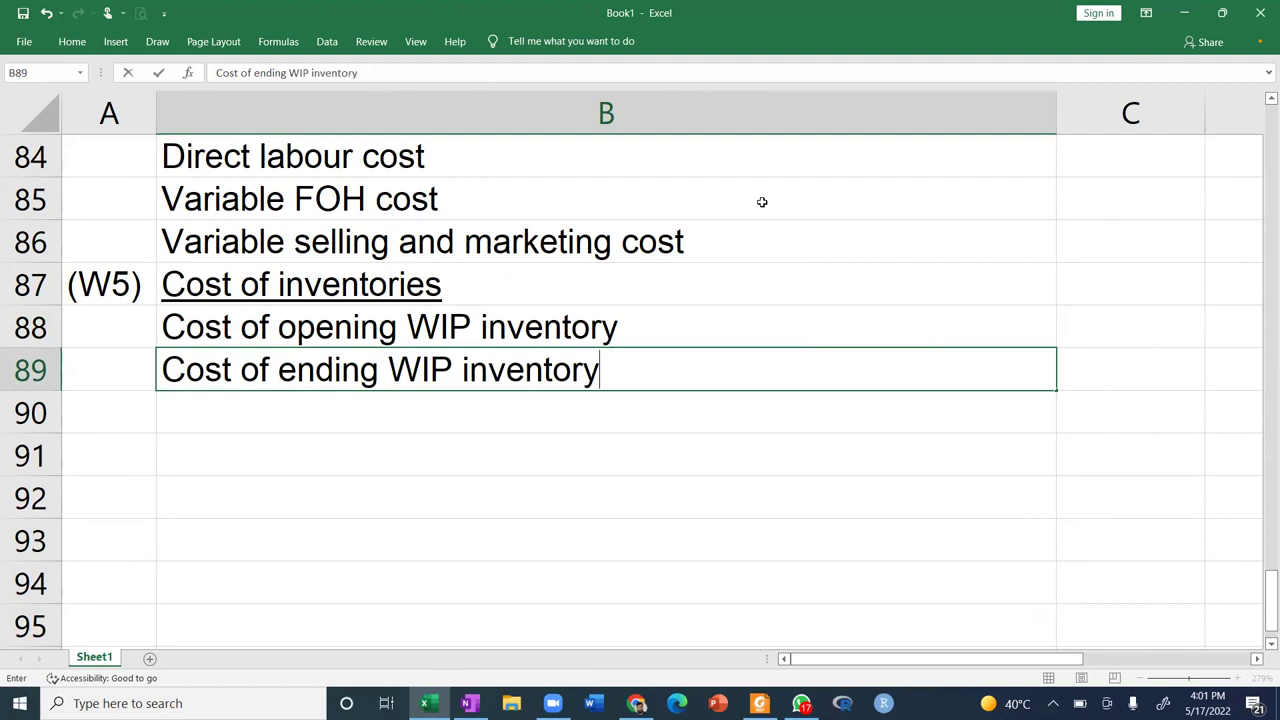
pyautogui.press('Return')
# Enter "Cost of opening FG inventory" in B90.
pyautogui.write('Cos tof')
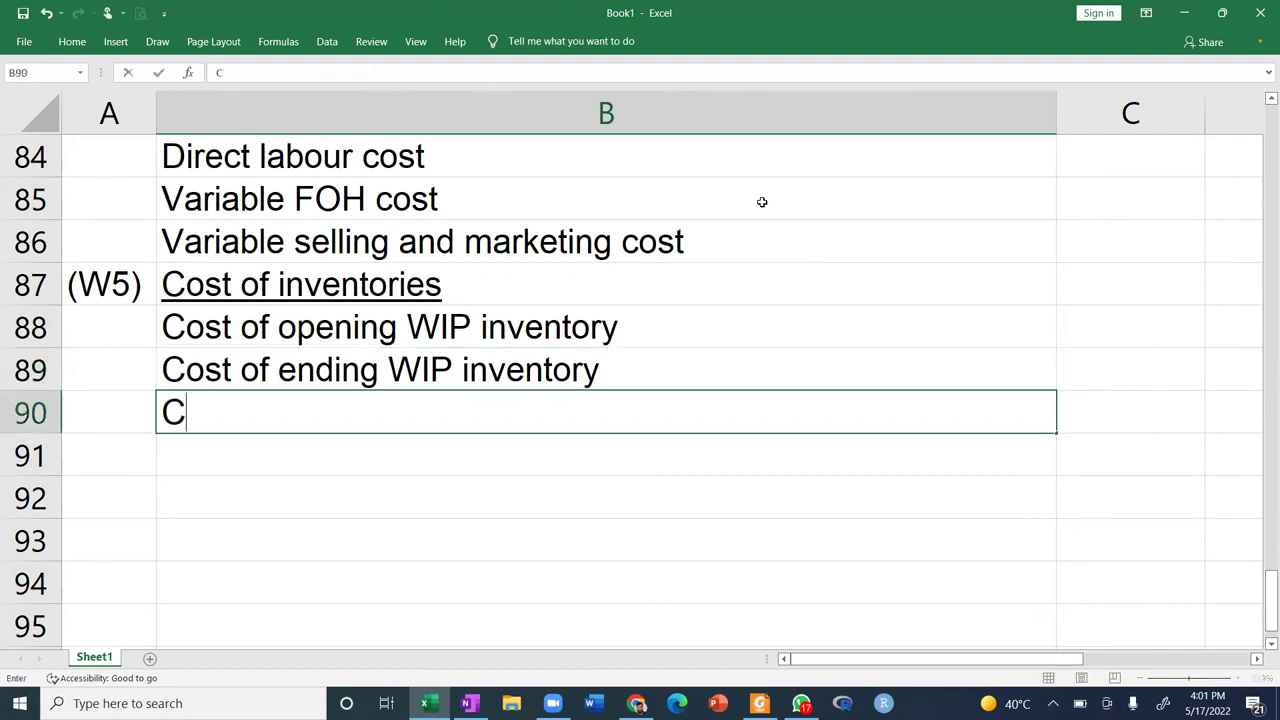
pyautogui.press('BackSpace')
pyautogui.press('BackSpace')
pyautogui.press('BackSpace')
pyautogui.press('BackSpace')
pyautogui.write('t')
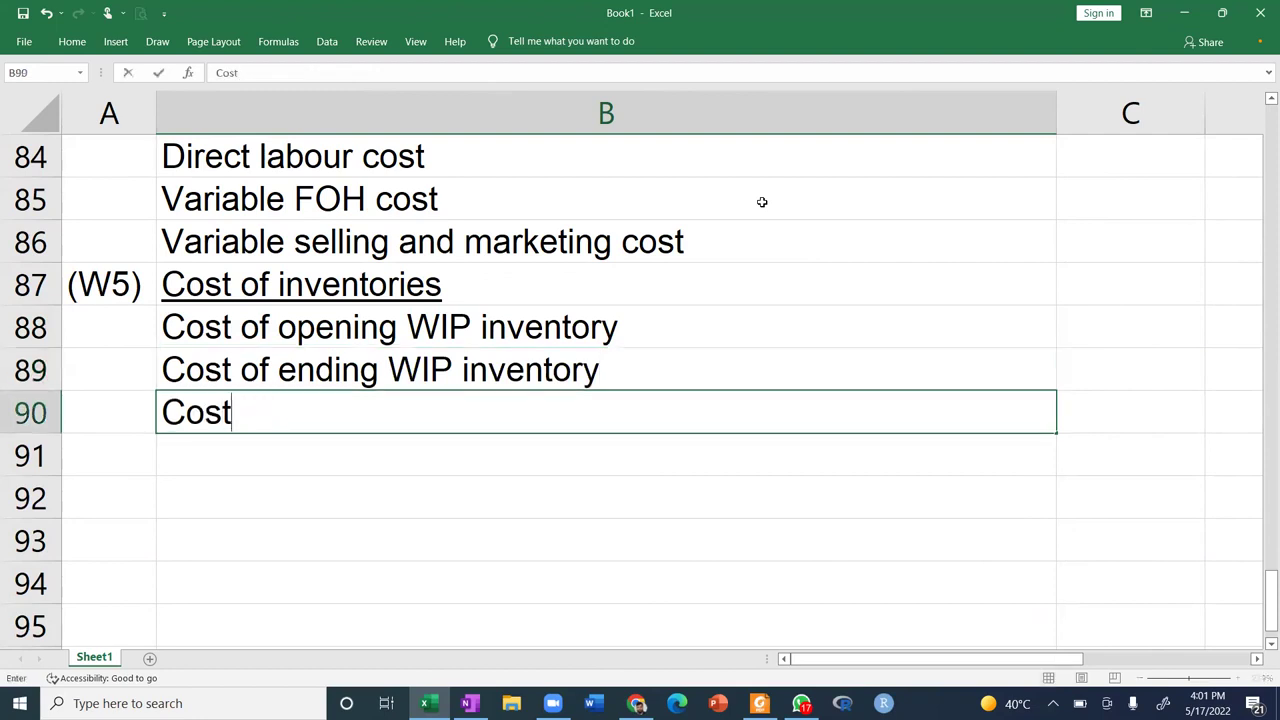
pyautogui.write(' of opening FG ivne')
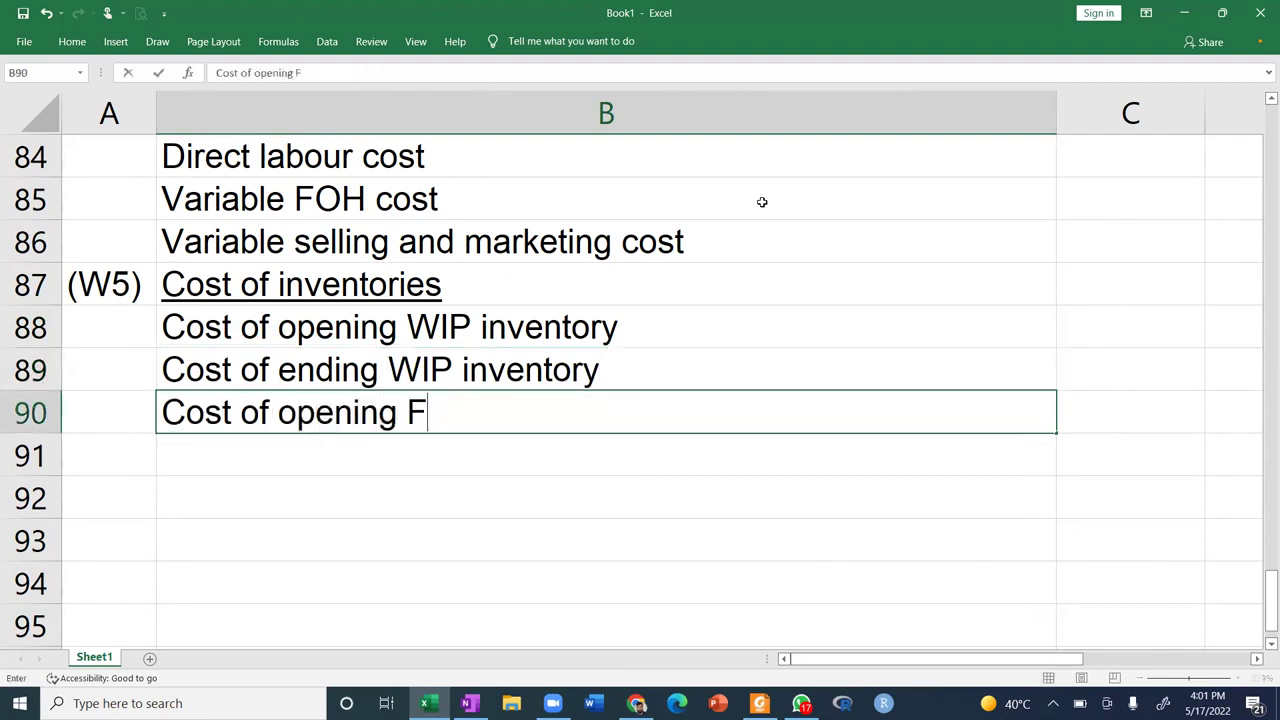
pyautogui.press('BackSpace')
pyautogui.press('BackSpace')
pyautogui.press('BackSpace')
pyautogui.write('nventory')
pyautogui.press('Return')
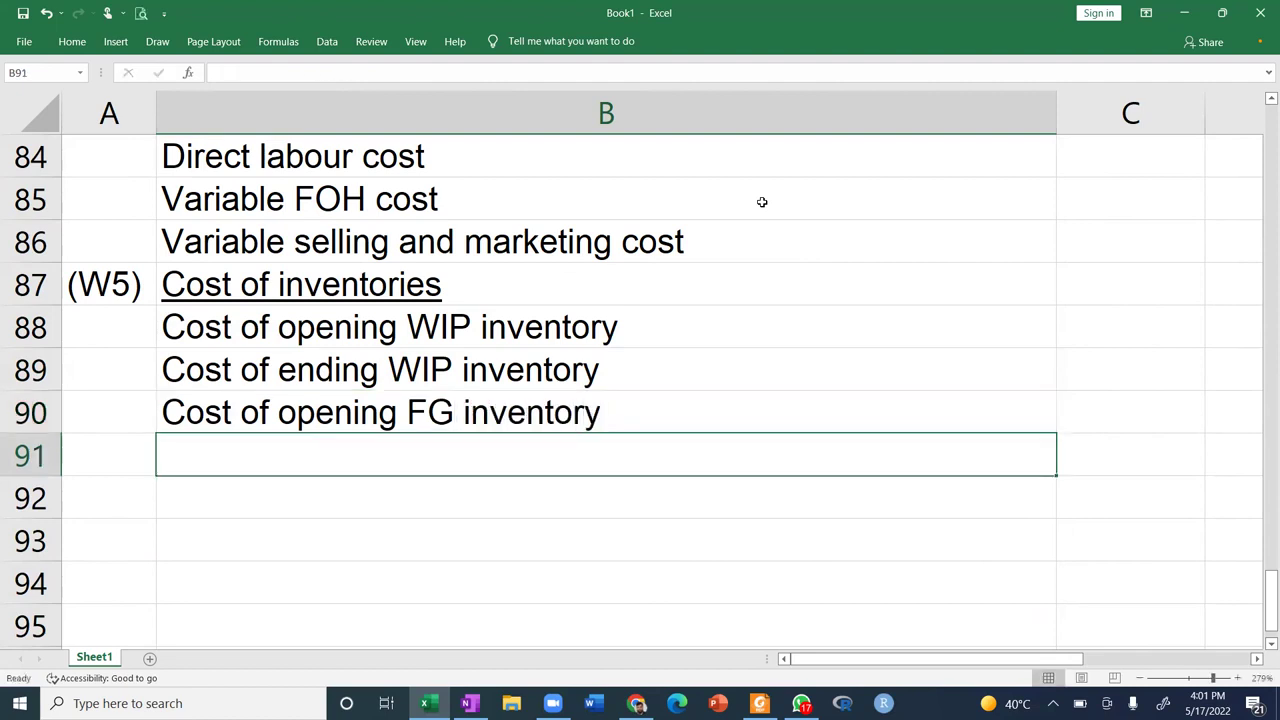
# Enter "Cost of ending FG inventory" in B91.
pyautogui.write('Cost of ending FG invnet')
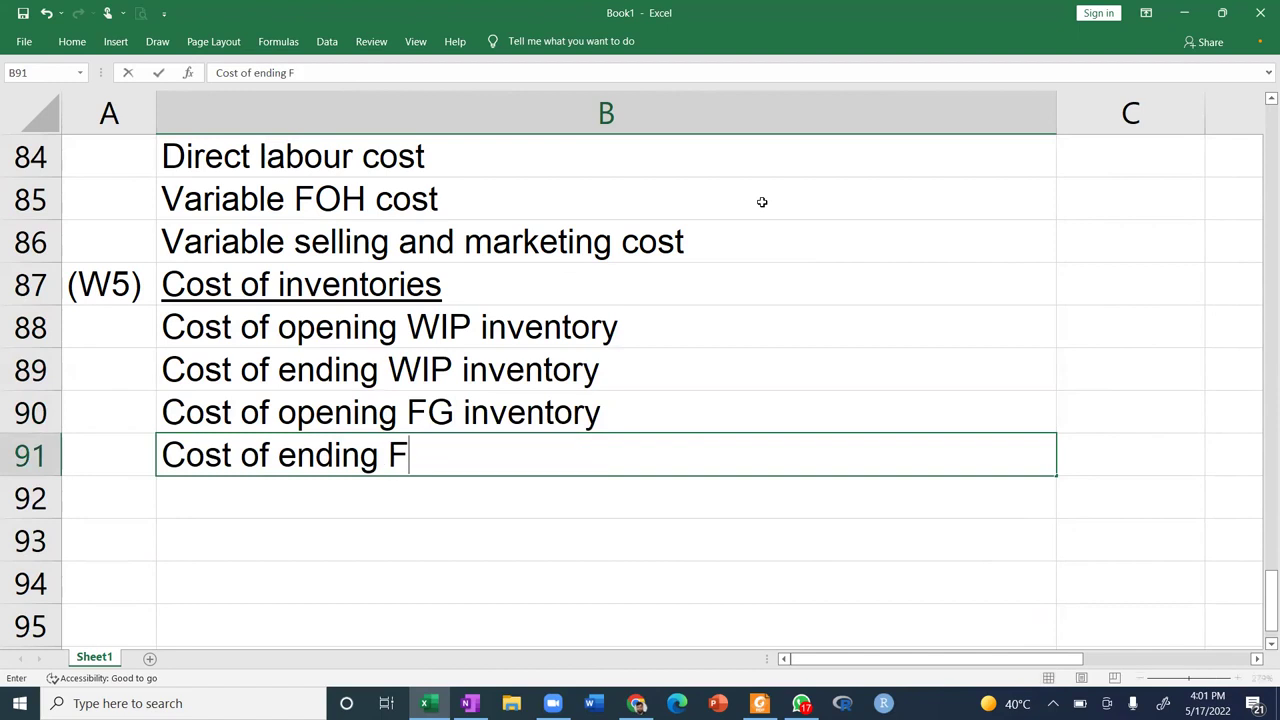
pyautogui.press('BackSpace')
pyautogui.press('BackSpace')
pyautogui.press('BackSpace')
pyautogui.write('entory')
pyautogui.press('Return')
# Review the list of workings, including the items under the variable costs (W4) and cost of inventories (W5) headings.
pyautogui.press('Up')
pyautogui.press('Up')
pyautogui.press('Up')
pyautogui.press('Up')
pyautogui.press('Up')
pyautogui.press('Up')
pyautogui.press('Up')
pyautogui.press('Up')
pyautogui.press('Up')
pyautogui.press('Up')
pyautogui.press('Up')
pyautogui.press('Up')
pyautogui.press('Up')
pyautogui.press('Up')
pyautogui.press('Up')
pyautogui.press('Up')
pyautogui.press('Up')
pyautogui.press('Up')
pyautogui.press('Up')
pyautogui.press('Up')
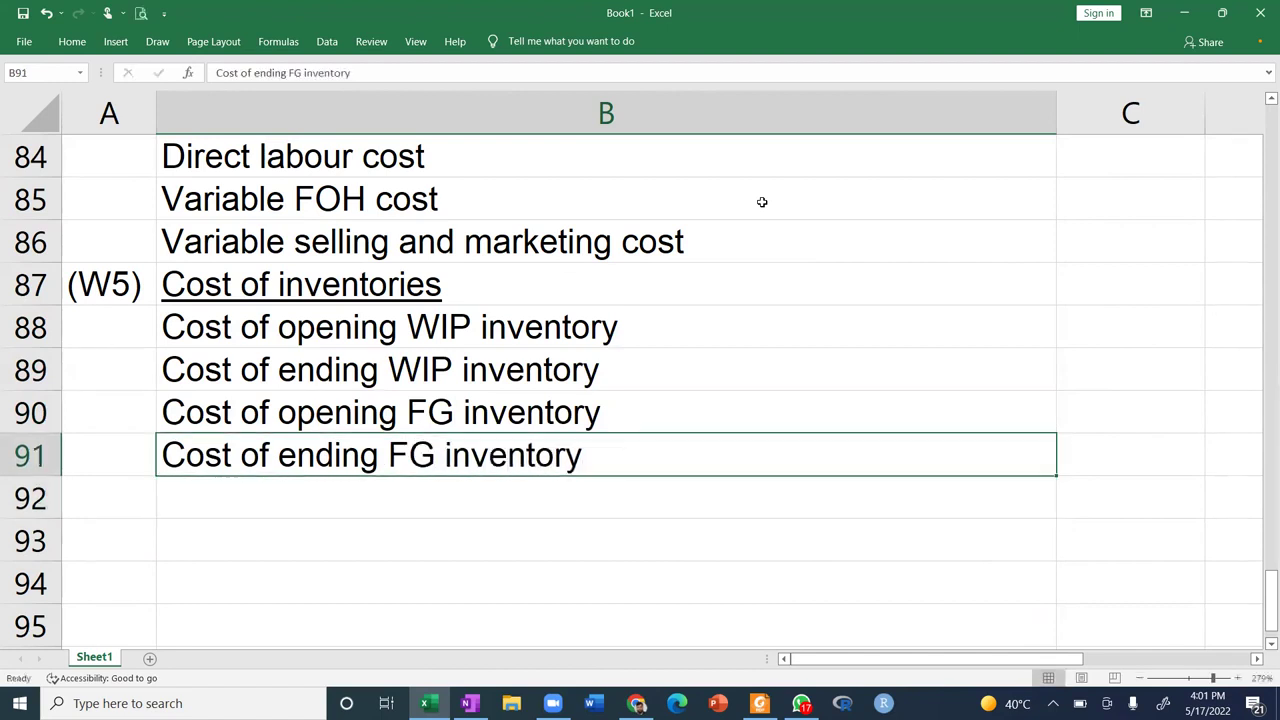
pyautogui.press('Up')
pyautogui.press('Up')
pyautogui.press('Down')
pyautogui.press('Down')
pyautogui.press('Down')
pyautogui.press('Down')
pyautogui.press('Down')
pyautogui.press('Down')
pyautogui.press('Down')
pyautogui.press('Down')
pyautogui.press('Down')
pyautogui.press('Down')
pyautogui.press('Down')
pyautogui.press('Down')
pyautogui.press('Down')
pyautogui.press('Down')
pyautogui.press('Down')
pyautogui.press('Down')
pyautogui.press('Down')
pyautogui.press('Down')
pyautogui.press('Down')
pyautogui.press('Down')
pyautogui.press('Down')
pyautogui.press('Down')
pyautogui.press('Down')
pyautogui.press('Down')
pyautogui.press('Down')
pyautogui.press('Down')
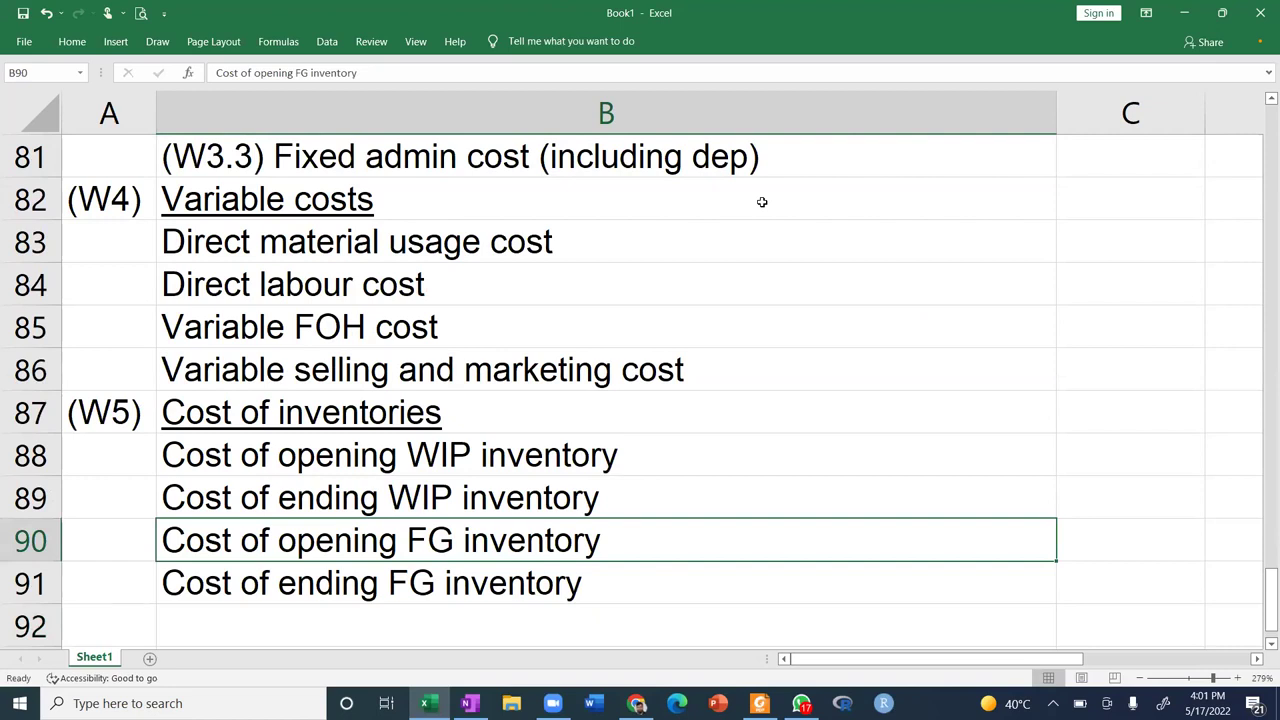
pyautogui.press('Up')
pyautogui.press('Up')
pyautogui.press('Up')
pyautogui.press('Up')
pyautogui.press('Up')
pyautogui.press('Up')
pyautogui.press('Up')
pyautogui.press('Down')
pyautogui.press('Down')
pyautogui.press('Down')
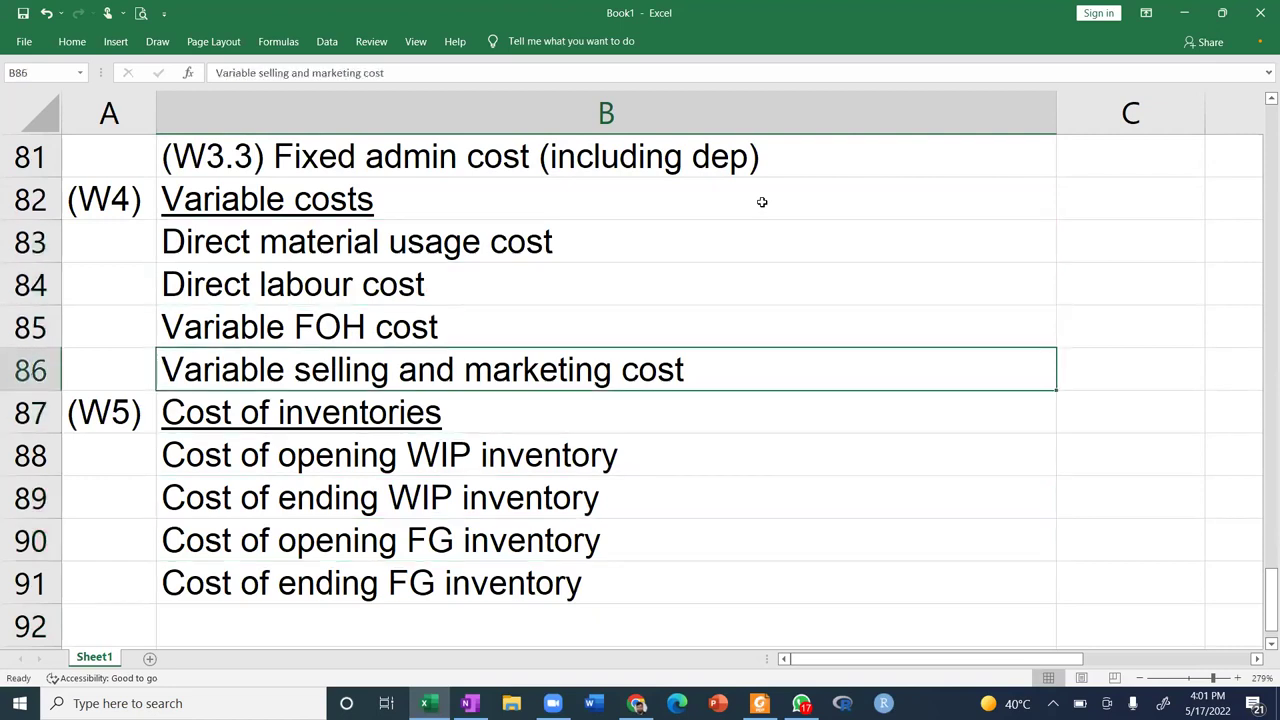
pyautogui.press('Down')
pyautogui.press('Down')
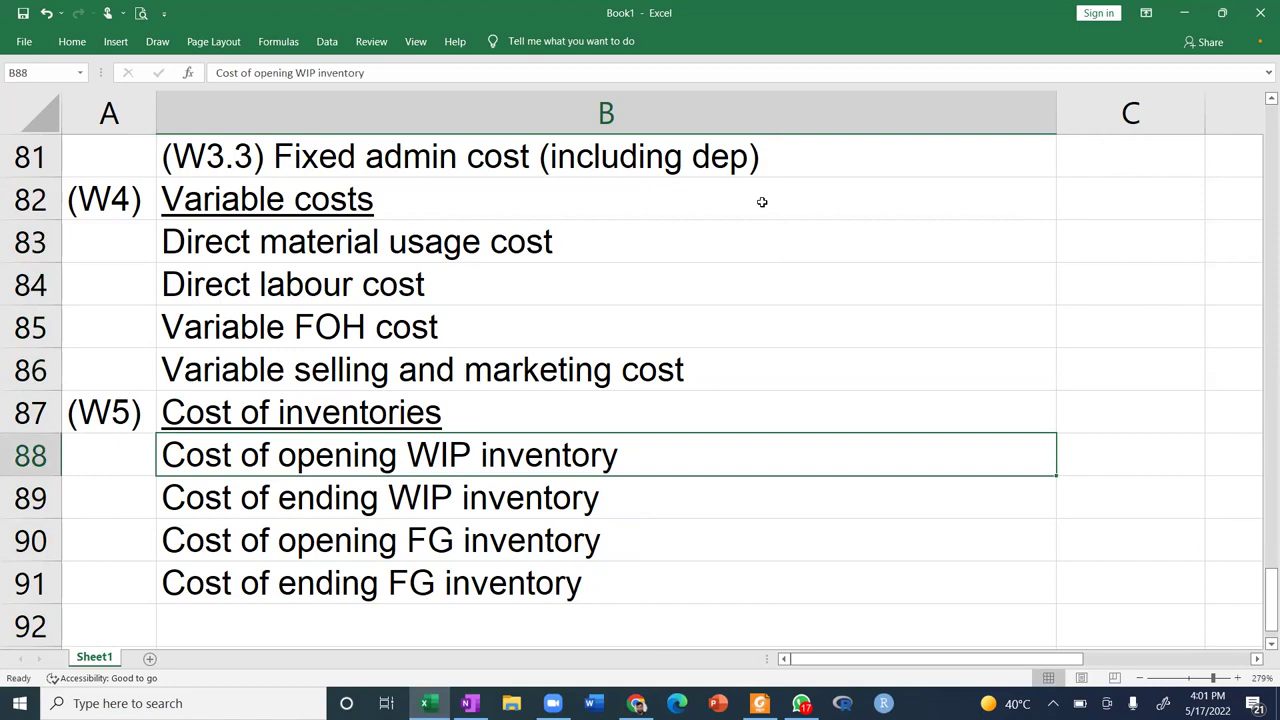
# Read back through the workings from cost of inventories up to the production units line and down again.
pyautogui.press('Up')
pyautogui.press('Up')
pyautogui.press('Up')
pyautogui.press('Up')
pyautogui.press('Up')
pyautogui.press('Up')
pyautogui.press('Up')
pyautogui.press('Up')
pyautogui.press('Up')
pyautogui.press('Up')
pyautogui.press('Up')
pyautogui.press('Up')
pyautogui.press('Up')
pyautogui.press('Up')
pyautogui.press('Up')
pyautogui.press('Up')
pyautogui.press('Up')
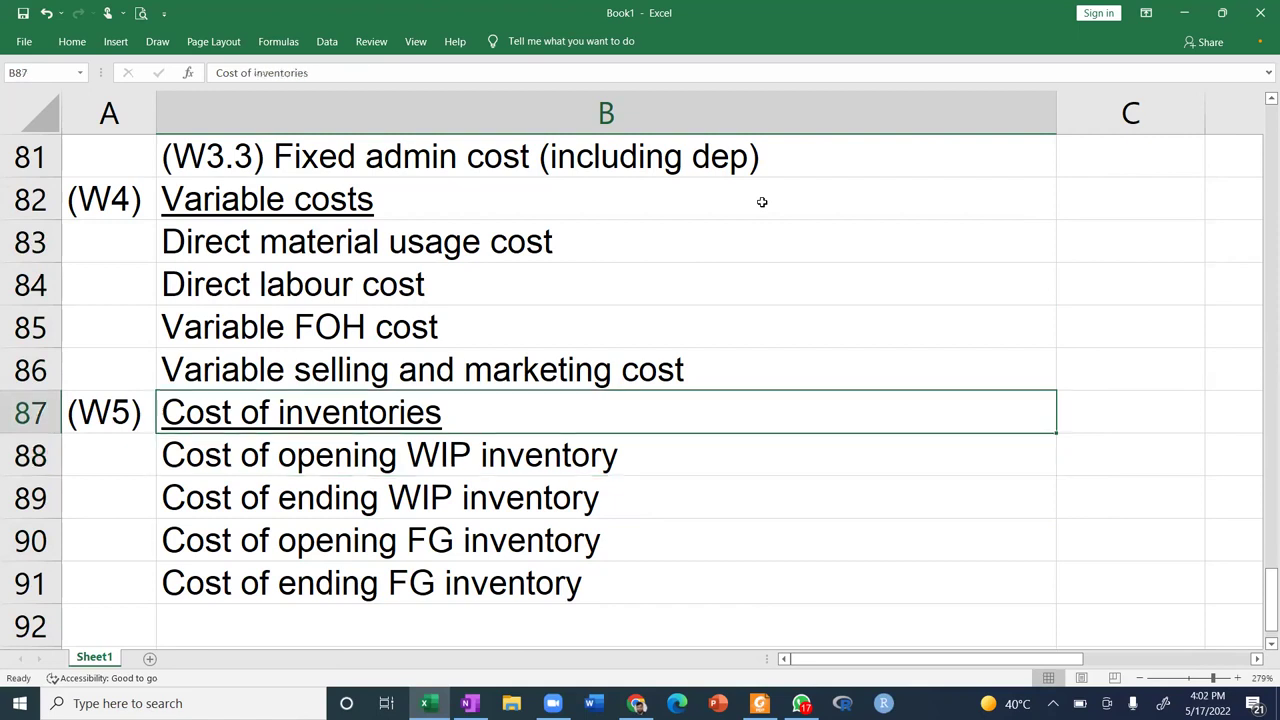
pyautogui.press('Down')
pyautogui.press('Down')
pyautogui.press('Down')
pyautogui.press('Down')
pyautogui.press('Down')
pyautogui.press('Down')
pyautogui.press('Down')
pyautogui.press('Down')
pyautogui.press('Down')
pyautogui.press('Down')
pyautogui.press('Down')
pyautogui.press('Down')
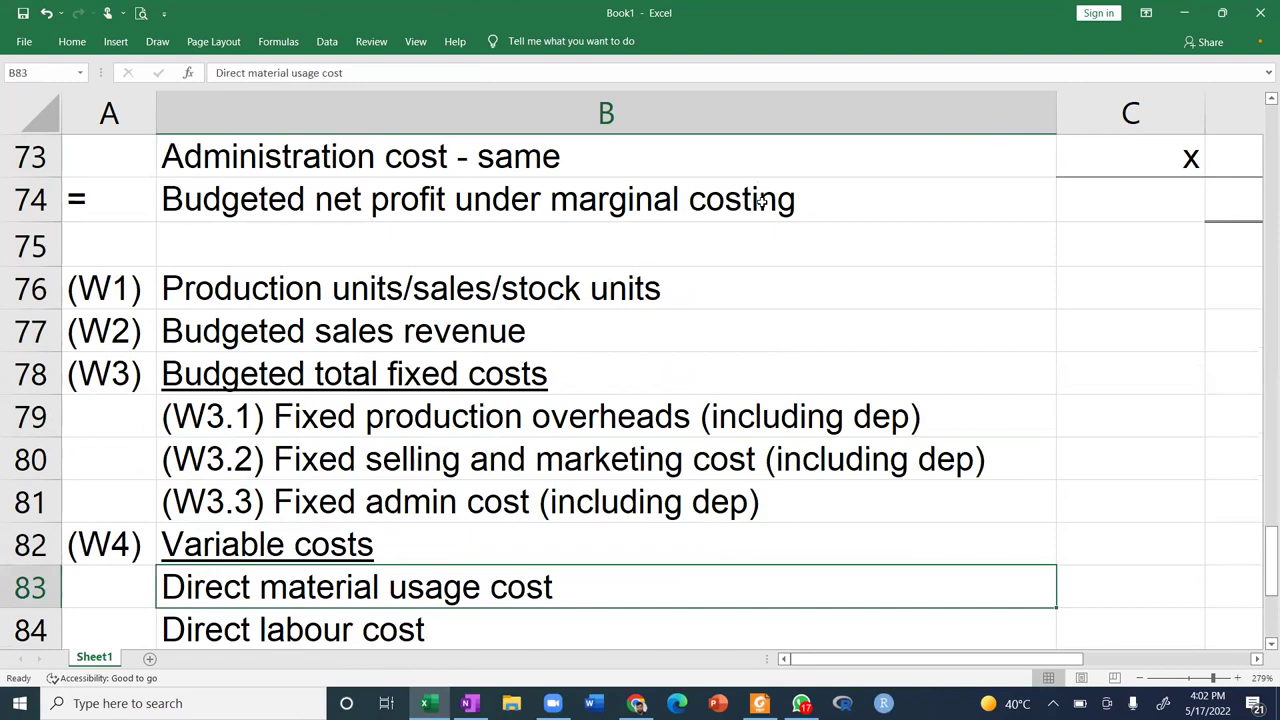
# Bold the working reference labels (W1), (W2), (W3), (W4) and (W5) in column A.
pyautogui.press('Down')
pyautogui.press('Left')
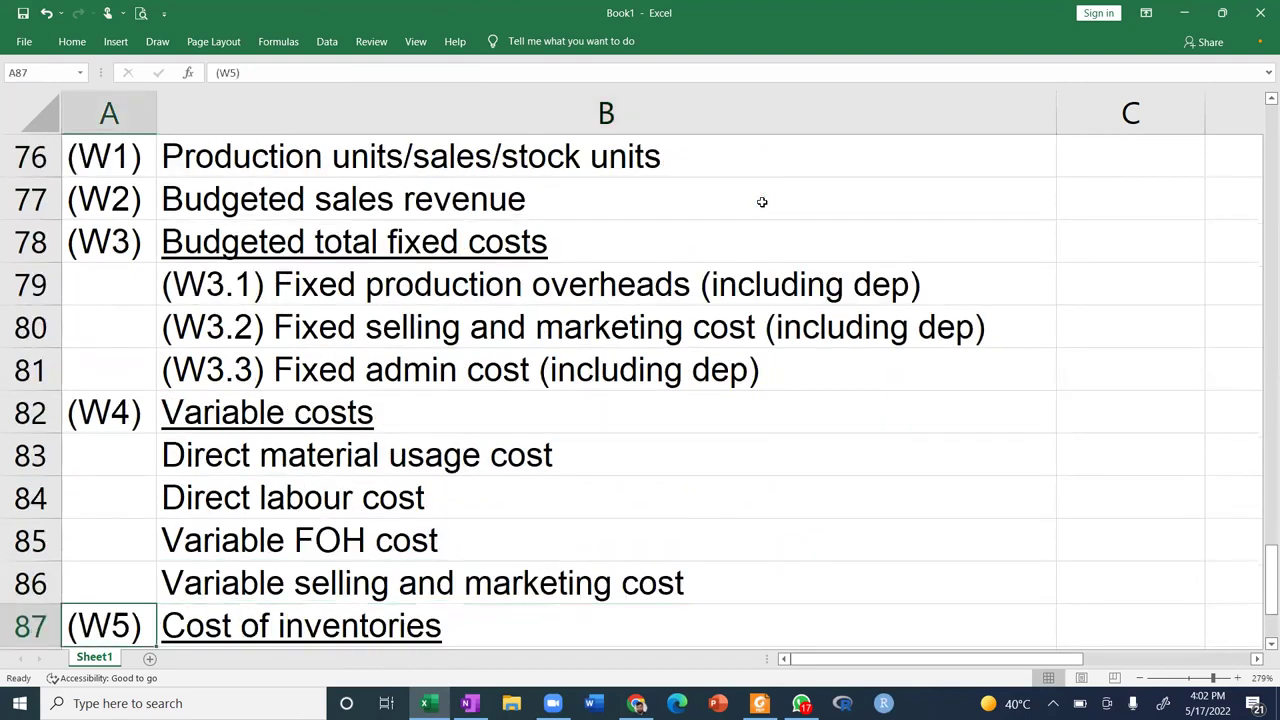
pyautogui.press('Up')
pyautogui.press('Up')
pyautogui.press('Up')
pyautogui.press('Up')
pyautogui.press('Up')
pyautogui.press('Up')
pyautogui.press('Up')
pyautogui.press('Up')
pyautogui.press('Up')
pyautogui.press('Up')
pyautogui.press('Up')
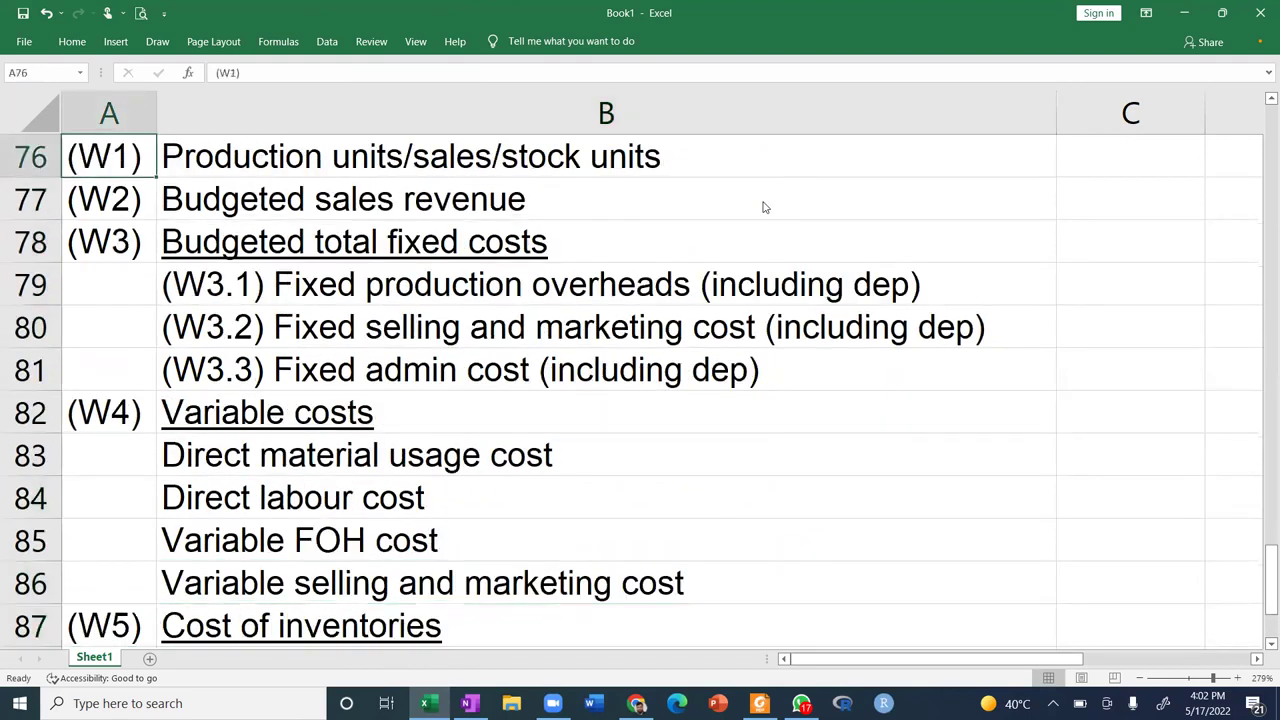
pyautogui.hotkey('ctrl', 'b')
pyautogui.press('Down')
pyautogui.hotkey('ctrl', 'b')
pyautogui.press('Down')
pyautogui.hotkey('ctrl', 'b')
pyautogui.press('Down')
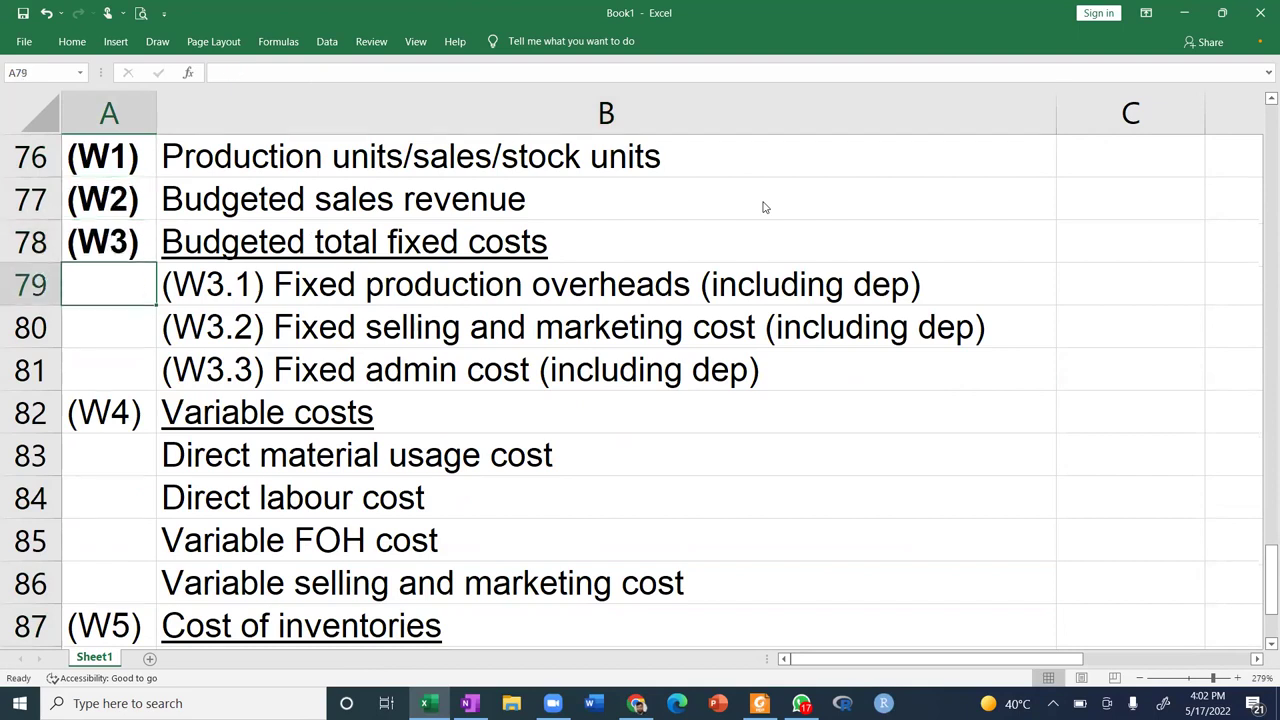
pyautogui.press('Down')
pyautogui.press('Down')
pyautogui.press('Down')
pyautogui.hotkey('ctrl', 'b')
pyautogui.press('Down')
pyautogui.press('Down')
pyautogui.press('Down')
pyautogui.press('Down')
pyautogui.press('Down')
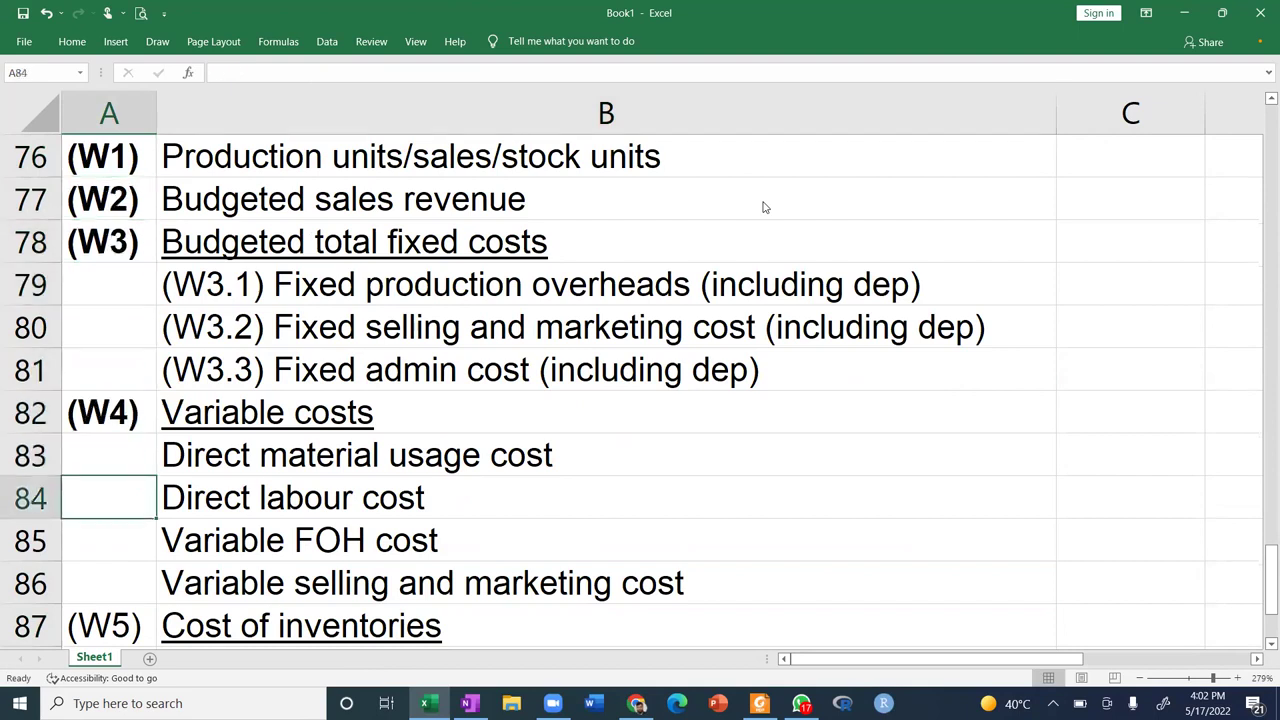
pyautogui.hotkey('ctrl', 'b')
# Review the budgeted income statement formats above the workings, going back up to the cost of opening stock line.
pyautogui.press('Up')
pyautogui.press('Up')
pyautogui.press('Up')
pyautogui.press('Up')
pyautogui.press('Up')
pyautogui.press('Up')
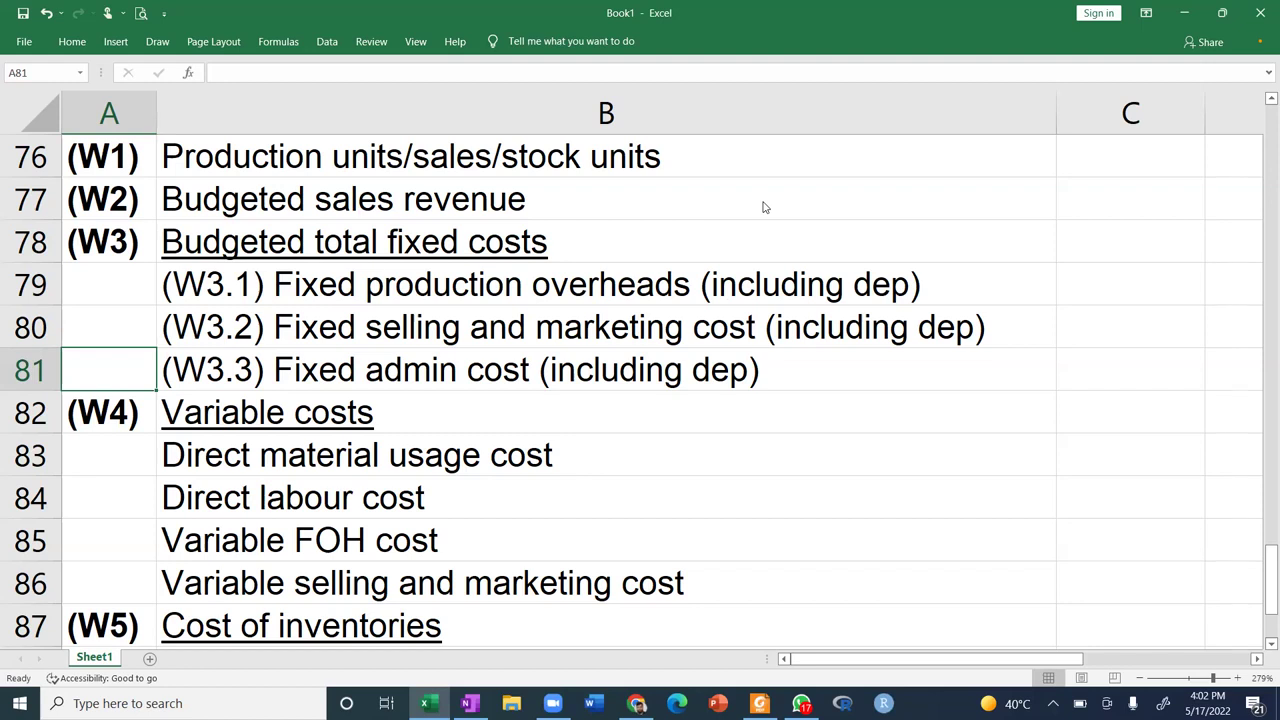
pyautogui.scroll(1, 763, 207)
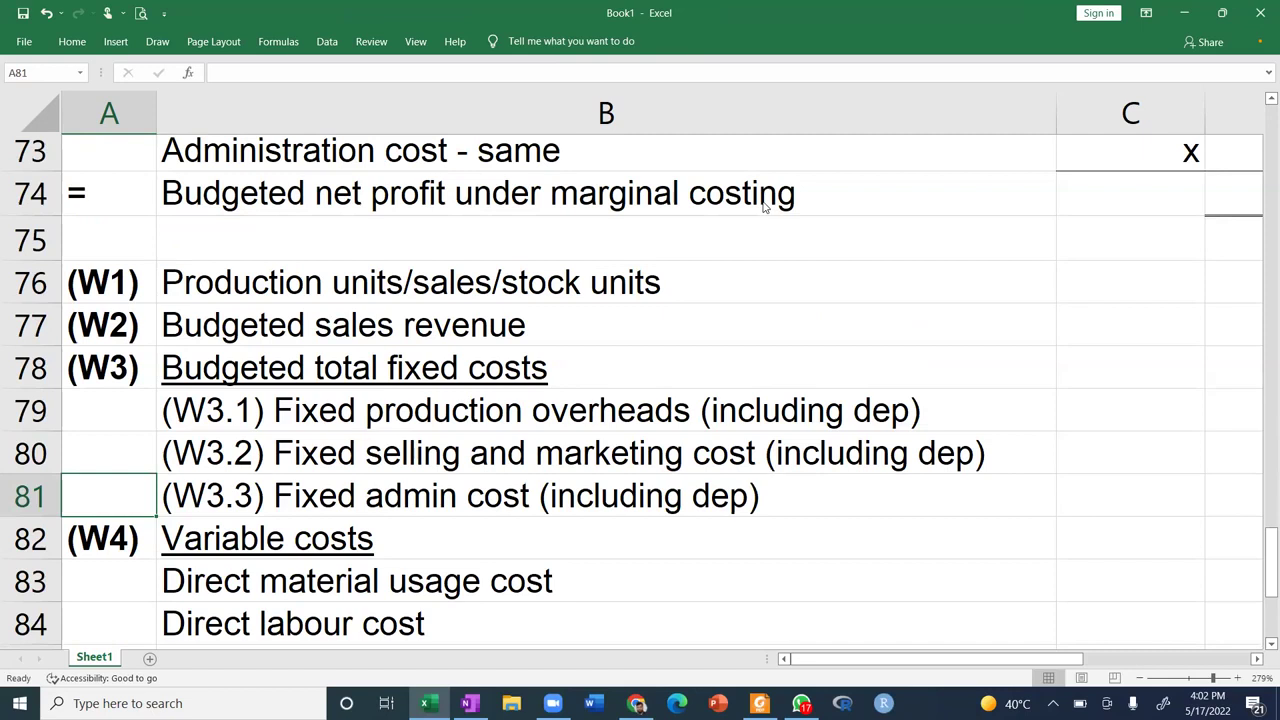
pyautogui.press('Up')
pyautogui.press('Up')
pyautogui.press('Up')
pyautogui.press('Up')
pyautogui.press('Up')
pyautogui.press('Up')
pyautogui.press('Up')
pyautogui.press('Up')
pyautogui.press('Up')
pyautogui.press('Up')
pyautogui.press('Up')
pyautogui.press('Up')
pyautogui.press('Up')
pyautogui.press('Up')
pyautogui.press('Up')
pyautogui.press('Up')
pyautogui.press('Up')
pyautogui.press('Up')
pyautogui.press('Up')
pyautogui.press('Up')
pyautogui.press('Up')
pyautogui.press('Up')
pyautogui.press('Up')
pyautogui.press('Up')
pyautogui.press('Up')
pyautogui.press('Up')
pyautogui.press('Up')
pyautogui.press('Up')
pyautogui.press('Up')
pyautogui.press('Up')
pyautogui.press('Up')
pyautogui.press('Up')
pyautogui.press('Up')
pyautogui.press('Up')
pyautogui.press('Up')
pyautogui.press('Up')
pyautogui.press('Up')
pyautogui.press('Up')
pyautogui.press('Up')
pyautogui.press('Up')
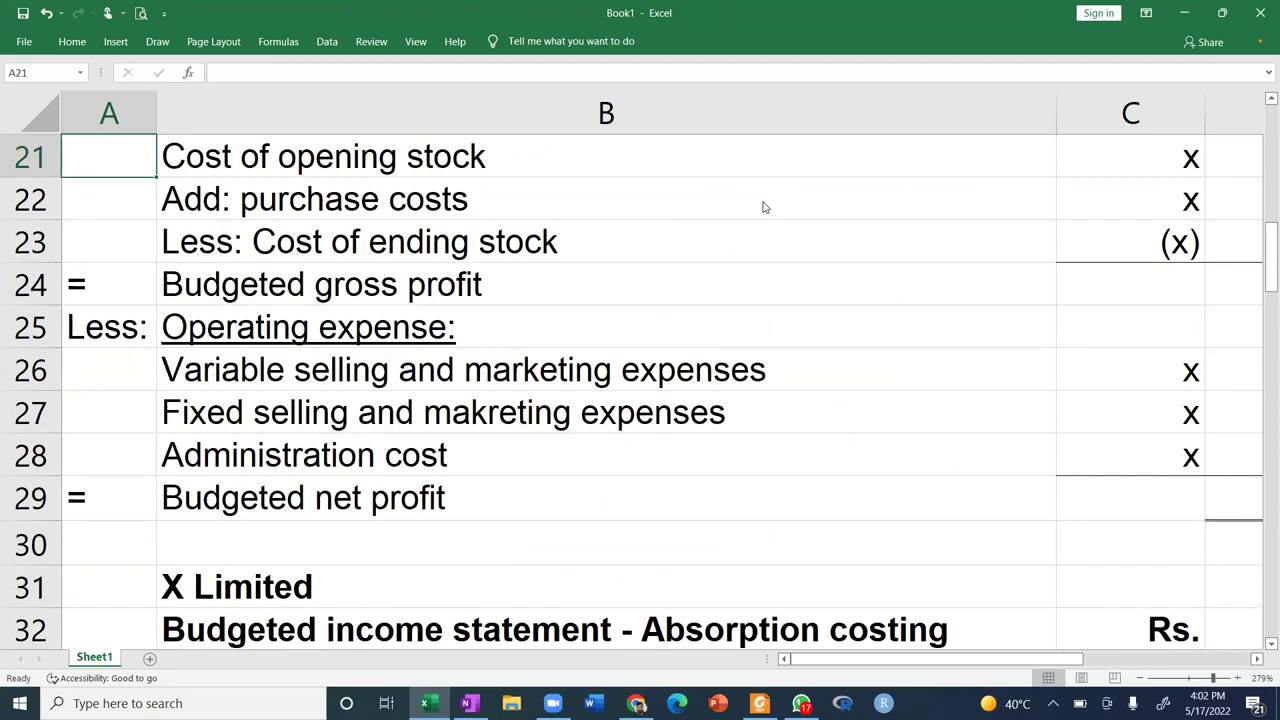
# Review column A from the first budgeted income statement format down through the statements and workings to the rows below cost of inventories (W5).
pyautogui.press('Up')
pyautogui.press('Up')
pyautogui.press('Up')
pyautogui.press('Up')
pyautogui.press('Up')
pyautogui.press('Up')
pyautogui.press('Up')
pyautogui.press('Up')
pyautogui.press('Up')
pyautogui.press('Up')
pyautogui.press('Up')
pyautogui.press('Up')
pyautogui.press('Up')
pyautogui.press('Up')
pyautogui.press('Up')
pyautogui.press('Up')
pyautogui.press('Up')
pyautogui.press('Up')
pyautogui.press('Up')
pyautogui.press('Down')
pyautogui.press('Down')
pyautogui.press('Down')
pyautogui.press('Down')
pyautogui.press('Down')
pyautogui.press('Down')
pyautogui.press('Down')
pyautogui.press('Down')
pyautogui.press('Down')
pyautogui.press('Down')
pyautogui.press('Down')
pyautogui.press('Down')
pyautogui.press('Down')
pyautogui.press('Down')
pyautogui.press('Down')
pyautogui.press('Down')
pyautogui.press('Down')
pyautogui.press('Down')
pyautogui.press('Down')
pyautogui.press('Down')
pyautogui.press('Down')
pyautogui.press('Down')
pyautogui.press('Down')
pyautogui.press('Down')
pyautogui.press('Down')
pyautogui.press('Down')
pyautogui.press('Down')
pyautogui.press('Down')
pyautogui.press('Down')
pyautogui.press('Down')
pyautogui.press('Down')
pyautogui.press('Down')
pyautogui.press('Down')
pyautogui.press('Down')
pyautogui.press('Down')
pyautogui.press('Down')
pyautogui.press('Down')
pyautogui.press('Down')
pyautogui.press('Down')
pyautogui.press('Down')
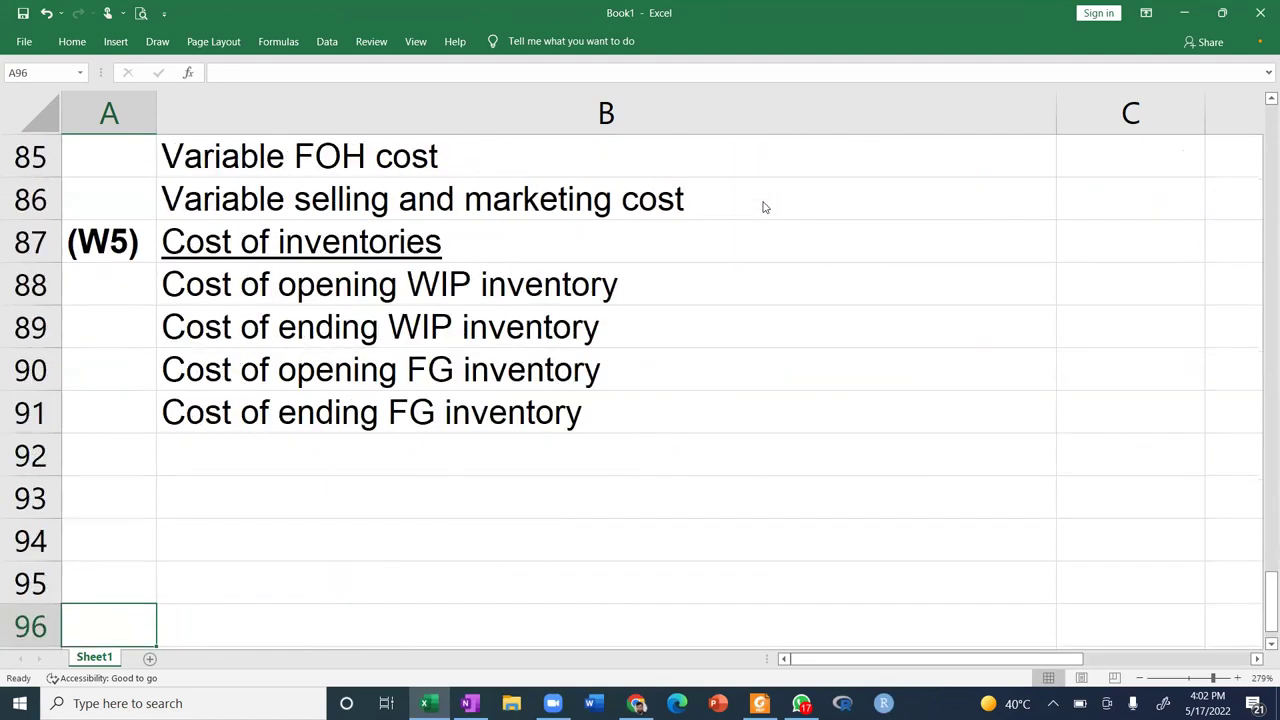
# Read back up column B from the workings through the marginal costing statement to the budgeted production cost line under absorption costing.
pyautogui.press('Right')
pyautogui.press('Up')
pyautogui.press('Up')
pyautogui.press('Up')
pyautogui.press('Up')
pyautogui.press('Up')
pyautogui.press('Up')
pyautogui.press('Up')
pyautogui.press('Up')
pyautogui.press('Up')
pyautogui.press('Up')
pyautogui.press('Up')
pyautogui.press('Up')
pyautogui.press('Up')
pyautogui.press('Up')
pyautogui.press('Up')
pyautogui.press('Up')
pyautogui.press('Up')
pyautogui.press('Up')
pyautogui.press('Up')
pyautogui.press('Up')
pyautogui.press('Up')
pyautogui.press('Up')
pyautogui.press('Up')
pyautogui.press('Up')
pyautogui.press('Up')
pyautogui.press('Up')
pyautogui.press('Up')
pyautogui.press('Up')
pyautogui.press('Up')
pyautogui.press('Up')
pyautogui.press('Up')
pyautogui.press('Up')
pyautogui.press('Up')
pyautogui.press('Up')
pyautogui.press('Up')
pyautogui.press('Up')
pyautogui.press('Up')
pyautogui.press('Up')
pyautogui.press('Up')
pyautogui.press('Up')
pyautogui.press('Up')
pyautogui.press('Up')
pyautogui.press('Up')
pyautogui.press('Up')
pyautogui.press('Down')
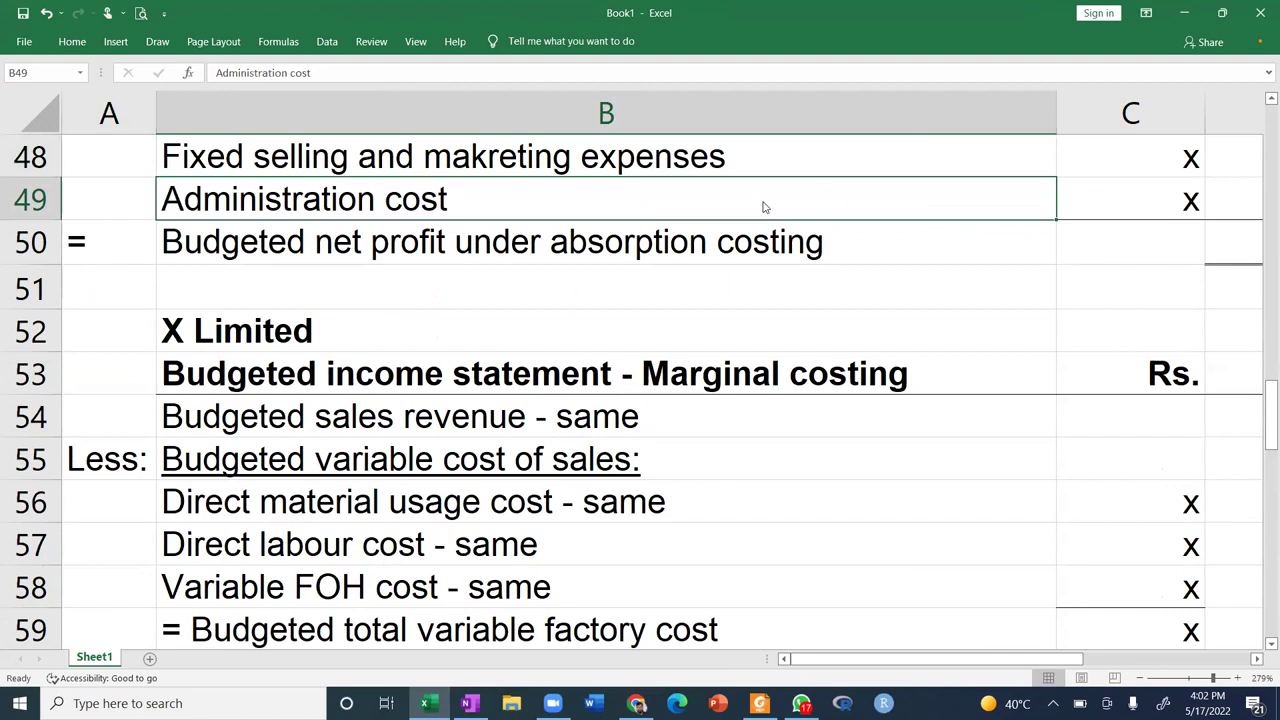
pyautogui.press('Up')
pyautogui.press('Up')
pyautogui.press('Up')
pyautogui.press('Up')
pyautogui.press('Up')
pyautogui.press('Up')
pyautogui.press('Up')
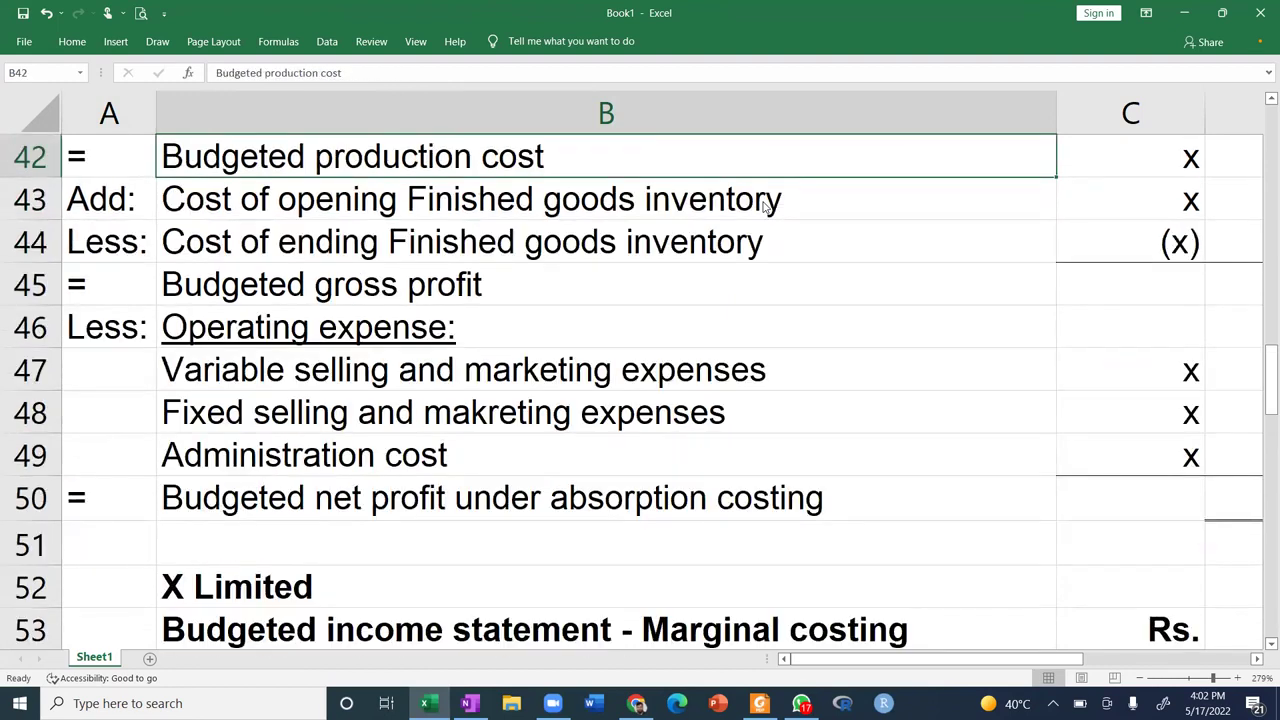
# Examine the marginal costing statement and workings W1 to W5, looking back at the trading organisation and absorption costing formats.
pyautogui.keyDown('ctrl'); pyautogui.scroll(-10, 763, 204); pyautogui.keyUp('ctrl')
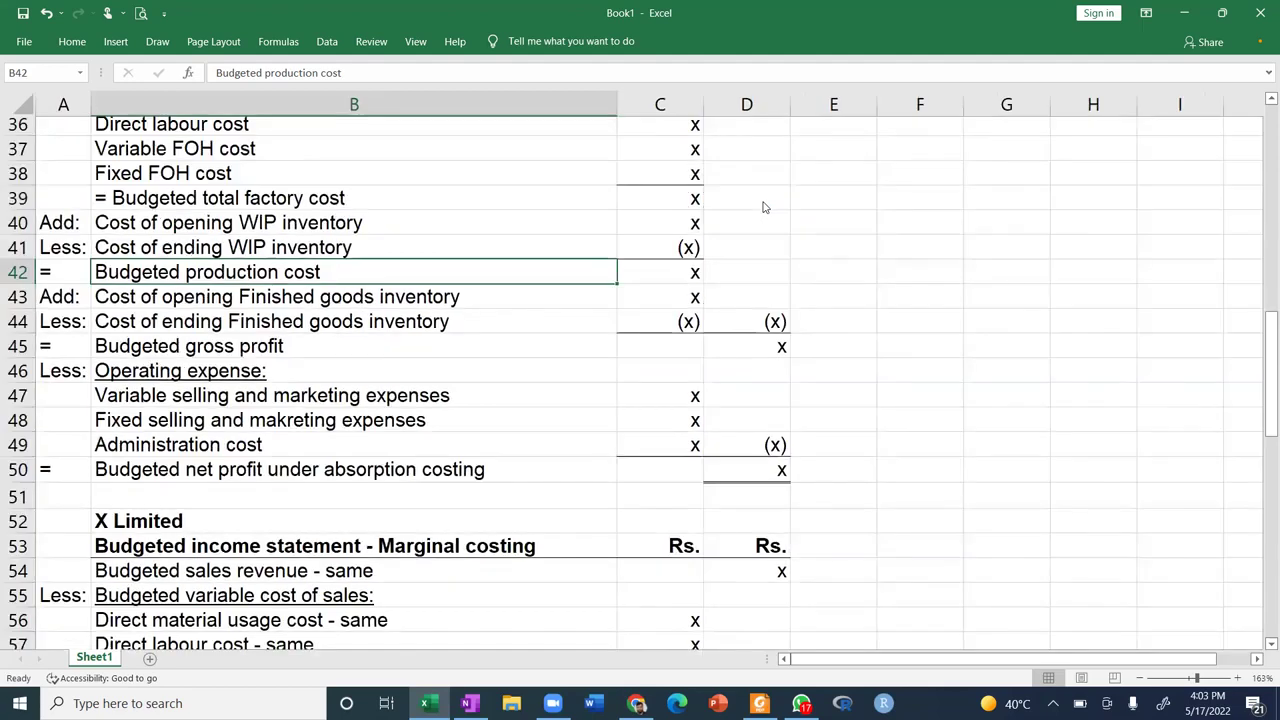
pyautogui.keyDown('ctrl'); pyautogui.scroll(-4, 763, 207); pyautogui.keyUp('ctrl')
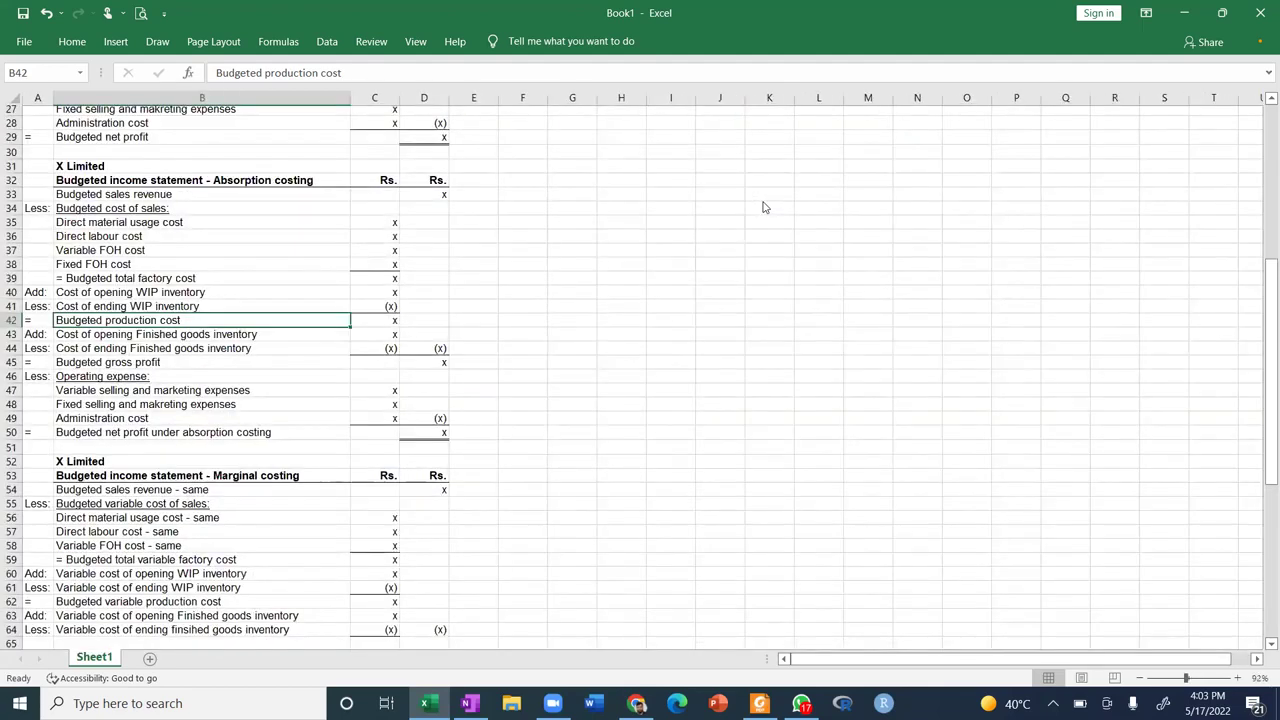
pyautogui.scroll(-7, 763, 207)
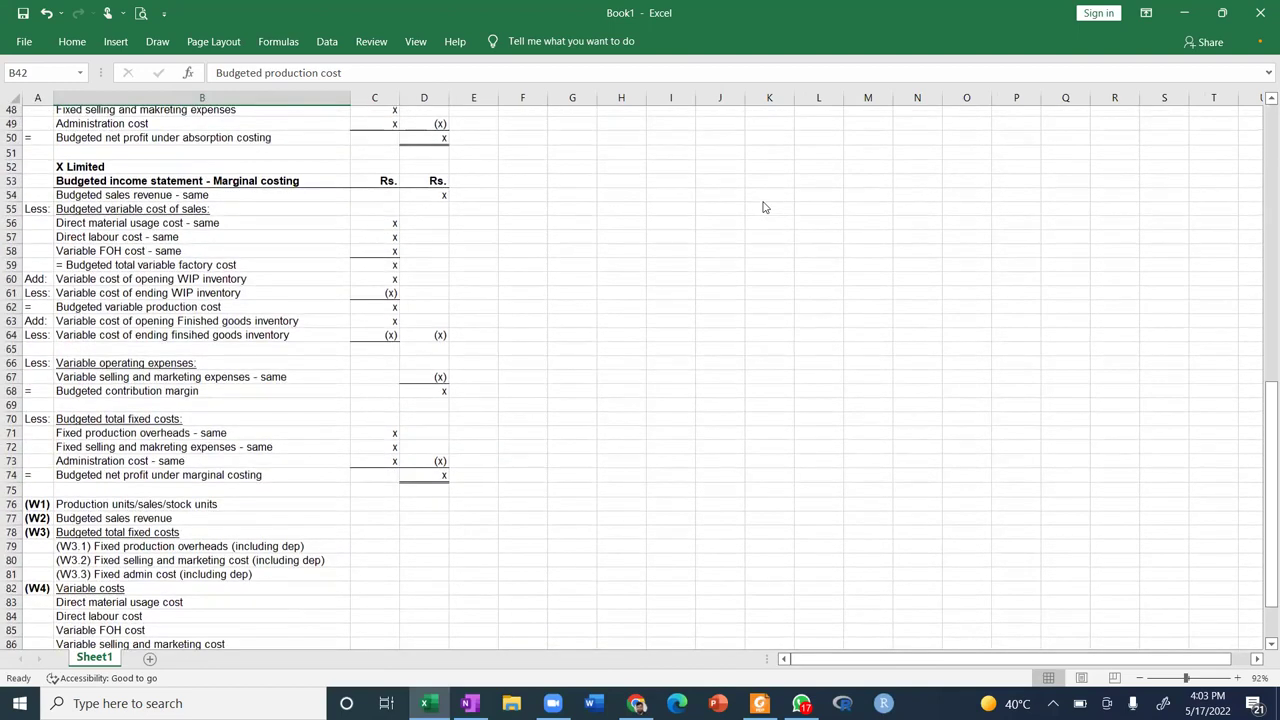
pyautogui.keyDown('ctrl'); pyautogui.scroll(3, 763, 207); pyautogui.keyUp('ctrl')
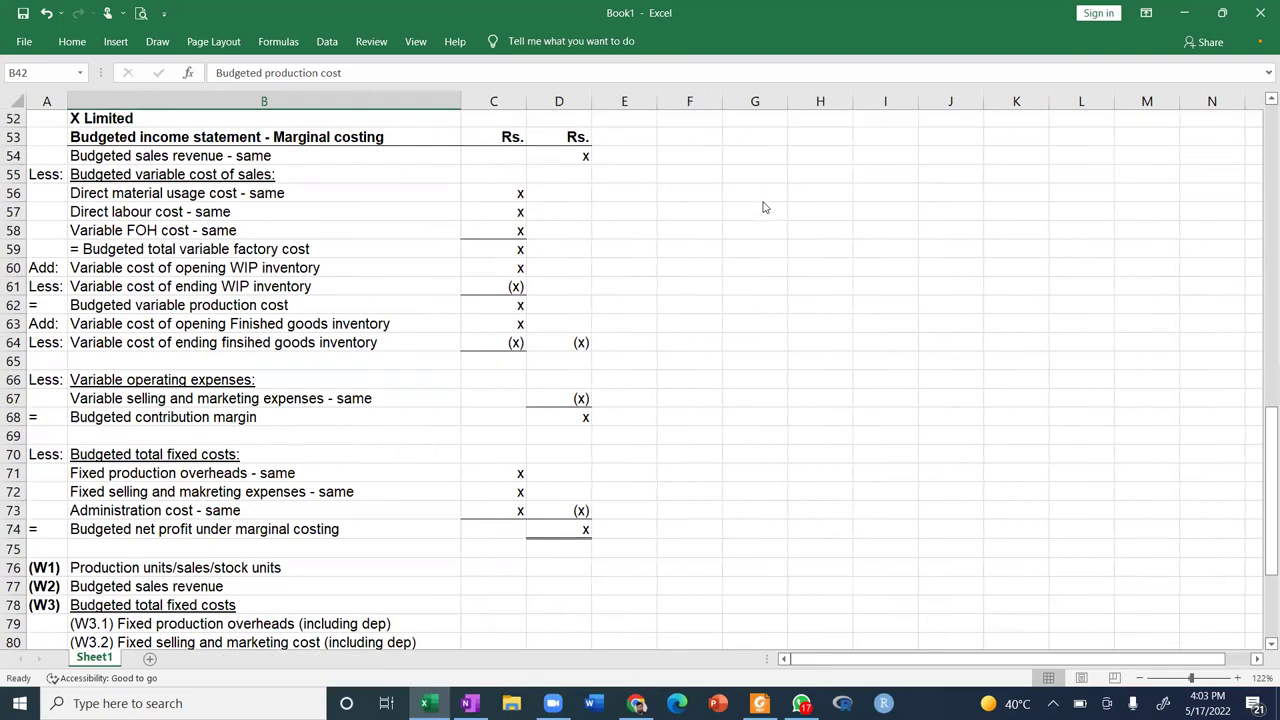
pyautogui.scroll(1, 763, 207)
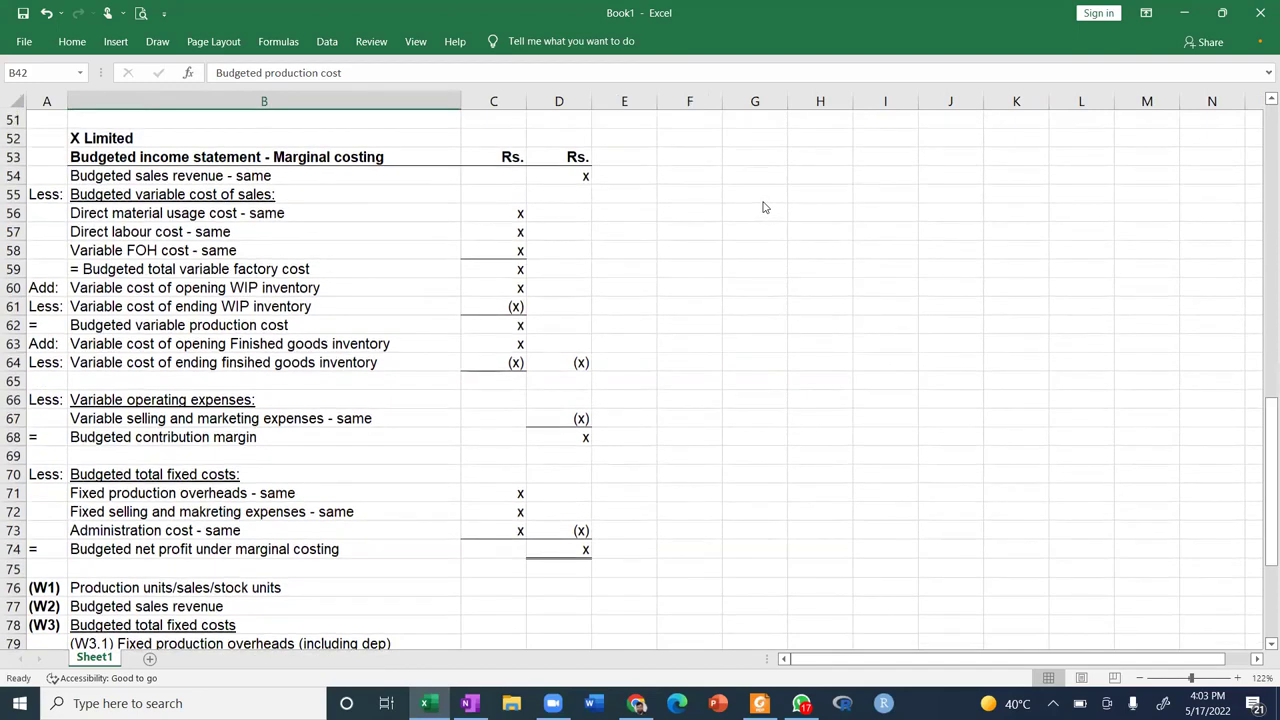
pyautogui.keyDown('ctrl'); pyautogui.scroll(3, 763, 207); pyautogui.keyUp('ctrl')
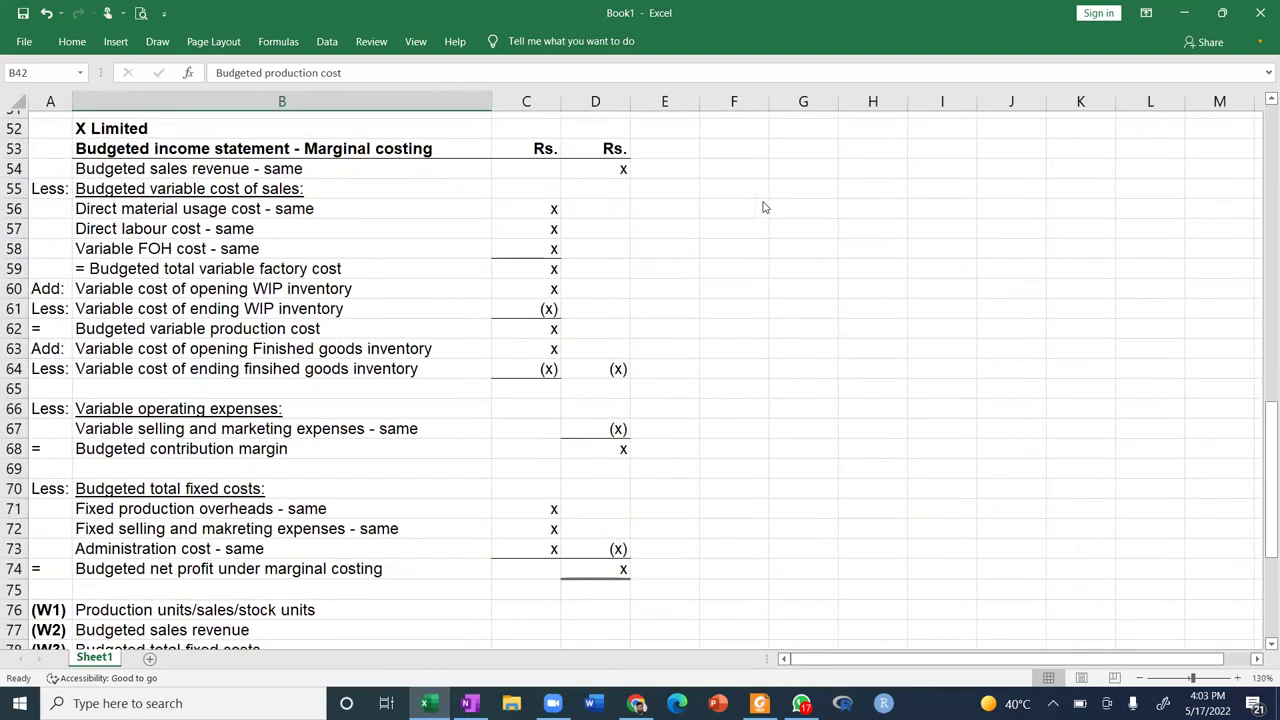
pyautogui.scroll(-6, 763, 207)
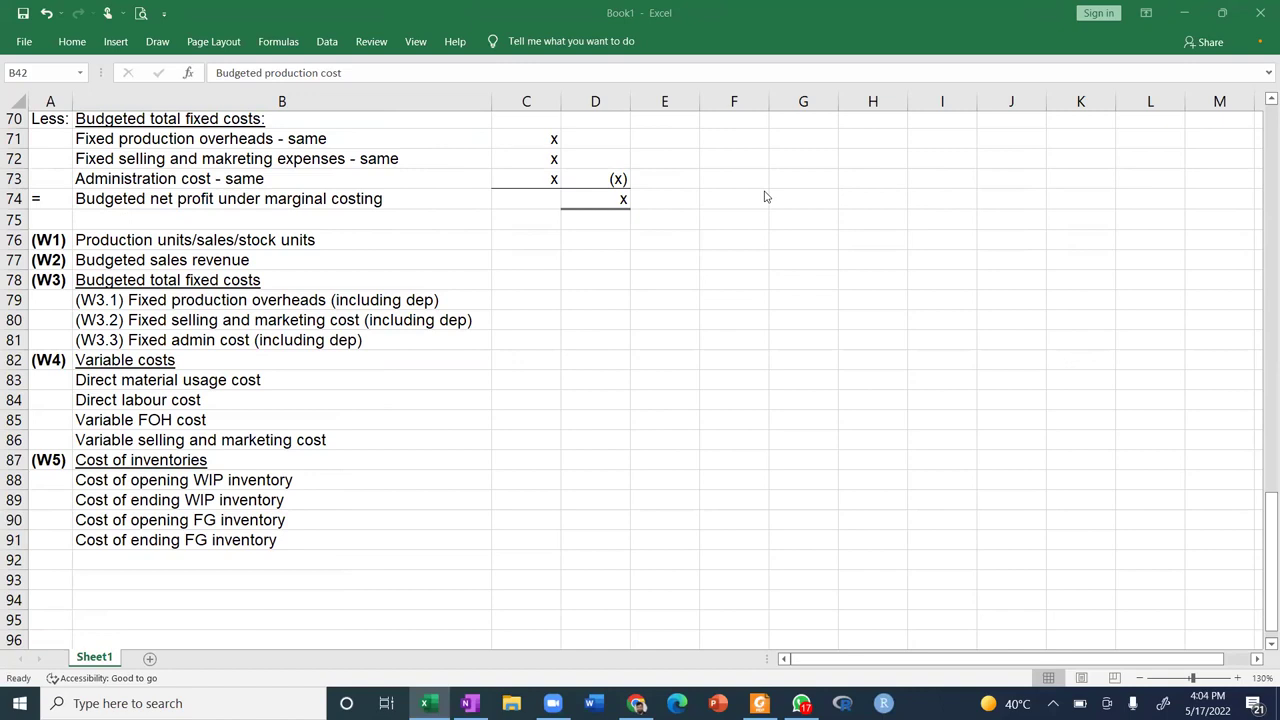
pyautogui.scroll(2, 765, 197)
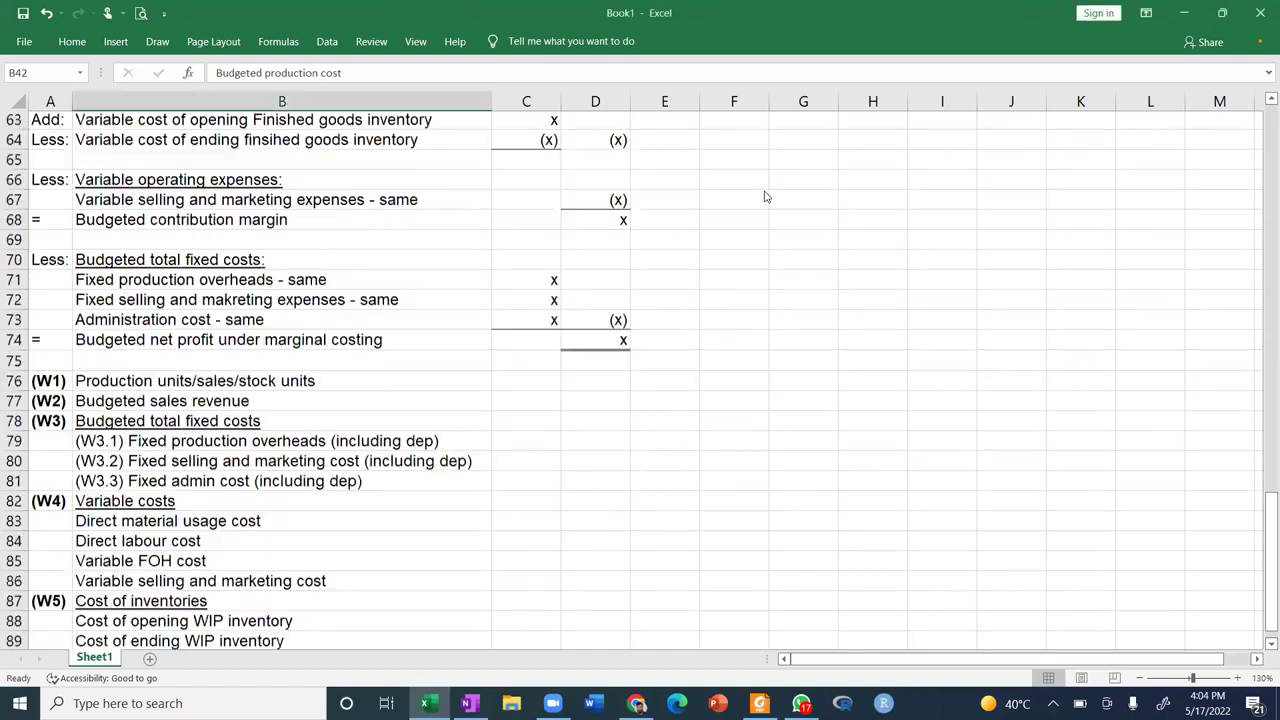
pyautogui.scroll(15, 765, 197)
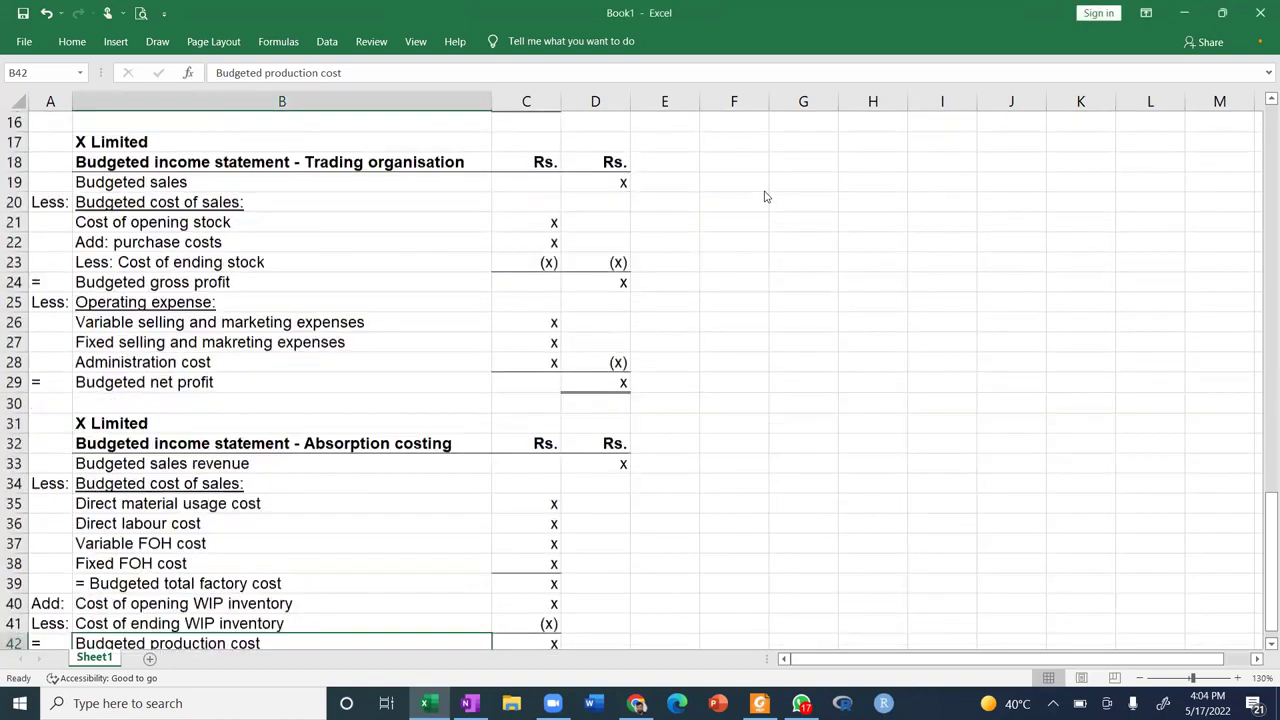
pyautogui.scroll(-10, 765, 197)
pyautogui.keyDown('ctrl'); pyautogui.scroll(2, 765, 197); pyautogui.keyUp('ctrl')
pyautogui.scroll(-13, 765, 197)
pyautogui.scroll(1, 765, 197)
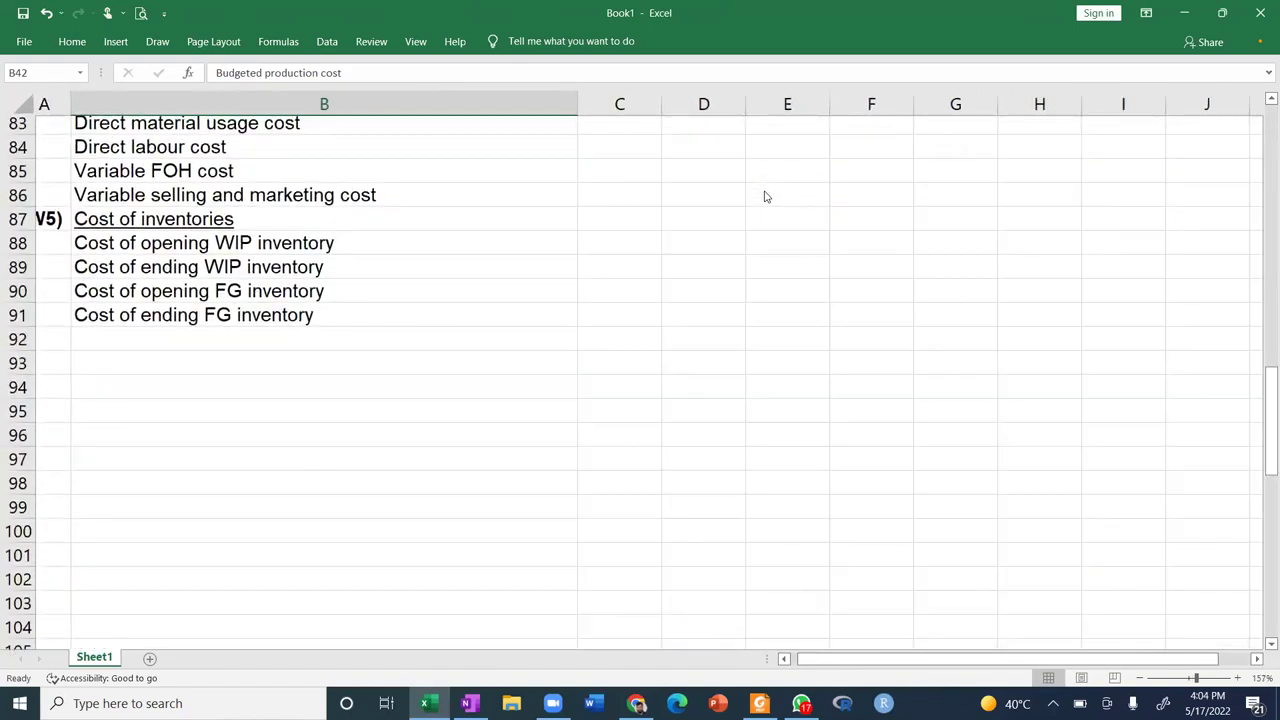